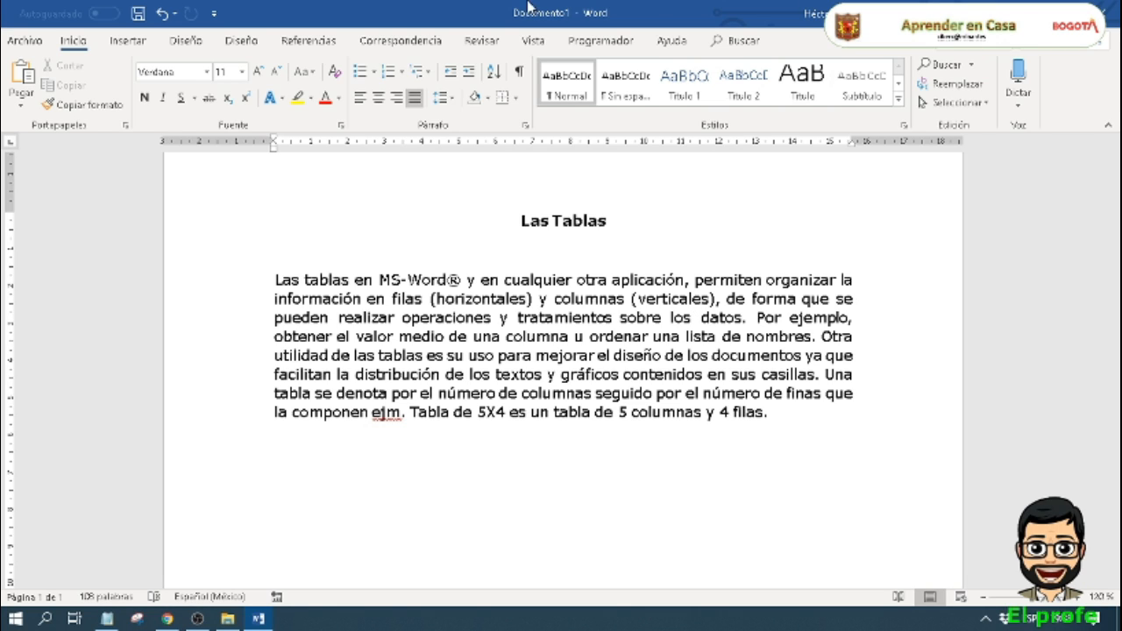
# Step: Insert a table of 5 columns by 4 rows below the paragraph using the quick size grid
pyautogui.click(128, 41)
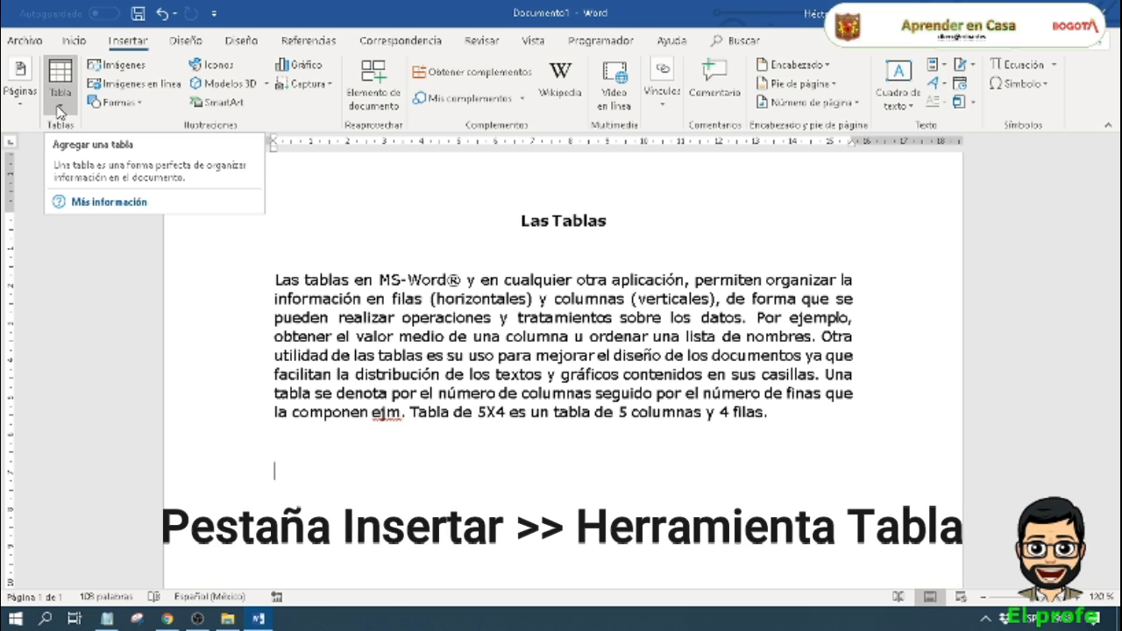
pyautogui.click(60, 85)
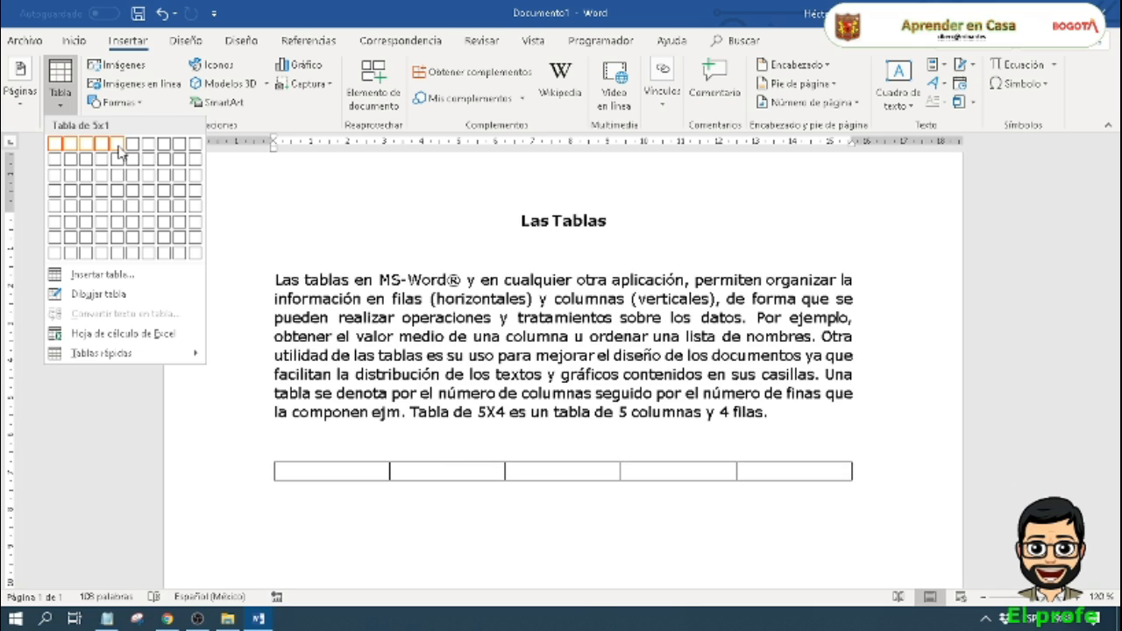
pyautogui.click(119, 193)
pyautogui.scroll(-4, 393, 383)
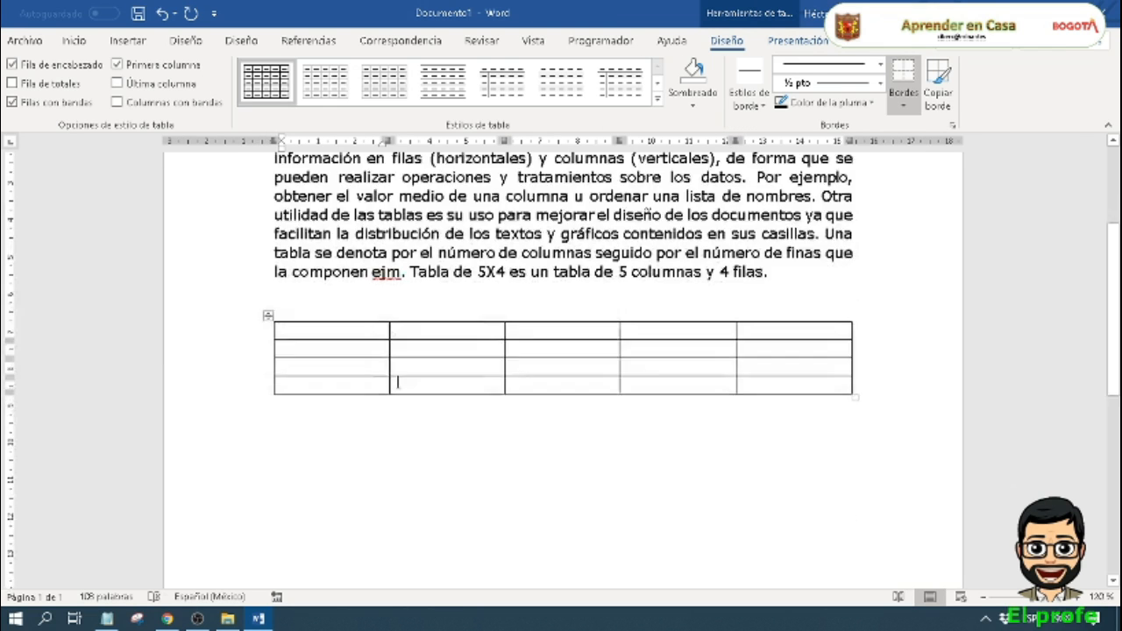
# Step: Insert a second table below the first through the Insert Table dialog, with 5 columns and 4 rows
pyautogui.click(299, 342)
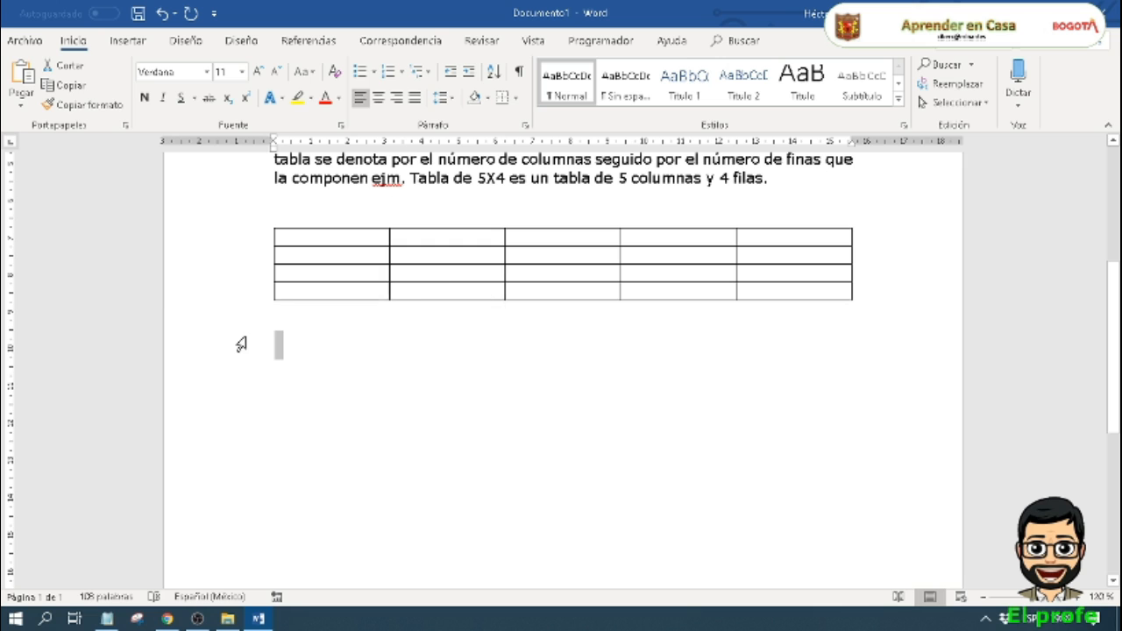
pyautogui.click(127, 42)
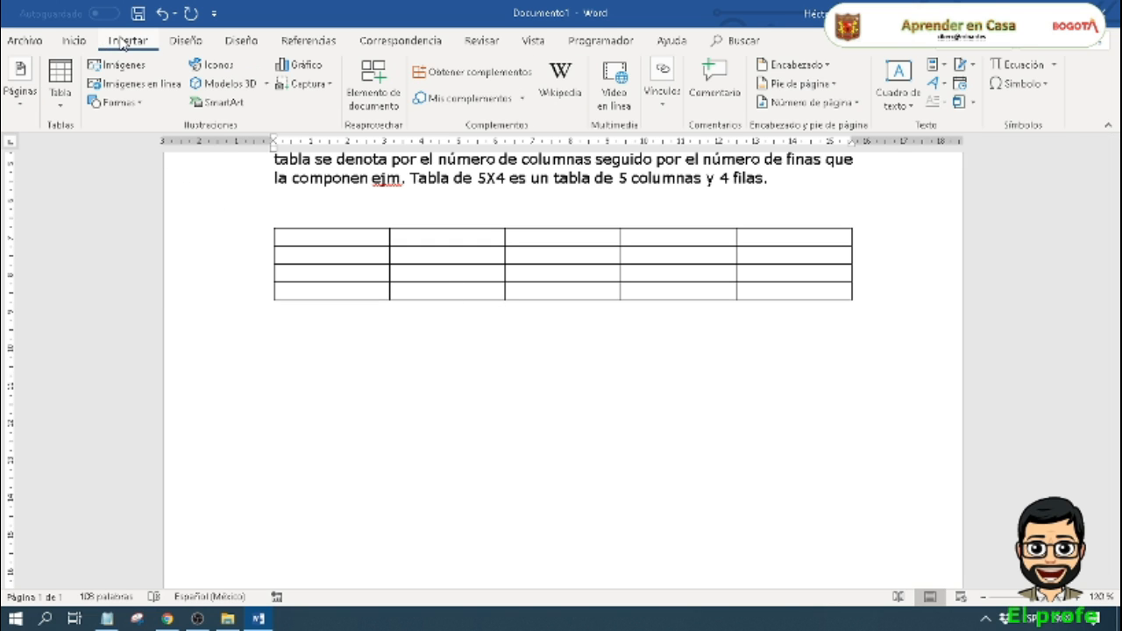
pyautogui.click(63, 104)
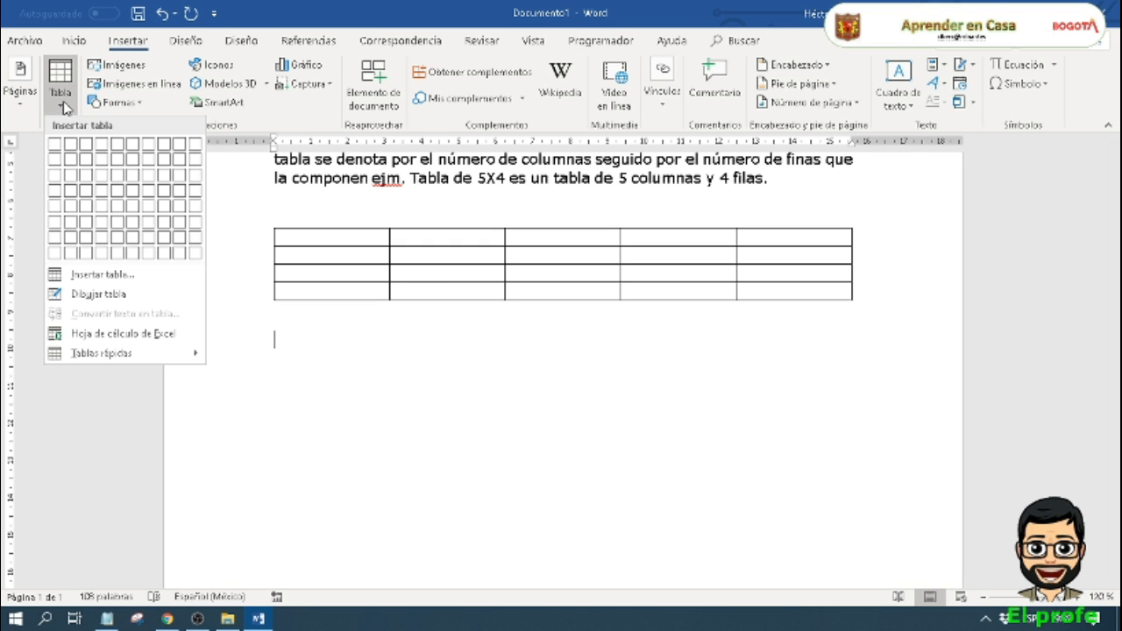
pyautogui.click(98, 275)
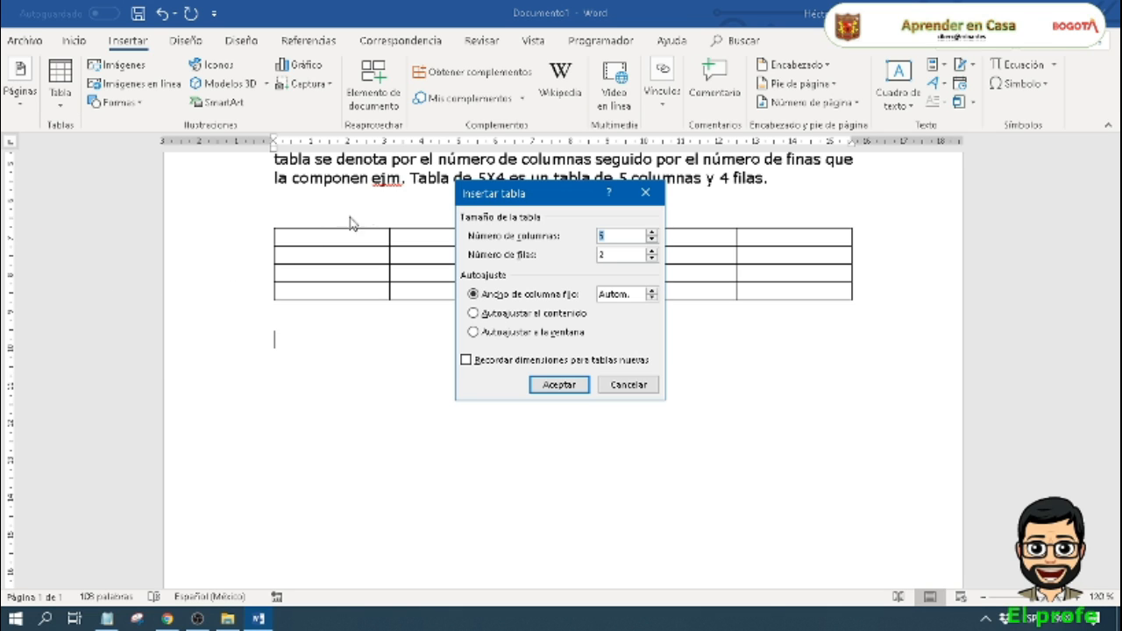
pyautogui.click(618, 234)
pyautogui.click(652, 252)
pyautogui.click(651, 252)
pyautogui.click(576, 394)
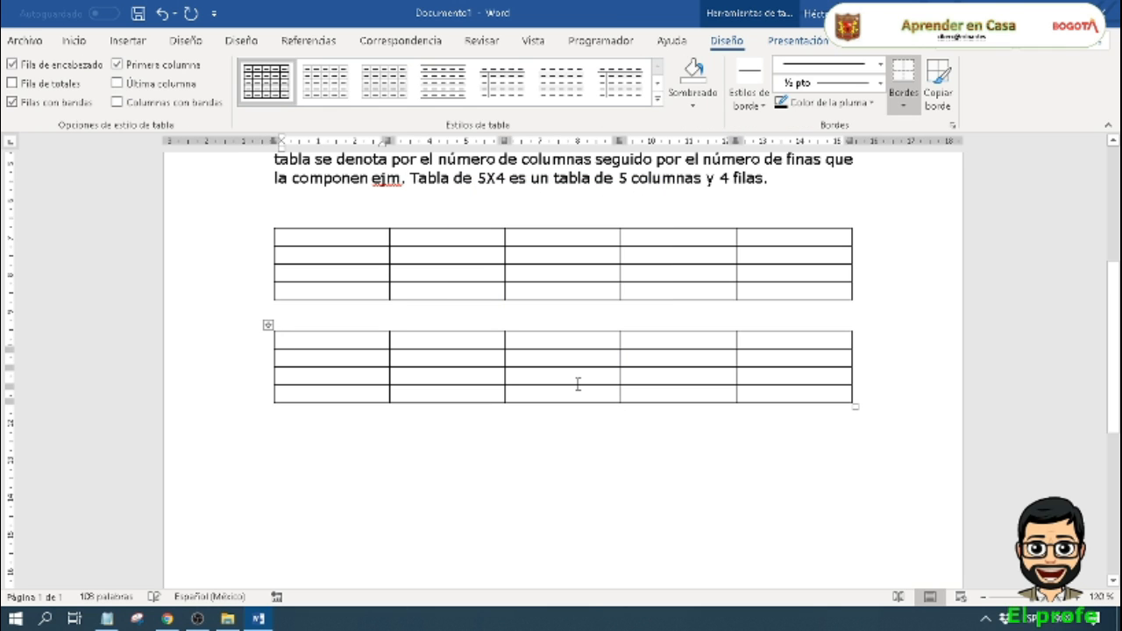
# Step: Add a blank line below the second table and draw a table outline there about 15.6 cm wide and 3.5 cm high
pyautogui.doubleClick(297, 429)
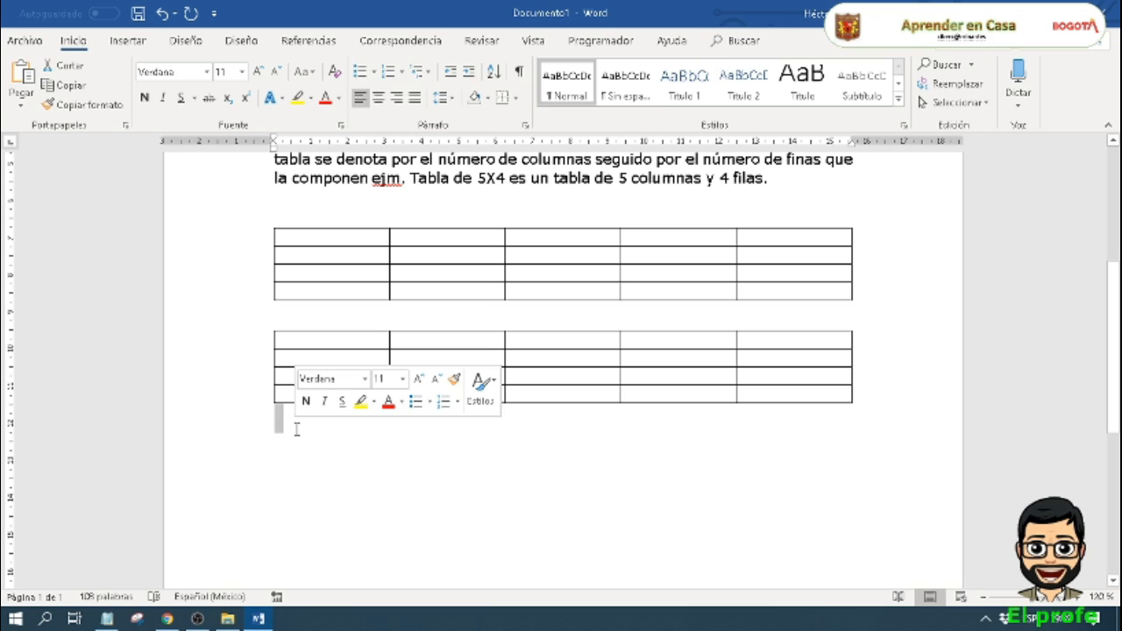
pyautogui.press('Return')
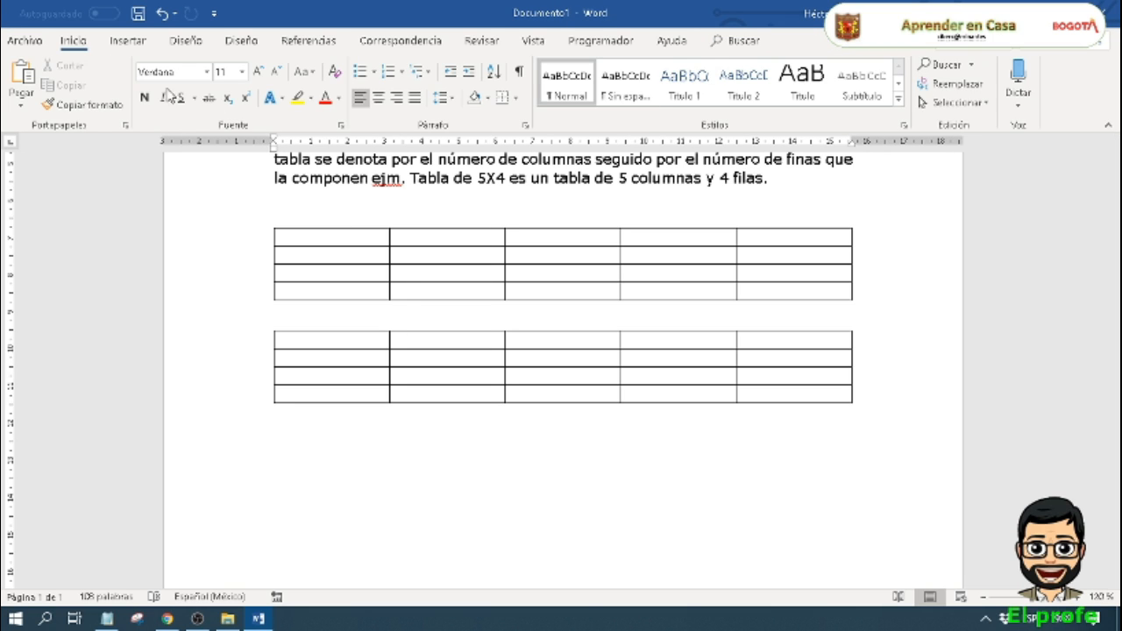
pyautogui.click(131, 44)
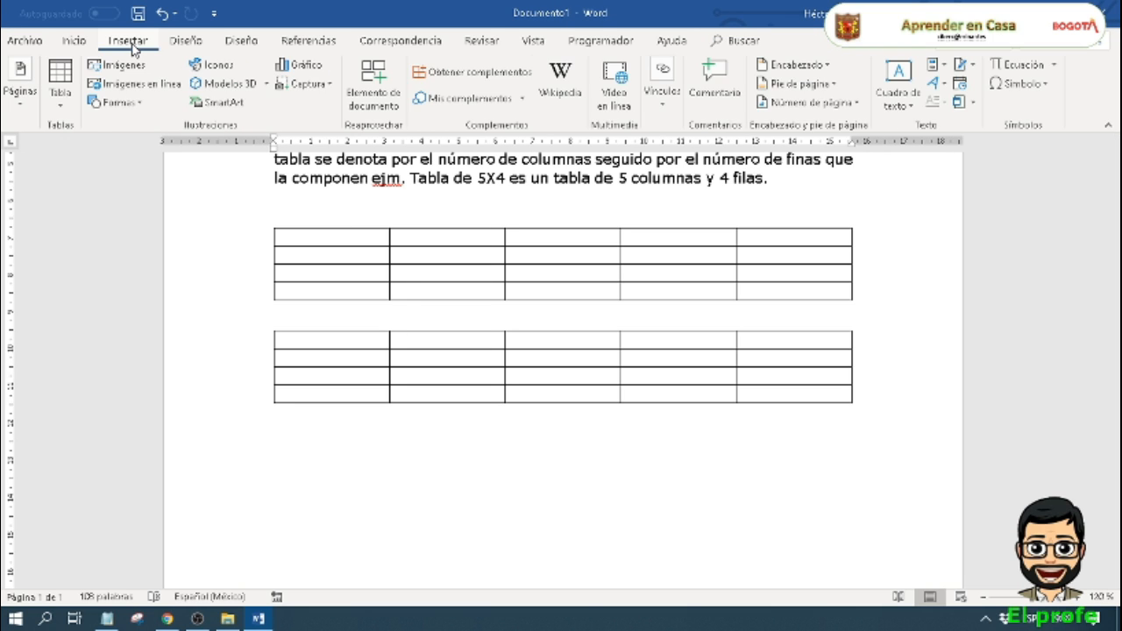
pyautogui.click(61, 103)
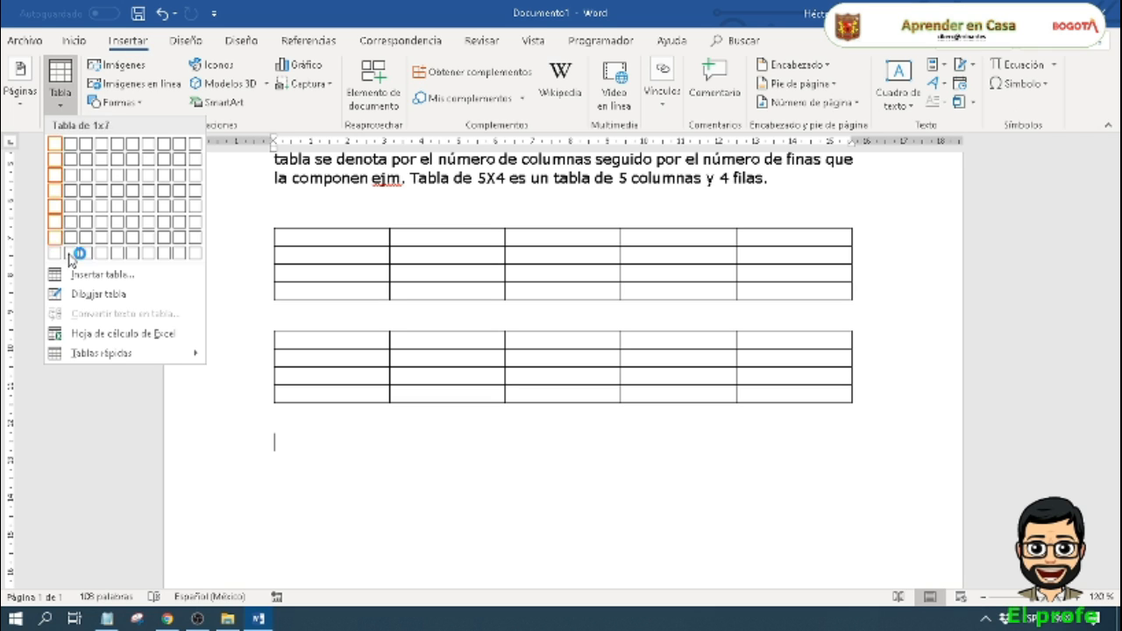
pyautogui.click(130, 296)
pyautogui.scroll(-3, 358, 439)
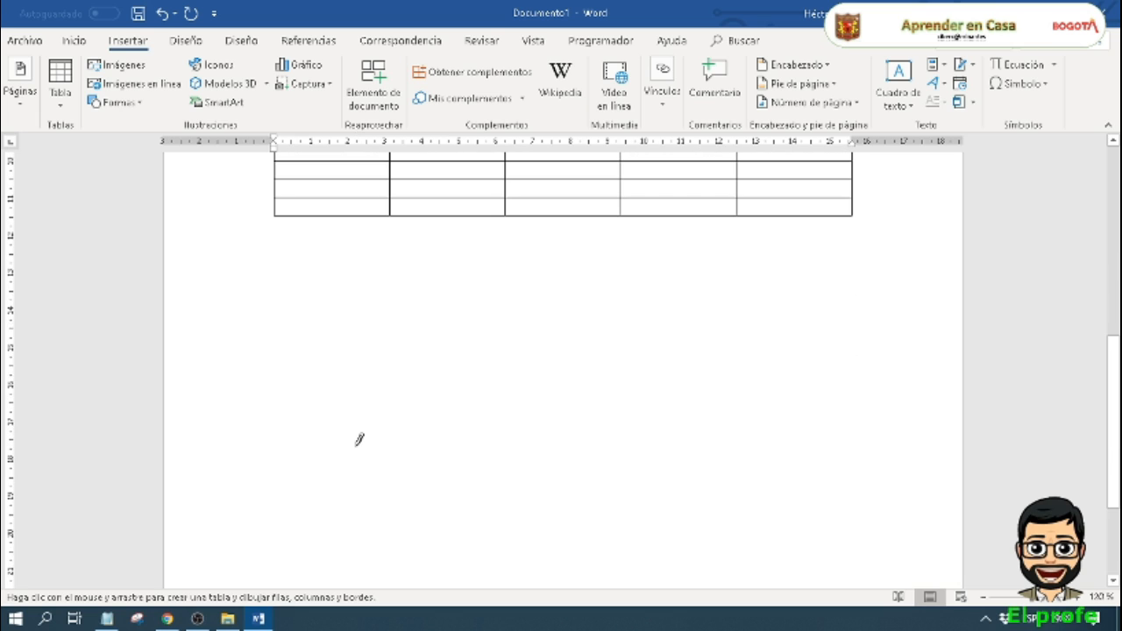
pyautogui.moveTo(279, 300)
pyautogui.mouseDown()
pyautogui.moveTo(289, 312)
pyautogui.moveTo(408, 338)
pyautogui.moveTo(569, 363)
pyautogui.moveTo(853, 383)
pyautogui.mouseUp()
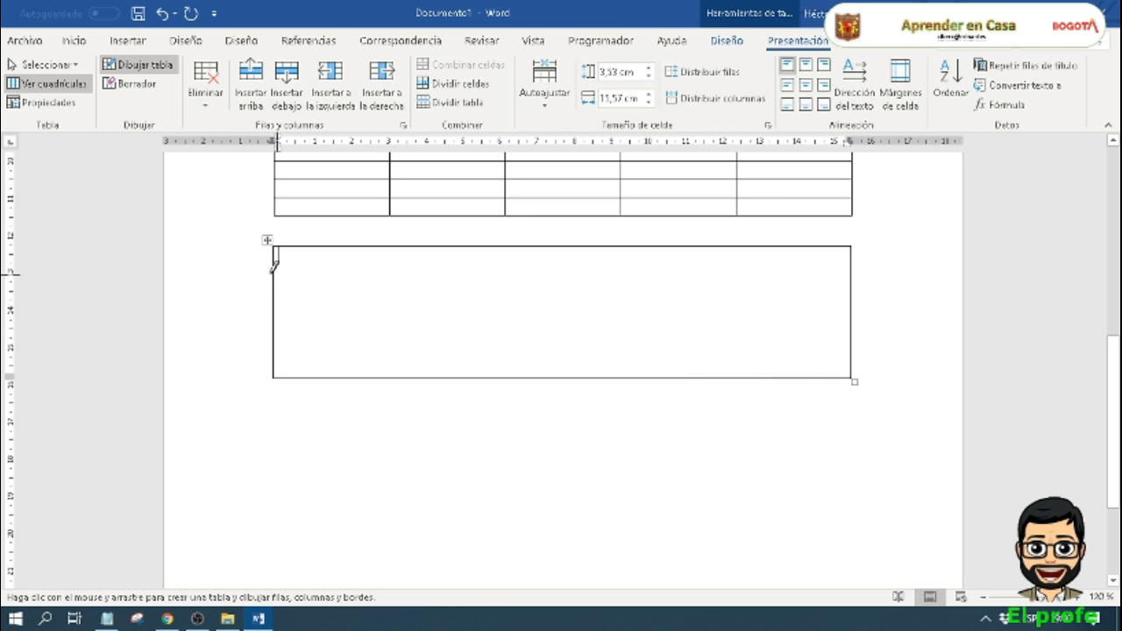
# Step: Draw three horizontal lines dividing the outline into four rows and two vertical lines marking off its first two columns
pyautogui.moveTo(276, 271)
pyautogui.mouseDown()
pyautogui.moveTo(753, 287)
pyautogui.moveTo(809, 266)
pyautogui.moveTo(756, 286)
pyautogui.mouseUp()
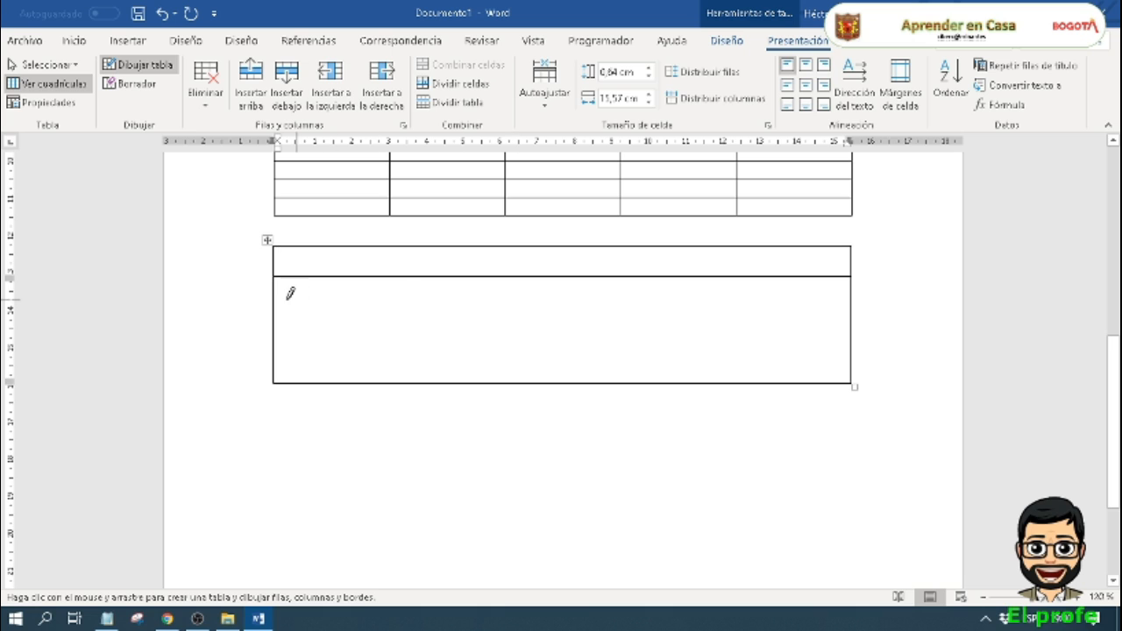
pyautogui.moveTo(276, 303); pyautogui.dragTo(862, 302)
pyautogui.moveTo(277, 324); pyautogui.dragTo(802, 325)
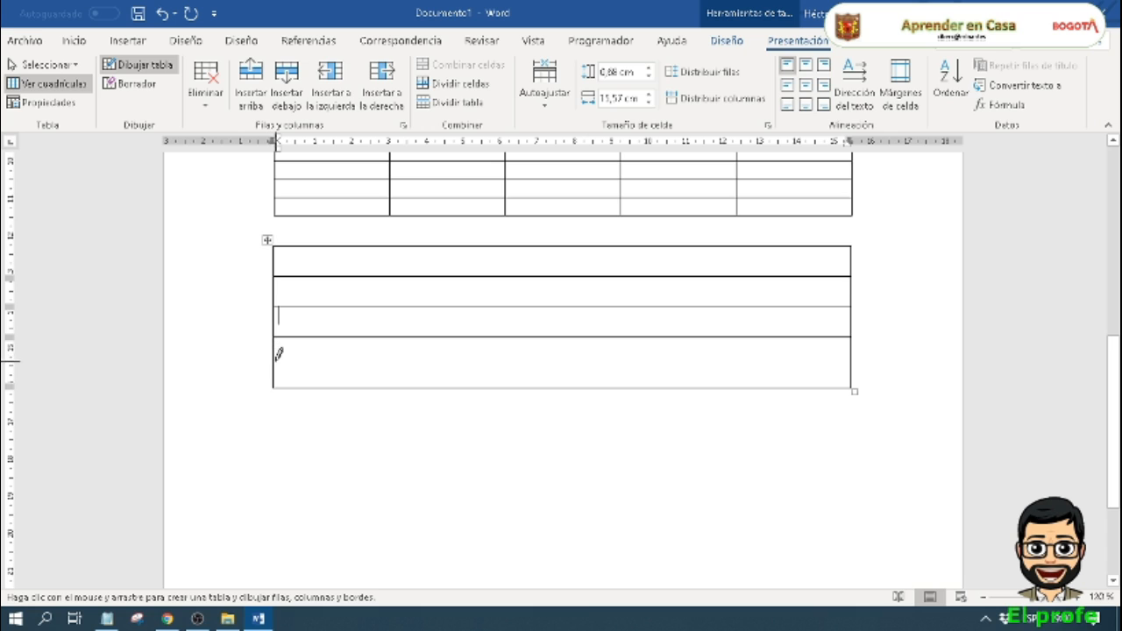
pyautogui.moveTo(277, 358)
pyautogui.mouseDown()
pyautogui.moveTo(516, 355)
pyautogui.moveTo(276, 351)
pyautogui.mouseUp()
pyautogui.moveTo(391, 245); pyautogui.dragTo(391, 386)
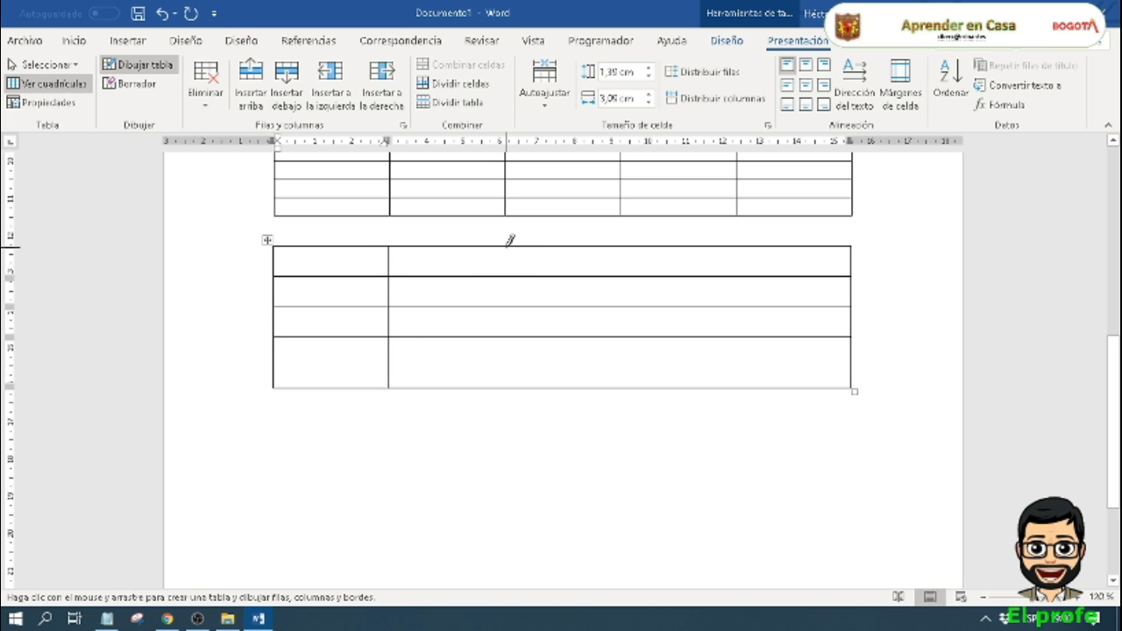
pyautogui.moveTo(507, 245); pyautogui.dragTo(509, 385)
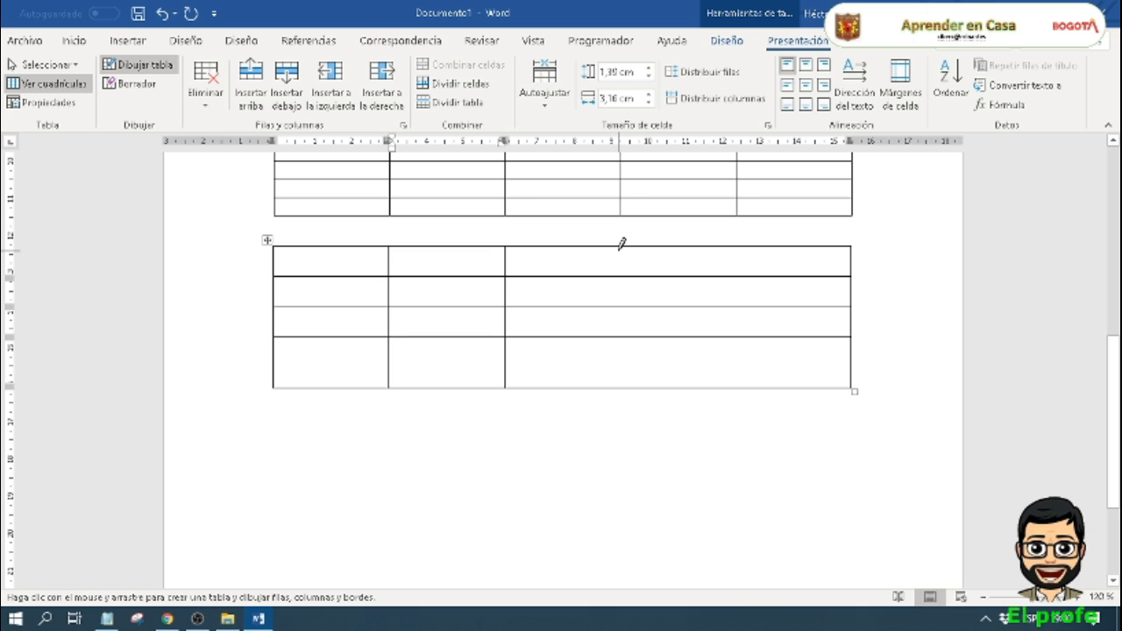
pyautogui.moveTo(623, 238); pyautogui.dragTo(628, 292)
pyautogui.moveTo(624, 344)
pyautogui.mouseDown()
pyautogui.moveTo(623, 392)
pyautogui.moveTo(609, 379)
pyautogui.mouseUp()
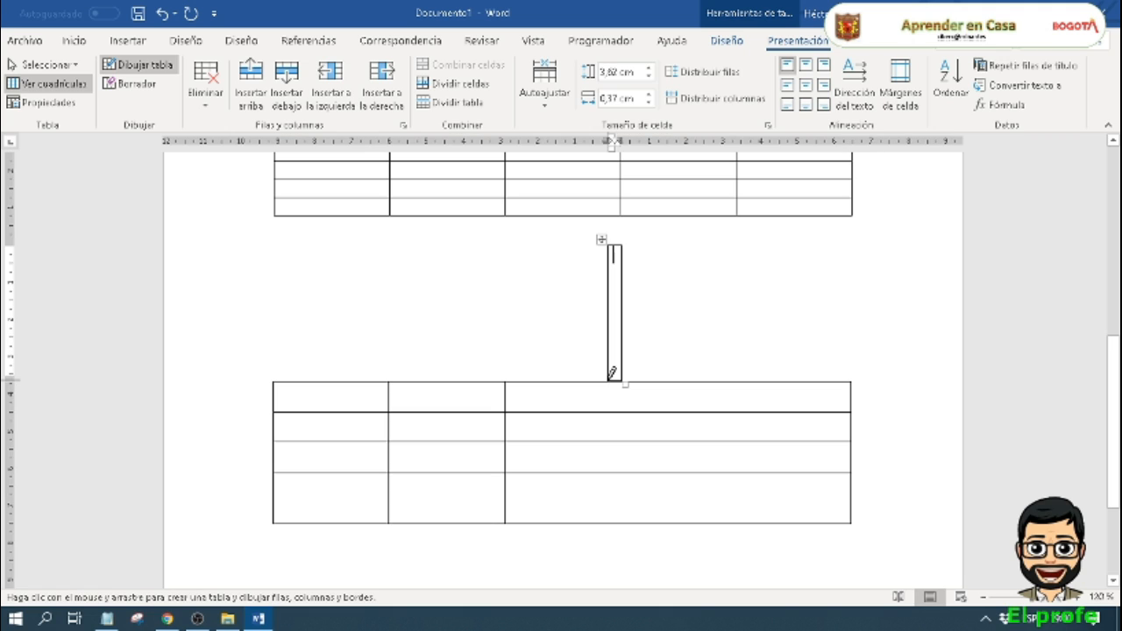
pyautogui.hotkey('ctrl', 'z')
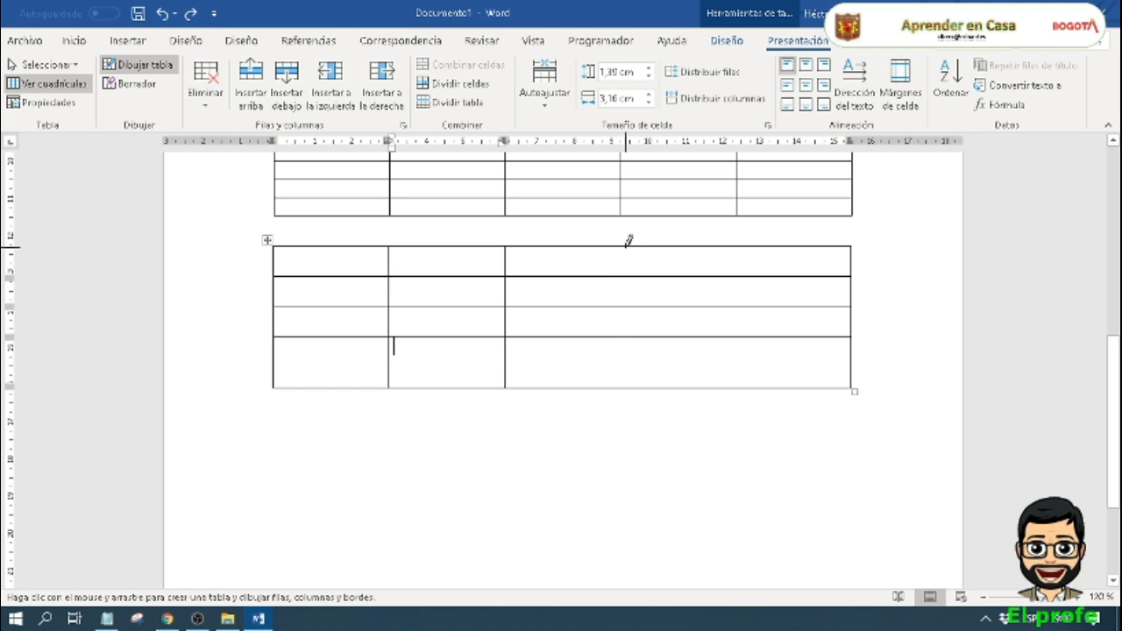
pyautogui.moveTo(627, 244); pyautogui.dragTo(628, 388)
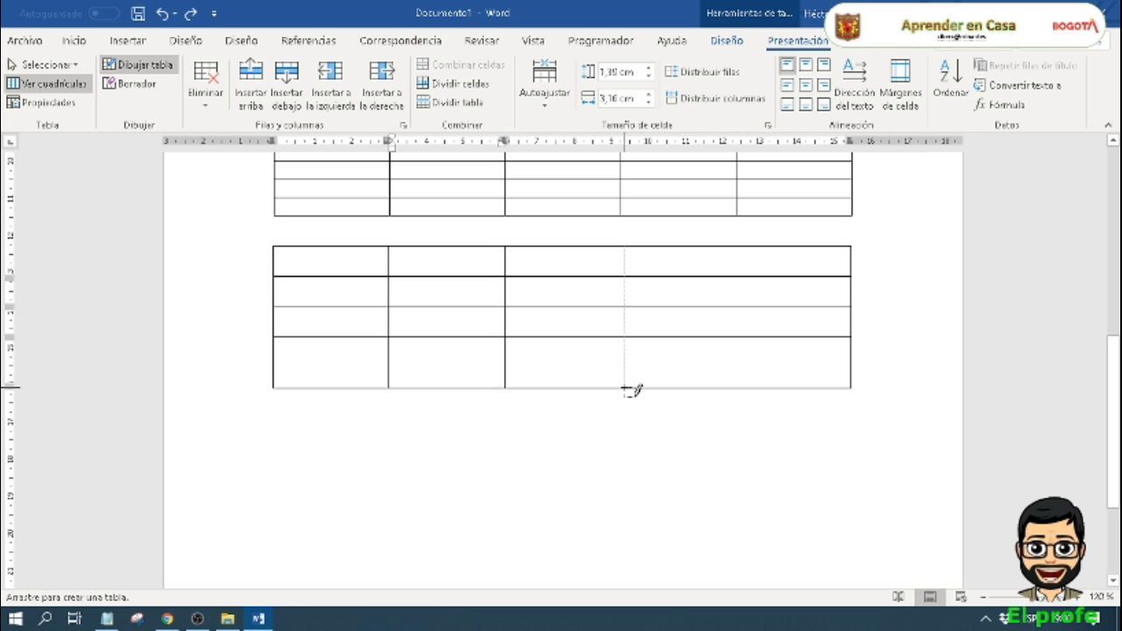
pyautogui.hotkey('ctrl', 'z')
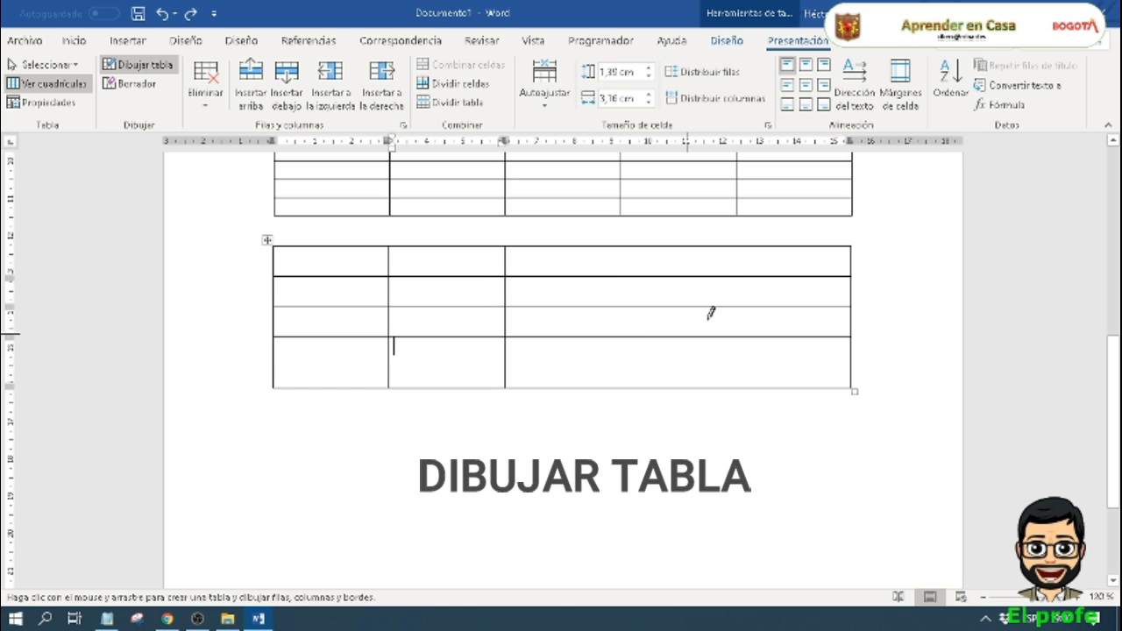
# Step: Draw two more vertical lines through the wide remaining column to complete five columns, and leave table drawing mode
pyautogui.moveTo(731, 247); pyautogui.dragTo(736, 377)
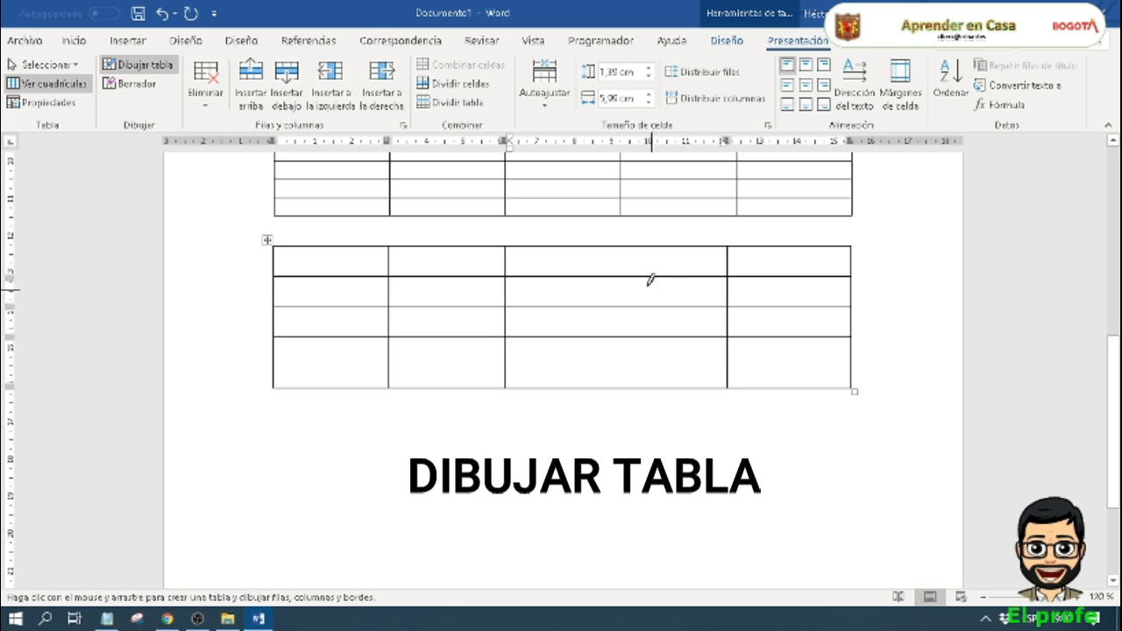
pyautogui.moveTo(625, 247); pyautogui.dragTo(634, 383)
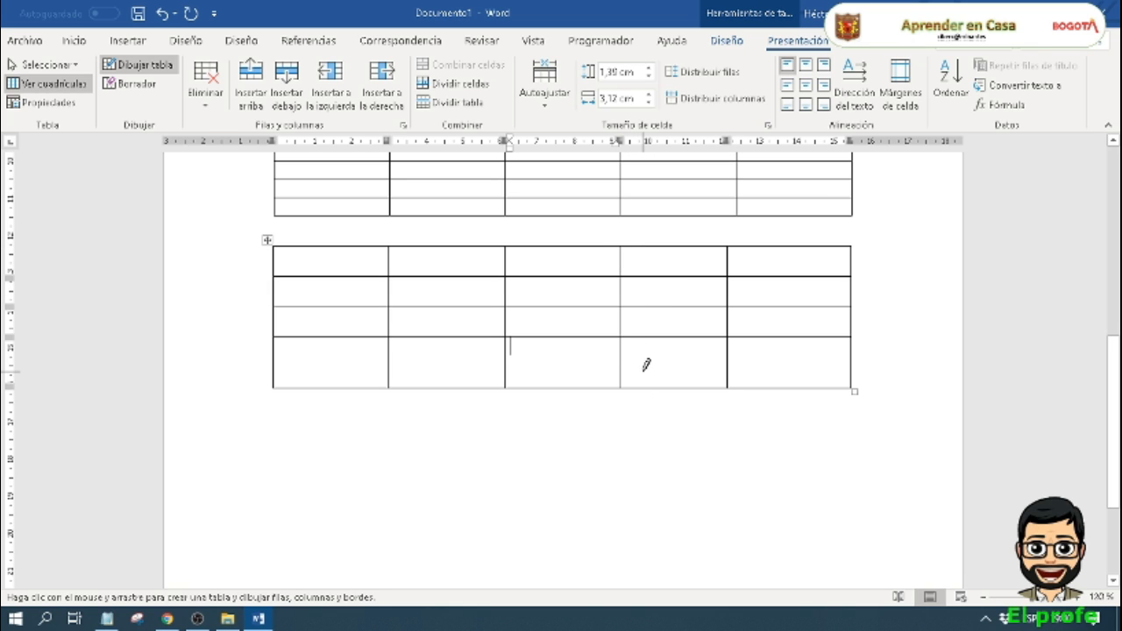
pyautogui.scroll(2, 771, 372)
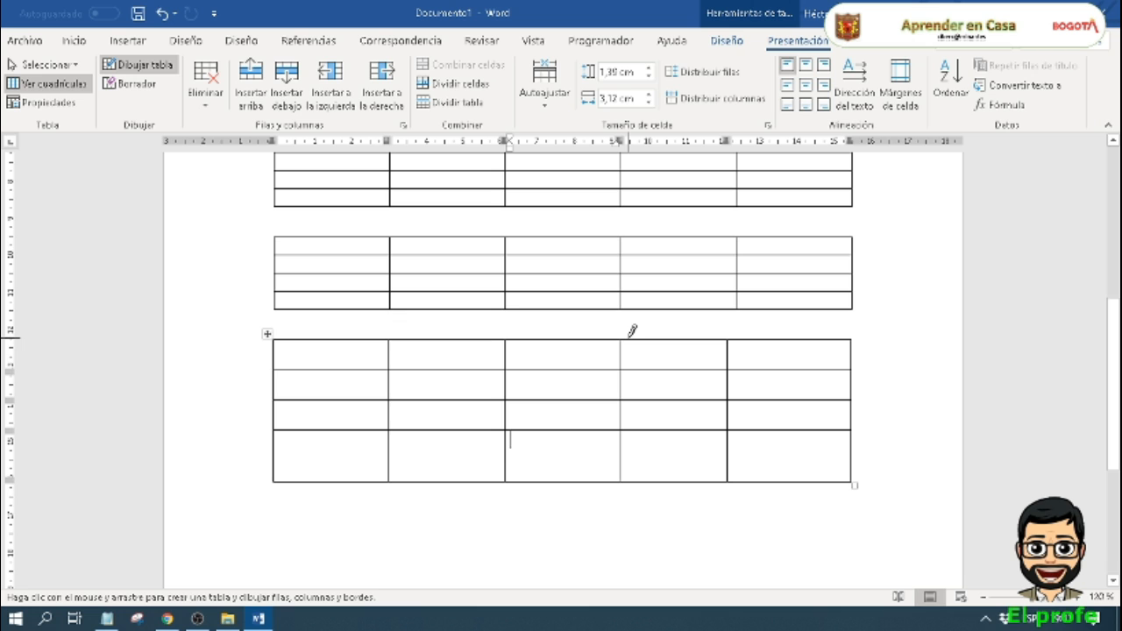
pyautogui.scroll(3, 632, 332)
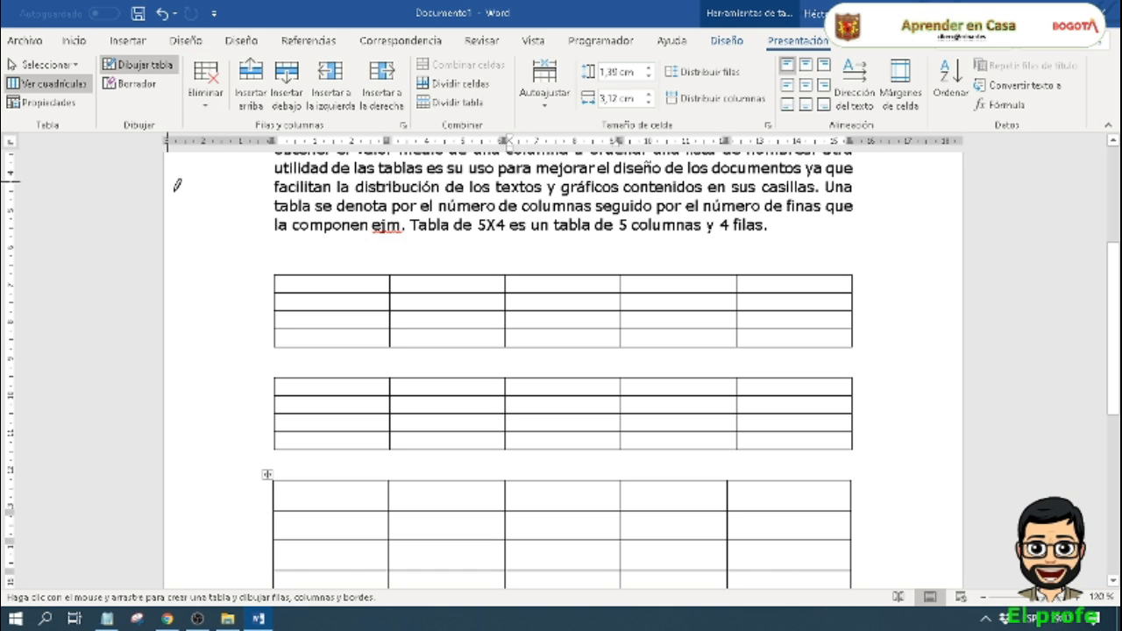
pyautogui.scroll(-5, 423, 390)
pyautogui.press('Escape')
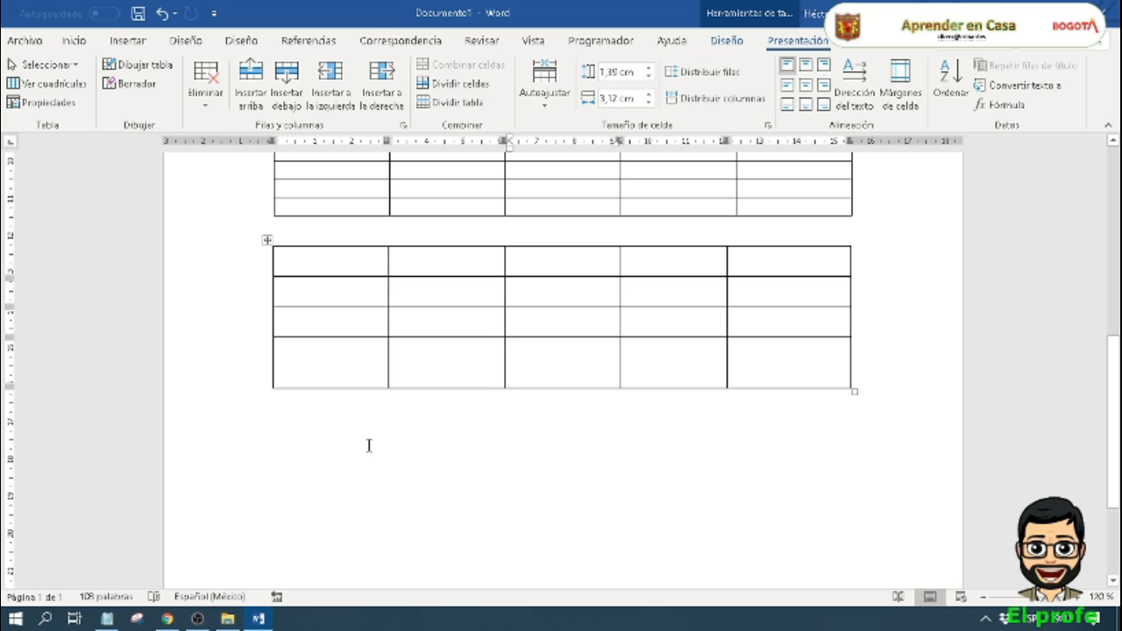
# Step: Insert an embedded Excel spreadsheet on the line below the hand-drawn table
pyautogui.click(275, 425)
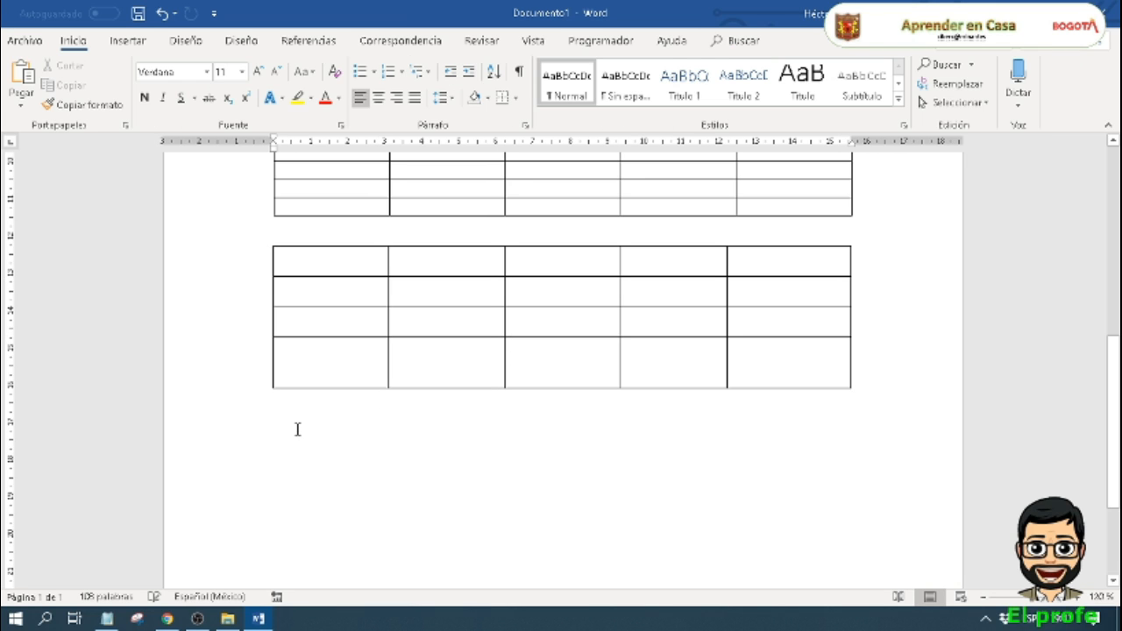
pyautogui.click(128, 41)
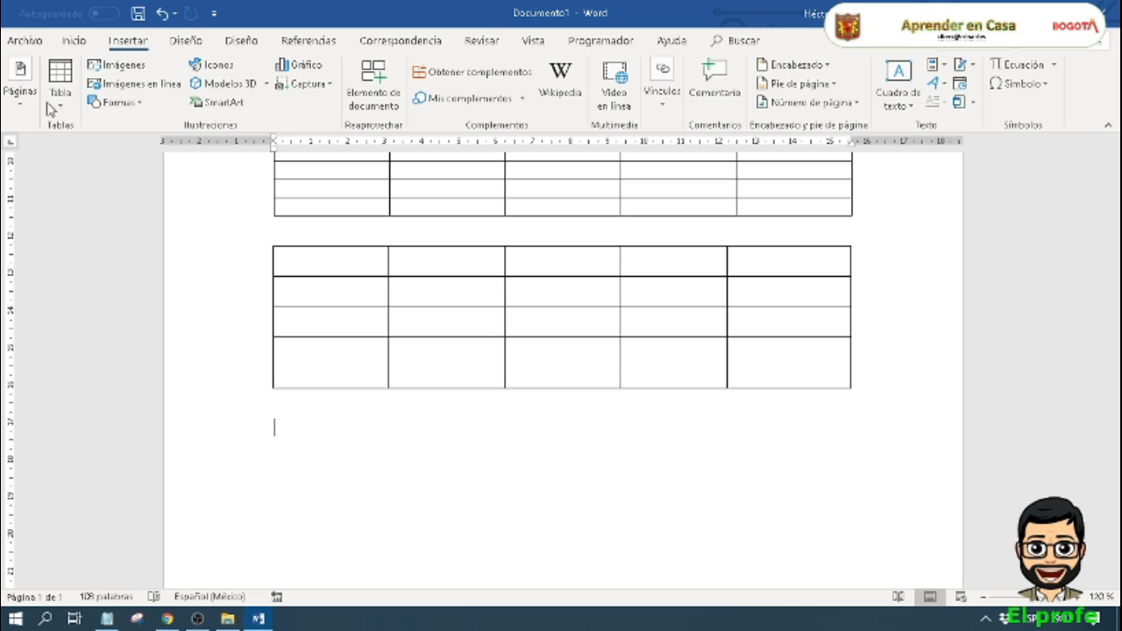
pyautogui.click(58, 89)
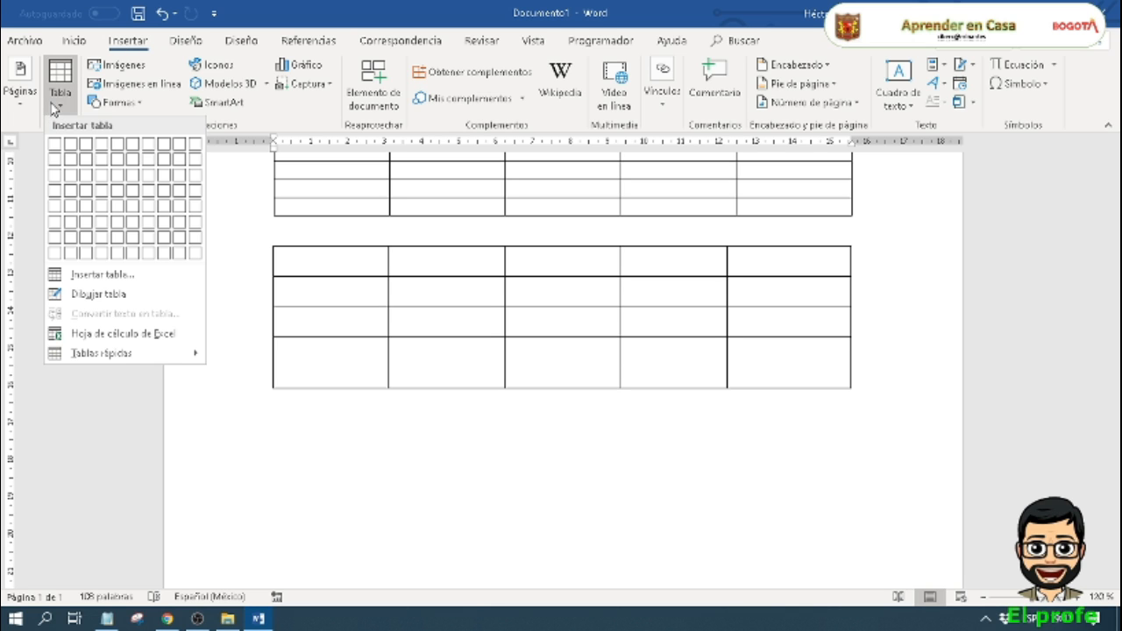
pyautogui.click(154, 334)
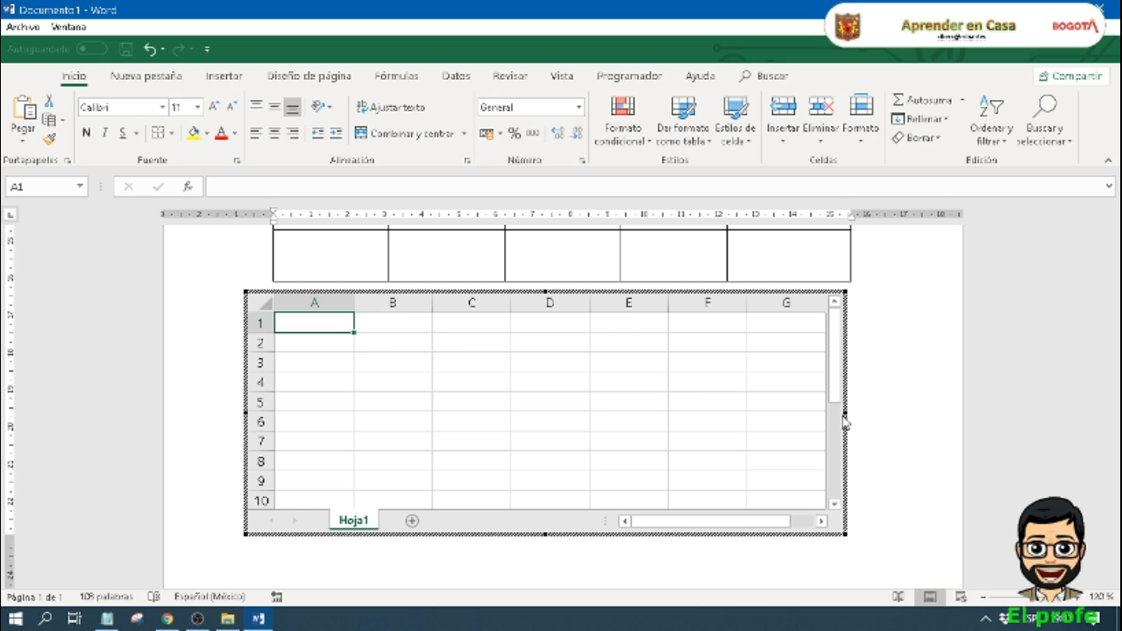
# Step: Resize the embedded spreadsheet to show only columns A to E and rows 1 to 4, and finish editing it
pyautogui.moveTo(842, 413); pyautogui.dragTo(632, 431)
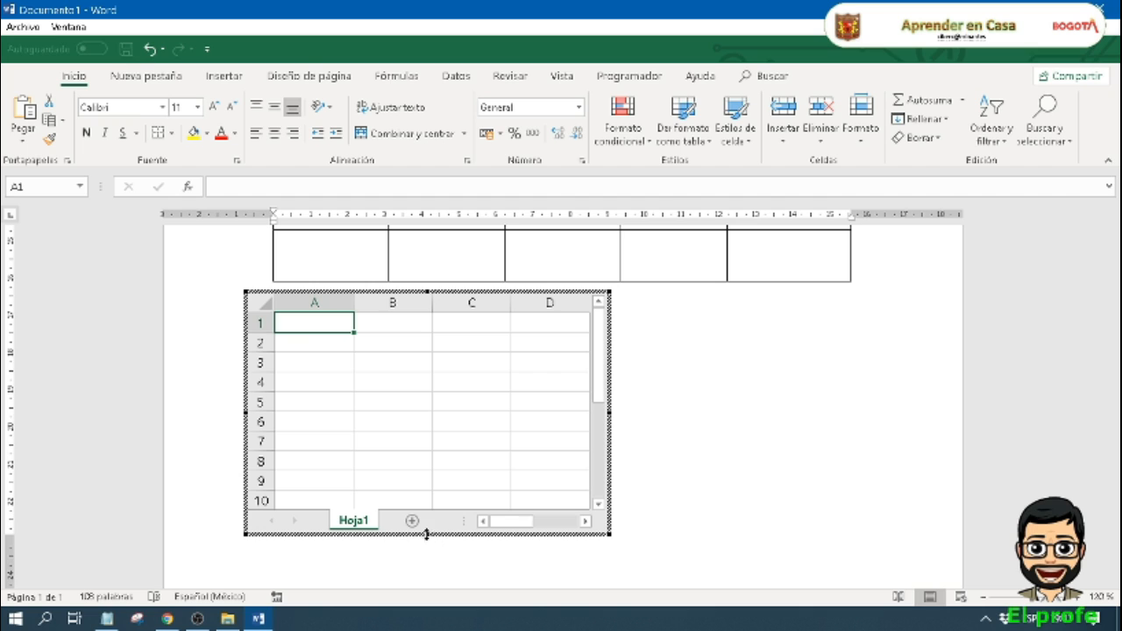
pyautogui.moveTo(428, 535); pyautogui.dragTo(434, 420)
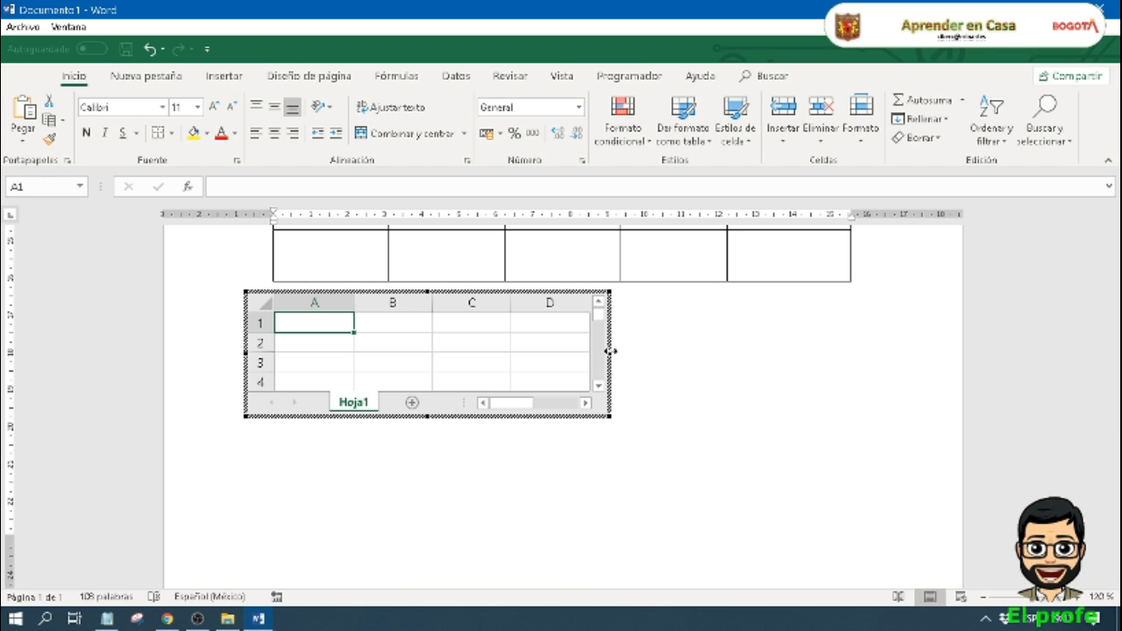
pyautogui.moveTo(610, 351); pyautogui.dragTo(666, 354)
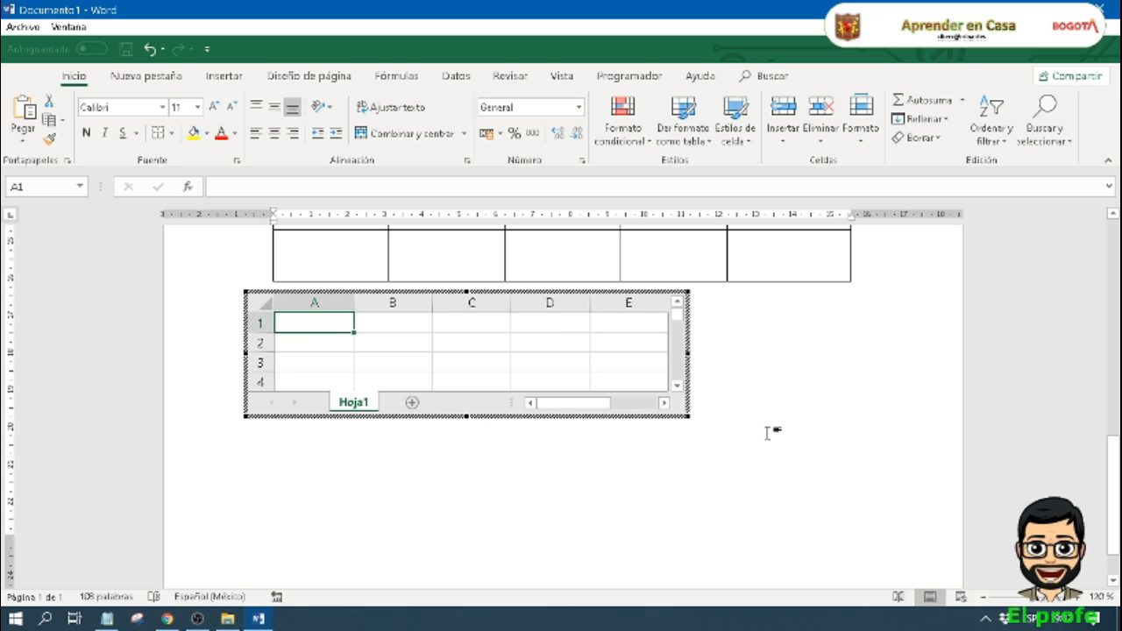
pyautogui.click(796, 421)
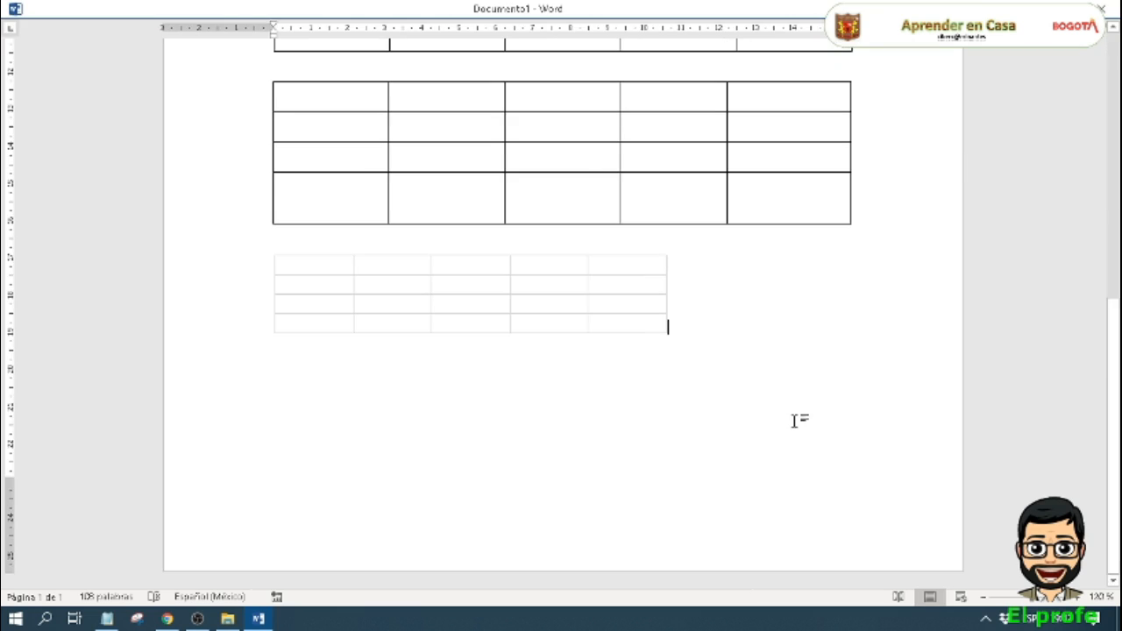
# Step: Open the embedded spreadsheet for editing, widen column A and narrow column C
pyautogui.scroll(-3, 747, 451)
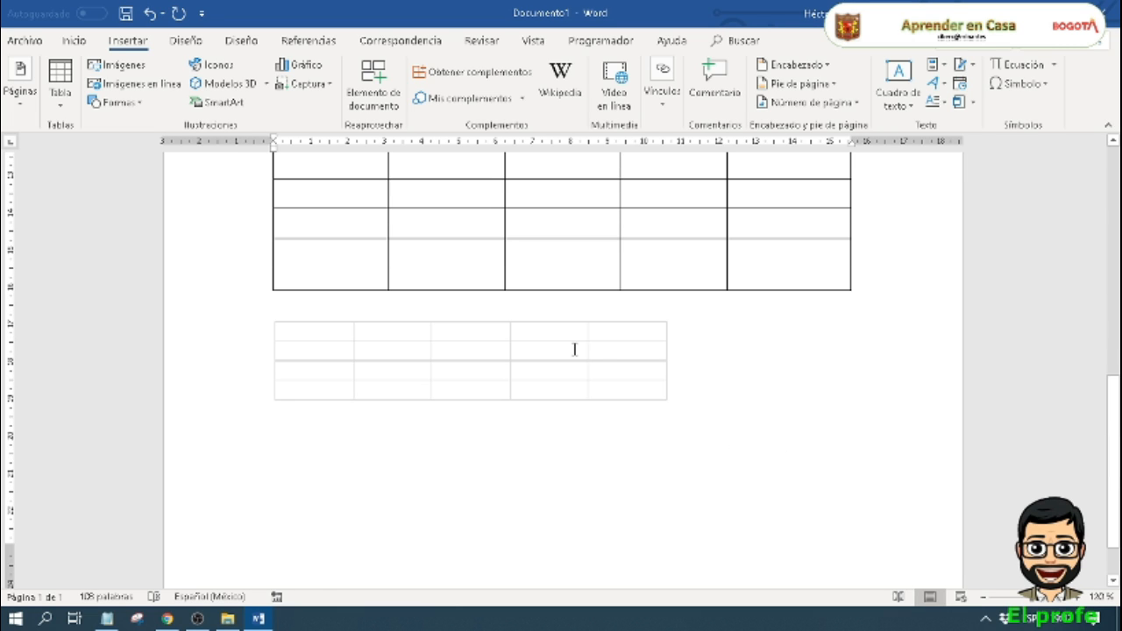
pyautogui.click(633, 392)
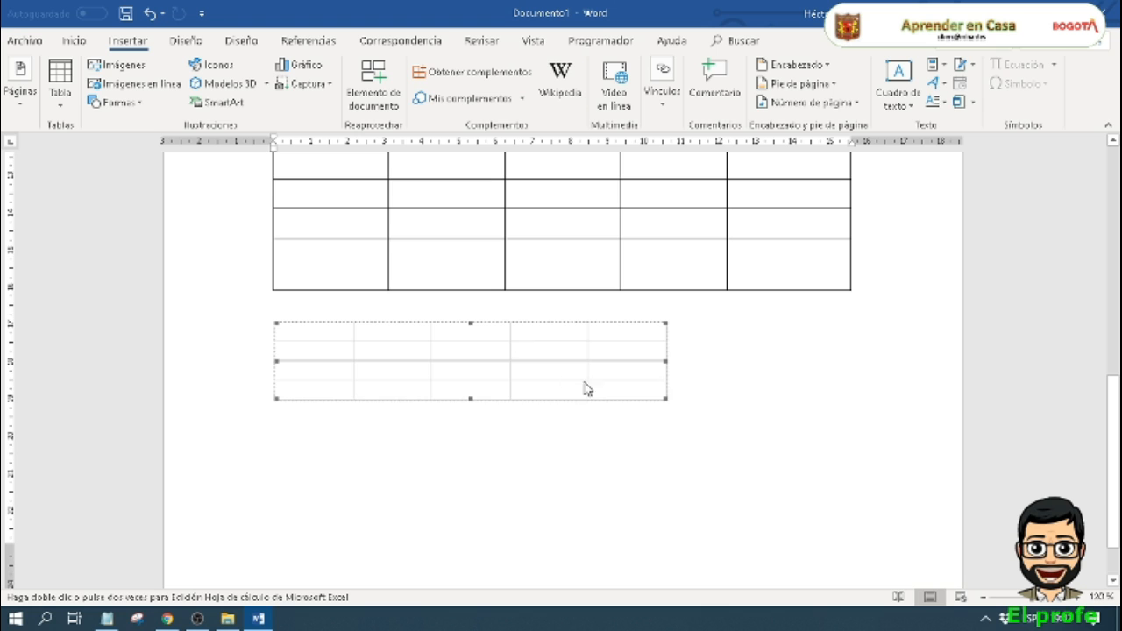
pyautogui.doubleClick(386, 352)
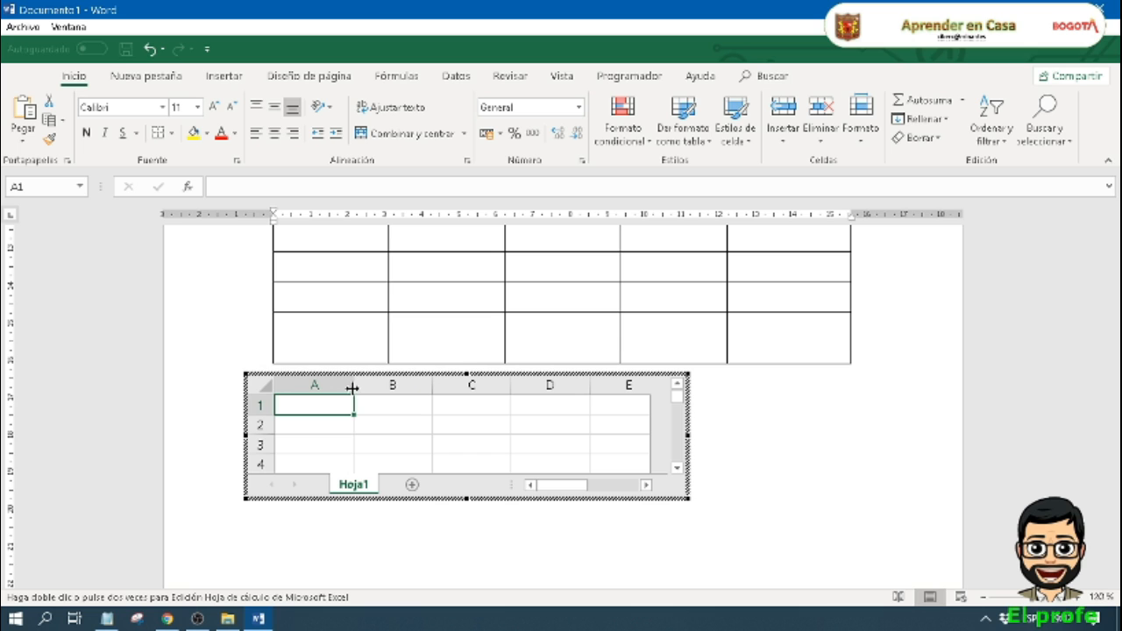
pyautogui.moveTo(352, 388); pyautogui.dragTo(374, 388)
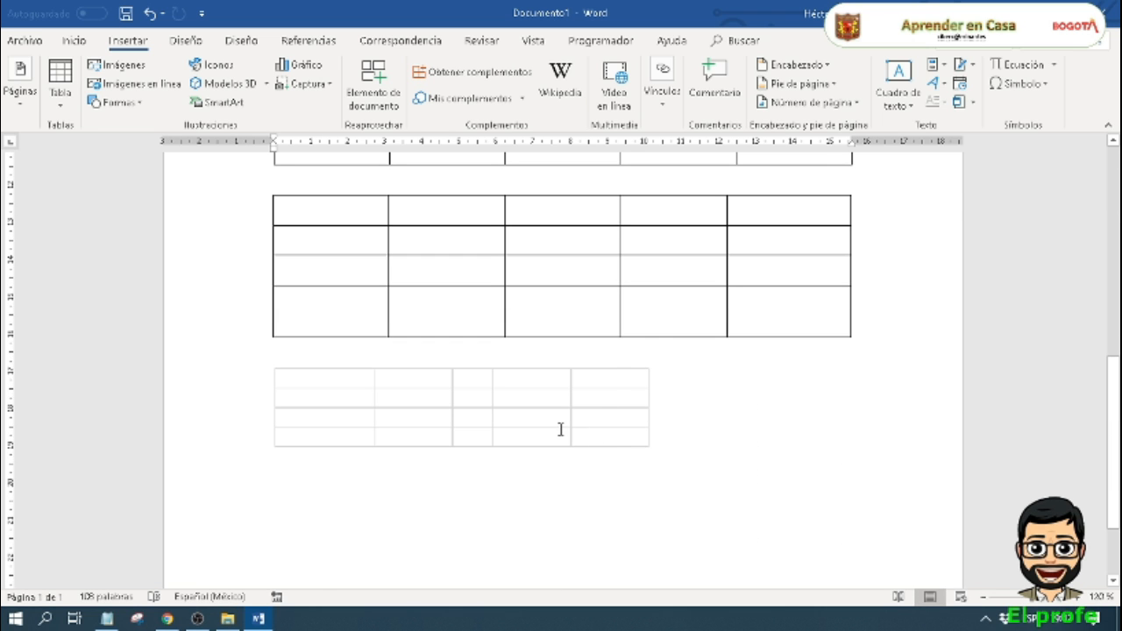
# Step: Reopen the embedded spreadsheet for editing and enter "Columna A" in cell A1
pyautogui.doubleClick(560, 429)
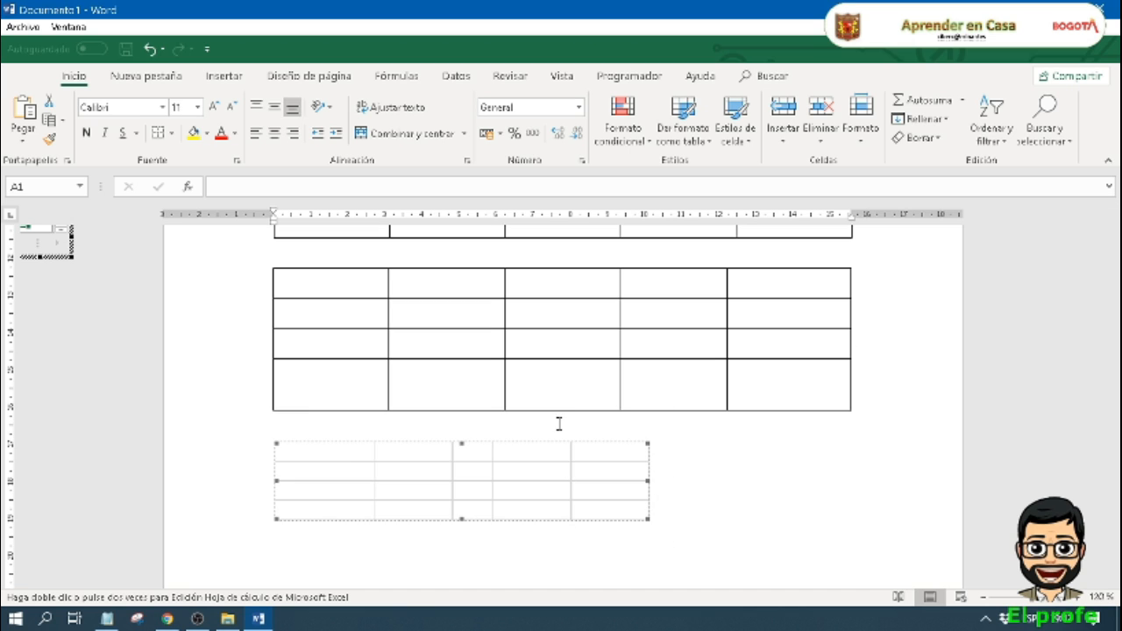
pyautogui.click(493, 469)
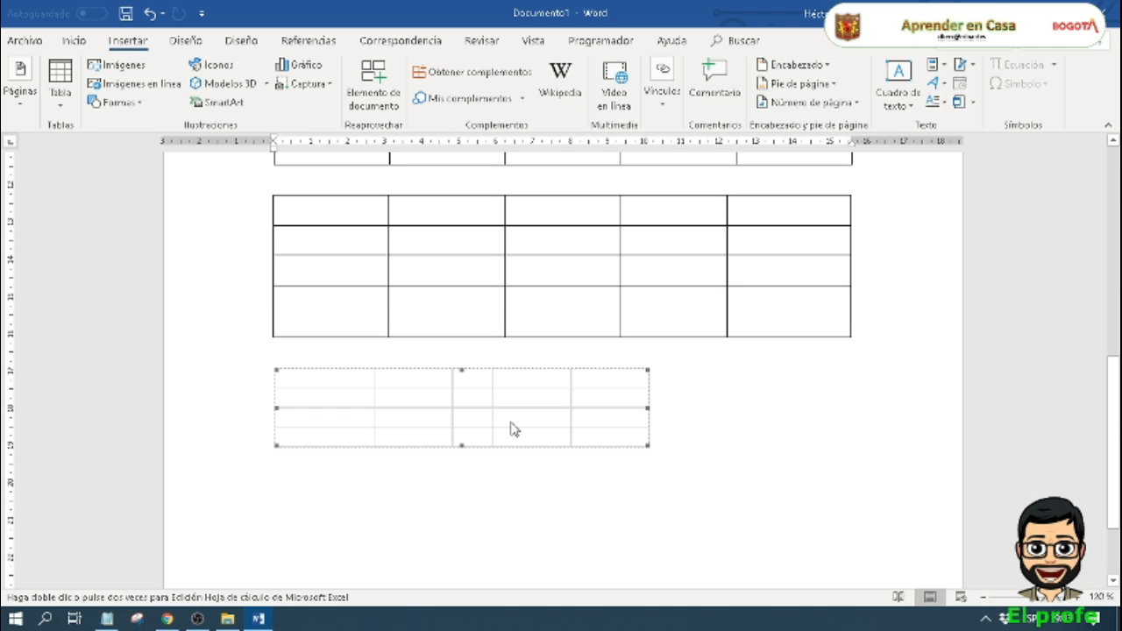
pyautogui.doubleClick(515, 428)
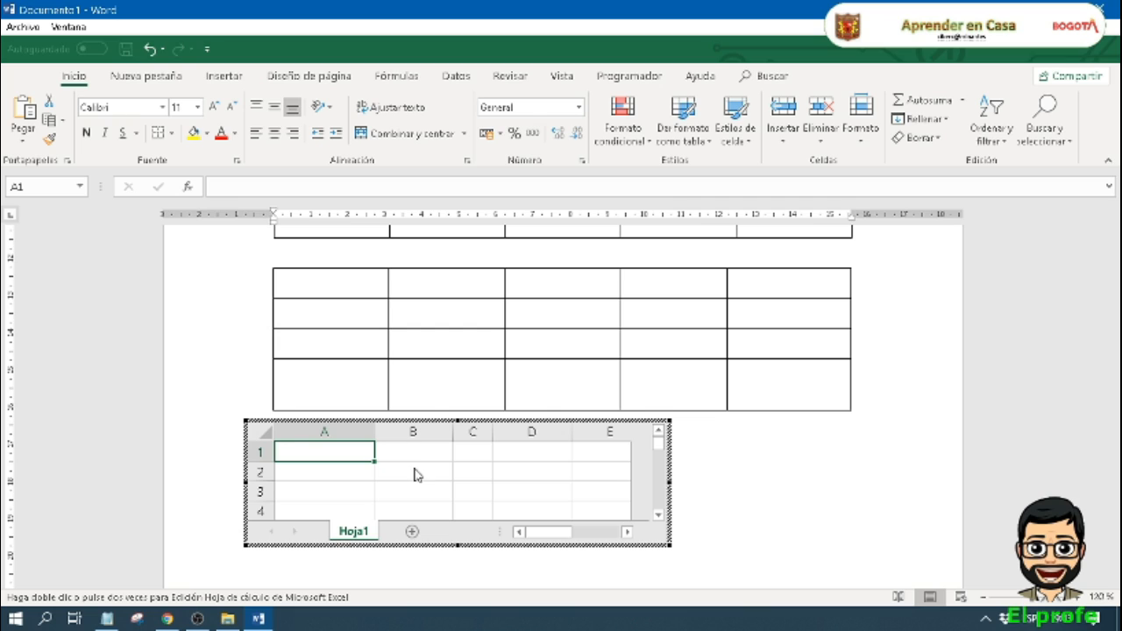
pyautogui.write('Coli')
pyautogui.write('umn ')
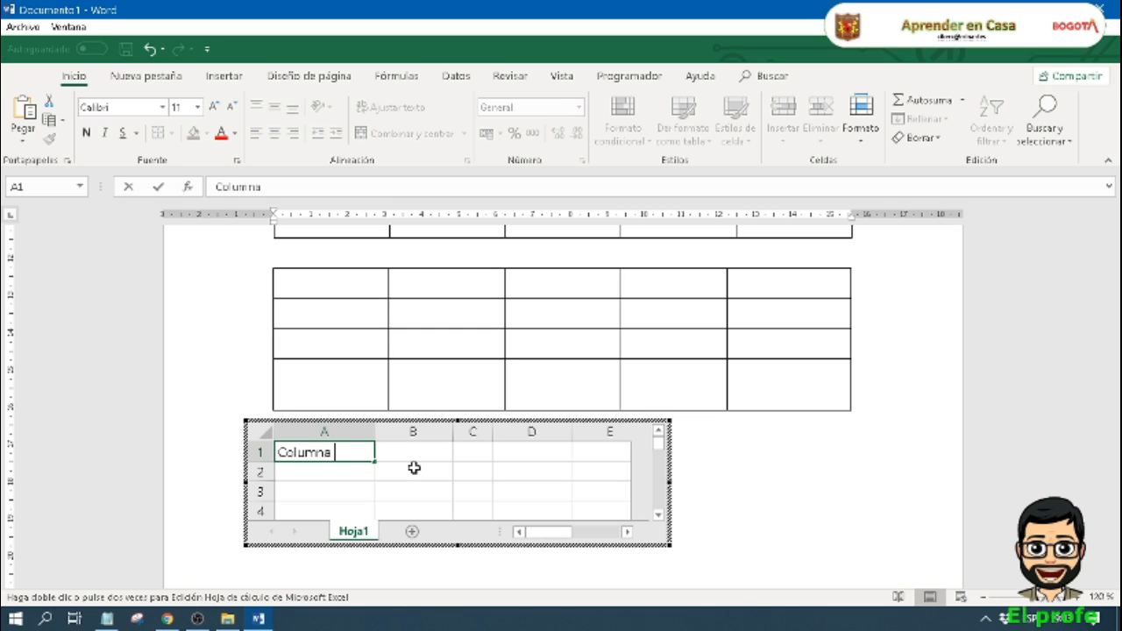
pyautogui.write('A')
# Step: Enter "Columna E" in cell E1 of the embedded spreadsheet
pyautogui.press('Tab')
pyautogui.press('Tab')
pyautogui.press('Tab')
pyautogui.press('Tab')
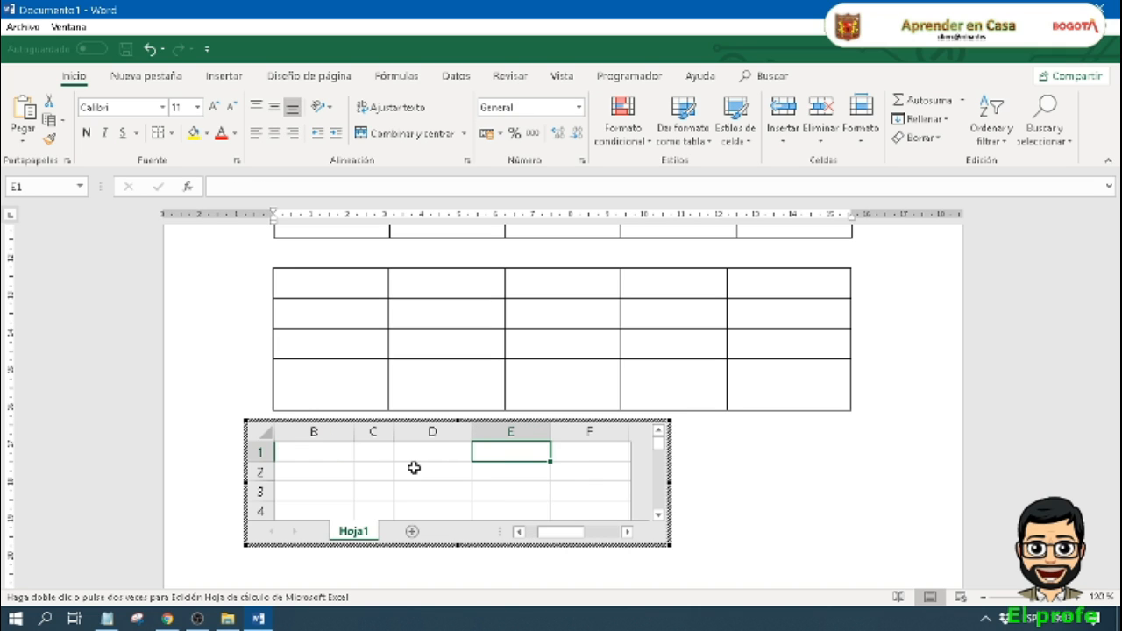
pyautogui.write('Colum')
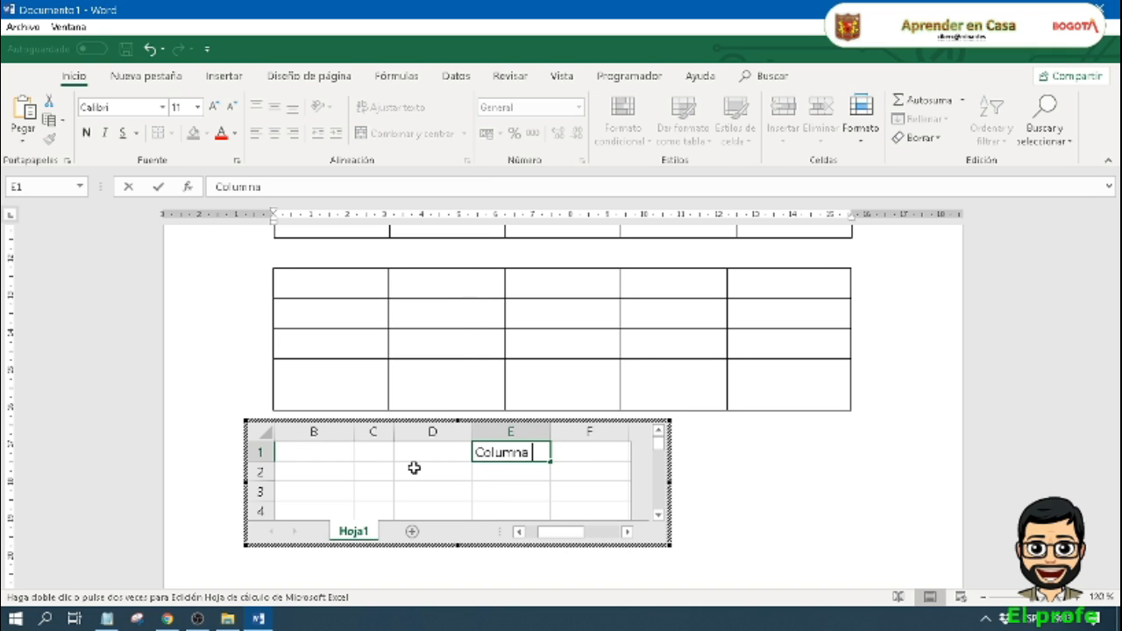
pyautogui.write('na')
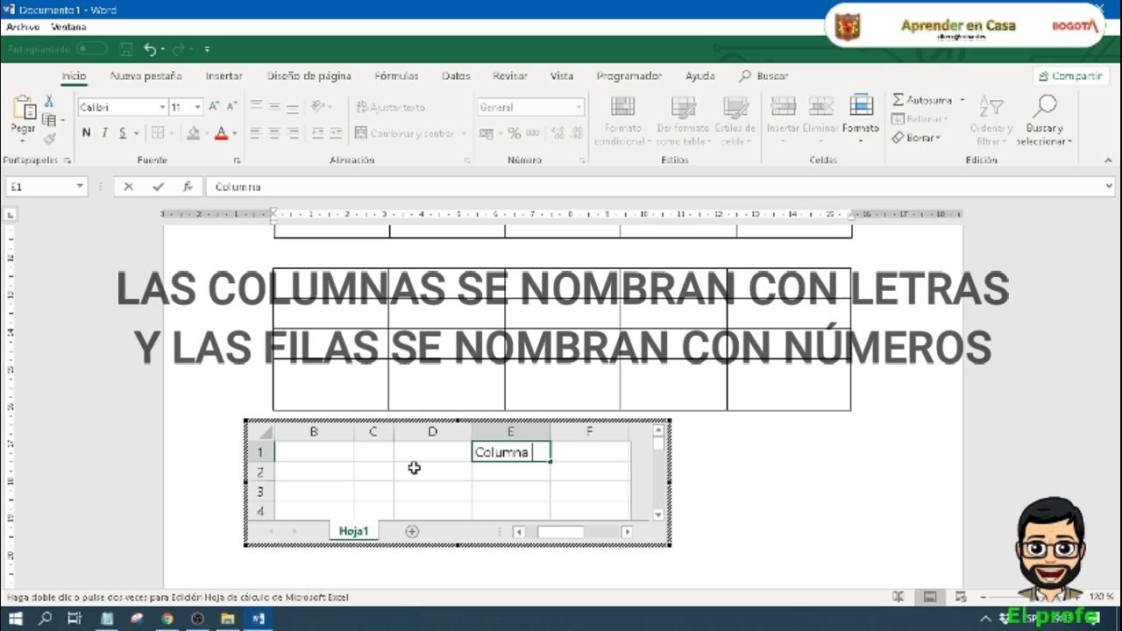
pyautogui.write(' E')
pyautogui.press('Return')
pyautogui.moveTo(556, 533); pyautogui.dragTo(413, 534)
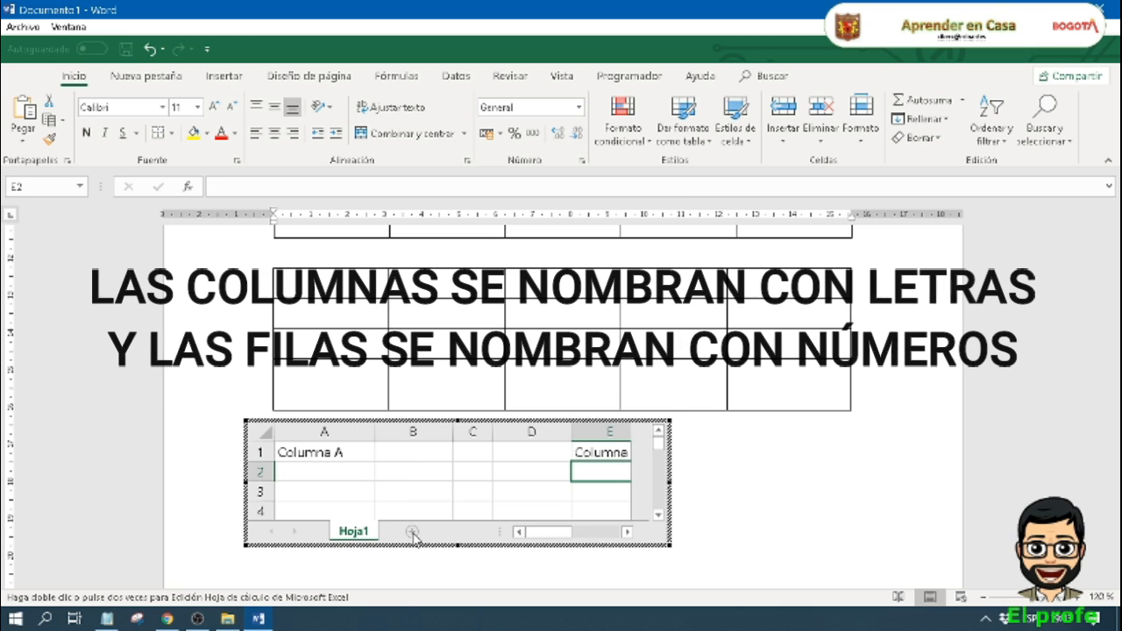
# Step: Enter "fi", "la" and 4 in cells A4, B4 and C4, and finish editing the embedded spreadsheet
pyautogui.click(298, 512)
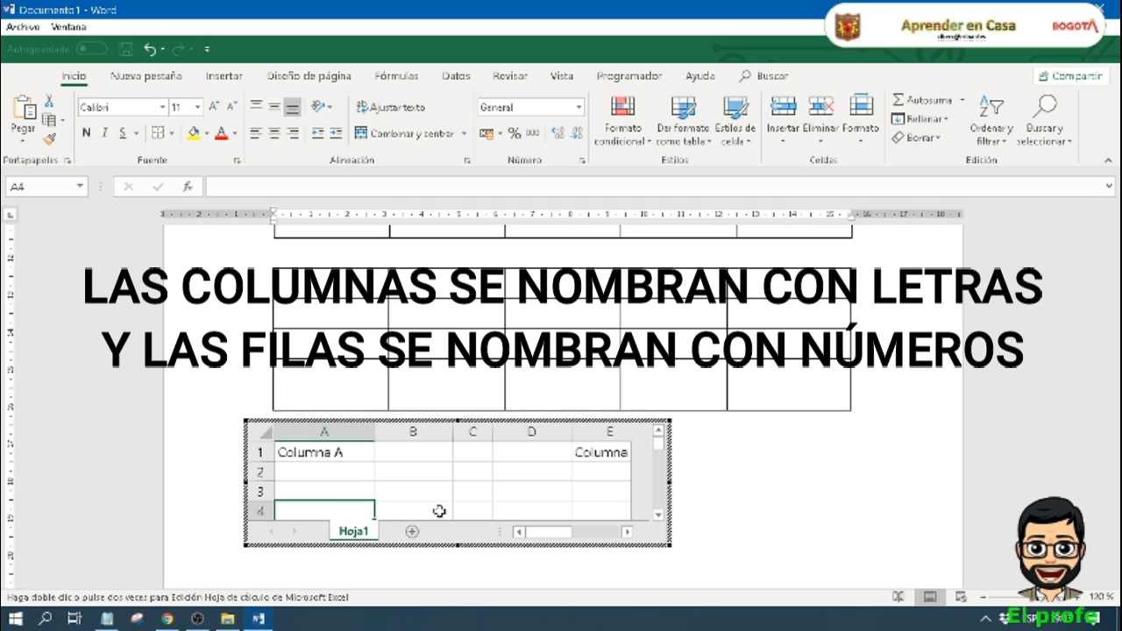
pyautogui.write('fi')
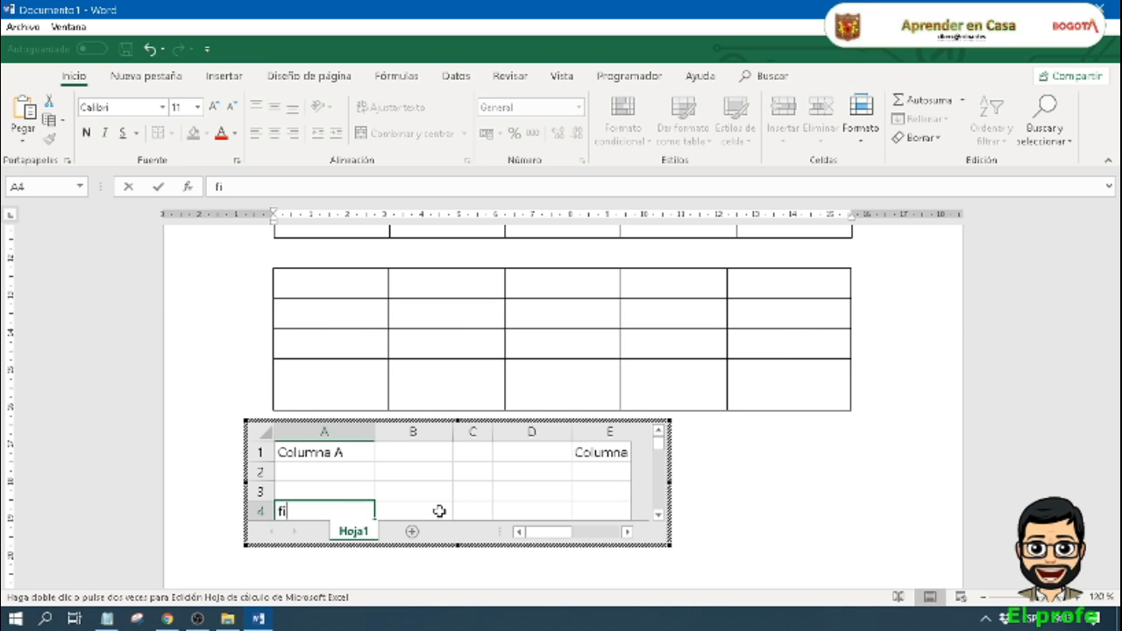
pyautogui.press('Tab')
pyautogui.write('la')
pyautogui.press('Tab')
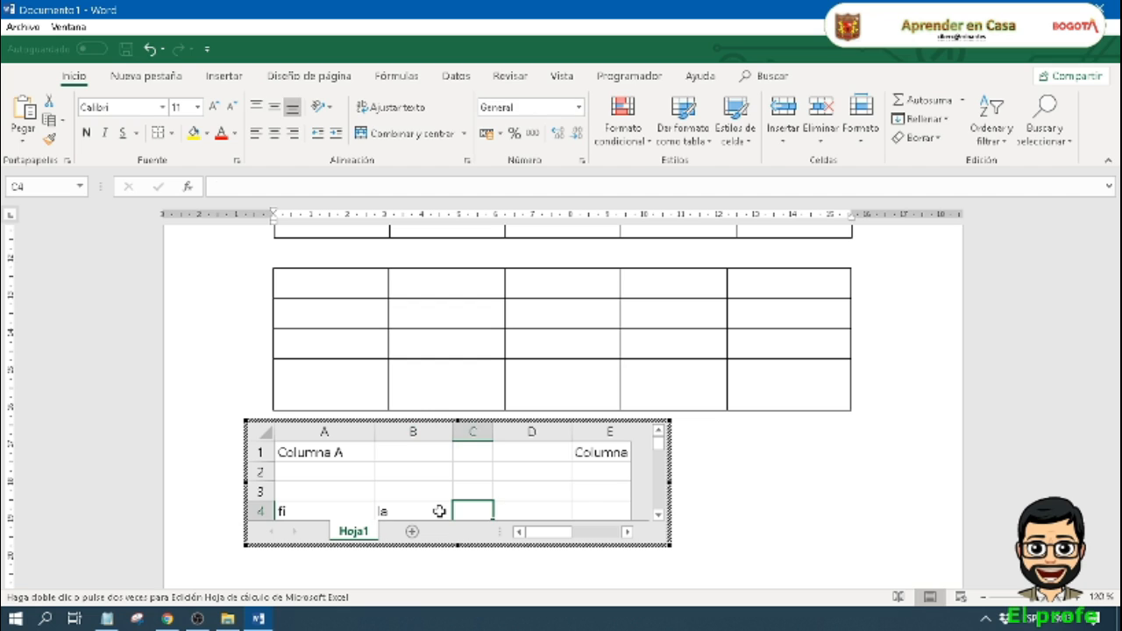
pyautogui.write('4')
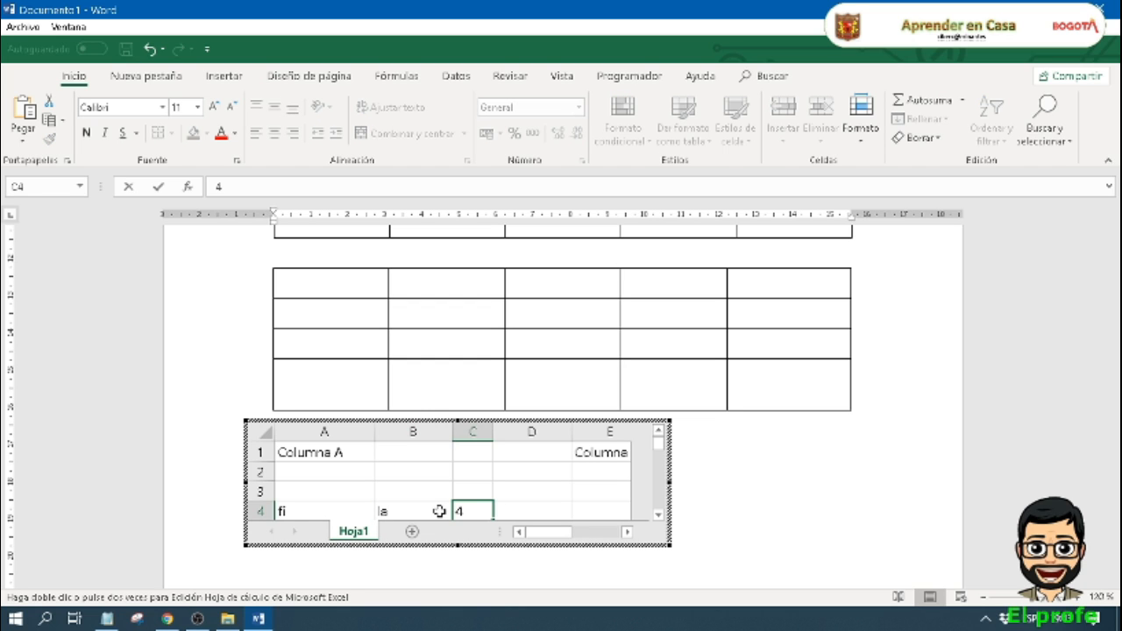
pyautogui.click(558, 492)
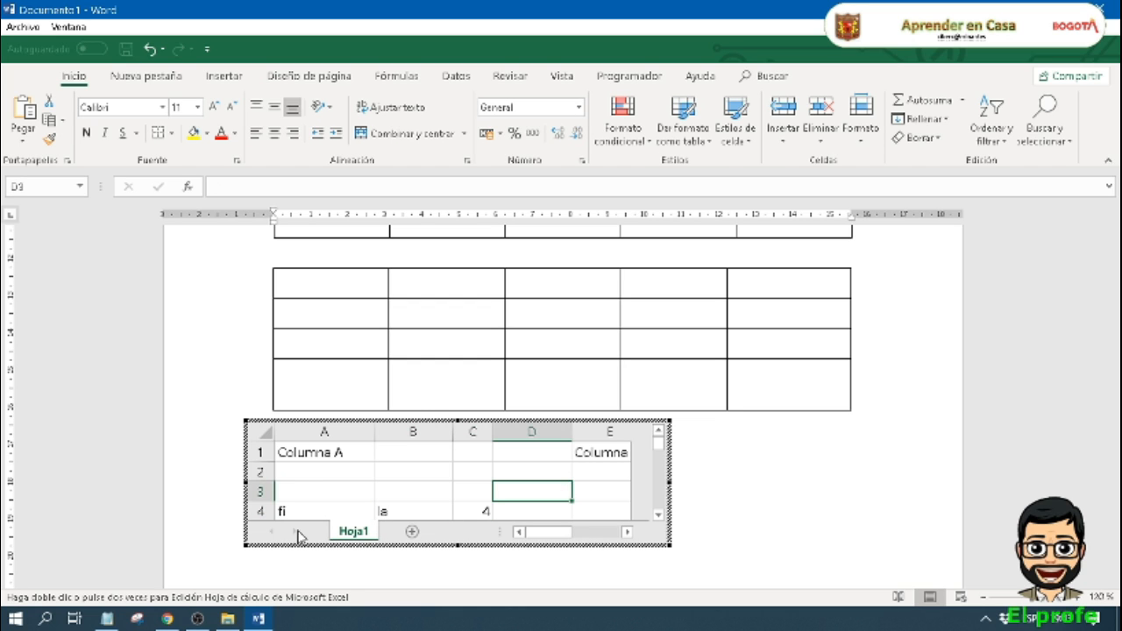
pyautogui.click(595, 472)
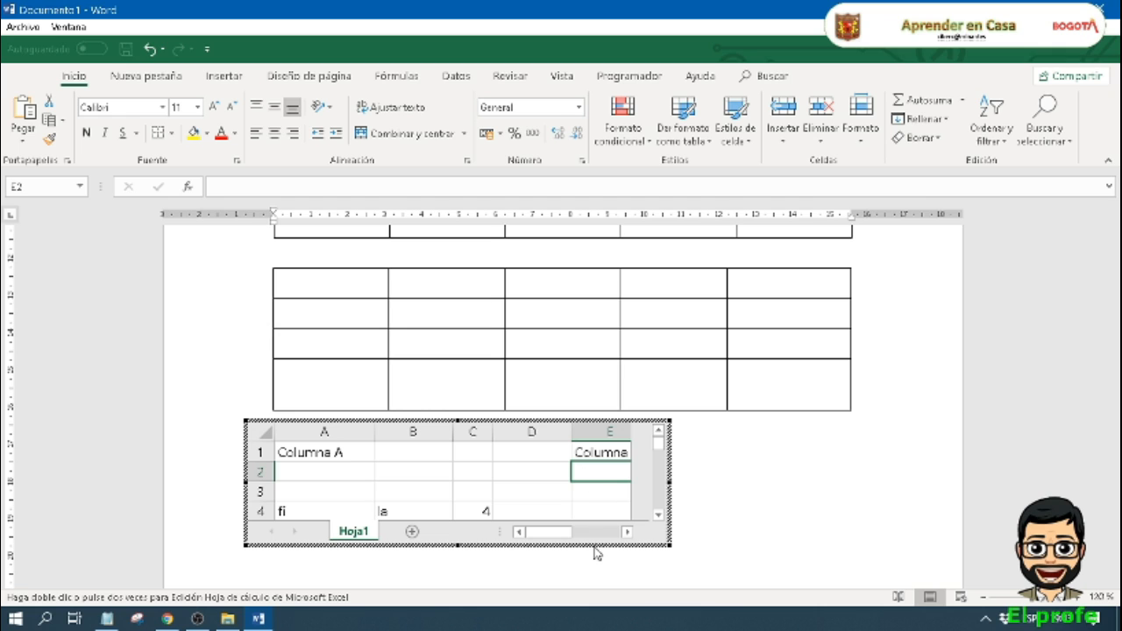
pyautogui.click(767, 478)
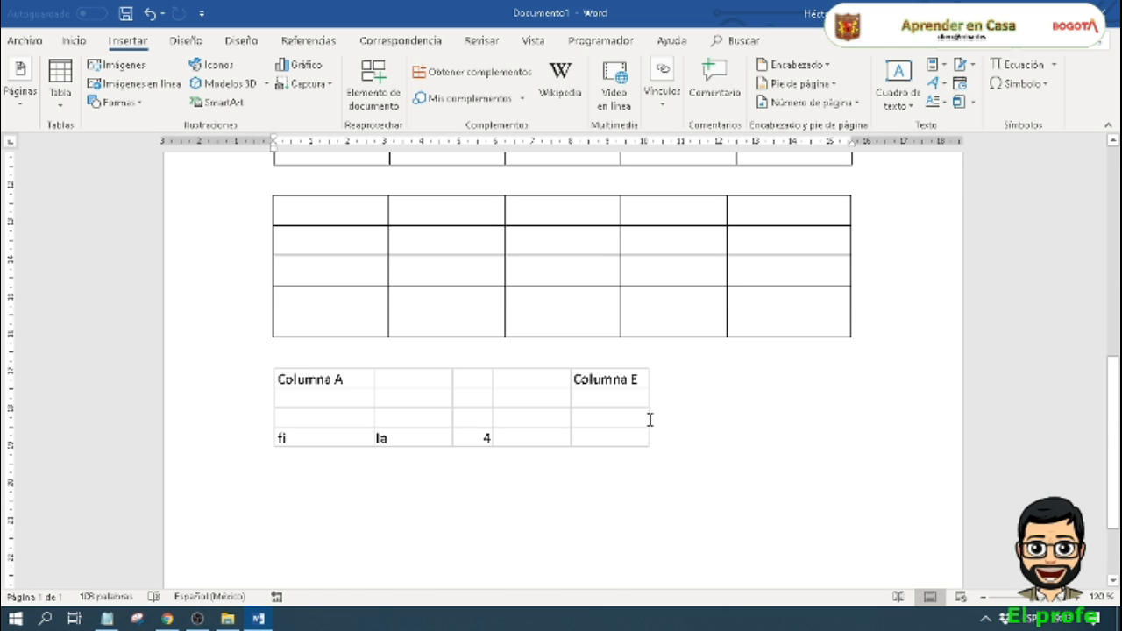
pyautogui.click(766, 467)
# Step: Insert the built-in Matriz quick table on the line below the embedded spreadsheet
pyautogui.scroll(5, 764, 466)
pyautogui.scroll(-4, 765, 466)
pyautogui.scroll(4, 759, 431)
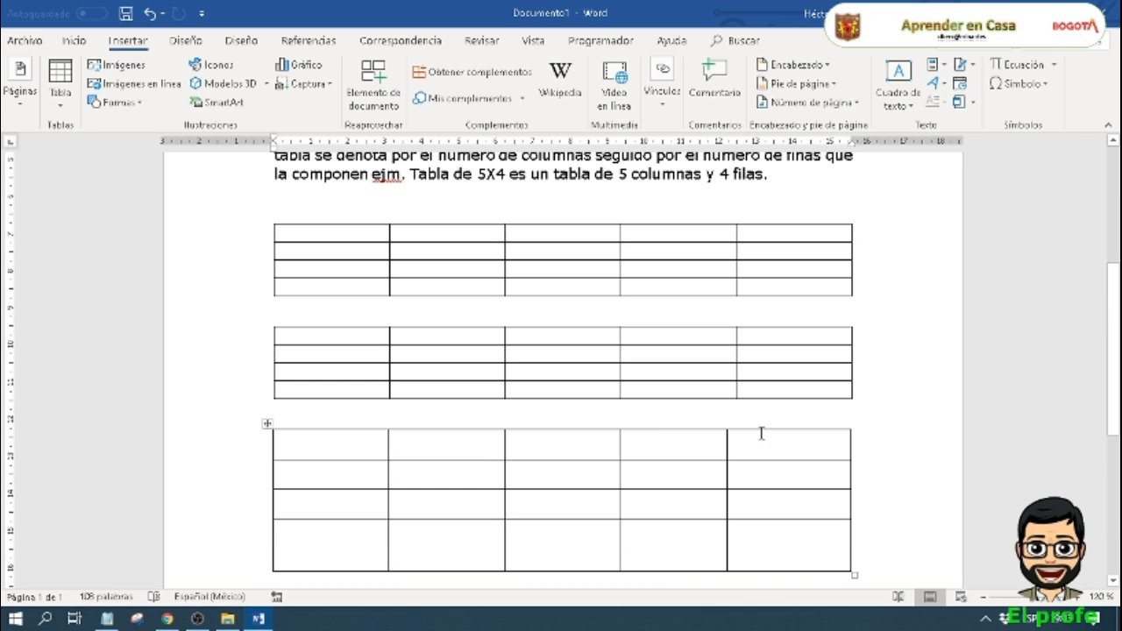
pyautogui.scroll(-7, 752, 561)
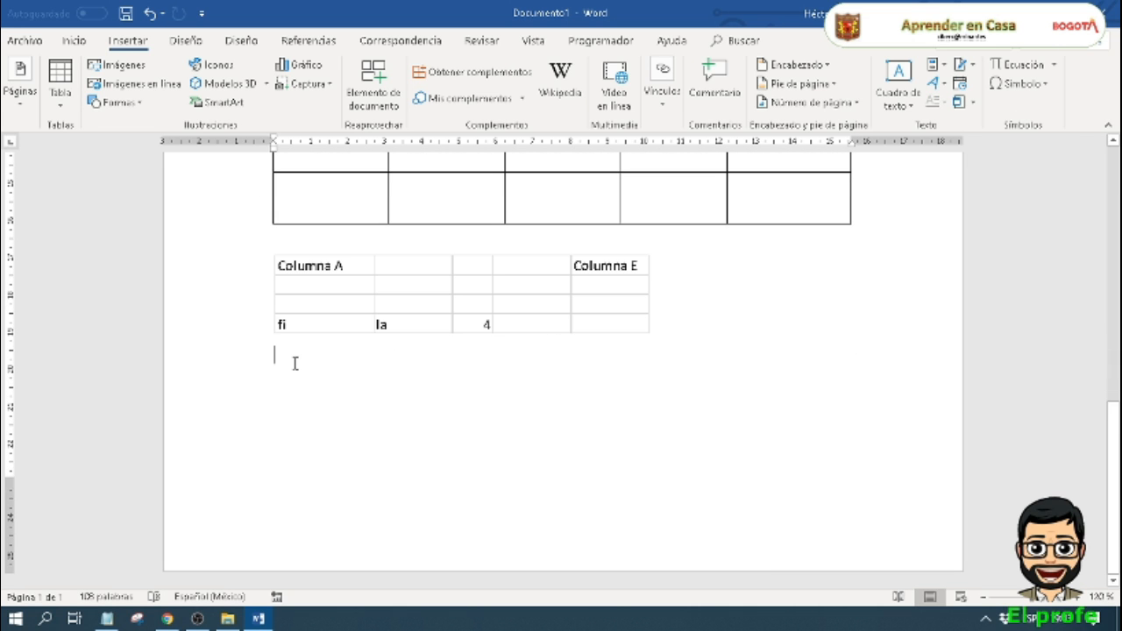
pyautogui.click(59, 92)
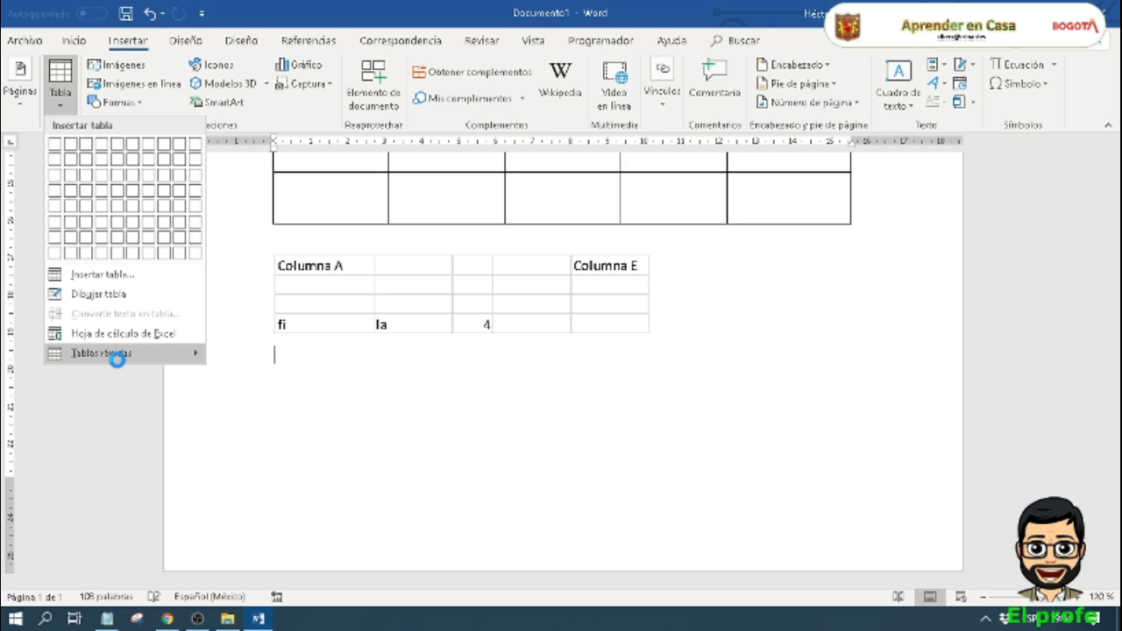
pyautogui.moveTo(118, 358)
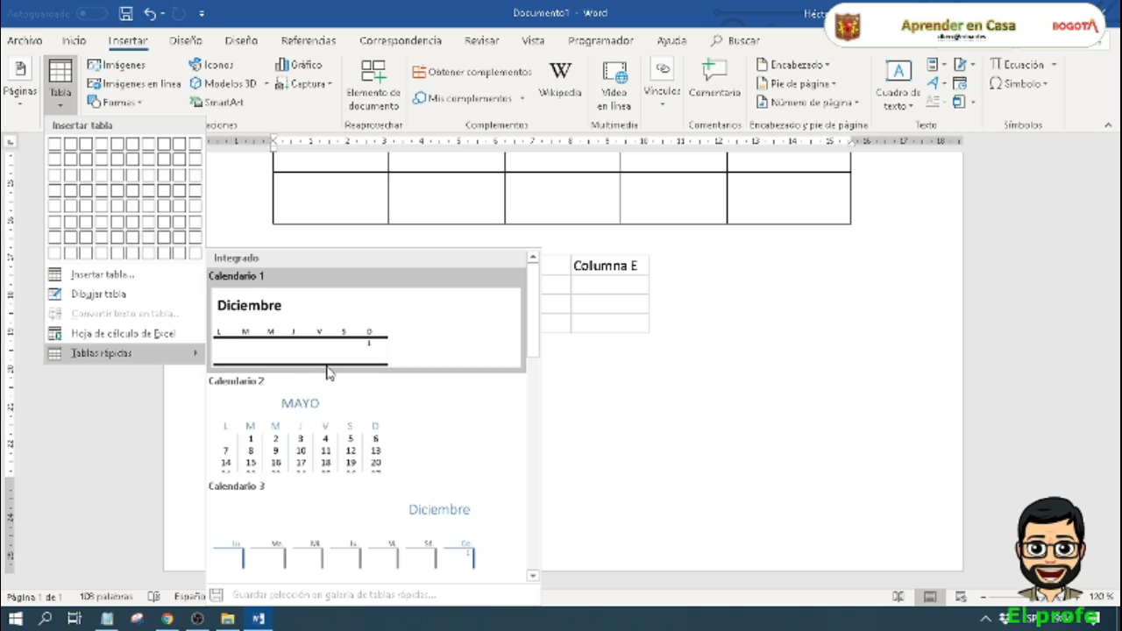
pyautogui.scroll(-10, 357, 394)
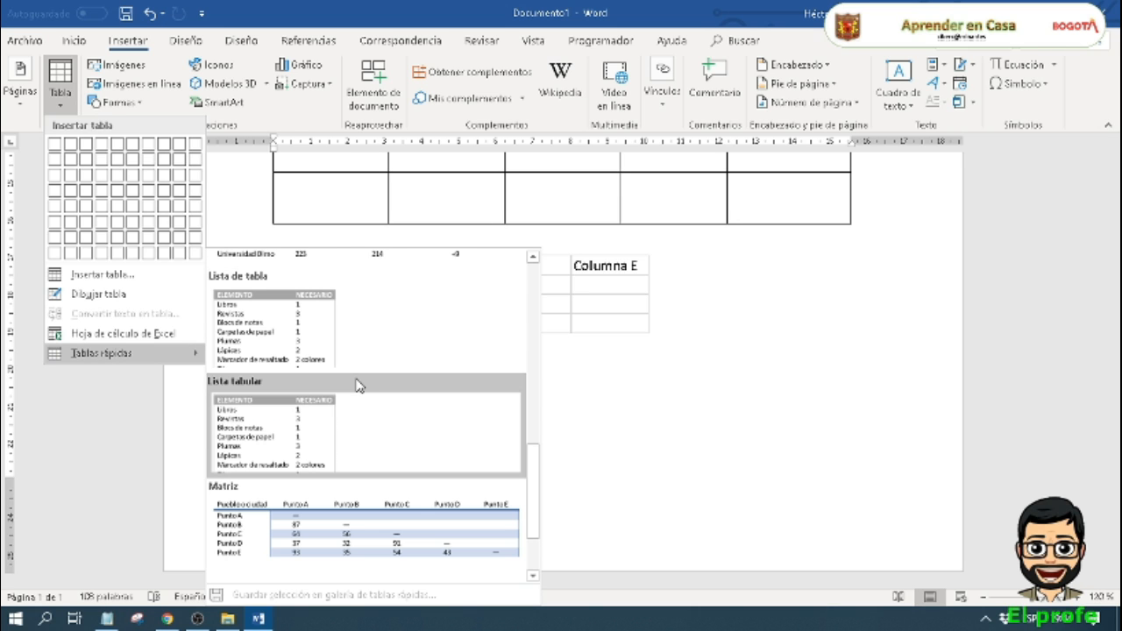
pyautogui.scroll(-3, 357, 386)
pyautogui.click(354, 436)
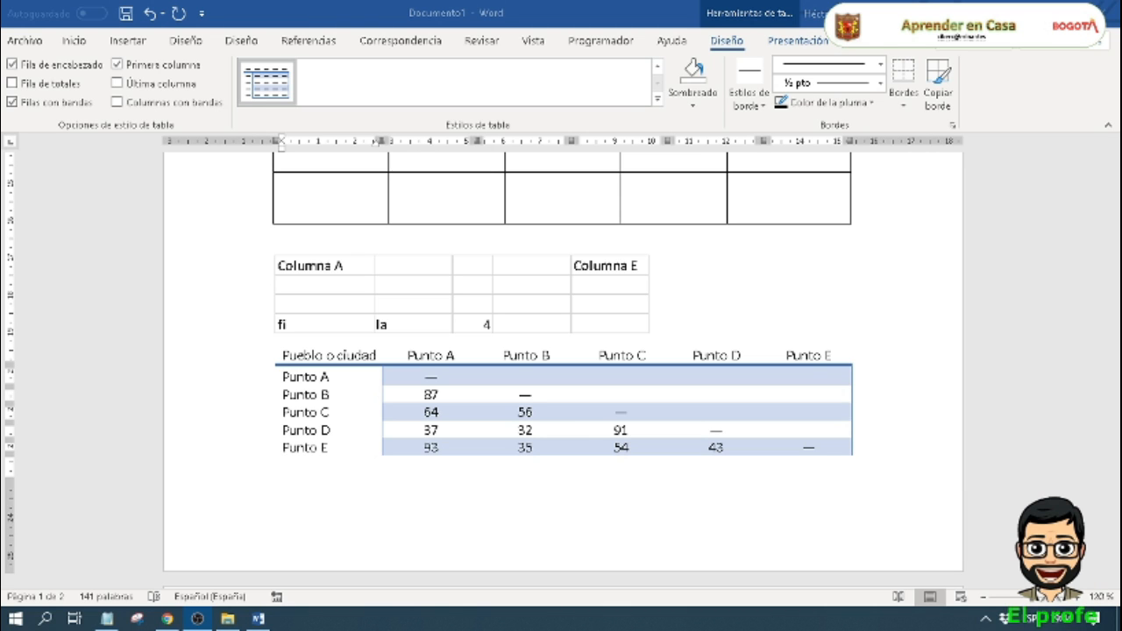
# Step: Review all the tables in the document, from the first grid table to the matrix quick table
pyautogui.scroll(10, 666, 486)
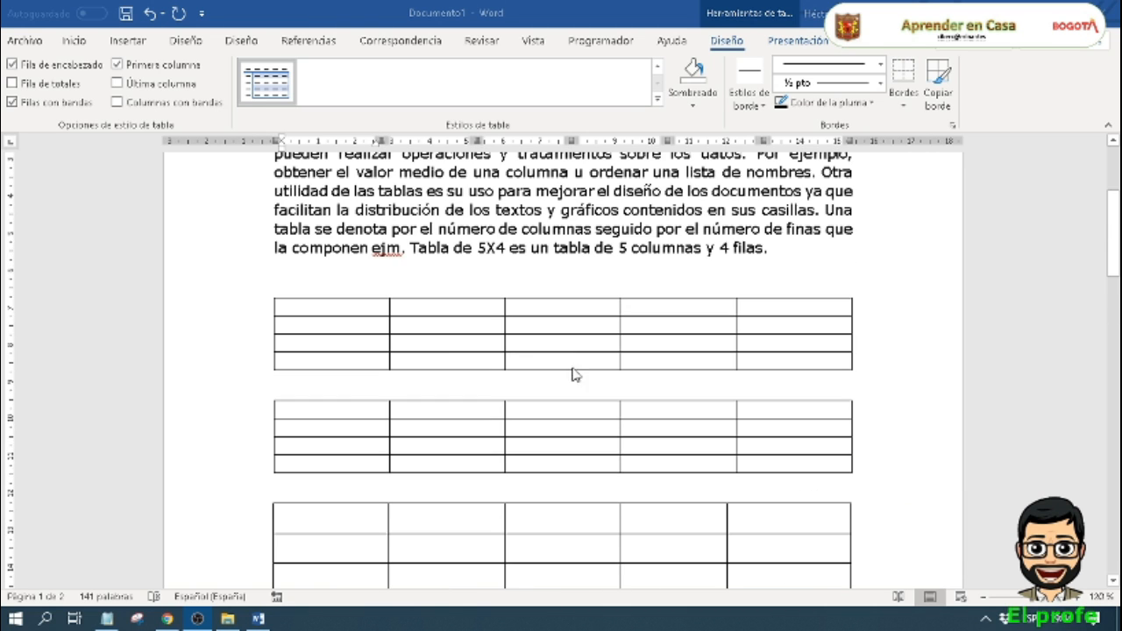
pyautogui.scroll(-1, 465, 350)
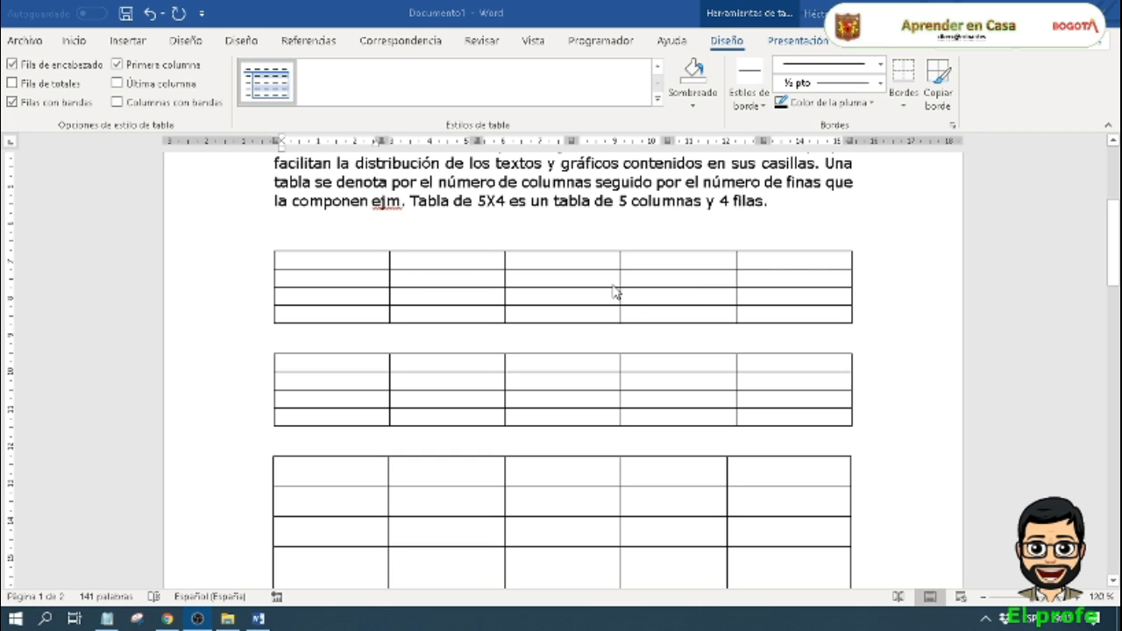
pyautogui.scroll(-6, 614, 292)
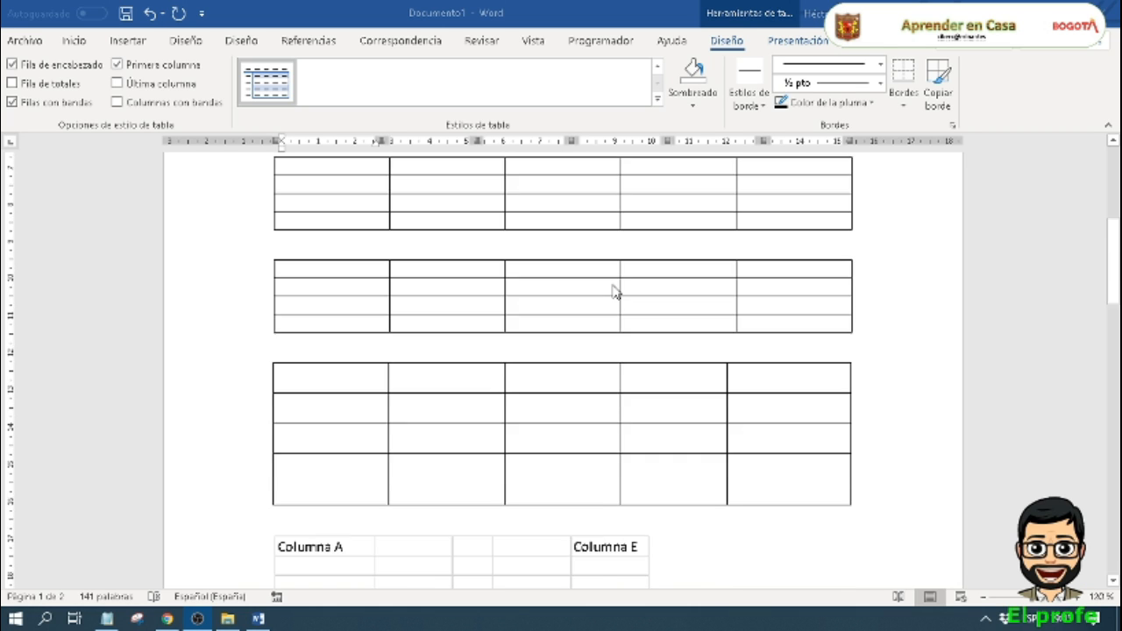
pyautogui.scroll(5, 614, 292)
pyautogui.scroll(2, 614, 292)
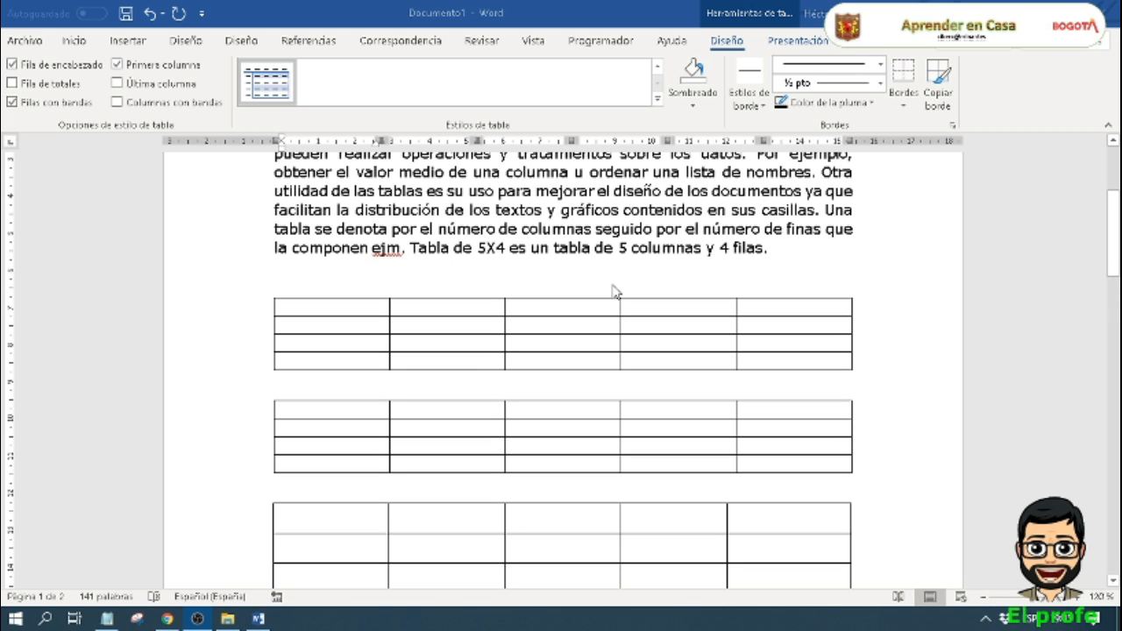
pyautogui.scroll(-10, 613, 292)
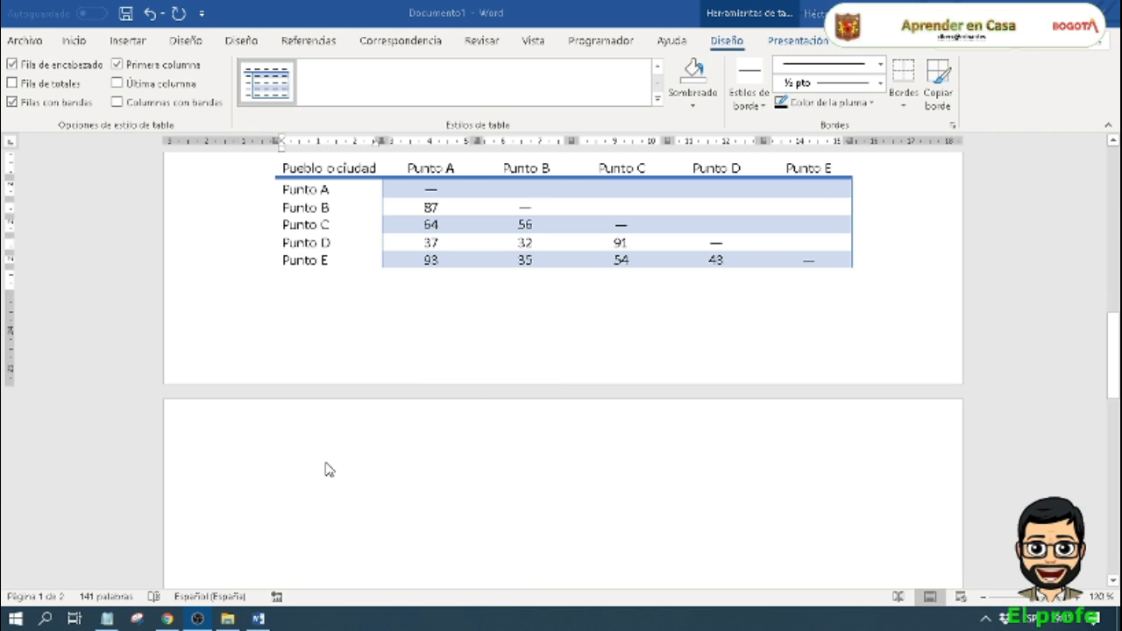
pyautogui.click(325, 470)
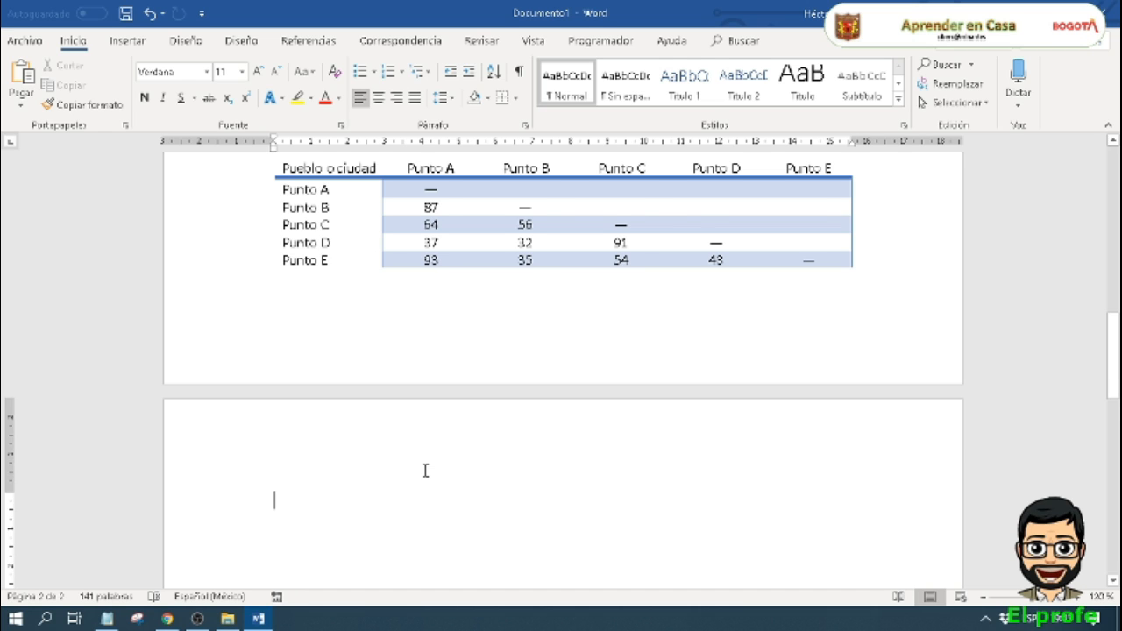
pyautogui.scroll(2, 426, 470)
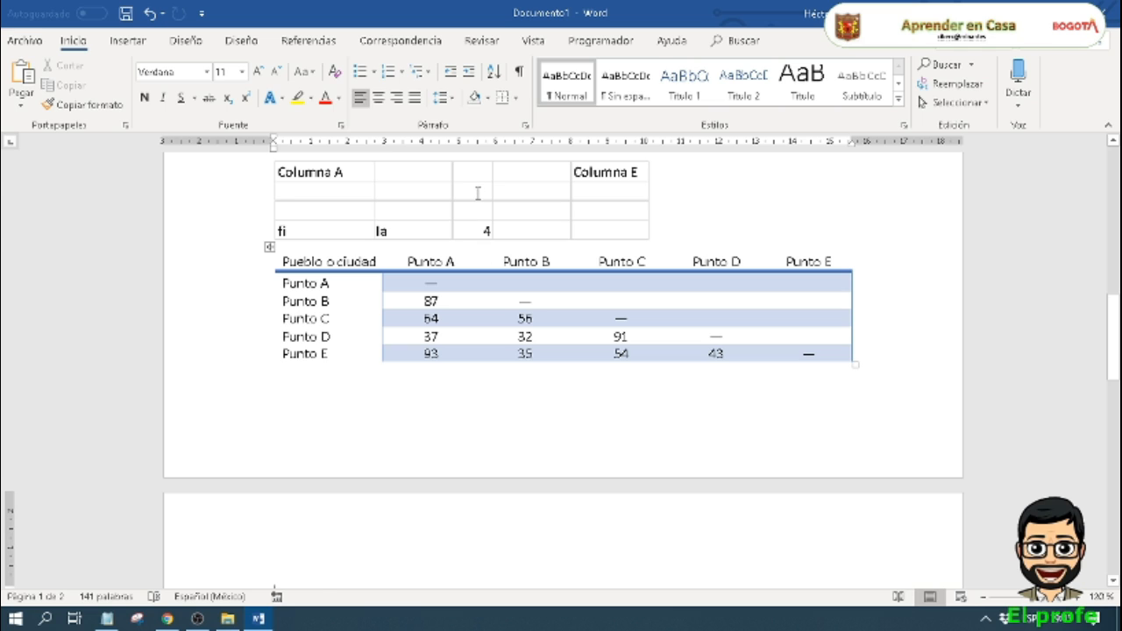
# Step: Open the embedded spreadsheet for editing and select columns B, C, D and E one after another
pyautogui.click(478, 195)
pyautogui.doubleClick(478, 200)
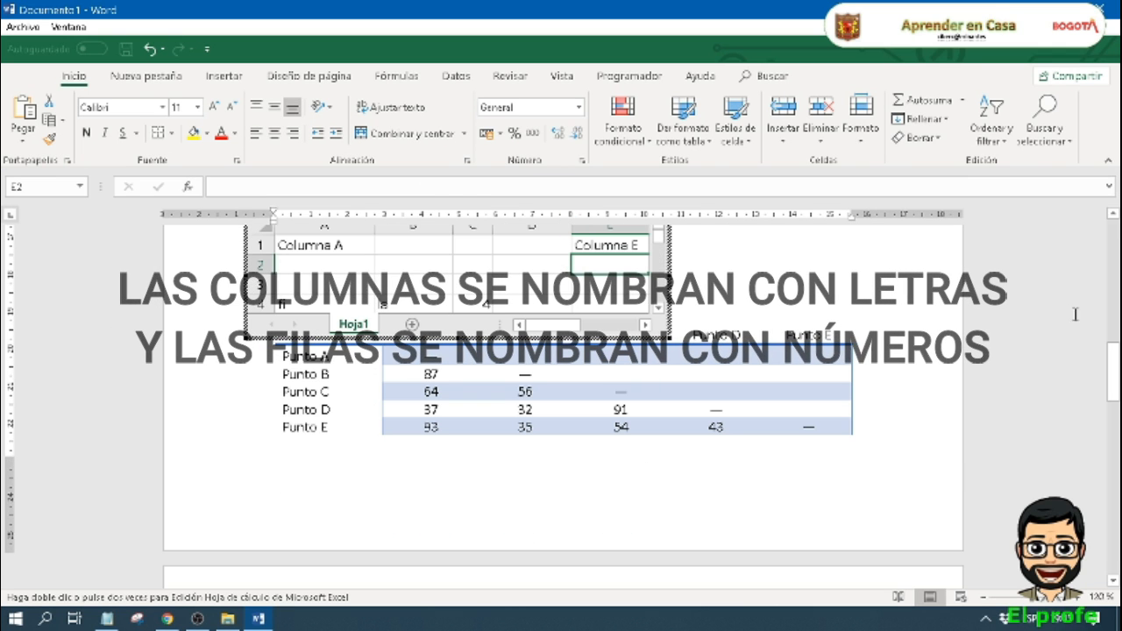
pyautogui.scroll(3, 1114, 347)
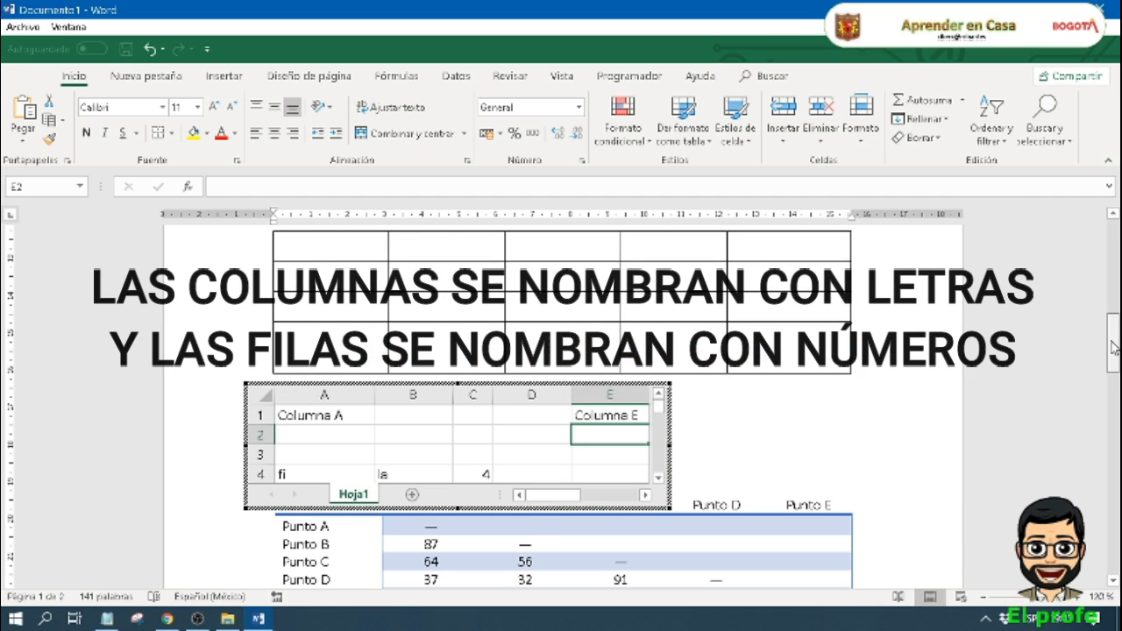
pyautogui.click(412, 395)
pyautogui.click(478, 396)
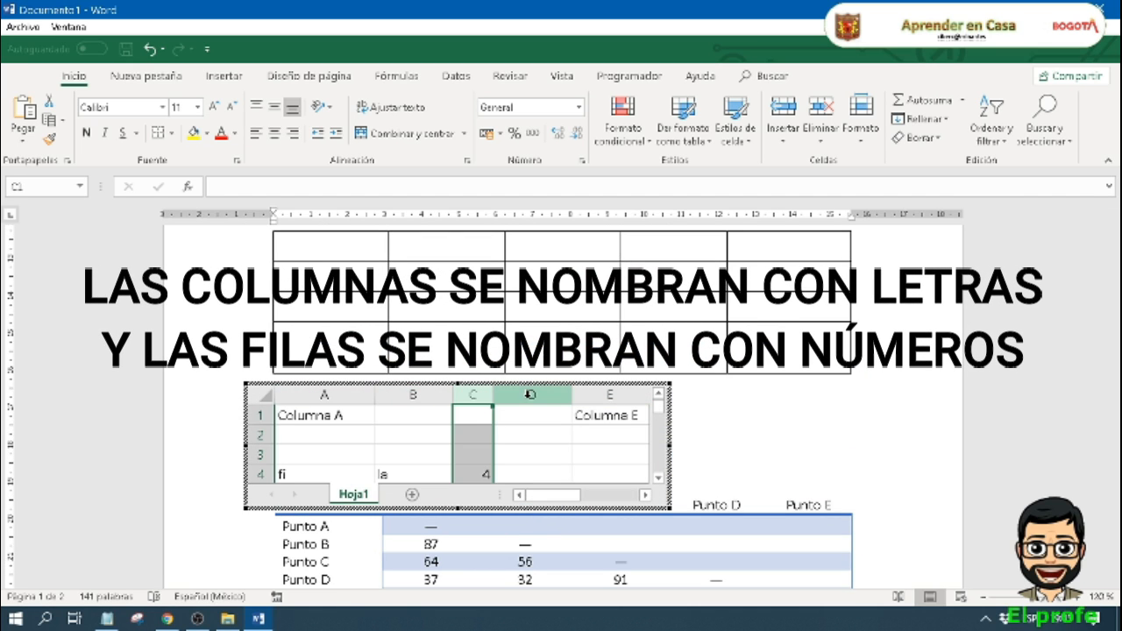
pyautogui.click(517, 396)
pyautogui.click(582, 395)
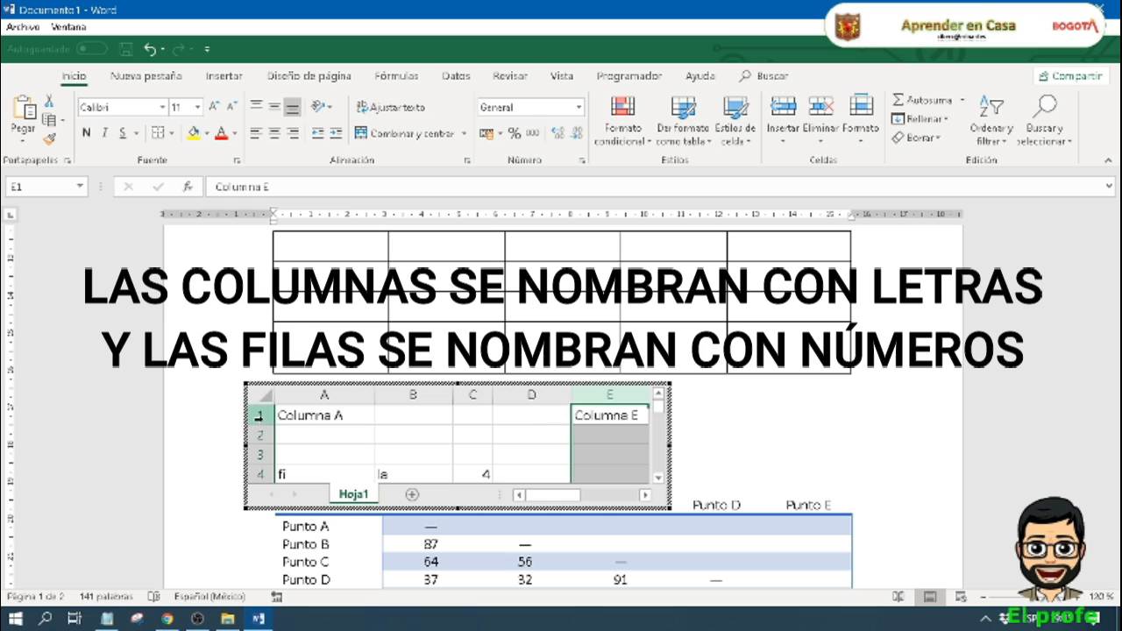
# Step: Select rows 1, 2, 3 and 4 of the embedded spreadsheet one after another
pyautogui.click(263, 415)
pyautogui.click(261, 435)
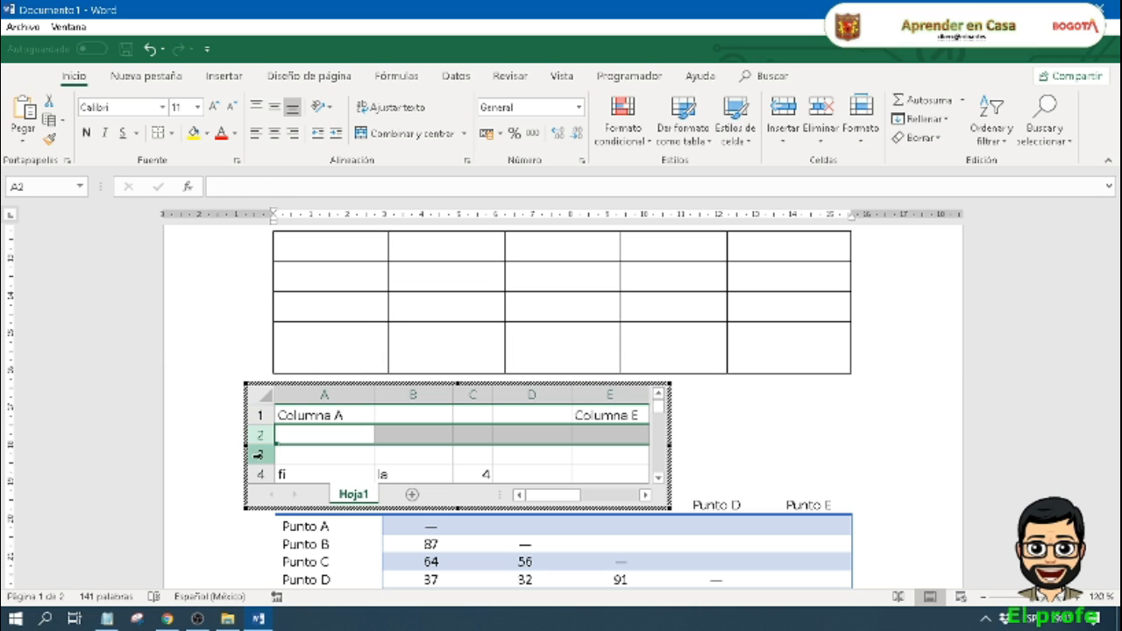
pyautogui.click(259, 454)
pyautogui.click(261, 473)
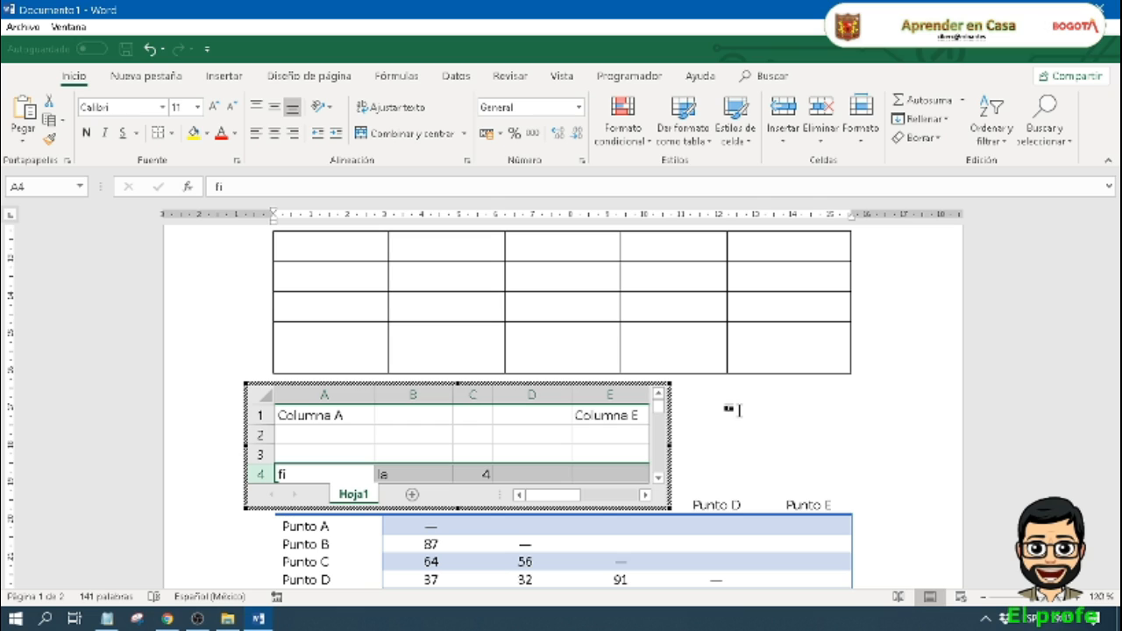
# Step: Select column B together with row 3 in the embedded spreadsheet to mark the cell where they cross
pyautogui.click(438, 434)
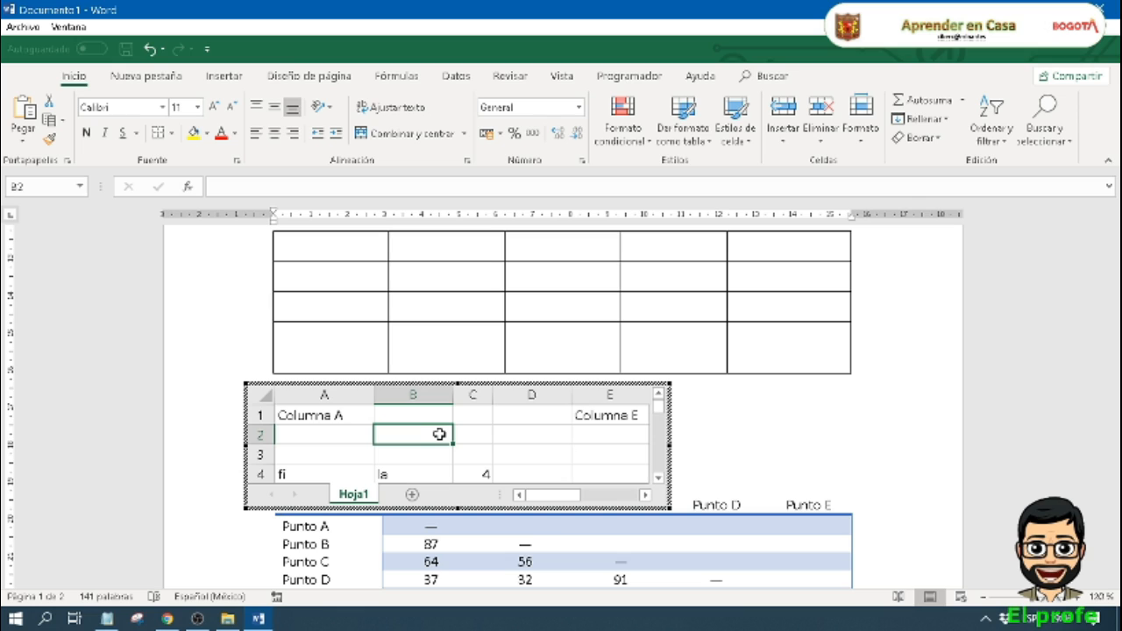
pyautogui.click(416, 395)
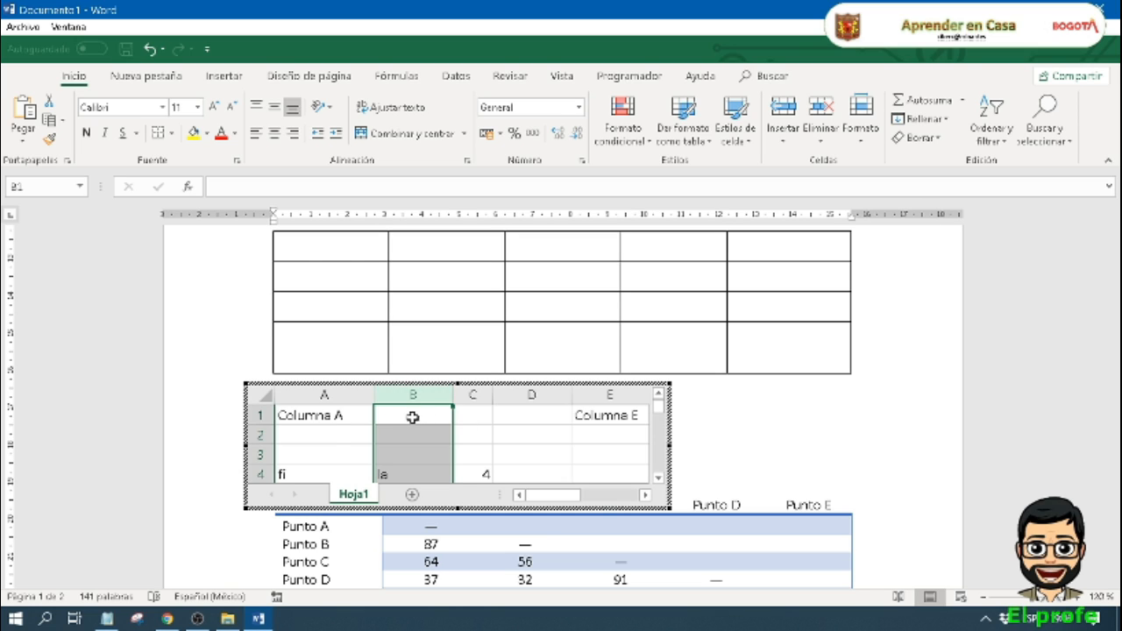
pyautogui.keyDown('ctrl'); pyautogui.click(258, 454); pyautogui.keyUp('ctrl')
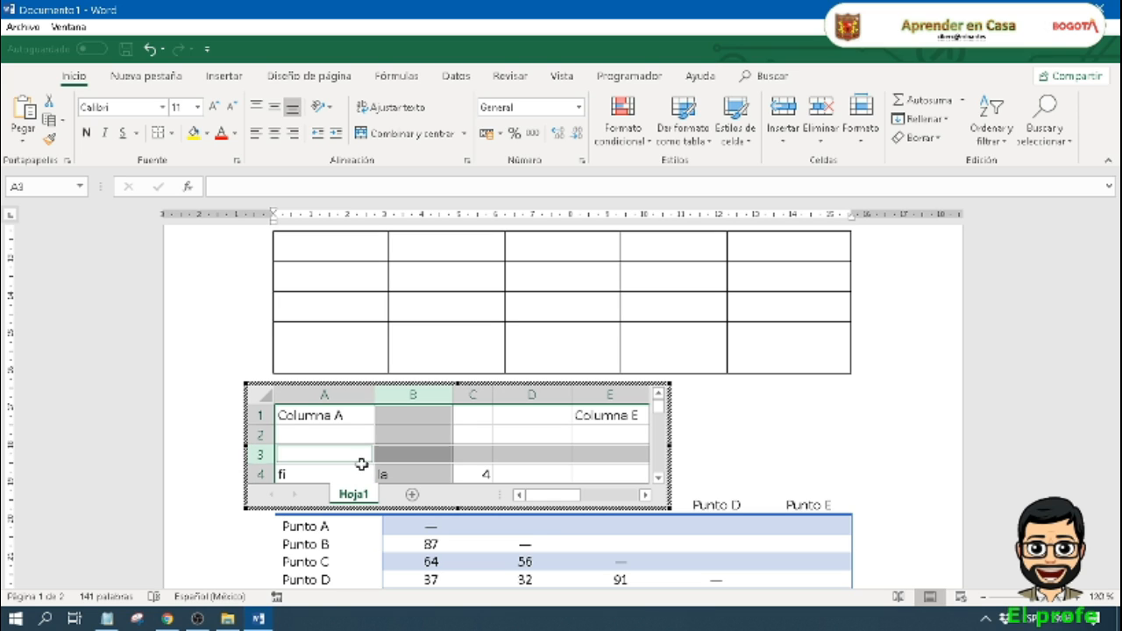
pyautogui.keyDown('ctrl'); pyautogui.click(412, 453); pyautogui.keyUp('ctrl')
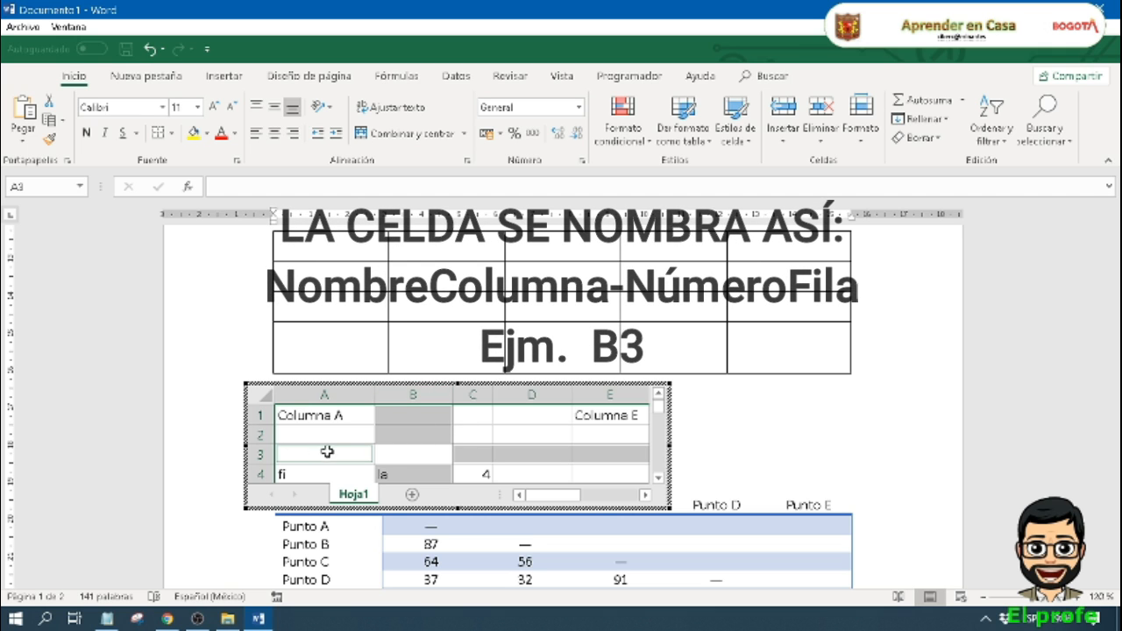
# Step: Enter "B3" in cell B3 of the embedded spreadsheet
pyautogui.click(390, 457)
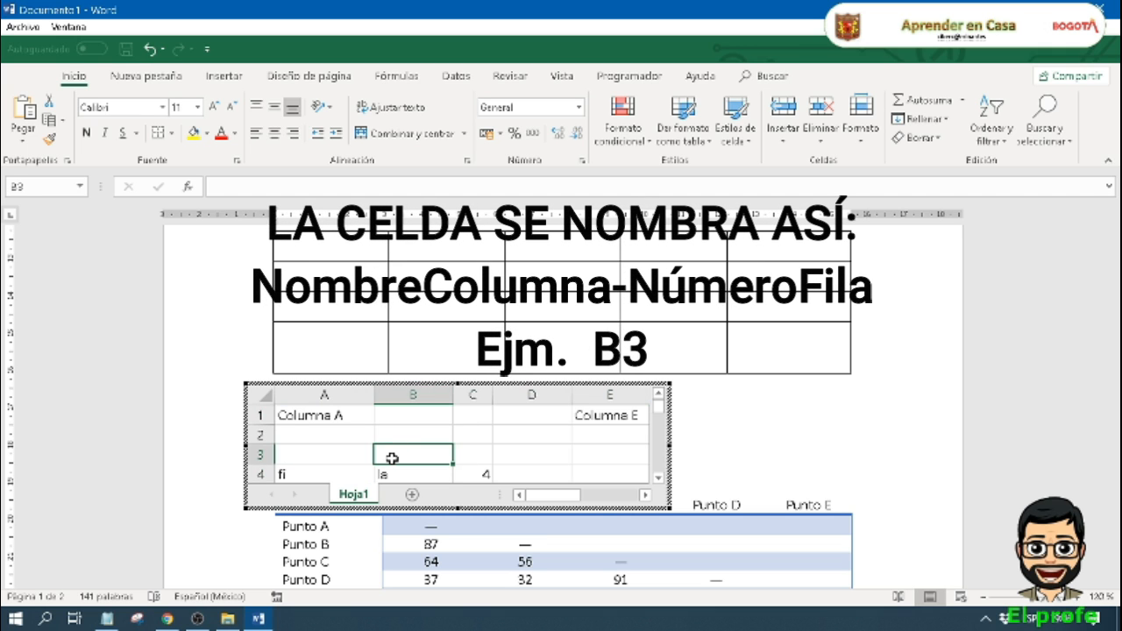
pyautogui.write('B#')
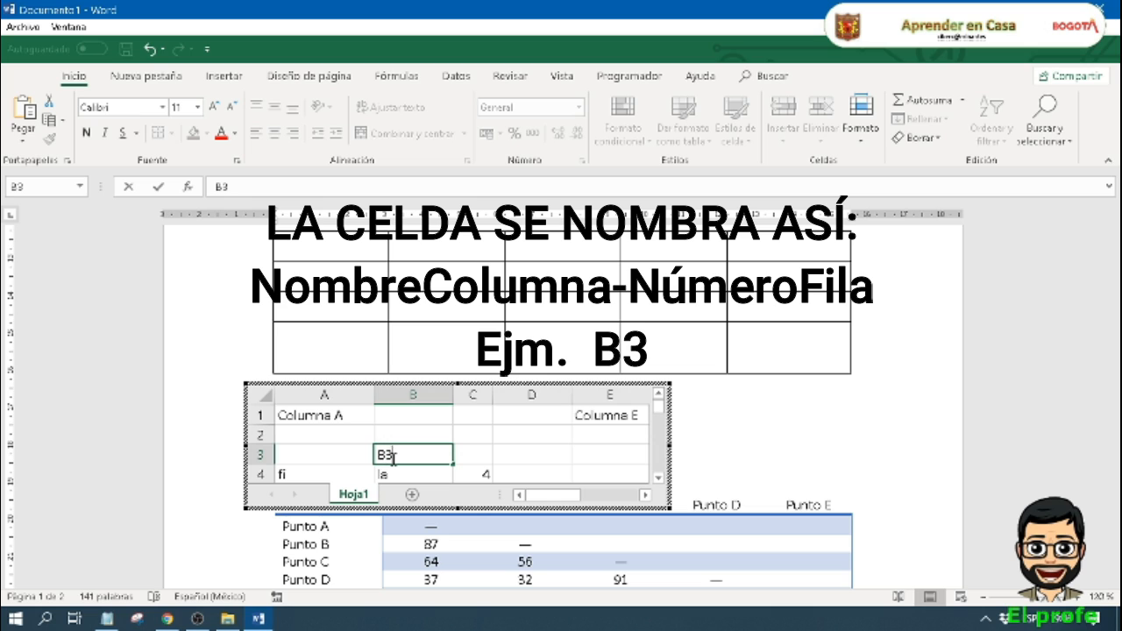
pyautogui.press('BackSpace')
pyautogui.write('3')
pyautogui.click(506, 462)
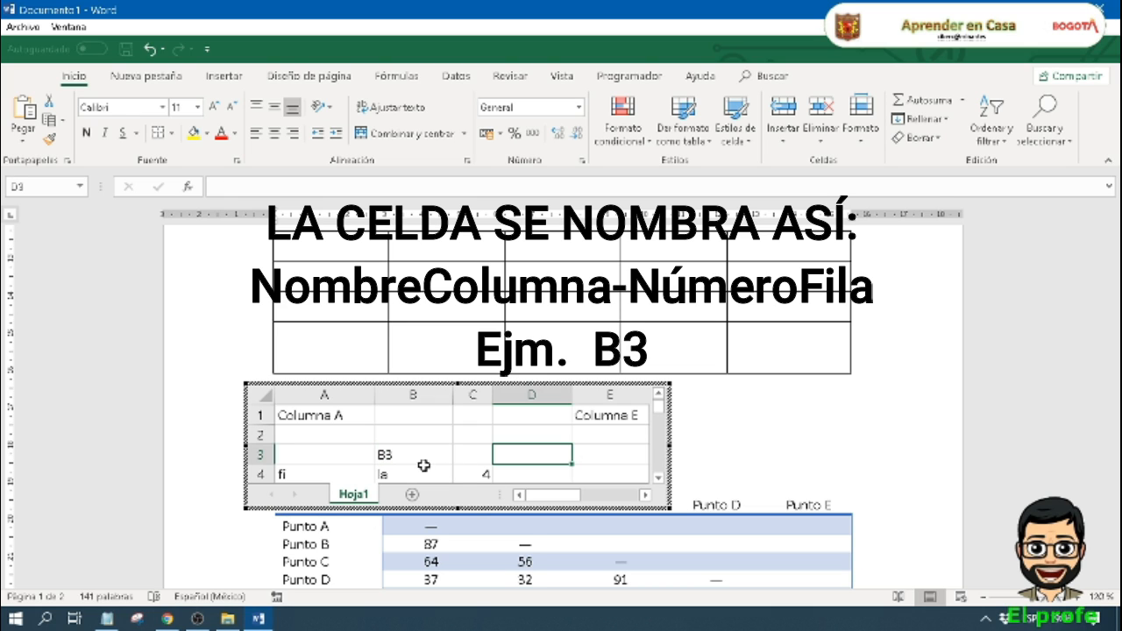
pyautogui.click(422, 463)
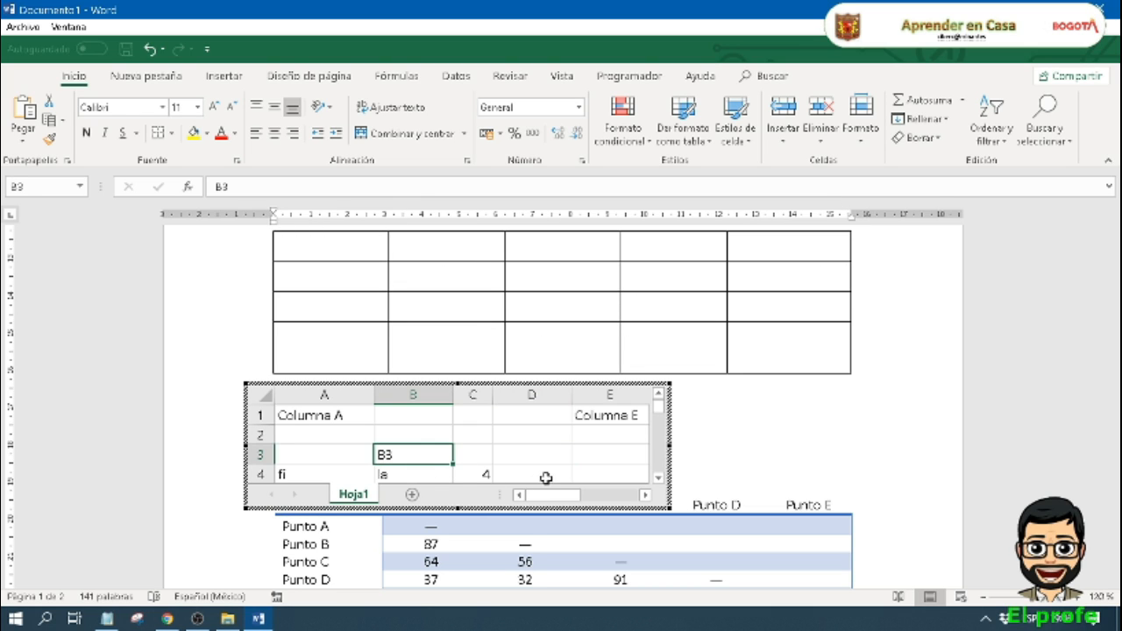
# Step: Highlight column E and row 3 together, and enter "E3" in the cell where they cross
pyautogui.click(592, 452)
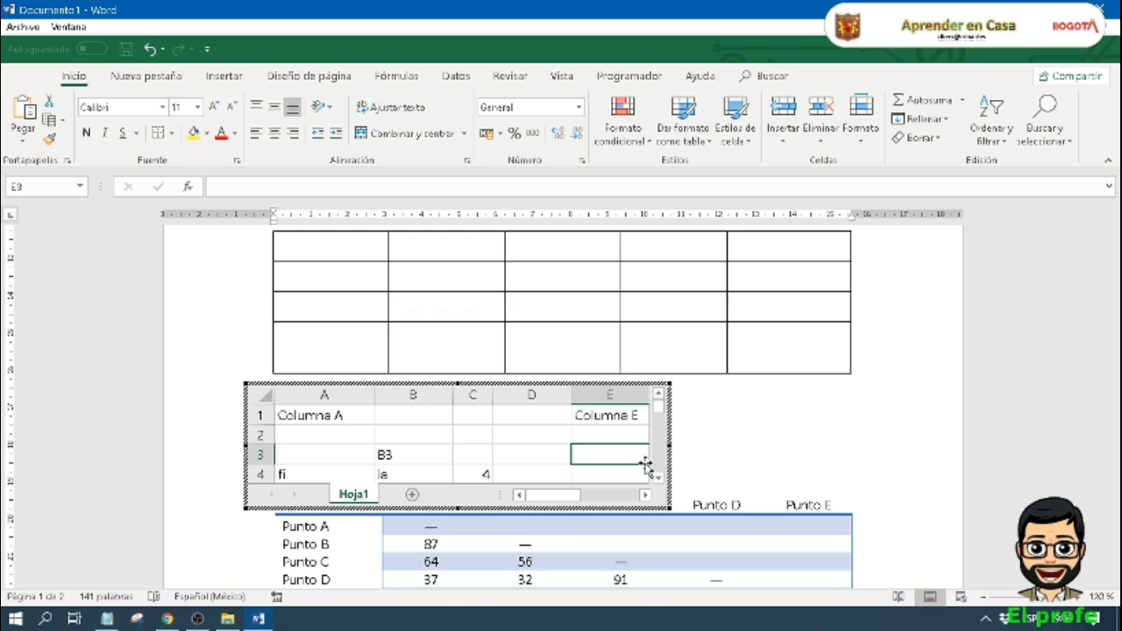
pyautogui.click(623, 395)
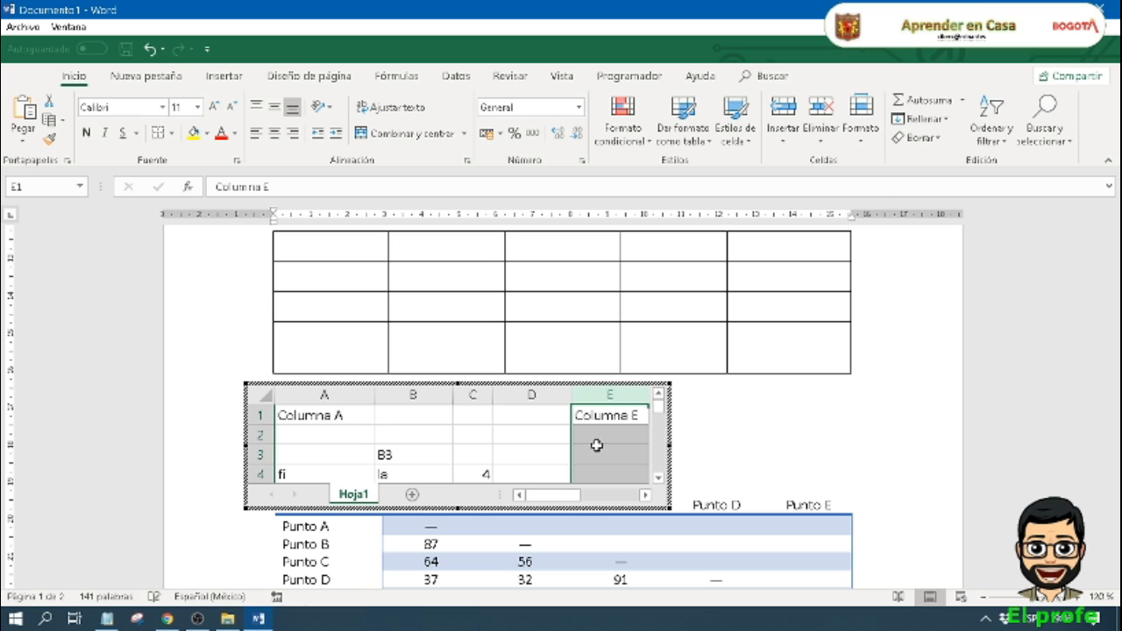
pyautogui.click(256, 453)
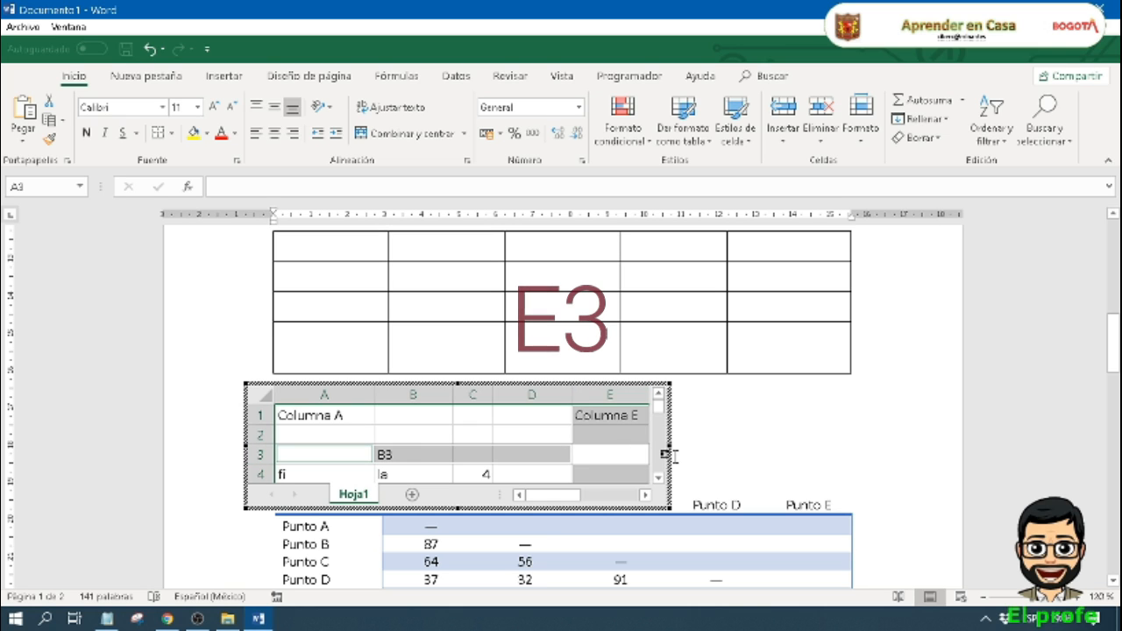
pyautogui.click(610, 452)
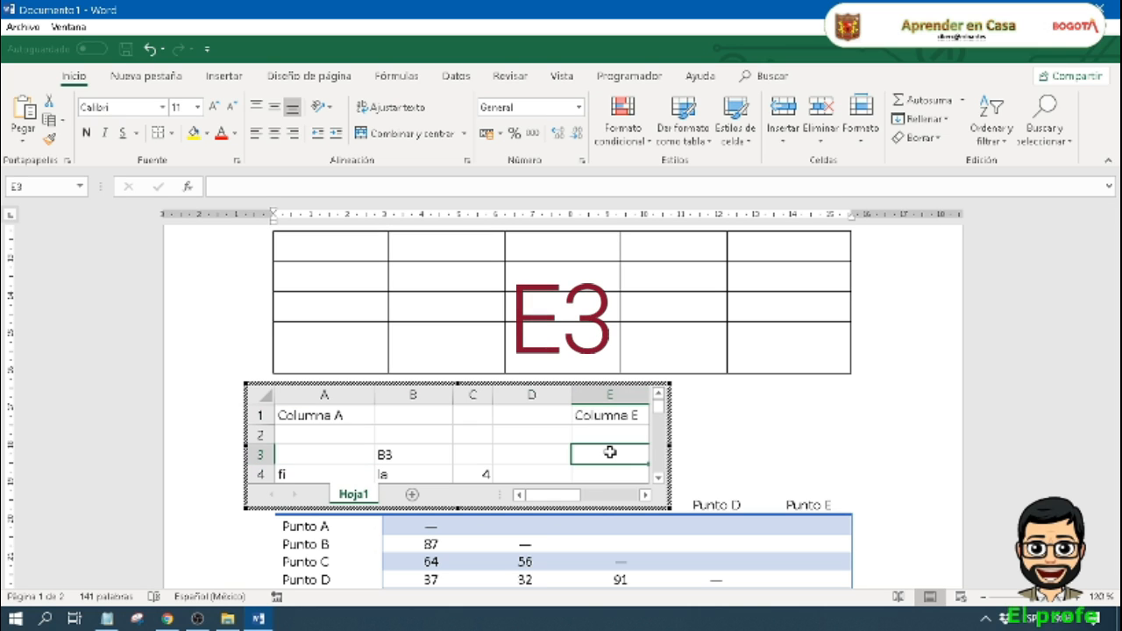
pyautogui.write('E3')
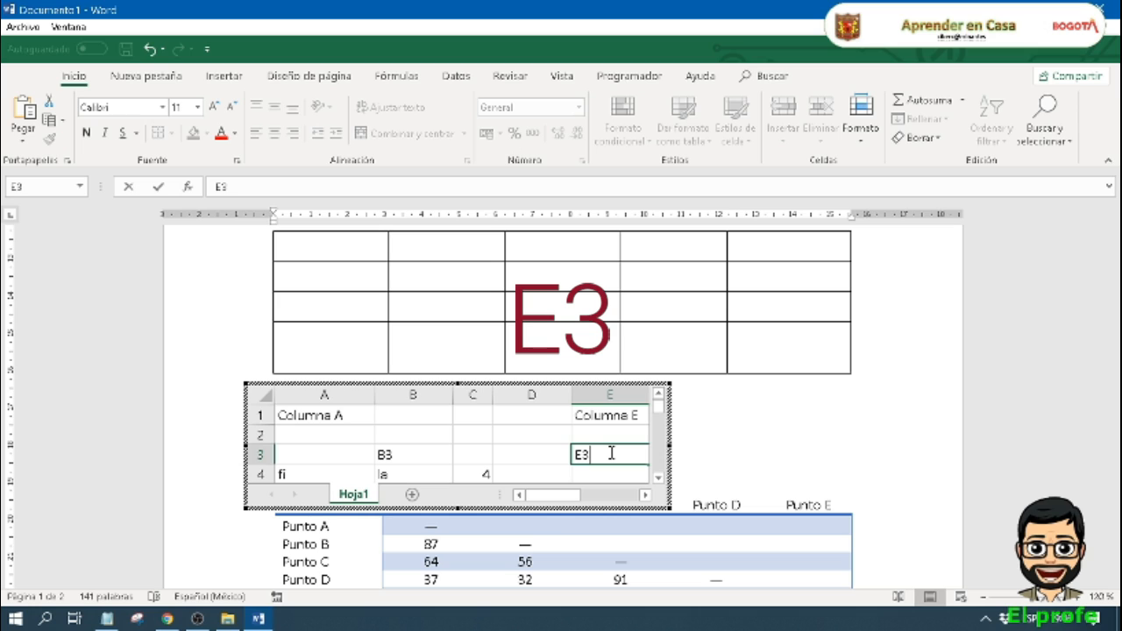
pyautogui.press('Return')
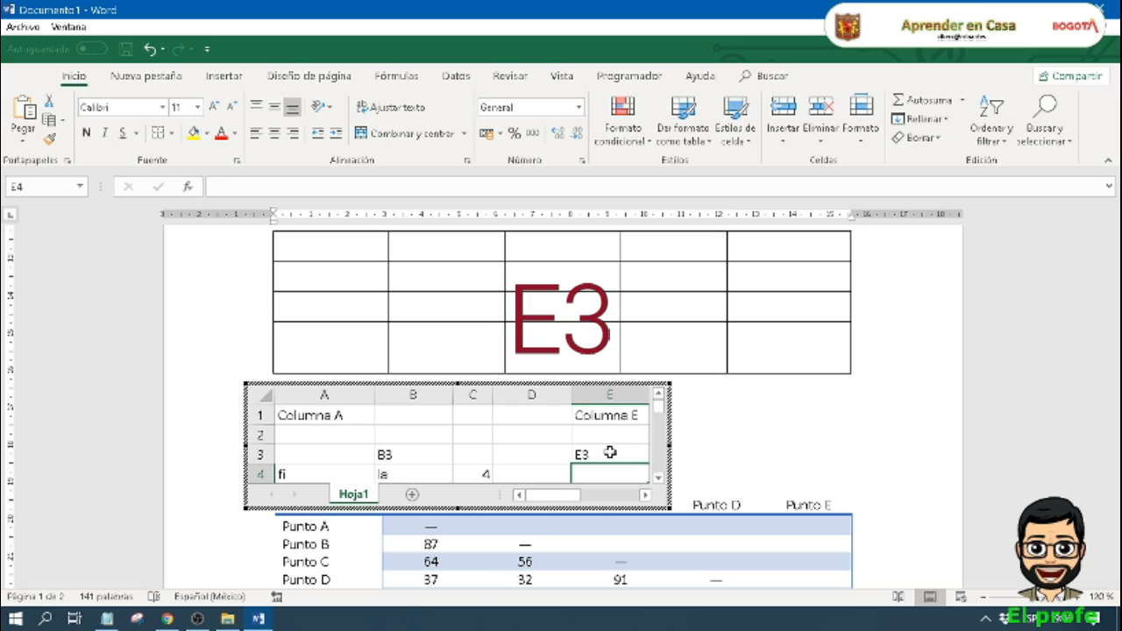
# Step: Enter "C1" in cell C1 of the embedded spreadsheet
pyautogui.click(480, 414)
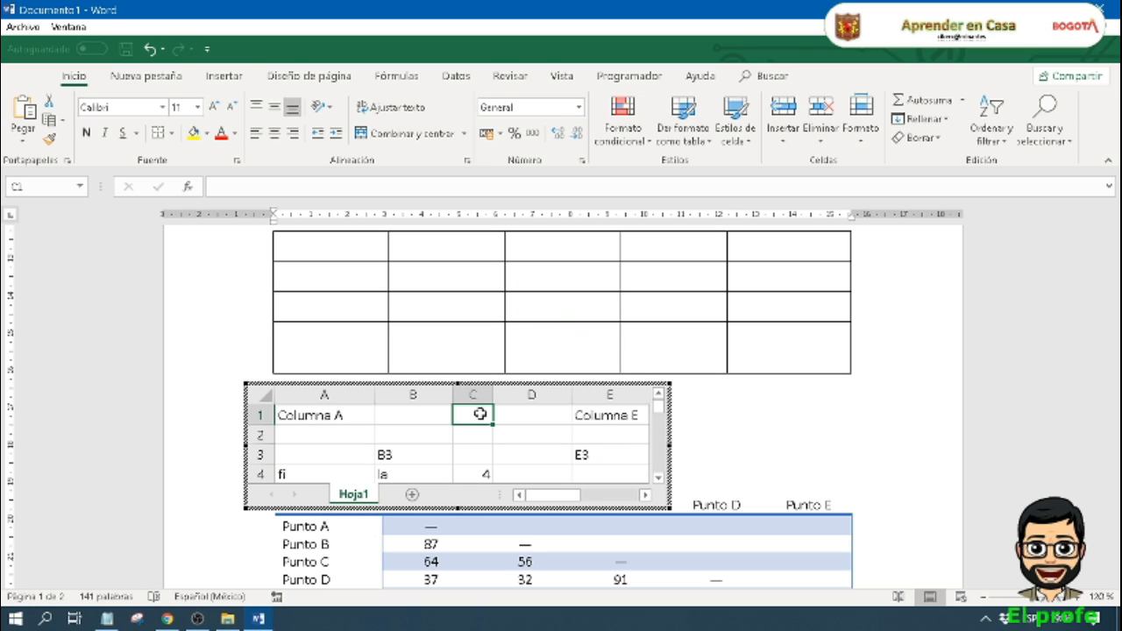
pyautogui.write('C')
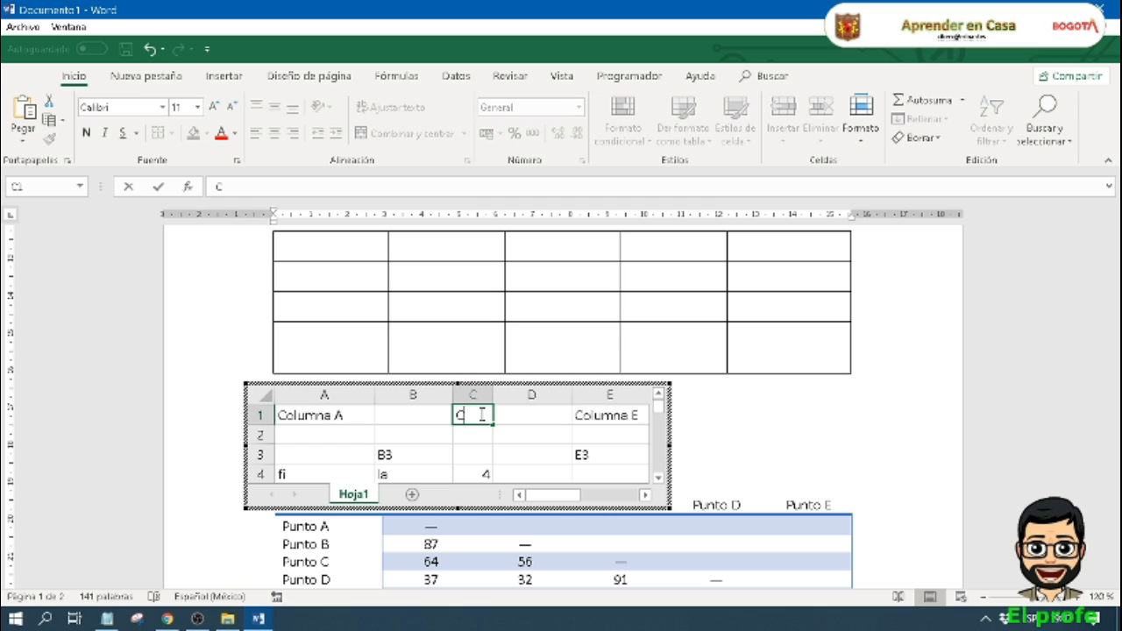
pyautogui.write('1')
pyautogui.press('Return')
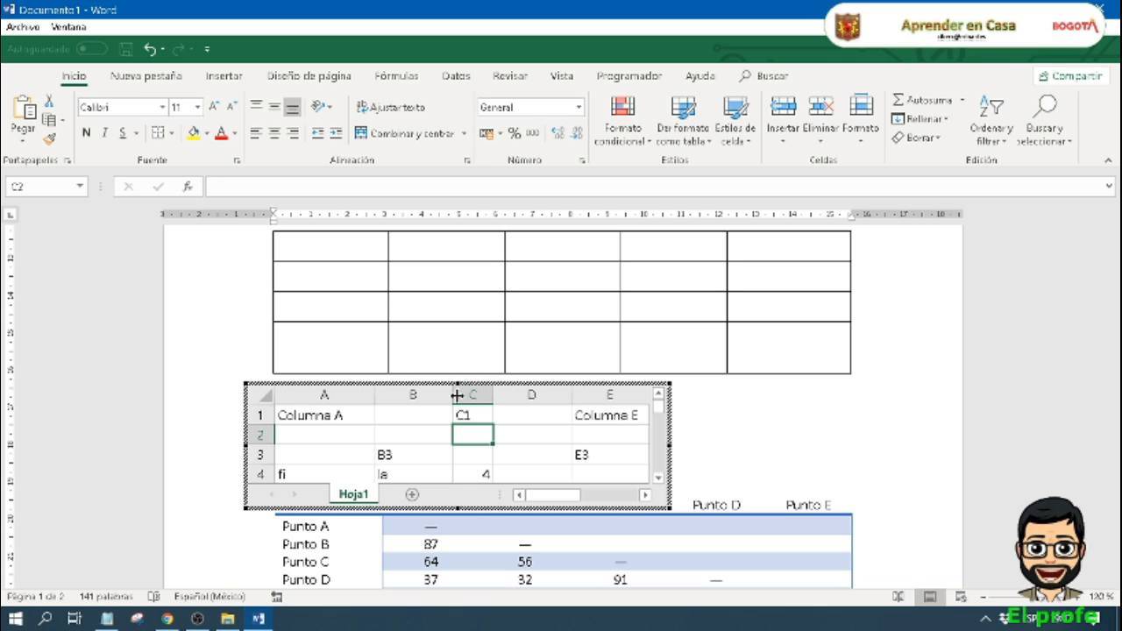
# Step: Review the grid tables above the embedded spreadsheet and leave spreadsheet editing
pyautogui.scroll(3, 649, 368)
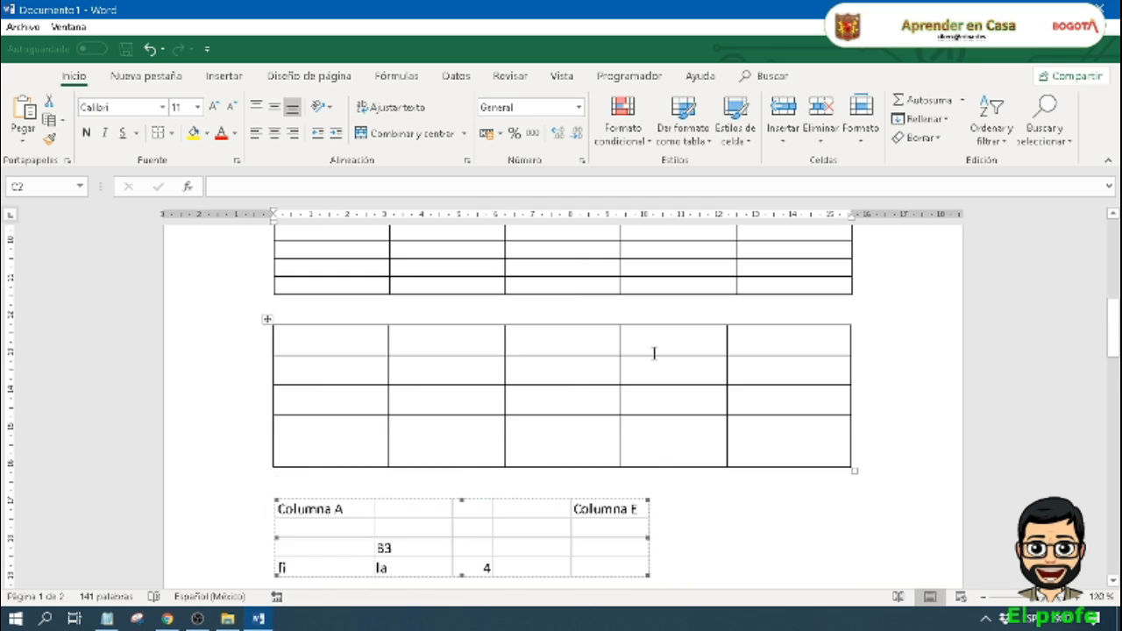
pyautogui.scroll(3, 652, 353)
pyautogui.scroll(-7, 654, 352)
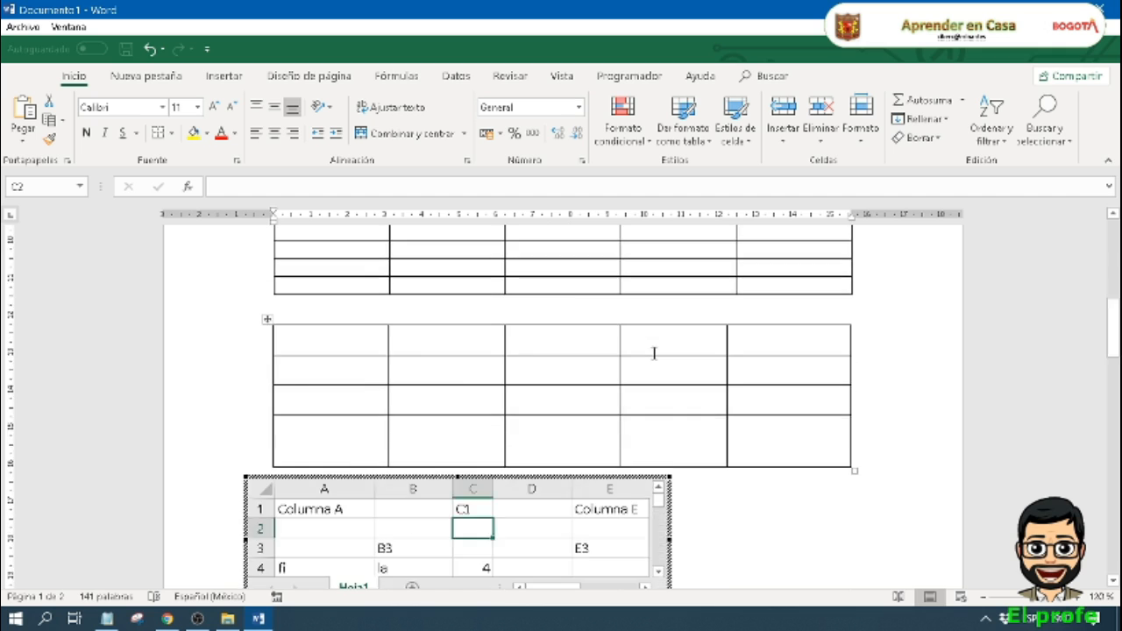
pyautogui.scroll(5, 719, 357)
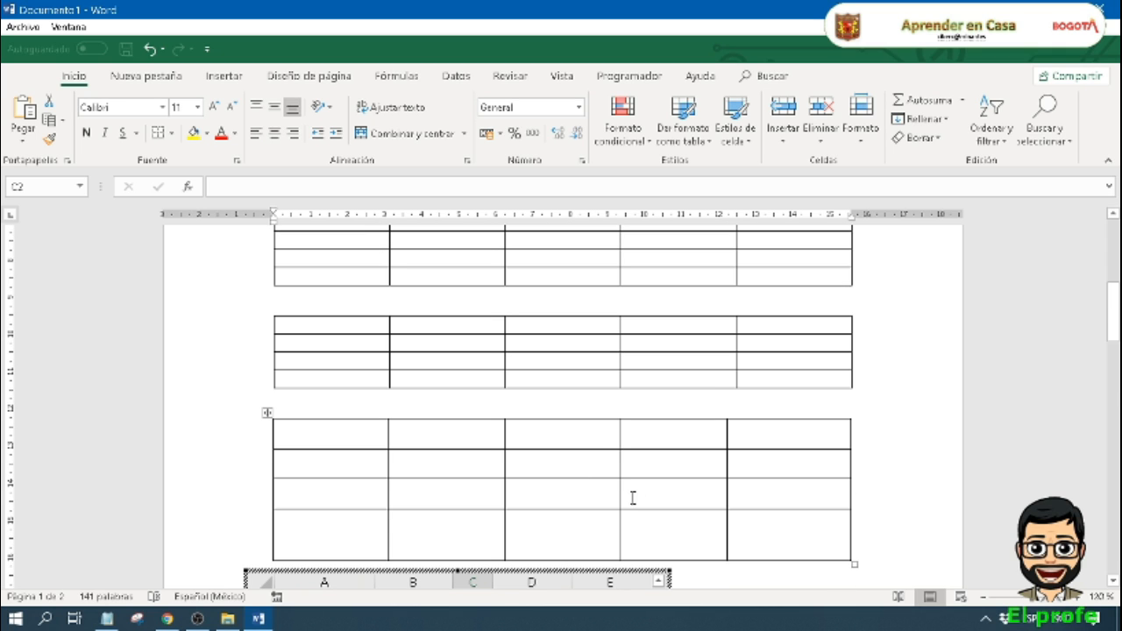
pyautogui.scroll(3, 792, 556)
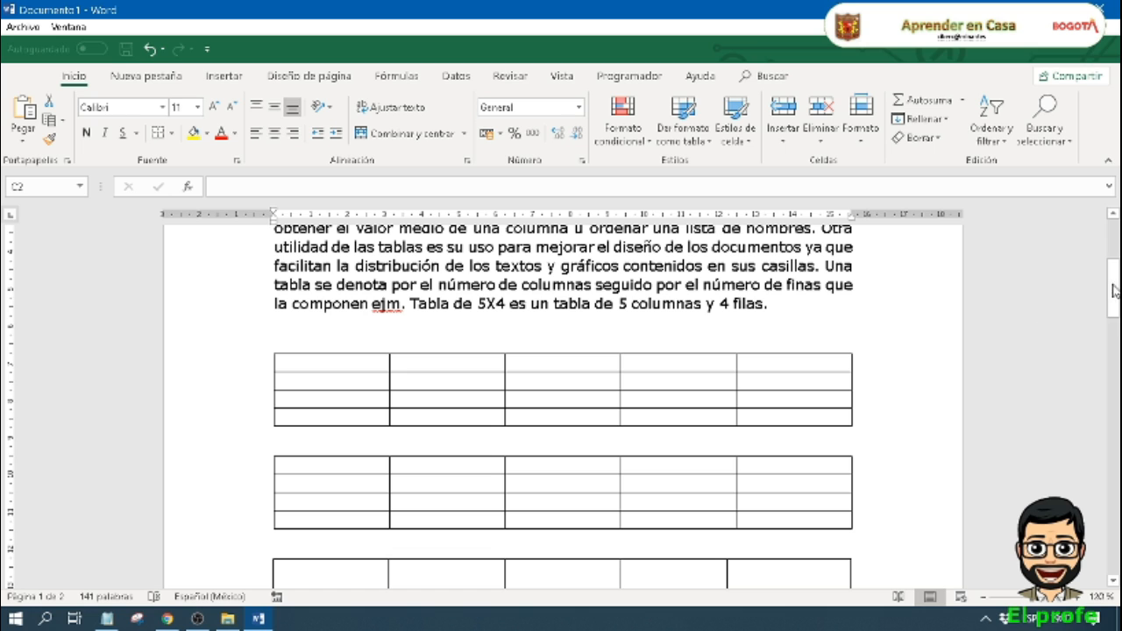
pyautogui.moveTo(1115, 291); pyautogui.dragTo(1099, 360)
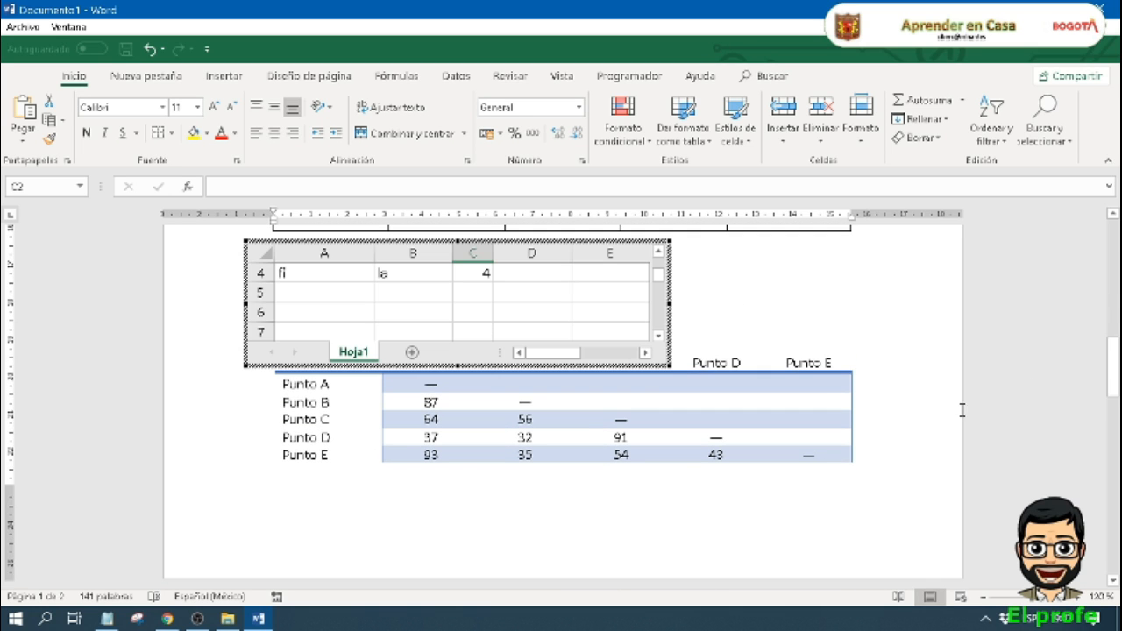
pyautogui.click(742, 295)
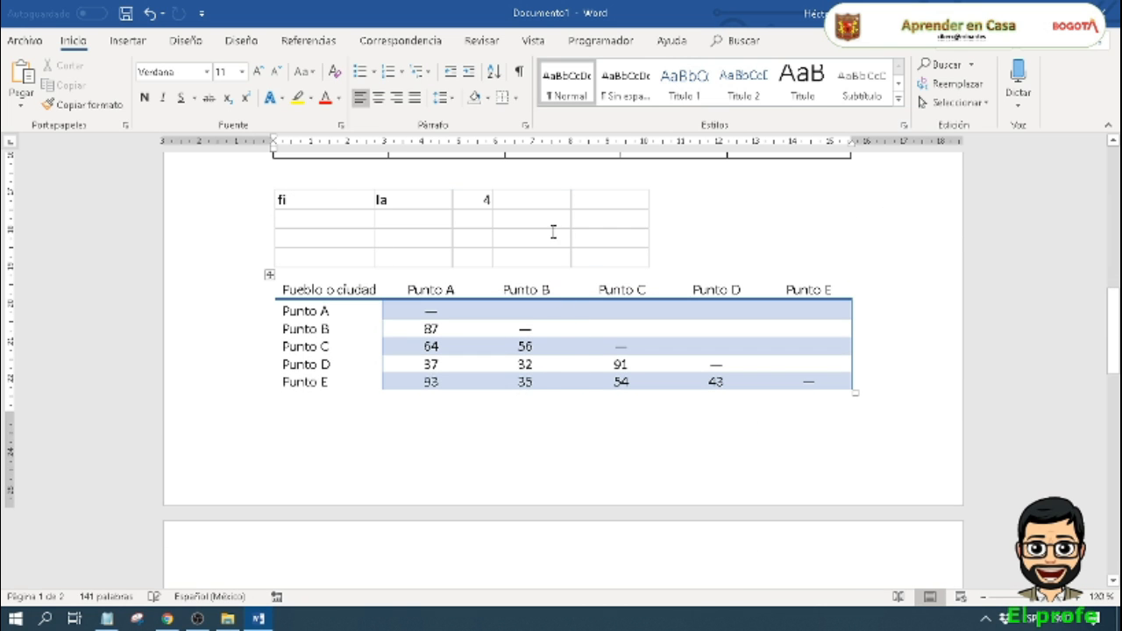
# Step: Reopen the embedded spreadsheet, bring rows 1 to 4 back into its visible area, and finish editing it
pyautogui.doubleClick(501, 221)
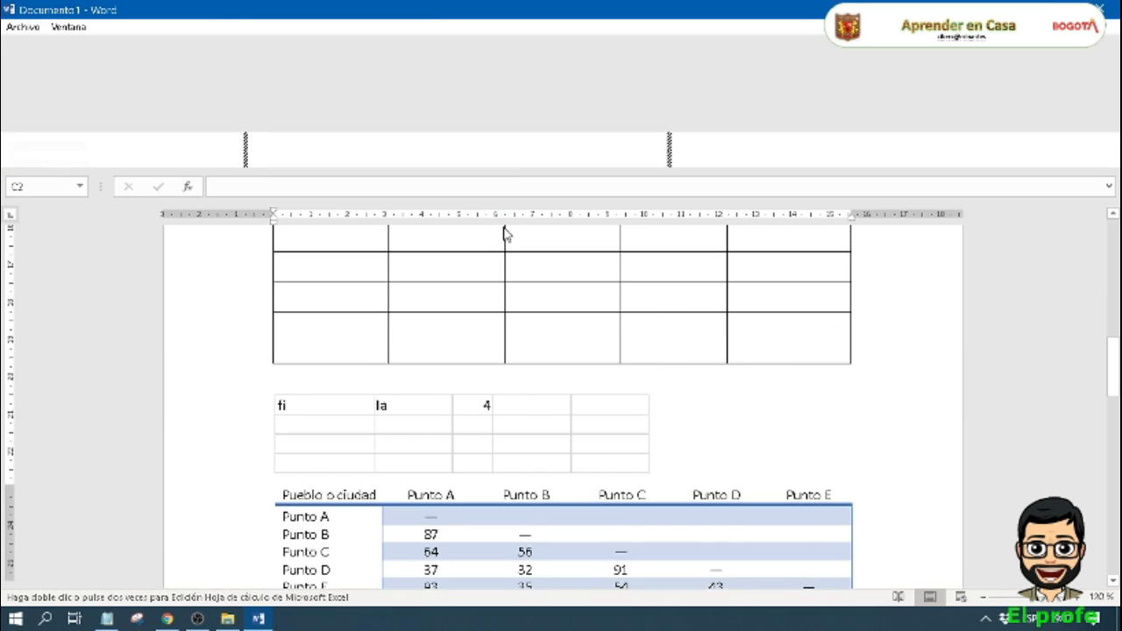
pyautogui.scroll(1, 532, 298)
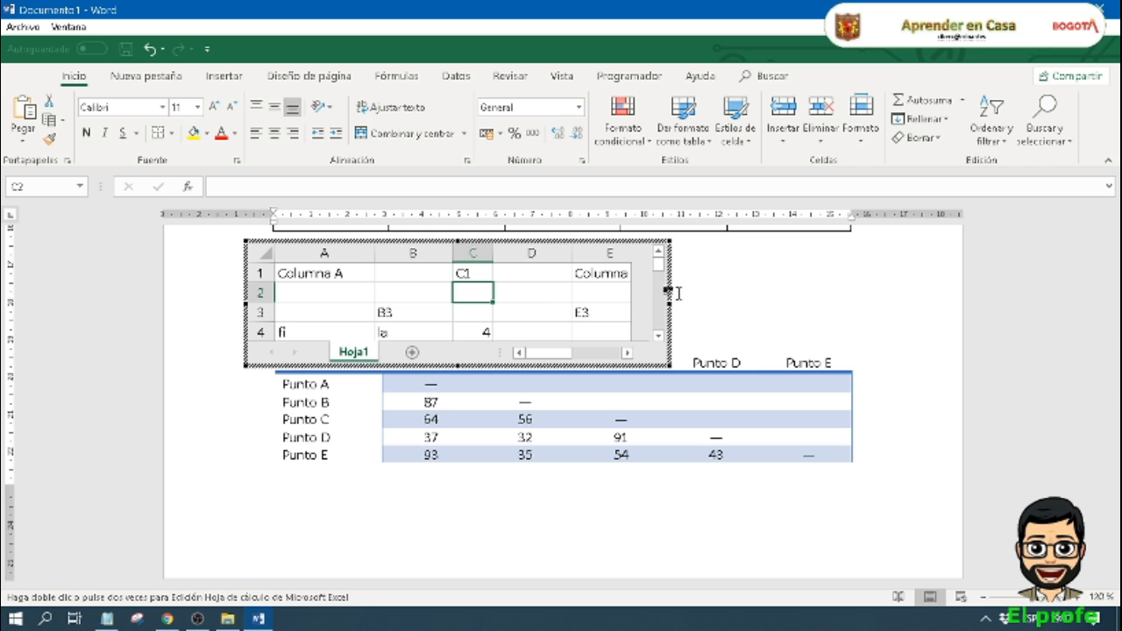
pyautogui.click(742, 275)
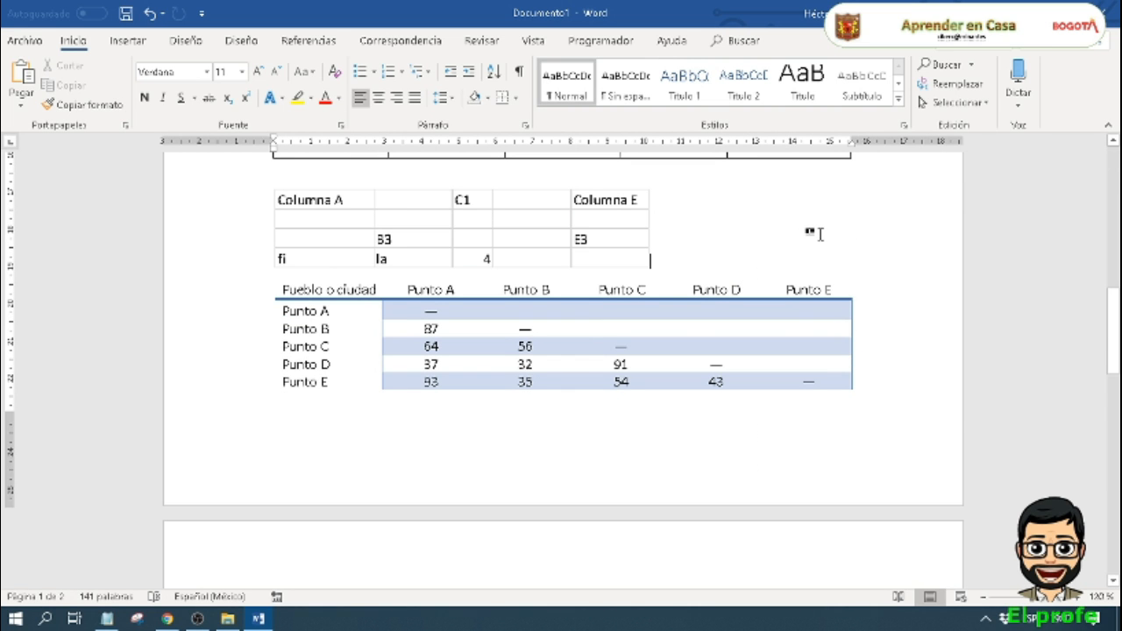
# Step: Place the insertion point at the start of the blank second page, after the matrix quick table
pyautogui.scroll(3, 820, 234)
pyautogui.scroll(-5, 815, 234)
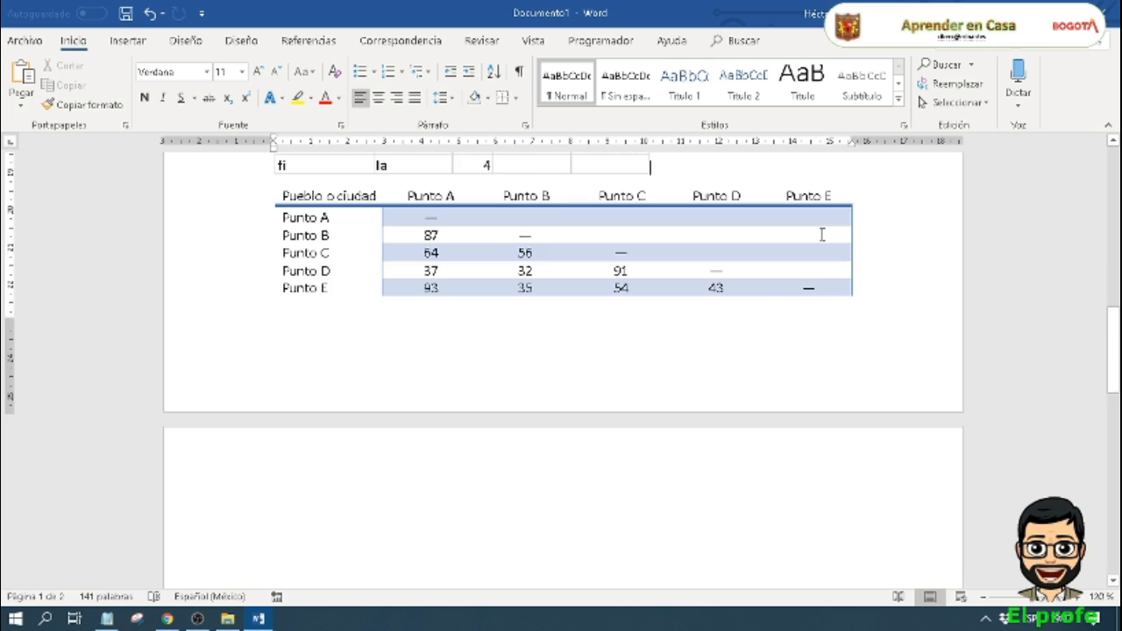
pyautogui.scroll(-3, 822, 234)
pyautogui.click(329, 255)
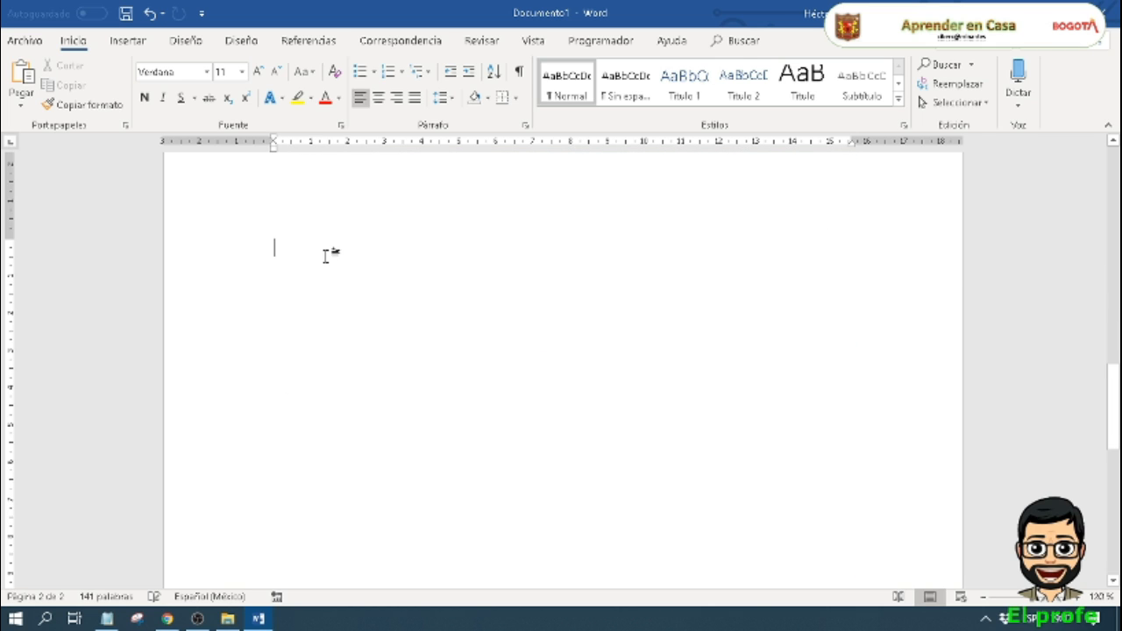
pyautogui.scroll(1, 423, 263)
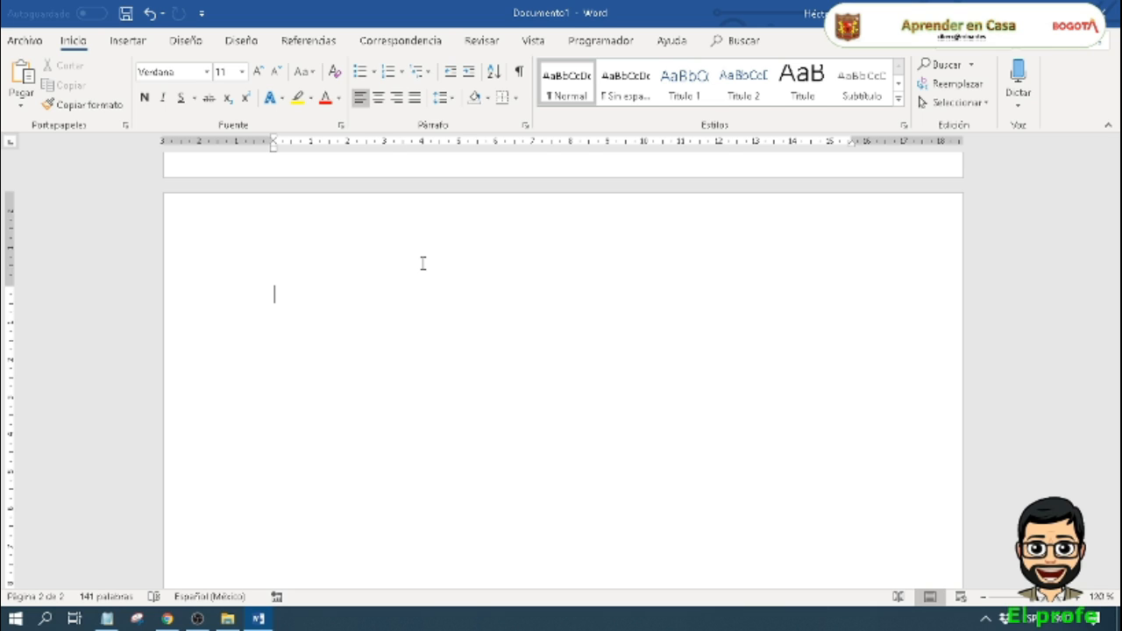
# Step: Write the field names Nombre, Afinidad, Edad and Genero on separate lines, followed by an empty line
pyautogui.write('Nombre')
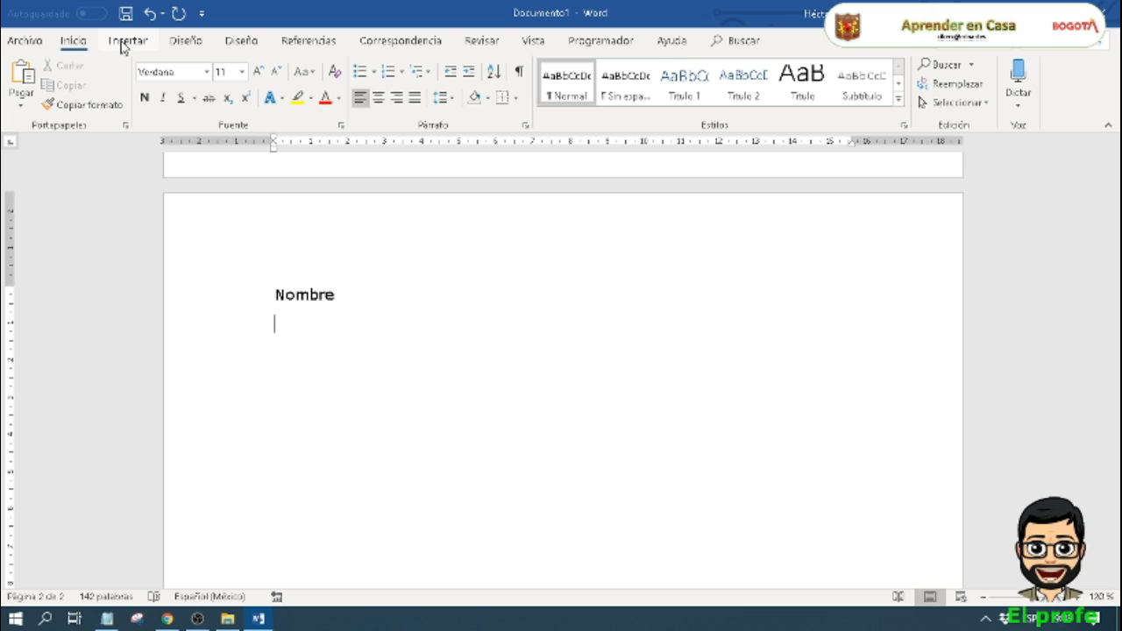
pyautogui.press('Return')
pyautogui.write('Afinidad ')
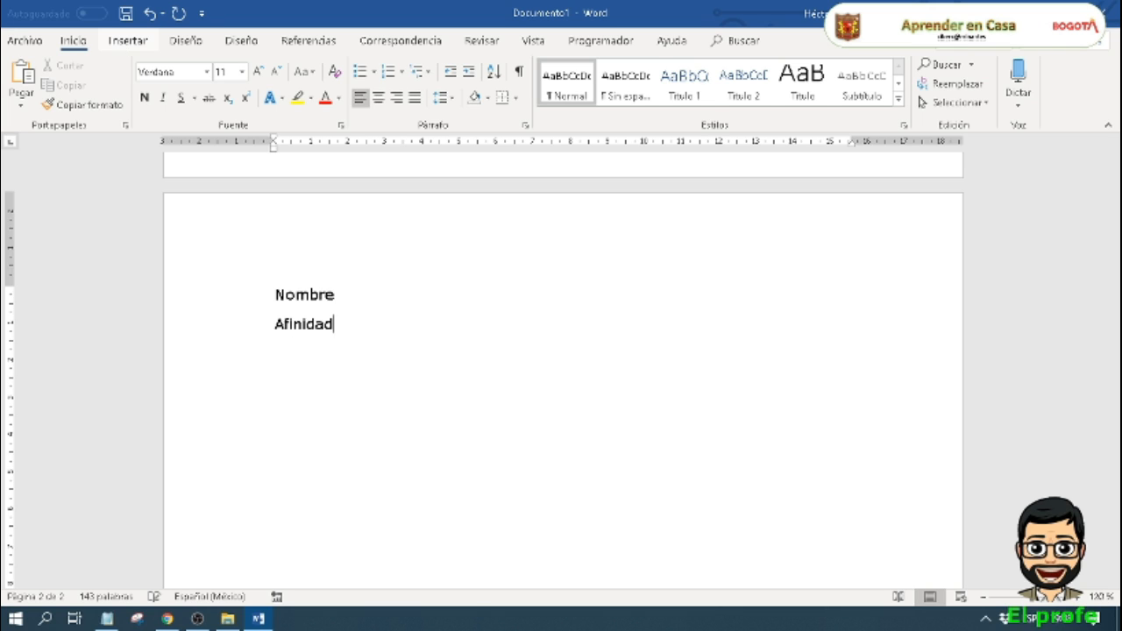
pyautogui.write('Edad')
pyautogui.press('Return')
pyautogui.write('Genero')
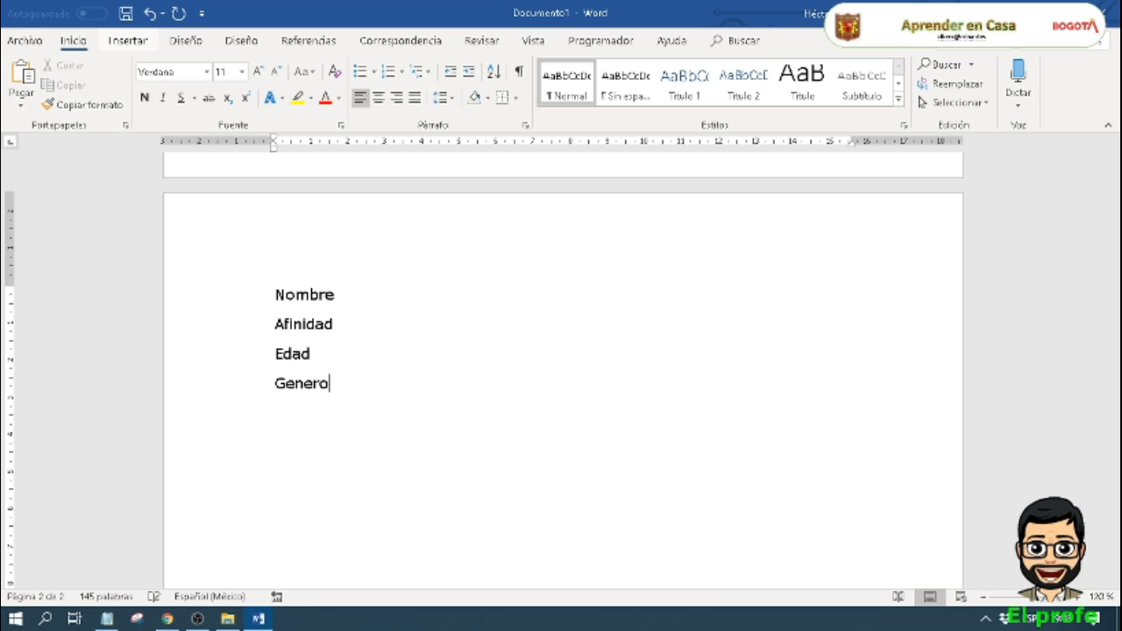
pyautogui.press('Return')
pyautogui.press('Return')
pyautogui.moveTo(275, 294); pyautogui.dragTo(301, 389)
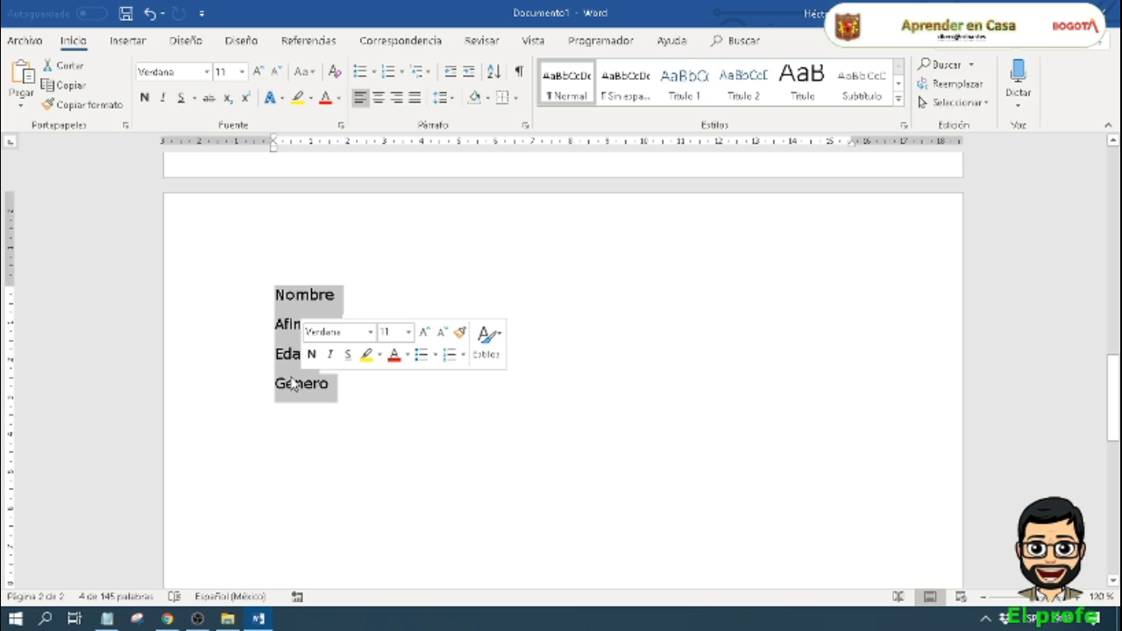
pyautogui.click(292, 356)
pyautogui.click(294, 327)
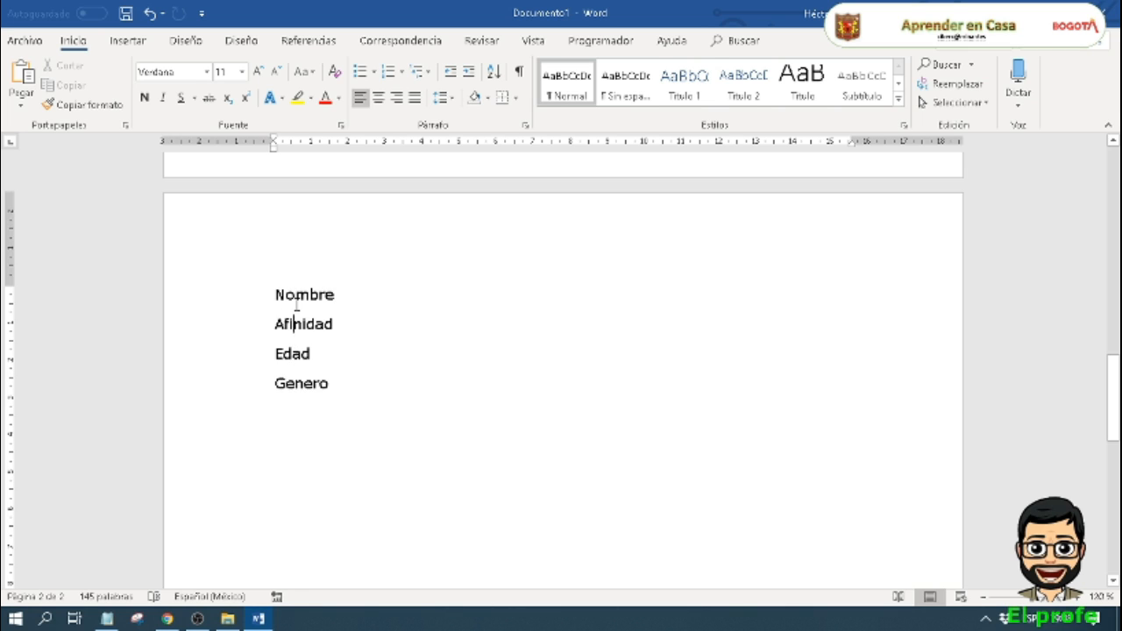
pyautogui.click(295, 355)
pyautogui.click(297, 385)
pyautogui.click(303, 353)
pyautogui.click(303, 383)
# Step: Insert a table of 4 columns by 6 rows on the line below the Genero entry
pyautogui.click(140, 42)
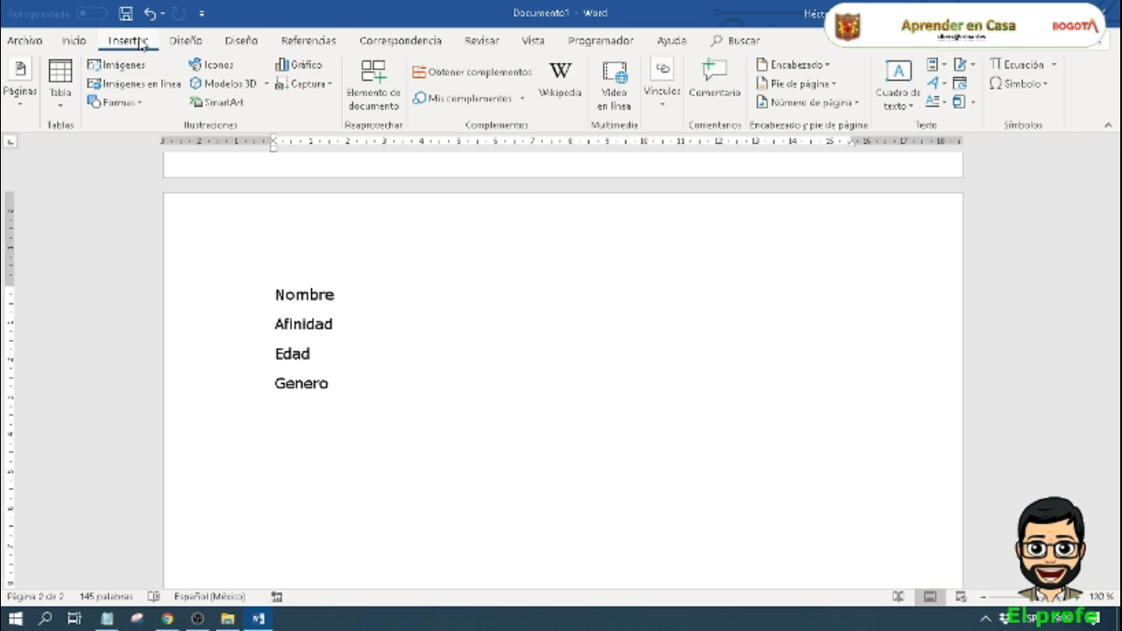
pyautogui.click(287, 415)
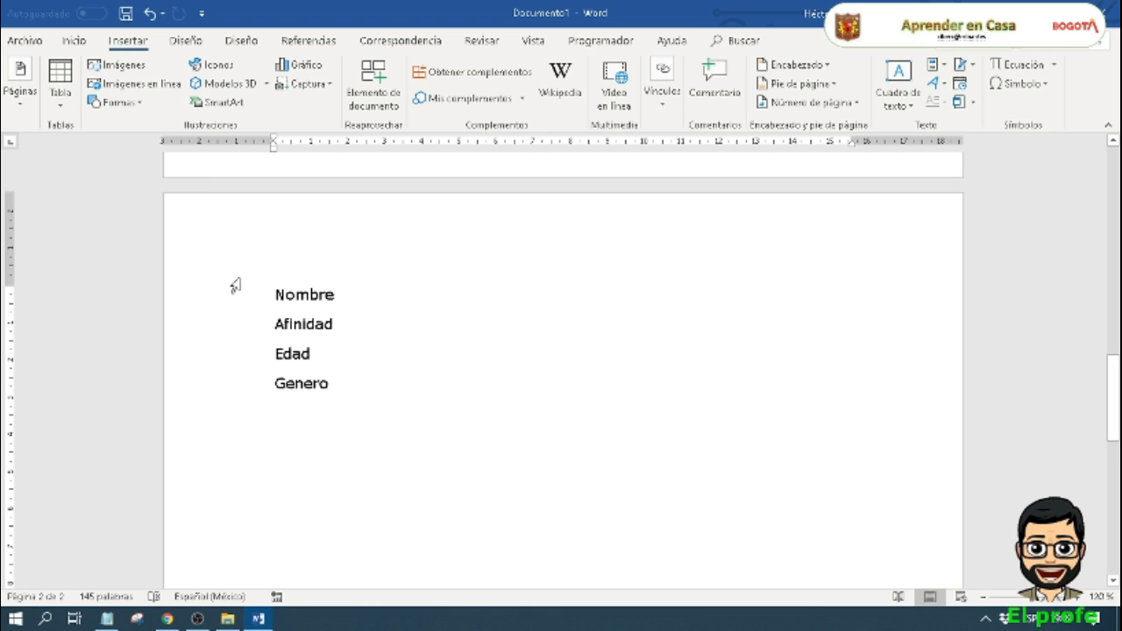
pyautogui.click(74, 100)
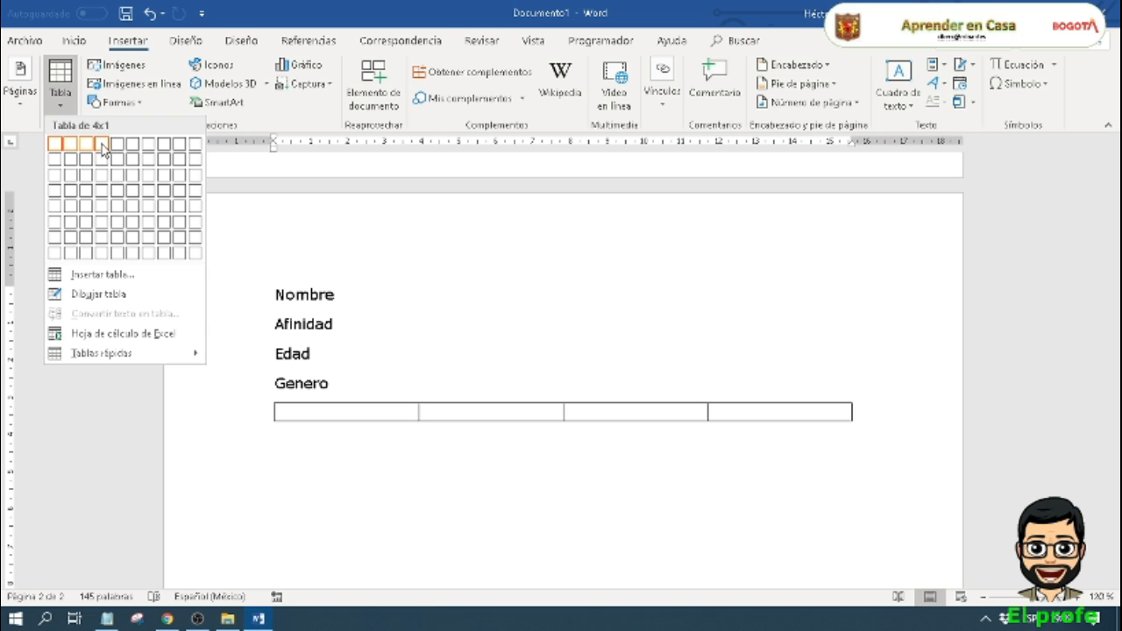
pyautogui.click(101, 227)
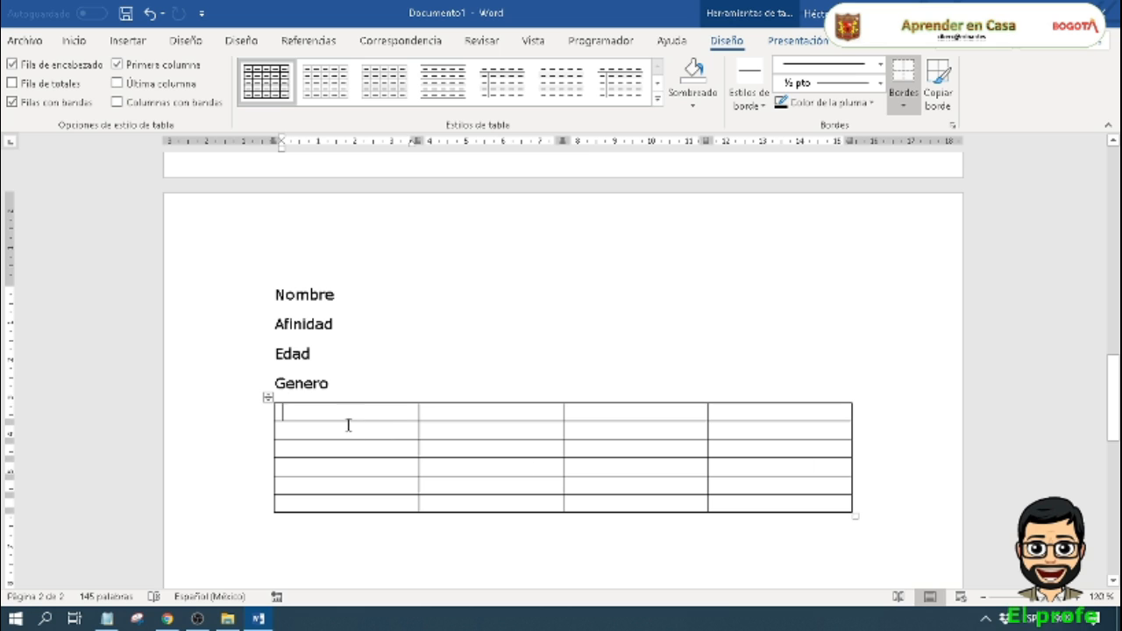
# Step: Enter the headings Nombre, Afinidad and Edad in the first three cells of the table's first row
pyautogui.write('Nombre')
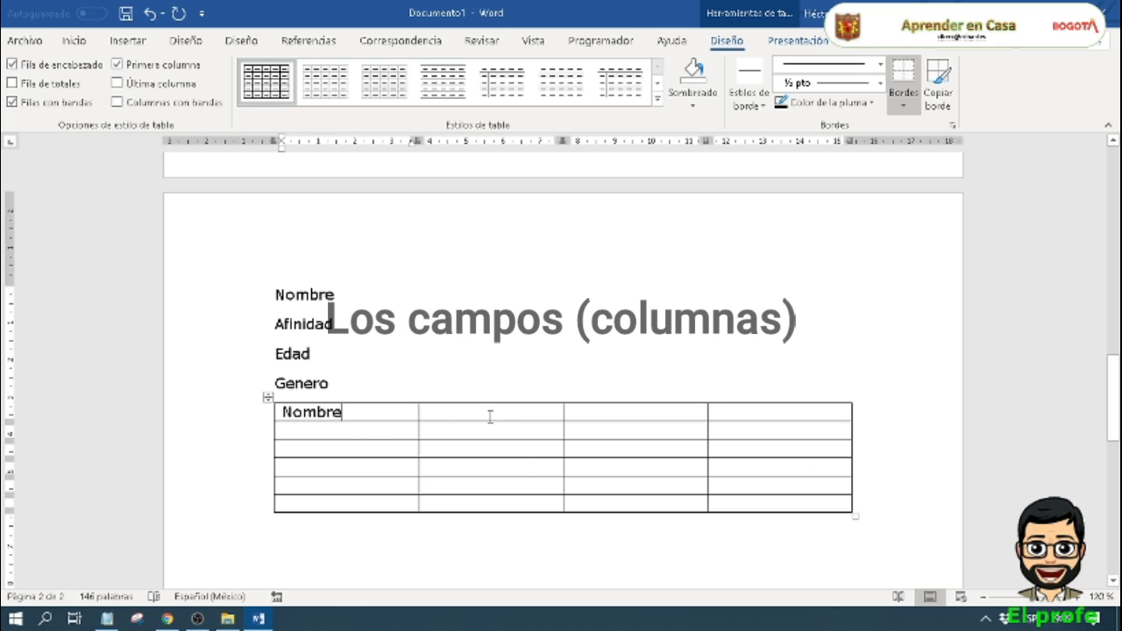
pyautogui.press('Tab')
pyautogui.write('Afinidad')
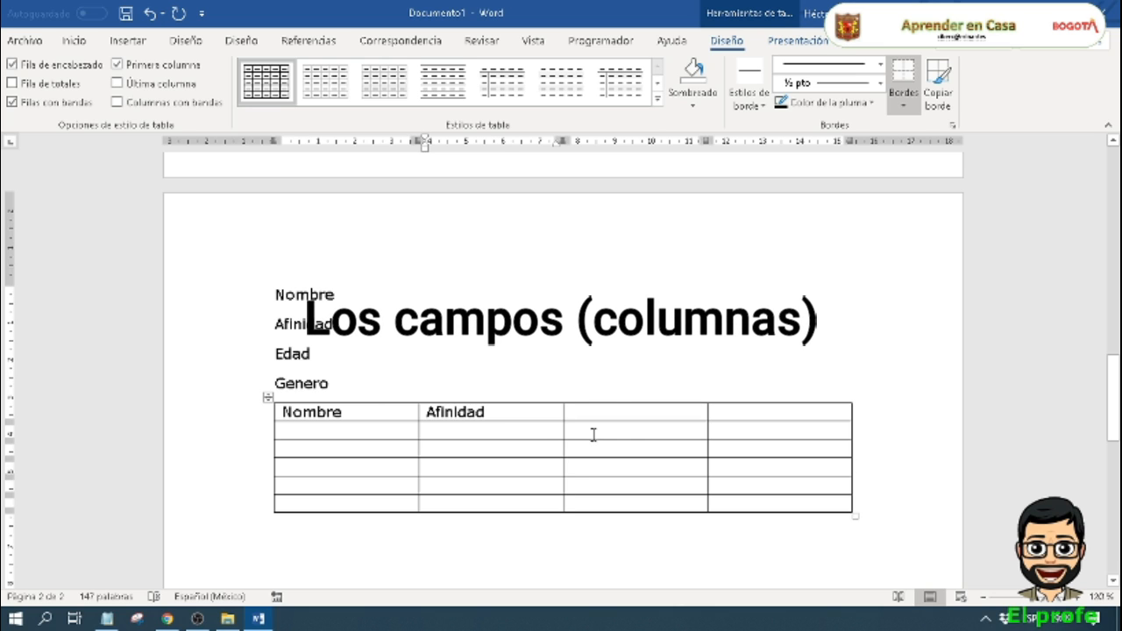
pyautogui.click(624, 412)
pyautogui.write('Edad')
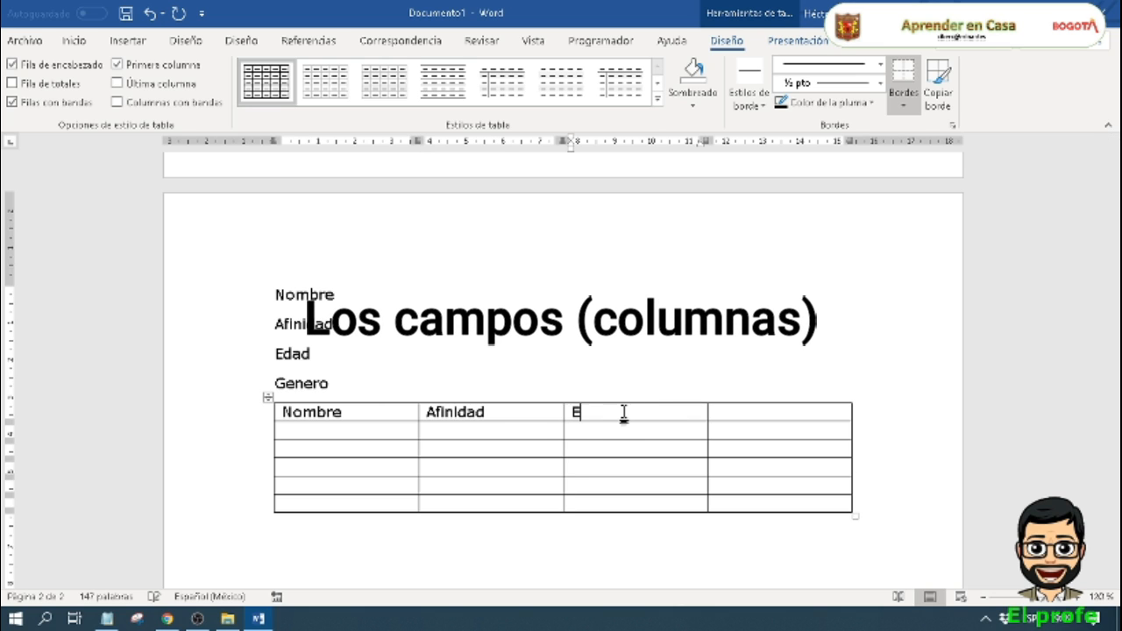
# Step: Enter the heading Género in the fourth cell of the first row, correcting its spelling and accent
pyautogui.click(788, 419)
pyautogui.write('Gpenero')
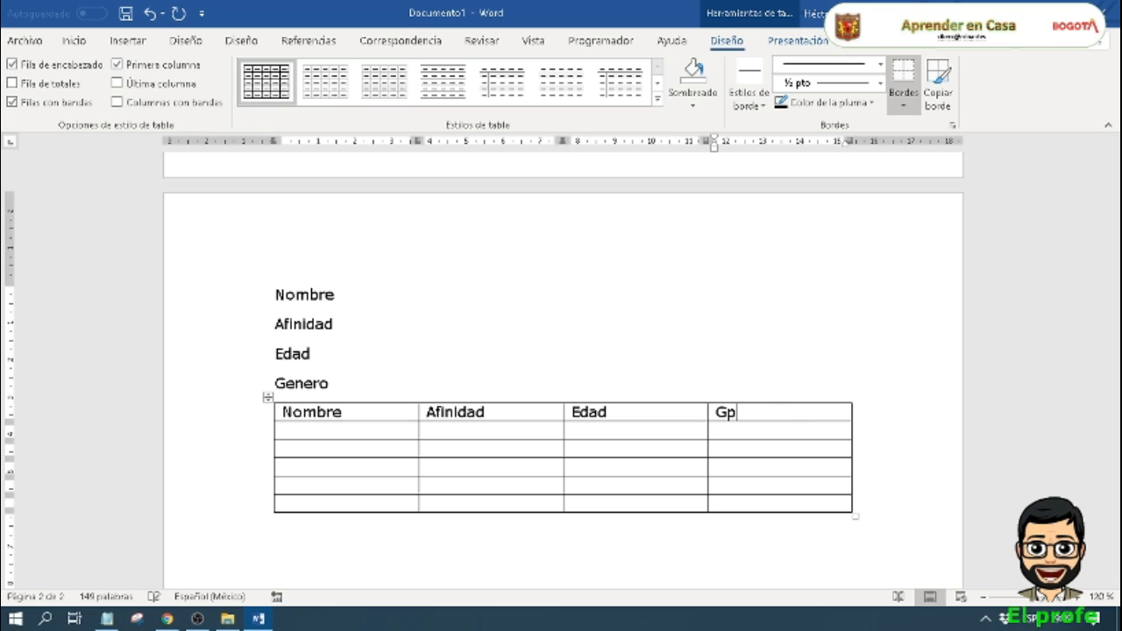
pyautogui.press('Left')
pyautogui.press('Left')
pyautogui.press('Left')
pyautogui.press('Left')
pyautogui.press('Left')
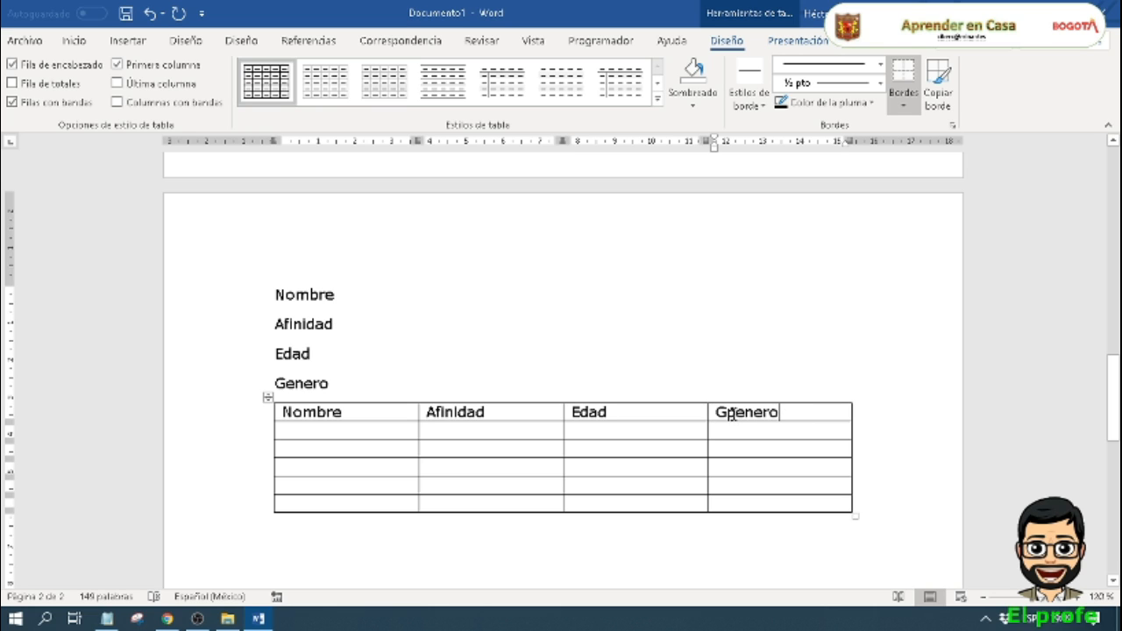
pyautogui.press('Delete')
pyautogui.write('é')
pyautogui.press('Delete')
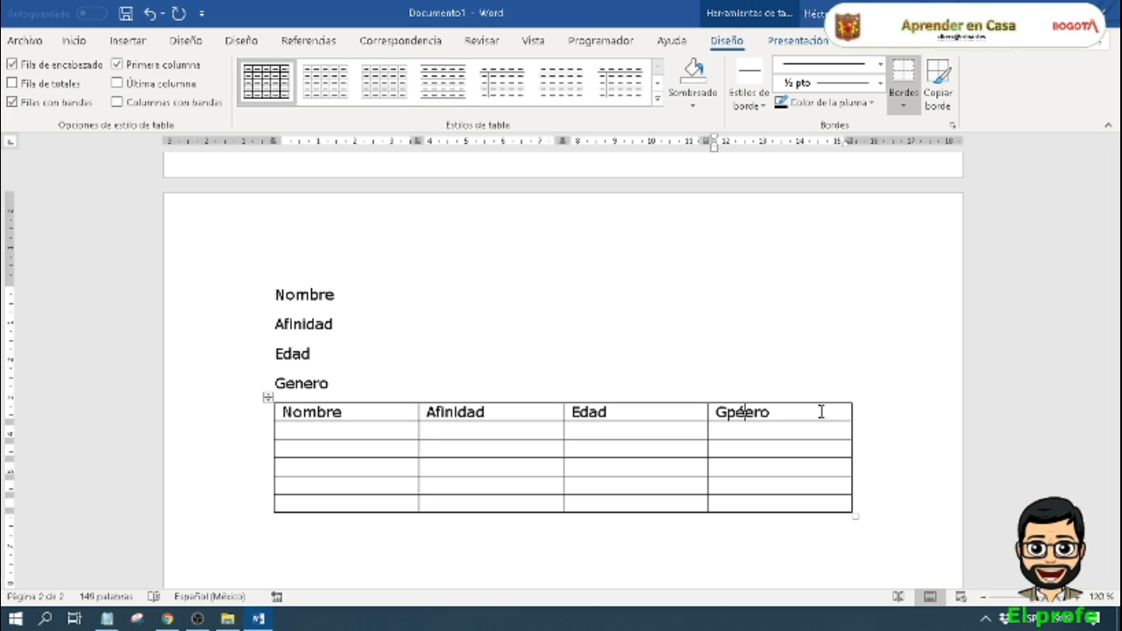
pyautogui.press('Left')
pyautogui.press('BackSpace')
pyautogui.press('Right')
pyautogui.write('n')
pyautogui.click(389, 438)
pyautogui.click(380, 450)
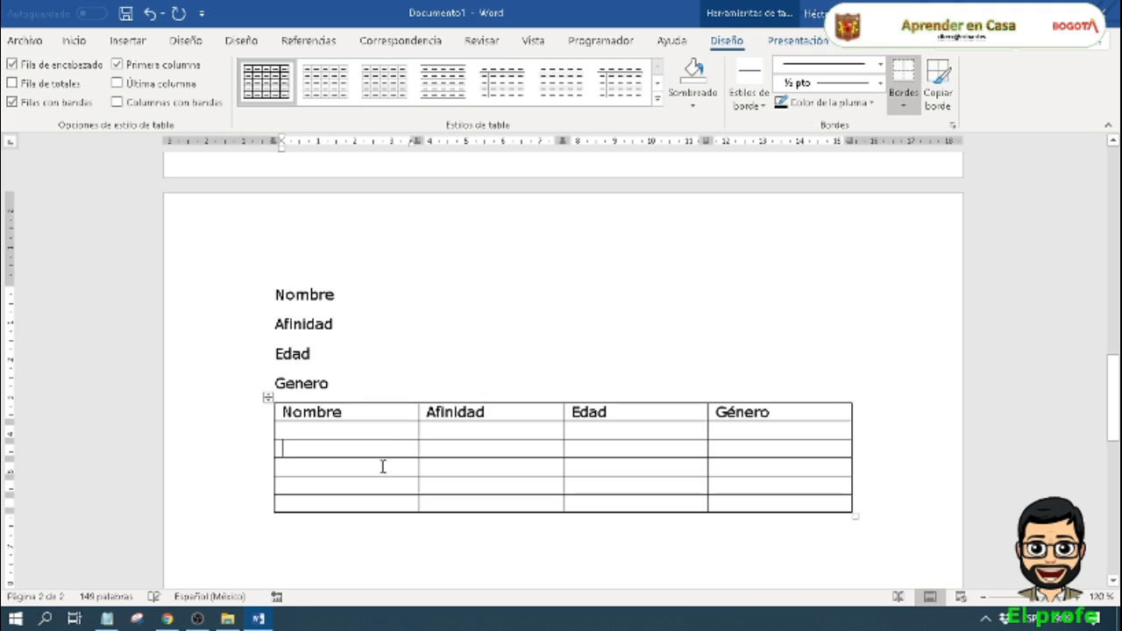
pyautogui.click(383, 465)
pyautogui.click(383, 483)
pyautogui.click(383, 502)
# Step: Fill the table's second row with the father's full name, Padre, 48 and Masculino
pyautogui.click(381, 434)
pyautogui.write('Pep')
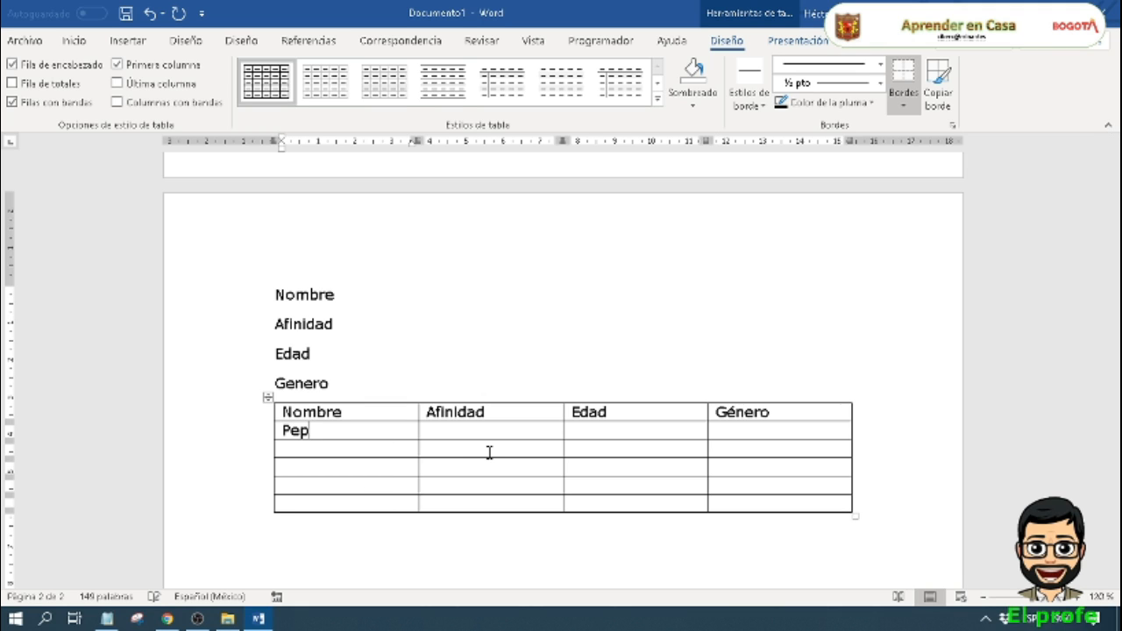
pyautogui.write('e Perez')
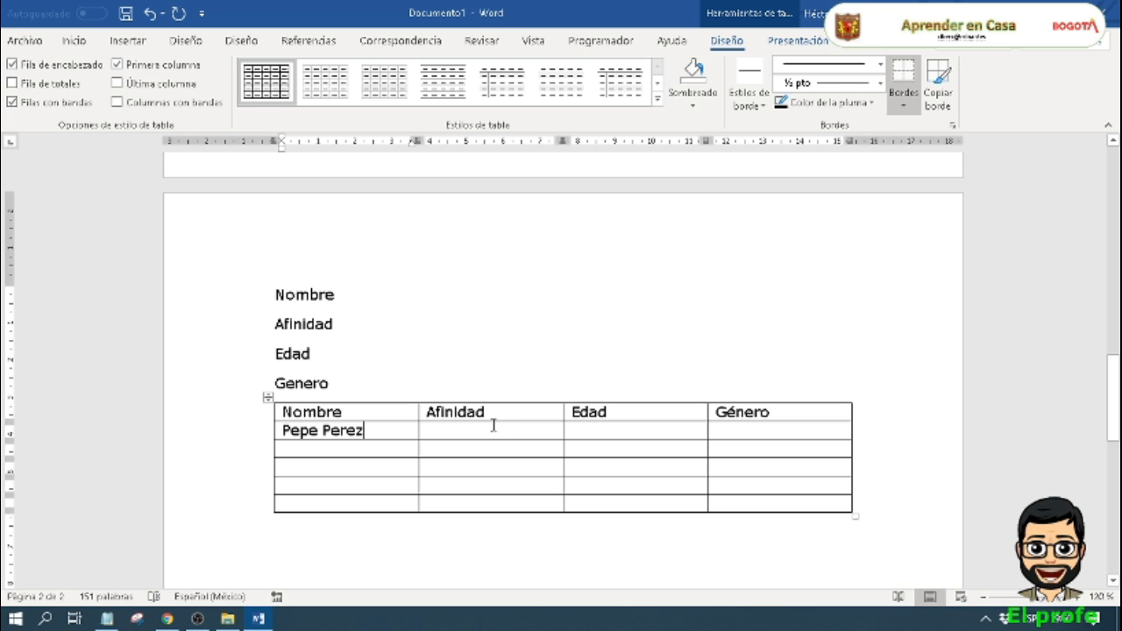
pyautogui.click(489, 430)
pyautogui.write('Padre')
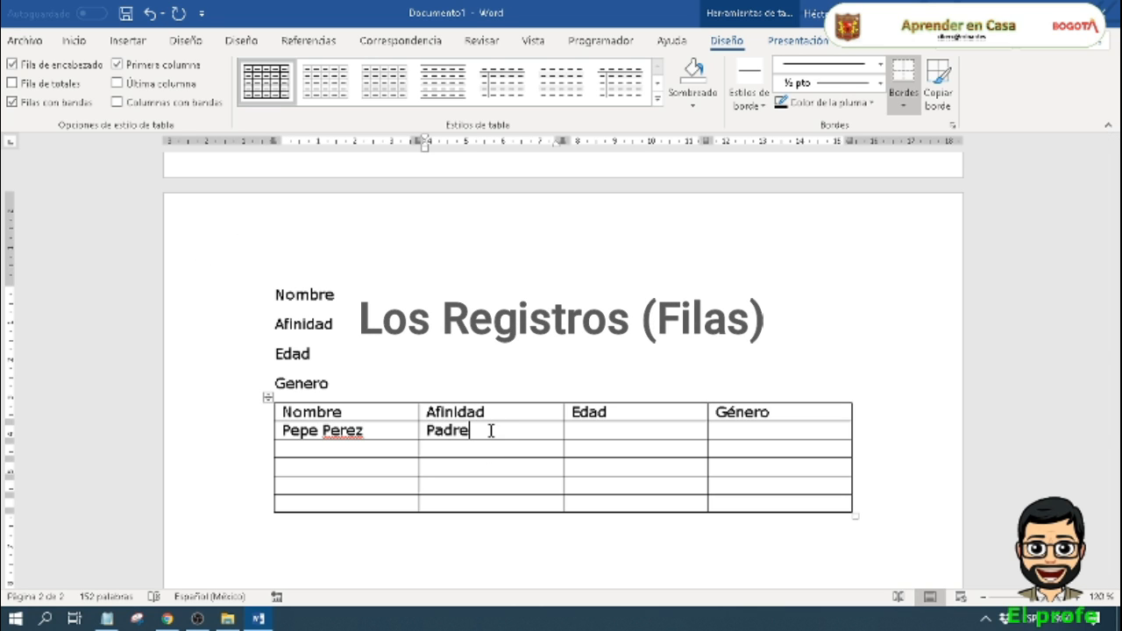
pyautogui.click(592, 430)
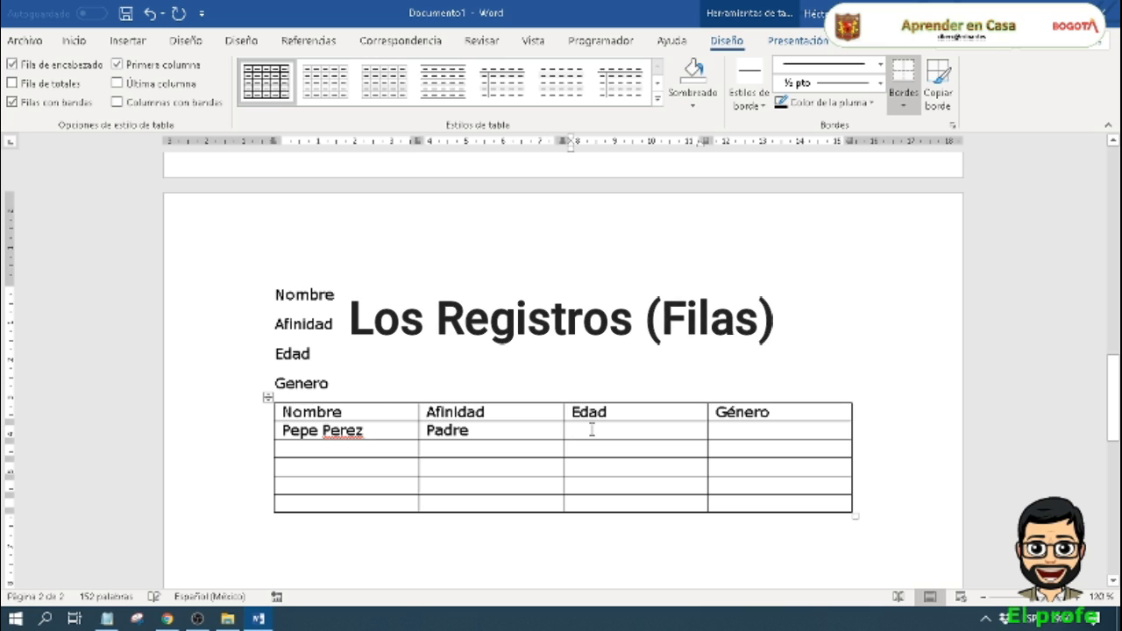
pyautogui.write('48')
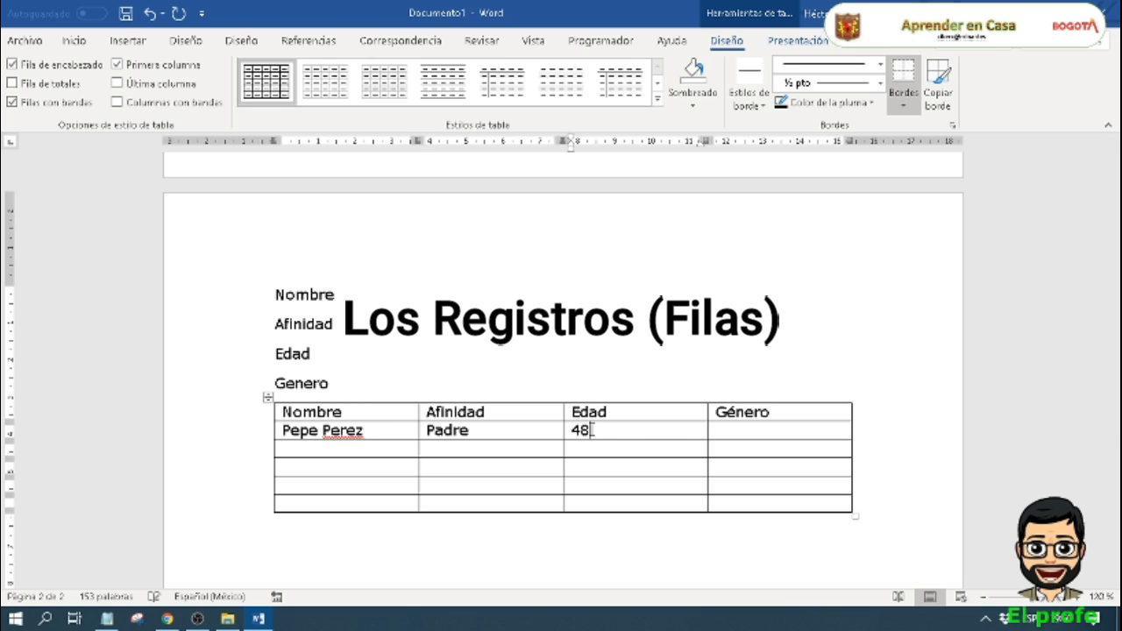
pyautogui.click(739, 431)
pyautogui.write('Masculino')
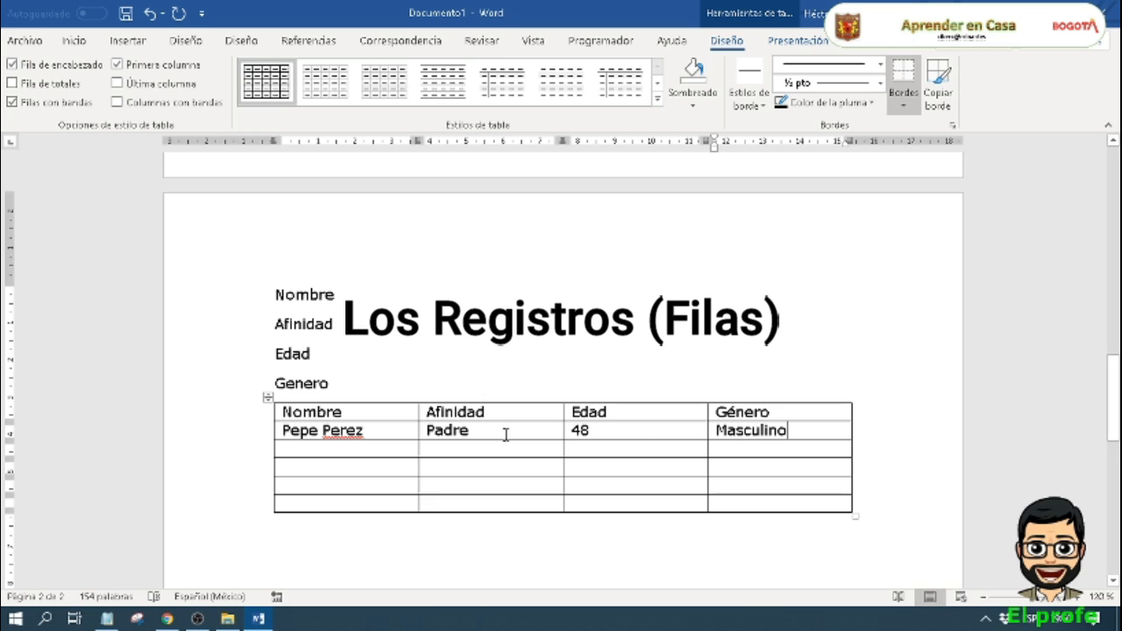
# Step: Fill the table's third row with the mother's full name, Madre, 43 and Femenino
pyautogui.click(344, 449)
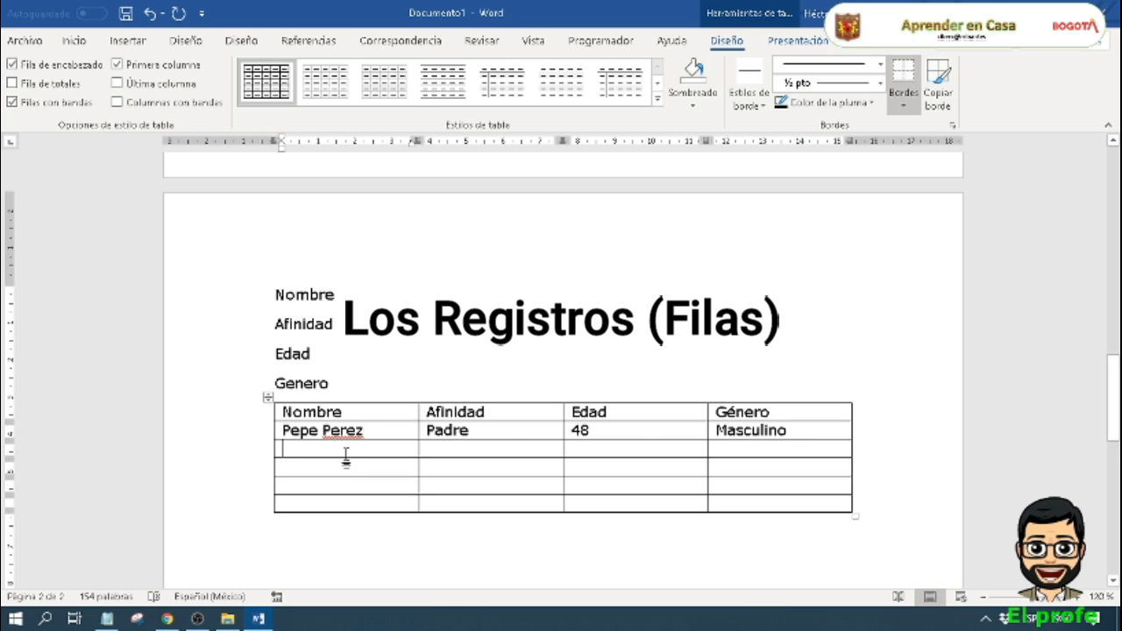
pyautogui.write('Pepa de ')
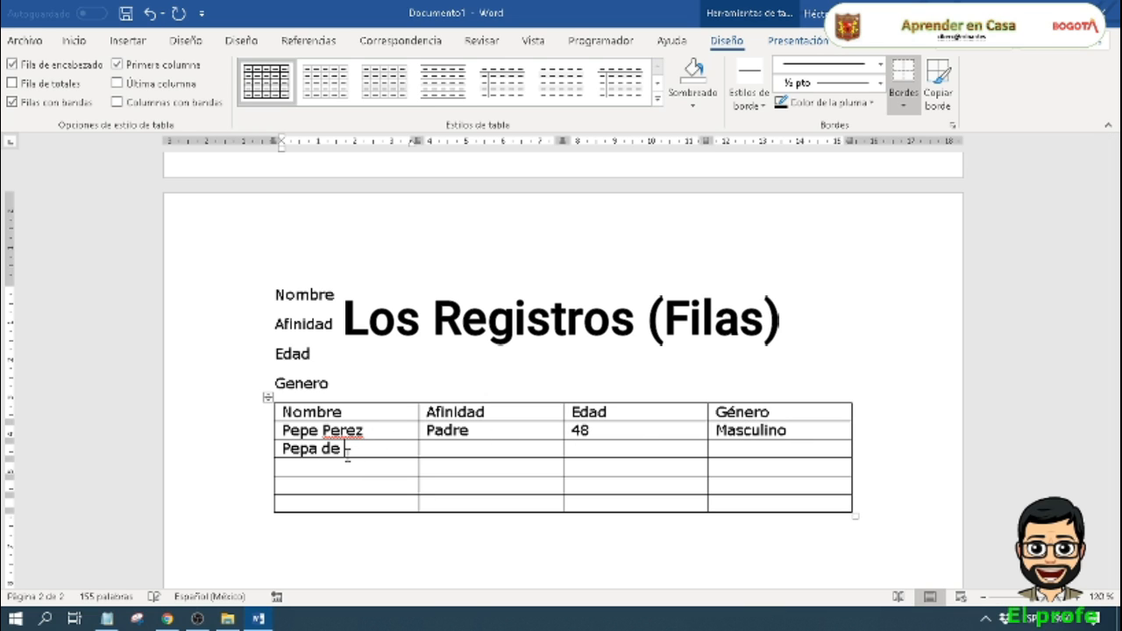
pyautogui.write('Perez')
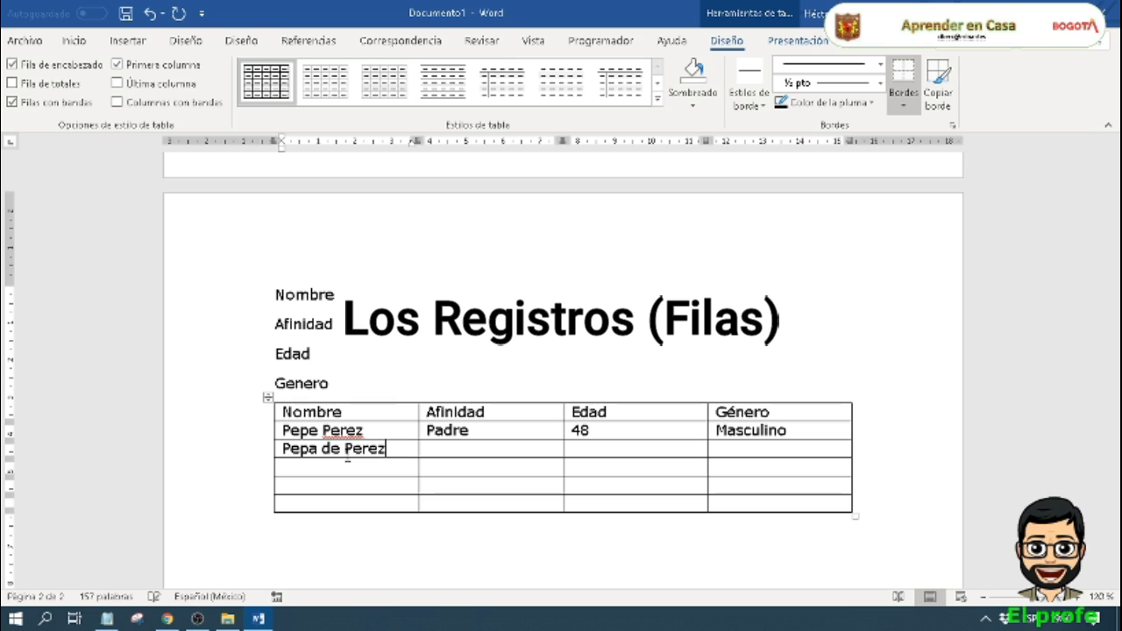
pyautogui.press('Tab')
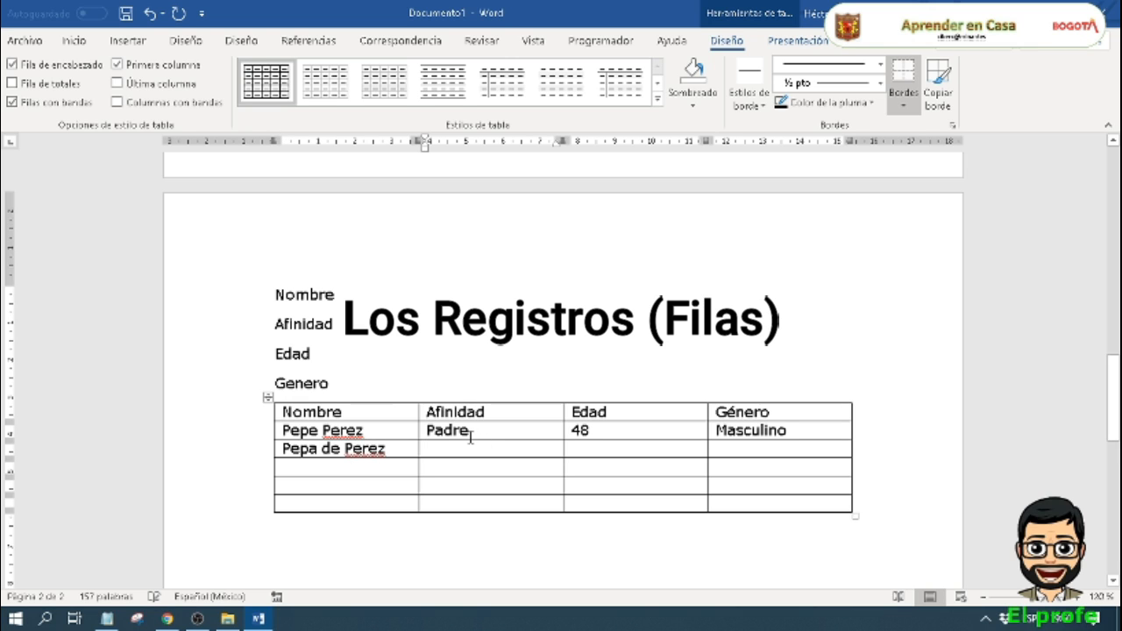
pyautogui.write('Madre')
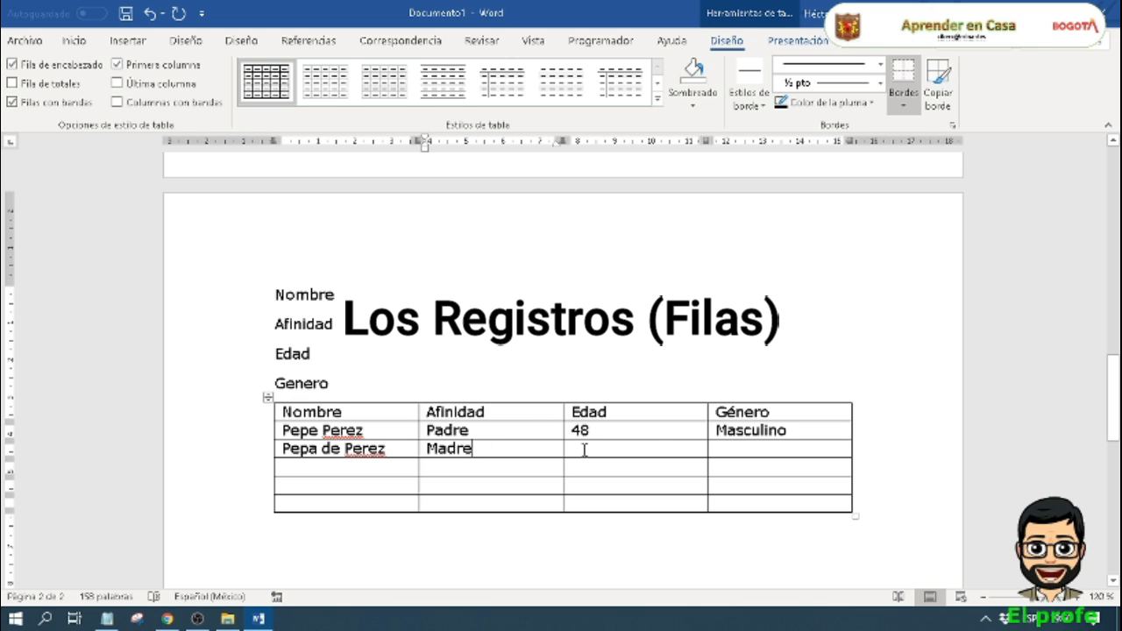
pyautogui.click(584, 450)
pyautogui.write('43')
pyautogui.click(745, 449)
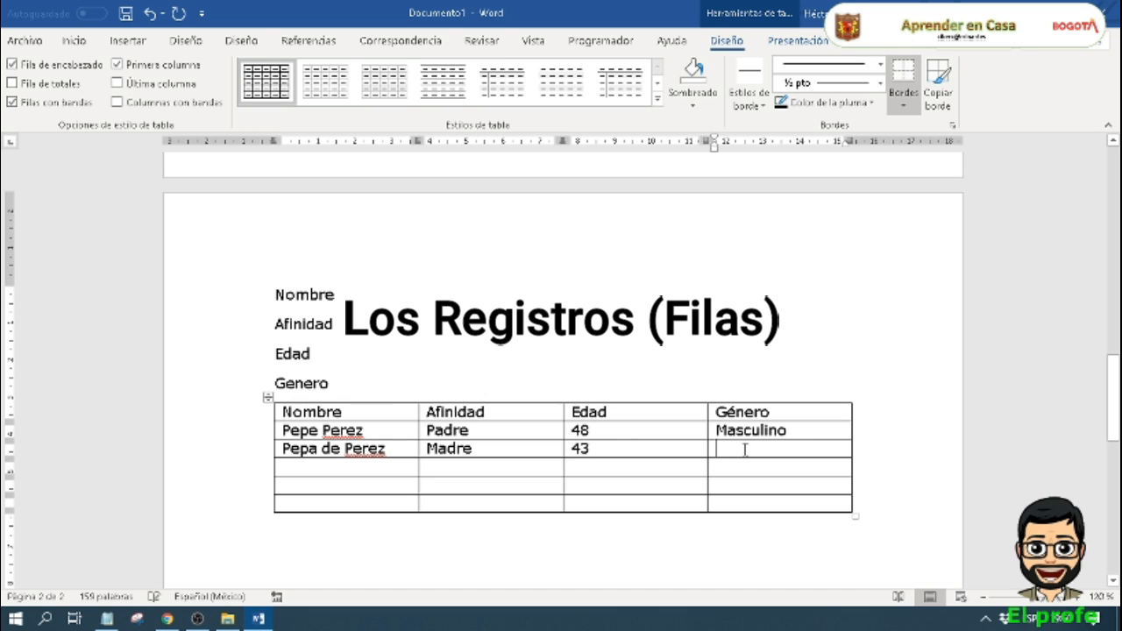
pyautogui.write('Femenino')
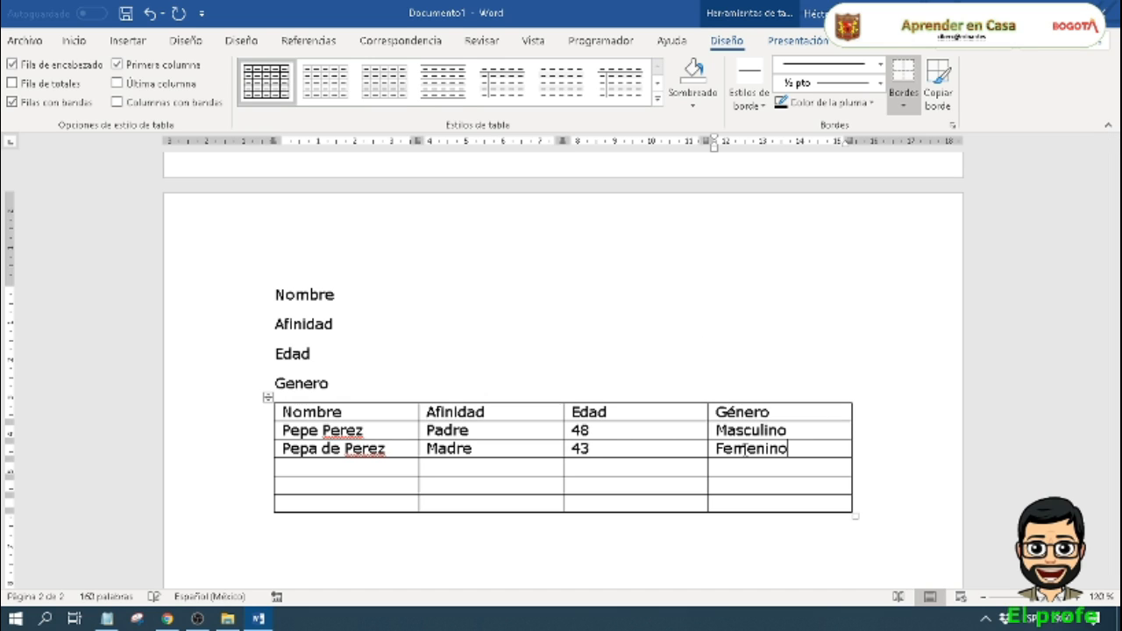
# Step: Fill the table's fourth row with the brother's name, hno, 25 and Masculino
pyautogui.click(371, 469)
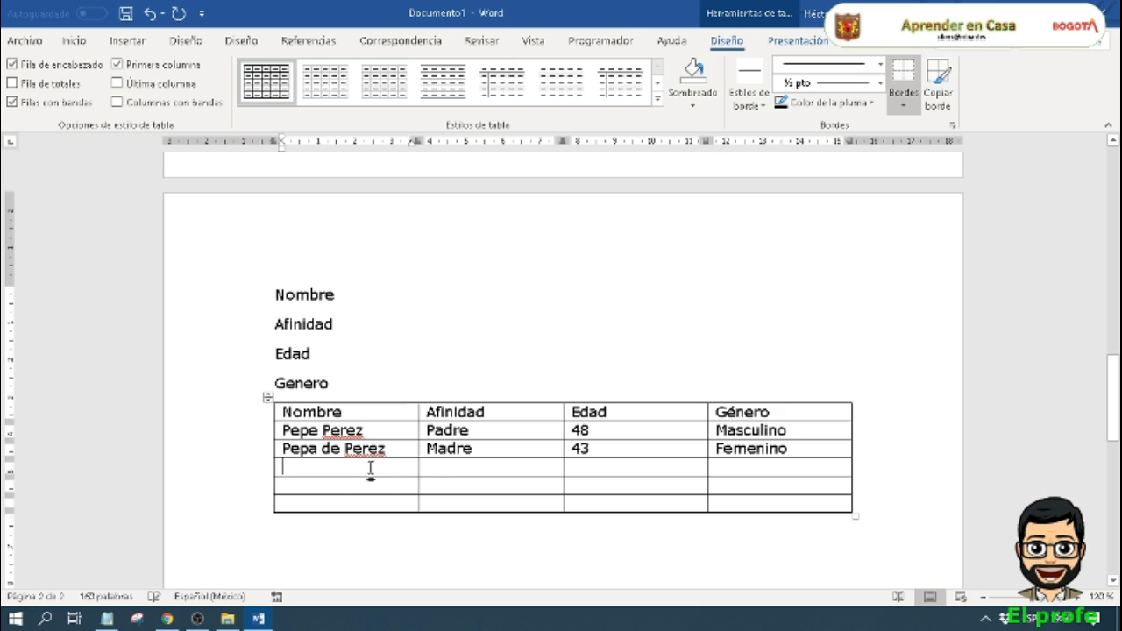
pyautogui.write('pe')
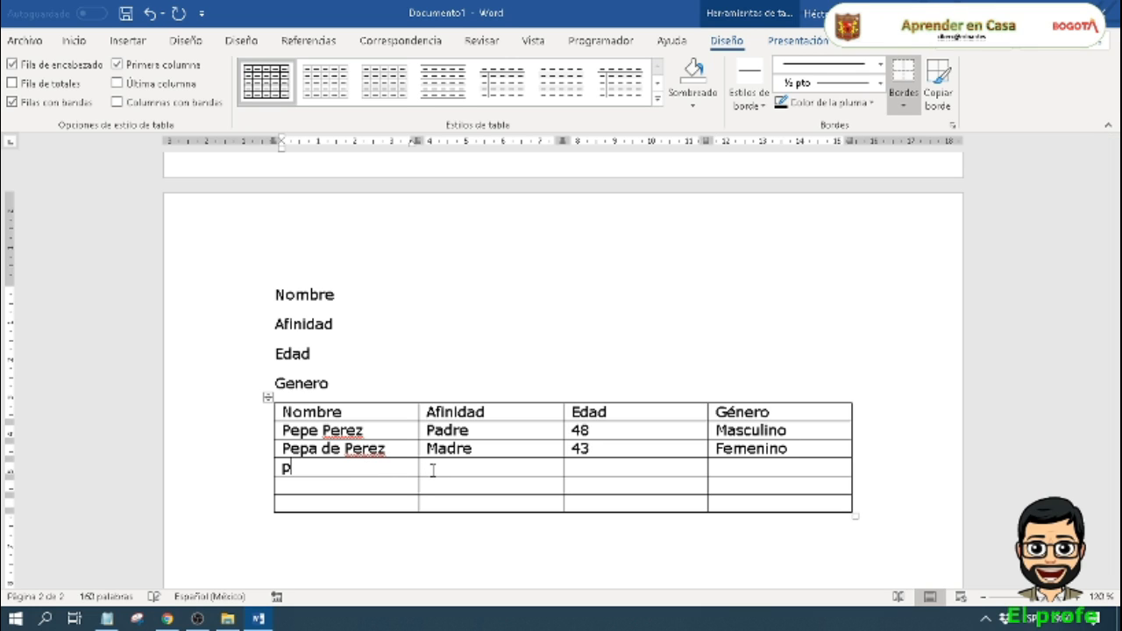
pyautogui.write('pe jr')
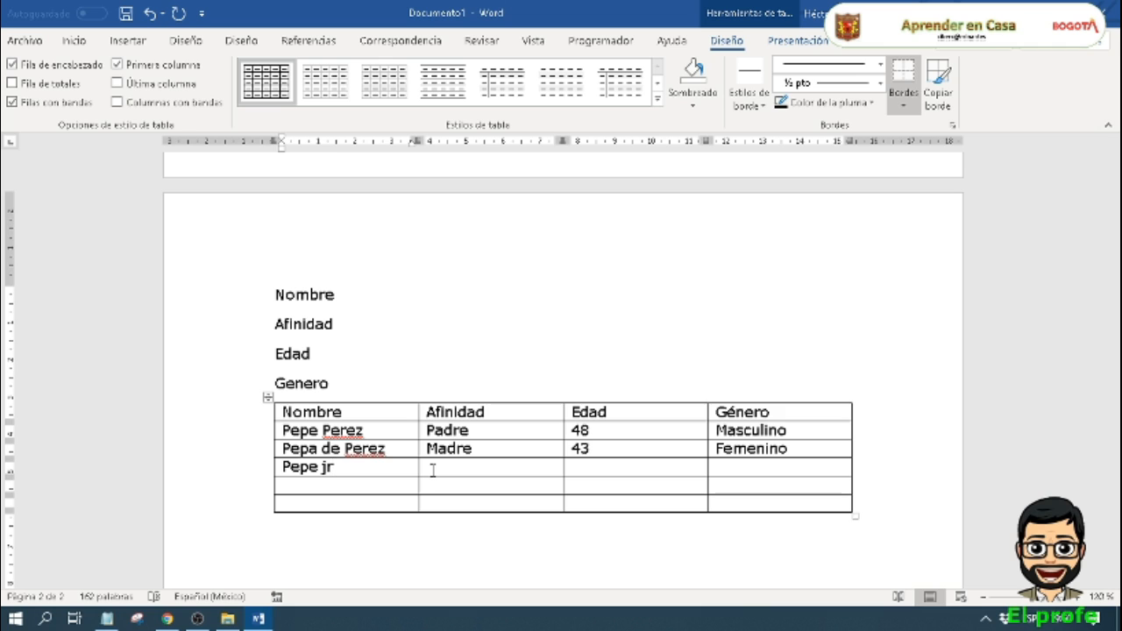
pyautogui.press('Tab')
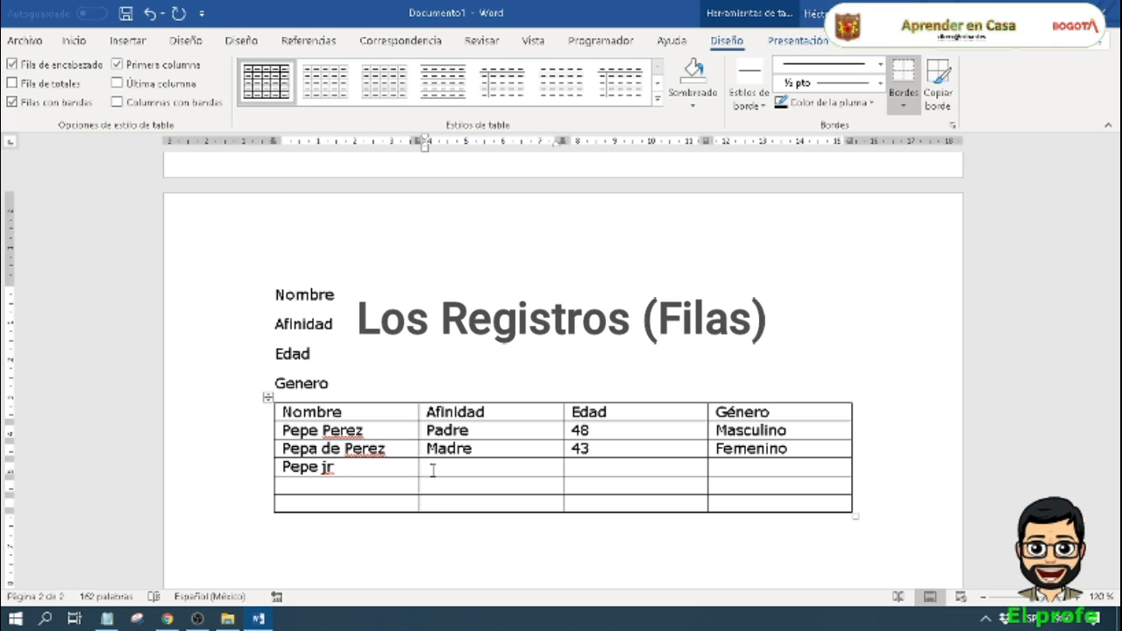
pyautogui.write('hno')
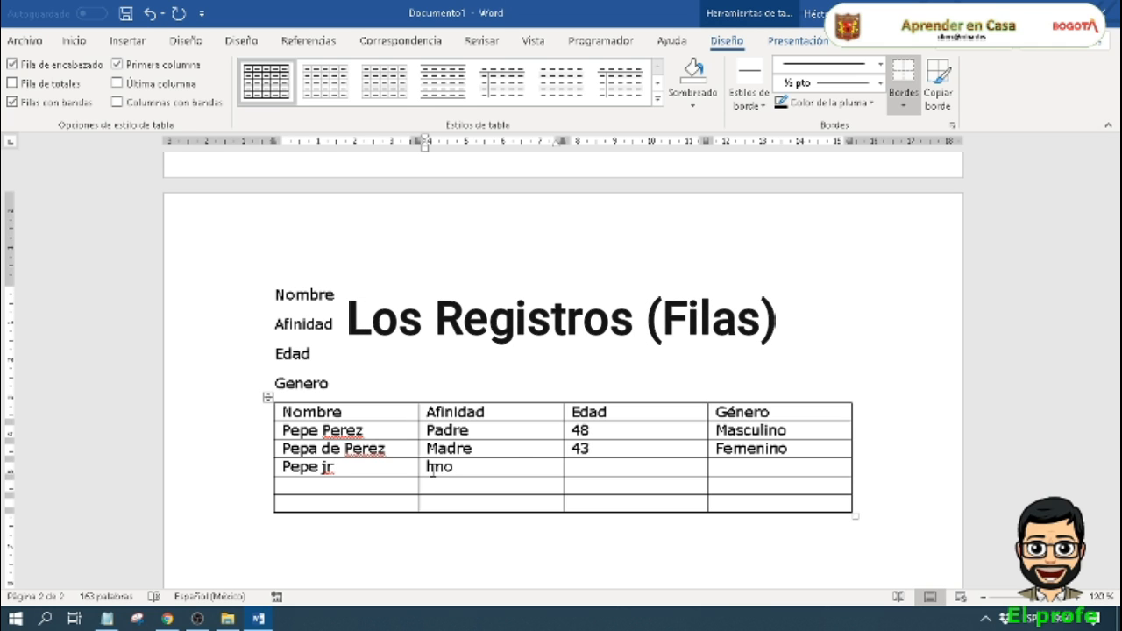
pyautogui.click(596, 469)
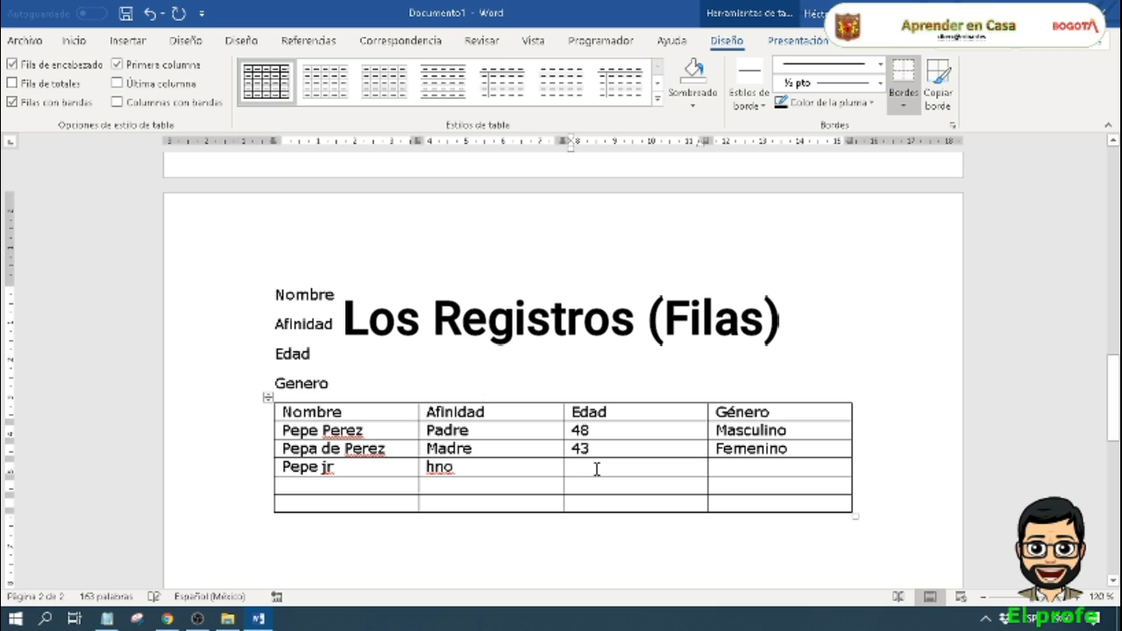
pyautogui.write('25')
pyautogui.click(724, 465)
pyautogui.write('Masculino')
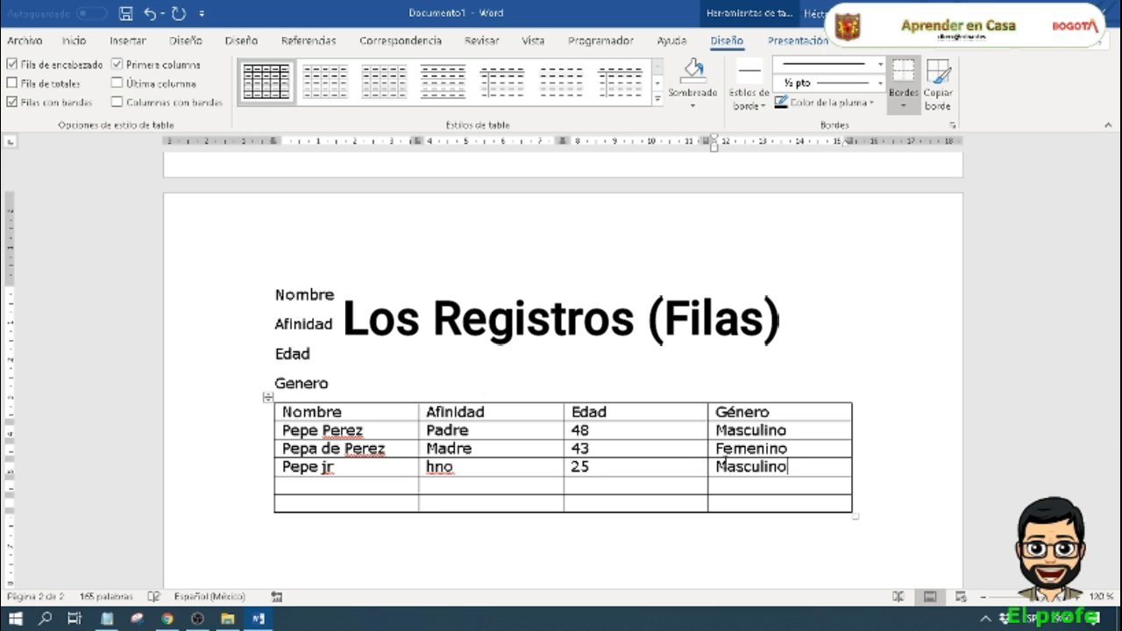
# Step: Enter the younger son's full name in the fifth row and add the surname to the name in the fourth row
pyautogui.click(329, 483)
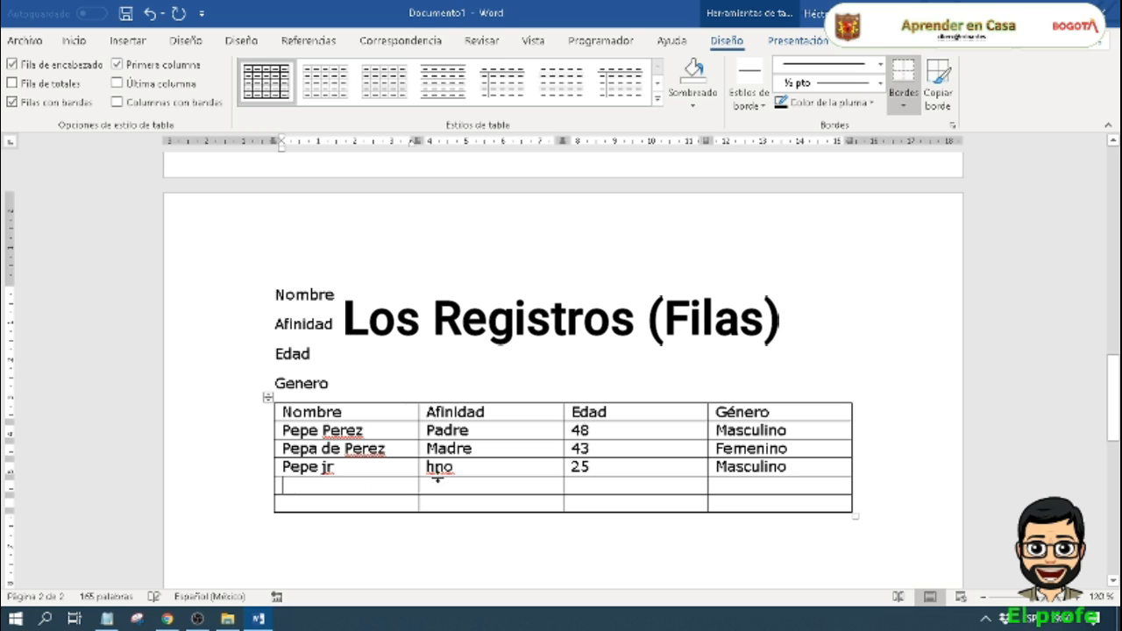
pyautogui.write('Pepi')
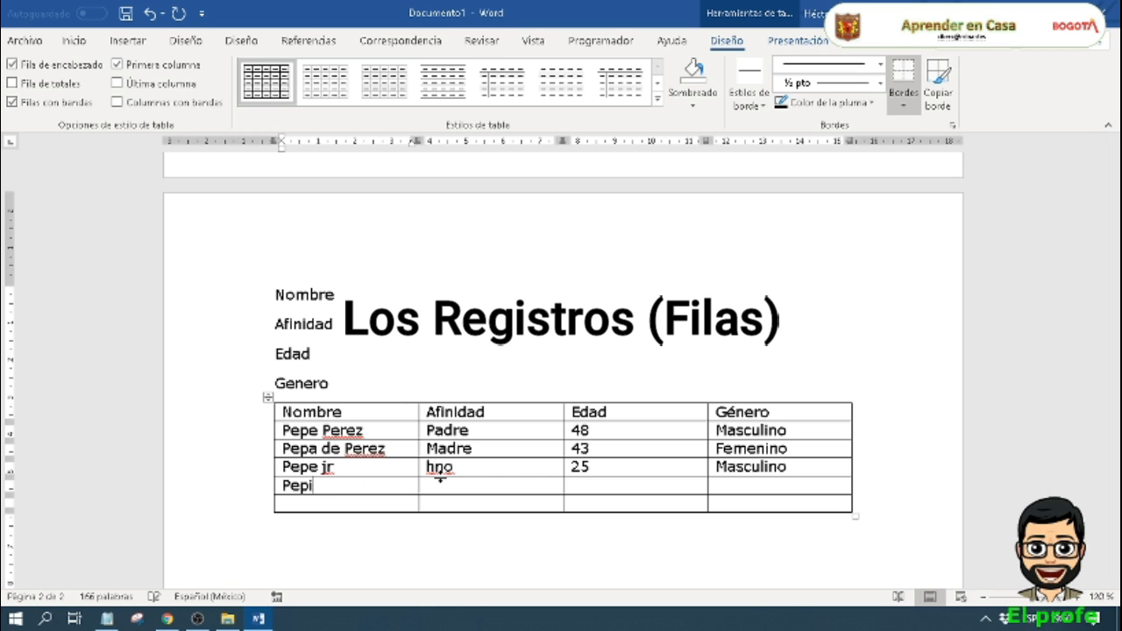
pyautogui.write('to Perez')
pyautogui.click(358, 469)
pyautogui.write('Perez')
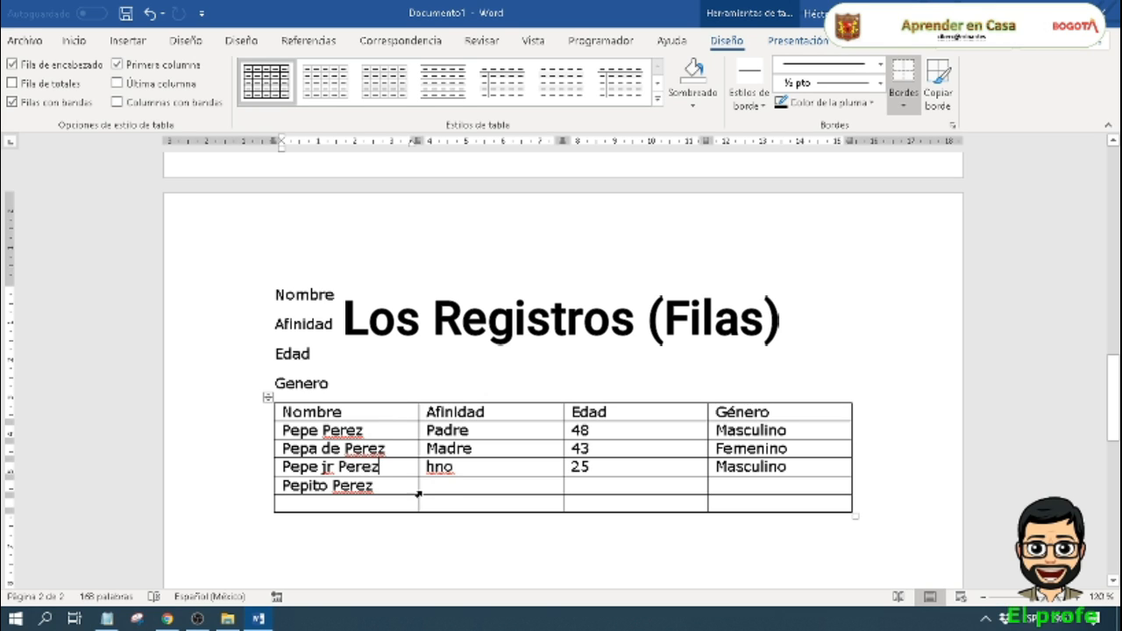
# Step: Enter 12 as the age and MAsdulino as the gender in the table's fifth row
pyautogui.click(454, 486)
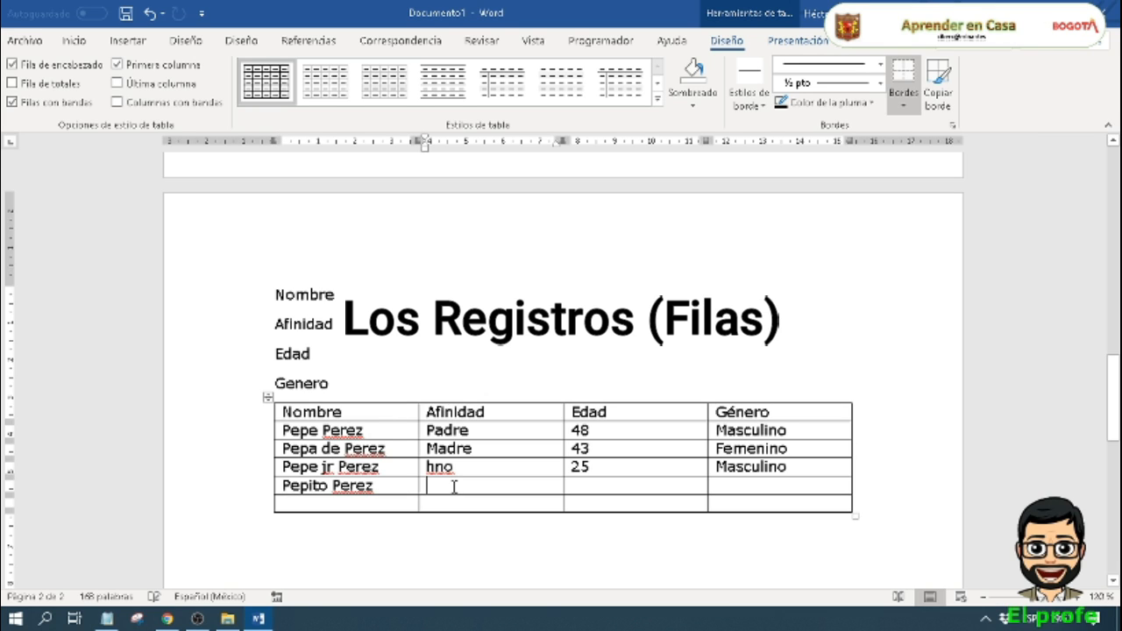
pyautogui.click(581, 487)
pyautogui.write('12')
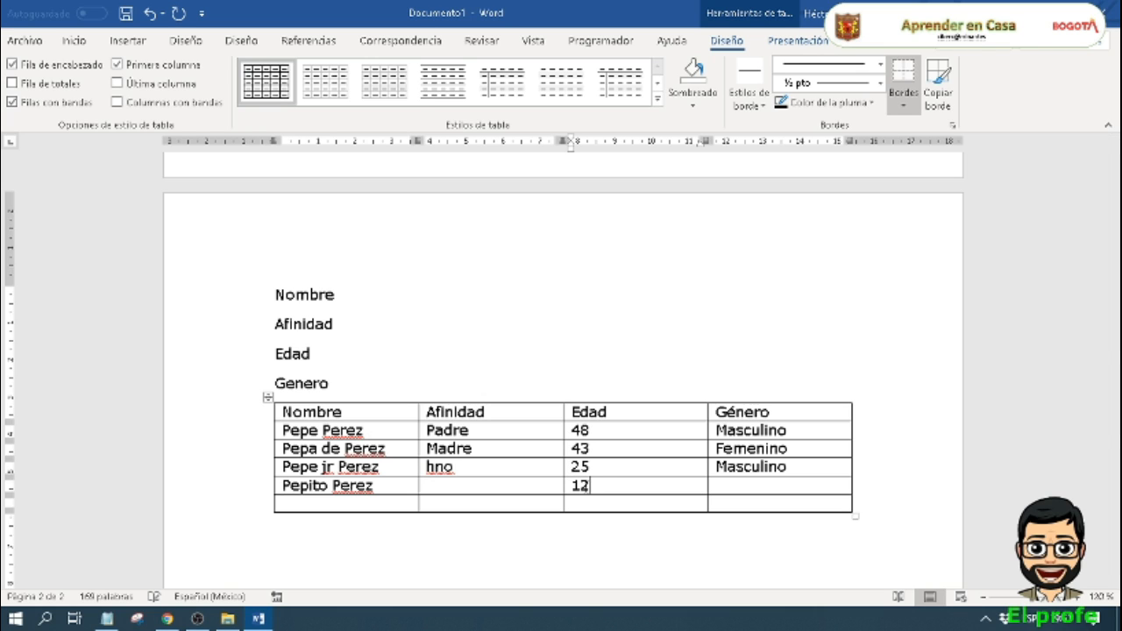
pyautogui.click(736, 488)
pyautogui.write('MAsdulino')
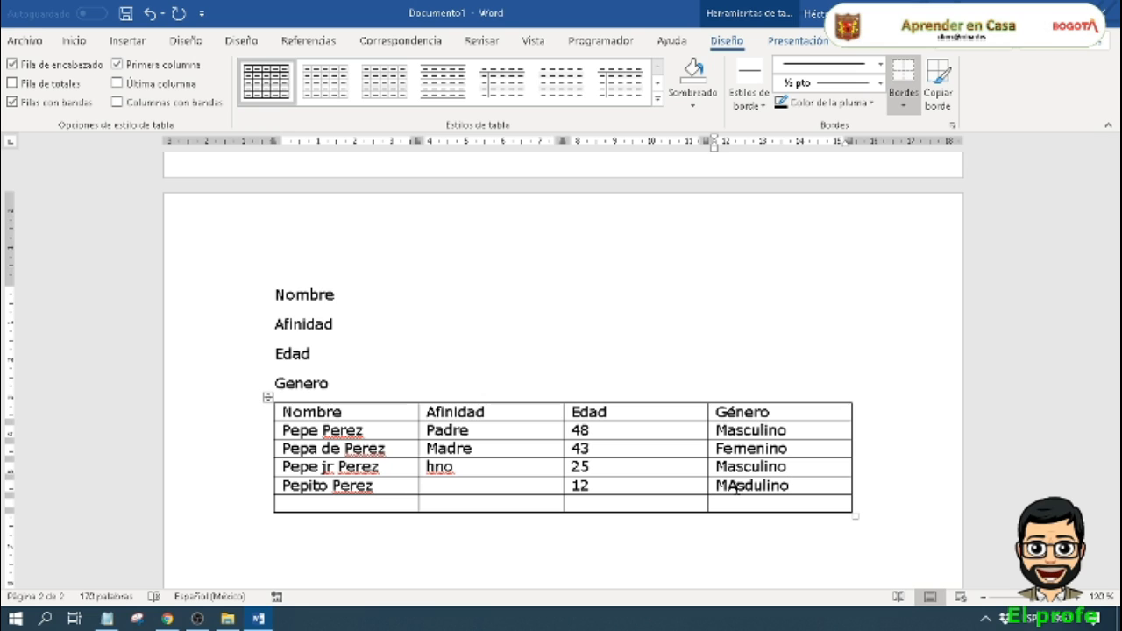
# Step: Fill the table's sixth row with the sister's full name, Hna, 2 and Femennino
pyautogui.click(355, 505)
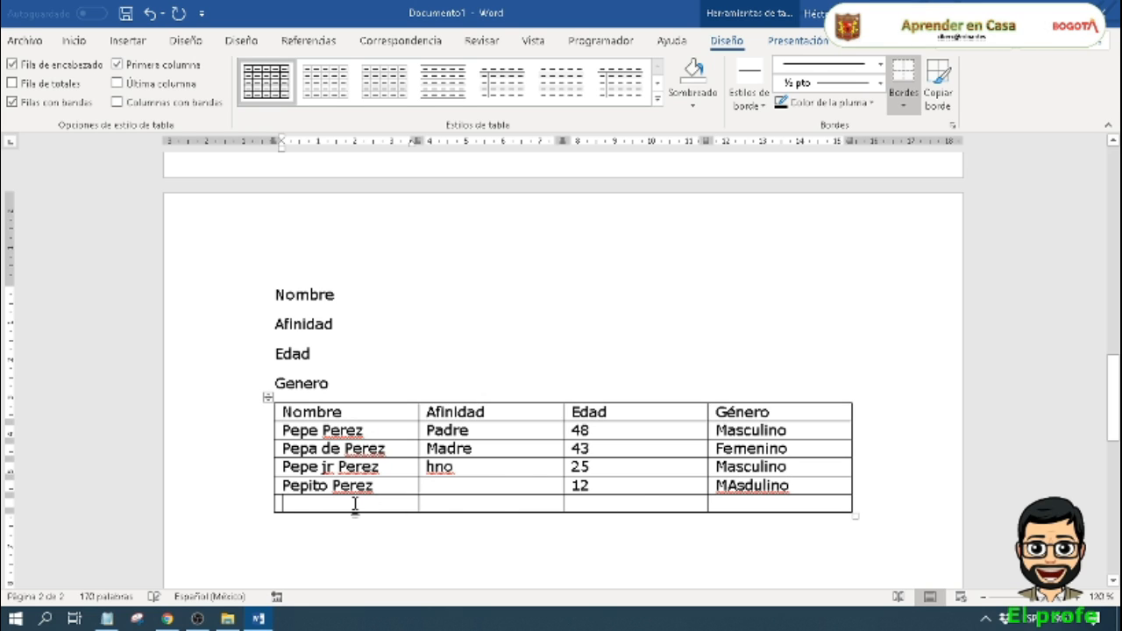
pyautogui.write('Pepita')
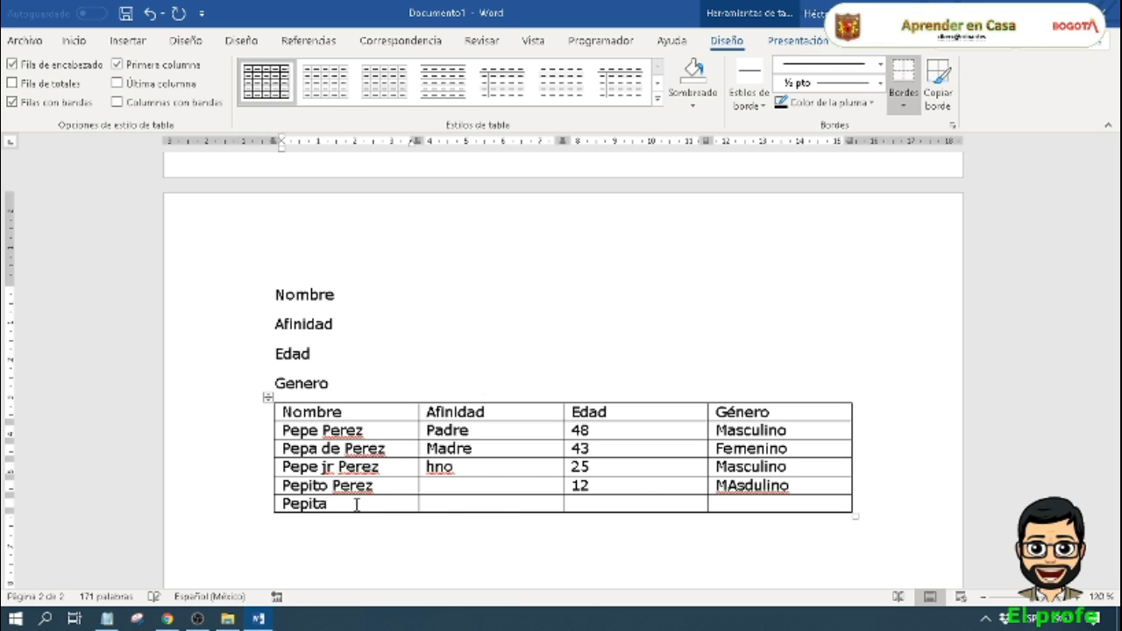
pyautogui.write(' Perez')
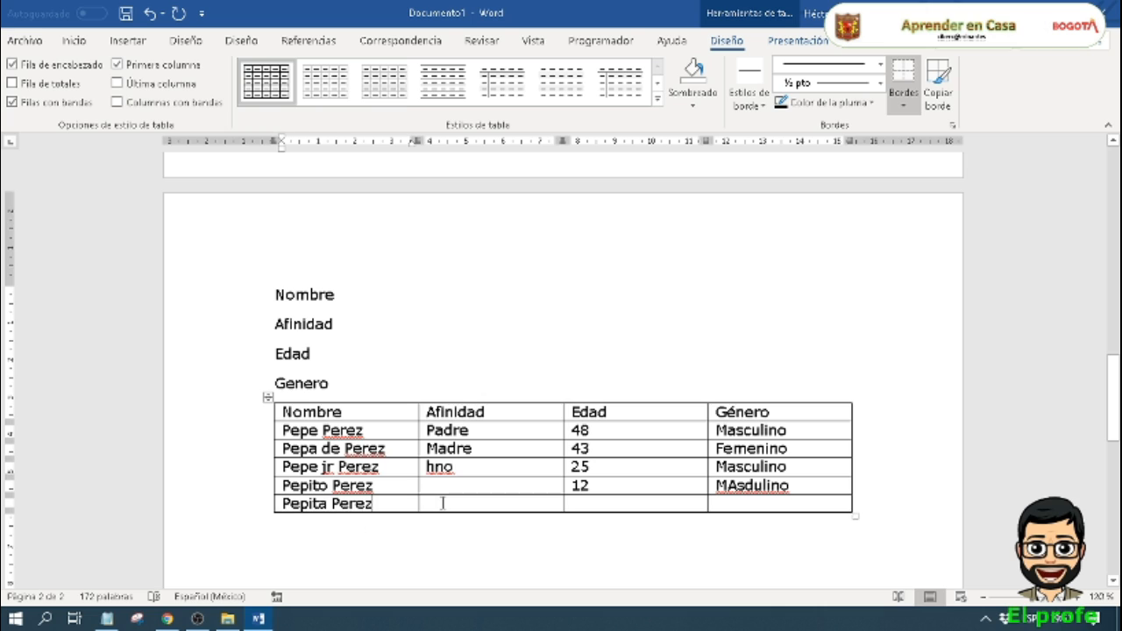
pyautogui.click(443, 504)
pyautogui.write('Hna')
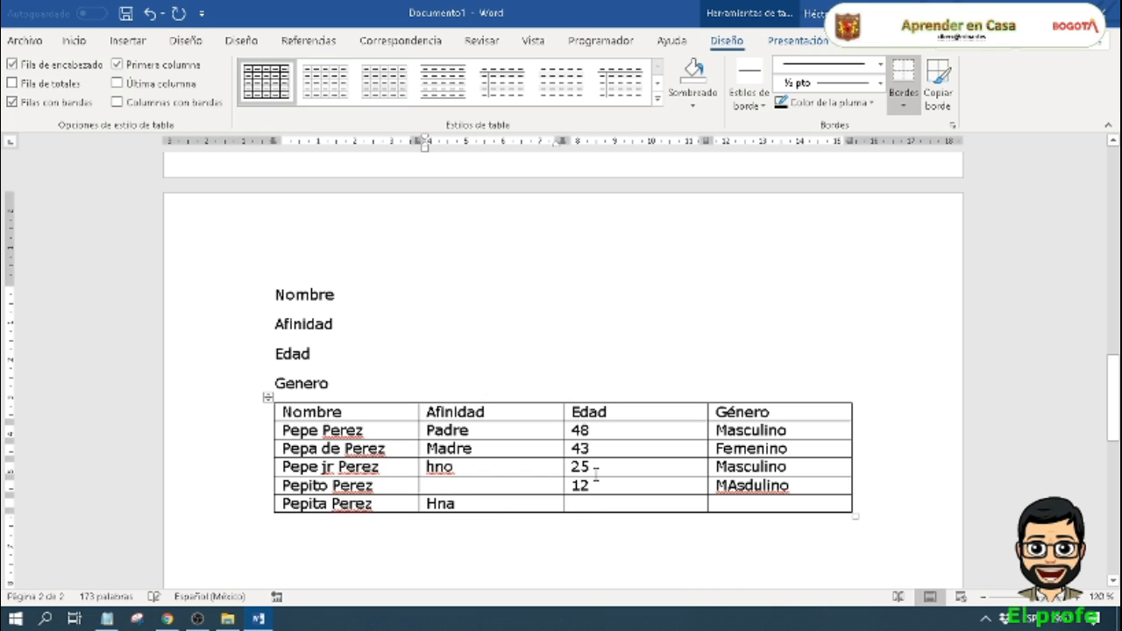
pyautogui.click(583, 504)
pyautogui.write('5')
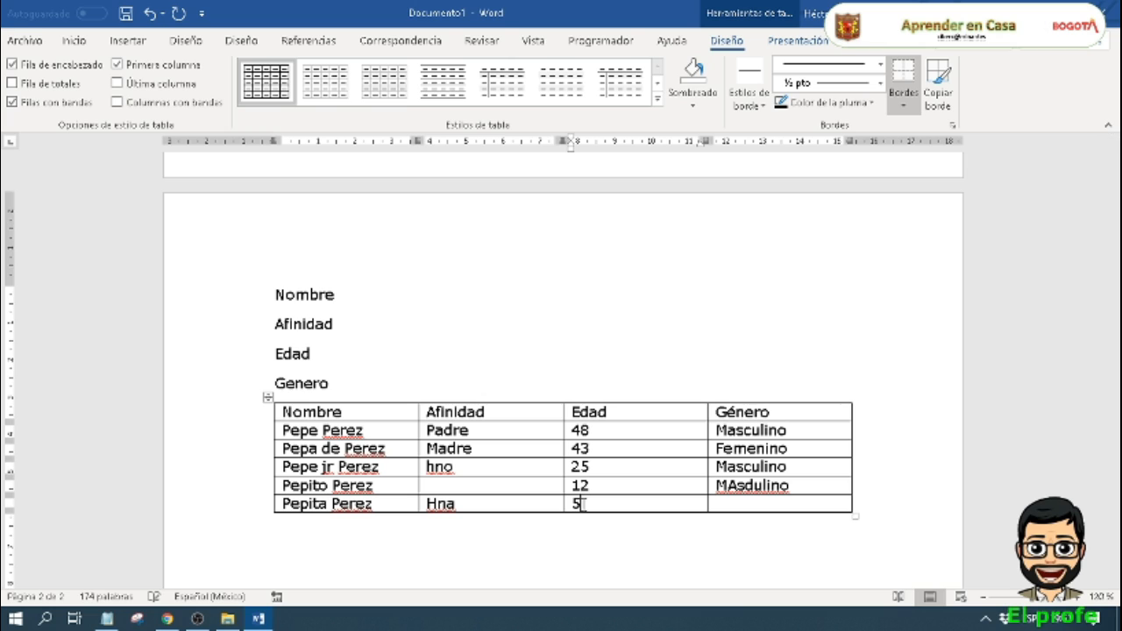
pyautogui.press('BackSpace')
pyautogui.write('2')
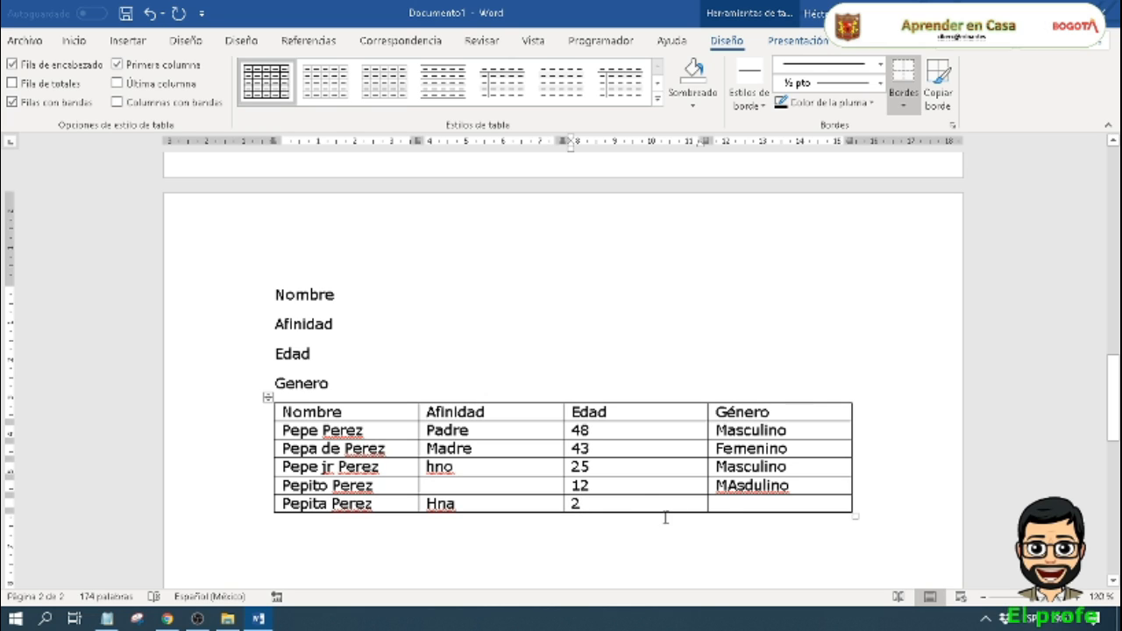
pyautogui.click(730, 503)
pyautogui.write('Fem')
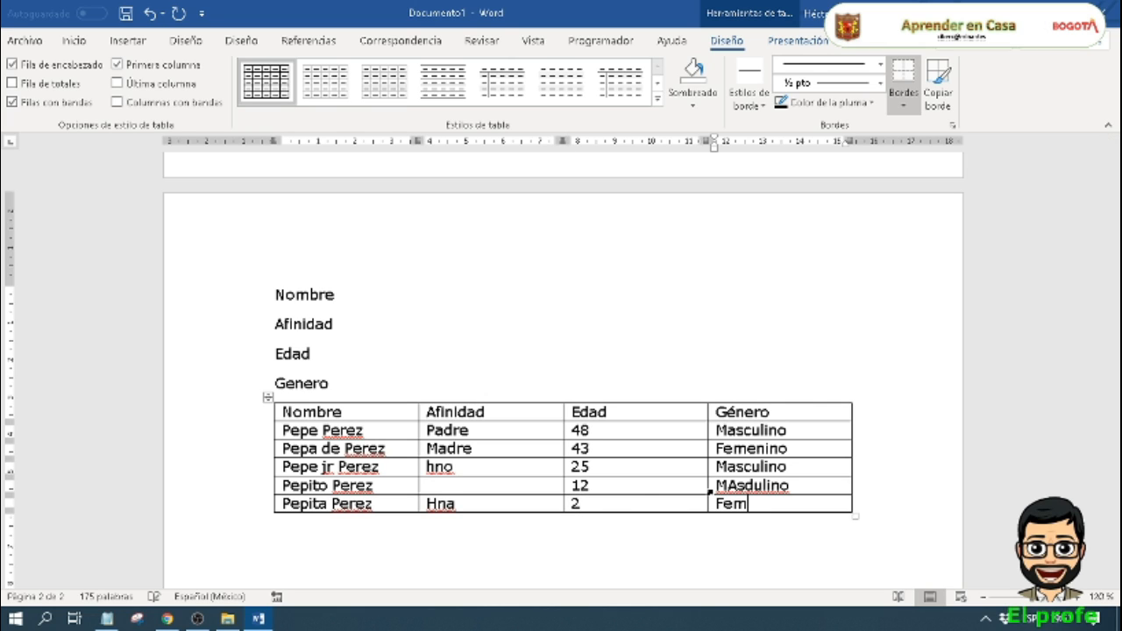
pyautogui.write('ennino')
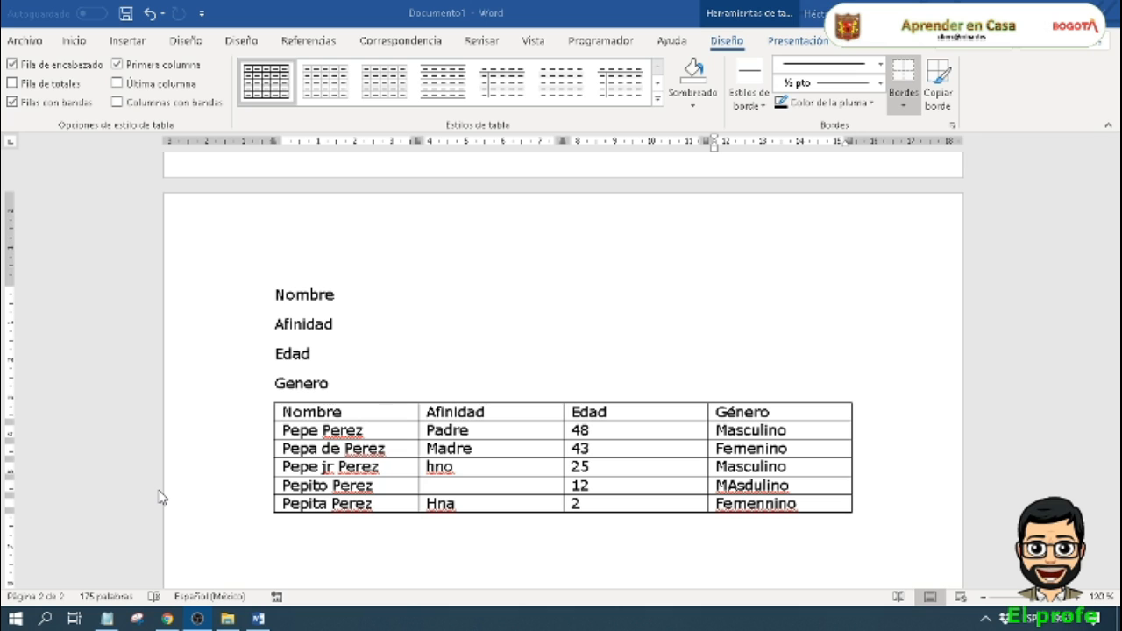
# Step: Examine the table design and layout tools offered when the cursor is inside the table rather than in the text above
pyautogui.click(290, 323)
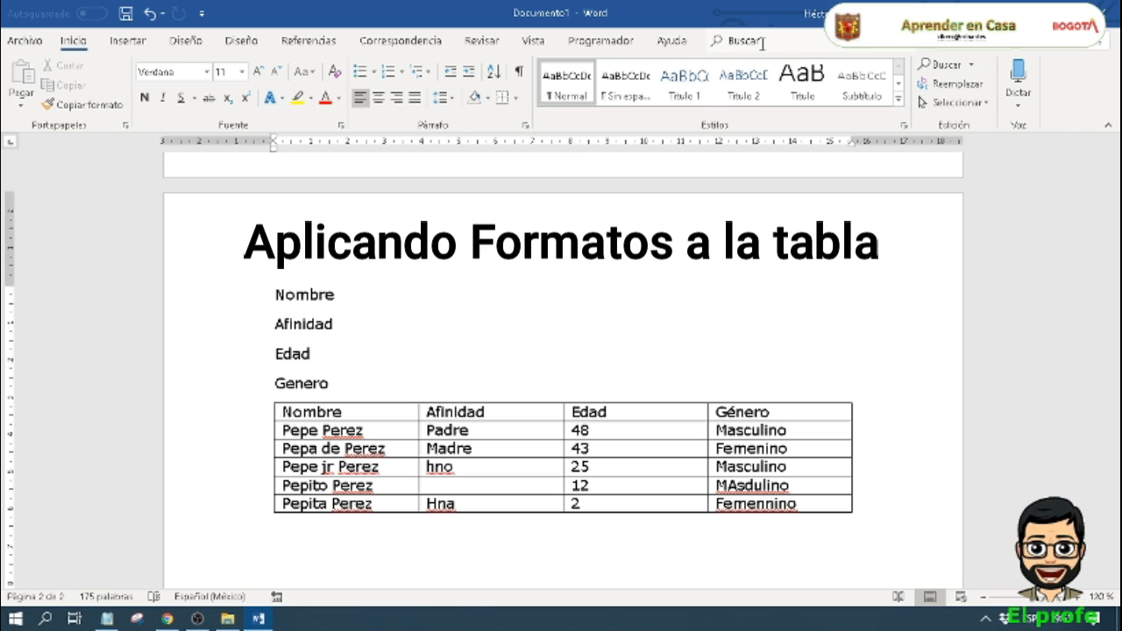
pyautogui.click(478, 433)
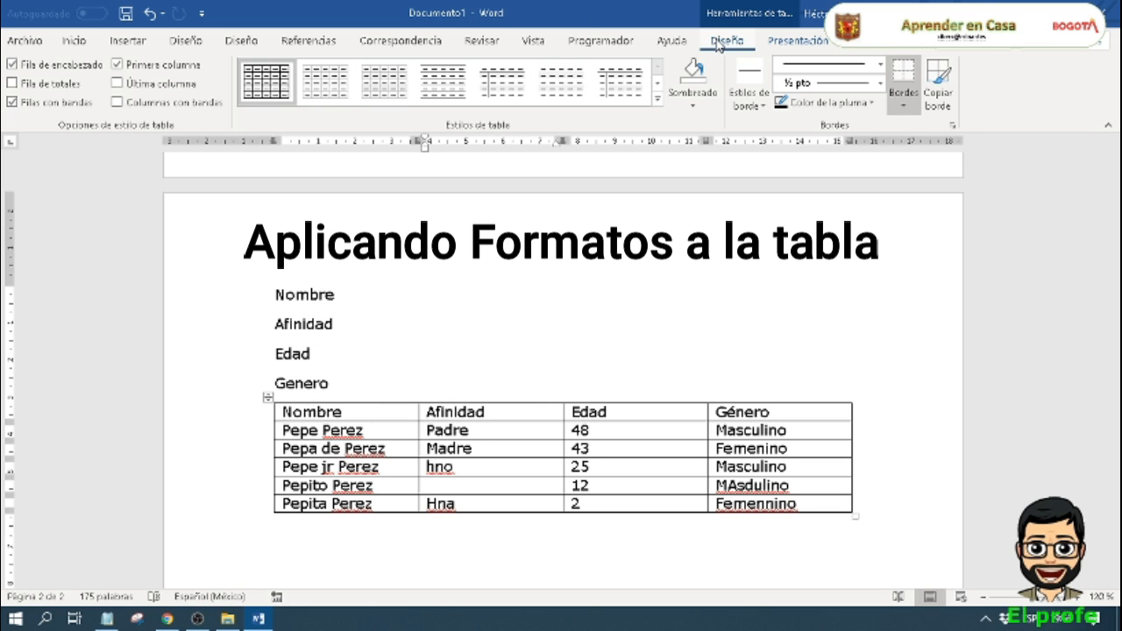
pyautogui.click(779, 42)
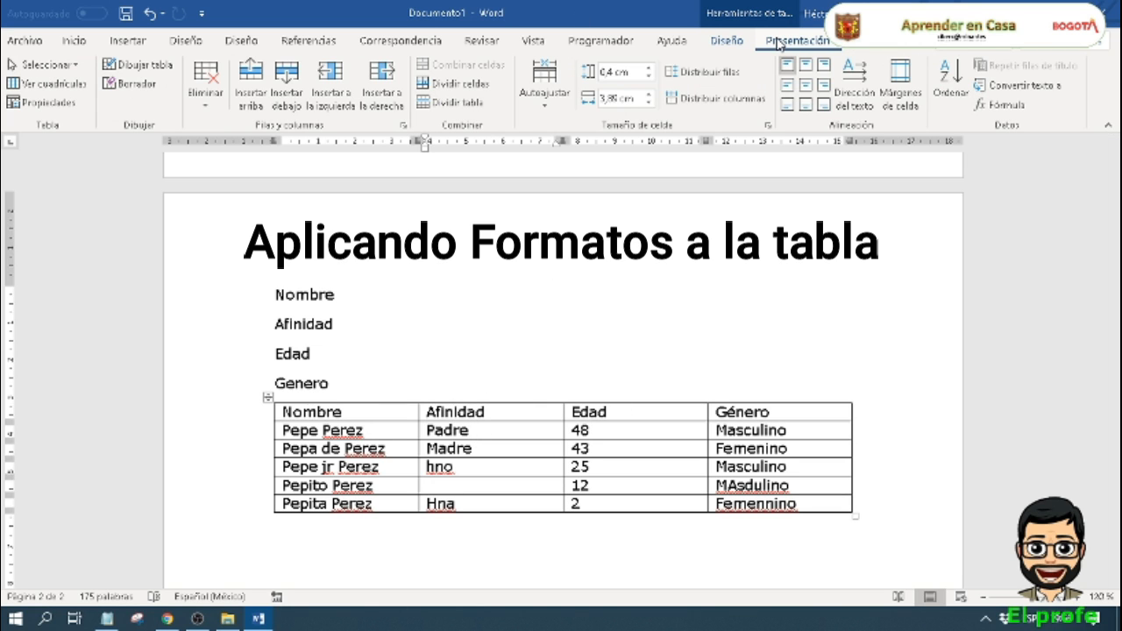
pyautogui.click(727, 44)
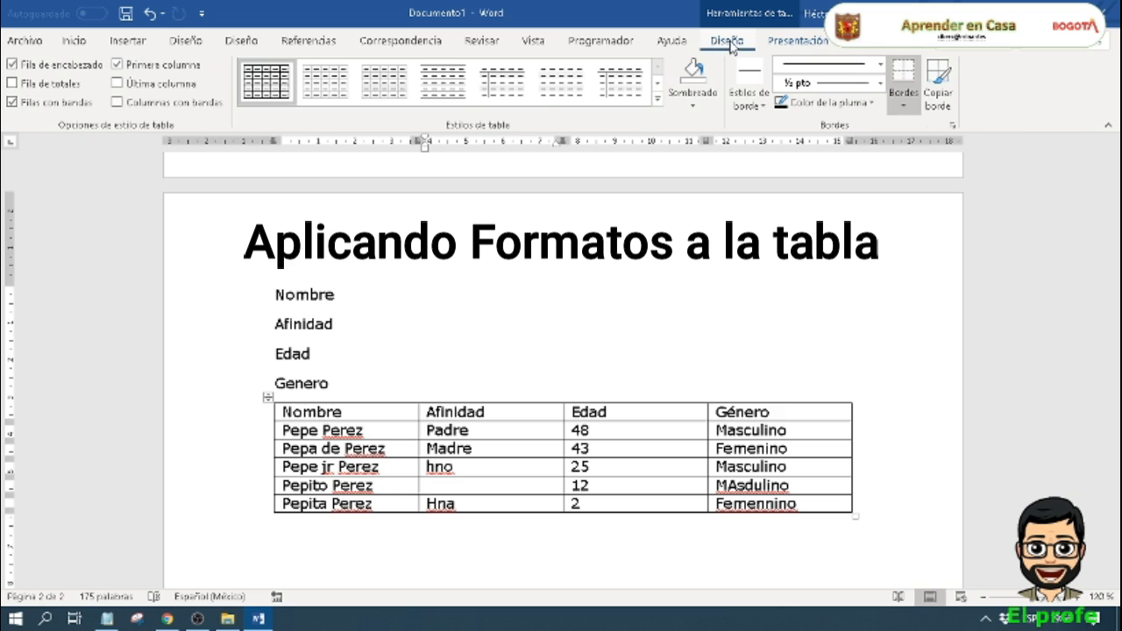
pyautogui.click(782, 44)
pyautogui.click(735, 44)
# Step: Switch the family table's header row formatting option off and back on
pyautogui.click(513, 449)
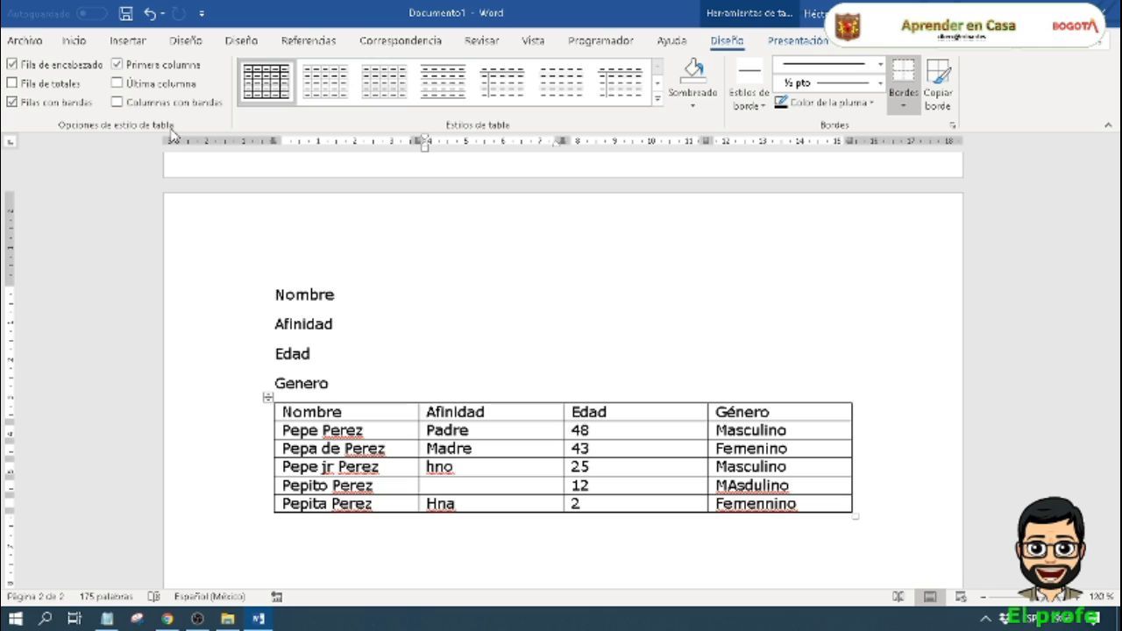
pyautogui.click(60, 67)
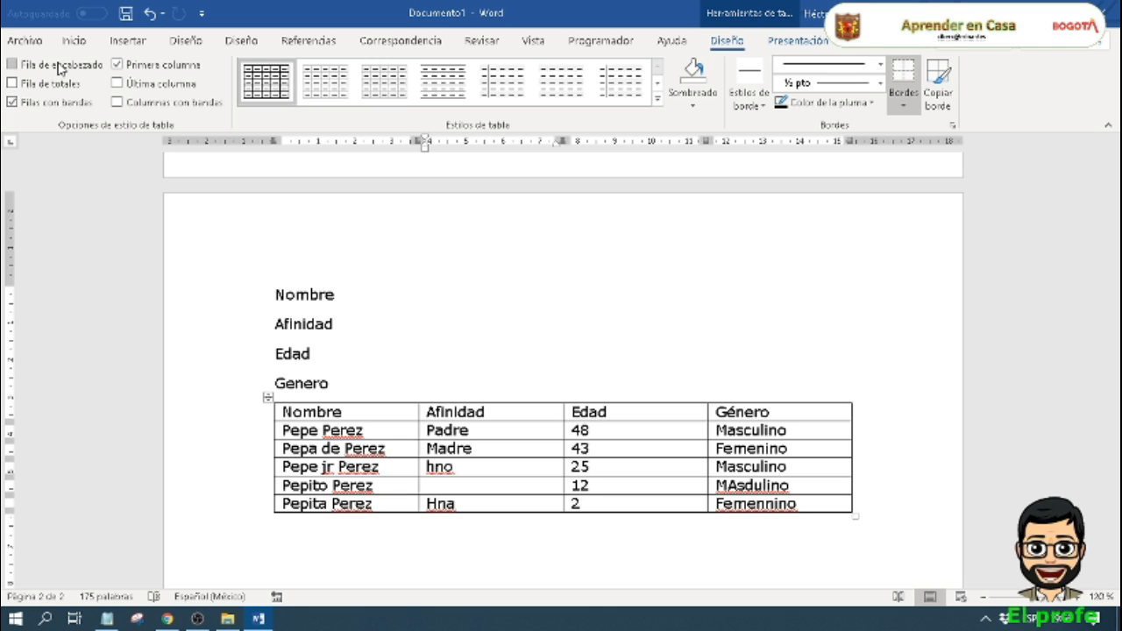
pyautogui.click(31, 68)
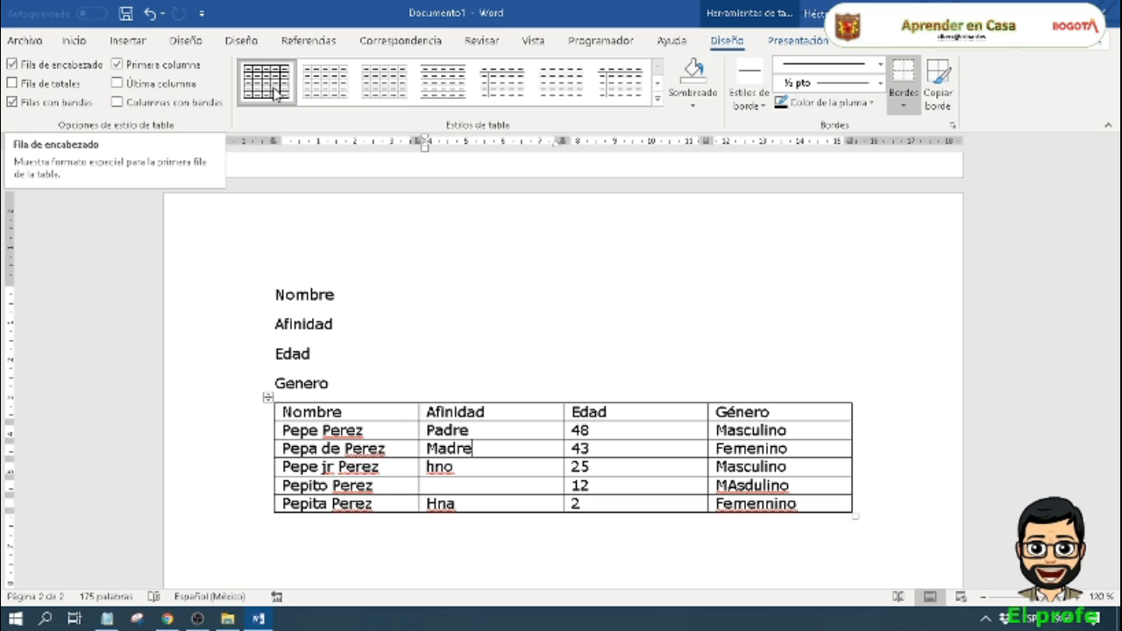
# Step: Try two grid styles on the table: black header with grey banded rows, and black header with black first column
pyautogui.click(655, 103)
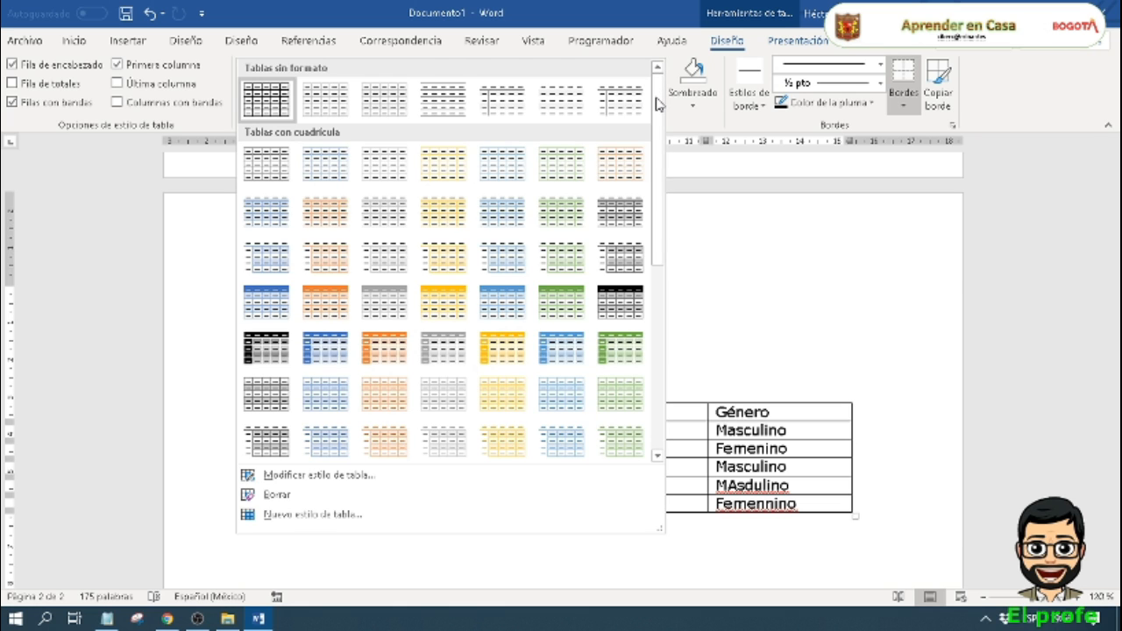
pyautogui.click(616, 309)
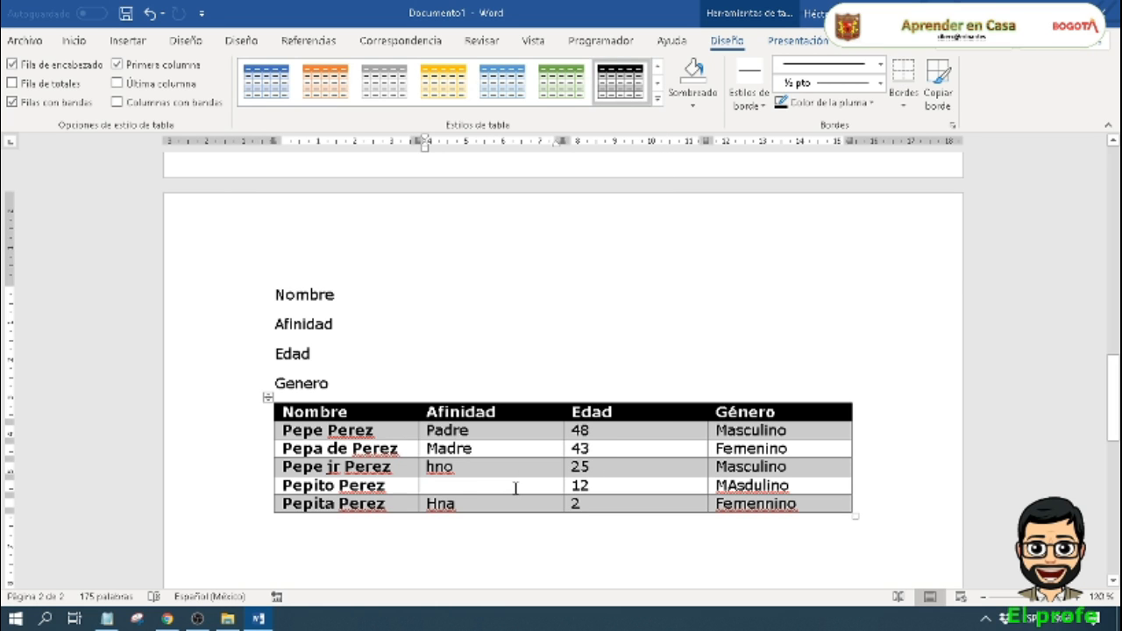
pyautogui.click(658, 99)
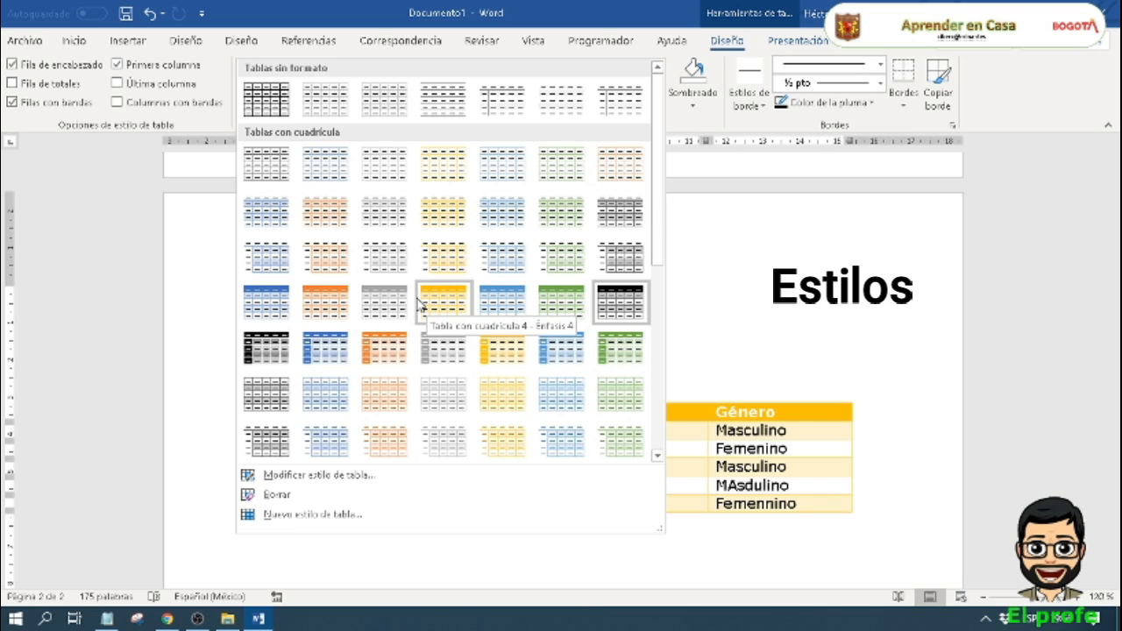
pyautogui.click(266, 347)
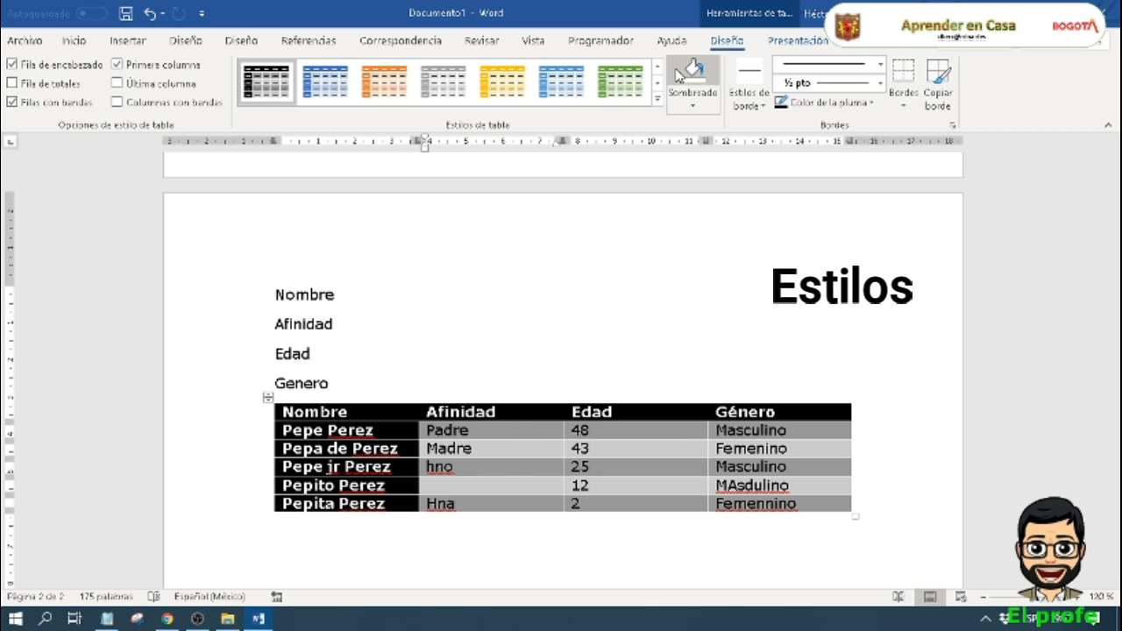
# Step: Apply the grid table style with an orange header row and light orange banded rows to the family table
pyautogui.click(657, 99)
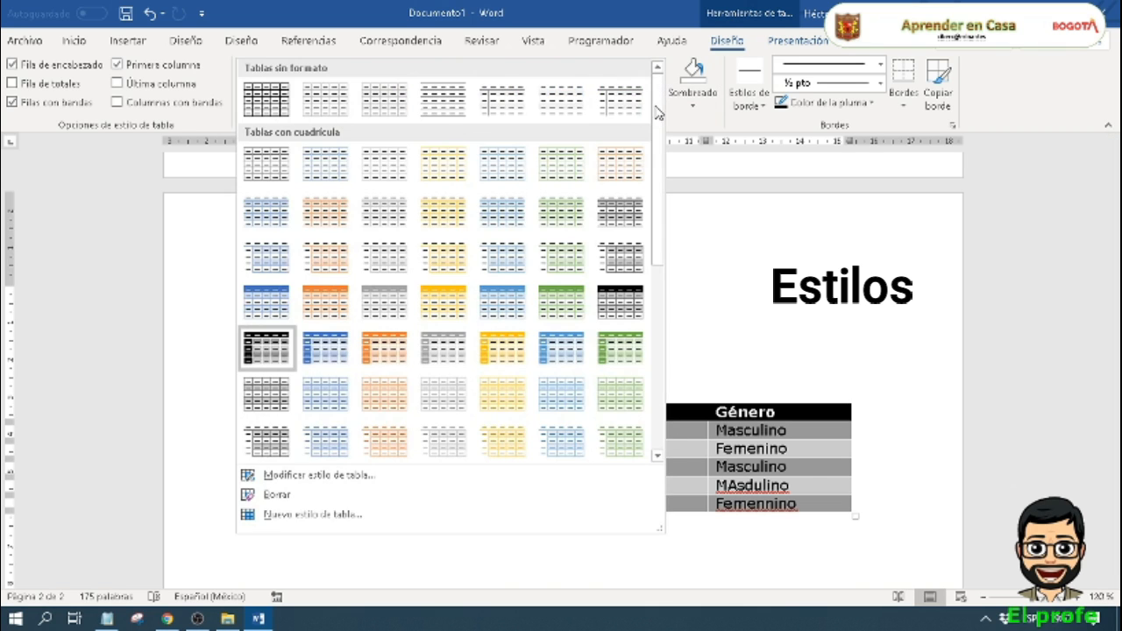
pyautogui.click(327, 300)
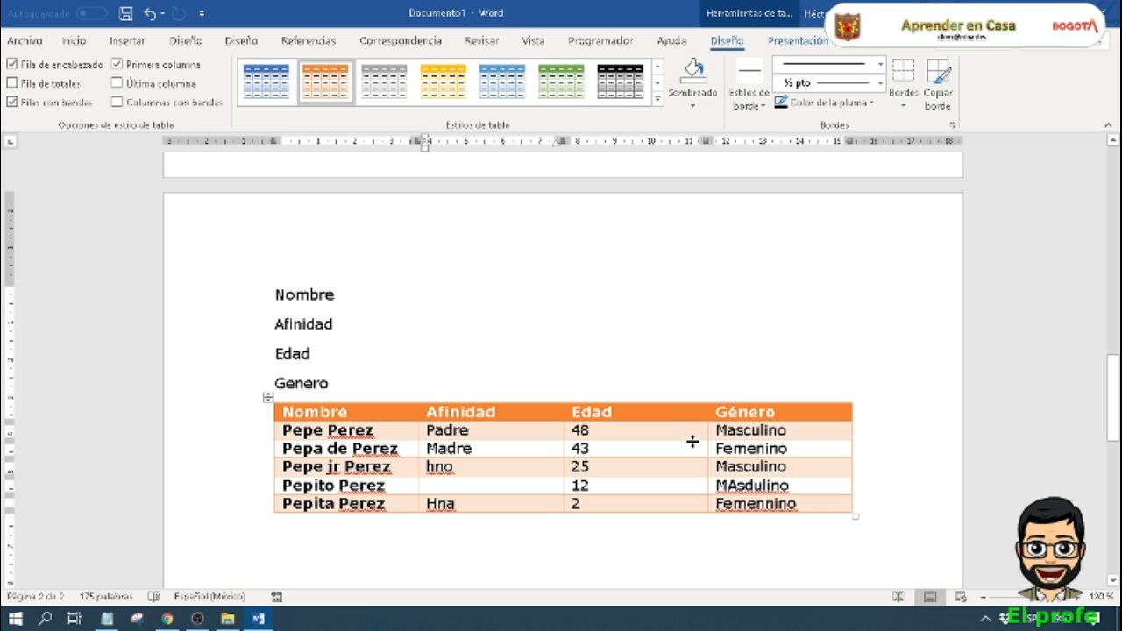
# Step: Try bold and a blue font colour in the orange table style's modification settings, and discard the changes
pyautogui.click(655, 102)
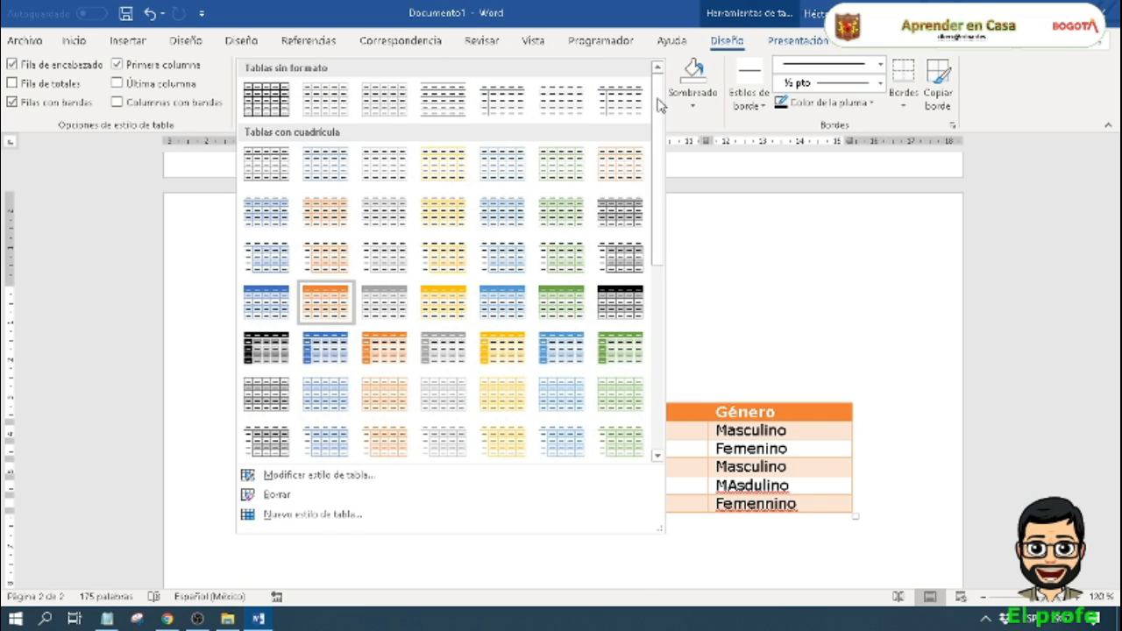
pyautogui.click(338, 477)
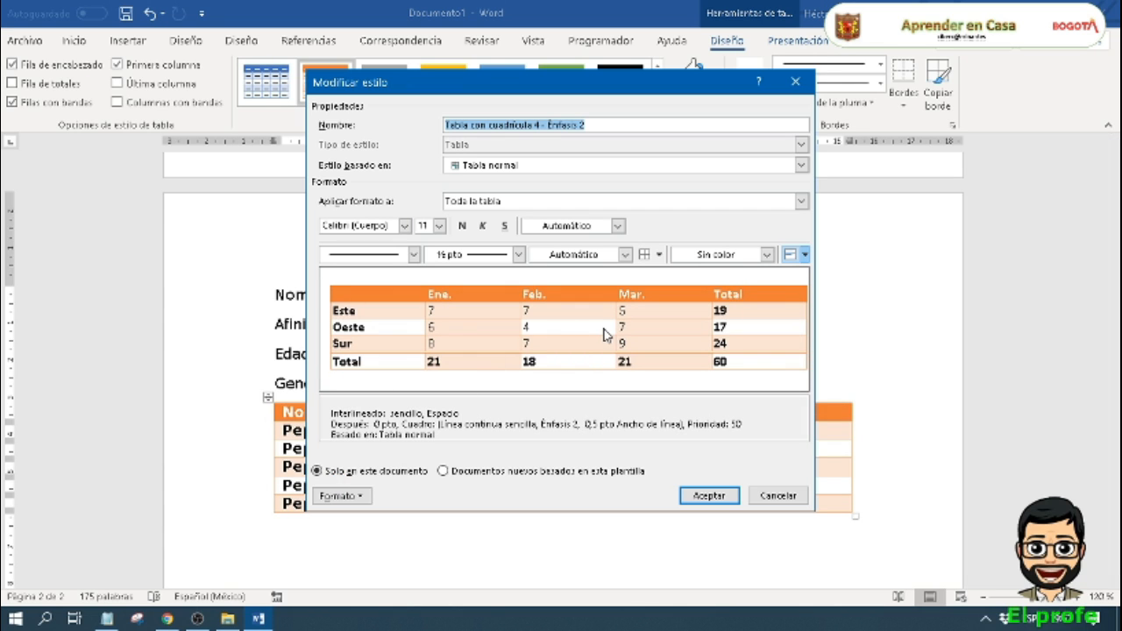
pyautogui.click(462, 226)
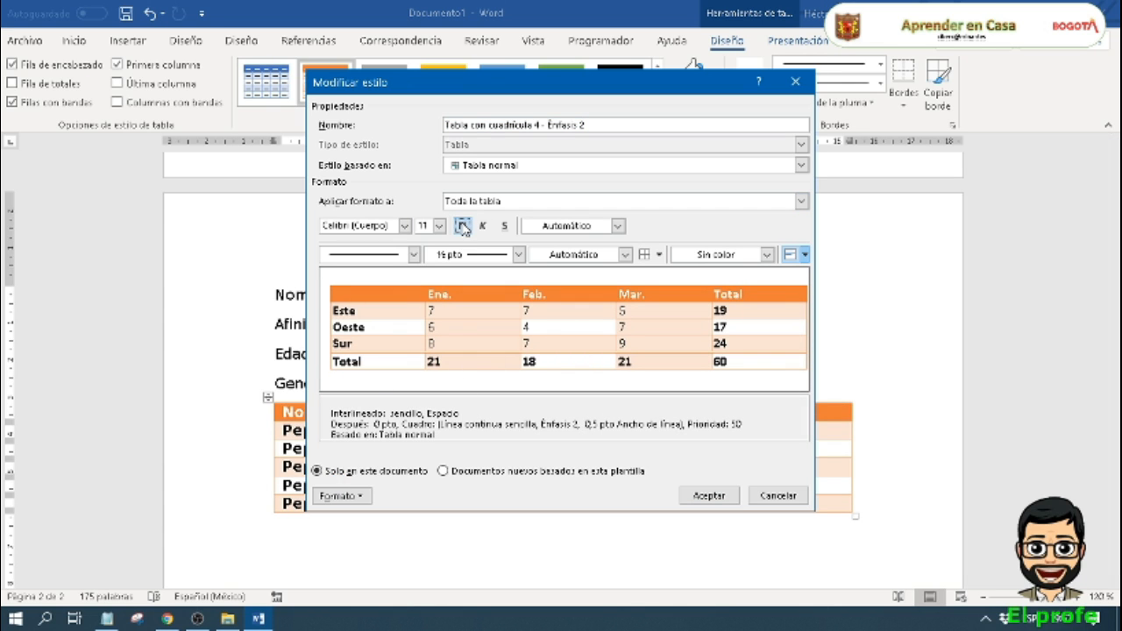
pyautogui.click(463, 226)
pyautogui.click(618, 226)
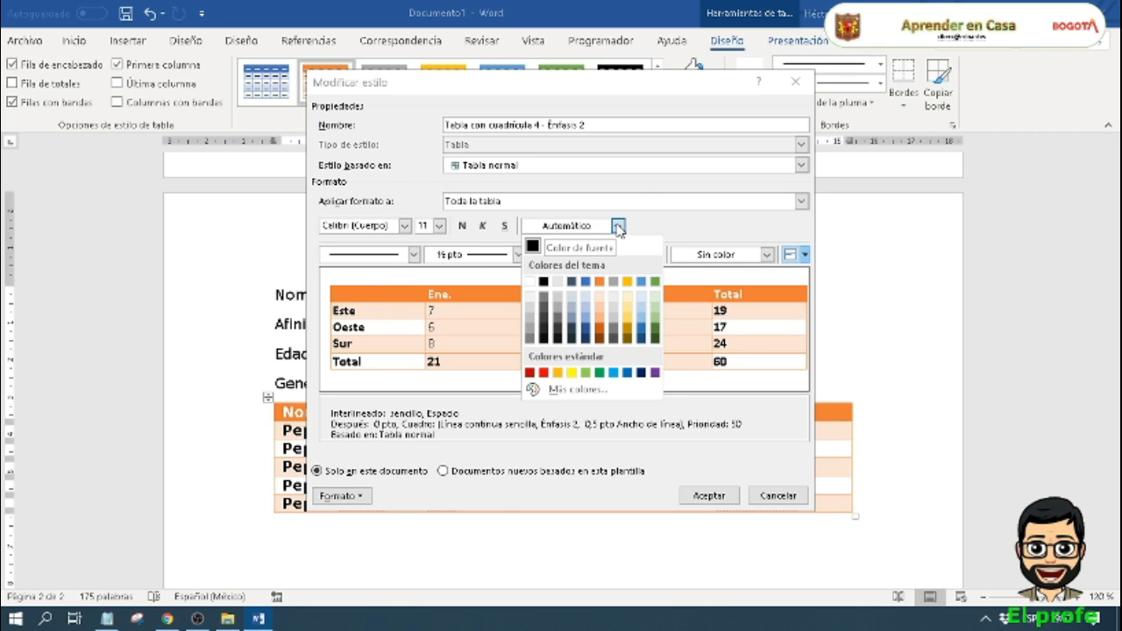
pyautogui.click(584, 282)
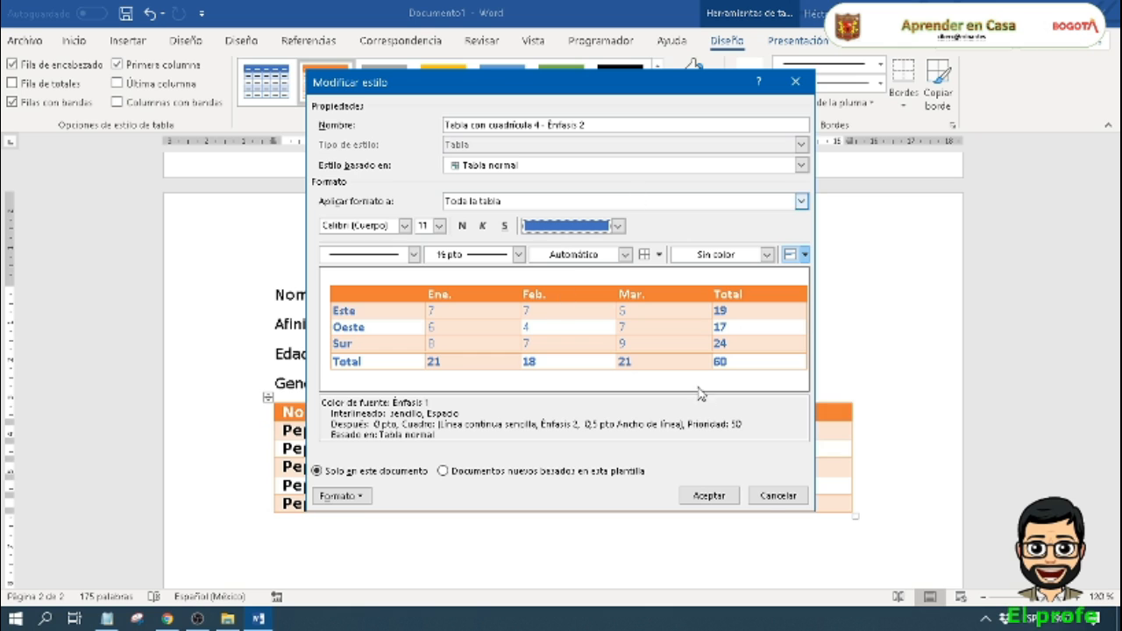
pyautogui.click(776, 496)
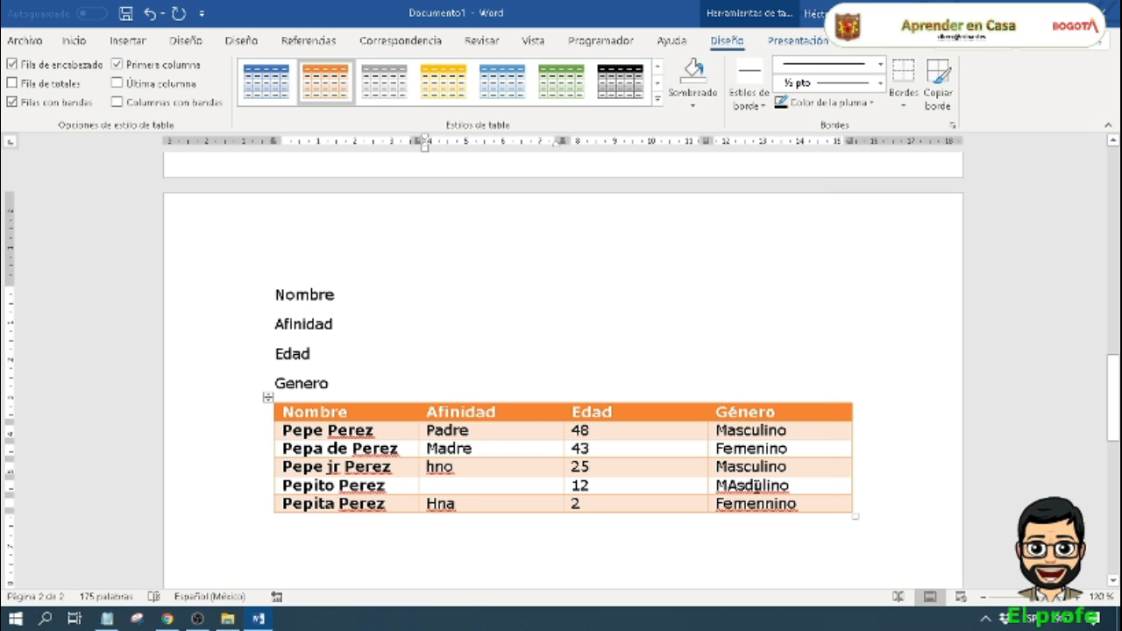
# Step: Undo the table styles applied to the family table, back to the plain black grid
pyautogui.click(657, 98)
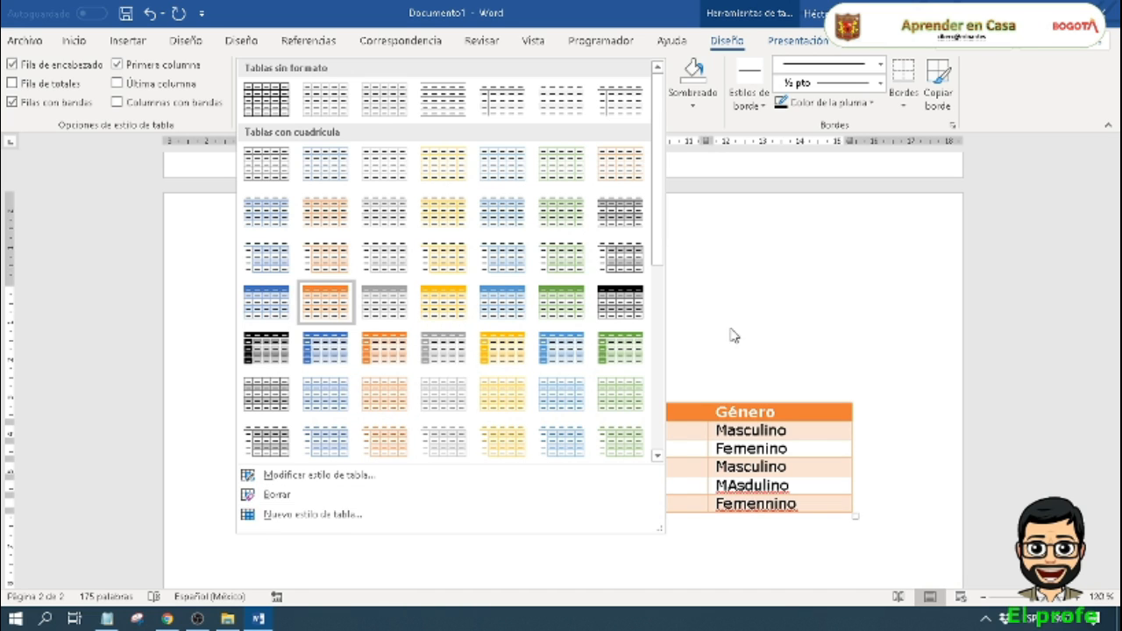
pyautogui.click(774, 256)
pyautogui.click(579, 485)
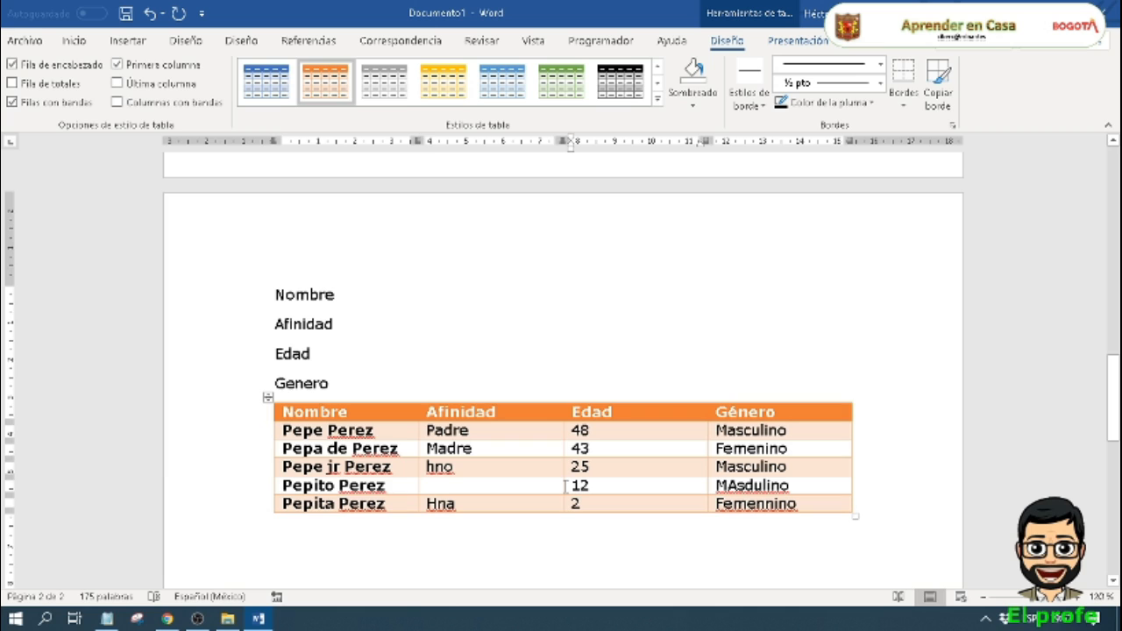
pyautogui.click(663, 450)
pyautogui.hotkey('ctrl', 'z')
pyautogui.hotkey('ctrl', 'z')
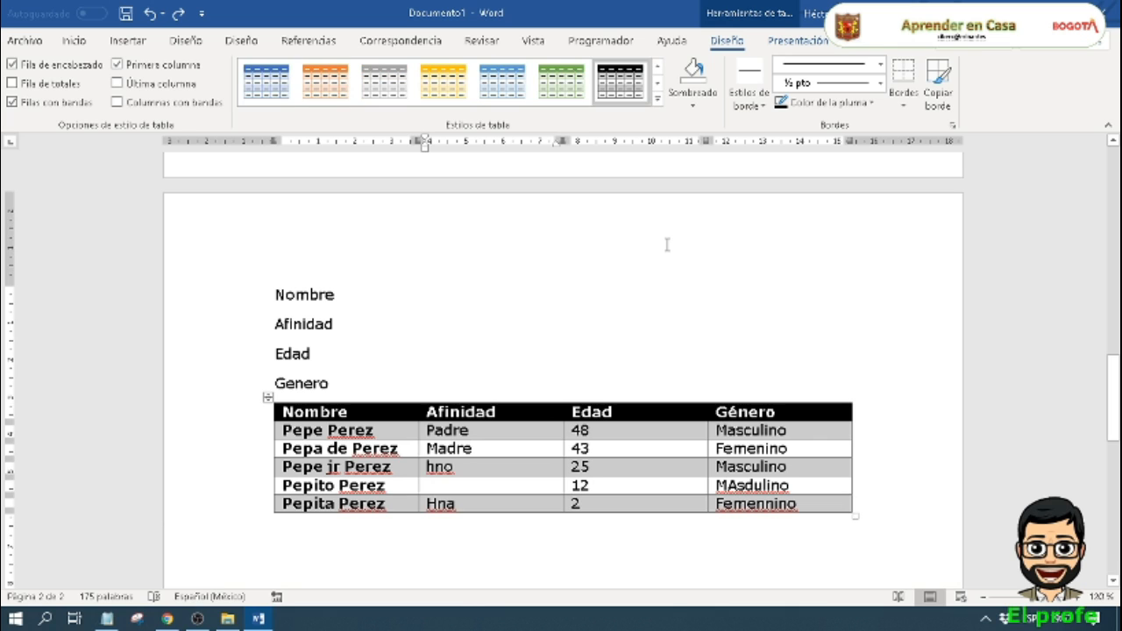
pyautogui.hotkey('ctrl', 'z')
pyautogui.click(652, 355)
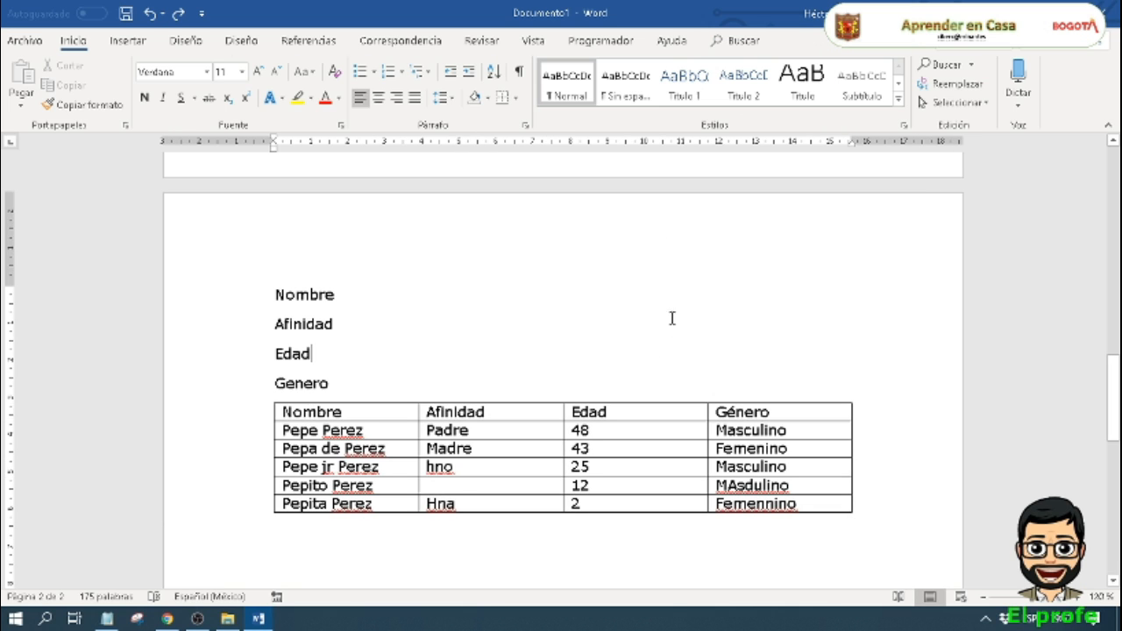
# Step: Shade the Edad cell containing 25 in grey
pyautogui.click(650, 467)
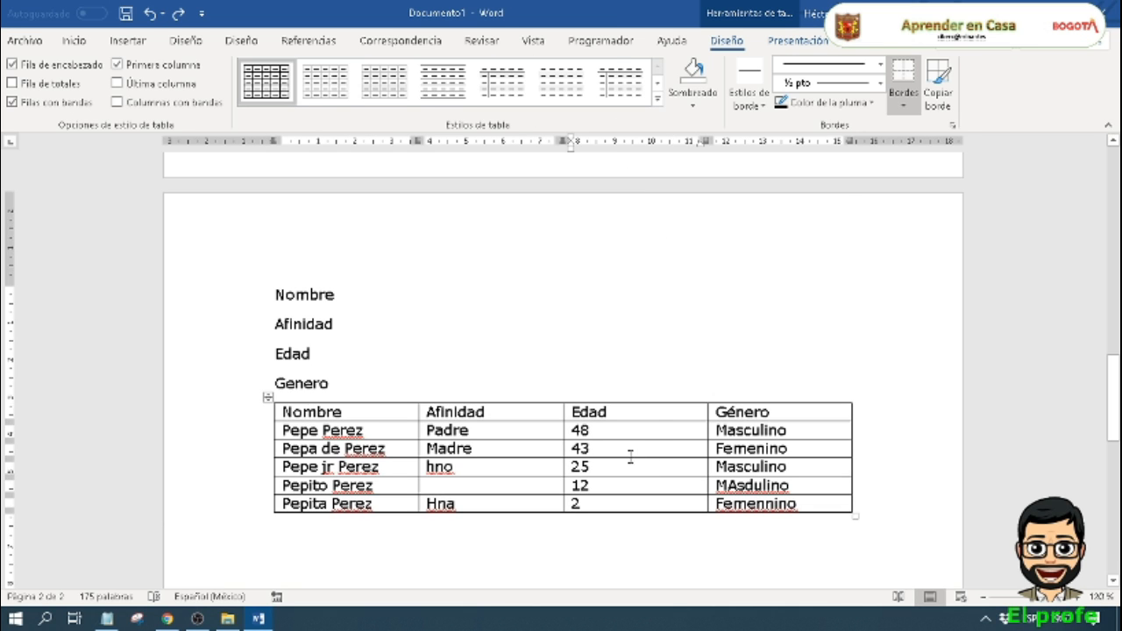
pyautogui.click(702, 107)
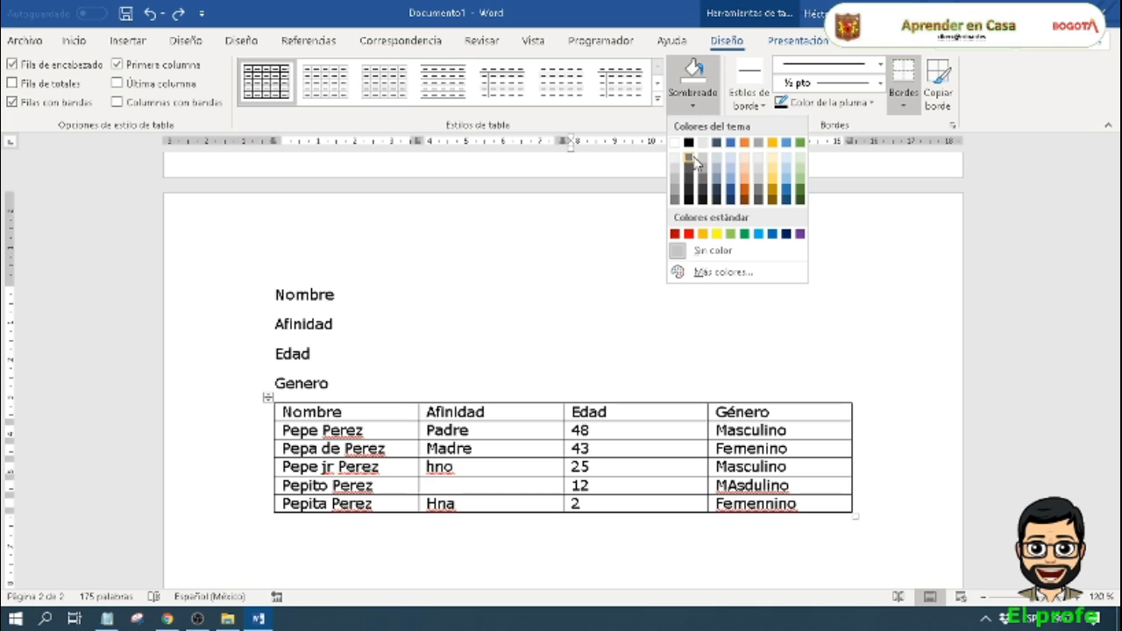
pyautogui.click(761, 174)
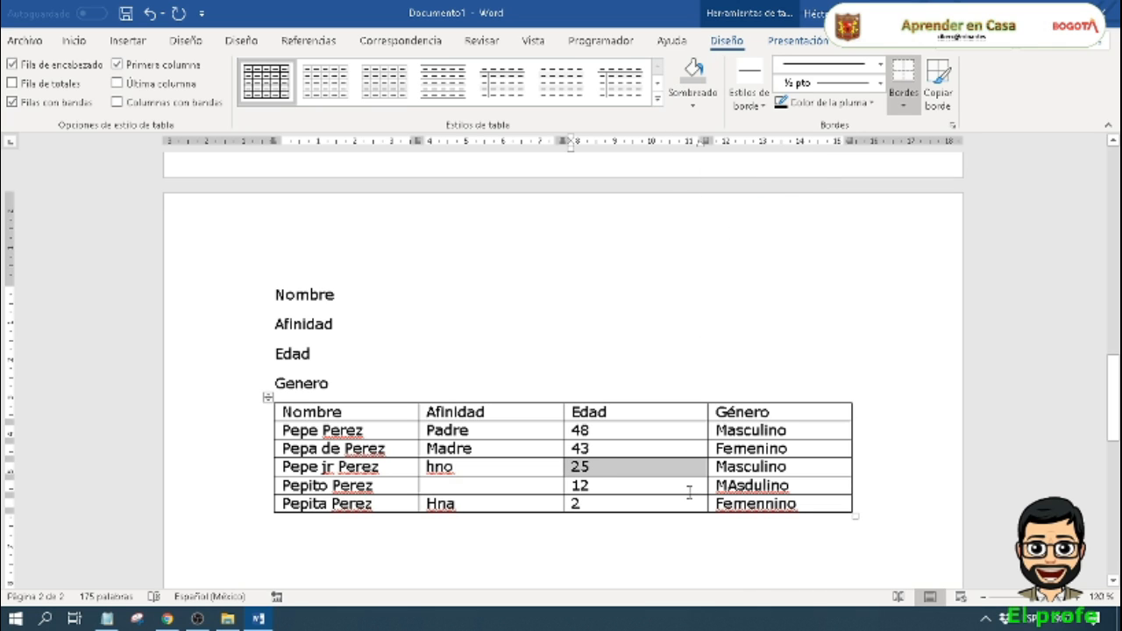
# Step: Shade the Nombre cell of the third record in standard yellow
pyautogui.click(769, 474)
pyautogui.click(495, 483)
pyautogui.click(365, 469)
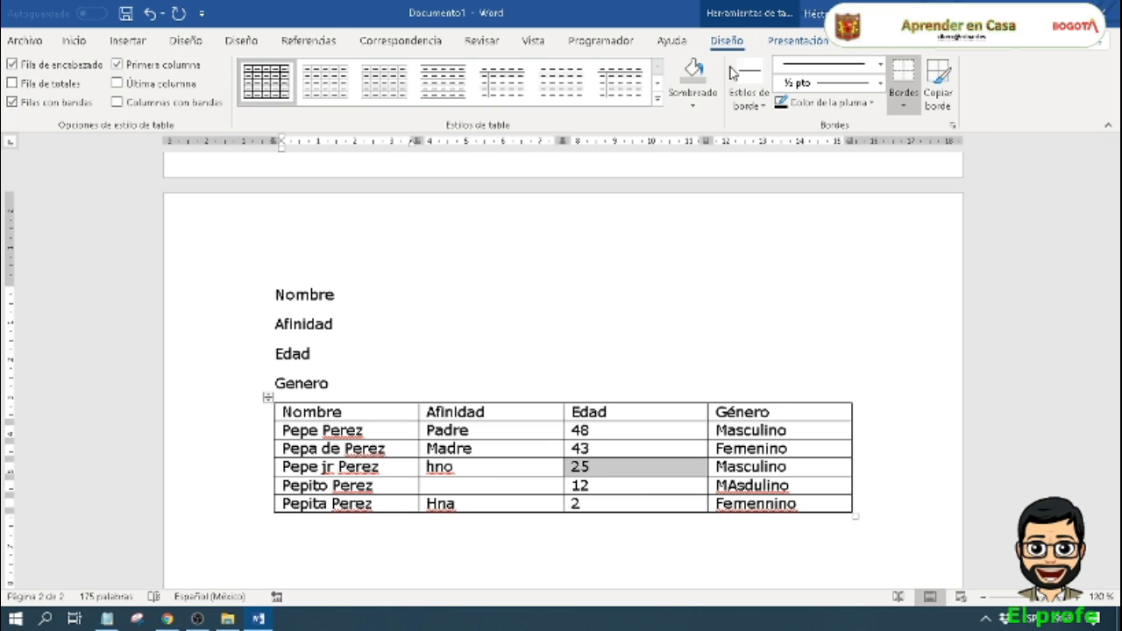
pyautogui.click(693, 105)
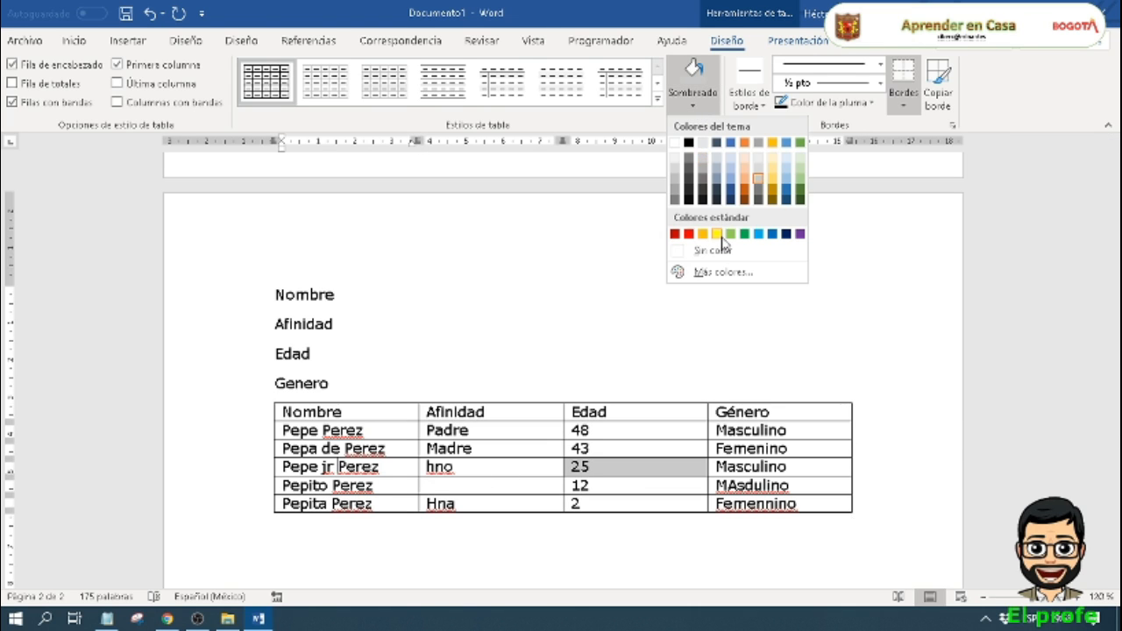
pyautogui.click(718, 232)
# Step: Shade the Género header cell in standard red
pyautogui.click(757, 417)
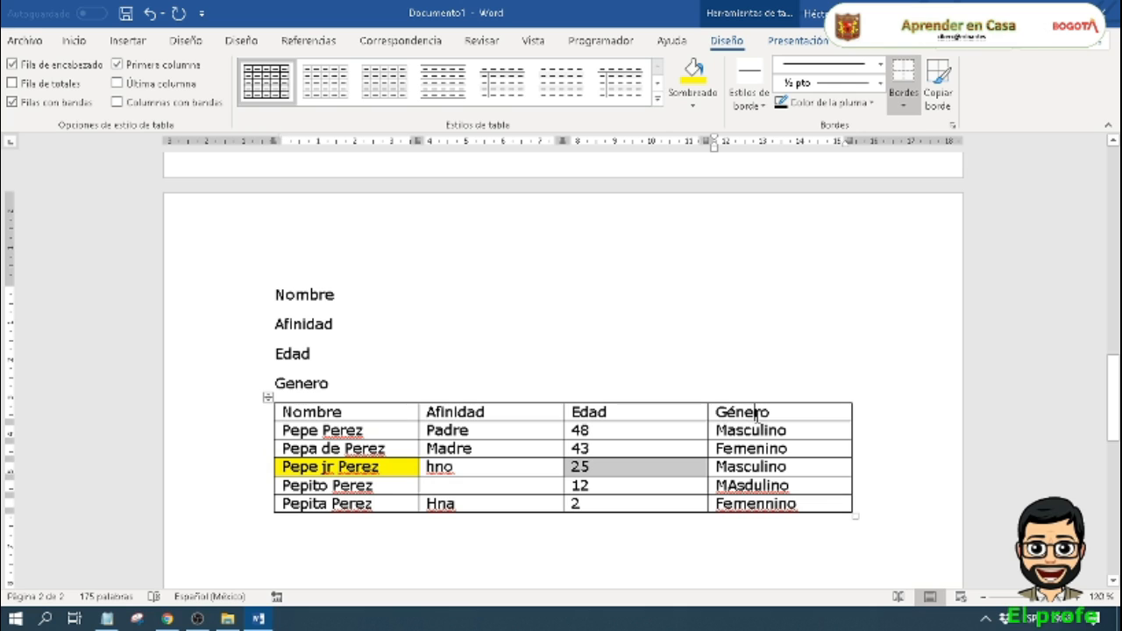
pyautogui.click(693, 105)
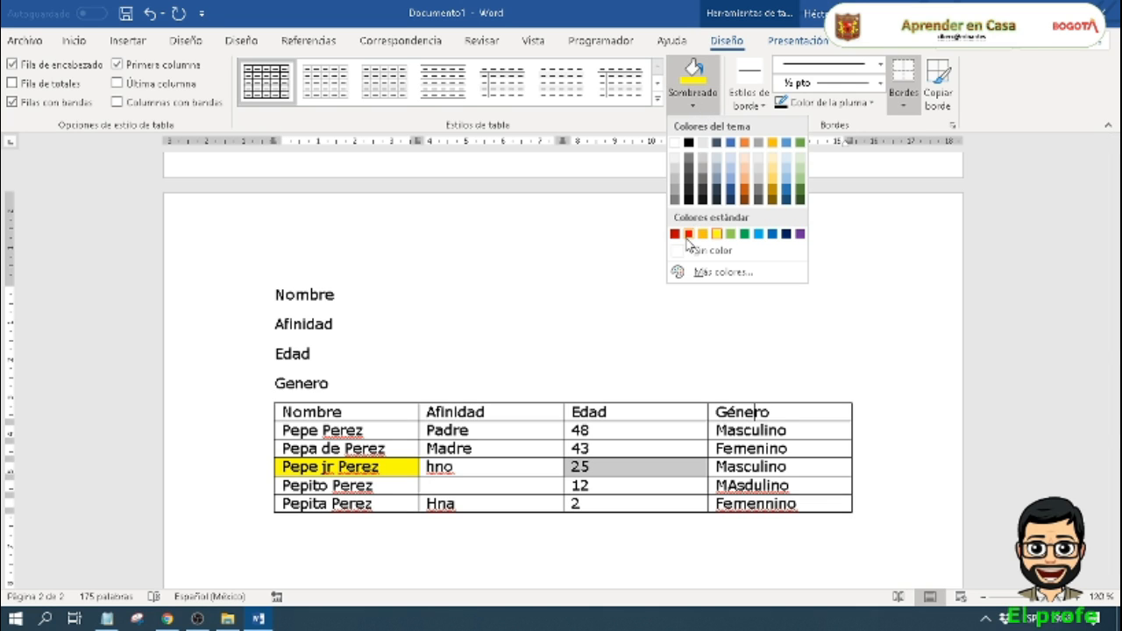
pyautogui.click(690, 233)
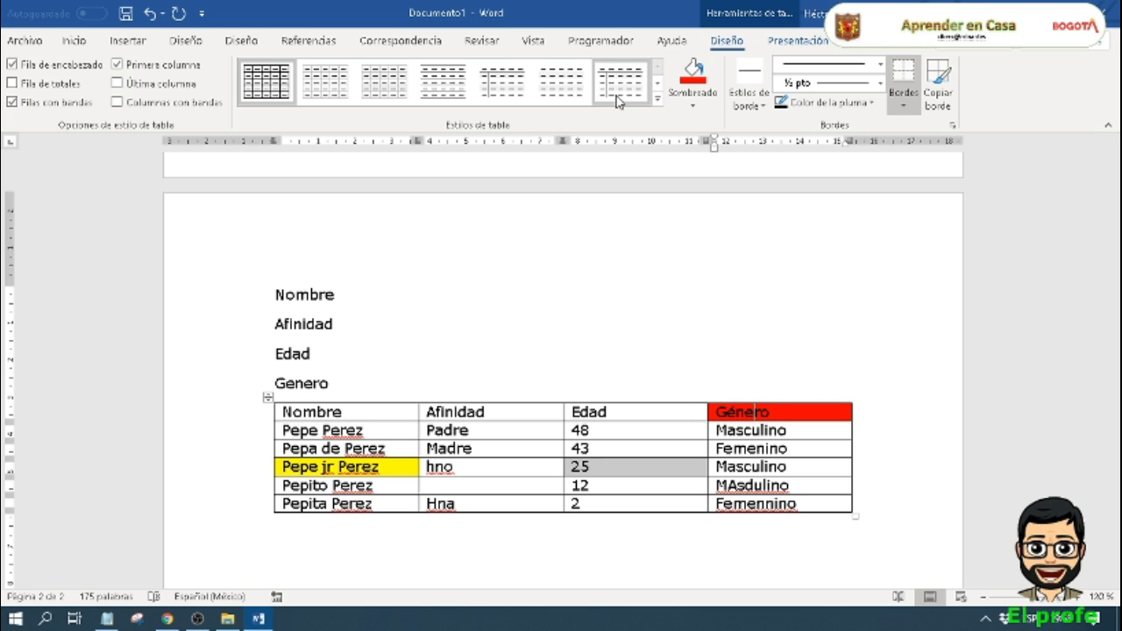
pyautogui.click(658, 99)
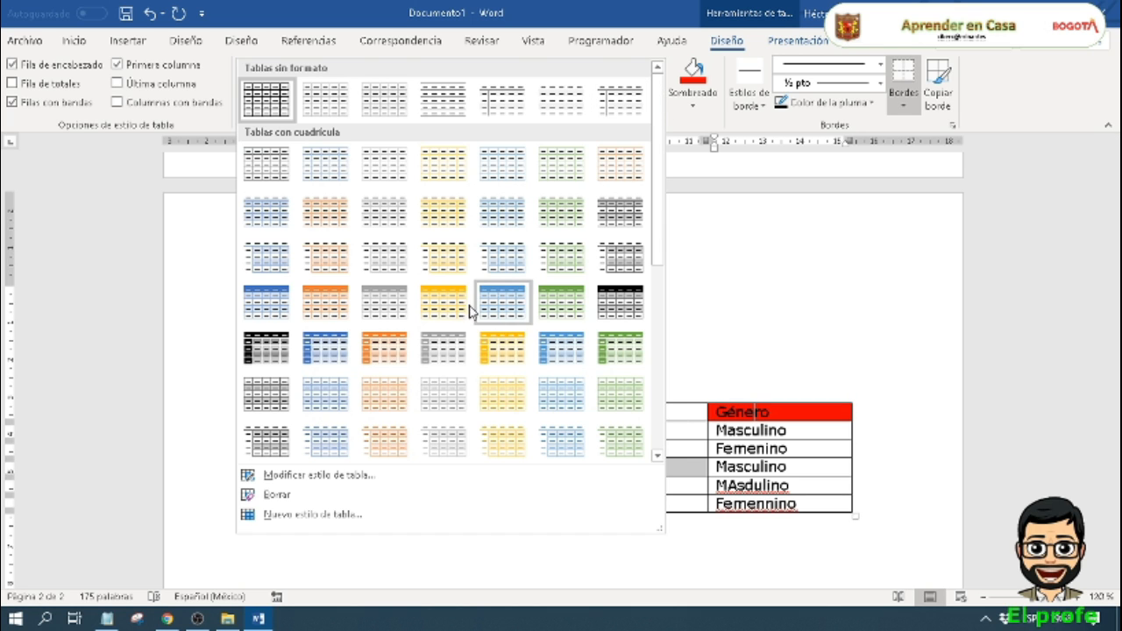
pyautogui.click(719, 126)
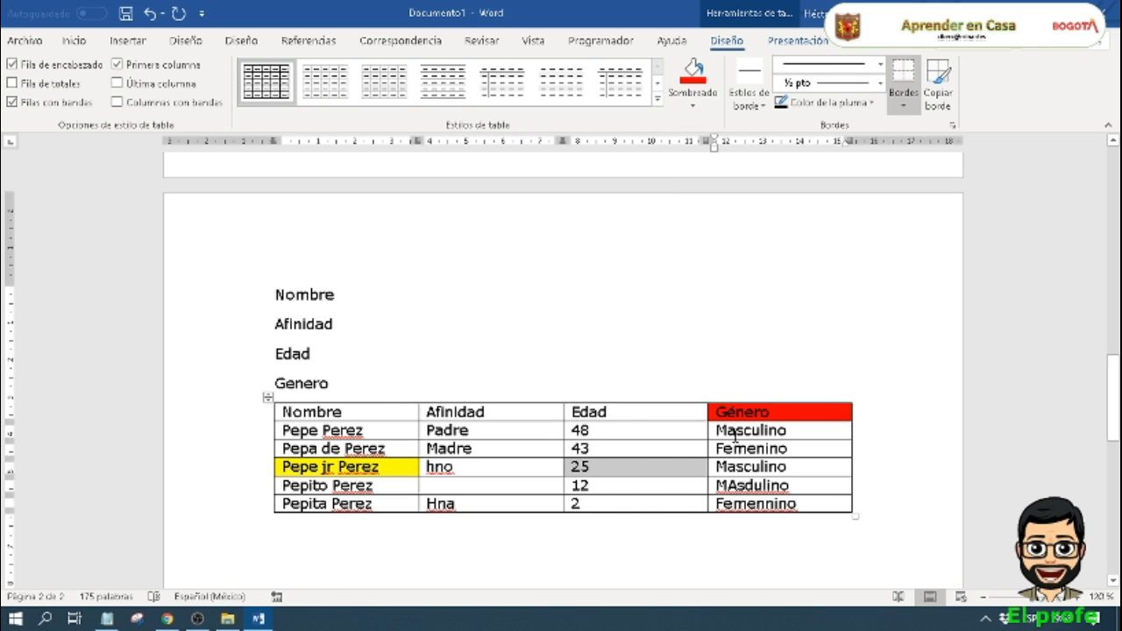
# Step: Undo the red, yellow and grey shading of the three individual cells
pyautogui.hotkey('ctrl', 'z')
pyautogui.hotkey('ctrl', 'z')
pyautogui.hotkey('ctrl', 'z')
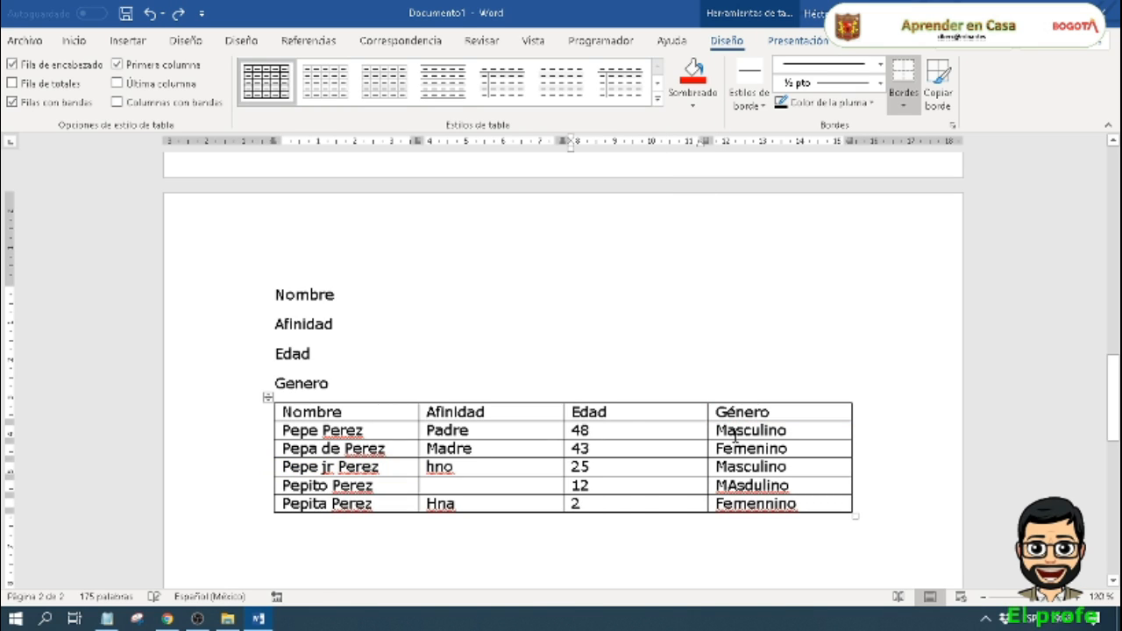
# Step: Shade the table's entire header row with the theme colour Gris claro, Fondo 2, Oscuro 90%
pyautogui.moveTo(780, 412); pyautogui.dragTo(363, 406)
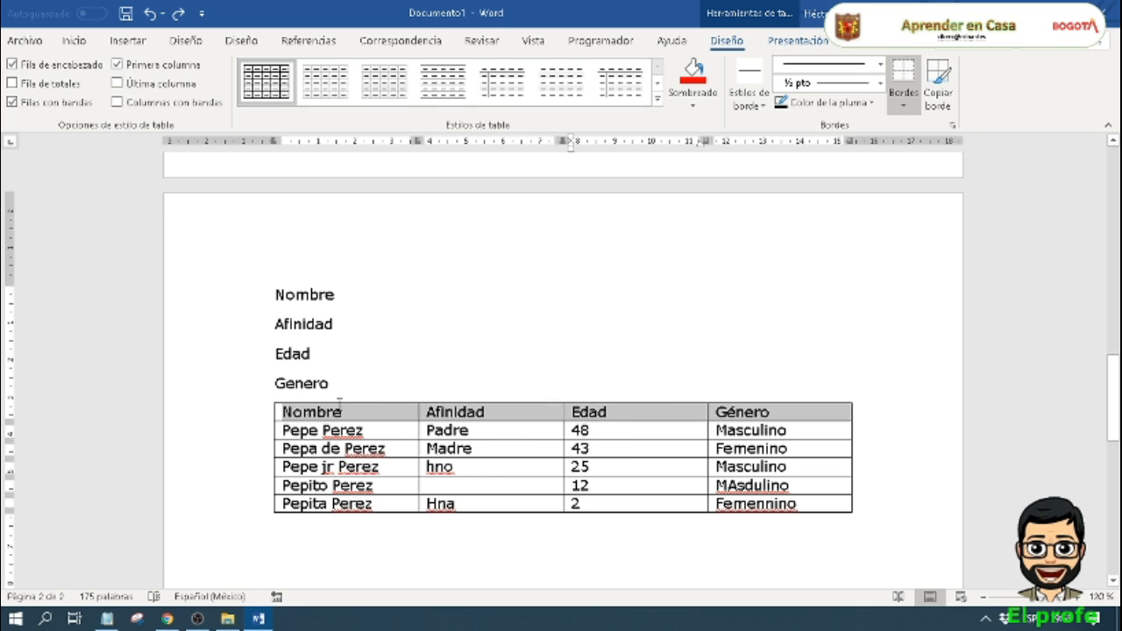
pyautogui.click(695, 95)
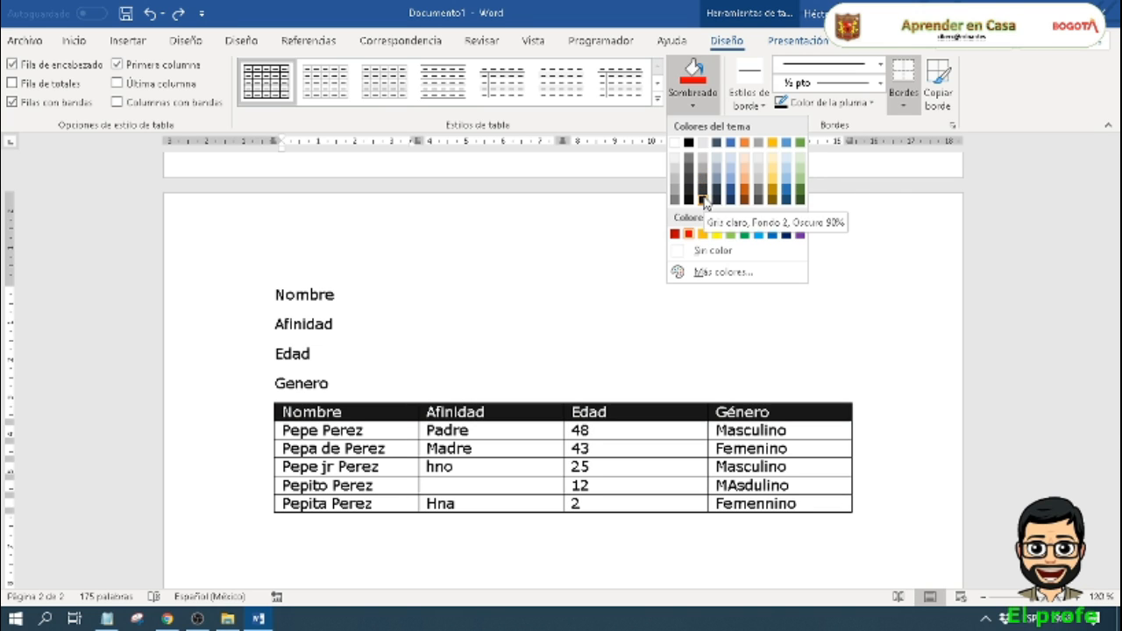
pyautogui.click(704, 197)
pyautogui.click(624, 416)
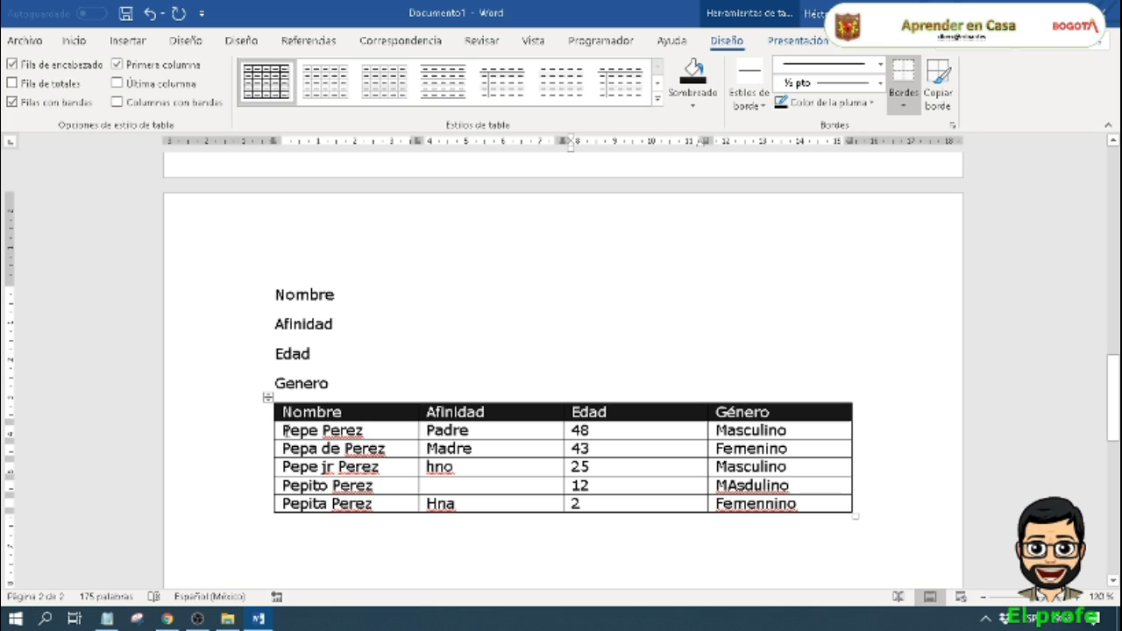
# Step: Shade all five record rows below the header in light blue
pyautogui.moveTo(286, 430); pyautogui.dragTo(743, 493)
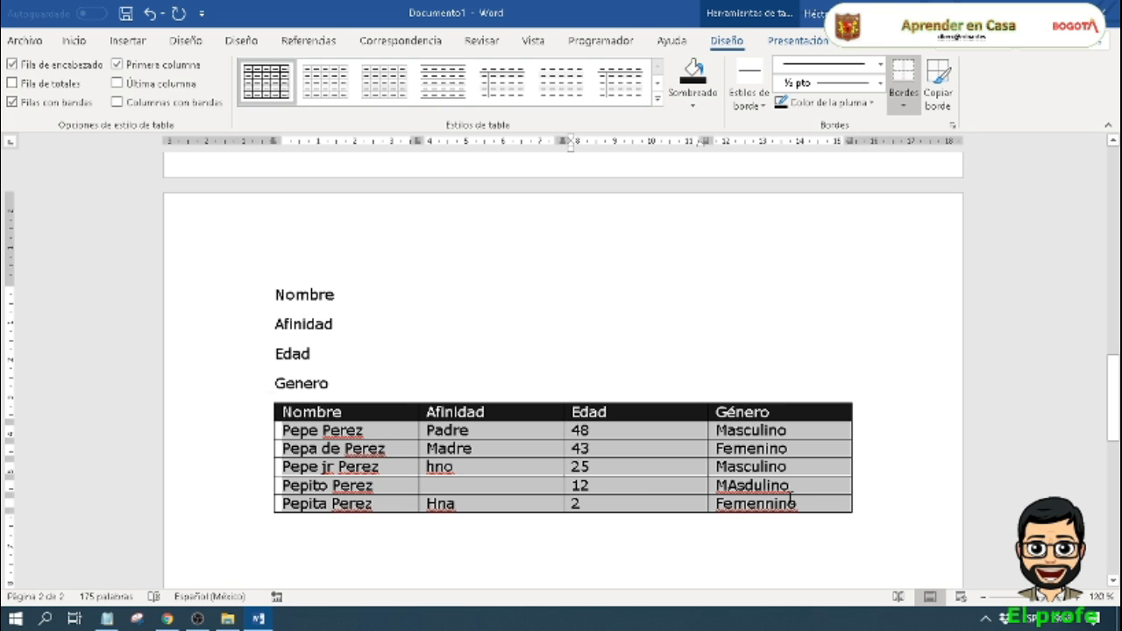
pyautogui.click(704, 101)
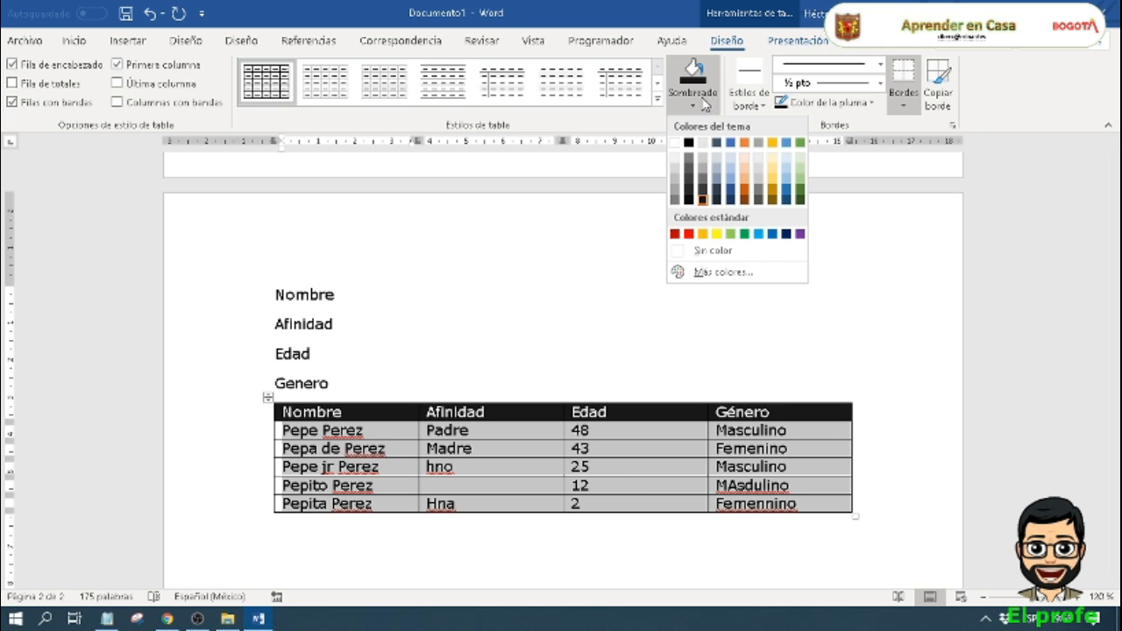
pyautogui.click(717, 168)
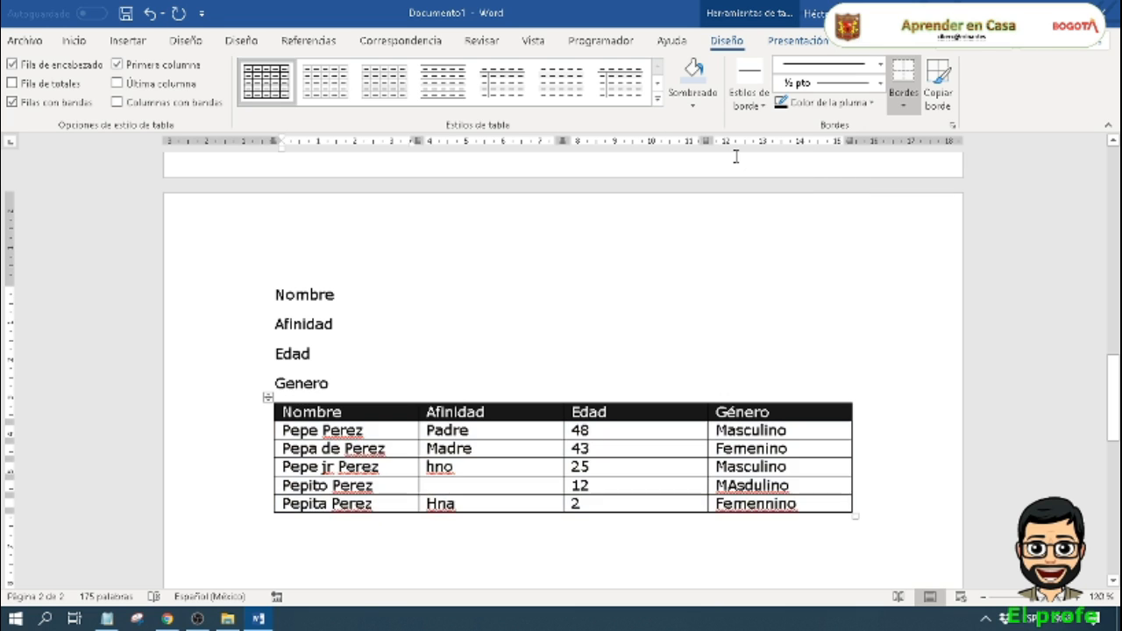
pyautogui.click(882, 479)
pyautogui.scroll(-2, 884, 479)
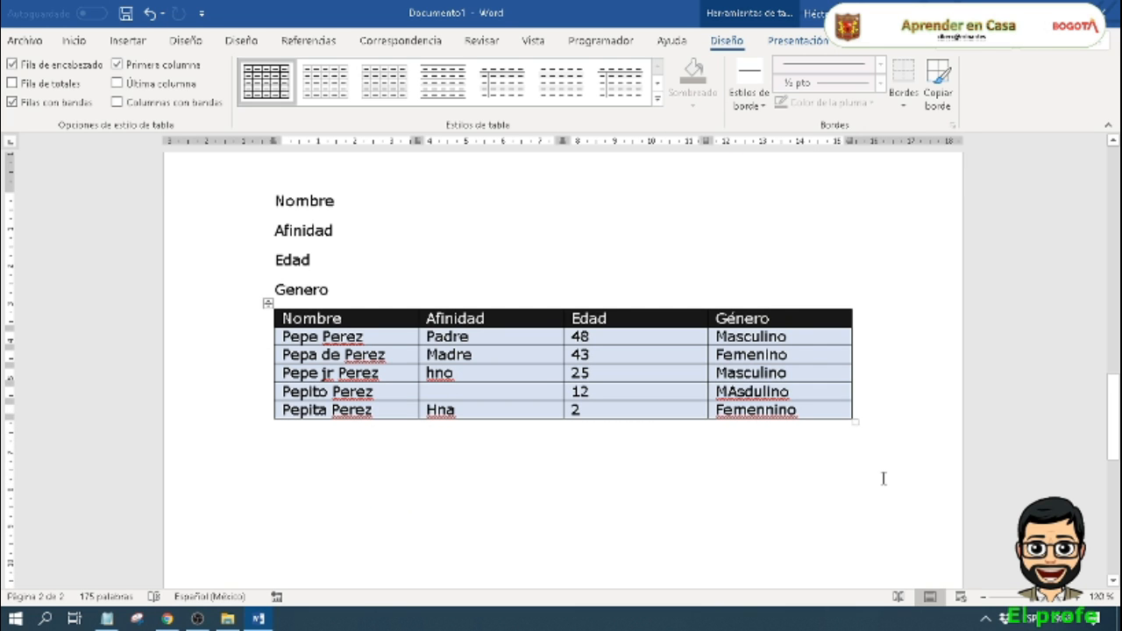
pyautogui.scroll(-1, 884, 479)
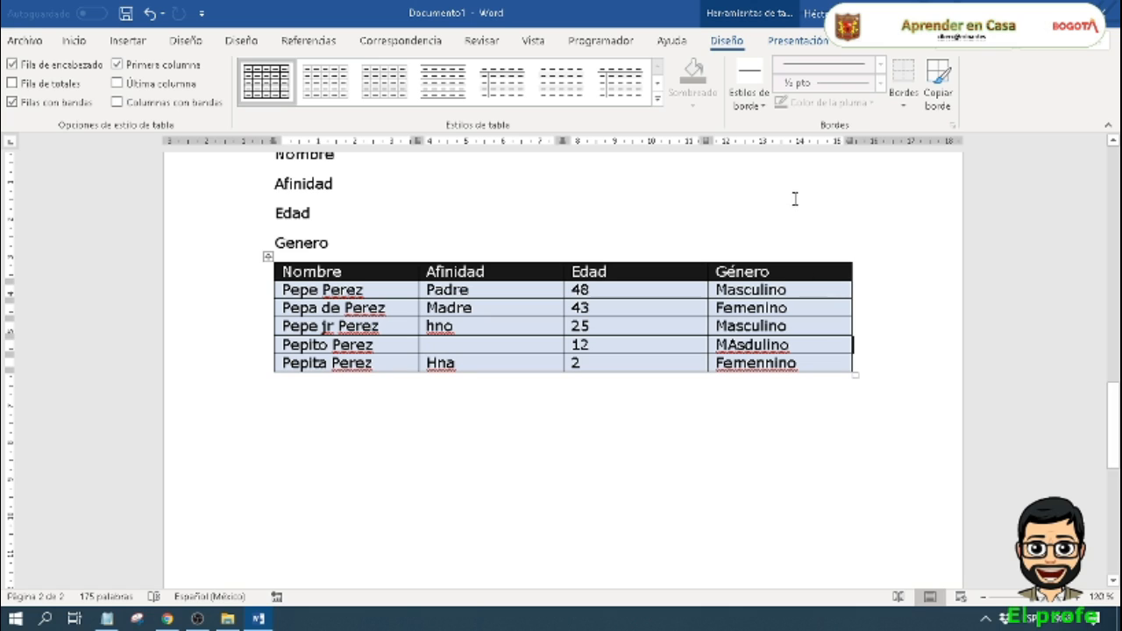
# Step: Choose a thick black border style and paint it along the vertical line between the Nombre and Afinidad columns
pyautogui.click(856, 329)
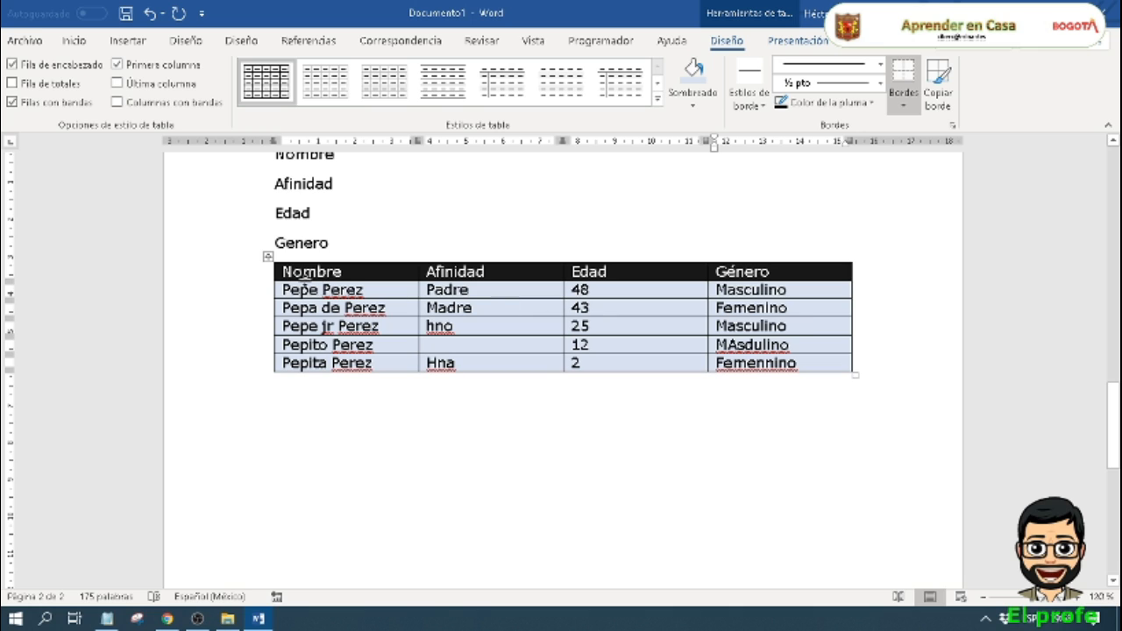
pyautogui.moveTo(287, 290); pyautogui.dragTo(765, 357)
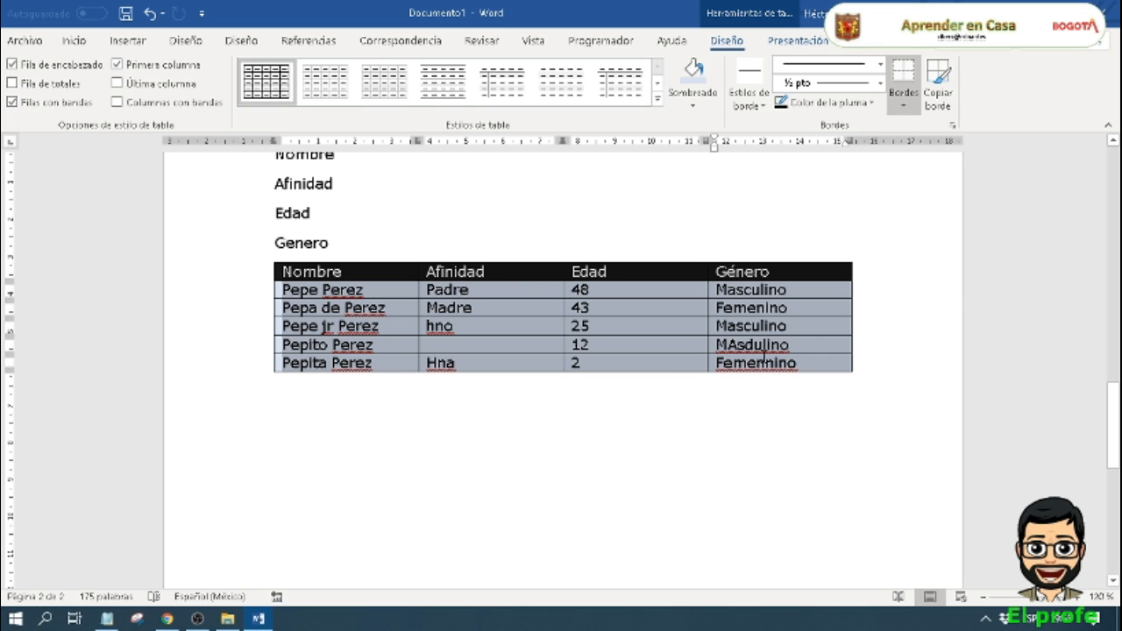
pyautogui.click(764, 106)
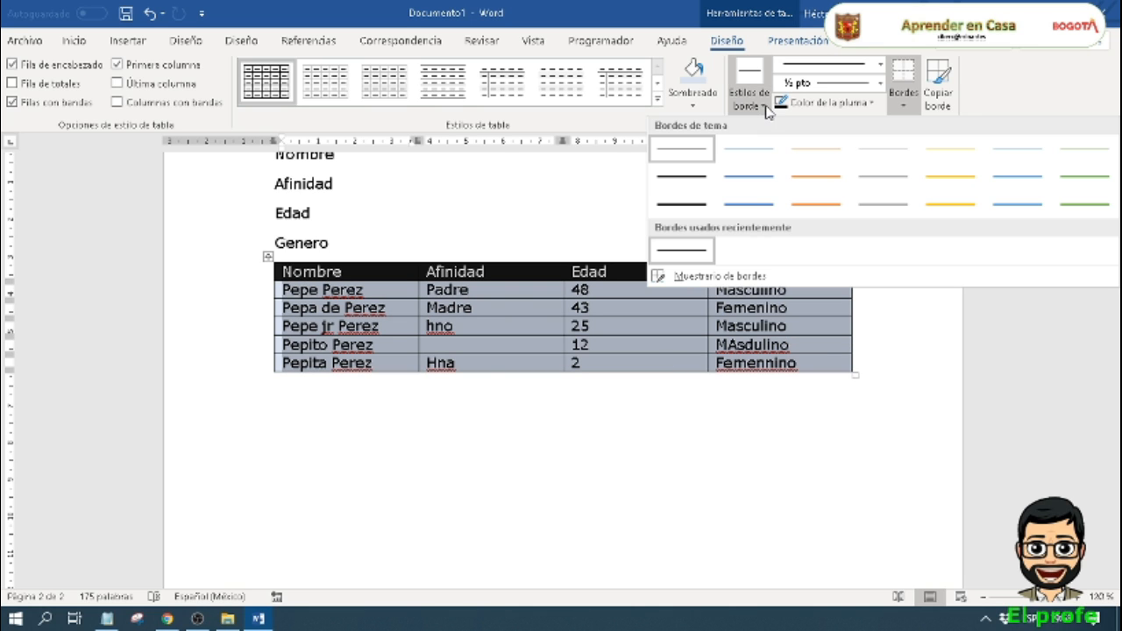
pyautogui.click(726, 213)
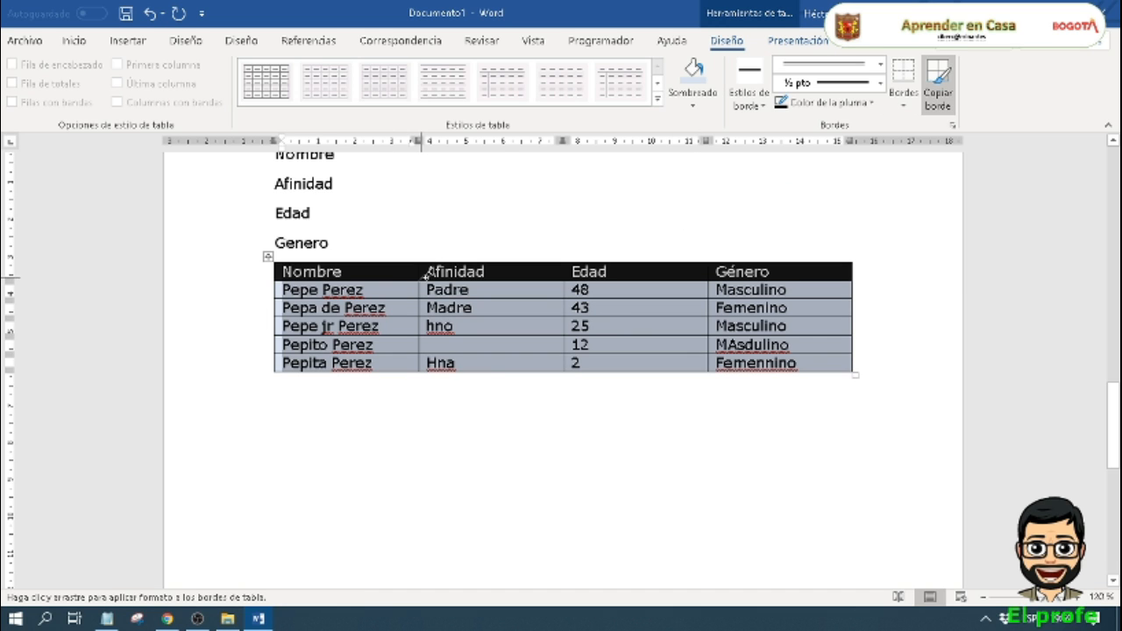
pyautogui.moveTo(425, 277); pyautogui.dragTo(421, 389)
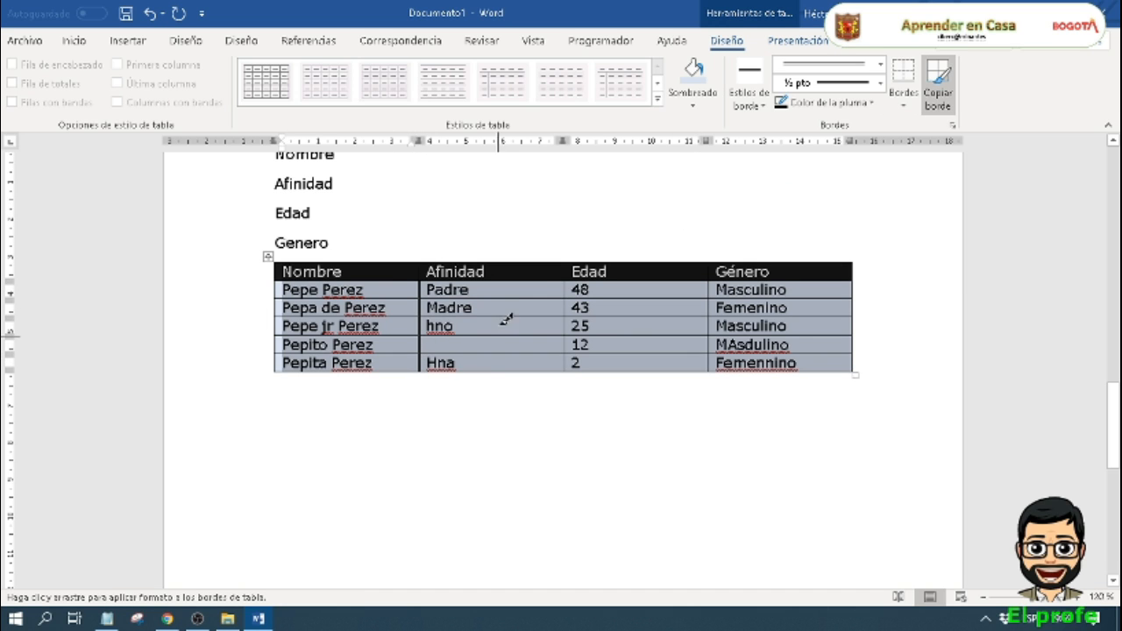
# Step: Paint the black border along the vertical lines between Afinidad and Edad and between Edad and Género, below the header
pyautogui.moveTo(565, 281); pyautogui.dragTo(563, 370)
pyautogui.moveTo(711, 280); pyautogui.dragTo(712, 362)
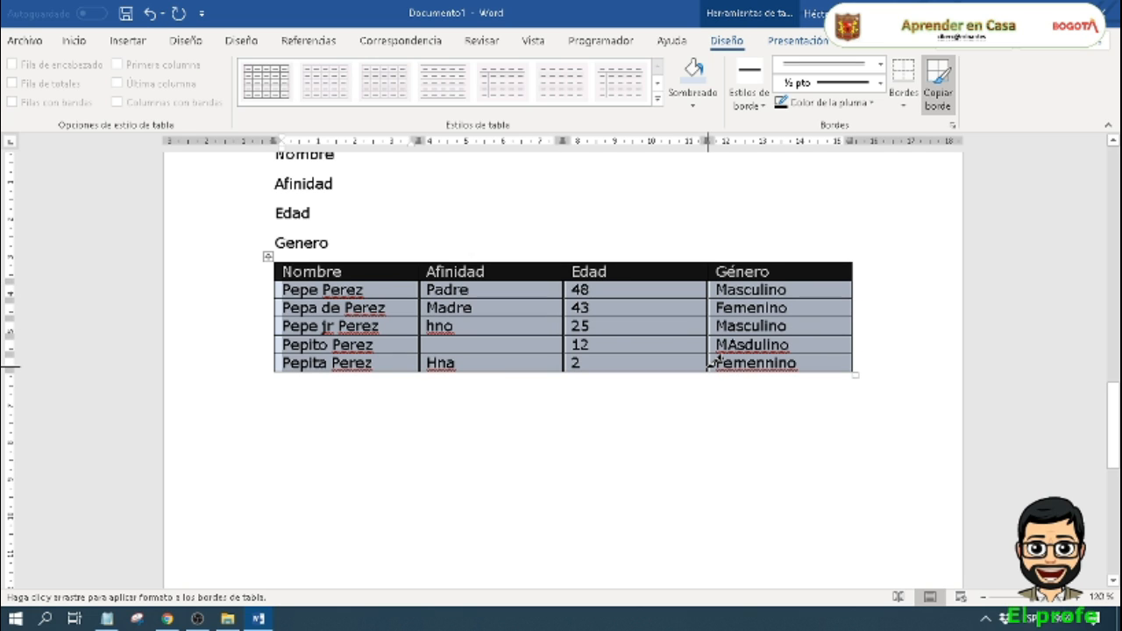
# Step: Choose an orange 1 ½ pt border style and paint it around the table's entire outer edge
pyautogui.click(761, 107)
pyautogui.click(815, 176)
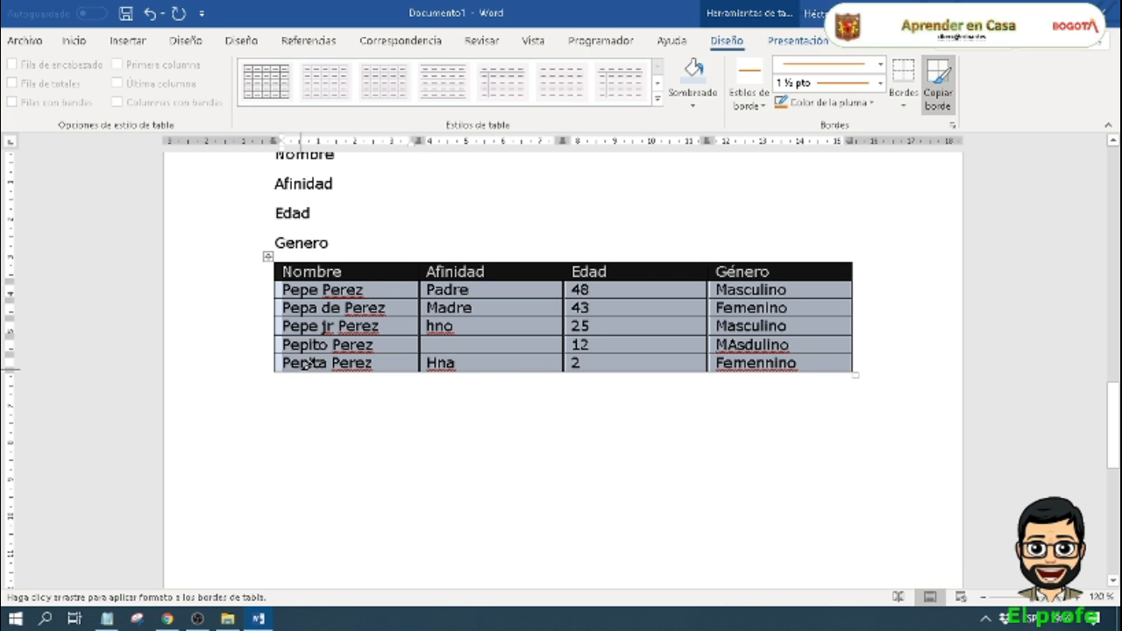
pyautogui.moveTo(338, 368)
pyautogui.mouseDown()
pyautogui.moveTo(846, 372)
pyautogui.moveTo(862, 328)
pyautogui.moveTo(862, 260)
pyautogui.moveTo(300, 254)
pyautogui.moveTo(272, 277)
pyautogui.moveTo(278, 256)
pyautogui.mouseUp()
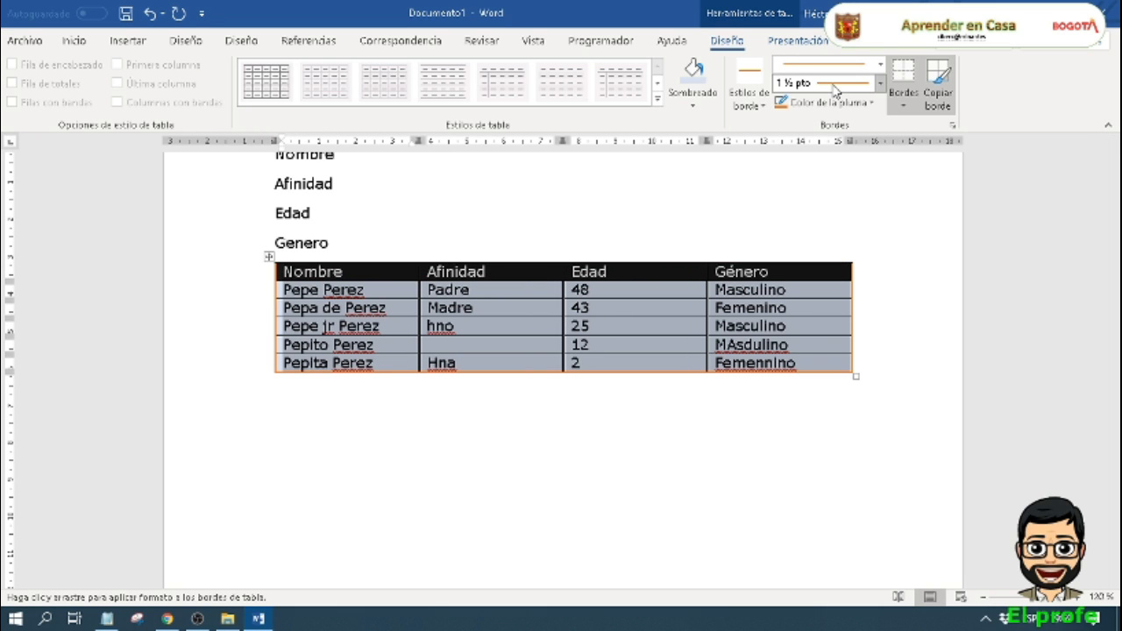
# Step: Paint 6 pt orange borders beneath the Género cells of the first and third records
pyautogui.click(882, 83)
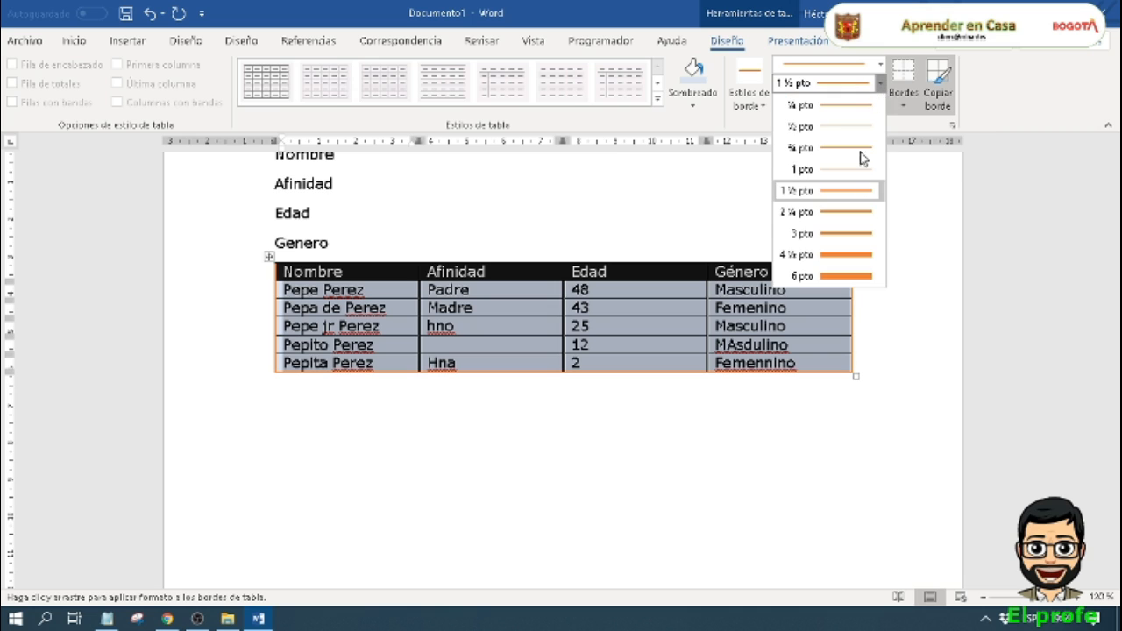
pyautogui.click(844, 274)
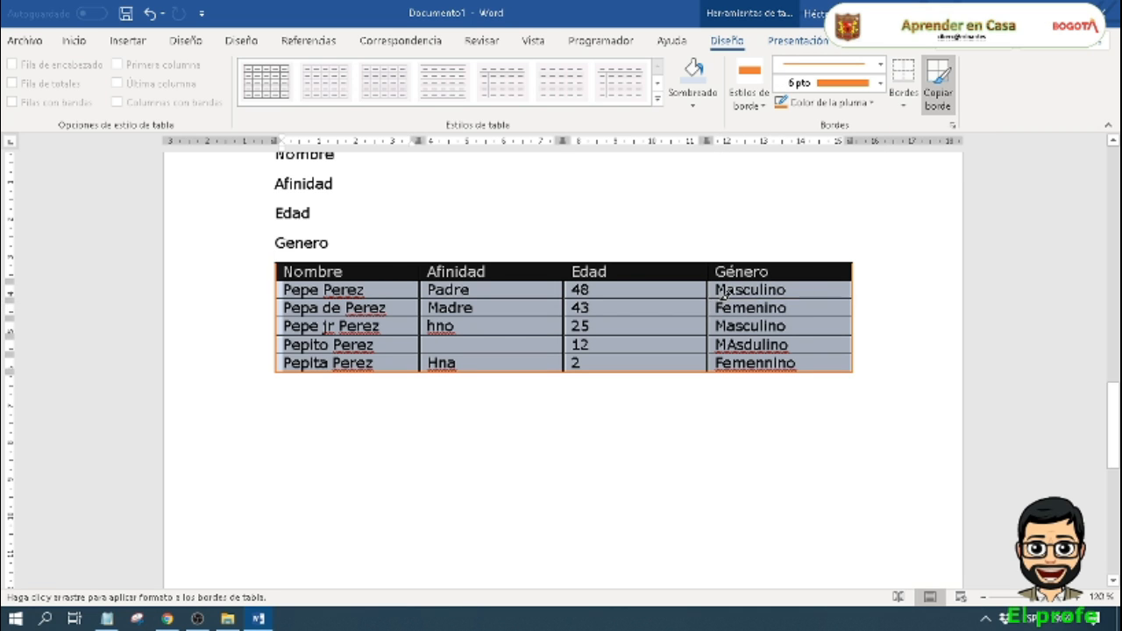
pyautogui.click(725, 299)
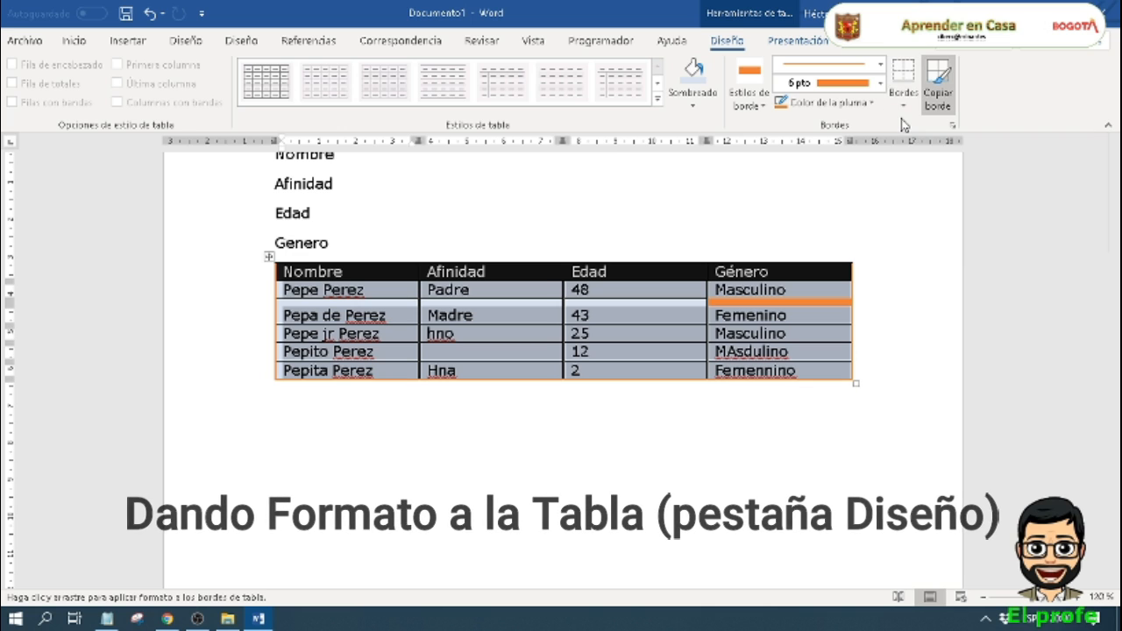
pyautogui.click(939, 105)
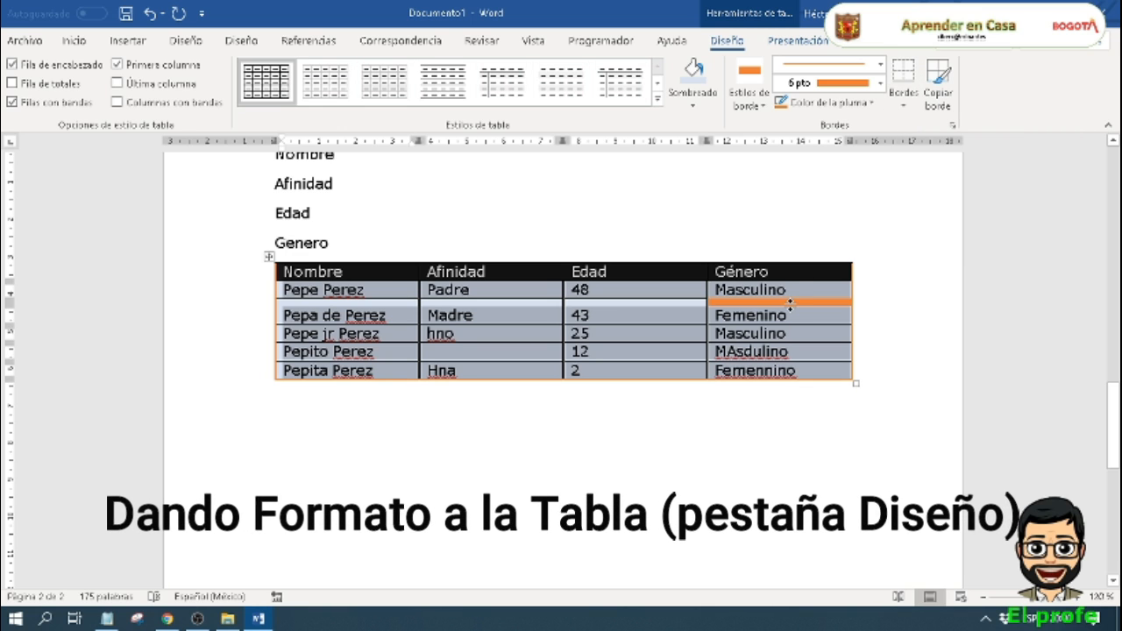
pyautogui.click(945, 74)
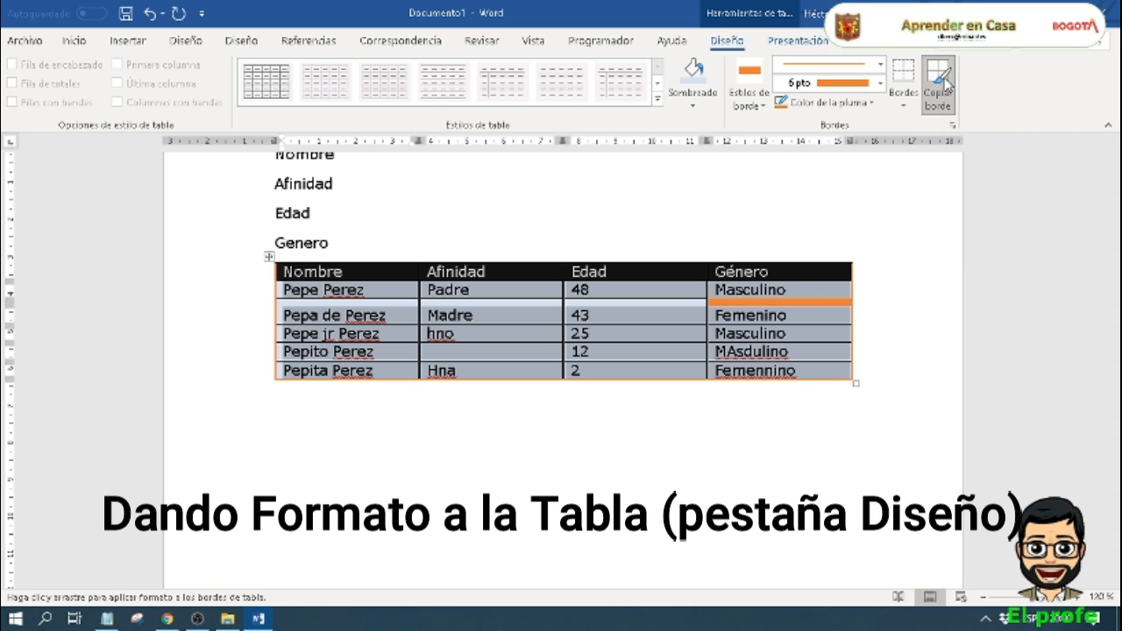
pyautogui.click(823, 341)
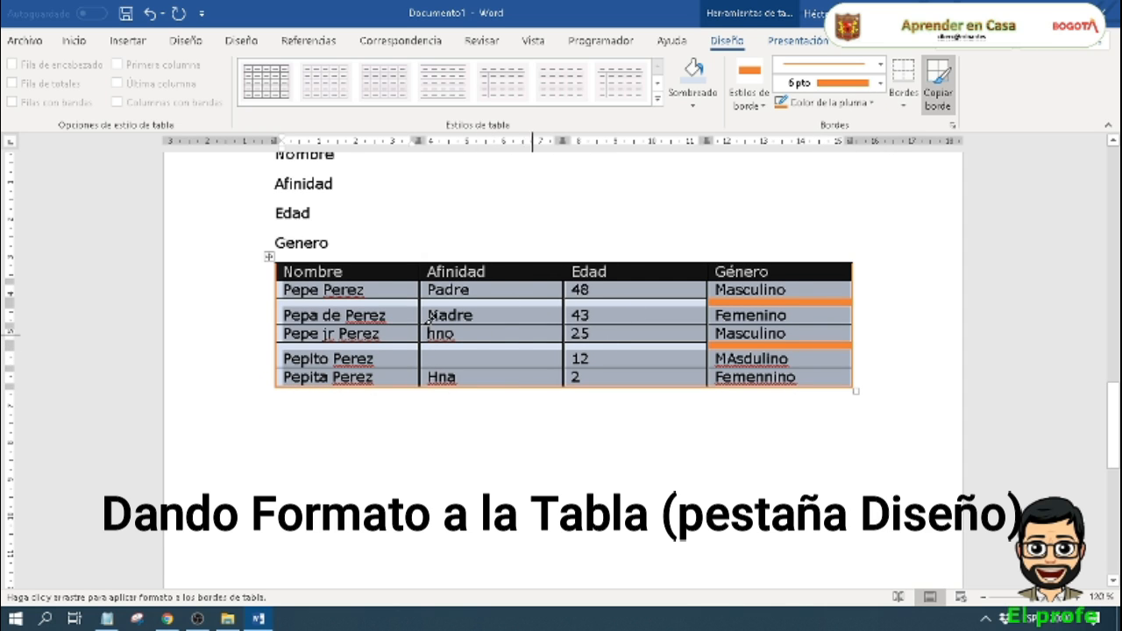
pyautogui.press('Escape')
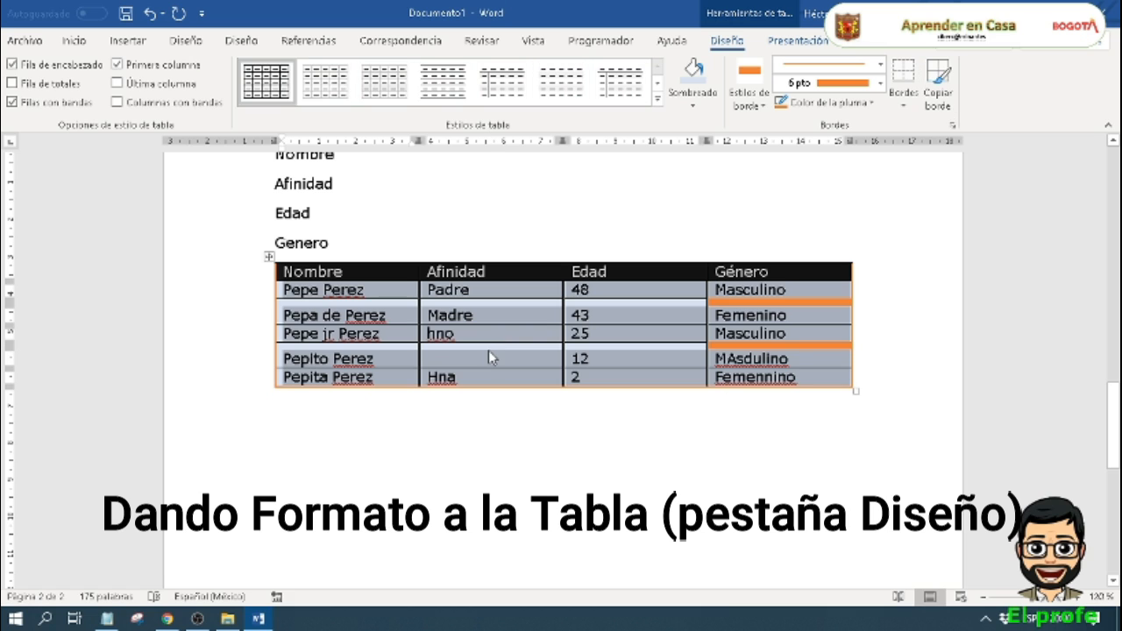
# Step: Undo the two 6 pt orange borders in the Género column
pyautogui.click(636, 345)
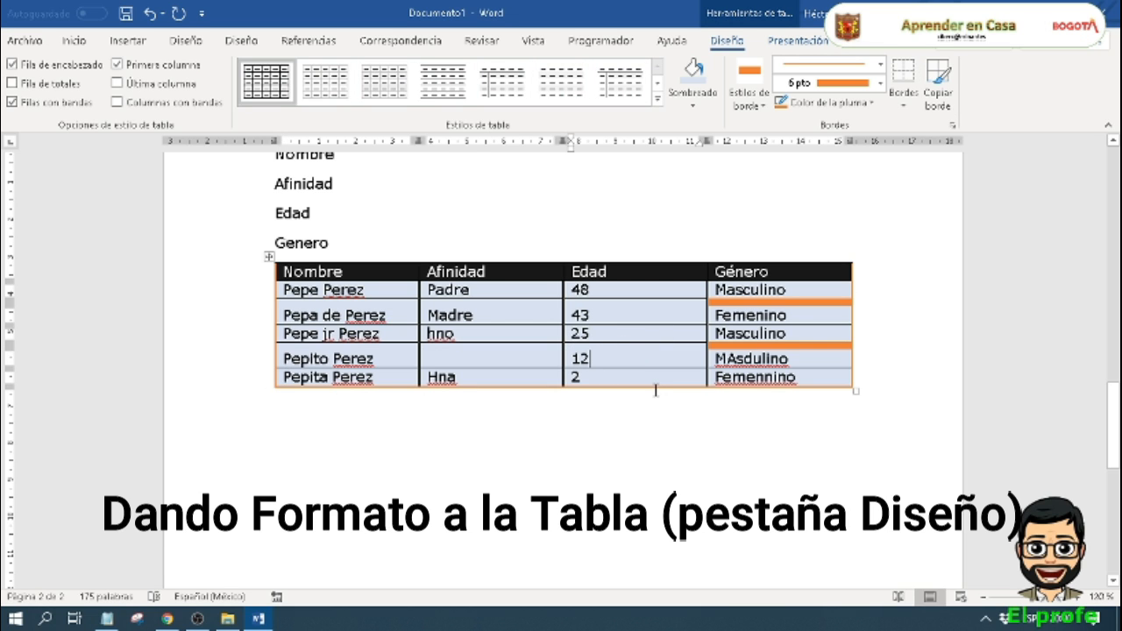
pyautogui.hotkey('ctrl', 'z')
pyautogui.hotkey('ctrl', 'z')
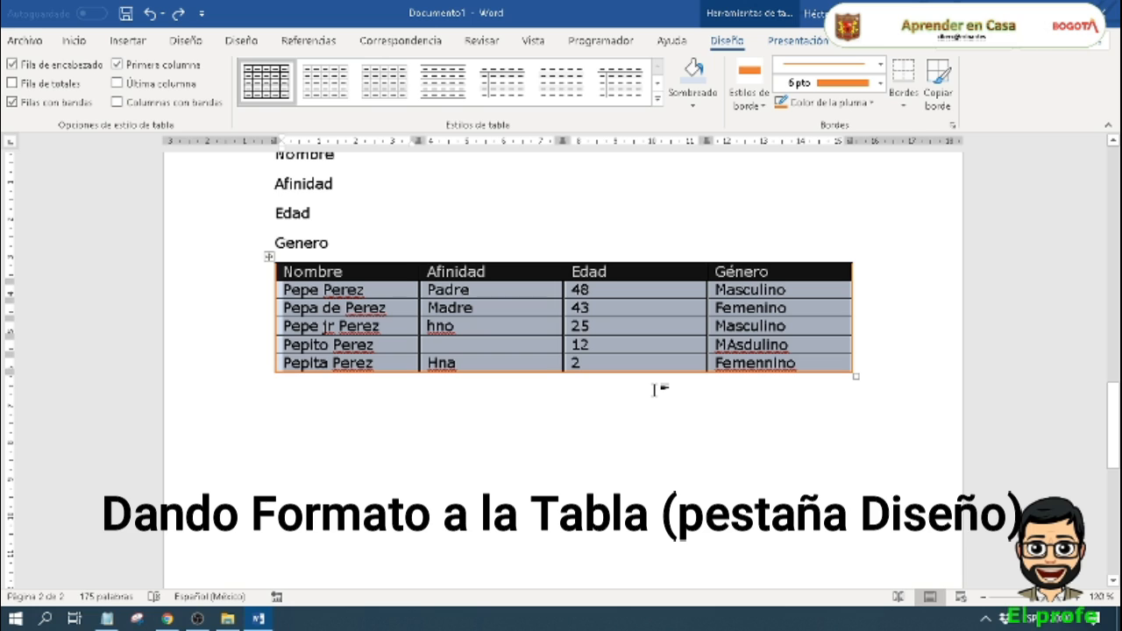
pyautogui.click(686, 344)
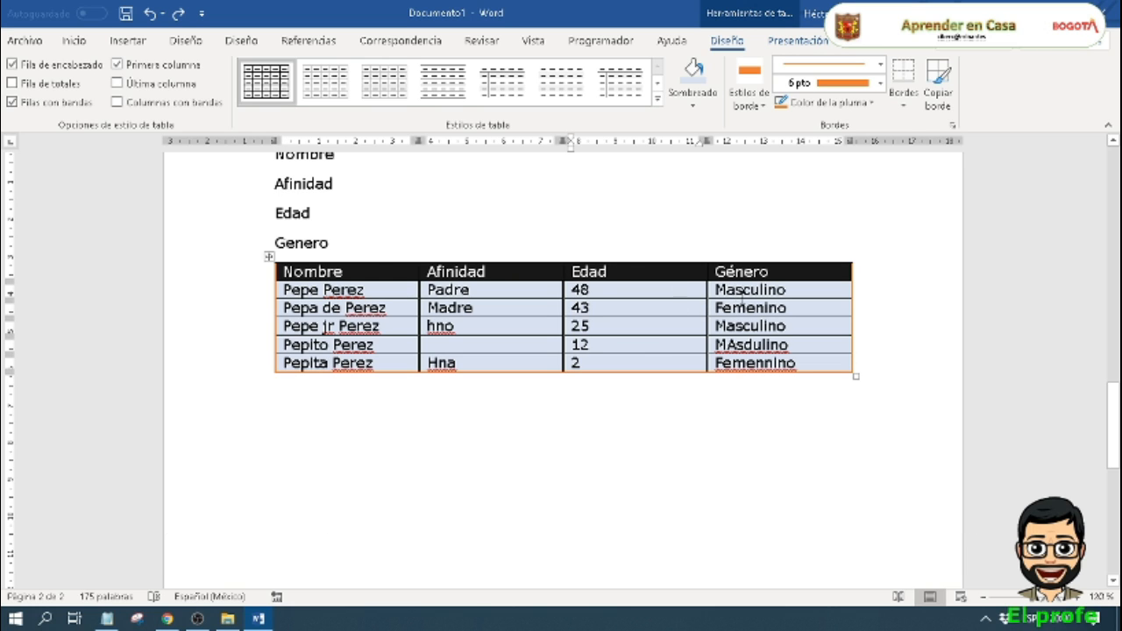
# Step: Use the table selection commands to select the cell containing 12, its whole row, and the entire table in turn
pyautogui.click(794, 41)
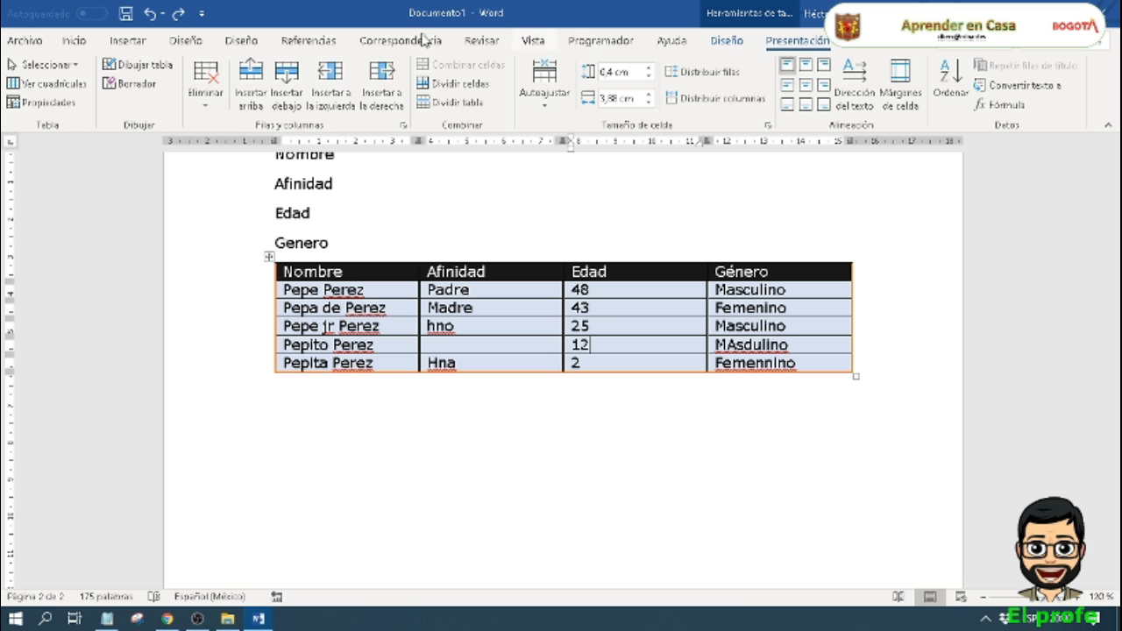
pyautogui.click(79, 67)
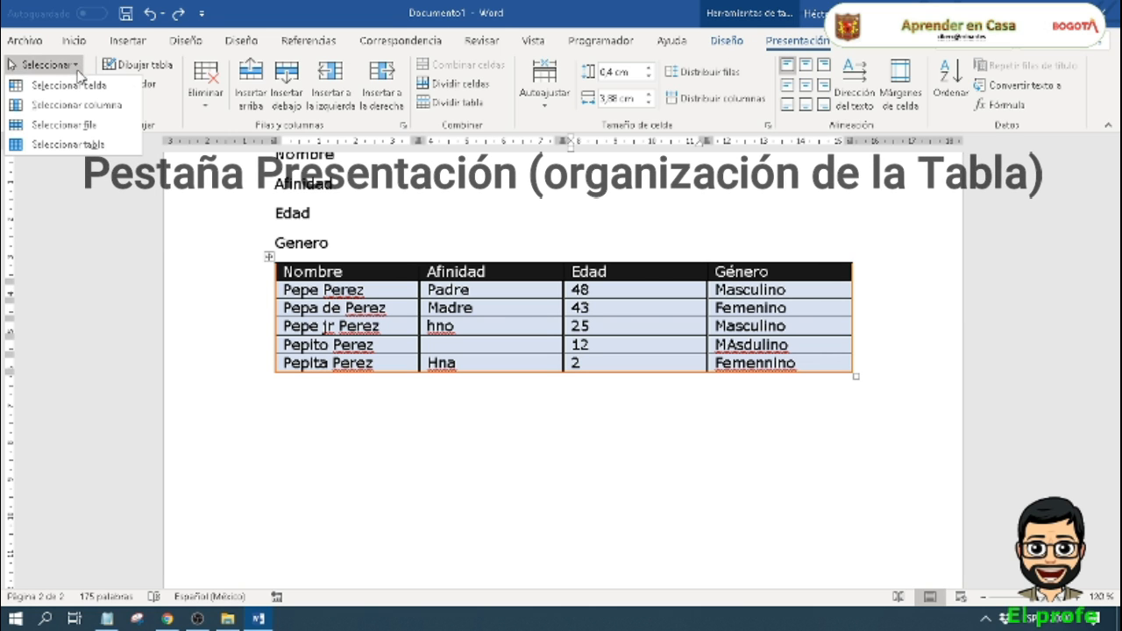
pyautogui.click(68, 85)
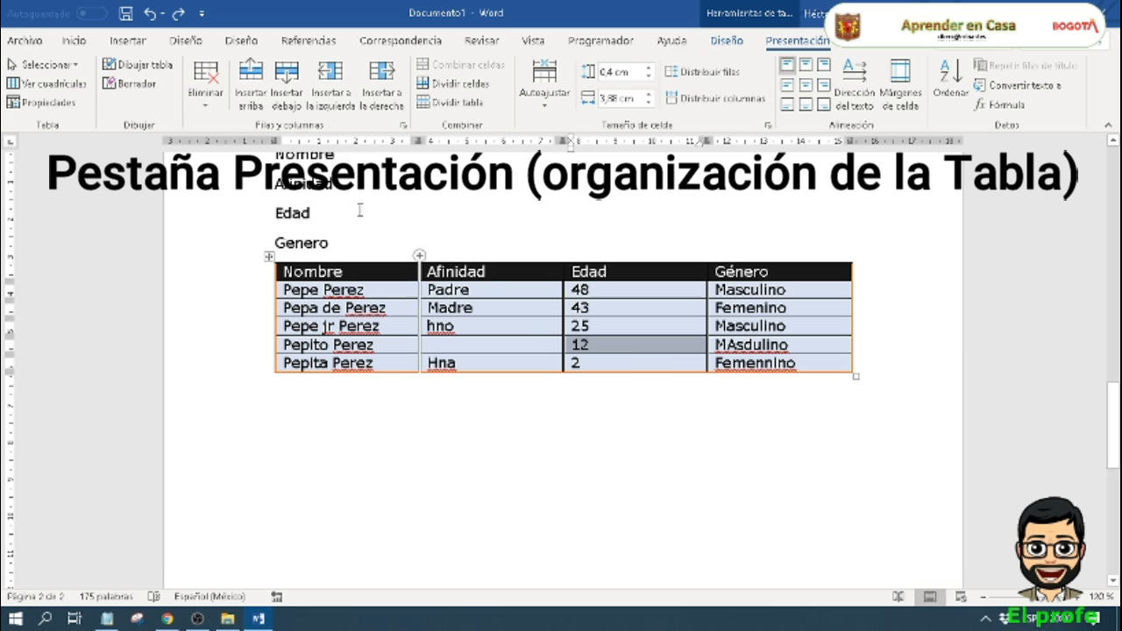
pyautogui.click(72, 66)
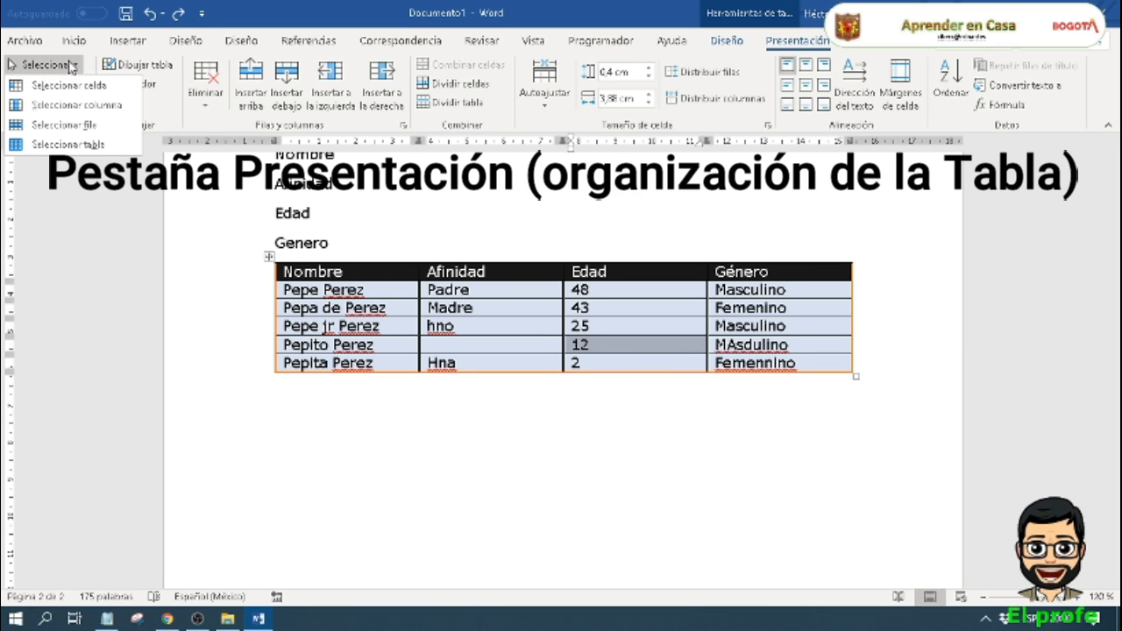
pyautogui.click(104, 124)
pyautogui.click(77, 67)
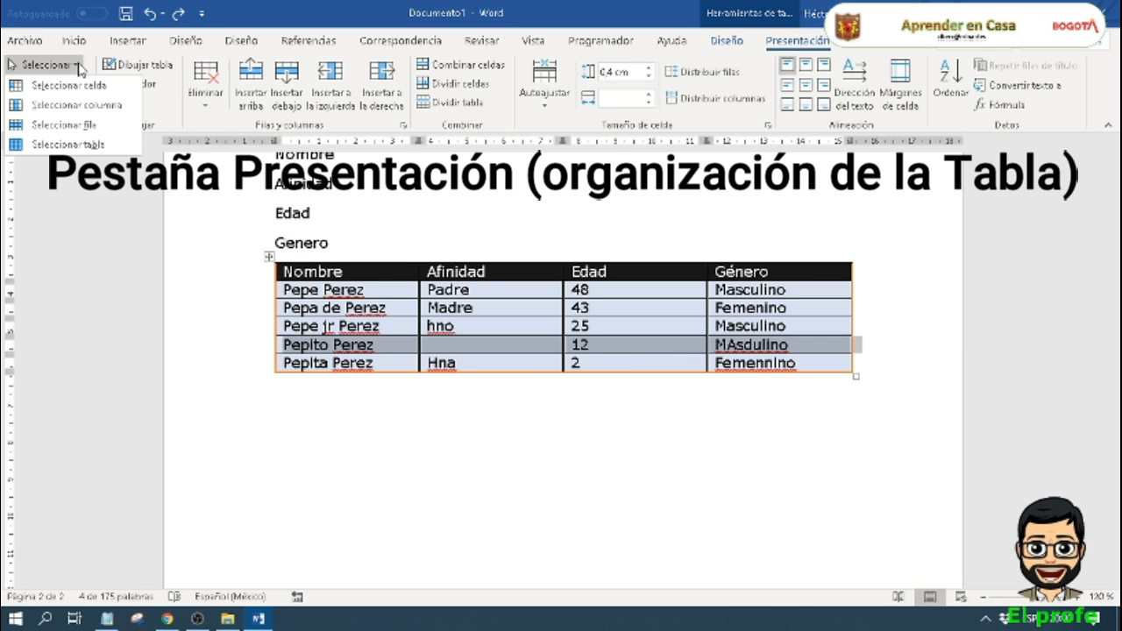
pyautogui.click(83, 144)
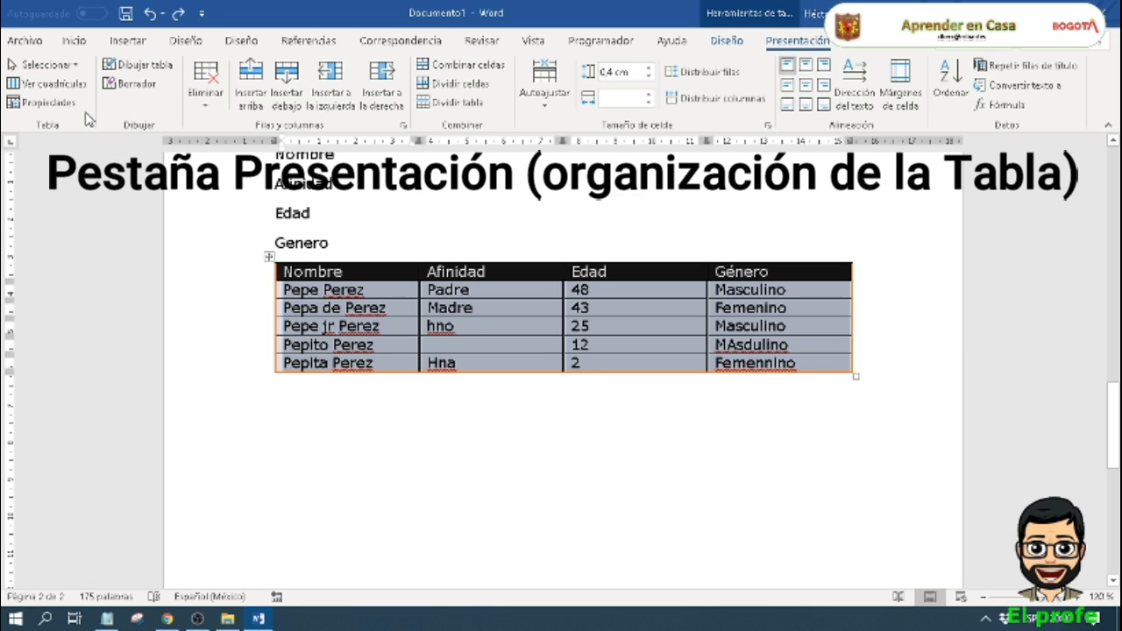
# Step: Select the entire Afinidad column with the column selection command and turn on the table gridlines
pyautogui.click(74, 65)
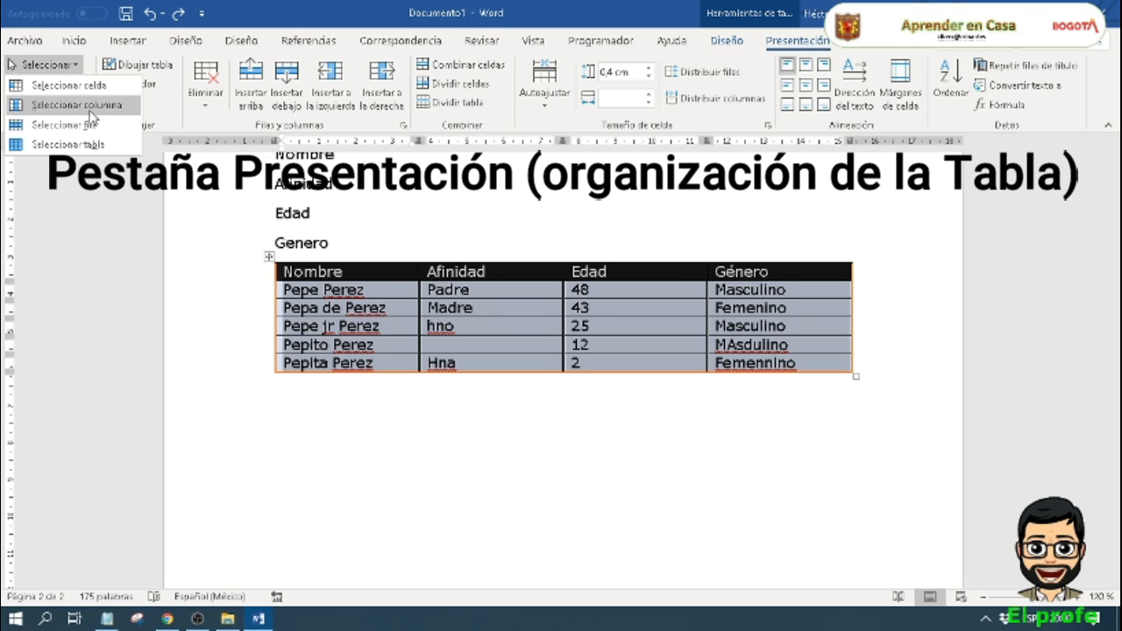
pyautogui.click(90, 111)
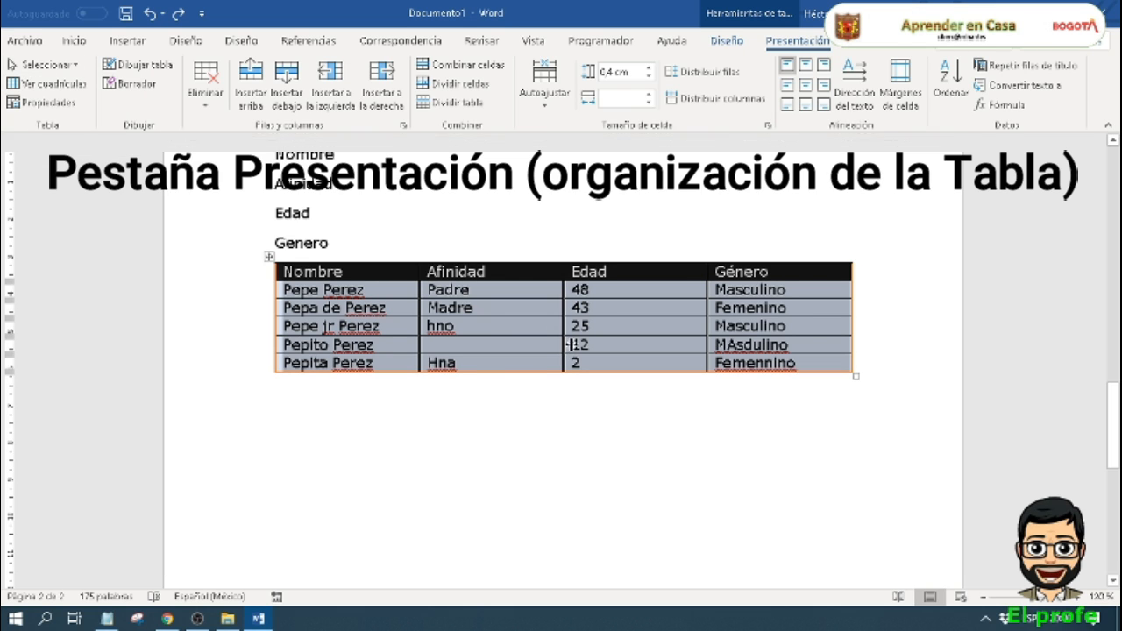
pyautogui.click(619, 333)
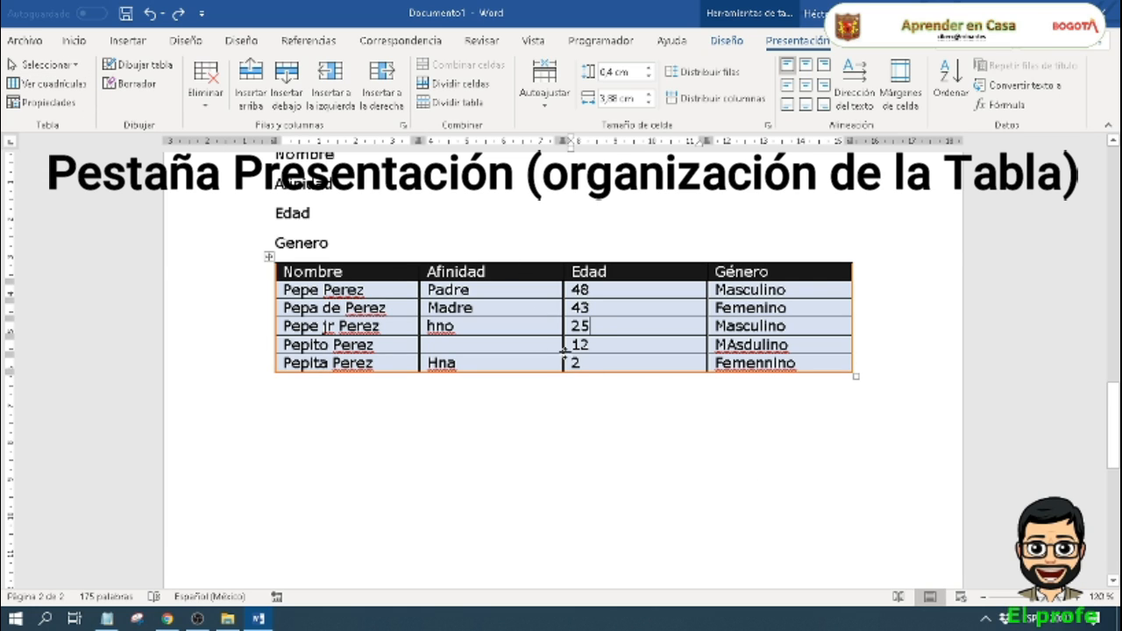
pyautogui.click(503, 329)
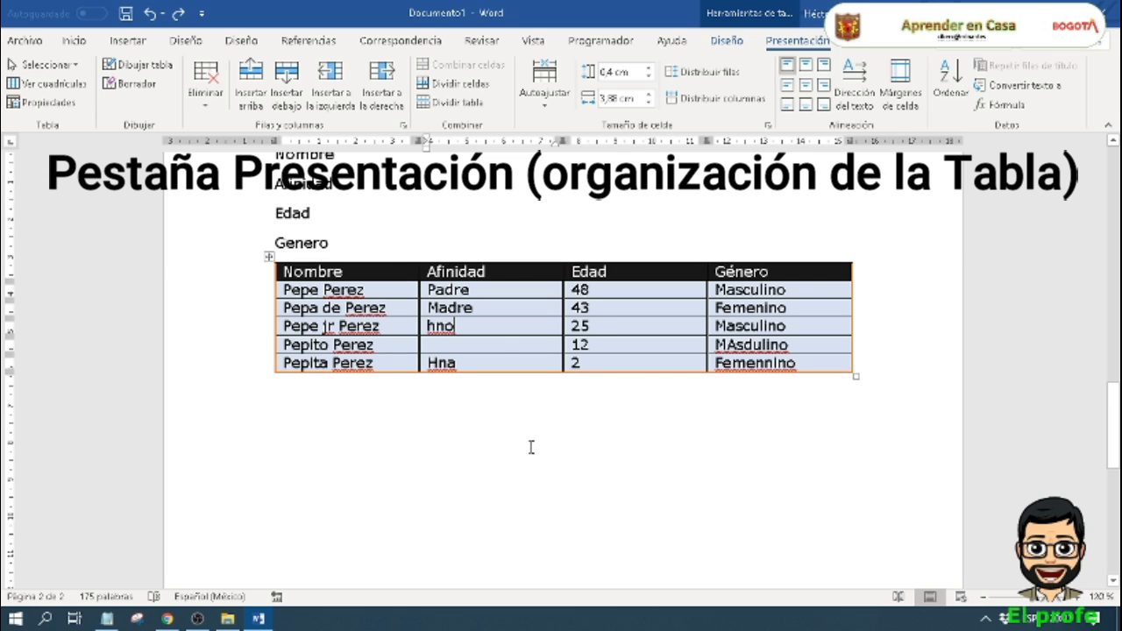
pyautogui.click(78, 65)
pyautogui.click(87, 105)
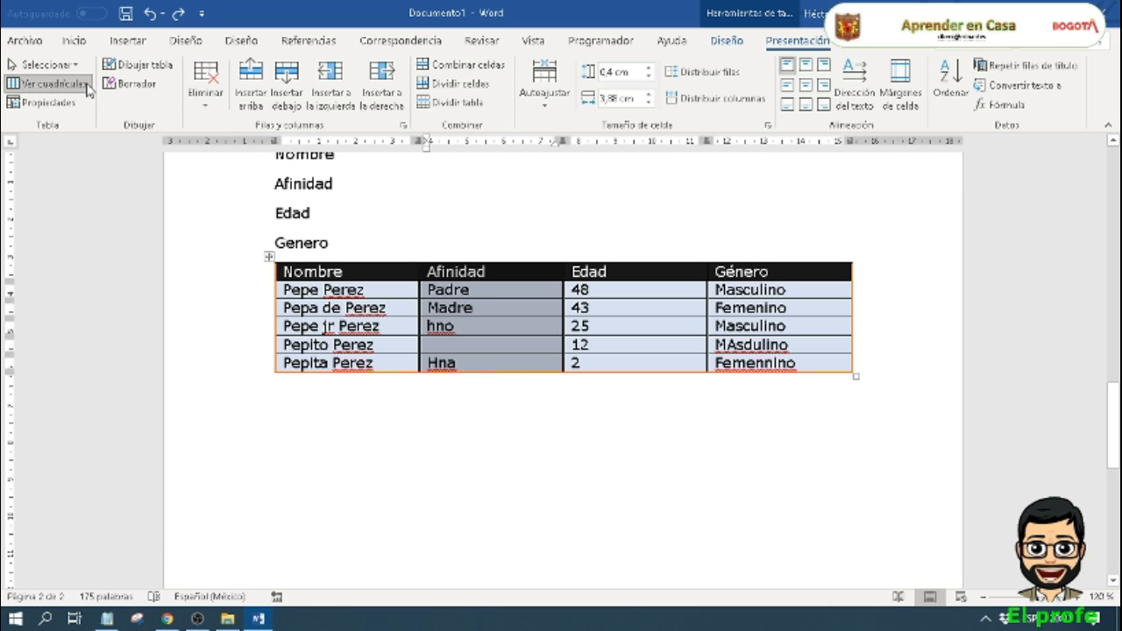
# Step: Review the table, row, column and cell settings in the table properties and close them without applying changes
pyautogui.click(613, 329)
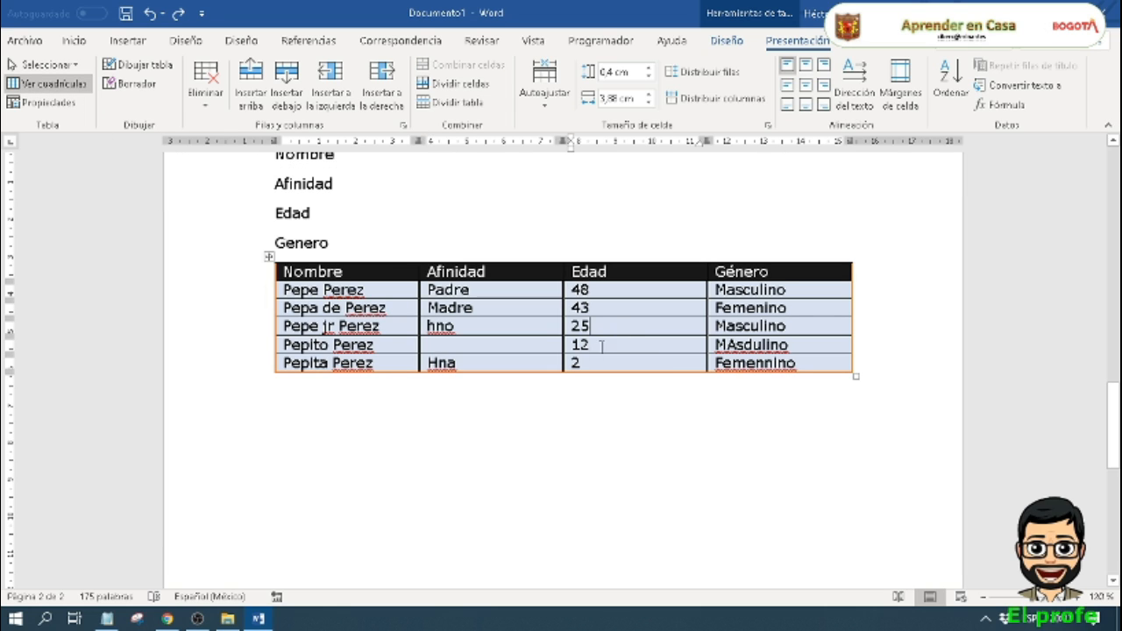
pyautogui.click(71, 105)
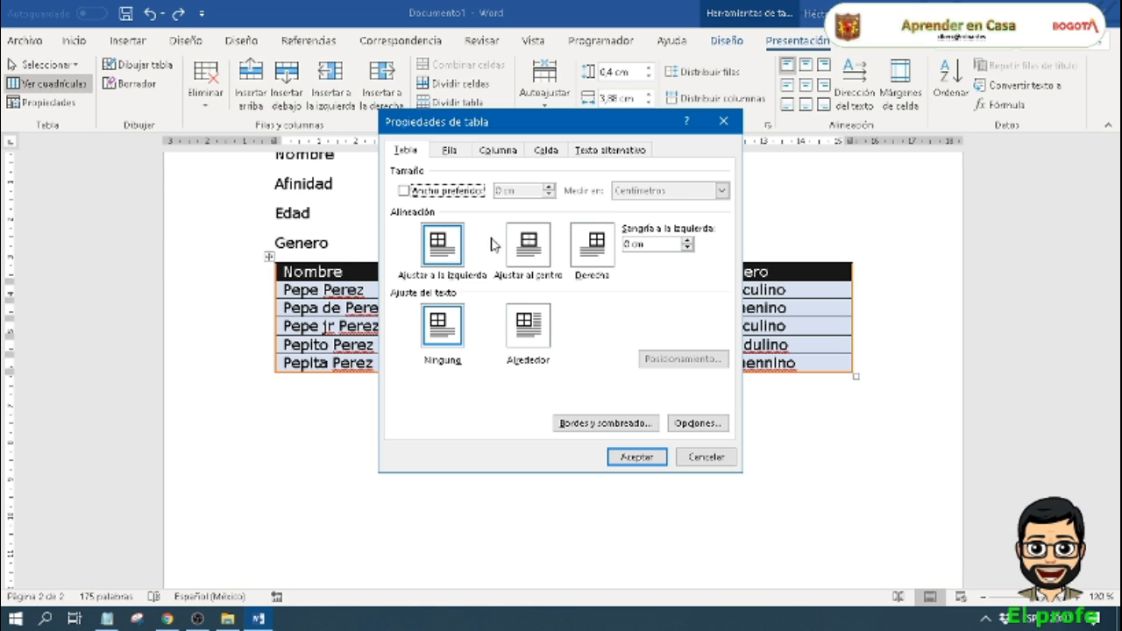
pyautogui.click(448, 151)
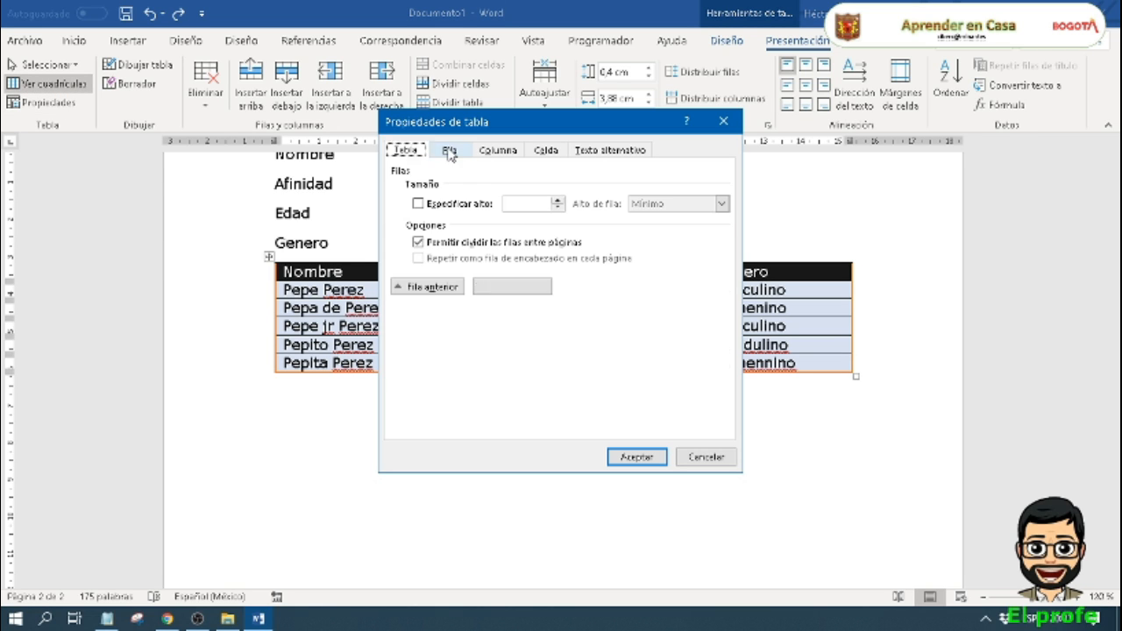
pyautogui.click(498, 151)
pyautogui.click(545, 152)
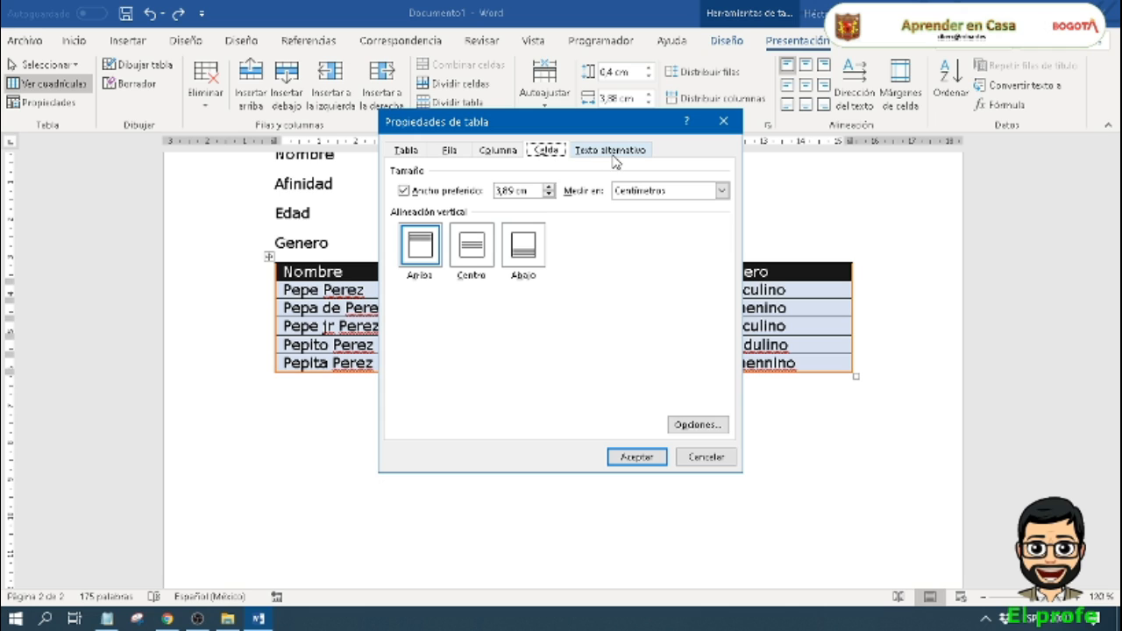
pyautogui.click(479, 257)
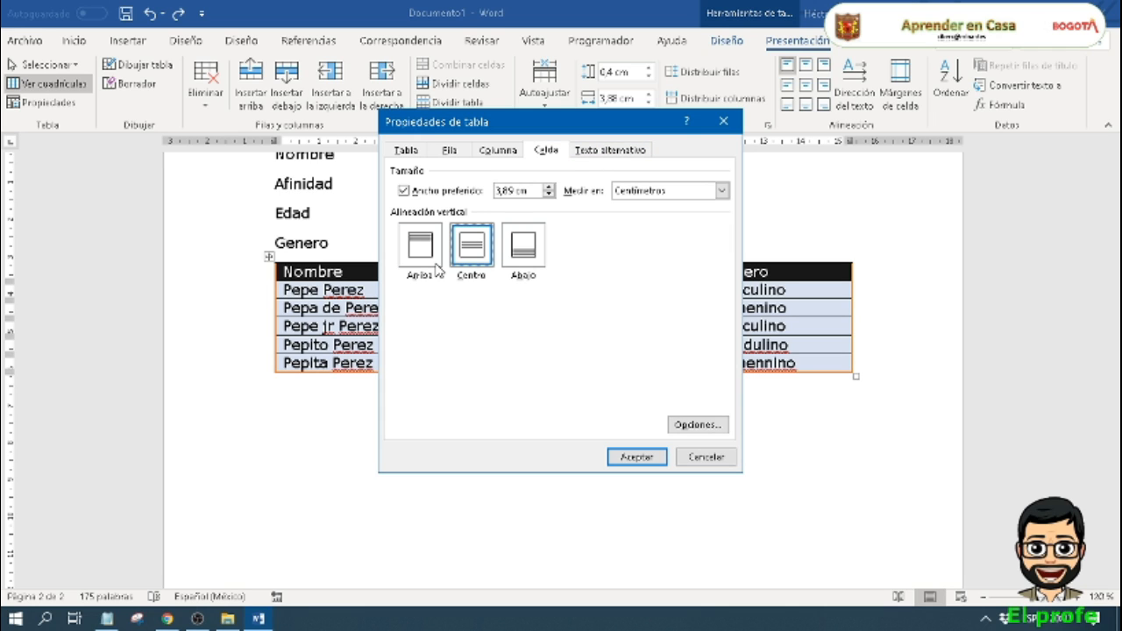
pyautogui.click(705, 458)
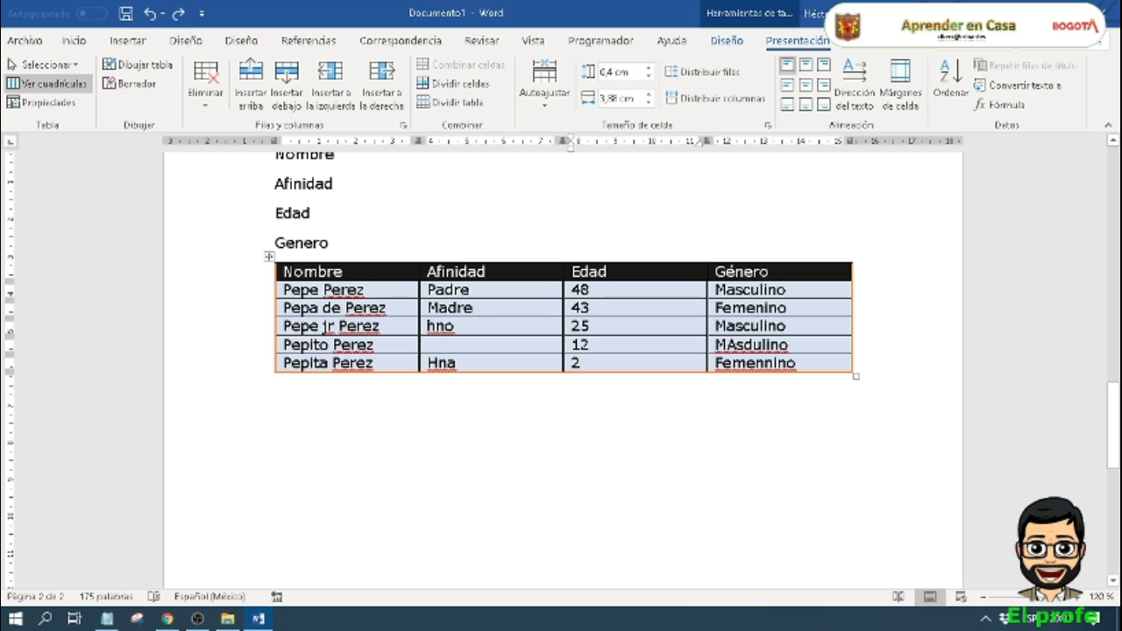
# Step: Set the vertical alignment of the header row's cells to Centro in the table properties
pyautogui.moveTo(287, 273); pyautogui.dragTo(796, 282)
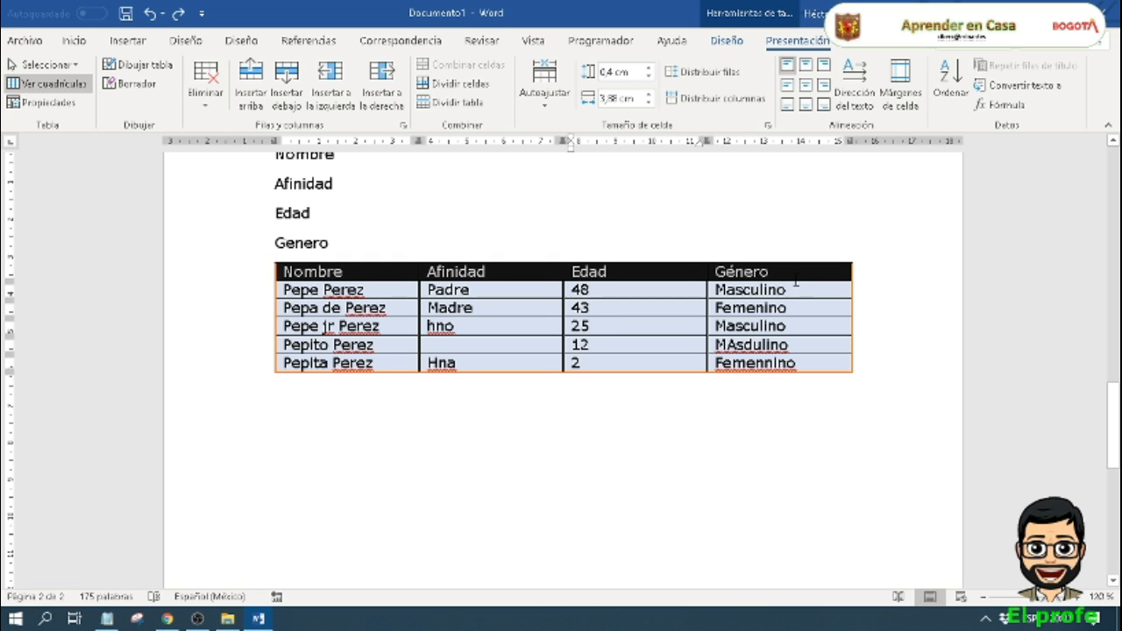
pyautogui.click(44, 102)
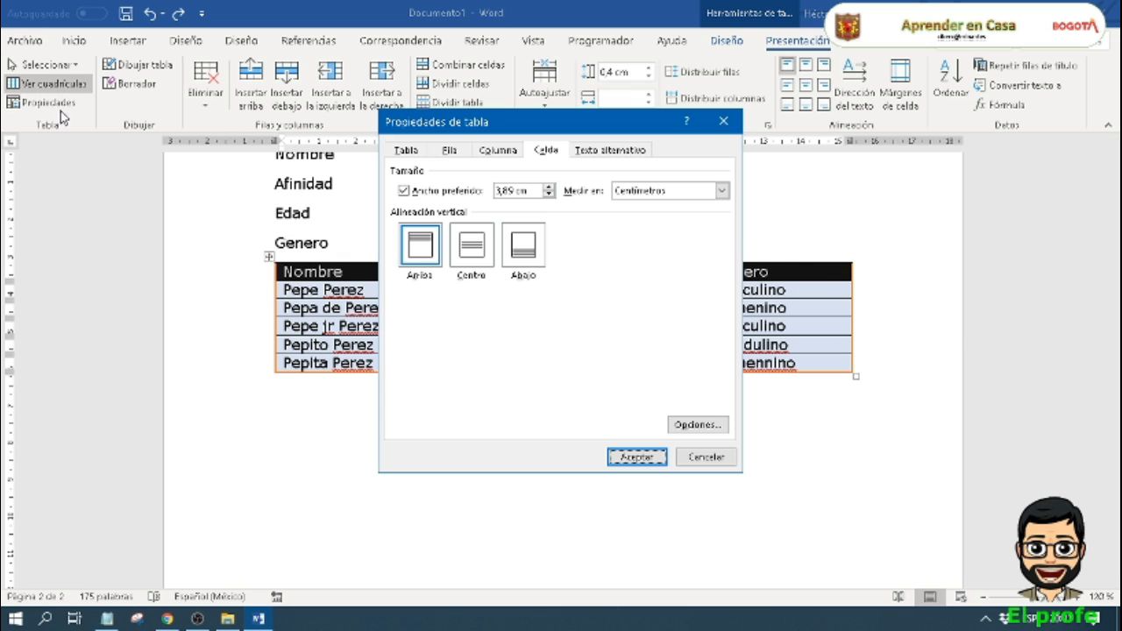
pyautogui.click(473, 252)
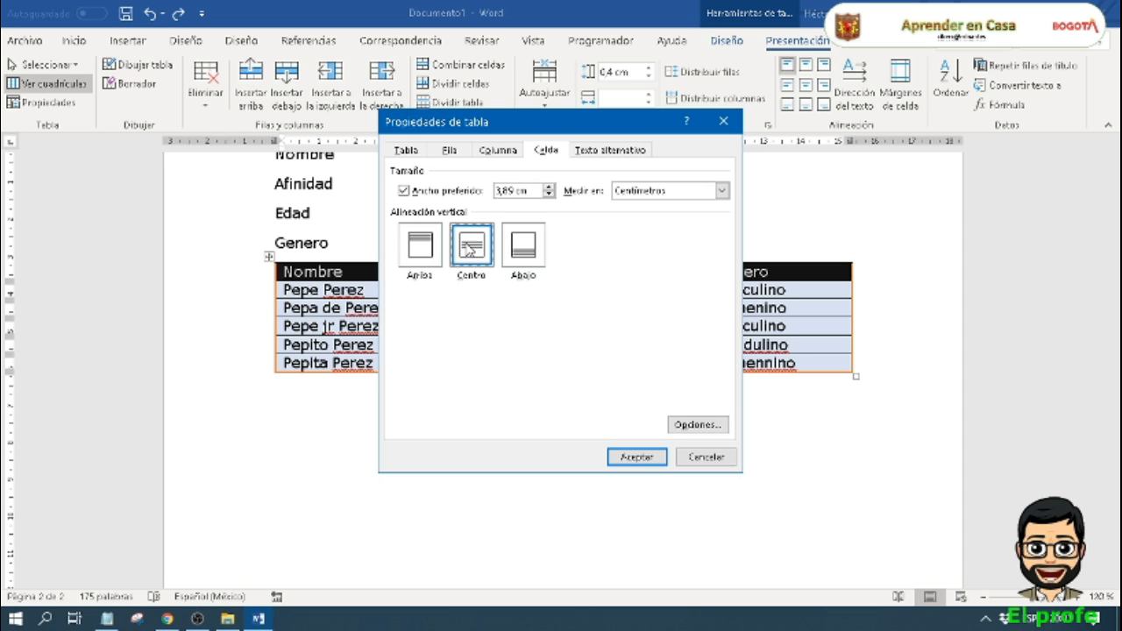
pyautogui.click(641, 461)
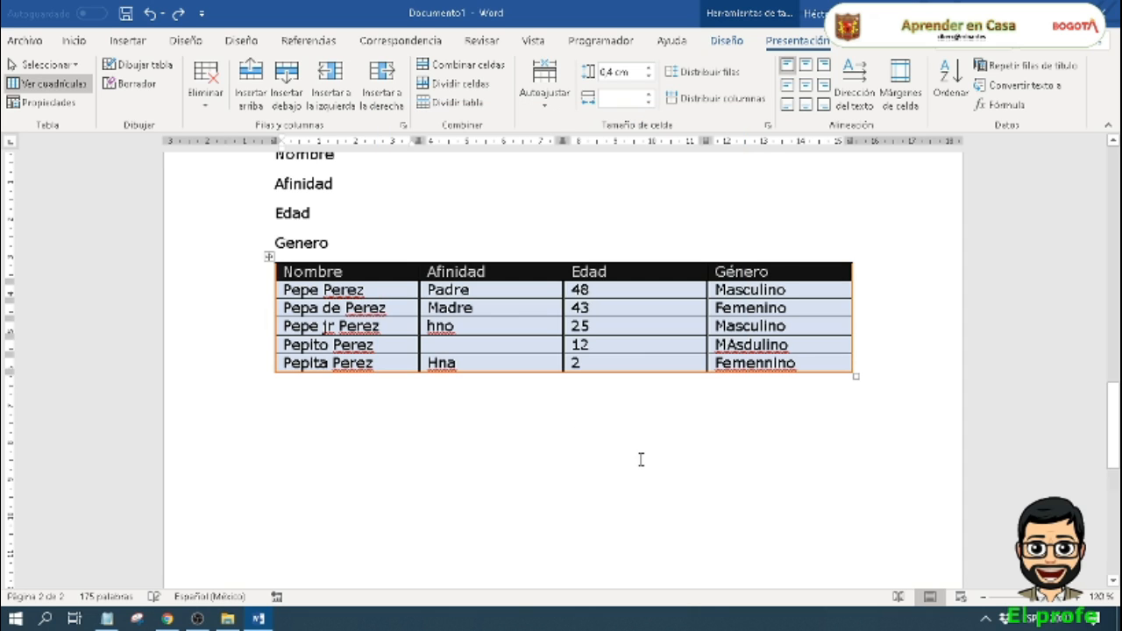
pyautogui.click(590, 275)
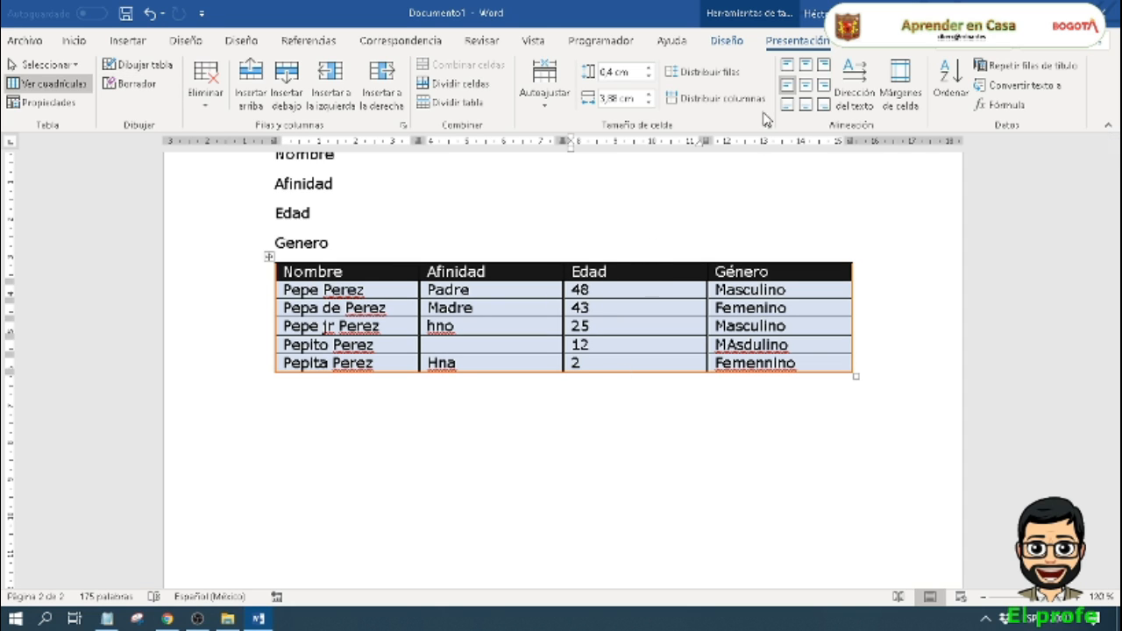
# Step: Centre the Edad, Género, Afinidad and Nombre header cells both horizontally and vertically, one cell at a time
pyautogui.click(806, 85)
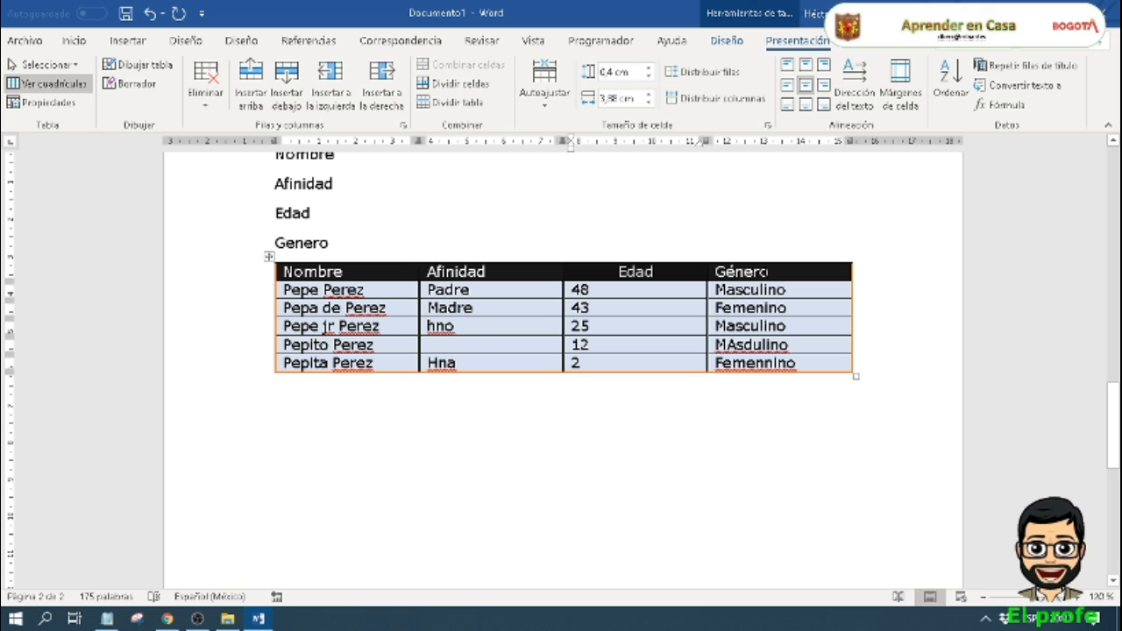
pyautogui.click(806, 85)
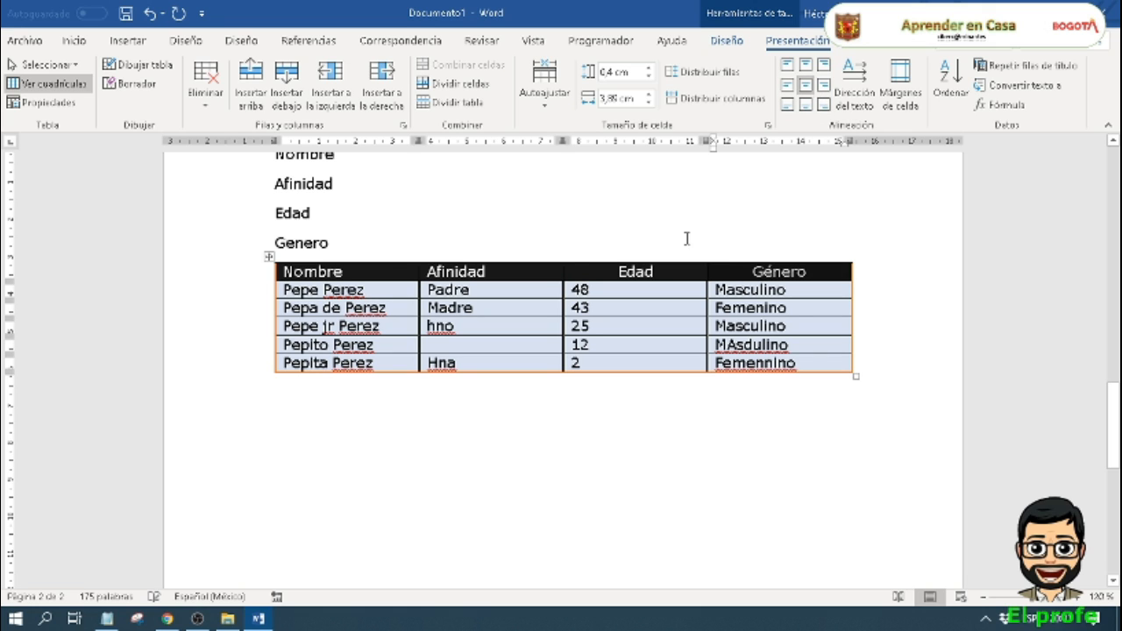
pyautogui.click(470, 259)
pyautogui.click(477, 272)
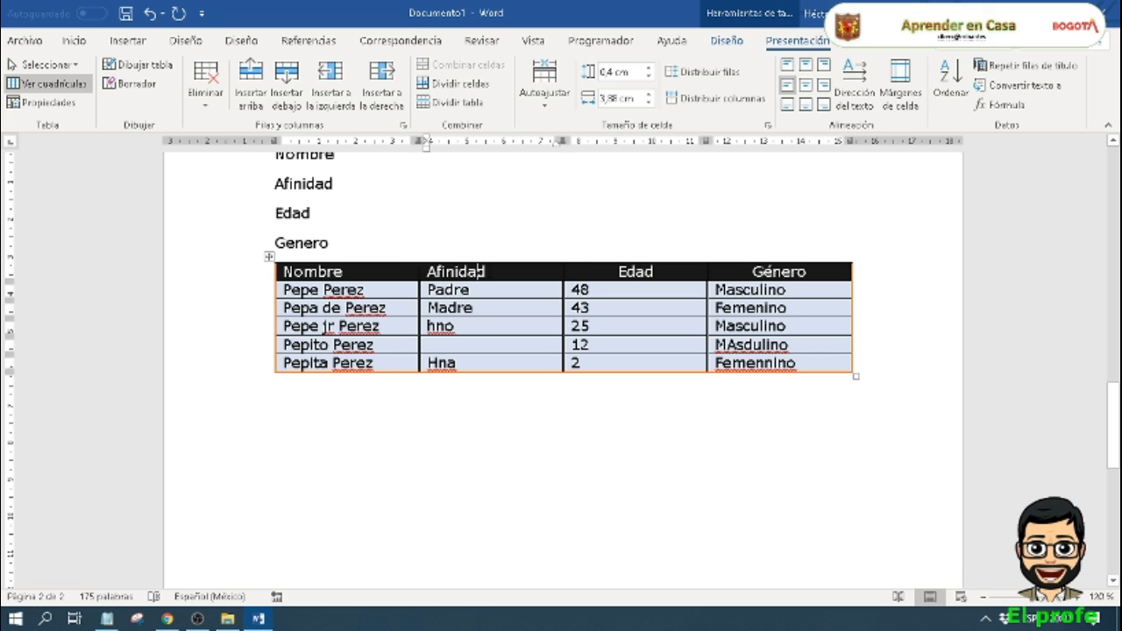
pyautogui.click(807, 86)
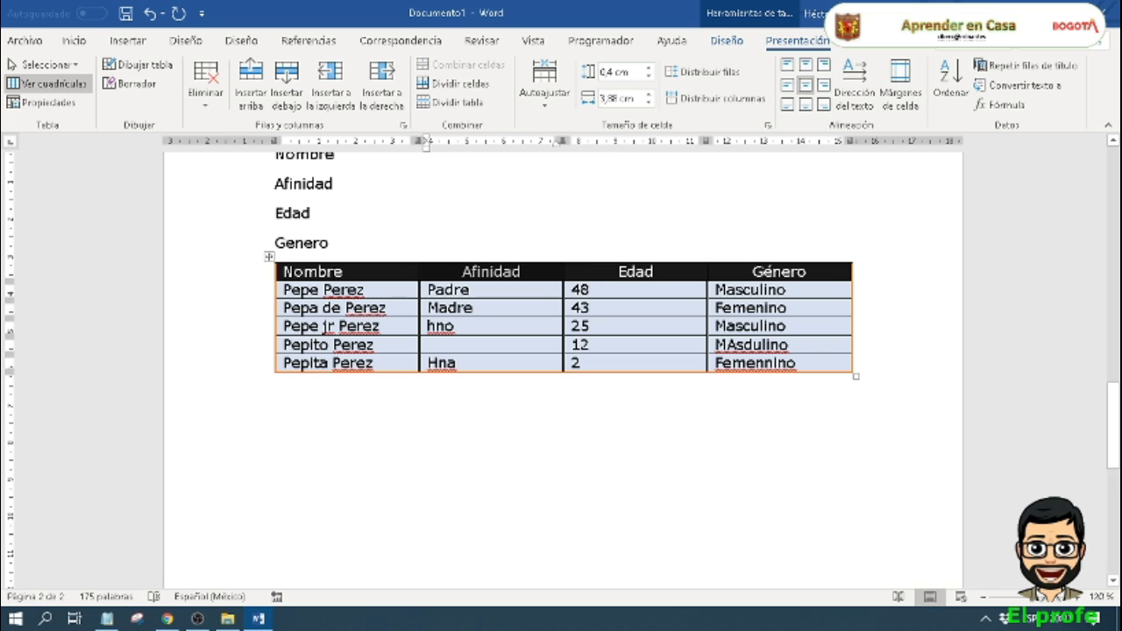
pyautogui.click(806, 85)
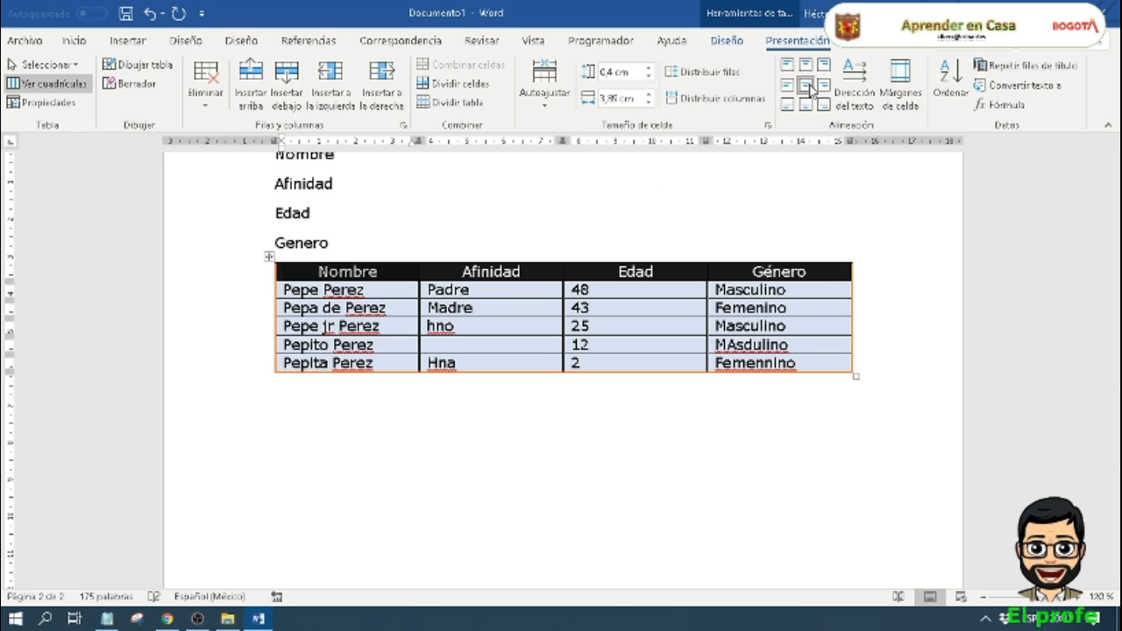
pyautogui.click(744, 344)
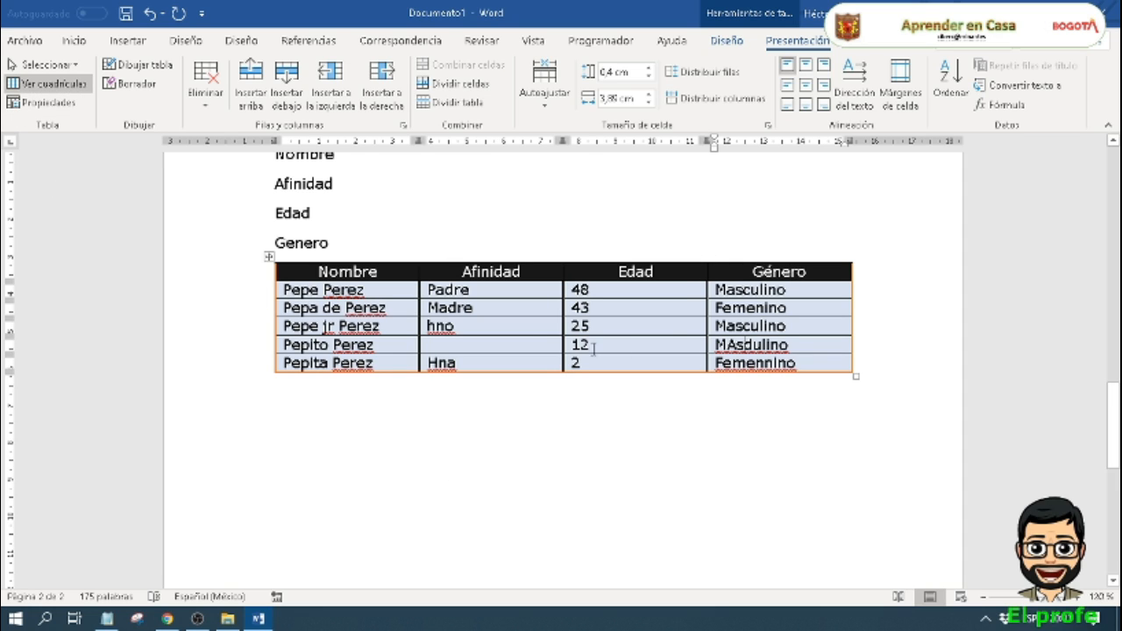
pyautogui.click(682, 275)
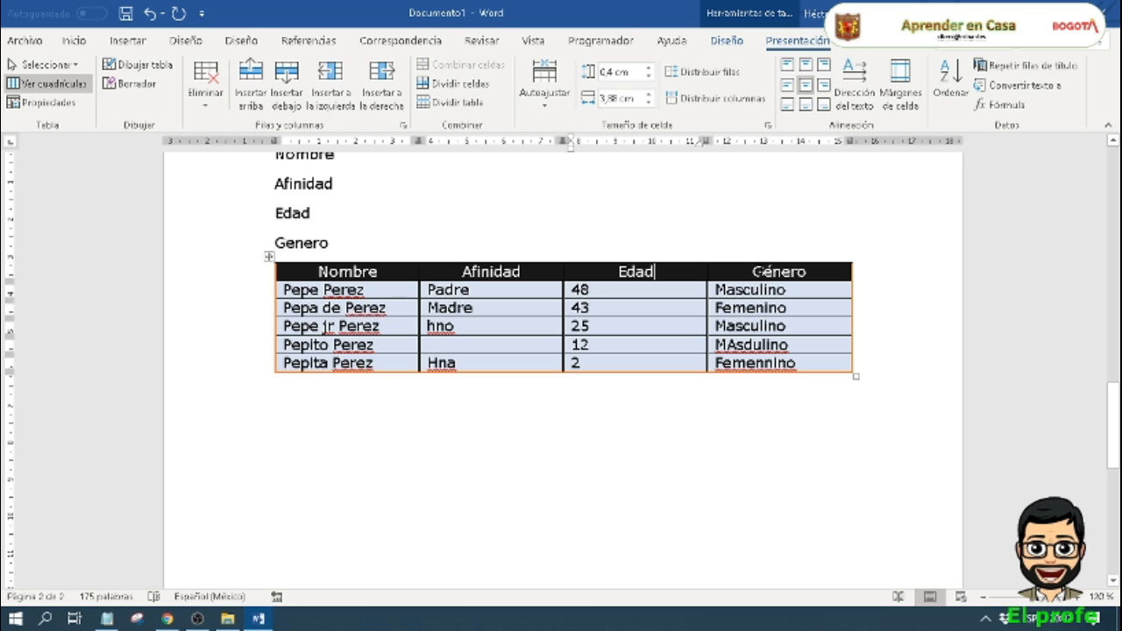
pyautogui.click(765, 272)
pyautogui.click(677, 274)
pyautogui.click(525, 274)
pyautogui.click(369, 276)
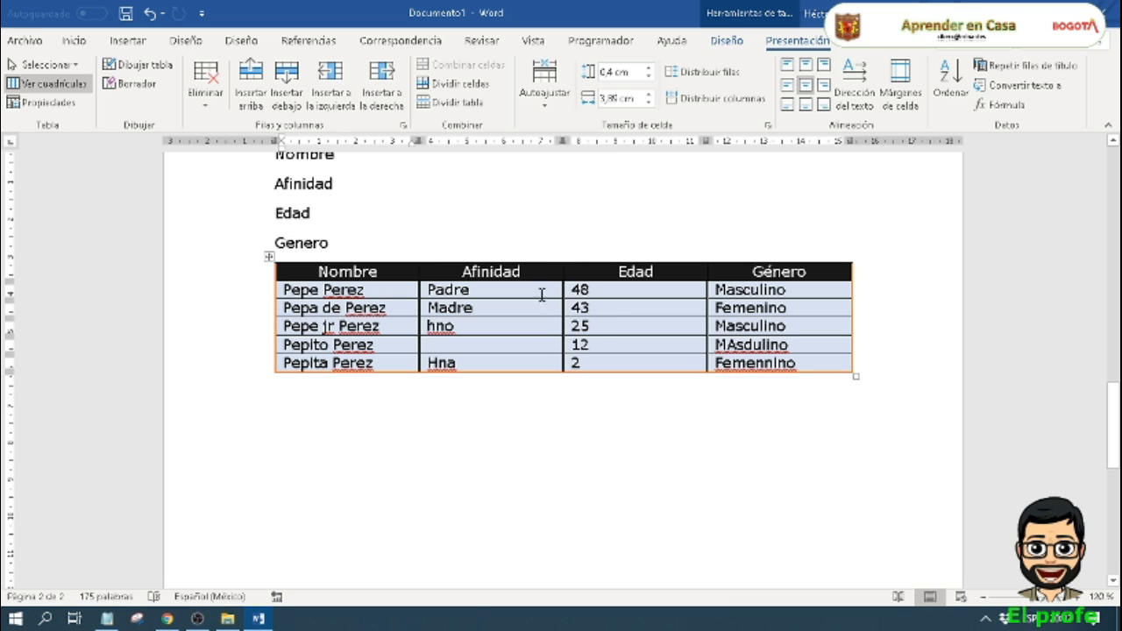
pyautogui.scroll(8, 542, 294)
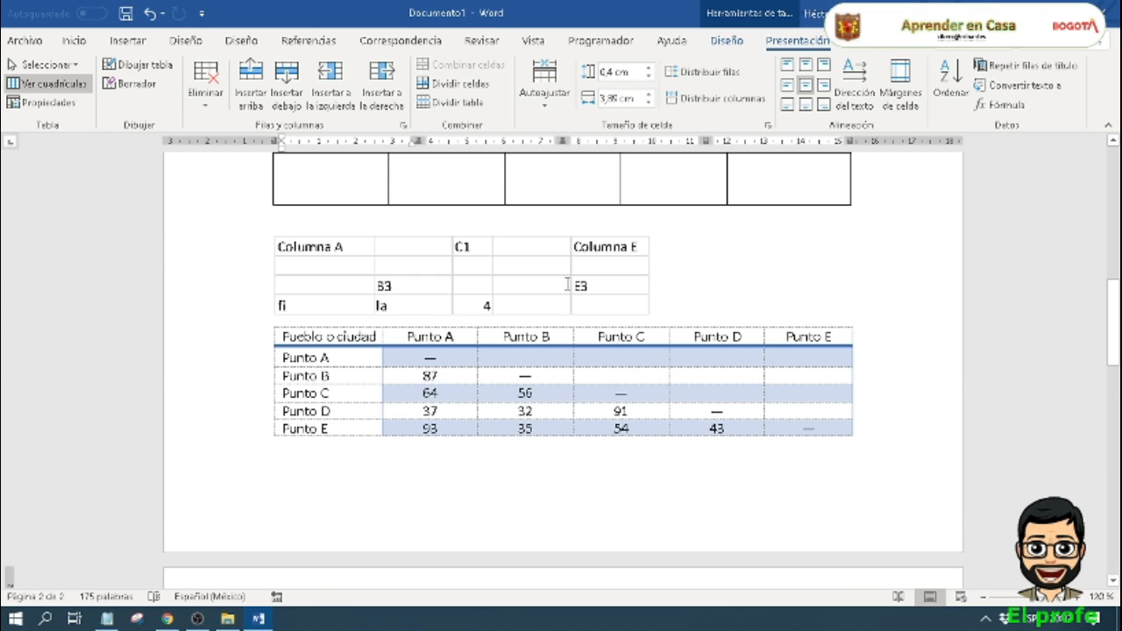
pyautogui.scroll(5, 567, 285)
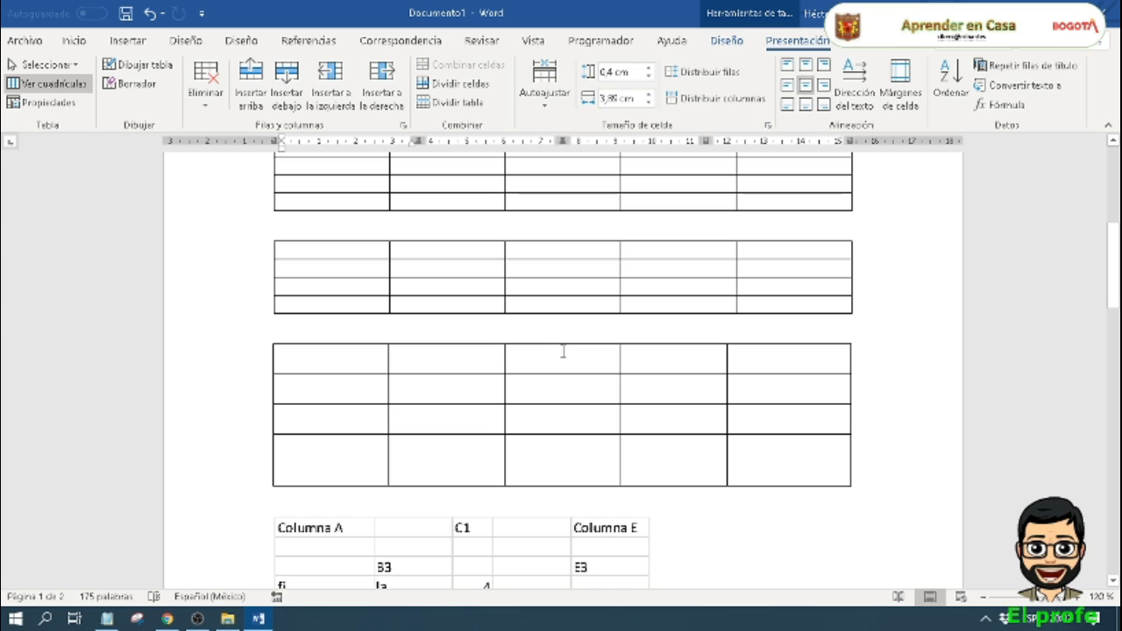
pyautogui.scroll(-15, 563, 351)
pyautogui.scroll(3, 562, 363)
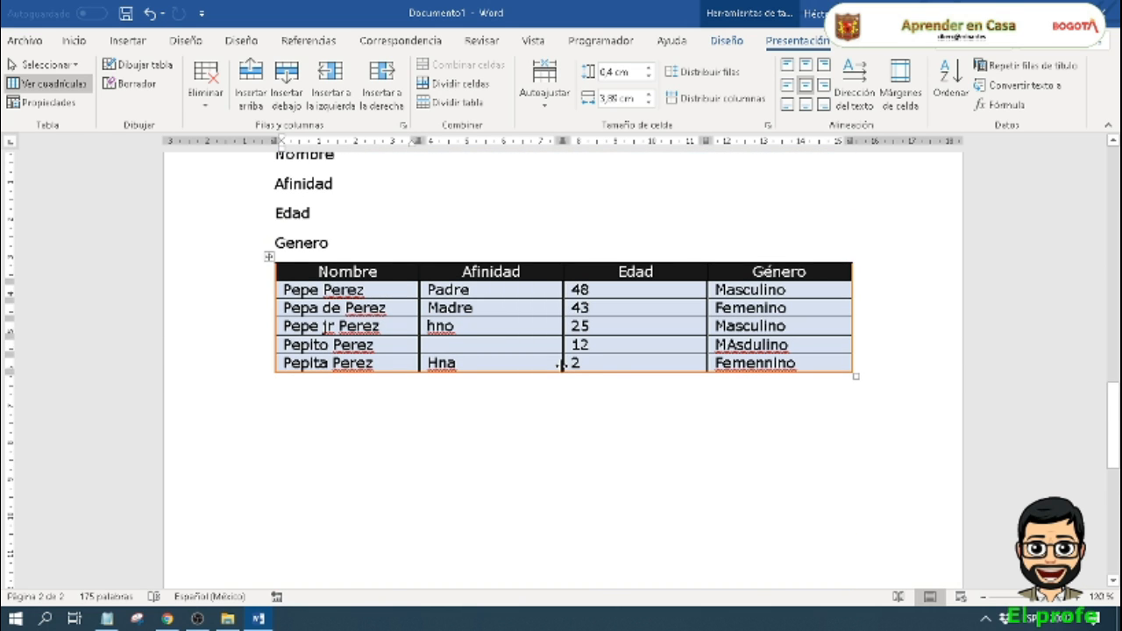
pyautogui.scroll(1, 474, 290)
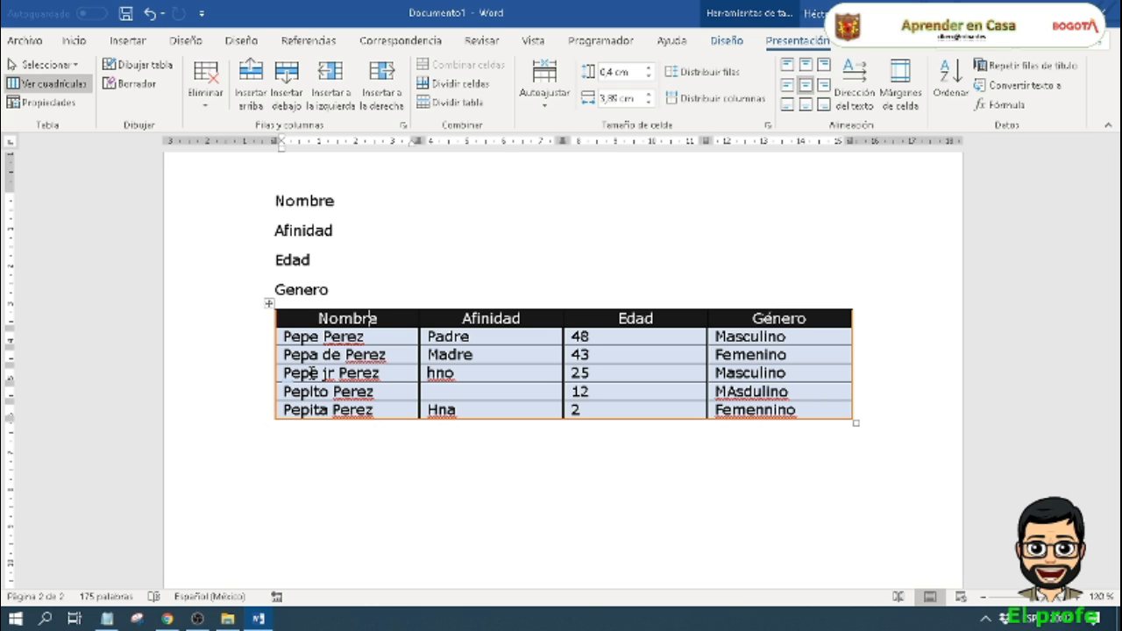
# Step: Clear the name, age 12 and gender entries from the fourth data row, keeping its empty cells
pyautogui.moveTo(380, 392); pyautogui.dragTo(289, 394)
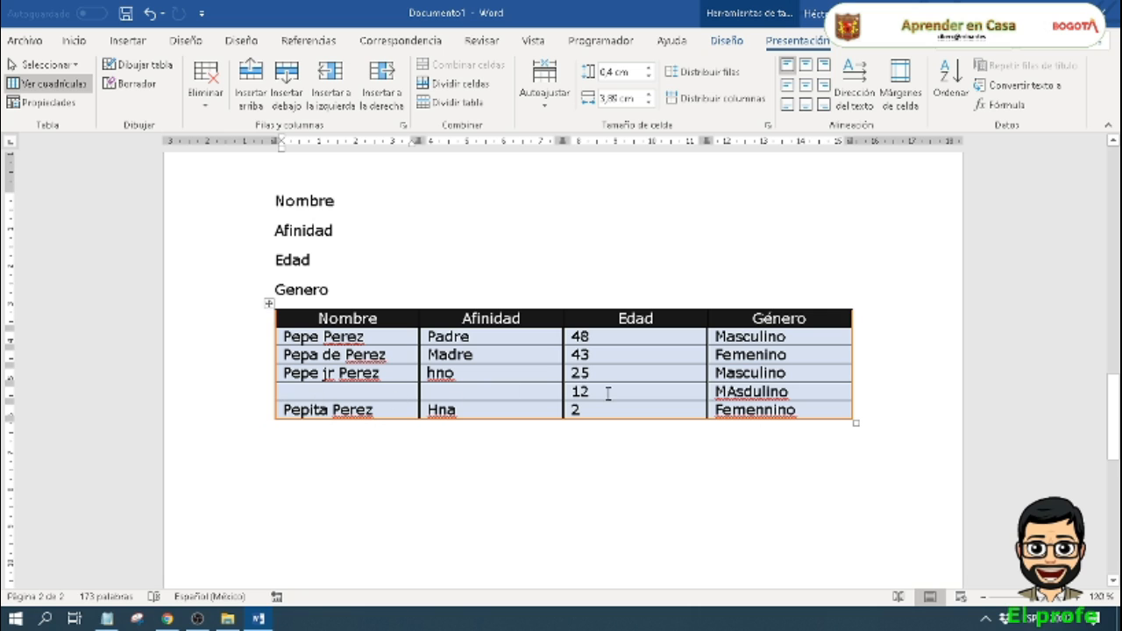
pyautogui.moveTo(606, 392); pyautogui.dragTo(549, 393)
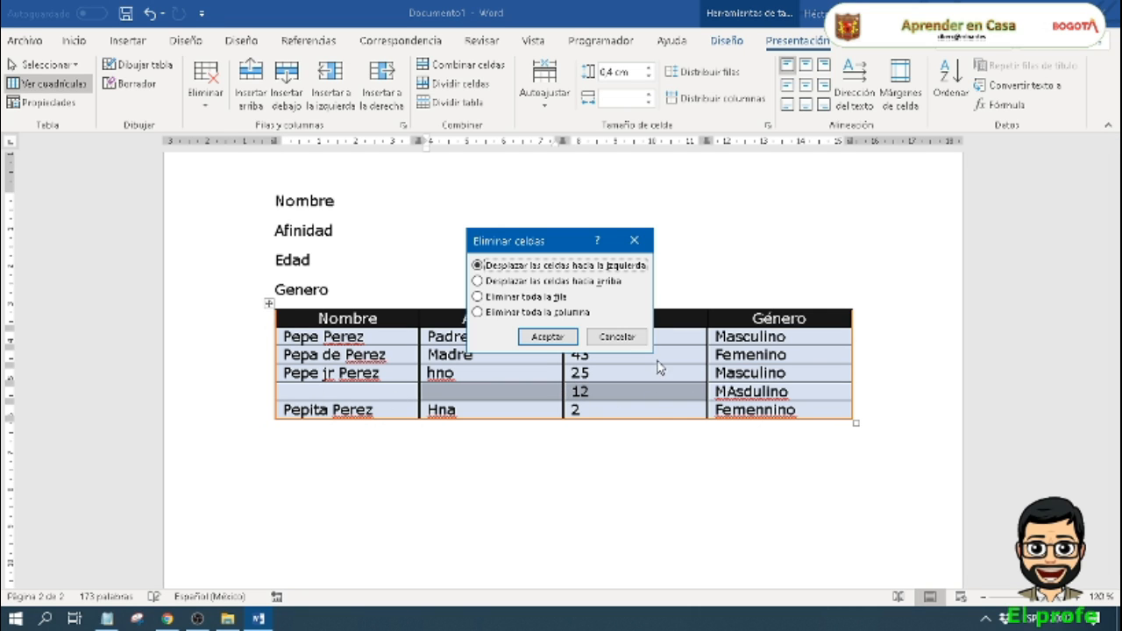
pyautogui.click(633, 335)
pyautogui.moveTo(801, 388); pyautogui.dragTo(713, 391)
pyautogui.press('Delete')
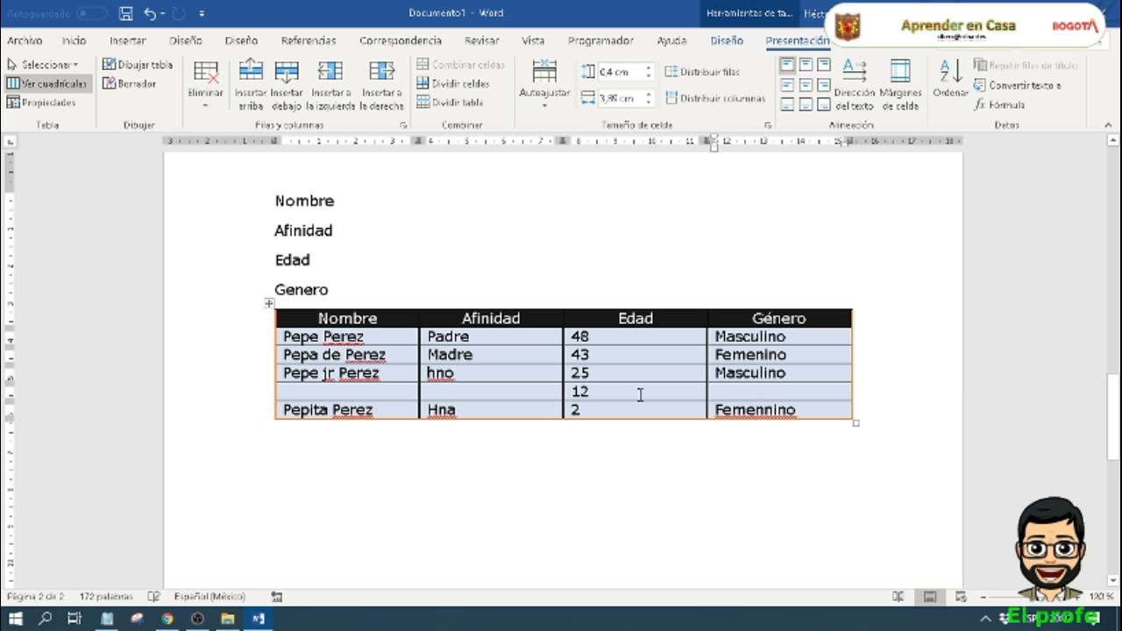
pyautogui.moveTo(596, 393); pyautogui.dragTo(569, 393)
pyautogui.press('Delete')
# Step: Erase the border between the age 25 row and the emptied row below it in all four columns
pyautogui.click(123, 83)
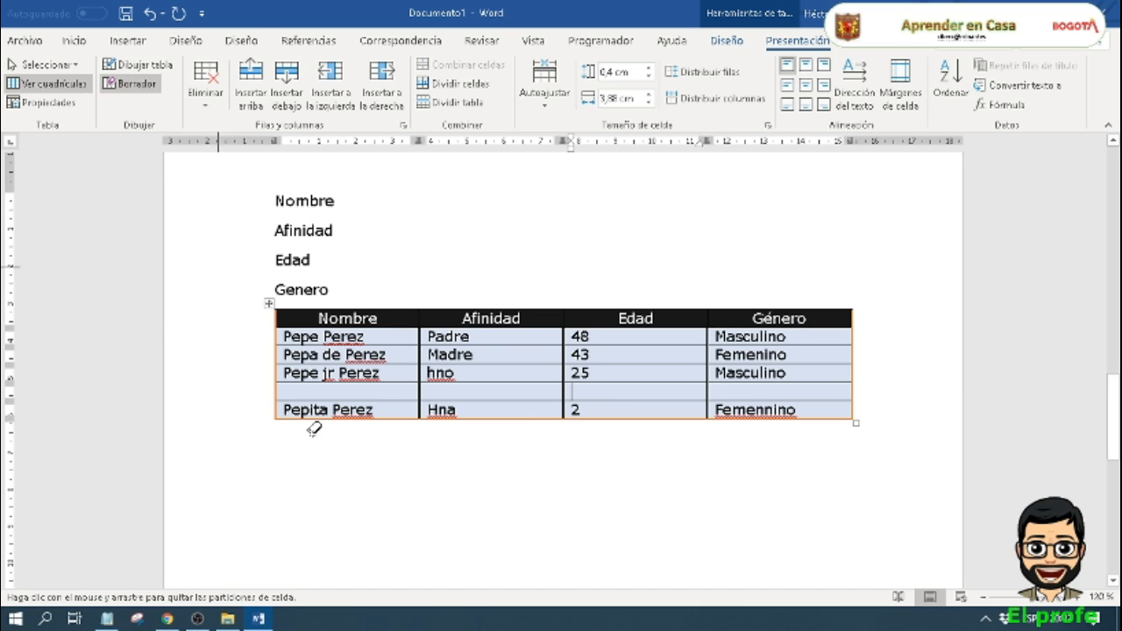
pyautogui.click(352, 383)
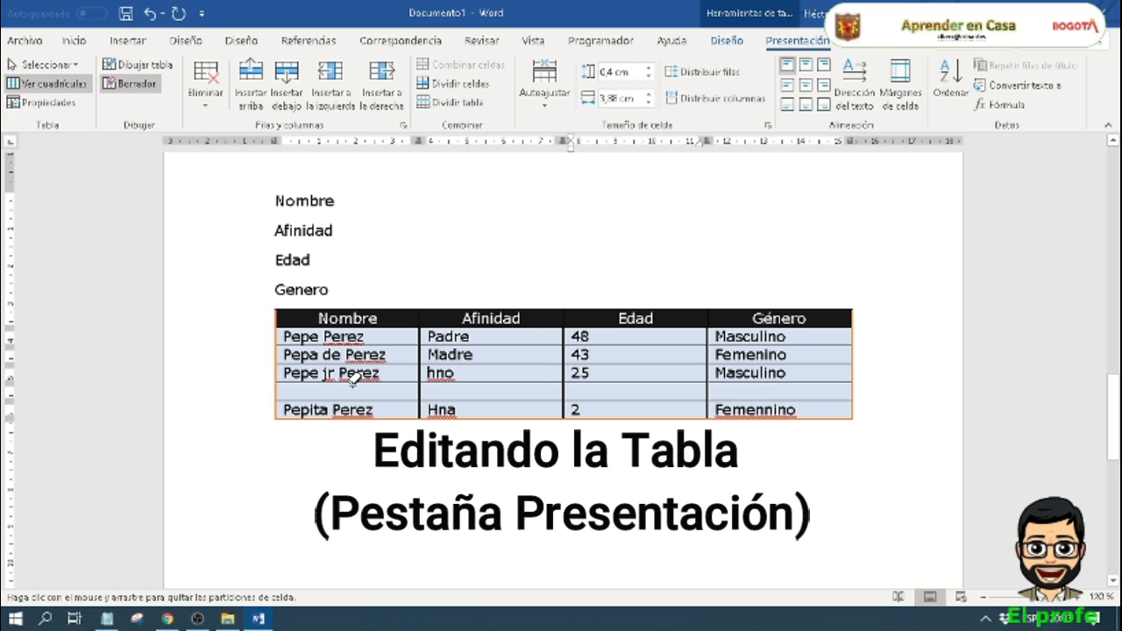
pyautogui.click(475, 383)
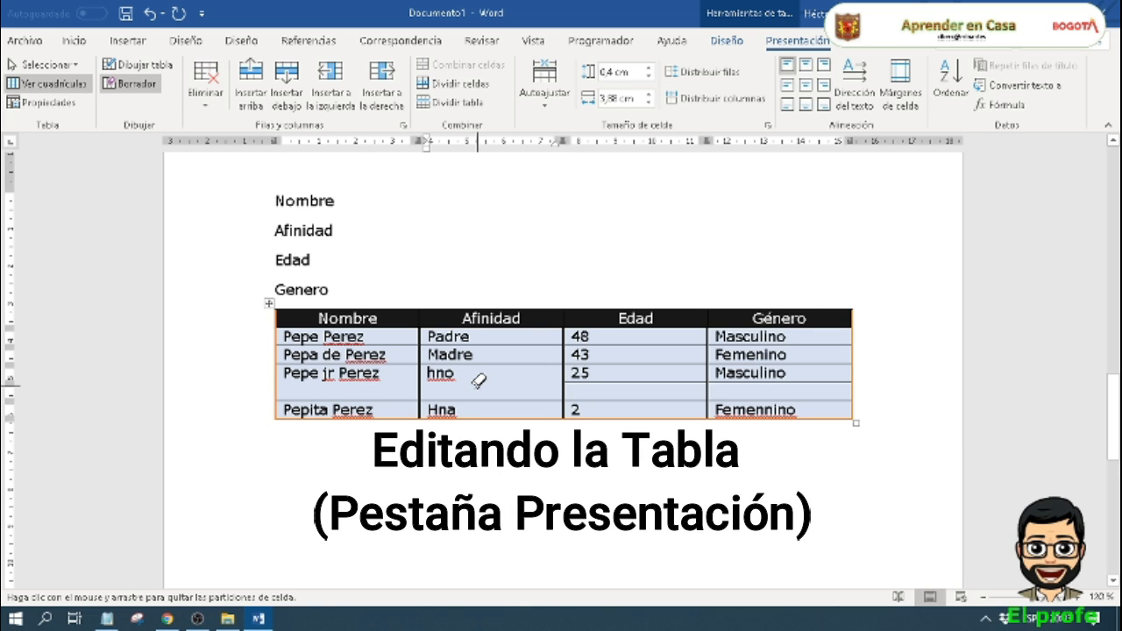
pyautogui.click(601, 383)
pyautogui.click(741, 381)
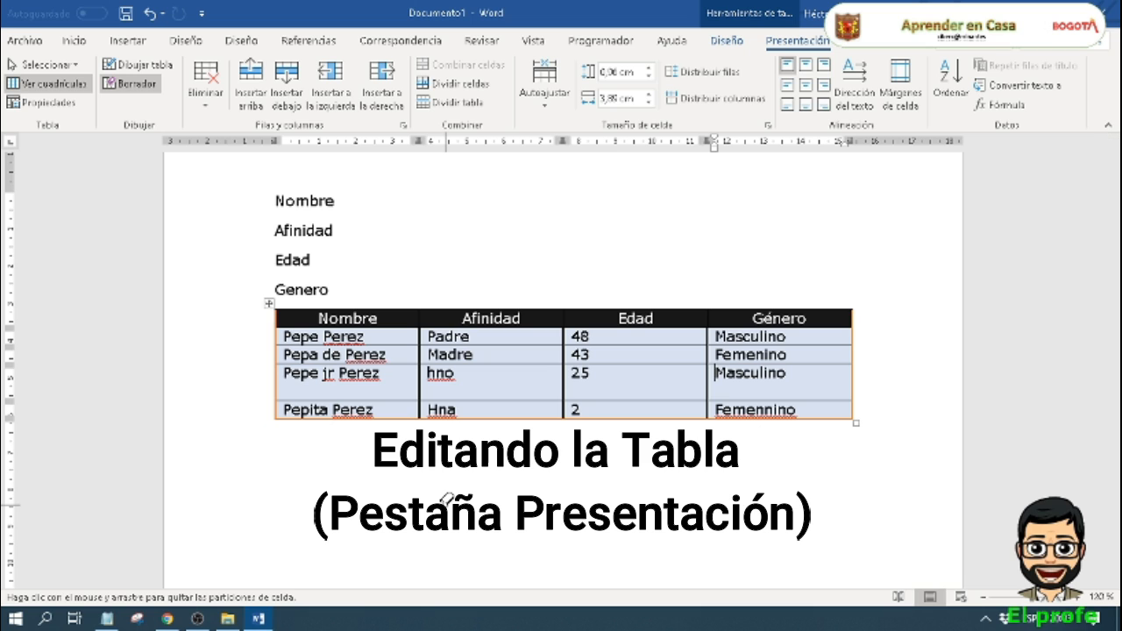
pyautogui.press('Escape')
# Step: Reduce the height of the merged row with age 25 by moving its lower border up
pyautogui.moveTo(501, 399); pyautogui.dragTo(506, 389)
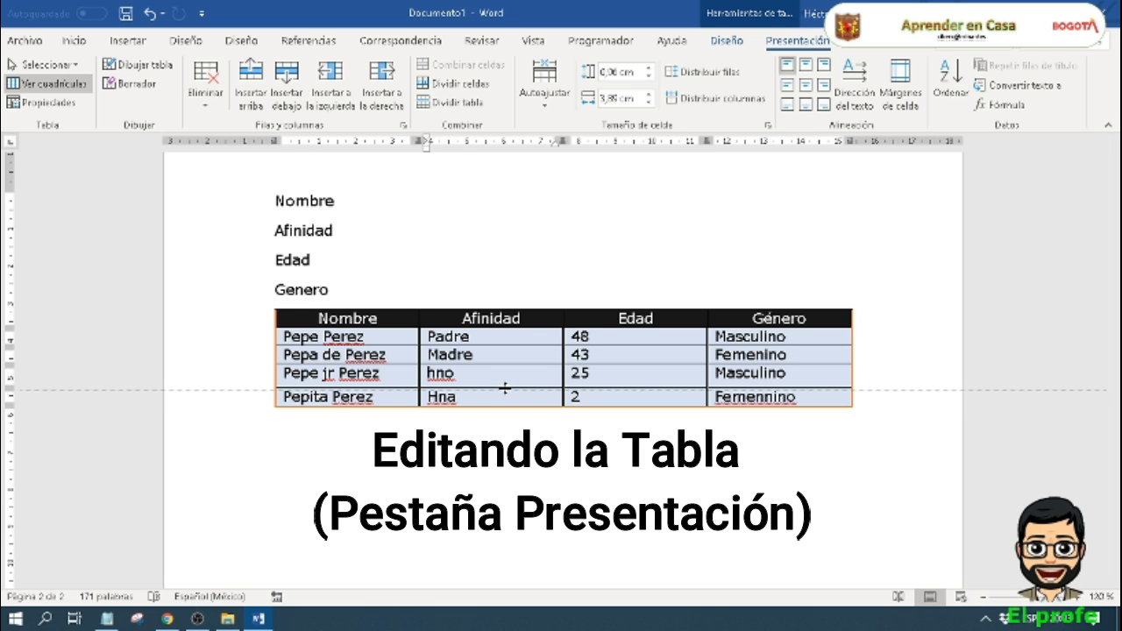
pyautogui.moveTo(505, 389); pyautogui.dragTo(531, 386)
pyautogui.click(508, 470)
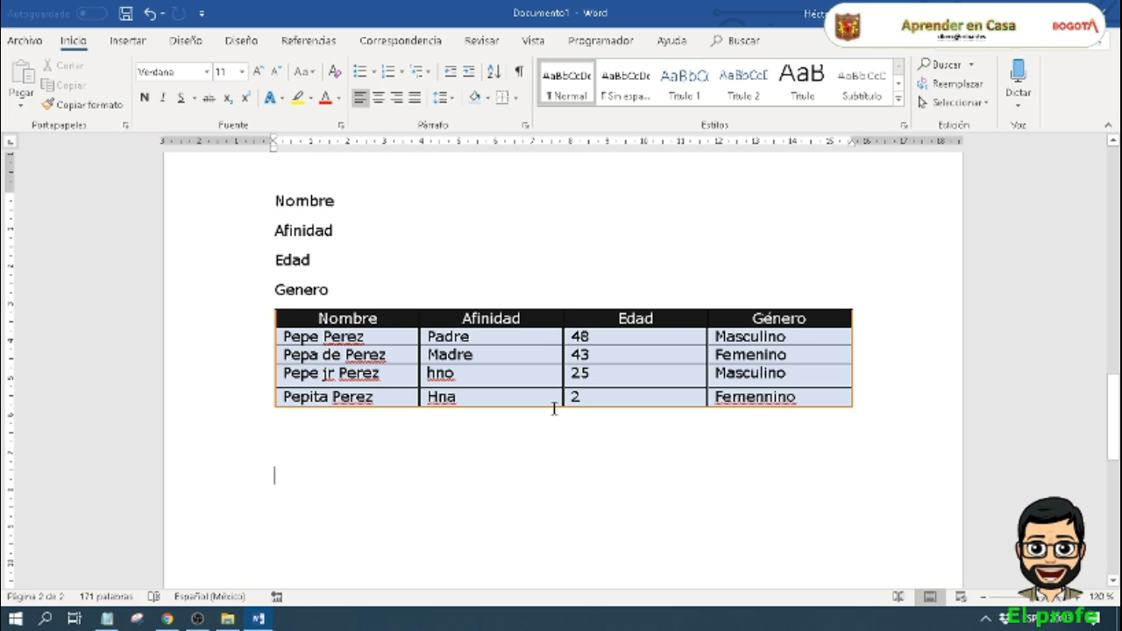
# Step: Review the table's delete options from a cell in the Afinidad column and close them without deleting anything
pyautogui.click(541, 354)
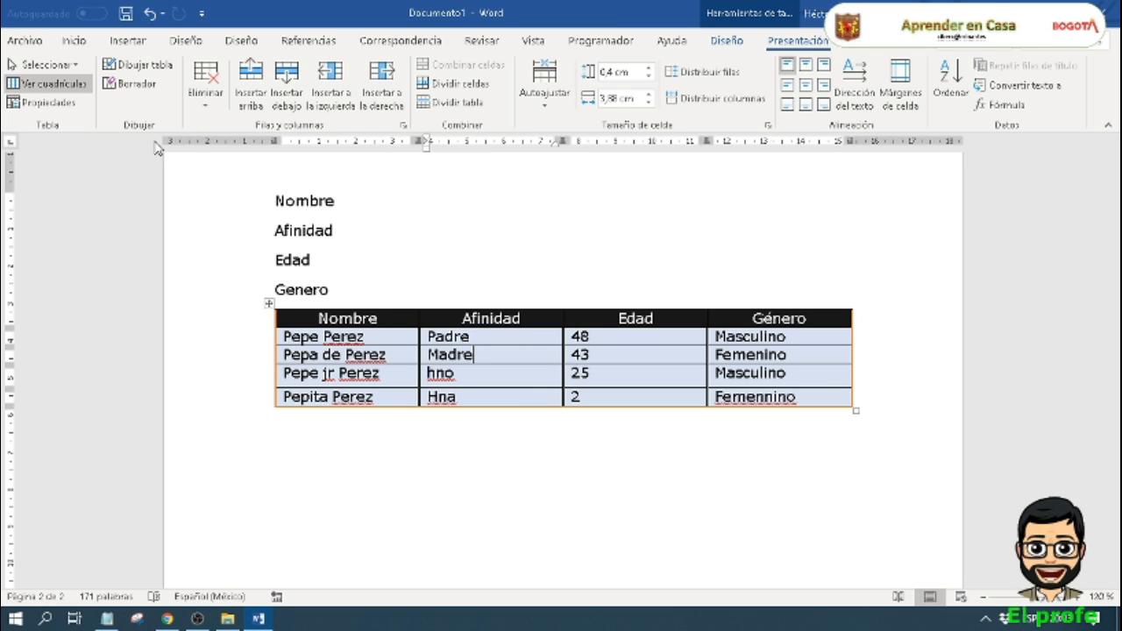
pyautogui.click(217, 107)
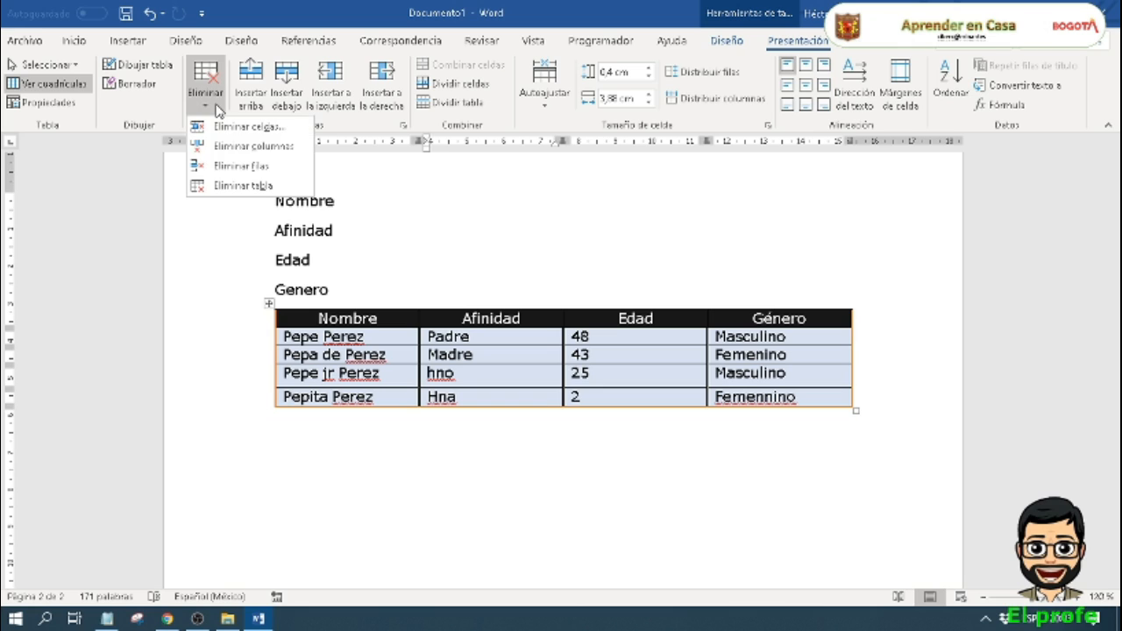
pyautogui.click(492, 477)
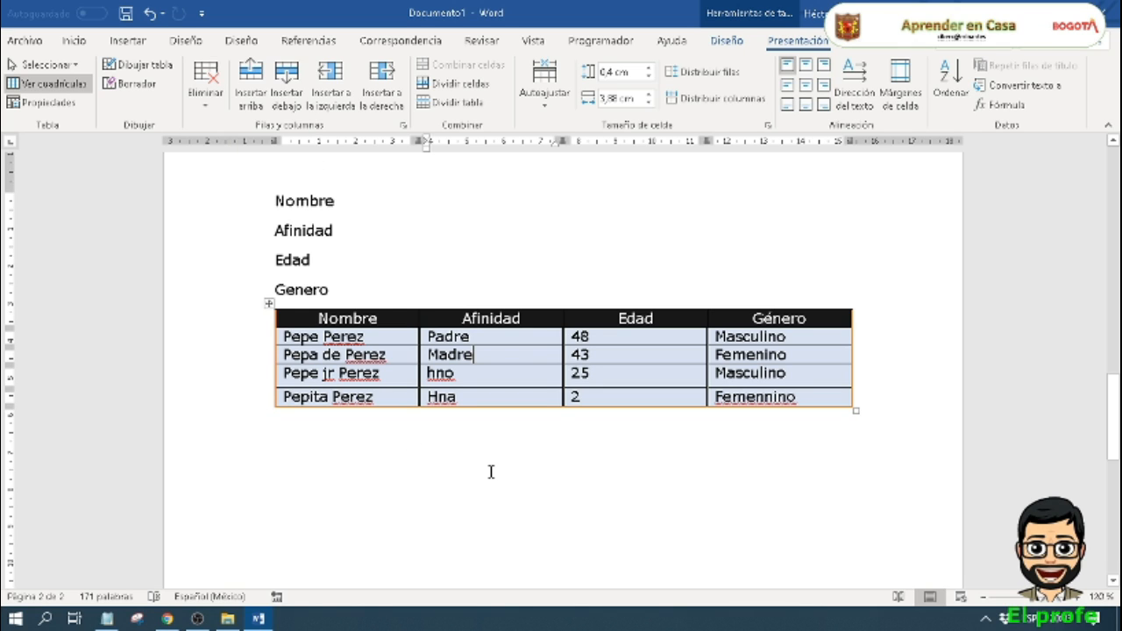
# Step: Undo the row resizing, the border erasing and the clearing of the fourth data row
pyautogui.hotkey('ctrl', 'z')
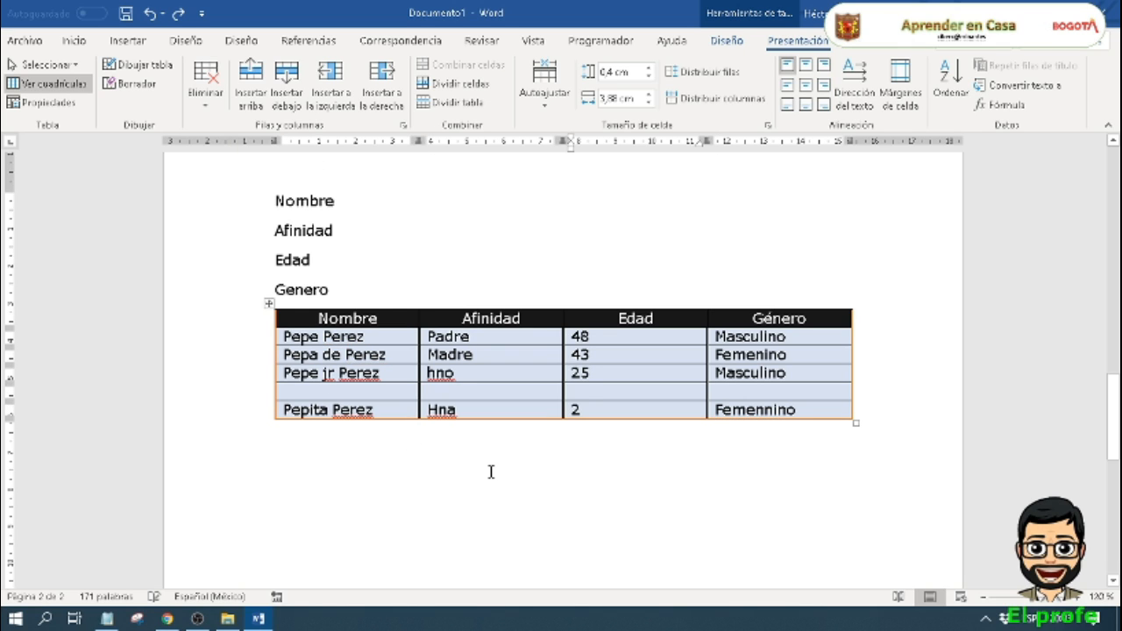
pyautogui.hotkey('ctrl', 'z')
pyautogui.hotkey('ctrl', 'z')
pyautogui.hotkey('ctrl', 'z')
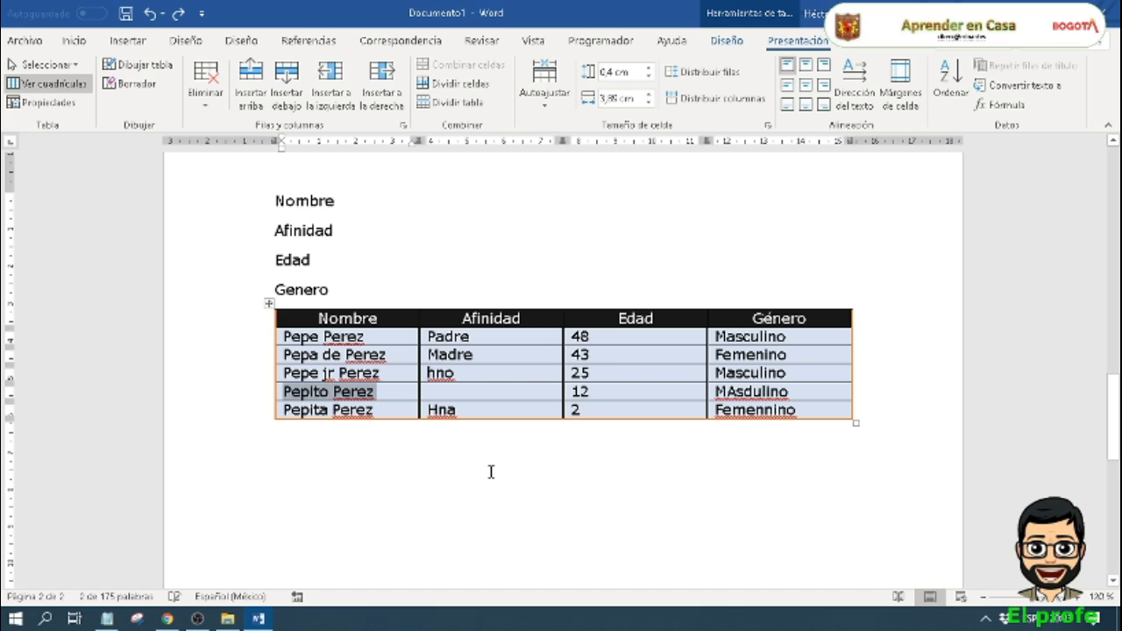
# Step: Delete the Nombre cell of the age 12 row, shifting the remaining cells left, and undo the deletion
pyautogui.click(363, 396)
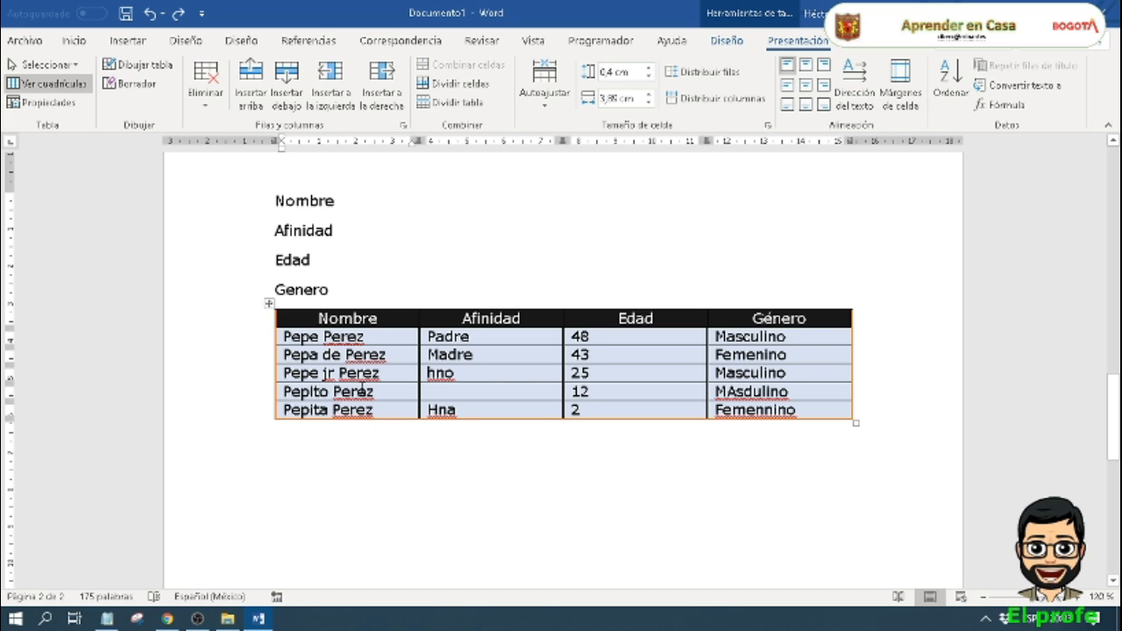
pyautogui.click(208, 104)
pyautogui.click(226, 128)
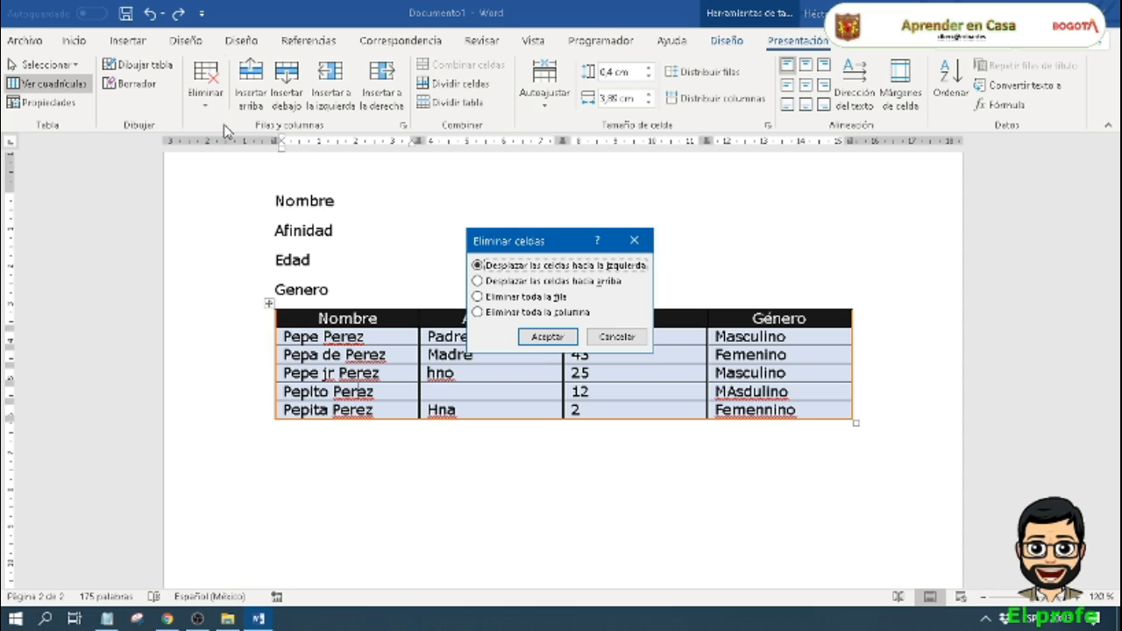
pyautogui.click(548, 338)
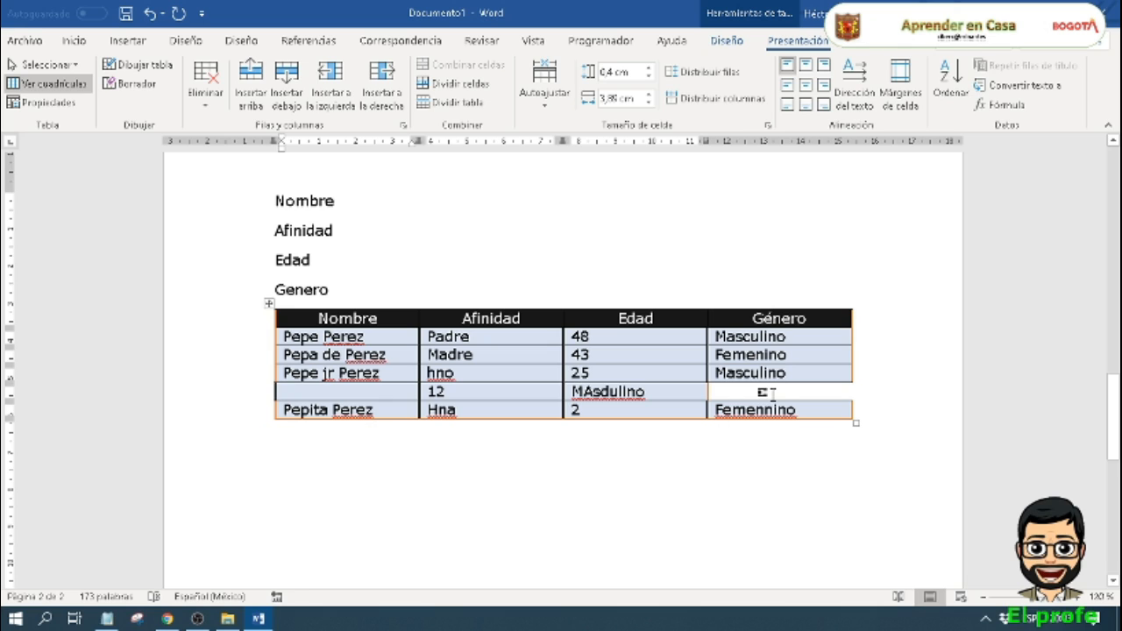
pyautogui.hotkey('ctrl', 'z')
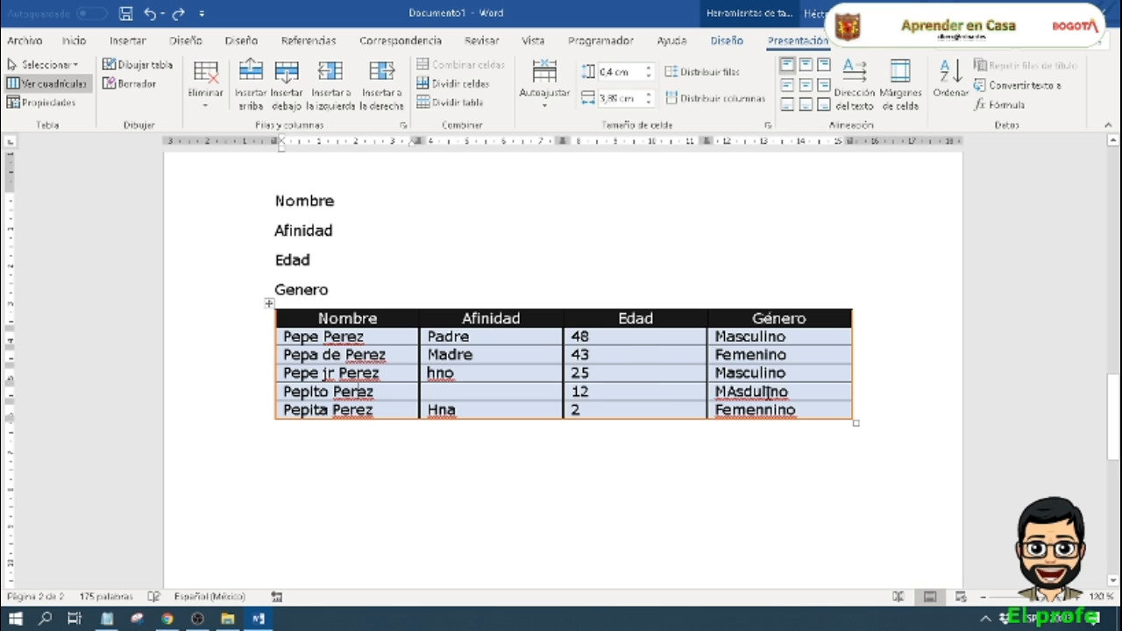
# Step: Delete the entire Nombre column and undo the deletion
pyautogui.click(209, 104)
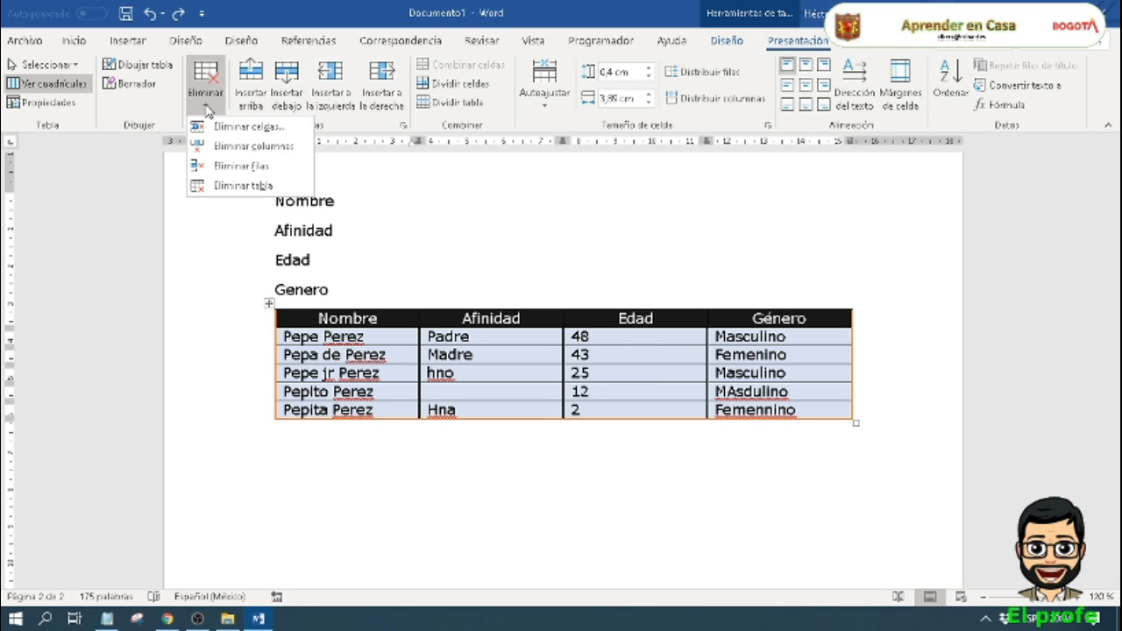
pyautogui.click(259, 146)
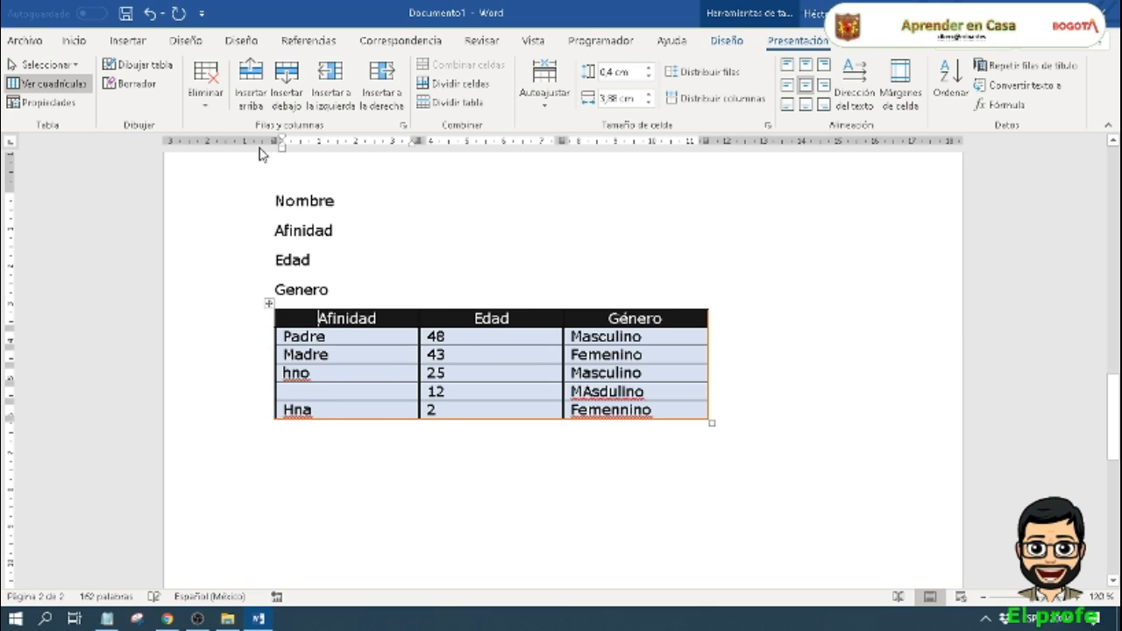
pyautogui.hotkey('ctrl', 'z')
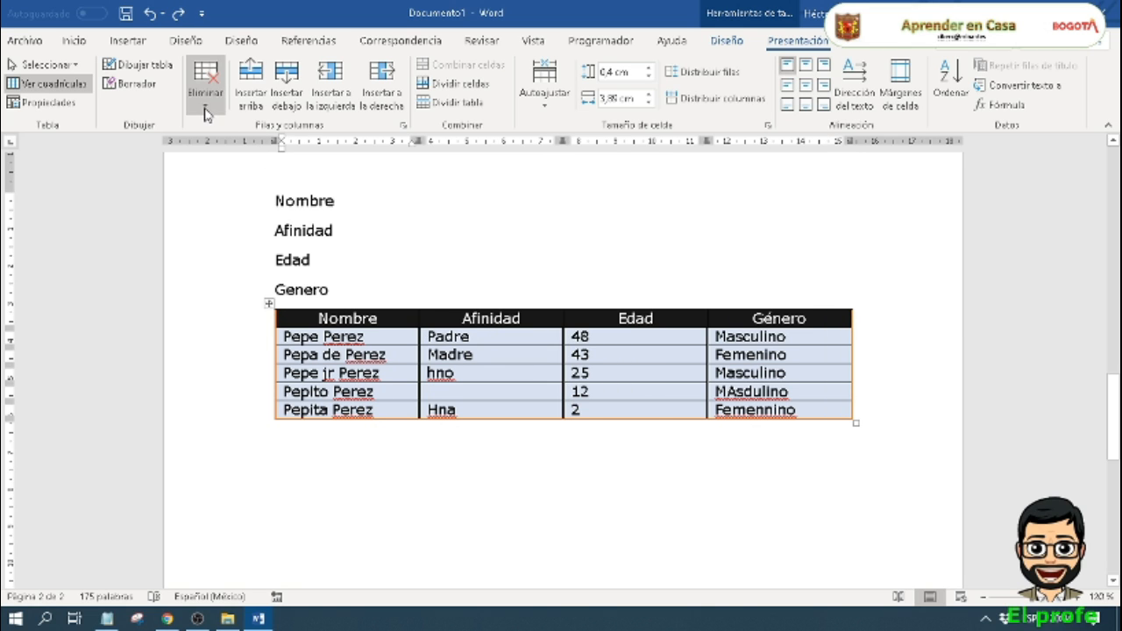
# Step: Delete the entire row with age 12, check the remaining delete options, and undo the row deletion
pyautogui.click(208, 112)
pyautogui.click(231, 167)
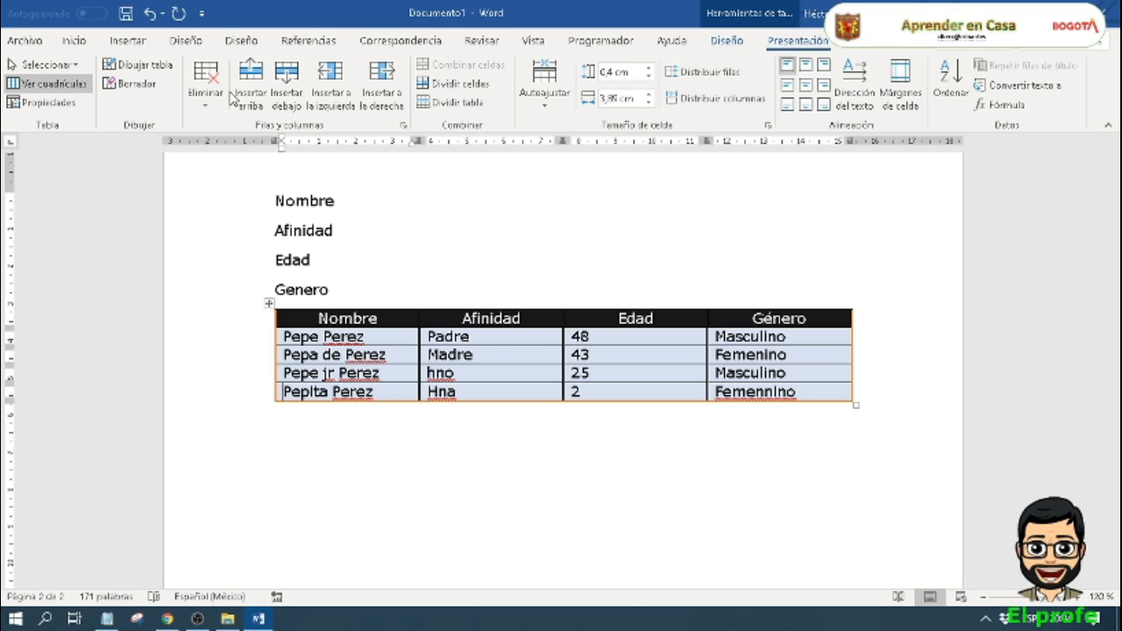
pyautogui.click(208, 109)
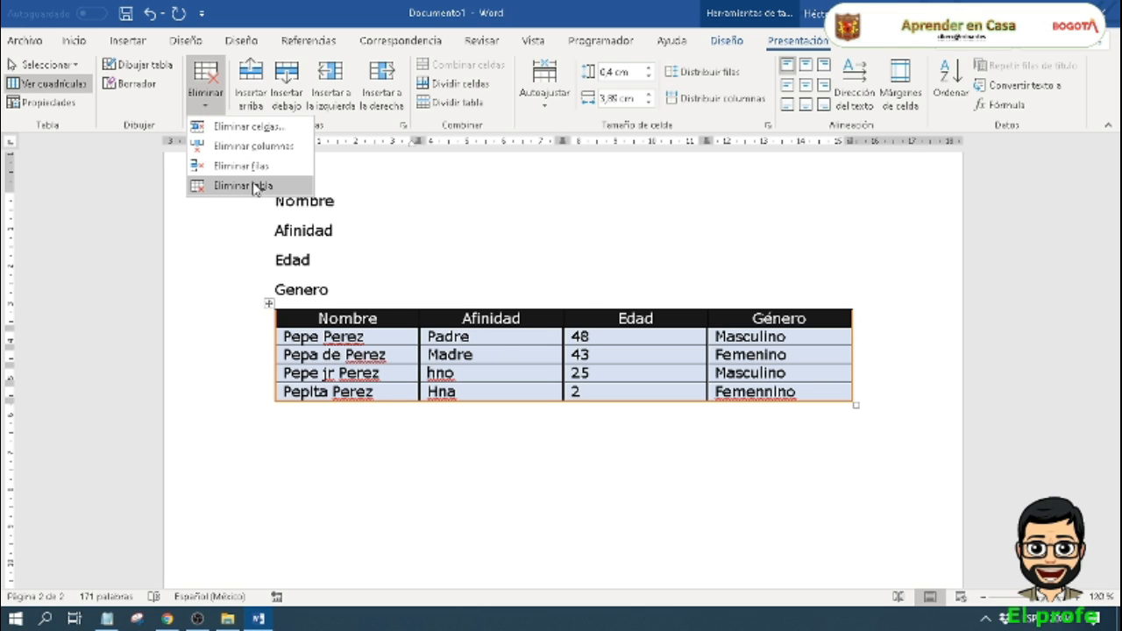
pyautogui.click(630, 287)
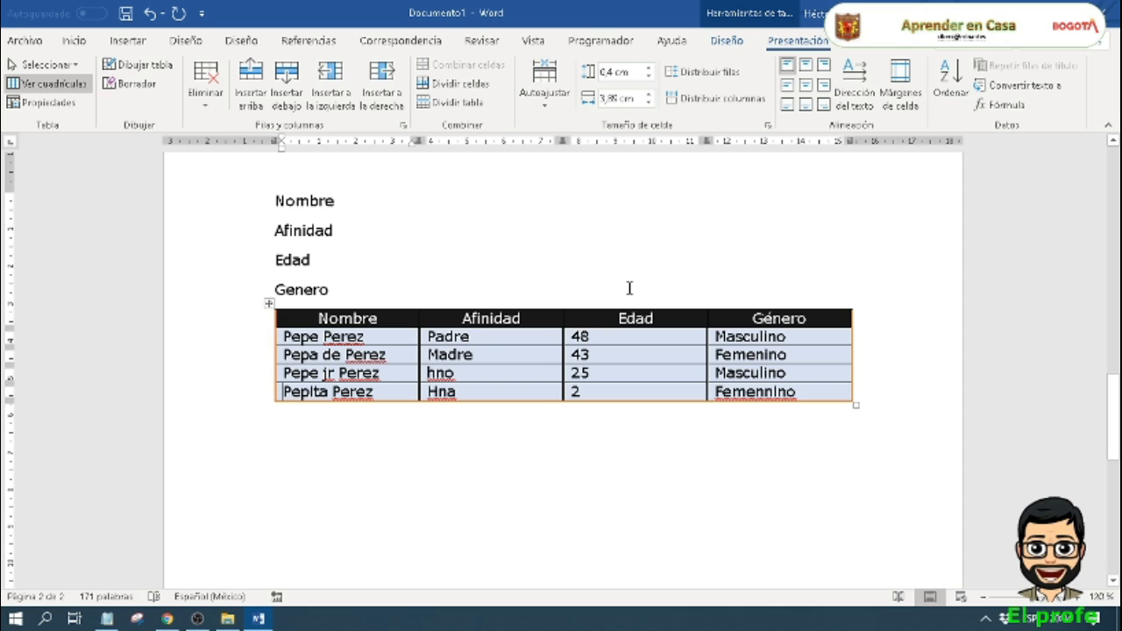
pyautogui.hotkey('ctrl', 'z')
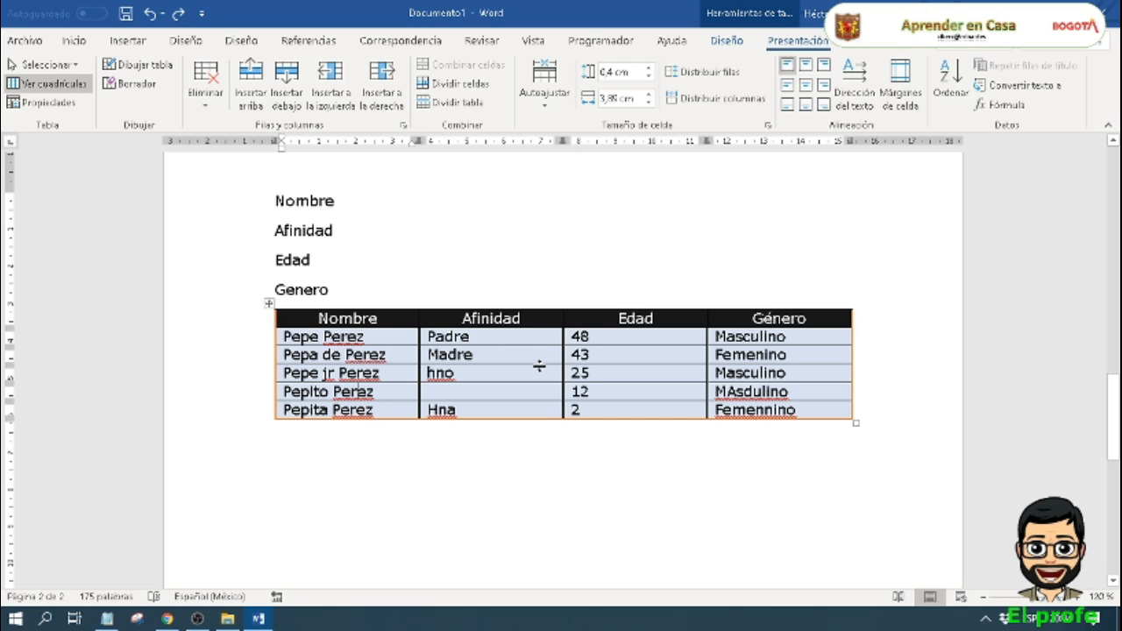
# Step: Insert one empty row above and another below the row with age 12
pyautogui.click(714, 392)
pyautogui.click(258, 88)
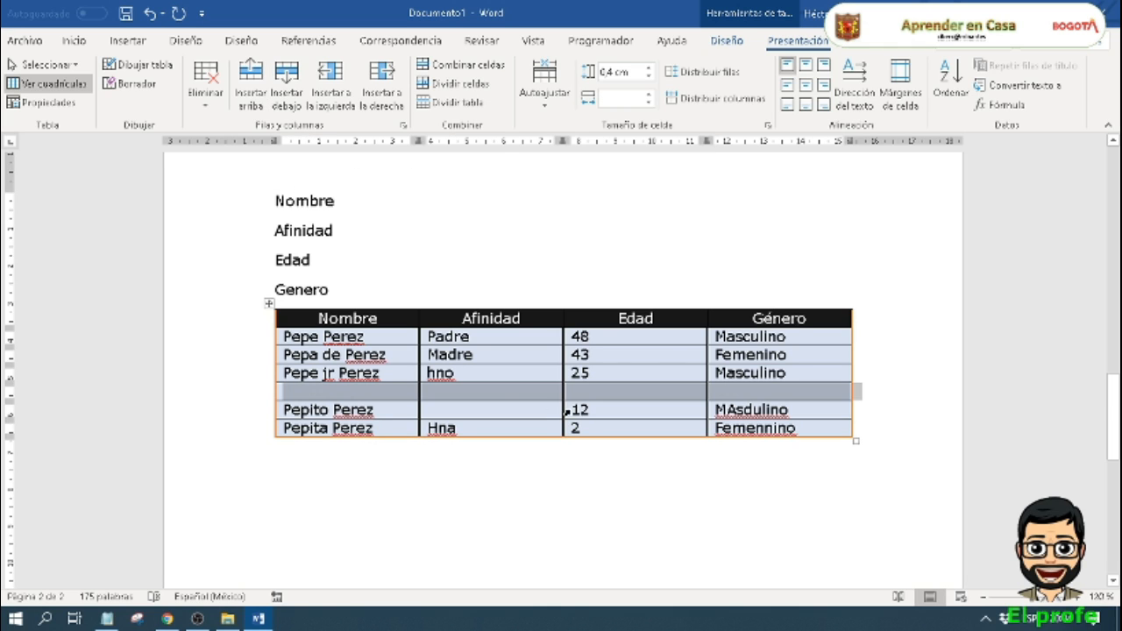
pyautogui.click(591, 397)
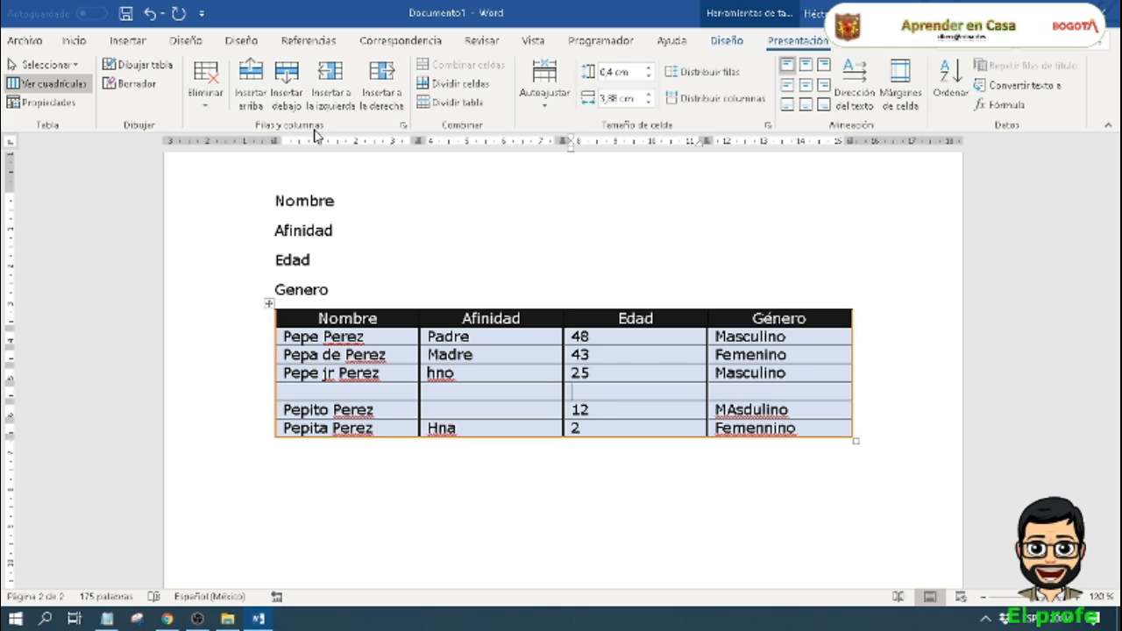
pyautogui.click(507, 414)
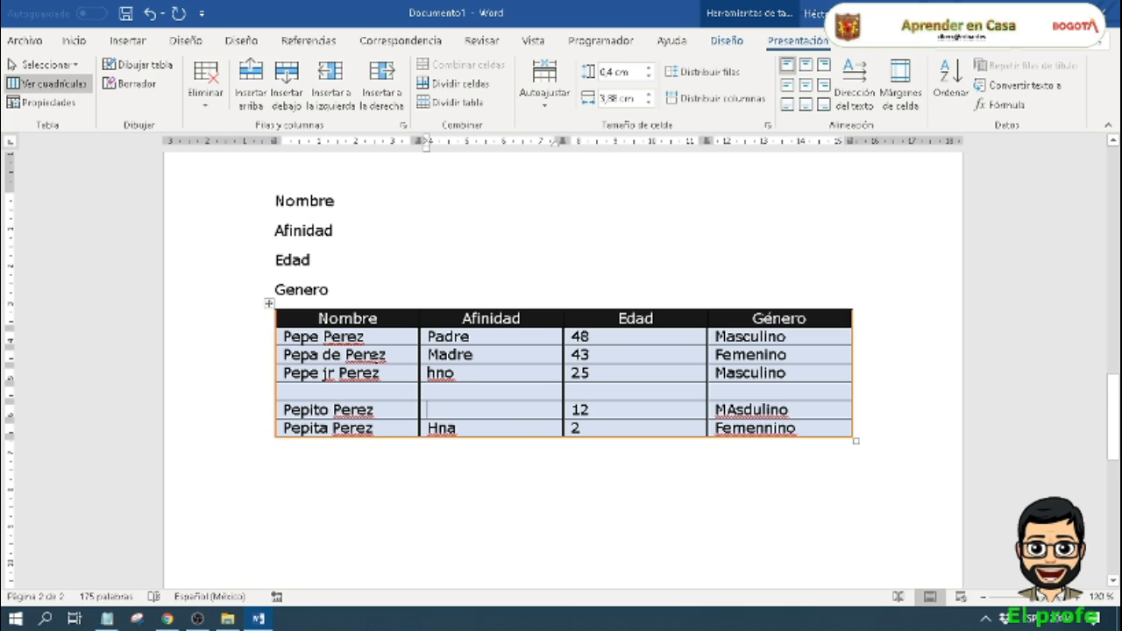
pyautogui.click(292, 88)
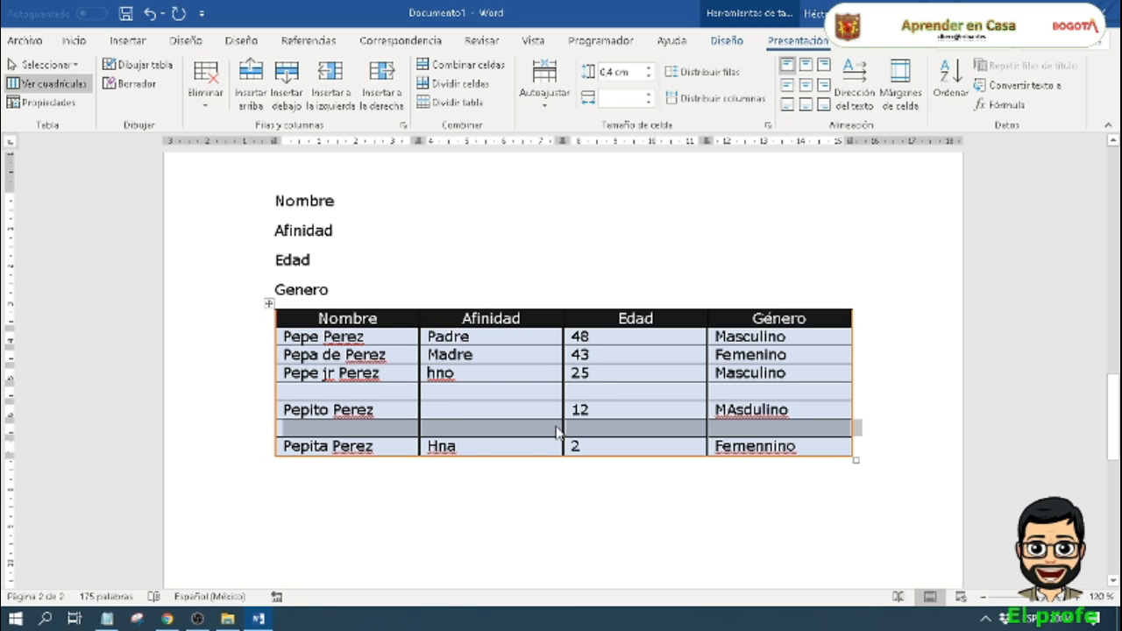
# Step: Insert an empty column to the left of the Género column
pyautogui.click(745, 356)
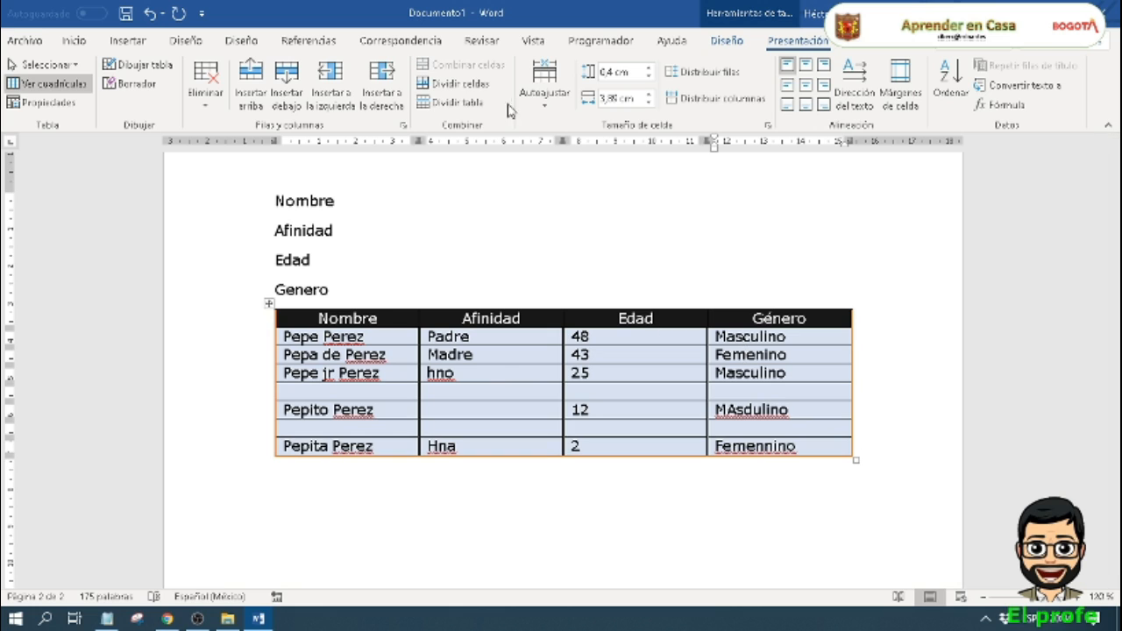
pyautogui.click(329, 79)
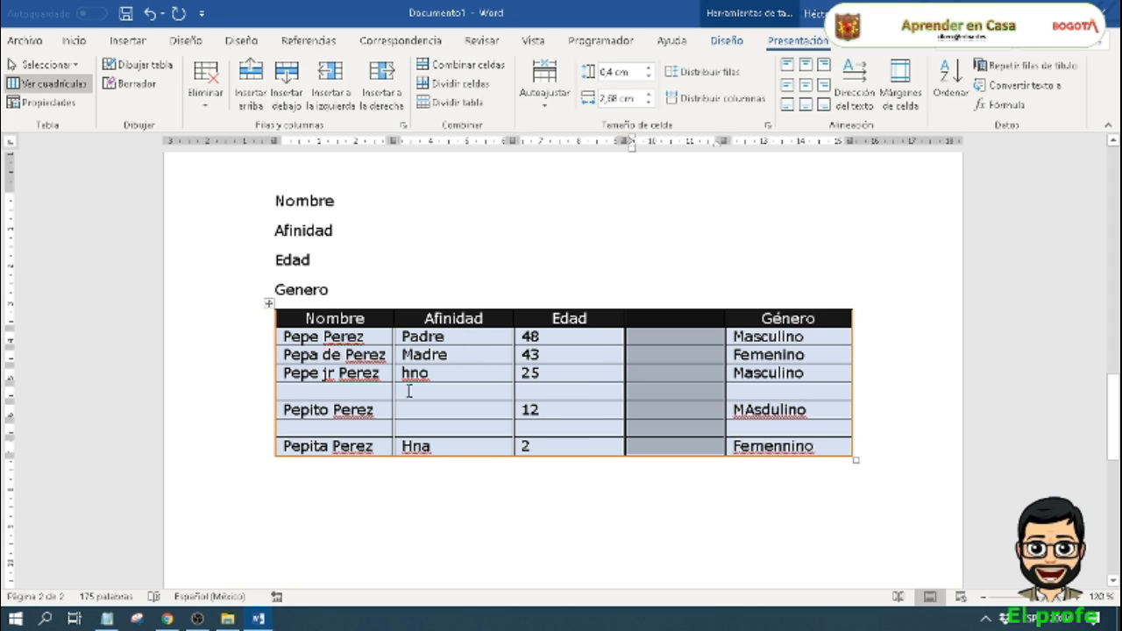
# Step: Insert an empty column to the right of the Nombre column
pyautogui.click(377, 375)
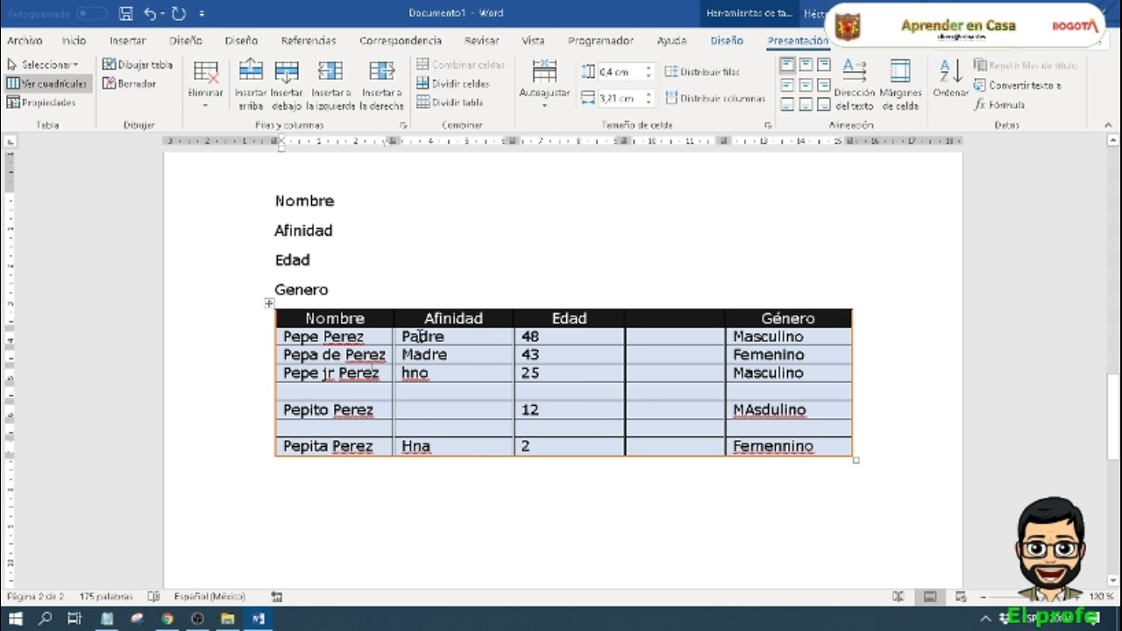
pyautogui.click(386, 86)
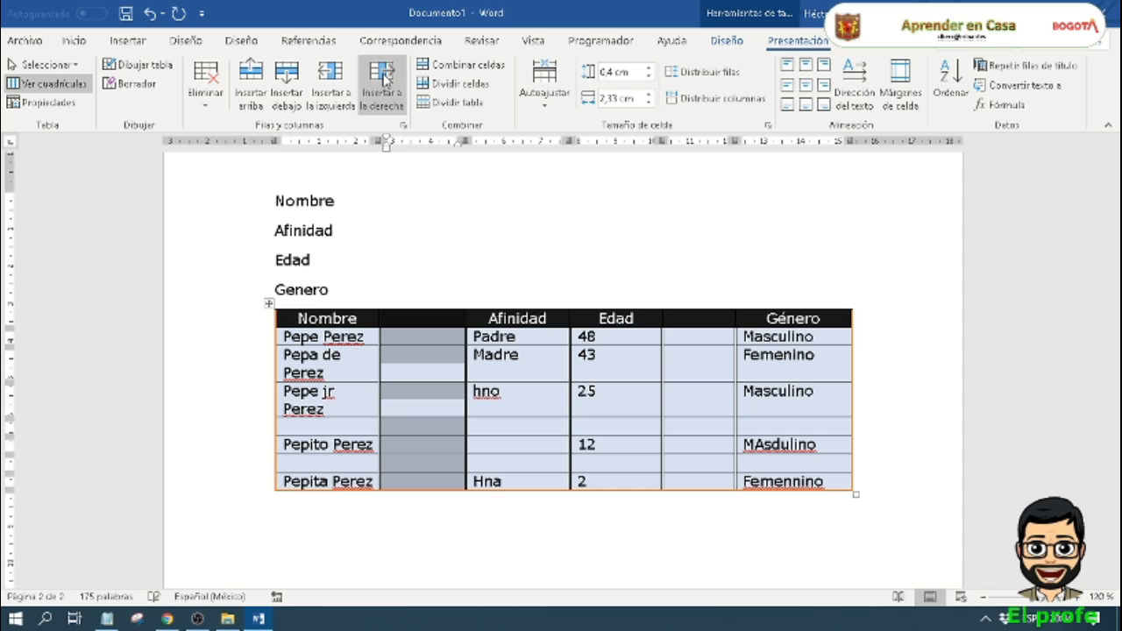
pyautogui.click(522, 396)
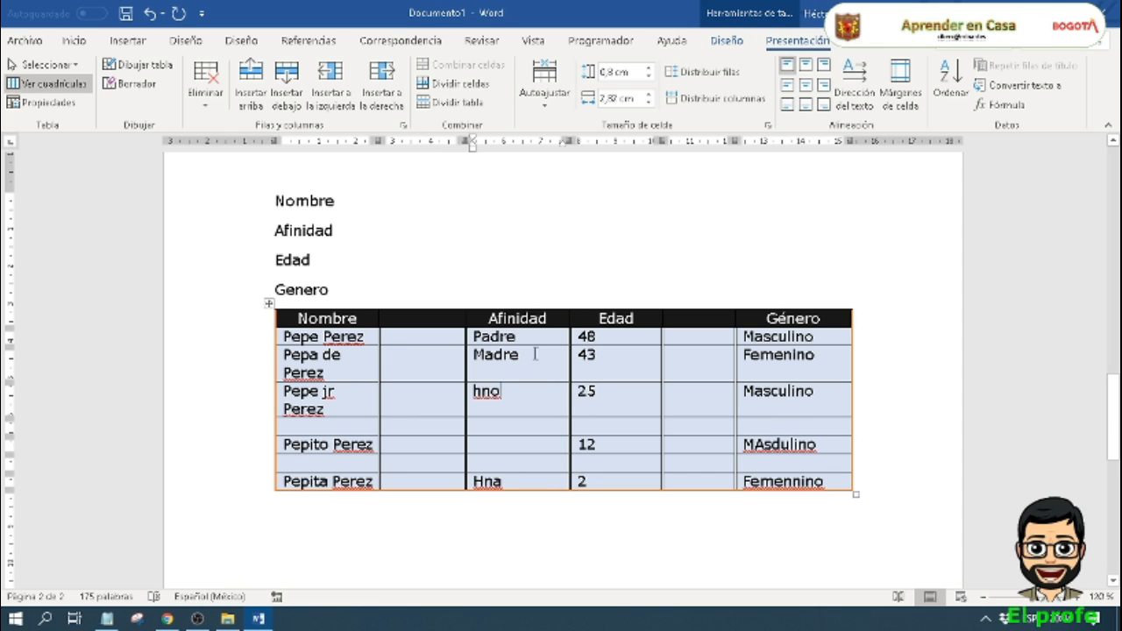
# Step: Undo the recent row and column insertions until the table is back to its four original columns
pyautogui.scroll(-2, 491, 368)
pyautogui.scroll(1, 491, 368)
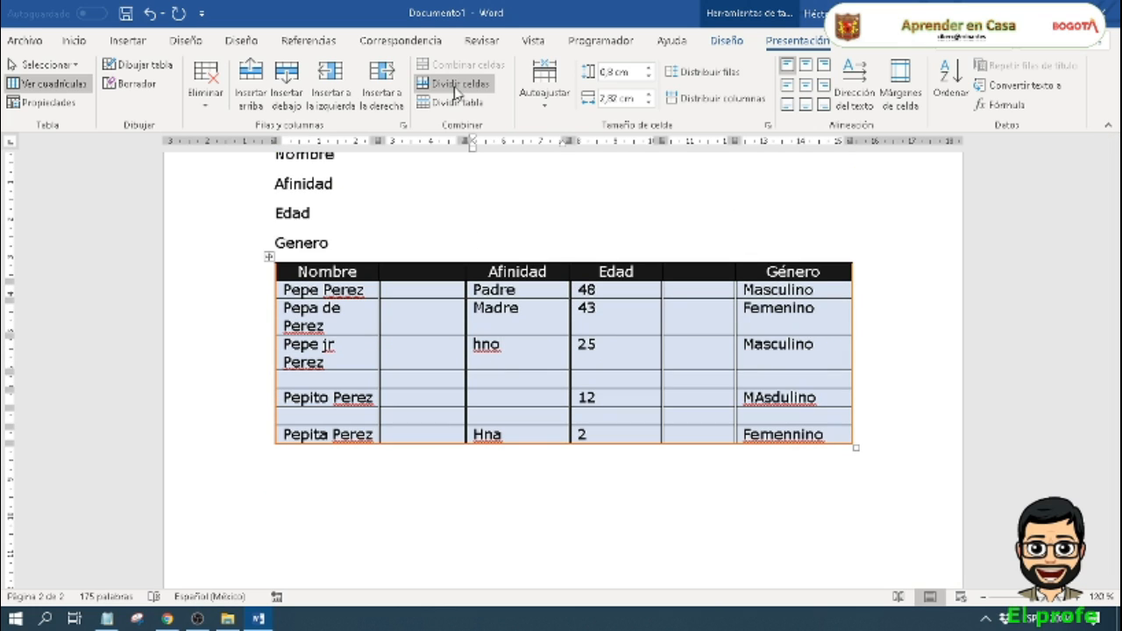
pyautogui.click(431, 348)
pyautogui.hotkey('ctrl', 'z')
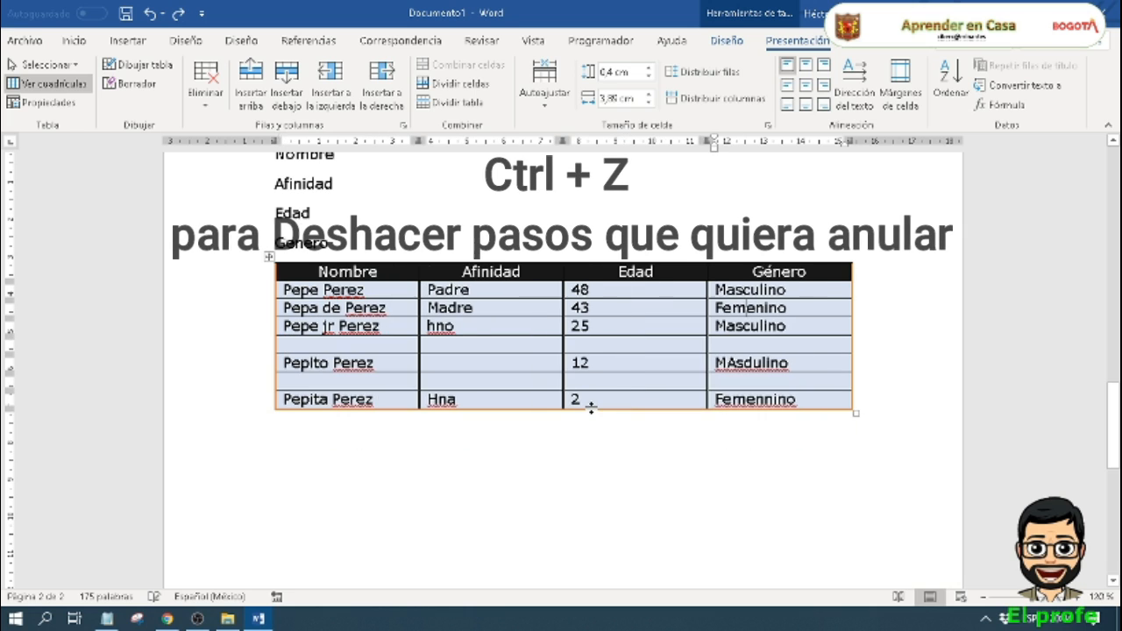
pyautogui.hotkey('ctrl', 'z')
pyautogui.hotkey('ctrl', 'z')
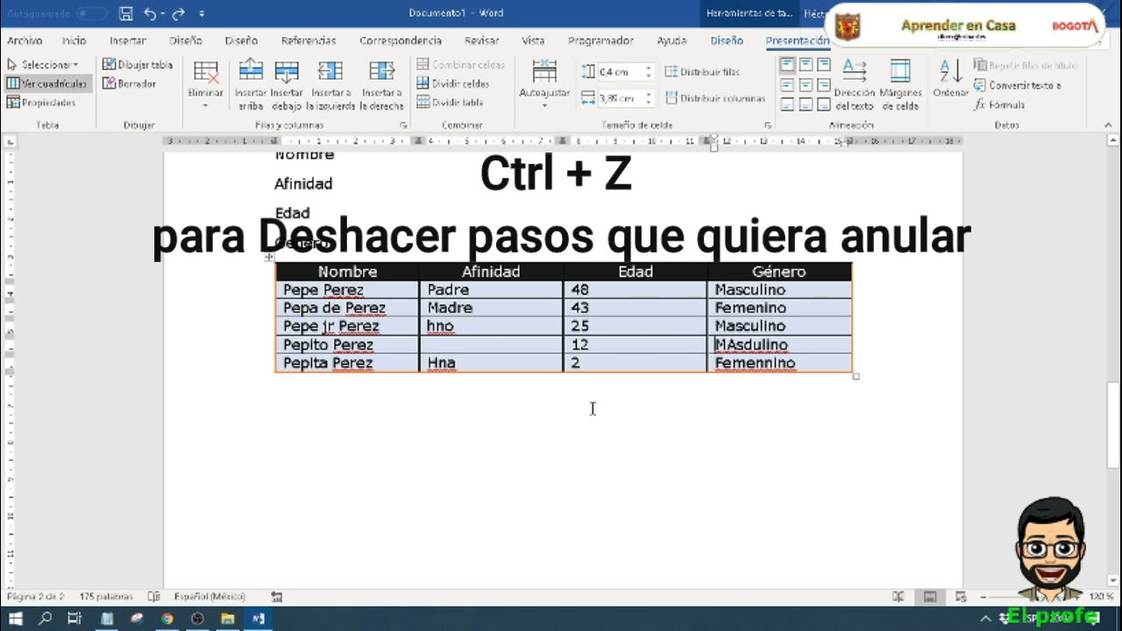
# Step: Split the empty Afinidad cell in the row with age 12 into 1 column and 2 rows
pyautogui.click(550, 348)
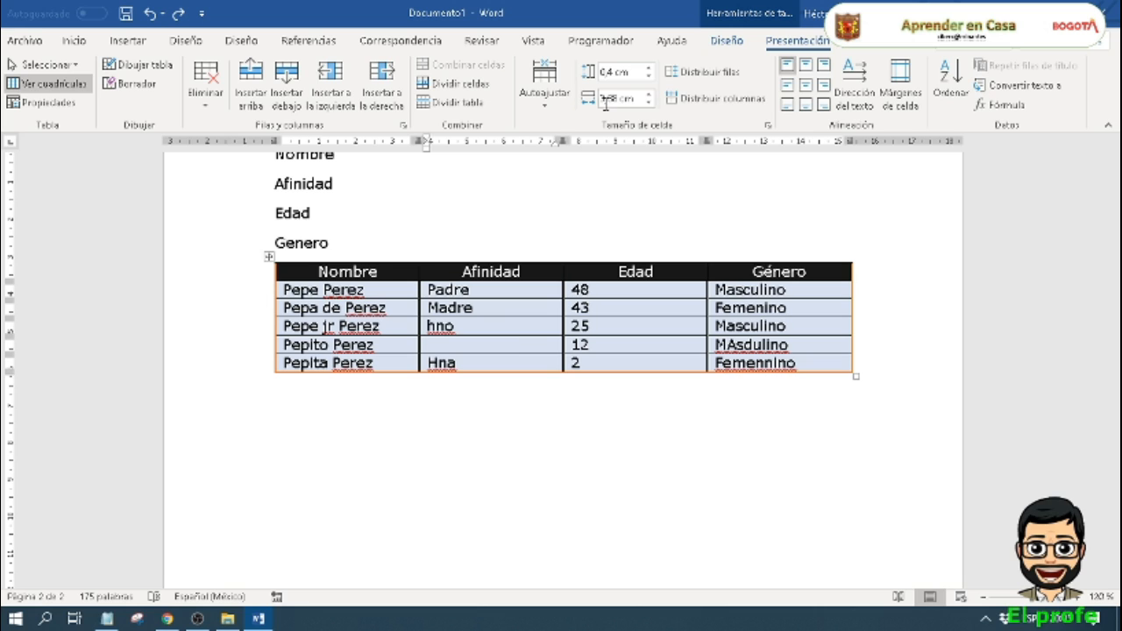
pyautogui.click(461, 84)
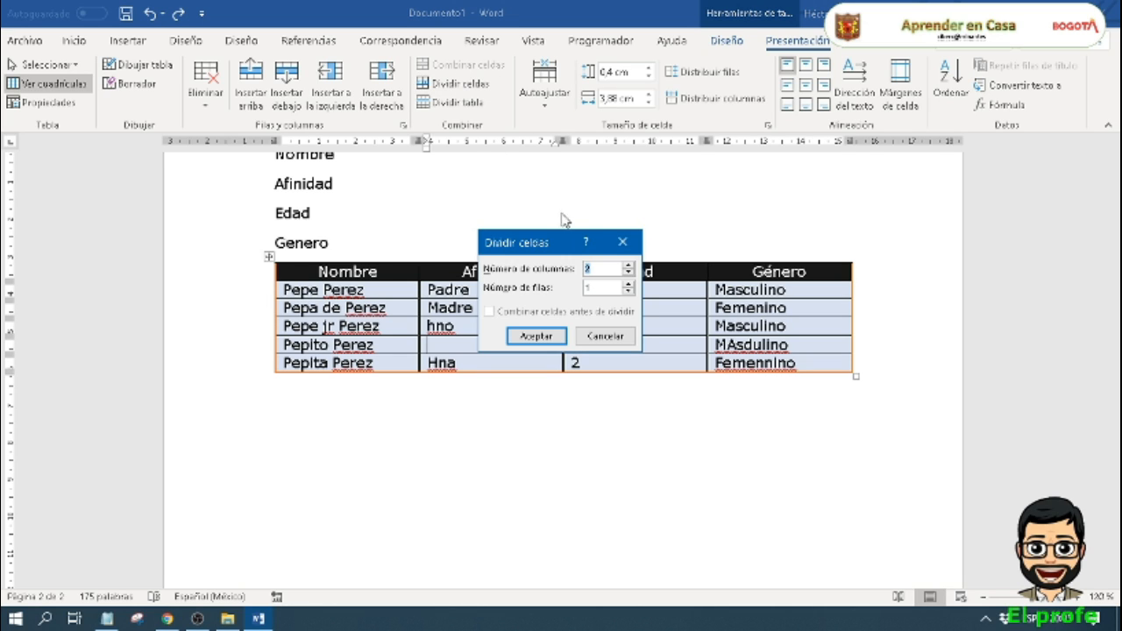
pyautogui.moveTo(536, 248); pyautogui.dragTo(771, 226)
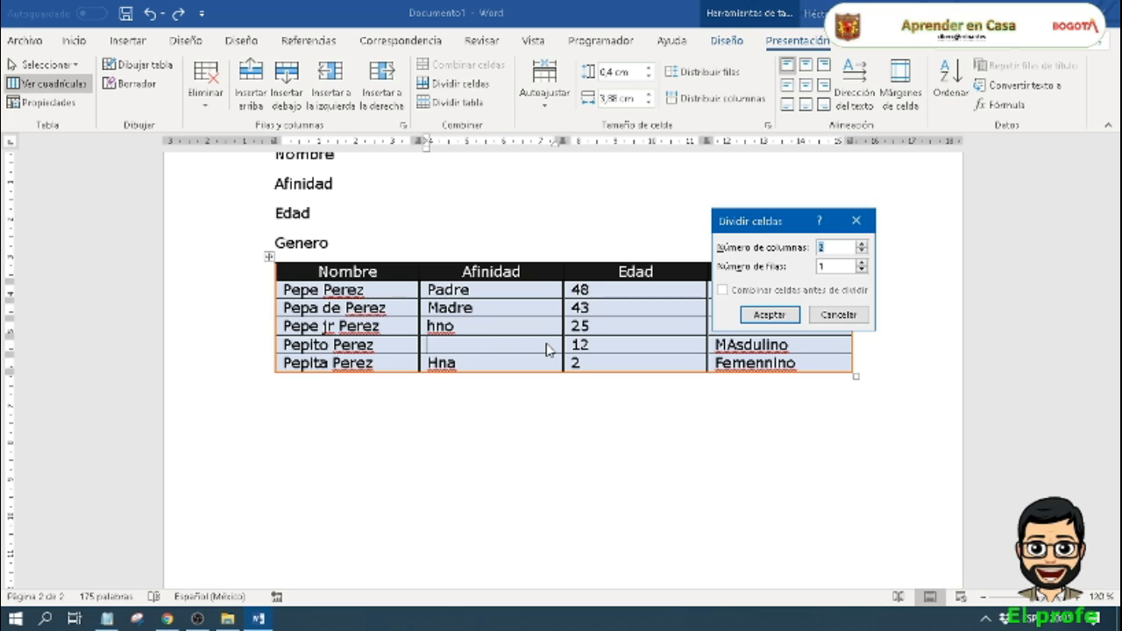
pyautogui.click(862, 263)
pyautogui.click(771, 314)
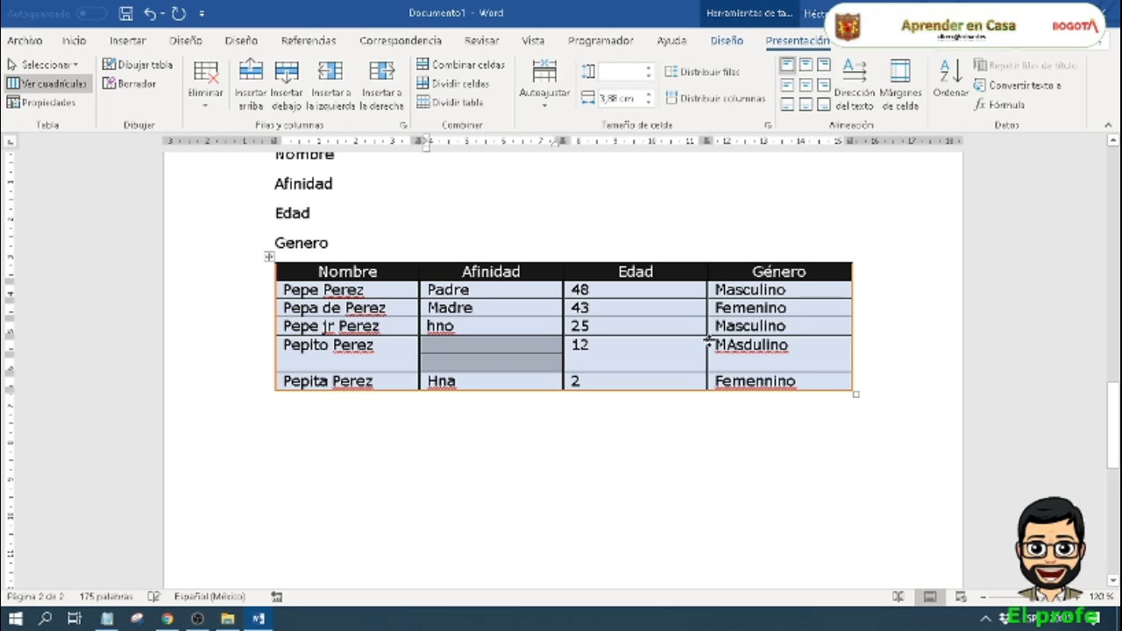
# Step: Clear the age 12 from its Edad cell and split that cell into 2 columns and 1 row
pyautogui.click(476, 355)
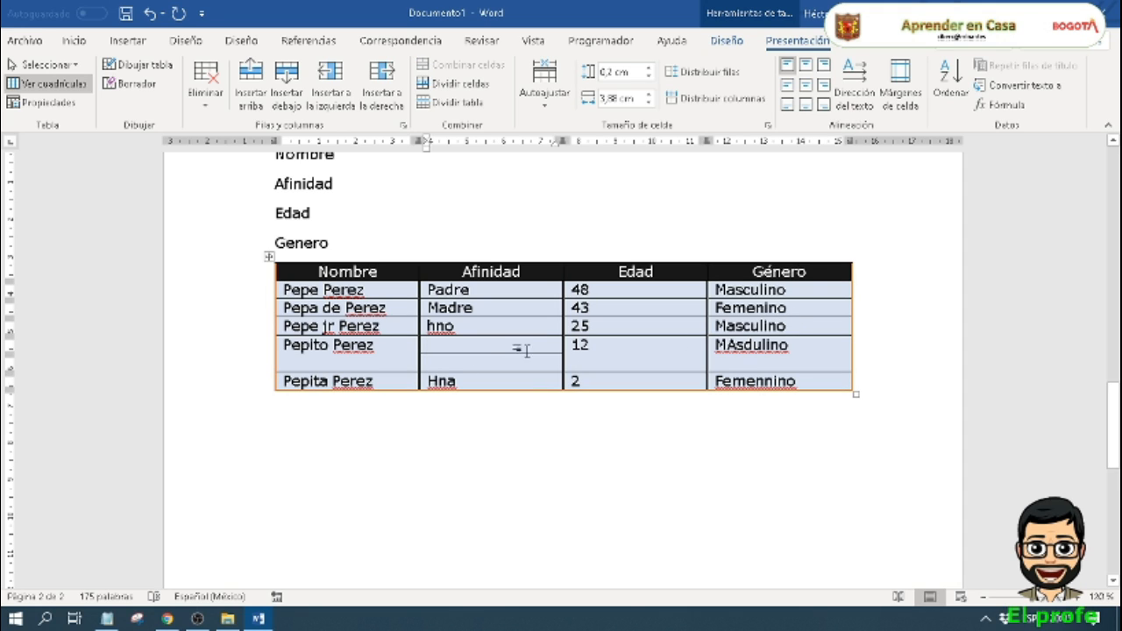
pyautogui.doubleClick(589, 346)
pyautogui.press('BackSpace')
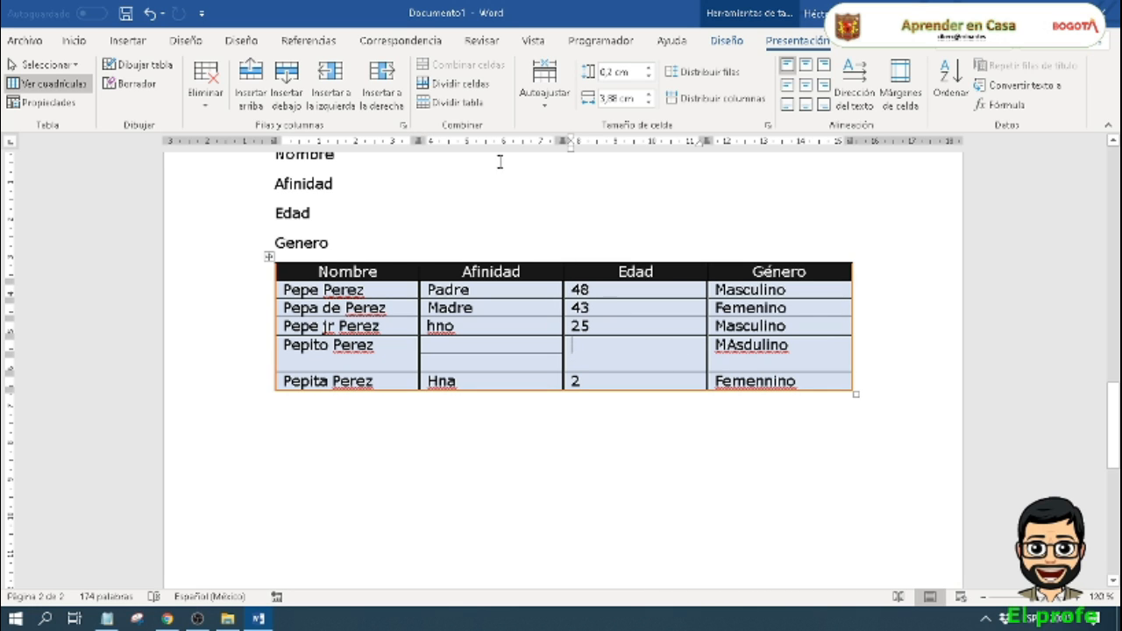
pyautogui.click(473, 83)
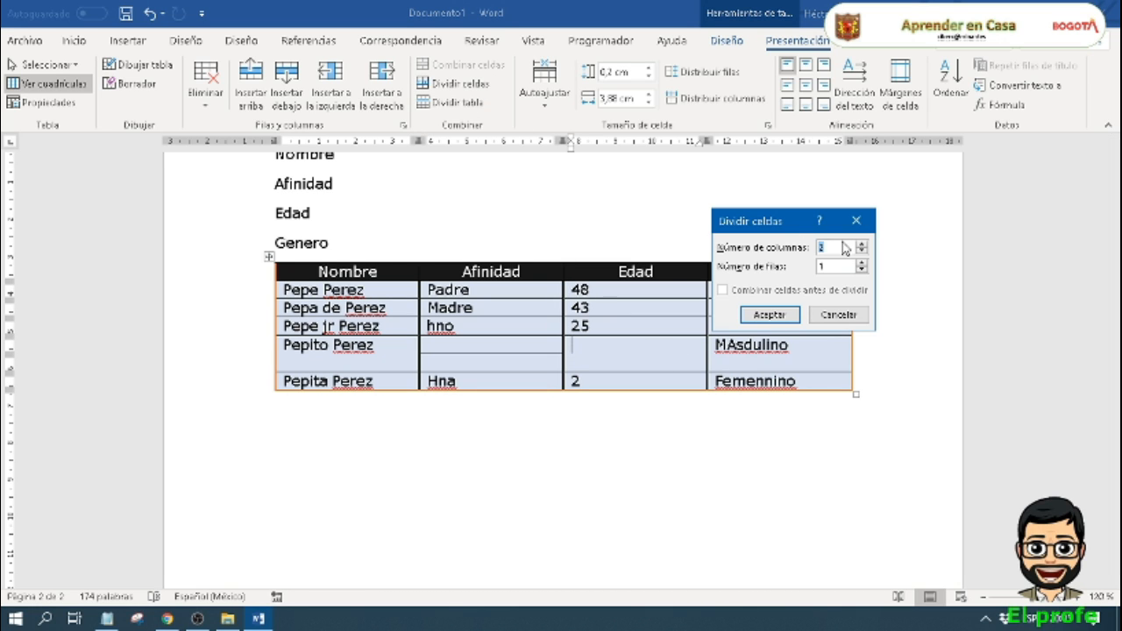
pyautogui.click(775, 315)
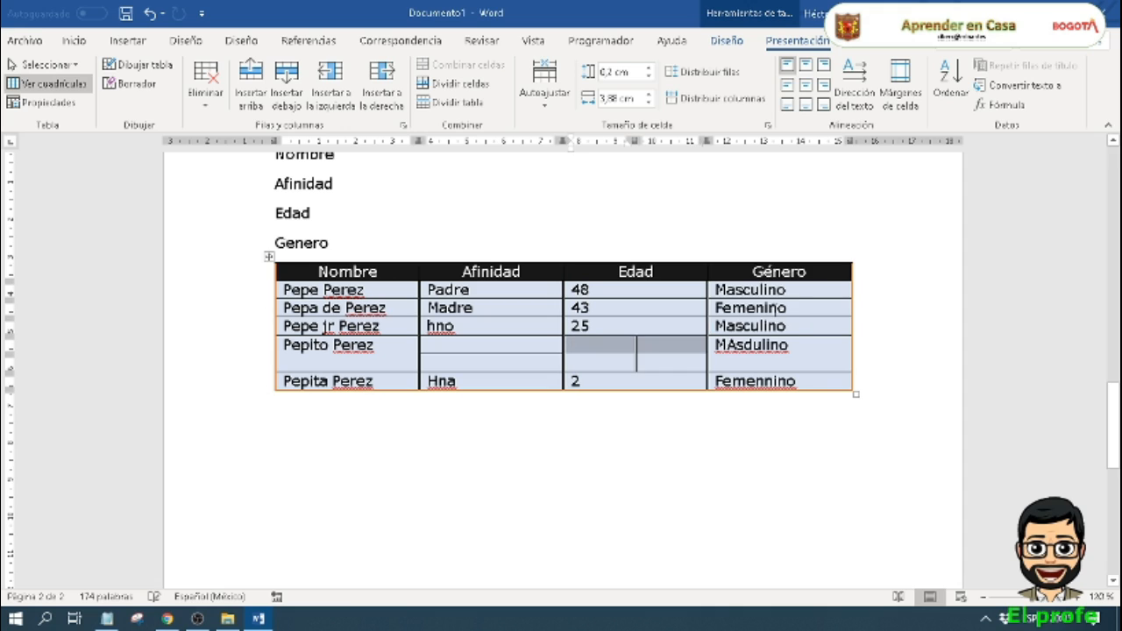
# Step: Autofit the table to its contents and undo the adjustment
pyautogui.click(568, 362)
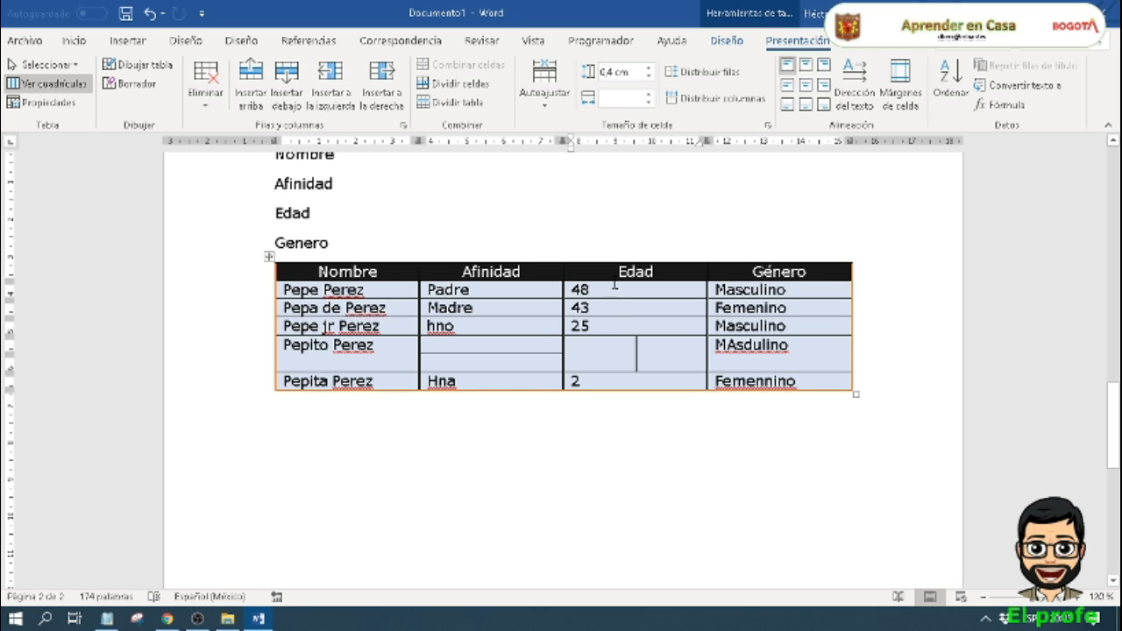
pyautogui.click(621, 326)
pyautogui.click(545, 87)
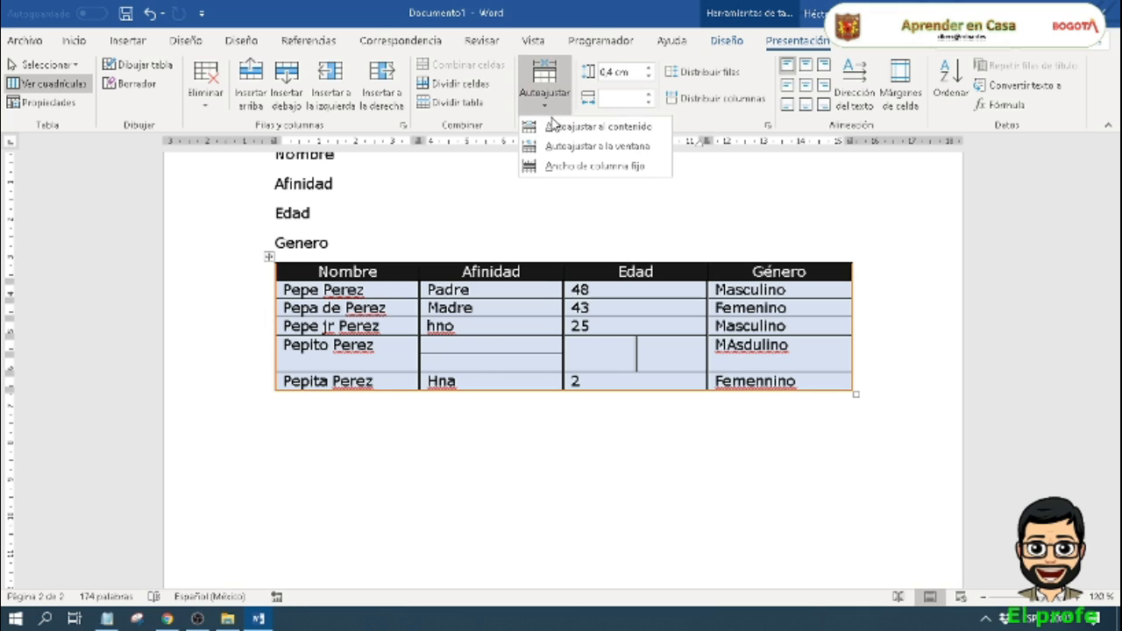
pyautogui.click(554, 127)
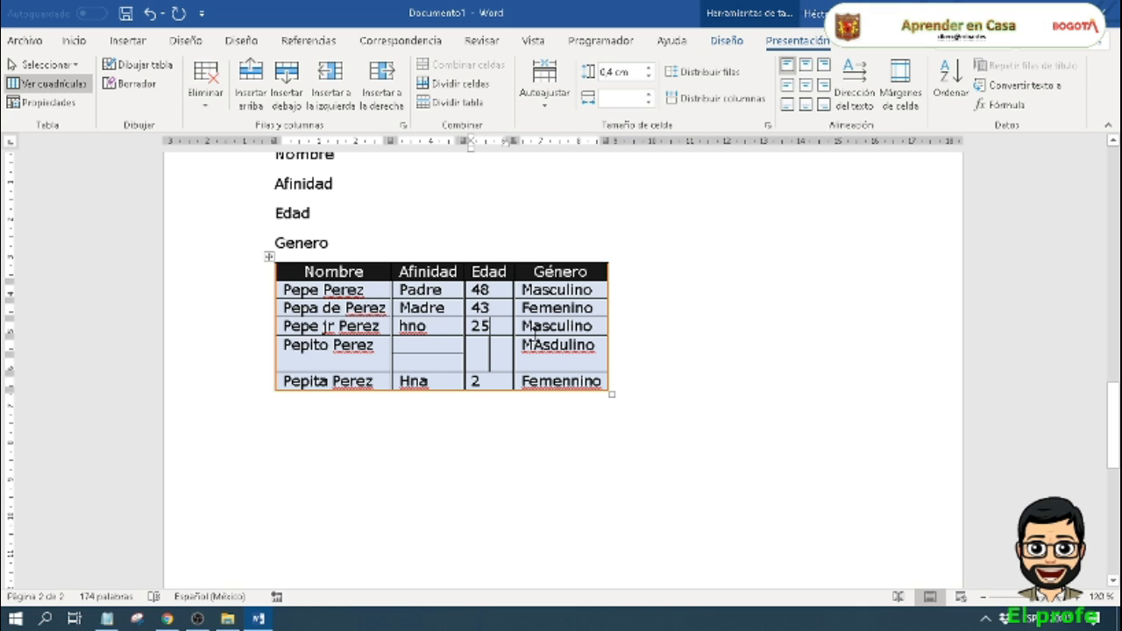
pyautogui.hotkey('ctrl', 'z')
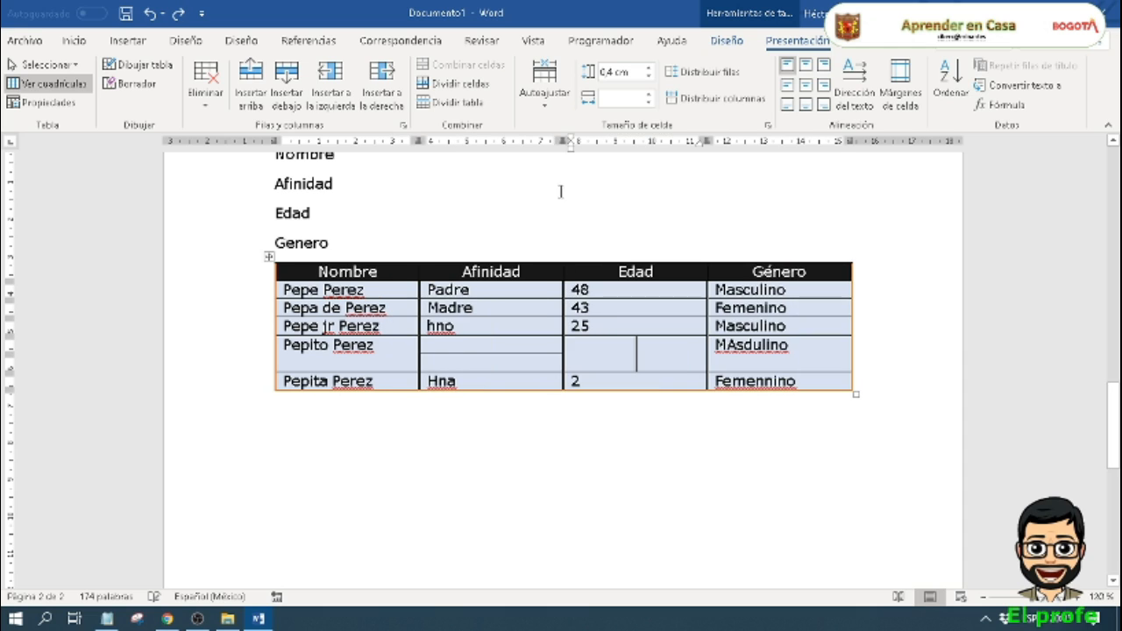
# Step: Autofit the table to the window and switch it to fixed column width
pyautogui.click(558, 109)
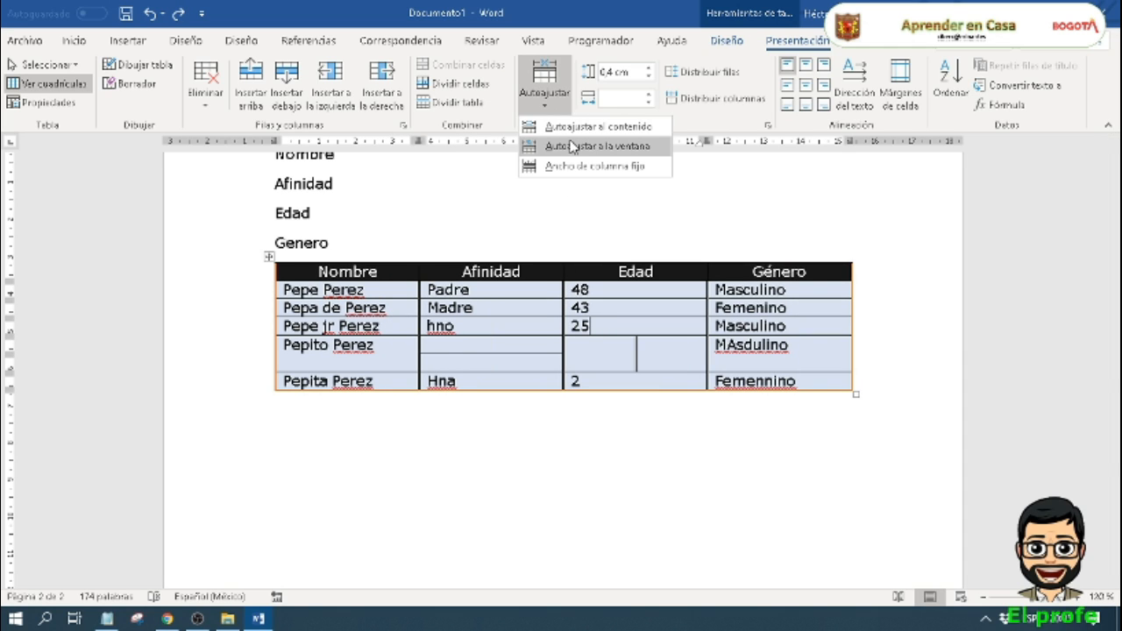
pyautogui.click(573, 146)
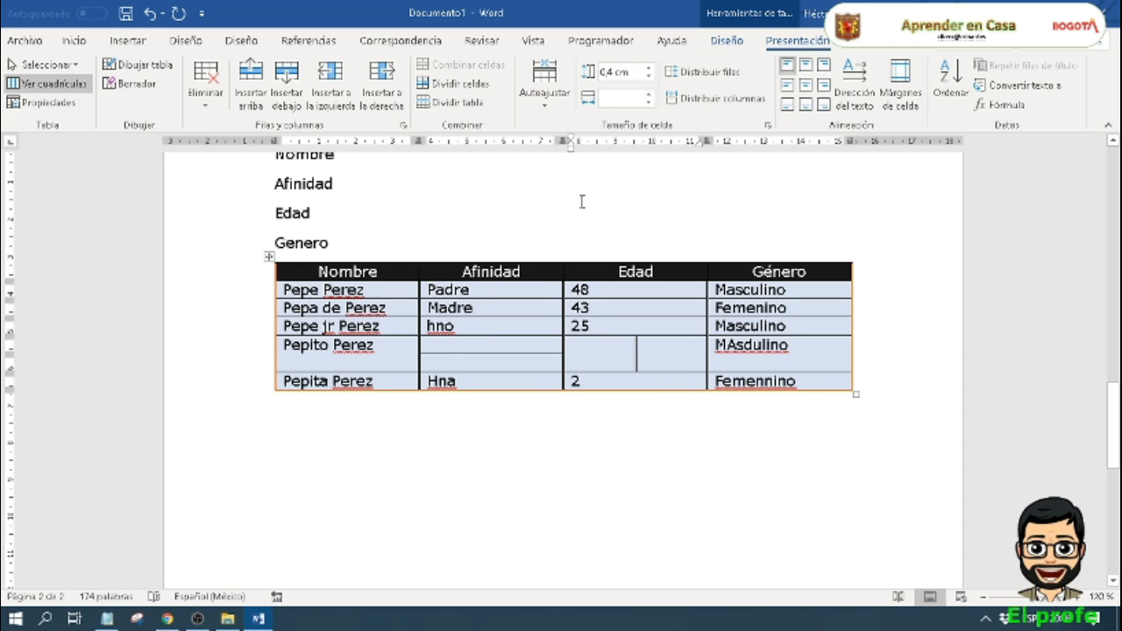
pyautogui.click(560, 103)
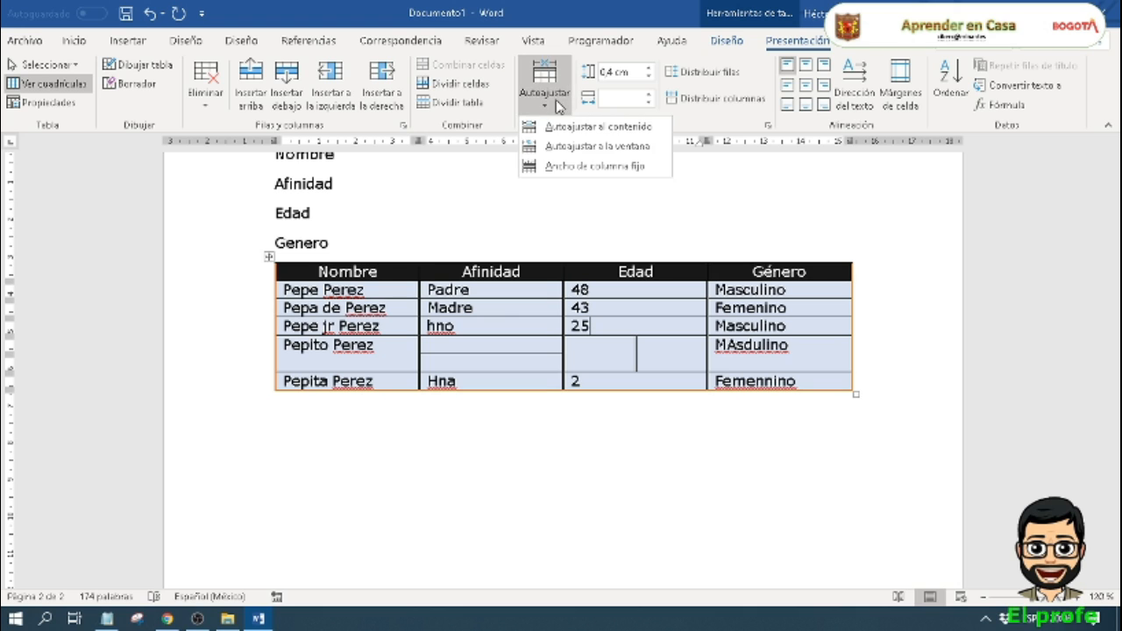
pyautogui.click(574, 168)
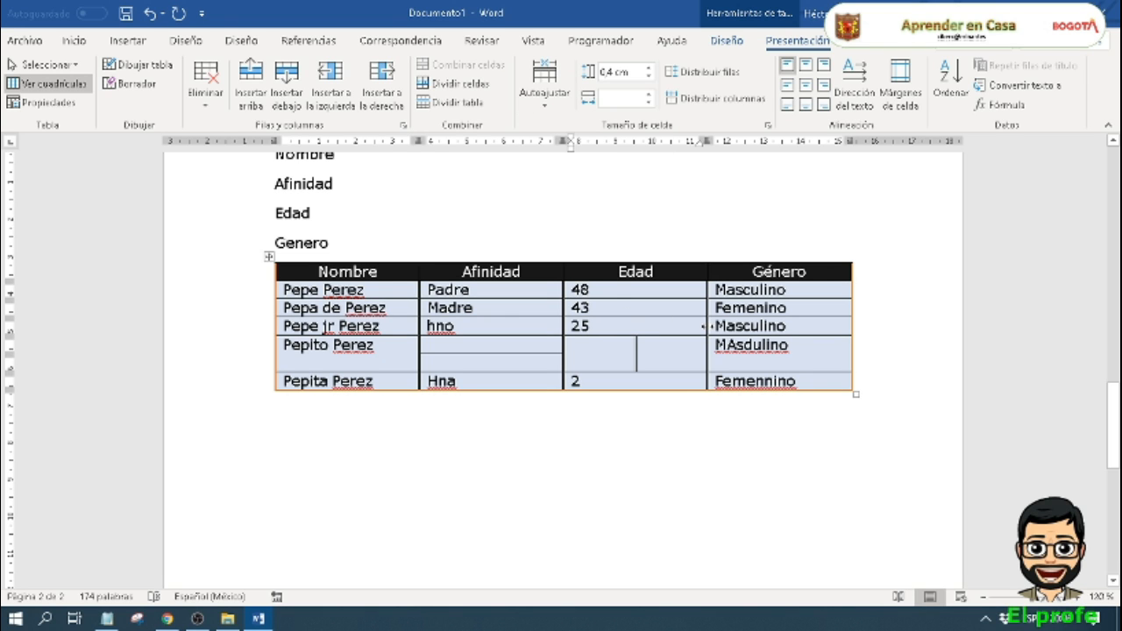
# Step: Narrow the Edad column slightly by moving its border with Género, and undo the resize
pyautogui.moveTo(704, 326); pyautogui.dragTo(691, 345)
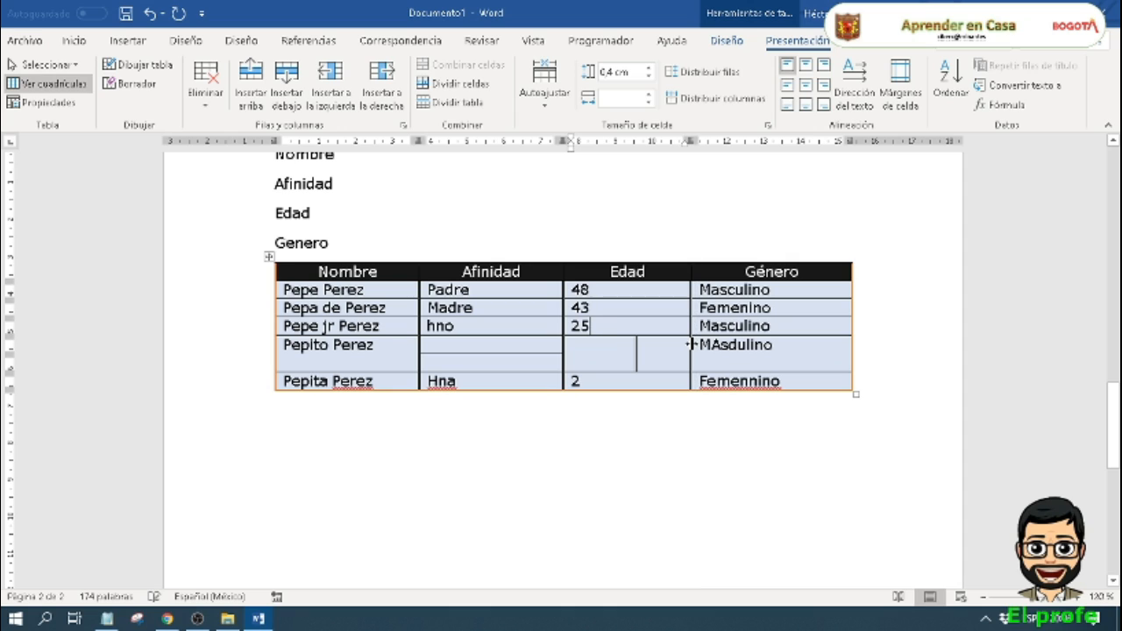
pyautogui.hotkey('ctrl', 'z')
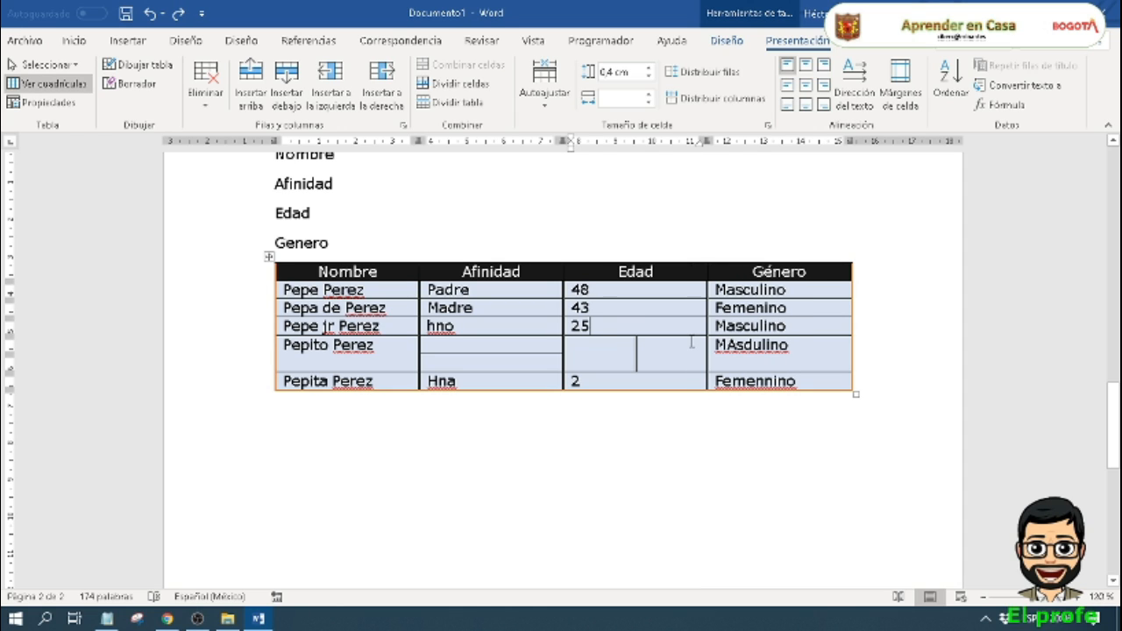
pyautogui.click(680, 347)
# Step: Reapply fixed column width, test it with long filler text in the Género cell of the age 25 row, and undo the text
pyautogui.click(808, 328)
pyautogui.click(545, 95)
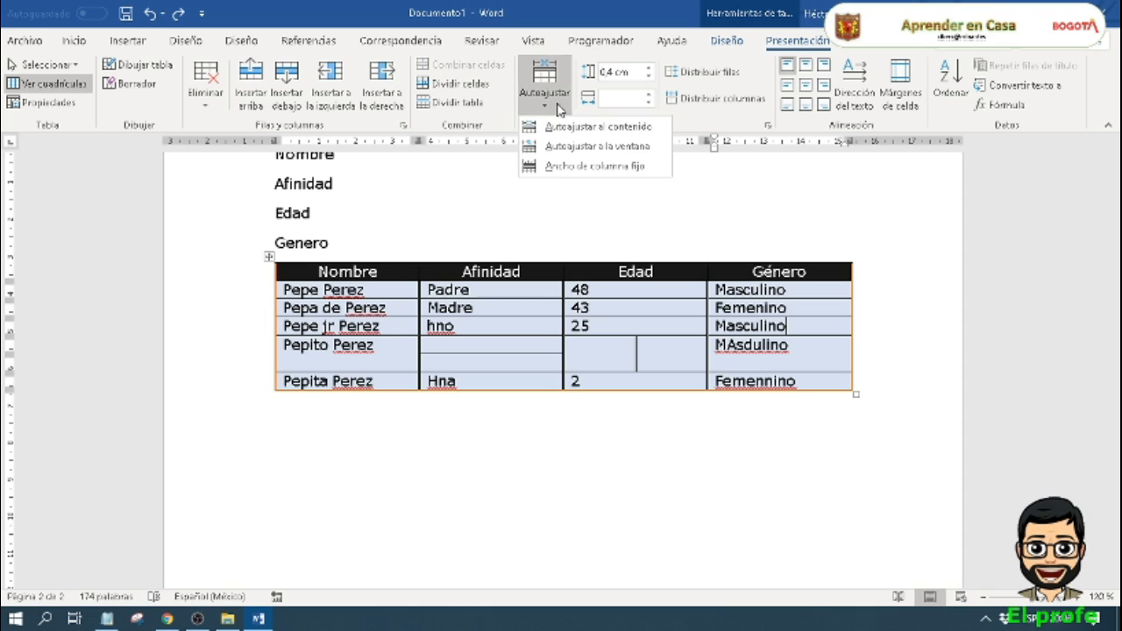
pyautogui.click(594, 167)
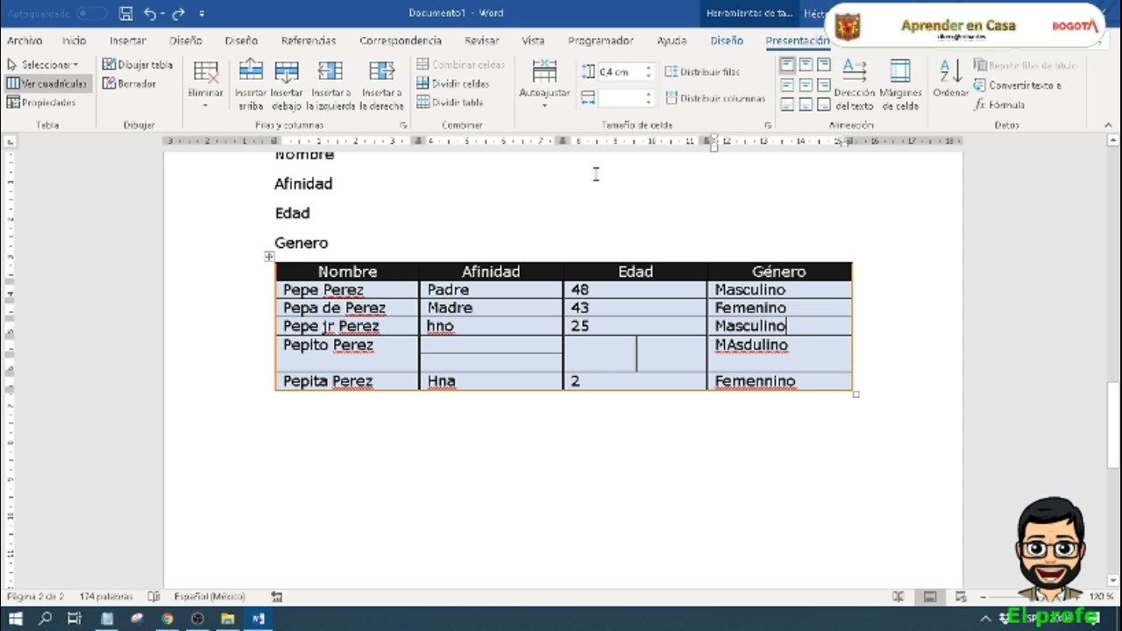
pyautogui.write('f fh')
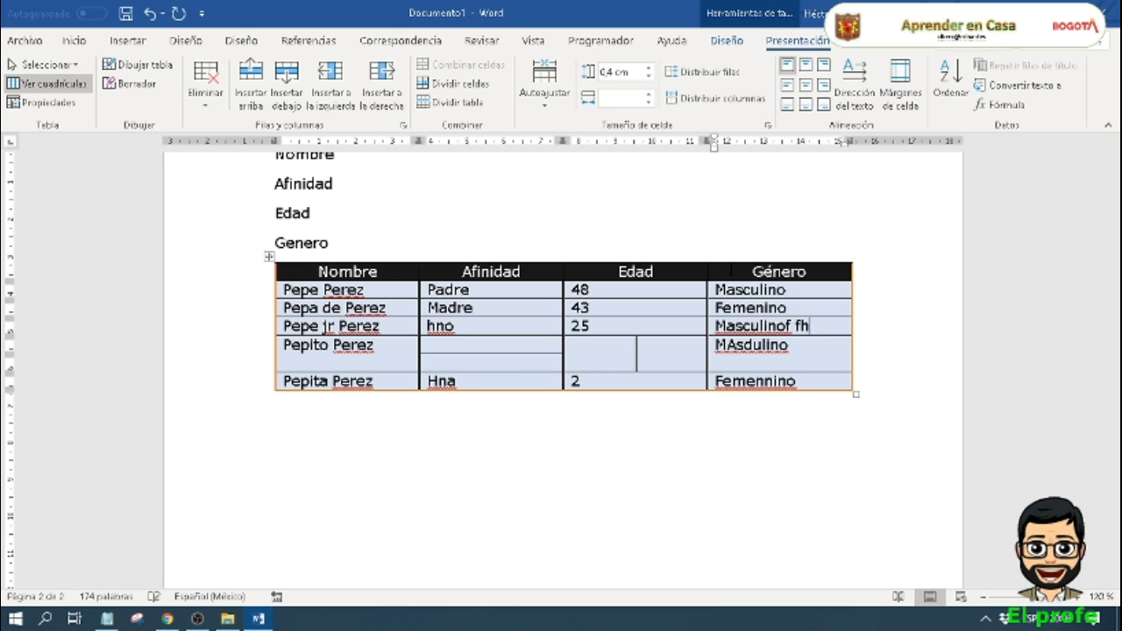
pyautogui.write('dfhs dfhsfjhs djfhdsjkfh skdhfkjs df hskd fhkjsdfh')
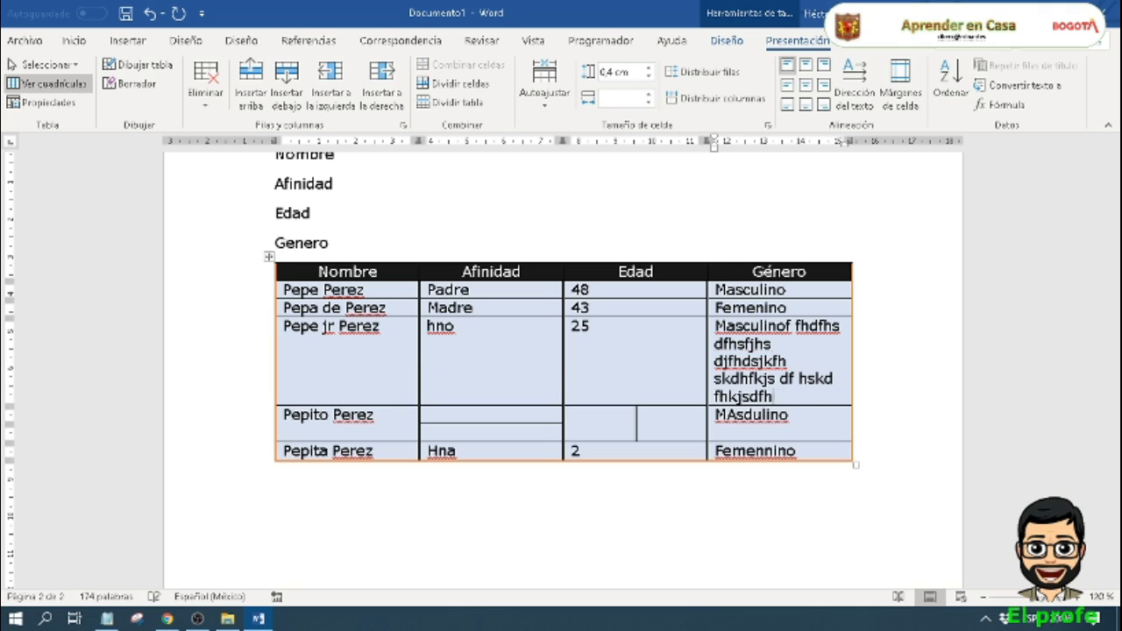
pyautogui.write('kjsdhfskjdfhsjkdfhkjsdfhkjsdhfkjsdhfkjsdhfkjsdhfksfhkjsdhf')
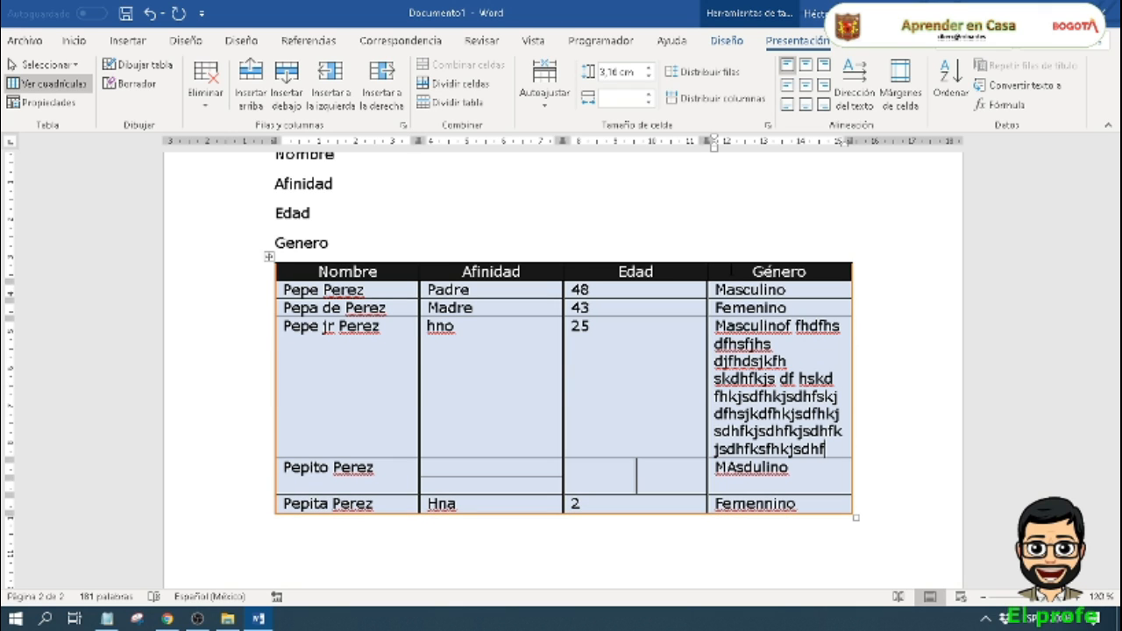
pyautogui.hotkey('ctrl', 'z')
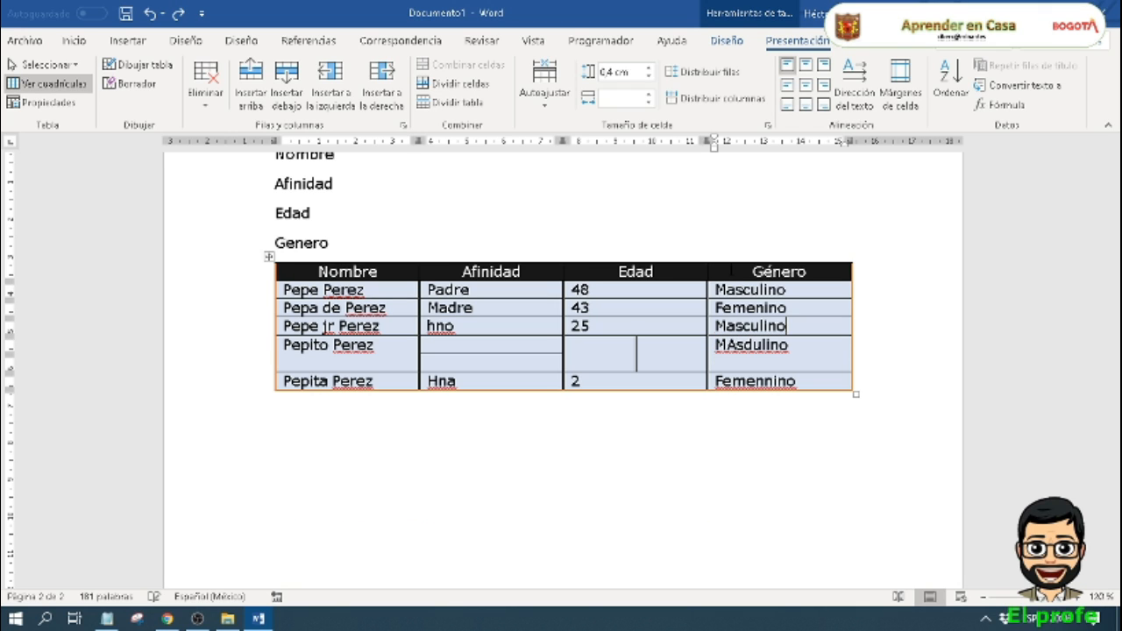
# Step: Set the row height of the Edad column's data cells to 0,5 cm
pyautogui.click(710, 297)
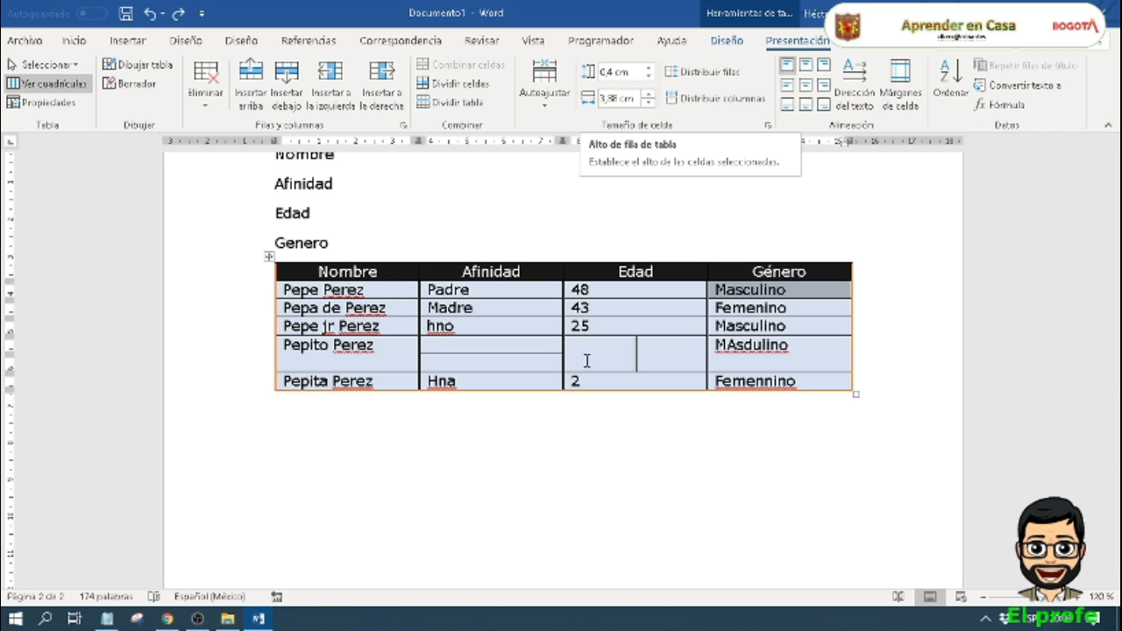
pyautogui.moveTo(612, 288); pyautogui.dragTo(609, 381)
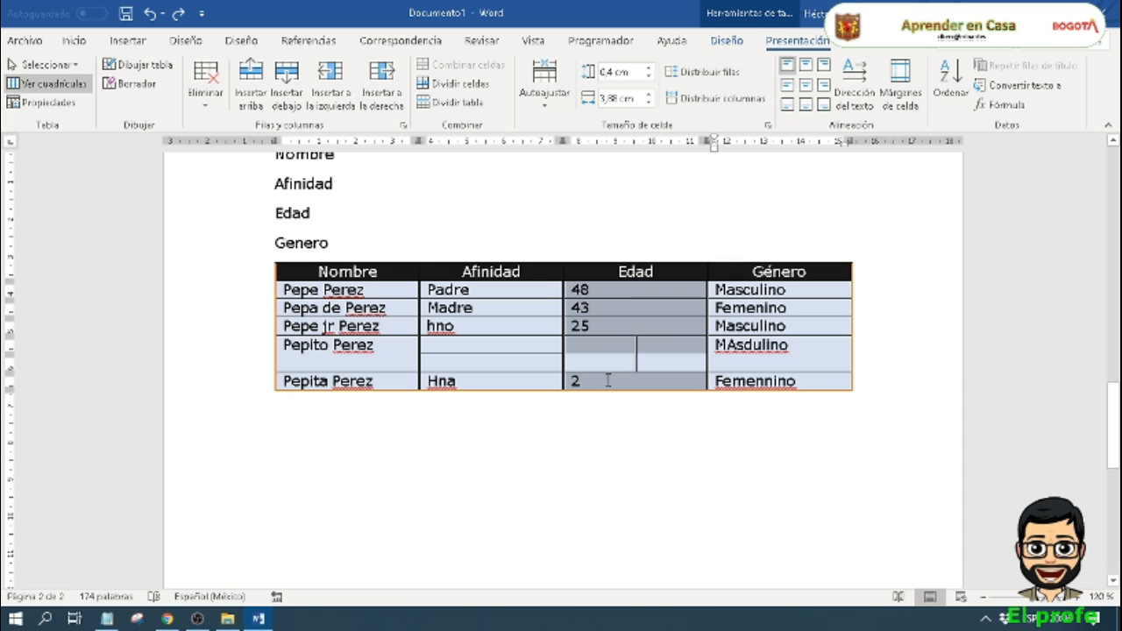
pyautogui.click(647, 72)
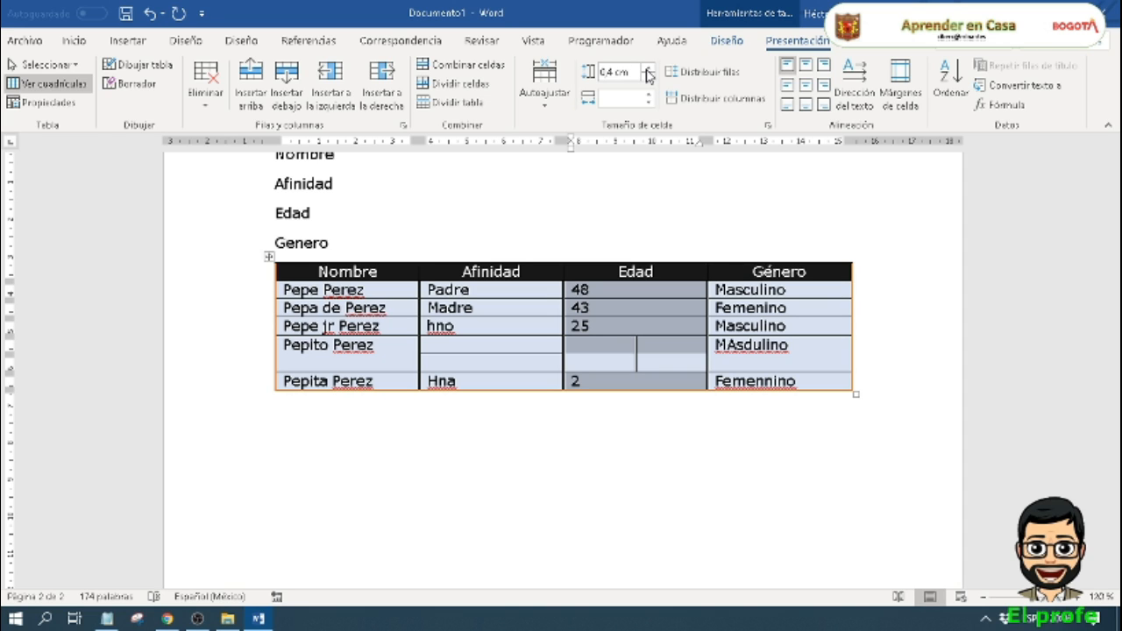
pyautogui.click(647, 74)
# Step: Set the column width of all data cells below the header row to 4 cm
pyautogui.click(536, 368)
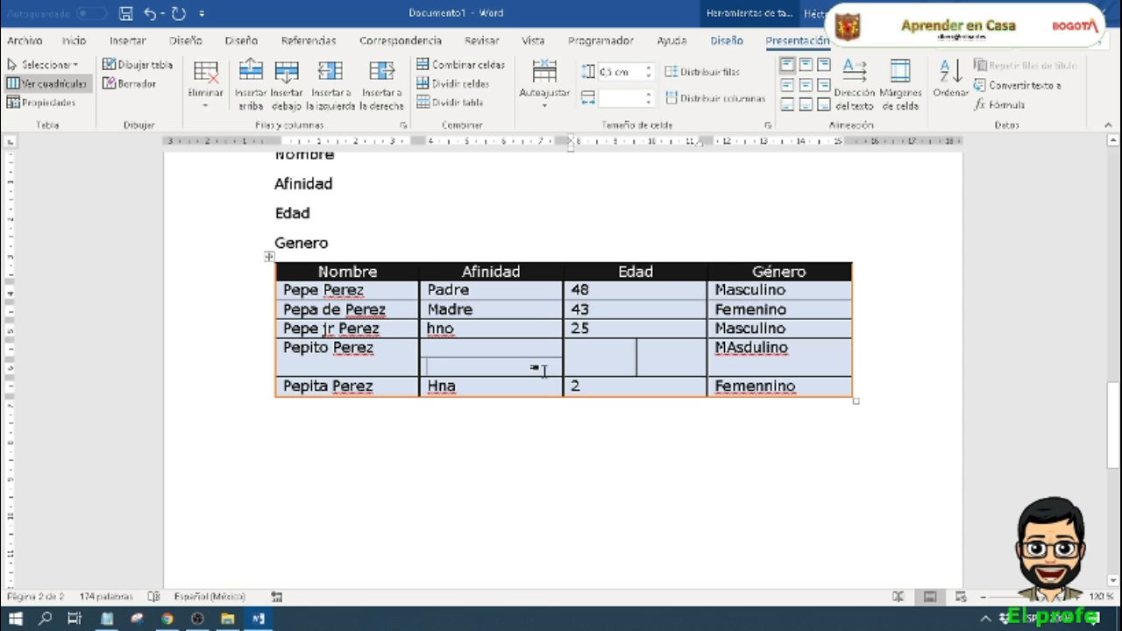
pyautogui.moveTo(342, 291); pyautogui.dragTo(775, 379)
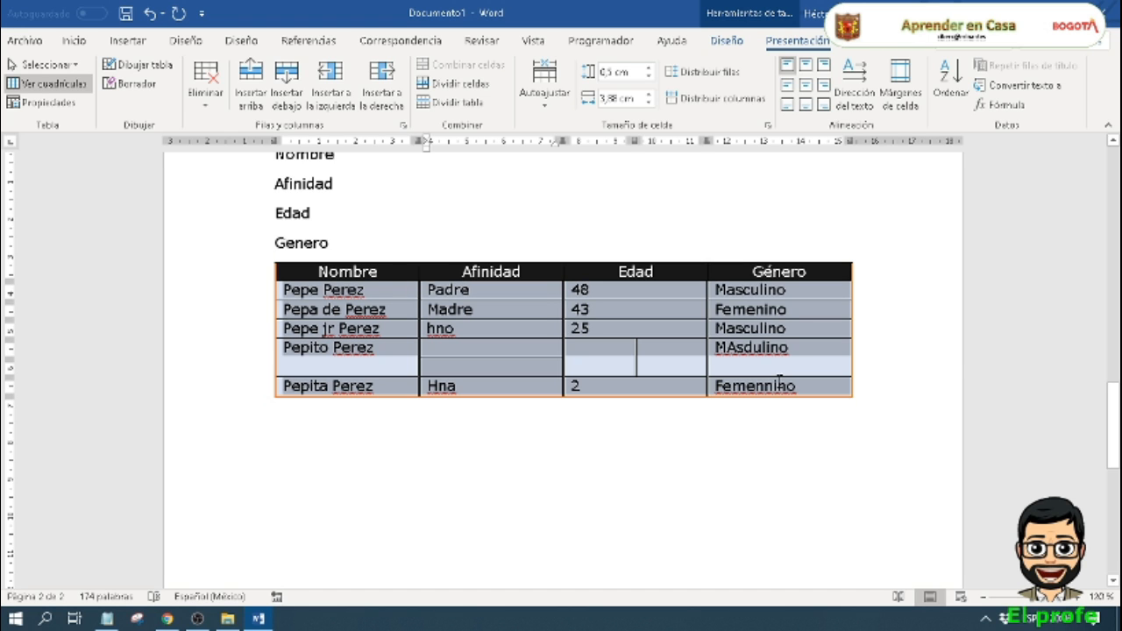
pyautogui.click(650, 102)
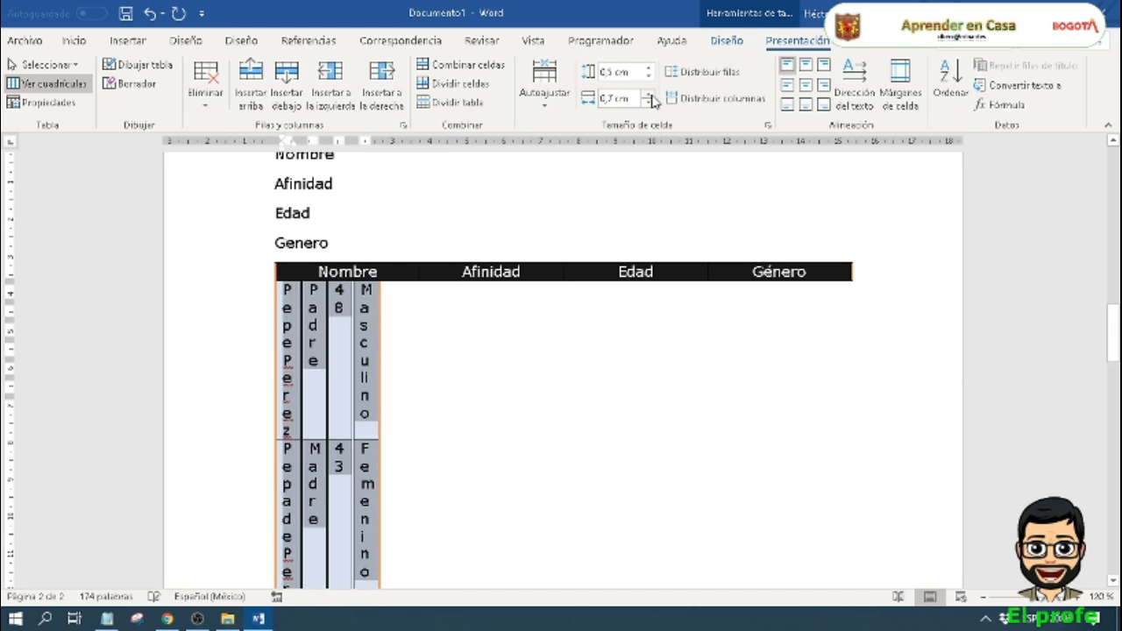
pyautogui.click(650, 95)
pyautogui.click(650, 94)
pyautogui.click(650, 95)
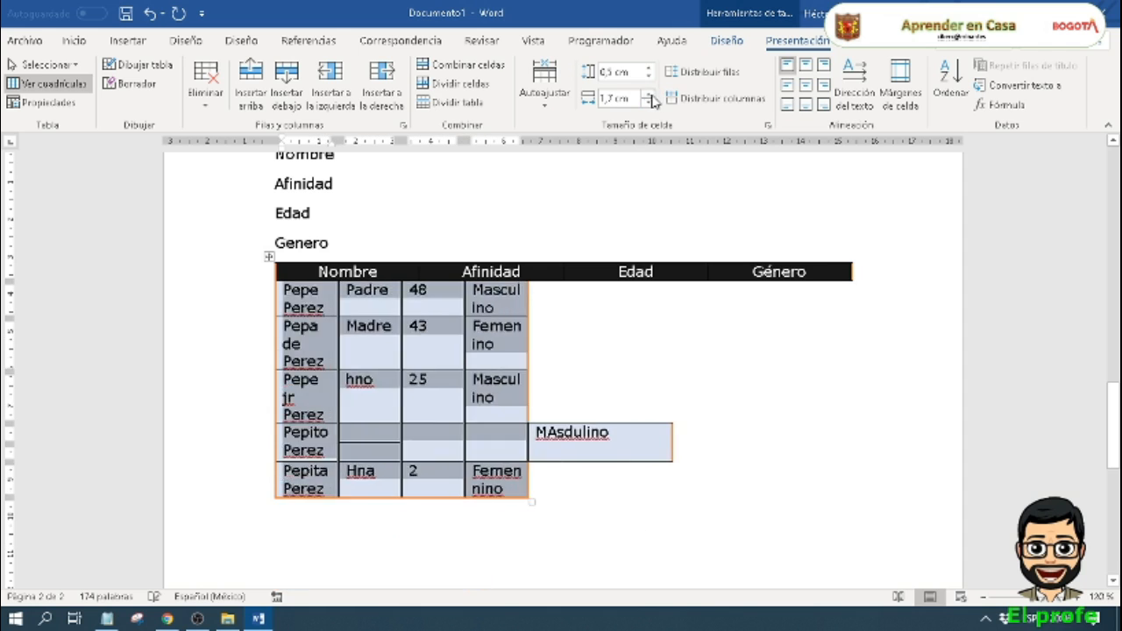
pyautogui.click(650, 95)
pyautogui.click(650, 95)
pyautogui.click(650, 95)
pyautogui.click(649, 95)
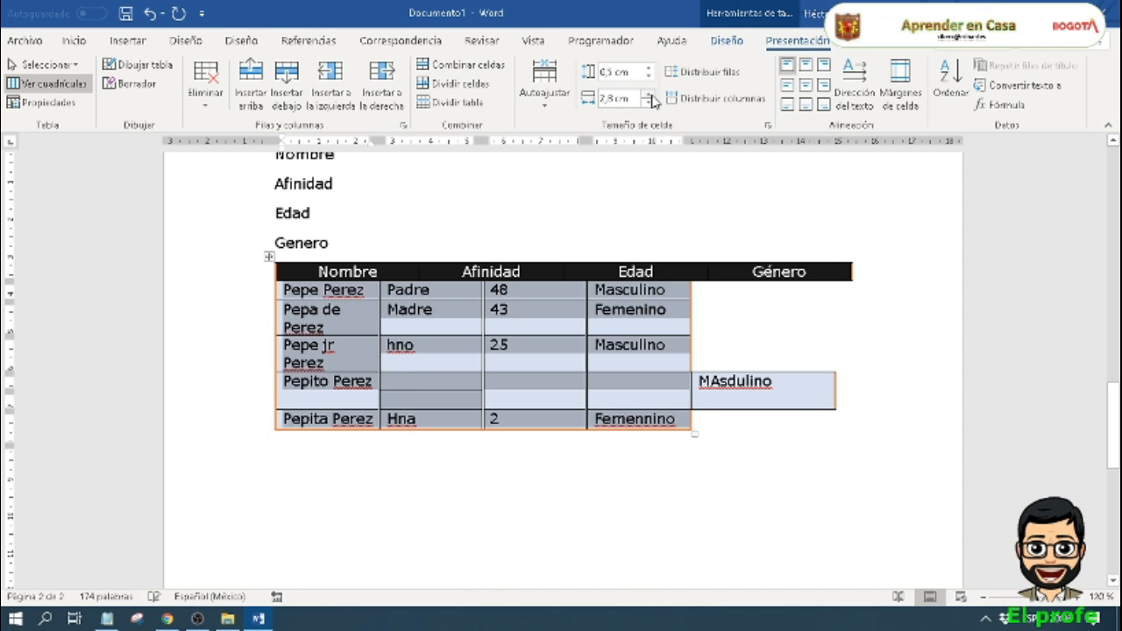
pyautogui.click(649, 94)
pyautogui.click(651, 96)
pyautogui.click(651, 96)
pyautogui.click(651, 96)
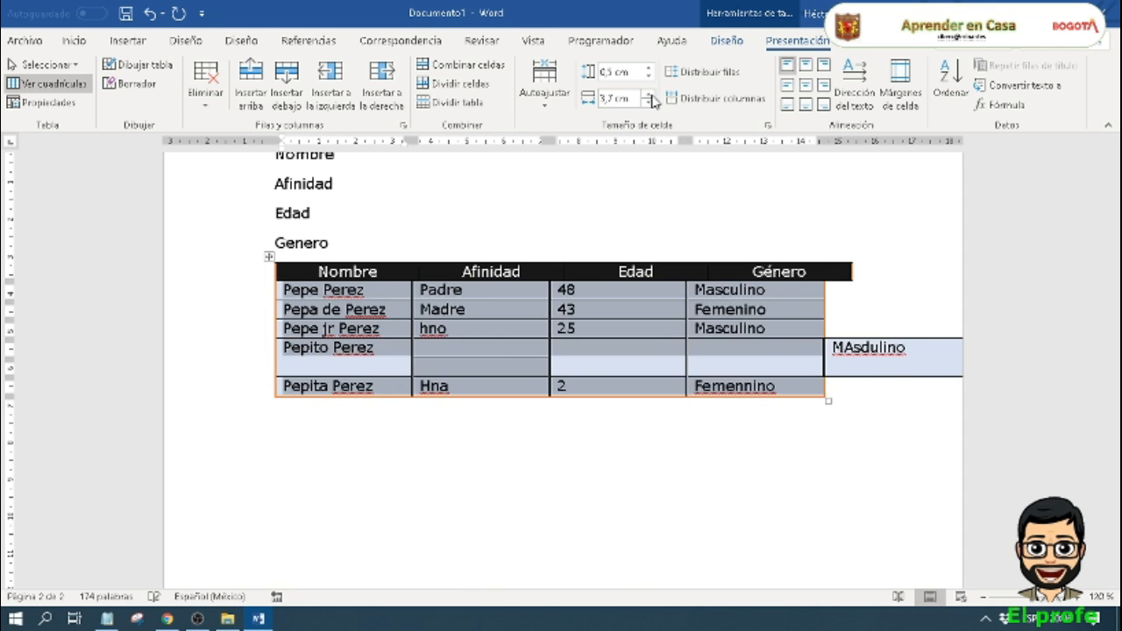
pyautogui.click(651, 97)
pyautogui.click(651, 96)
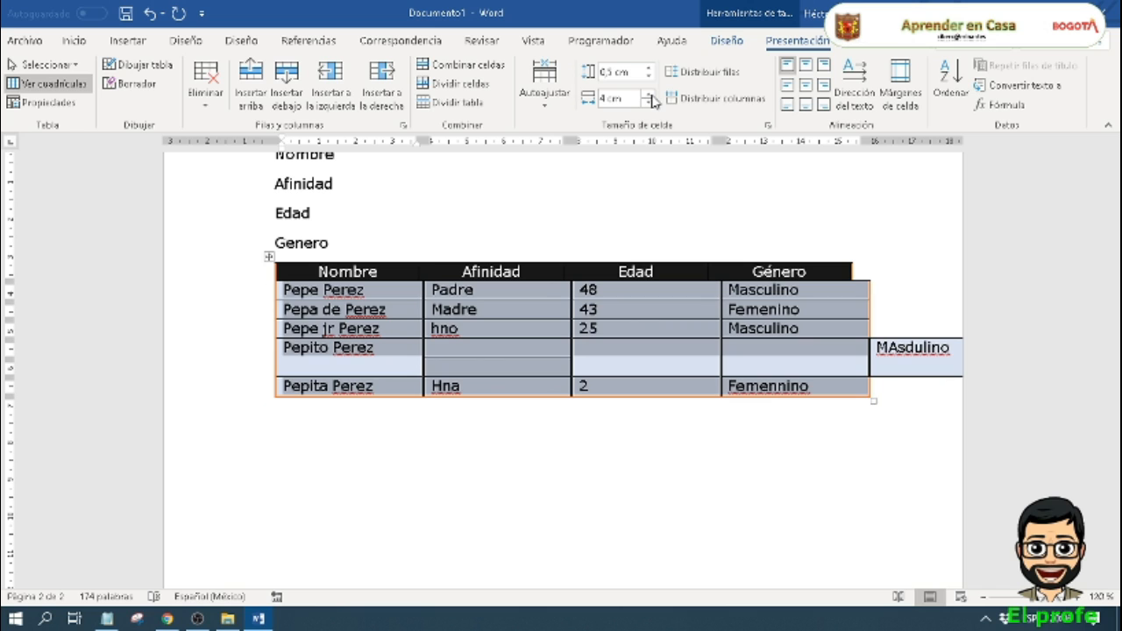
# Step: Undo all the column width changes made to the data cells
pyautogui.click(661, 508)
pyautogui.hotkey('ctrl', 'z')
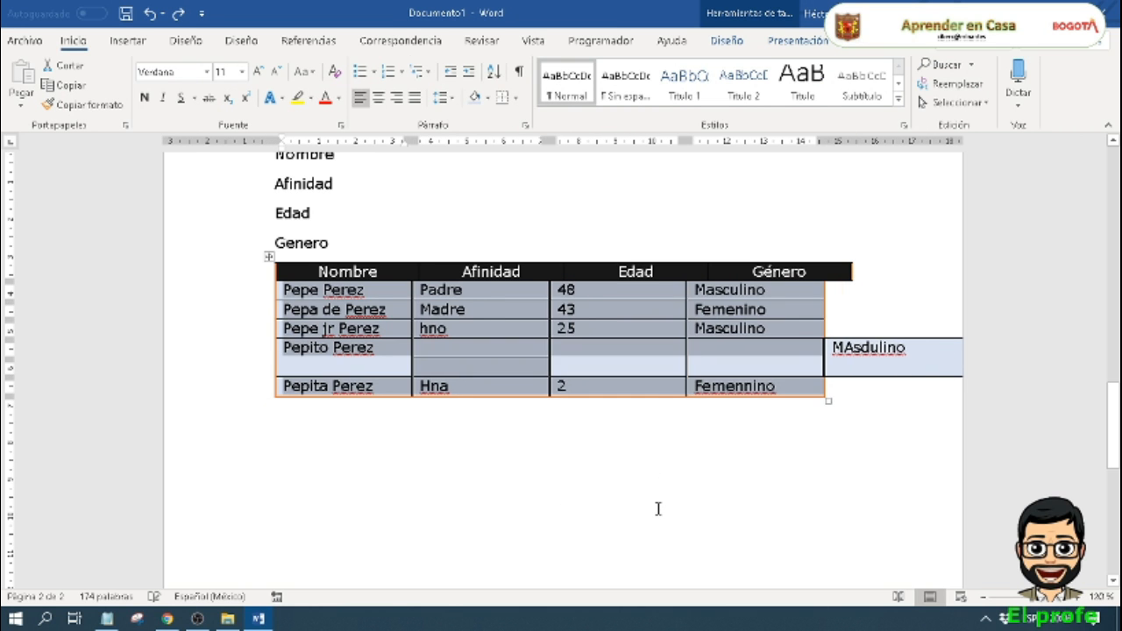
pyautogui.hotkey('ctrl', 'z')
pyautogui.hotkey('ctrl', 'z')
pyautogui.hotkey('ctrl', 'z')
pyautogui.hotkey('ctrl', 'z')
pyautogui.hotkey('ctrl', 'z')
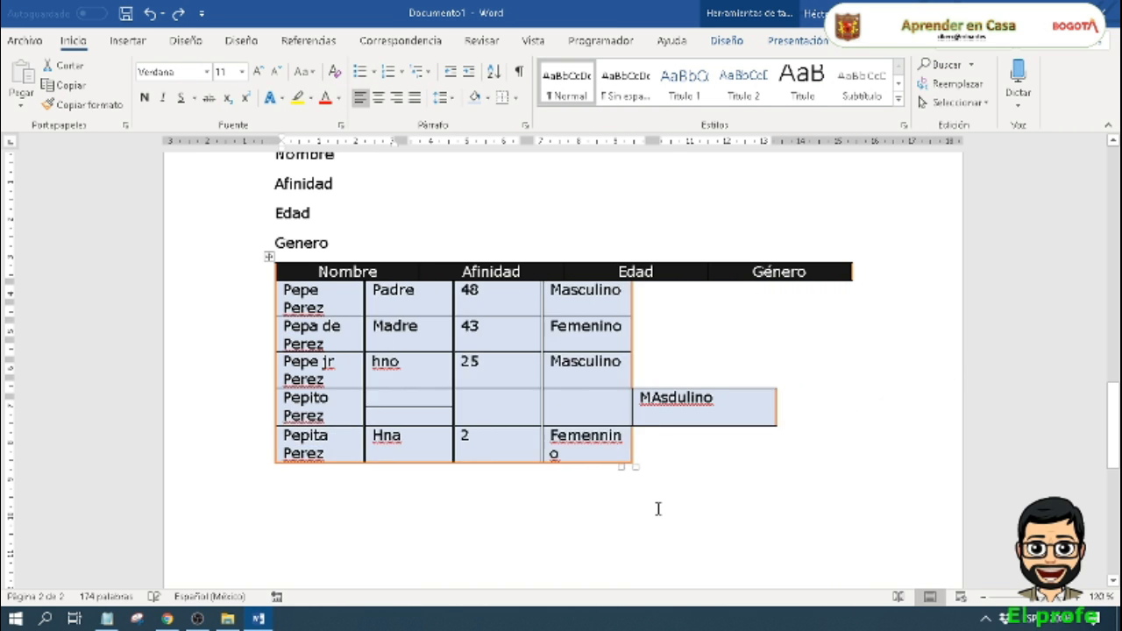
pyautogui.hotkey('ctrl', 'z')
pyautogui.hotkey('ctrl', 'z')
pyautogui.hotkey('ctrl', 'z')
pyautogui.hotkey('ctrl', 'z')
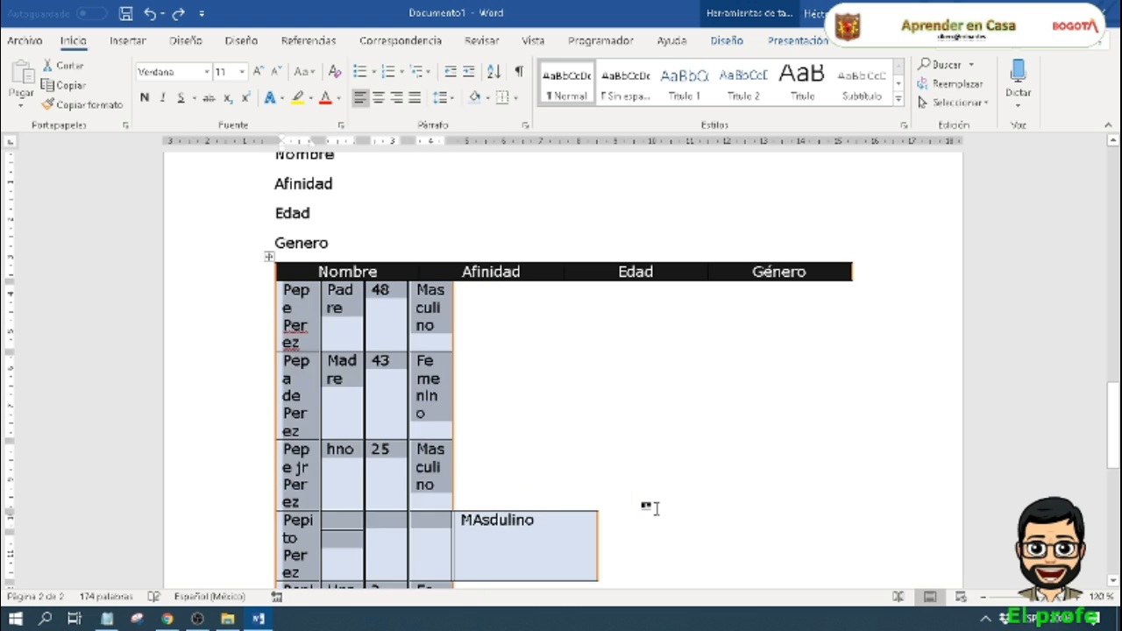
pyautogui.hotkey('ctrl', 'z')
pyautogui.hotkey('ctrl', 'z')
pyautogui.hotkey('ctrl', 'z')
pyautogui.hotkey('ctrl', 'z')
pyautogui.hotkey('ctrl', 'z')
pyautogui.hotkey('ctrl', 'z')
pyautogui.hotkey('ctrl', 'z')
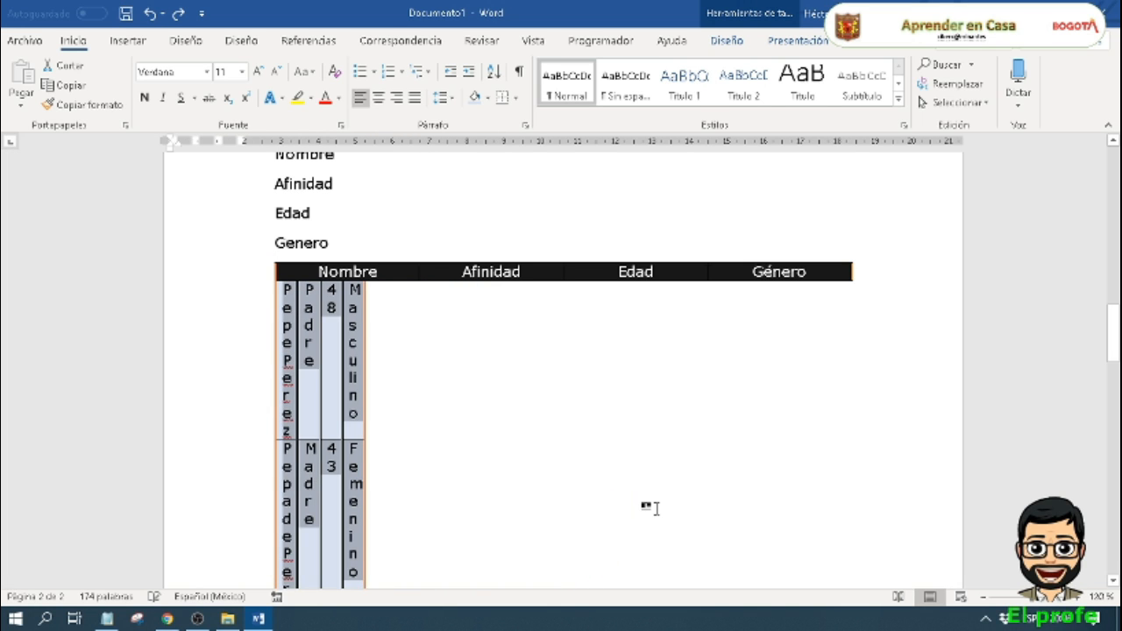
pyautogui.hotkey('ctrl', 'z')
pyautogui.hotkey('ctrl', 'z')
pyautogui.hotkey('ctrl', 'z')
pyautogui.hotkey('ctrl', 'z')
pyautogui.hotkey('ctrl', 'z')
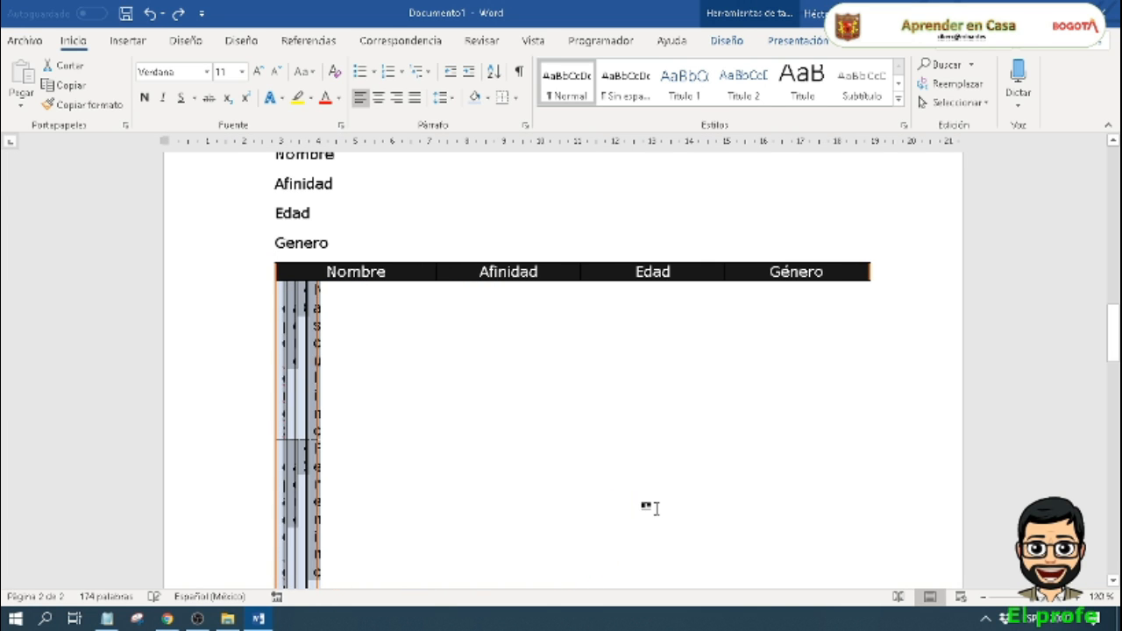
pyautogui.hotkey('ctrl', 'z')
pyautogui.hotkey('ctrl', 'z')
pyautogui.click(757, 445)
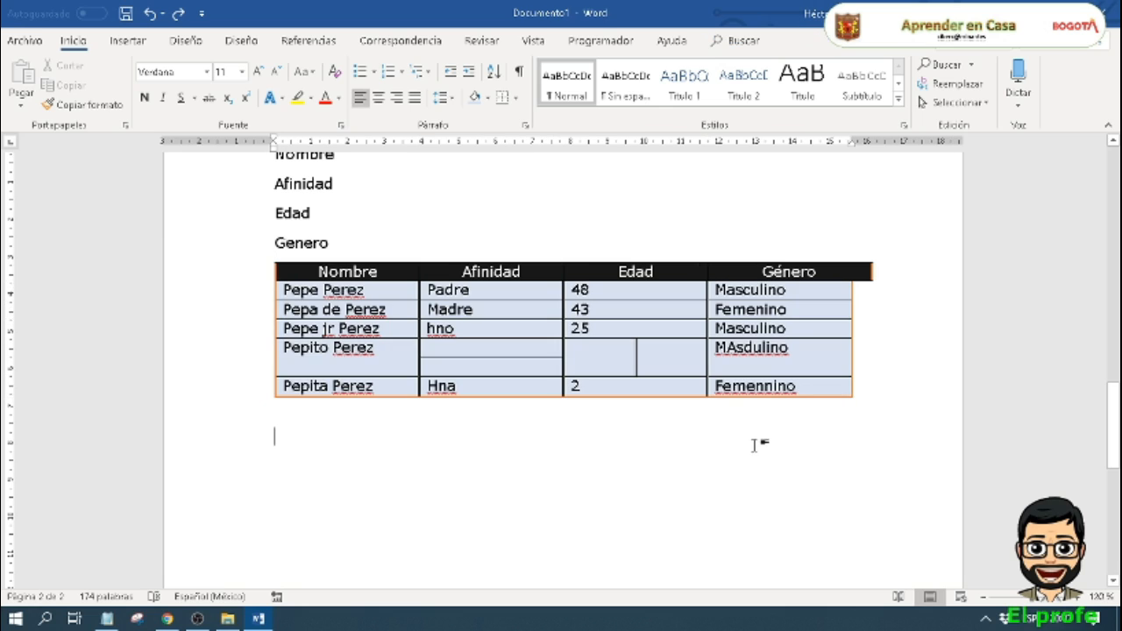
# Step: Correct the misspelled Género entry in the fourth data row to "MAsculino"
pyautogui.click(754, 346)
pyautogui.press('BackSpace')
pyautogui.write('c')
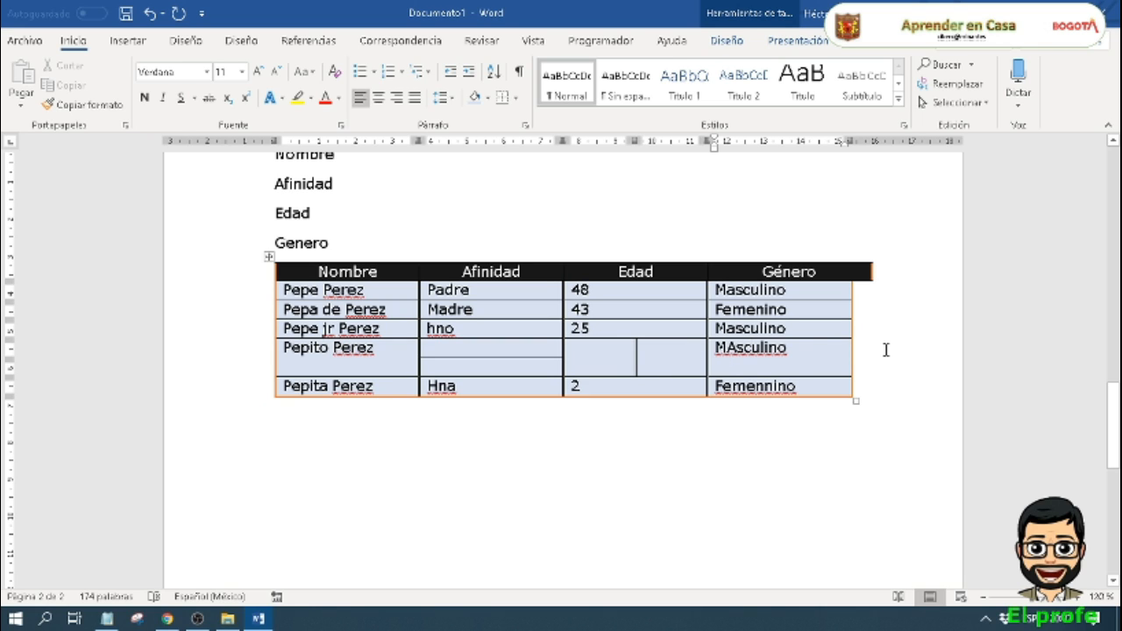
# Step: Align the age 48 in the first data row to the centre right of its cell
pyautogui.click(602, 330)
pyautogui.click(578, 343)
pyautogui.click(805, 41)
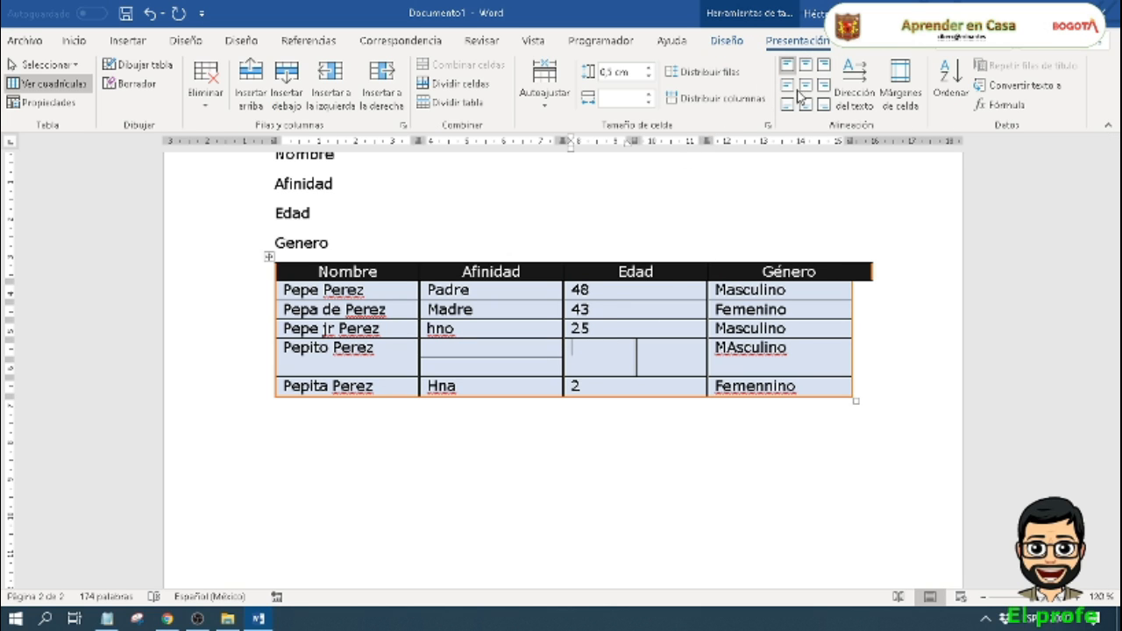
pyautogui.click(608, 293)
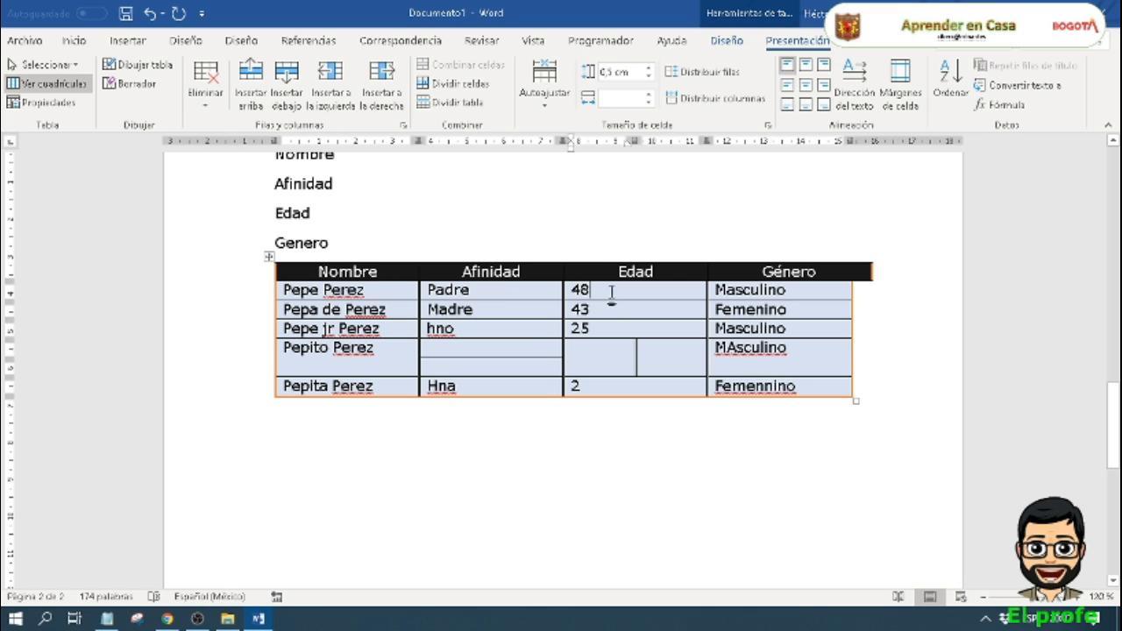
pyautogui.click(824, 87)
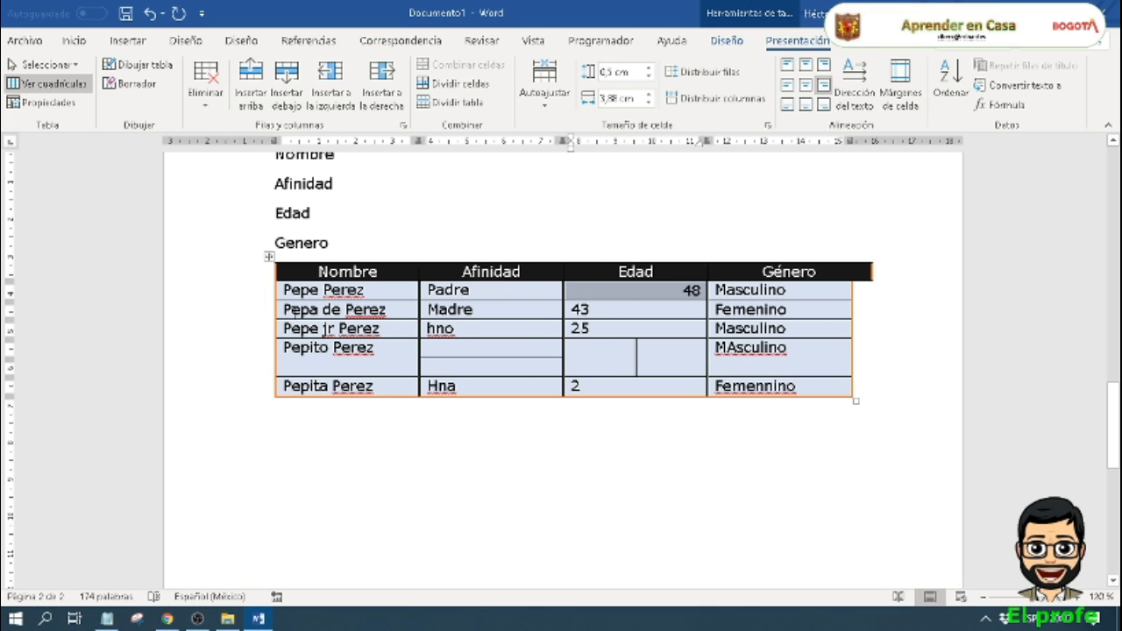
# Step: Add several blank lines in the Padre cell to make the first data row taller
pyautogui.click(296, 403)
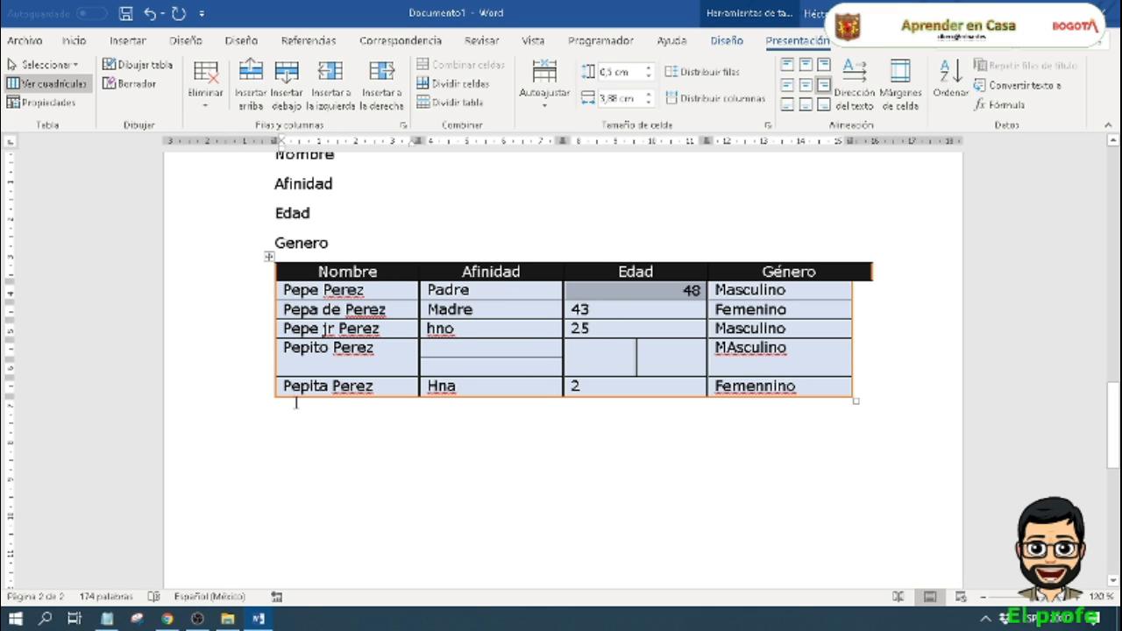
pyautogui.click(511, 300)
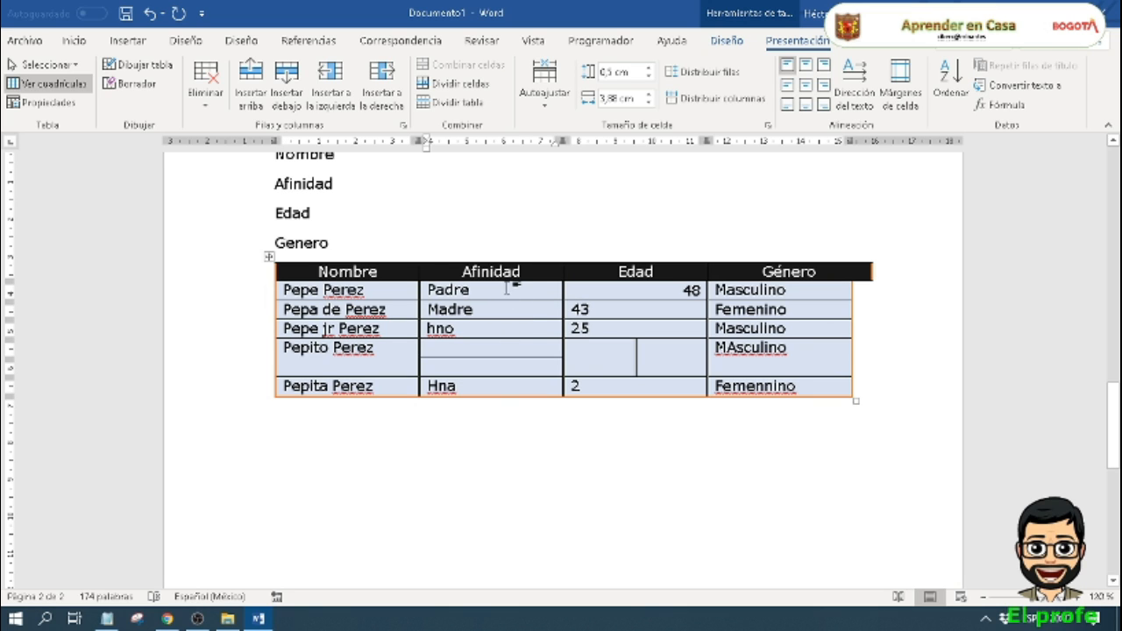
pyautogui.press('Return')
pyautogui.press('Return')
pyautogui.press('Return')
pyautogui.press('Return')
# Step: In the first data row, centre Masculino both ways and align the age 48 to the bottom right of its cell
pyautogui.click(688, 322)
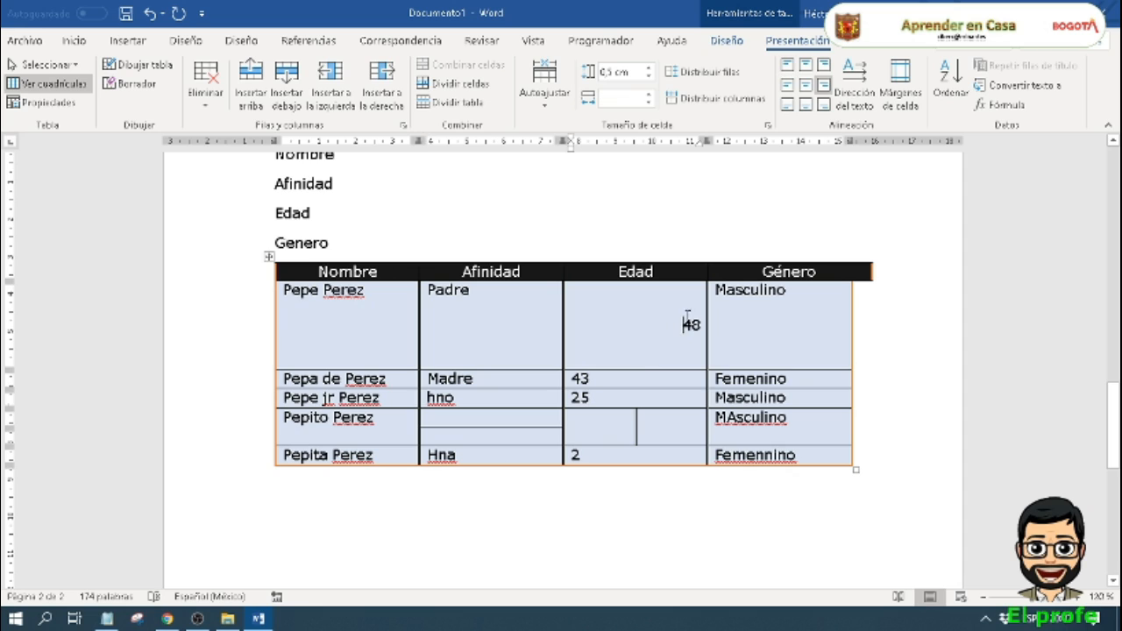
pyautogui.press('Tab')
pyautogui.click(806, 85)
pyautogui.click(671, 327)
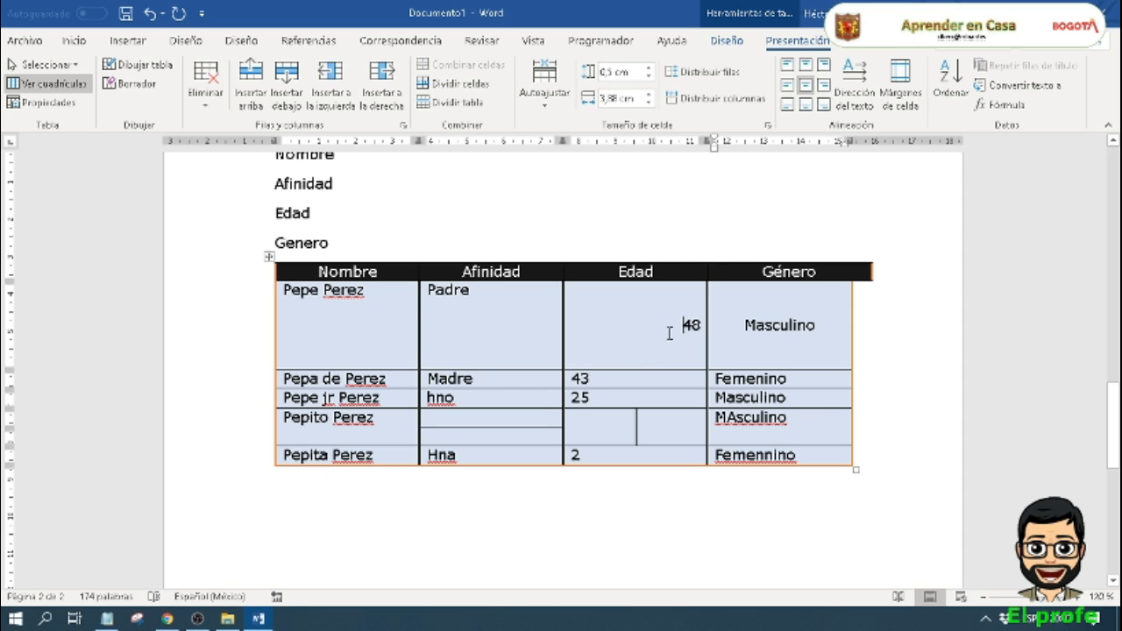
pyautogui.click(824, 104)
# Step: Align Padre to the centre left of its cell and remove the extra blank lines, leaving only the word "Padre"
pyautogui.click(449, 290)
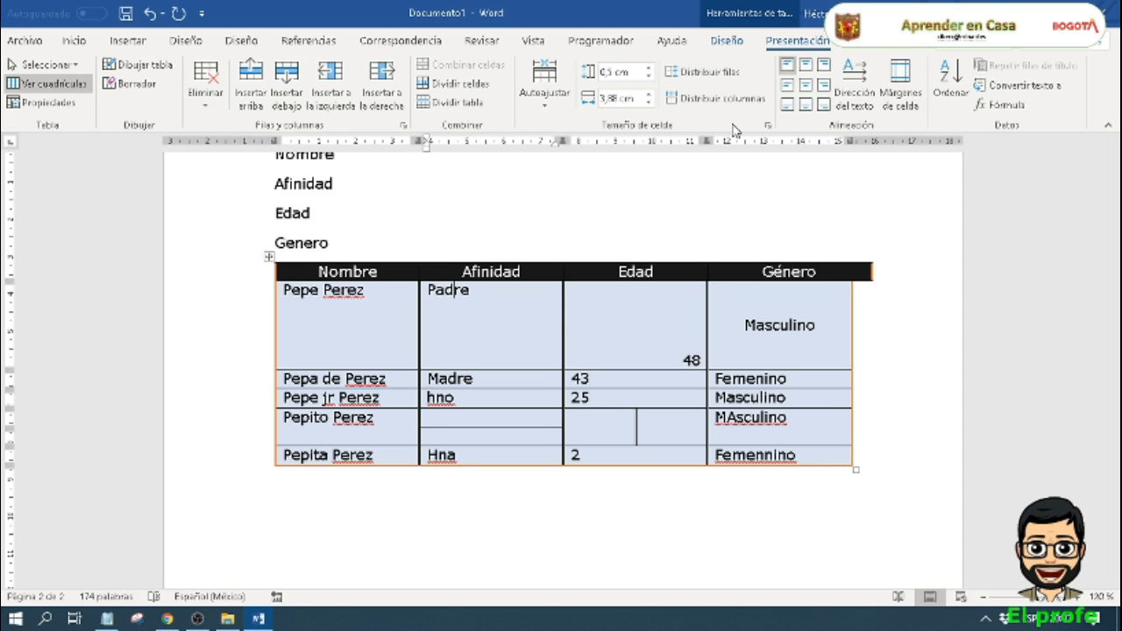
pyautogui.click(788, 87)
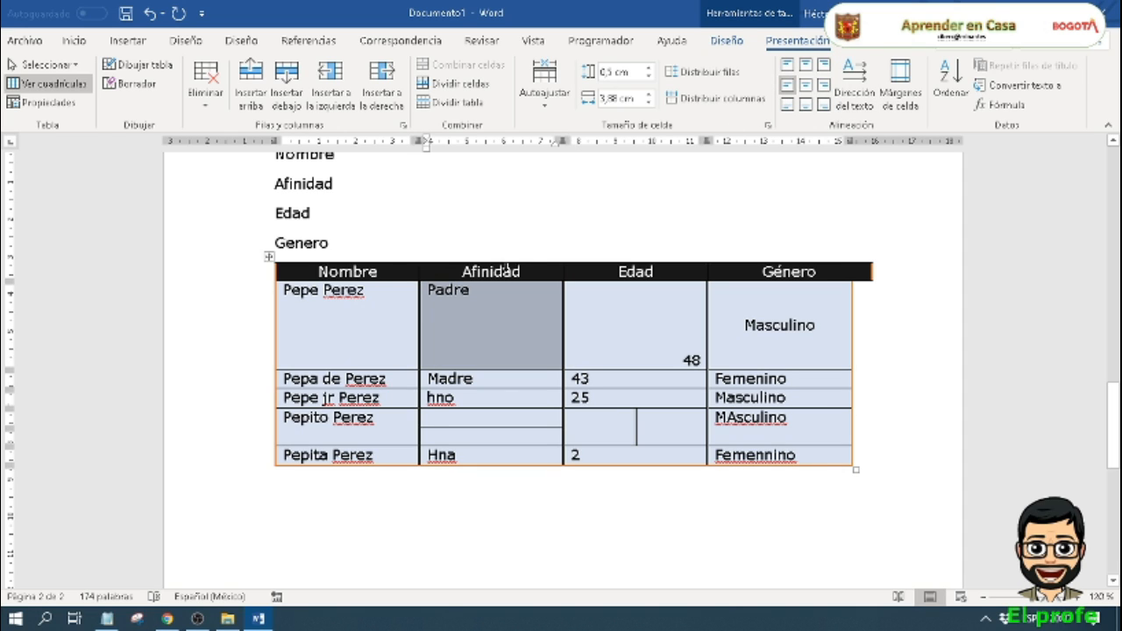
pyautogui.click(463, 313)
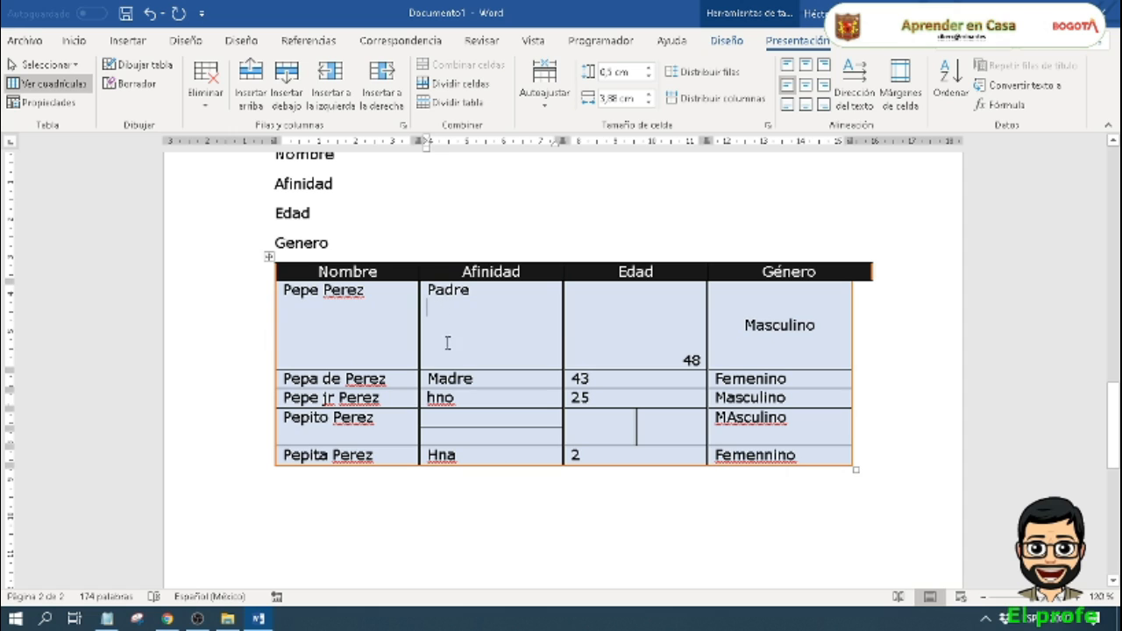
pyautogui.click(422, 367)
pyautogui.click(440, 362)
pyautogui.press('BackSpace')
pyautogui.press('BackSpace')
pyautogui.press('BackSpace')
pyautogui.press('BackSpace')
pyautogui.press('BackSpace')
pyautogui.press('BackSpace')
pyautogui.press('BackSpace')
pyautogui.press('BackSpace')
pyautogui.press('BackSpace')
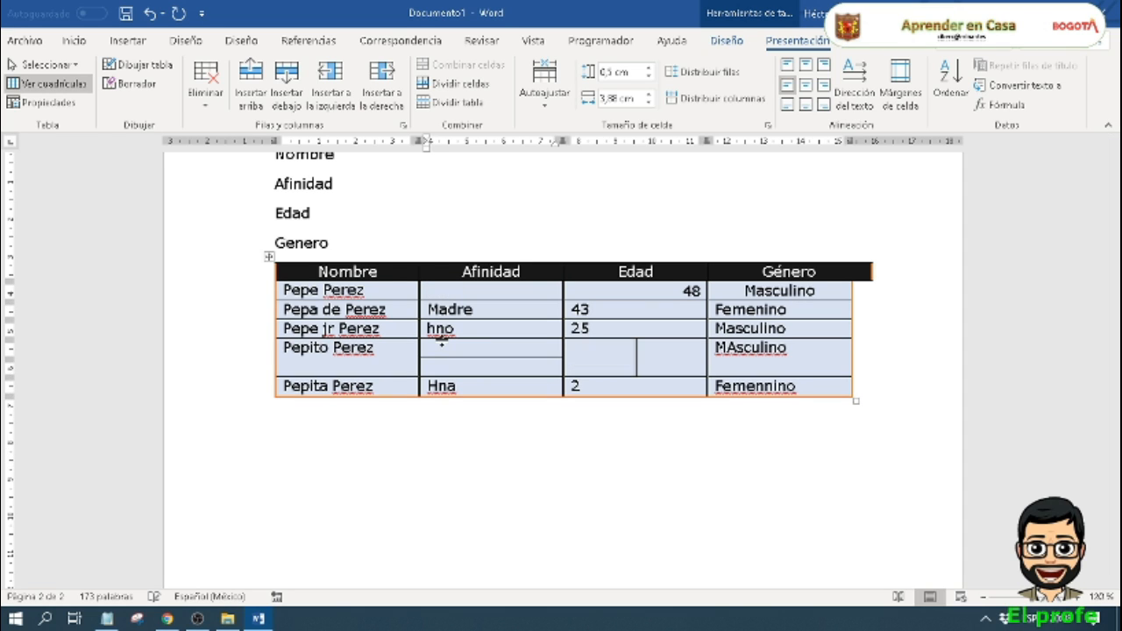
pyautogui.write('Padre')
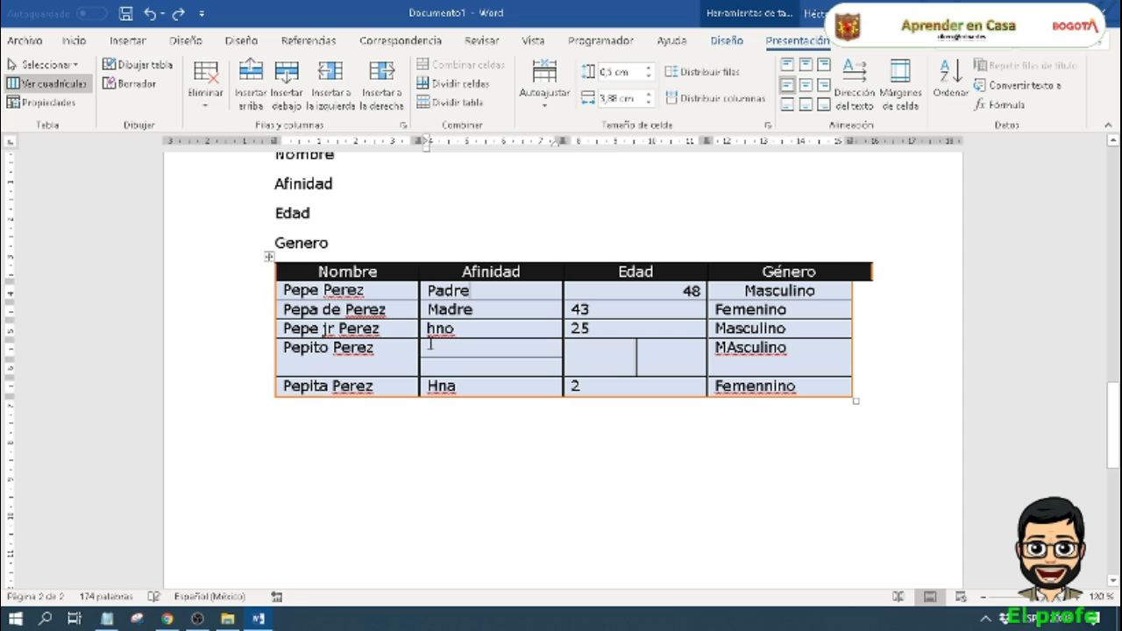
pyautogui.press('Return')
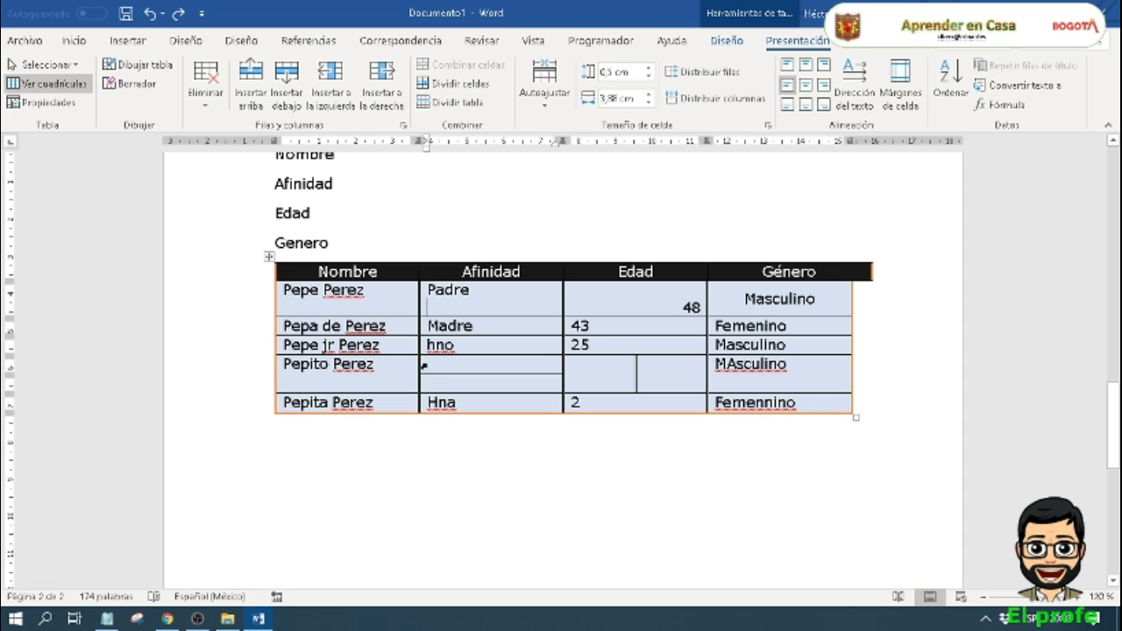
pyautogui.press('BackSpace')
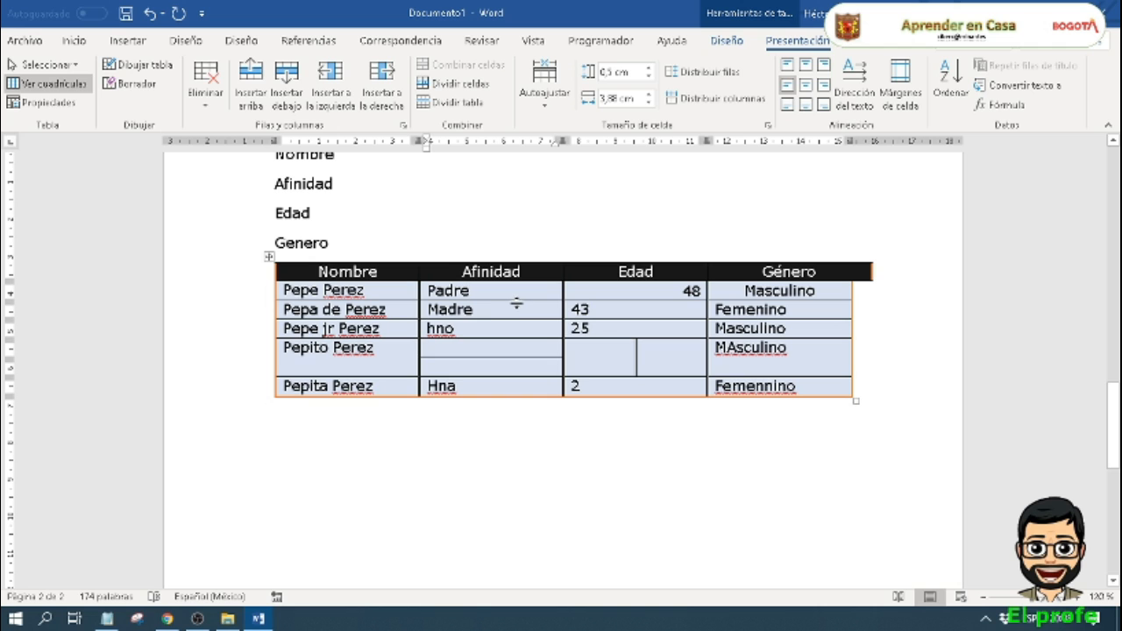
# Step: Increase the first data row's height to about 3,1 cm and align its Nombre cell to the top right
pyautogui.moveTo(517, 308); pyautogui.dragTo(514, 397)
pyautogui.click(376, 298)
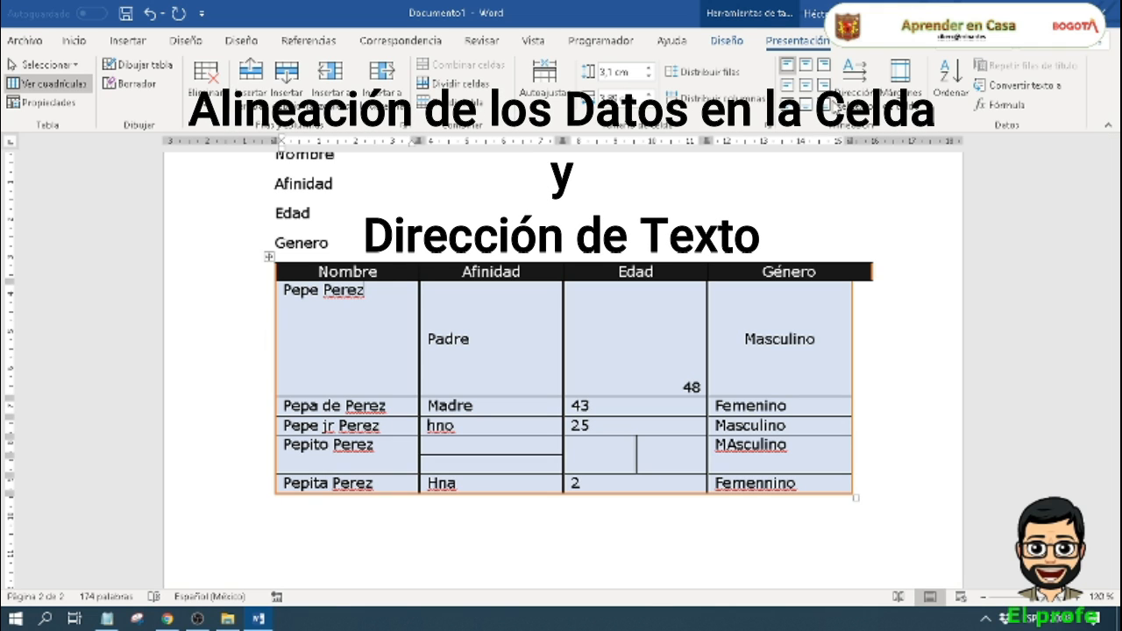
pyautogui.click(827, 66)
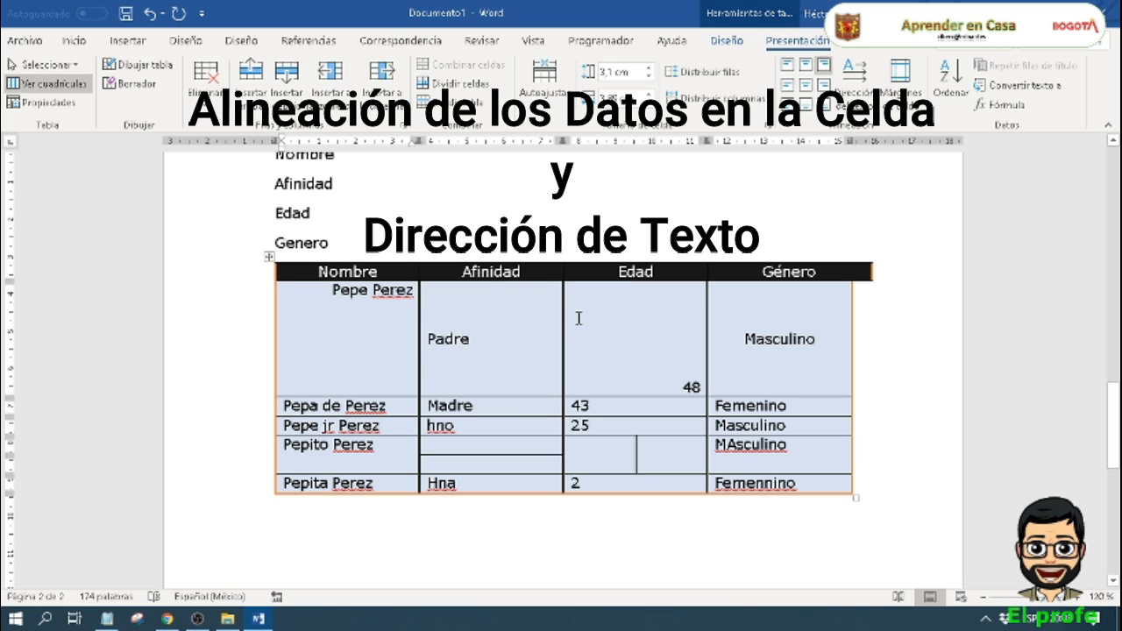
# Step: Cycle the text direction of the first data row's Masculino cell through both vertical orientations and back to horizontal
pyautogui.click(783, 339)
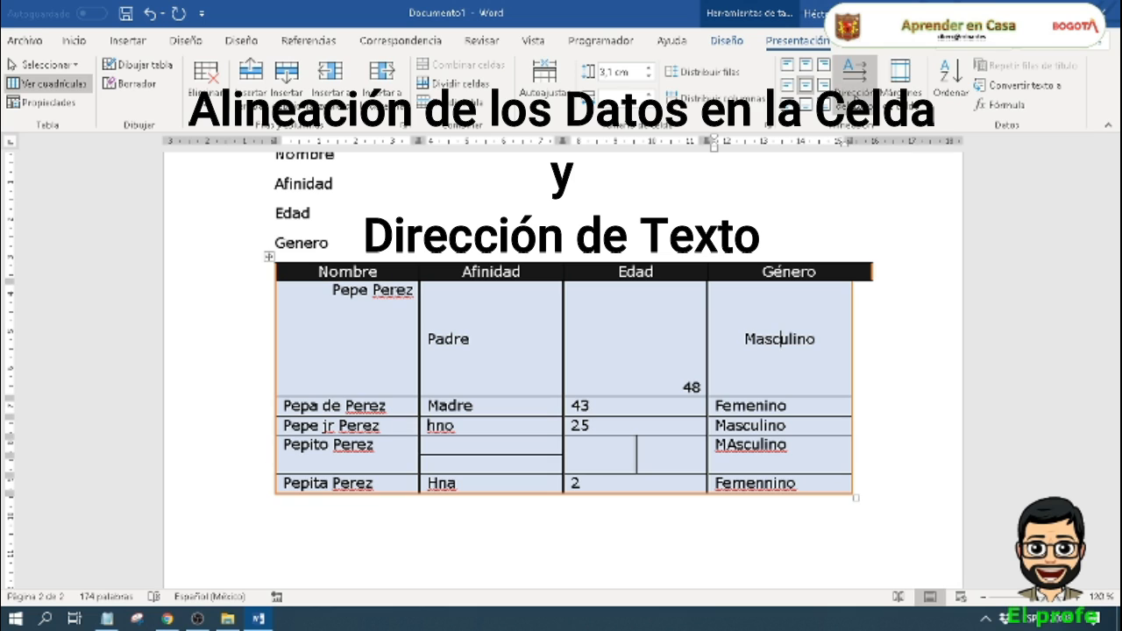
pyautogui.click(855, 79)
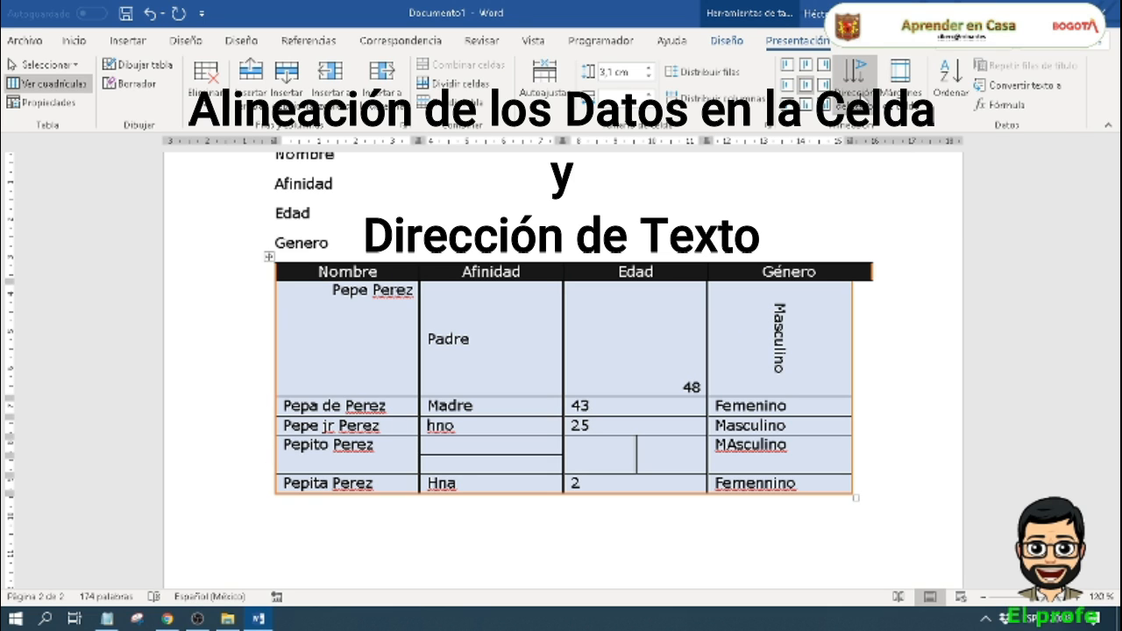
pyautogui.click(856, 72)
pyautogui.click(855, 72)
pyautogui.click(855, 72)
pyautogui.click(855, 72)
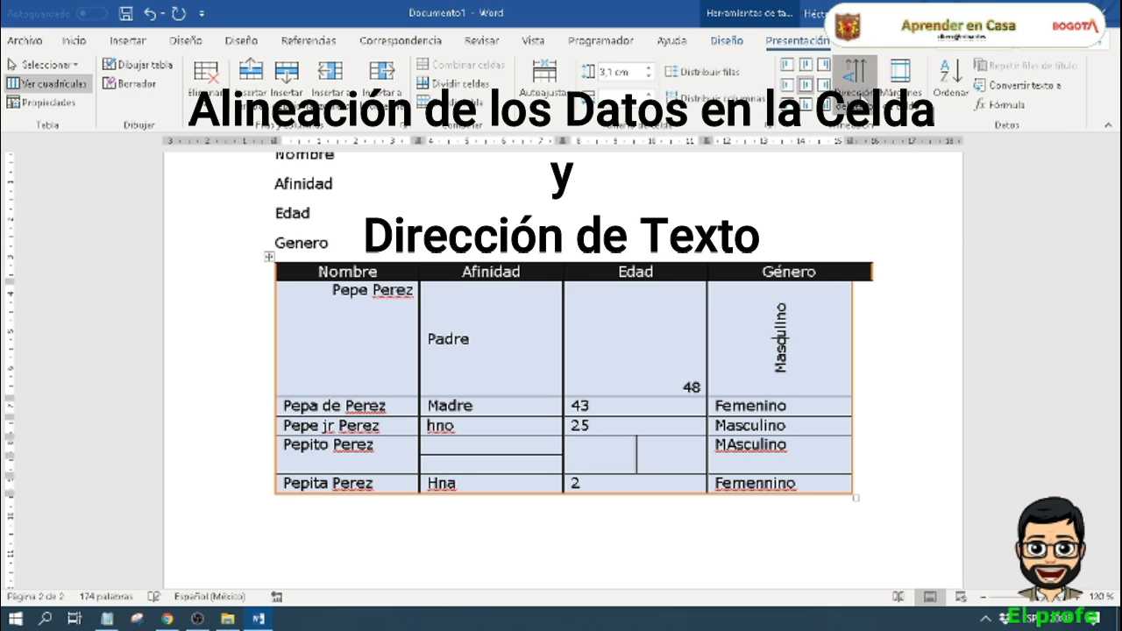
pyautogui.click(845, 75)
pyautogui.click(844, 74)
pyautogui.click(845, 74)
pyautogui.click(844, 75)
pyautogui.click(844, 74)
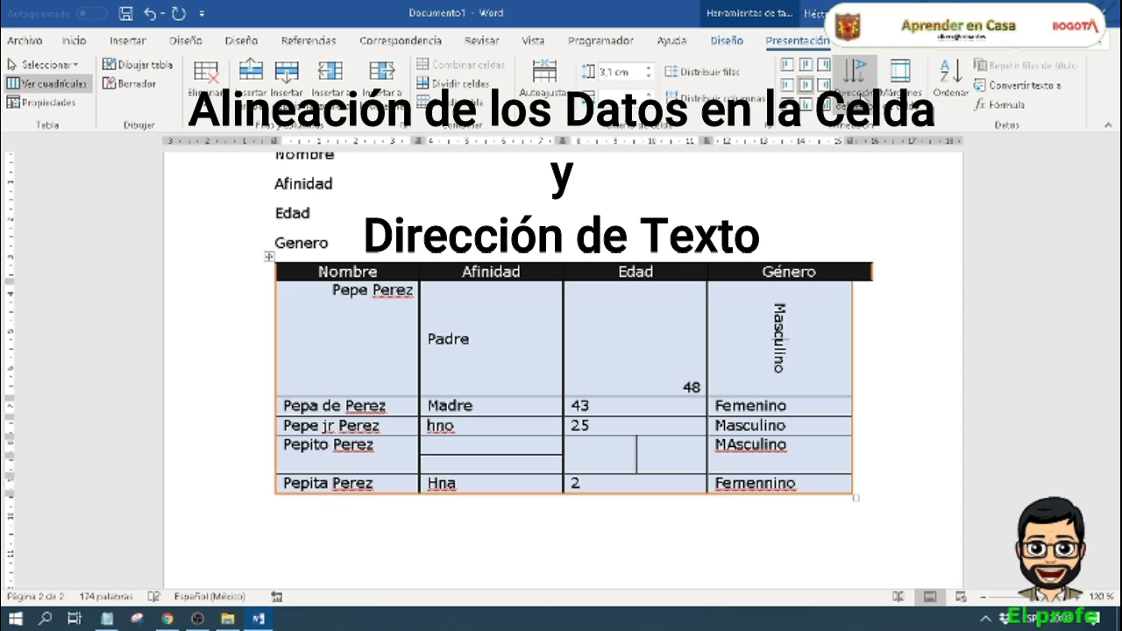
pyautogui.click(844, 74)
pyautogui.click(844, 74)
pyautogui.click(844, 74)
pyautogui.click(845, 74)
pyautogui.click(844, 74)
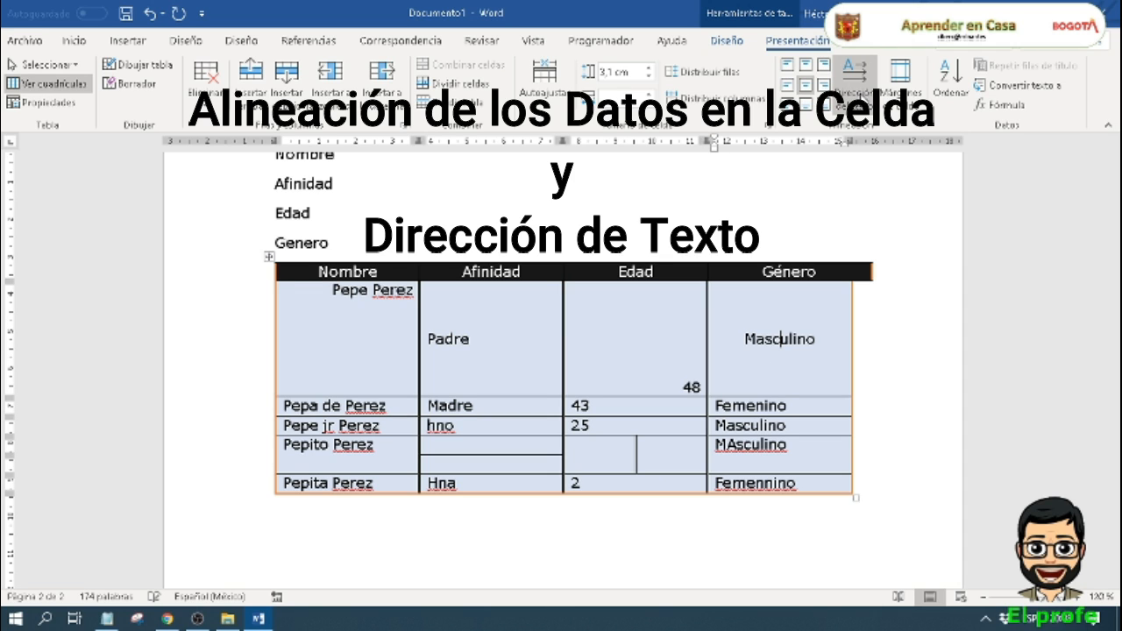
# Step: Examine the family table's default cell margin options and leave them unchanged
pyautogui.click(903, 107)
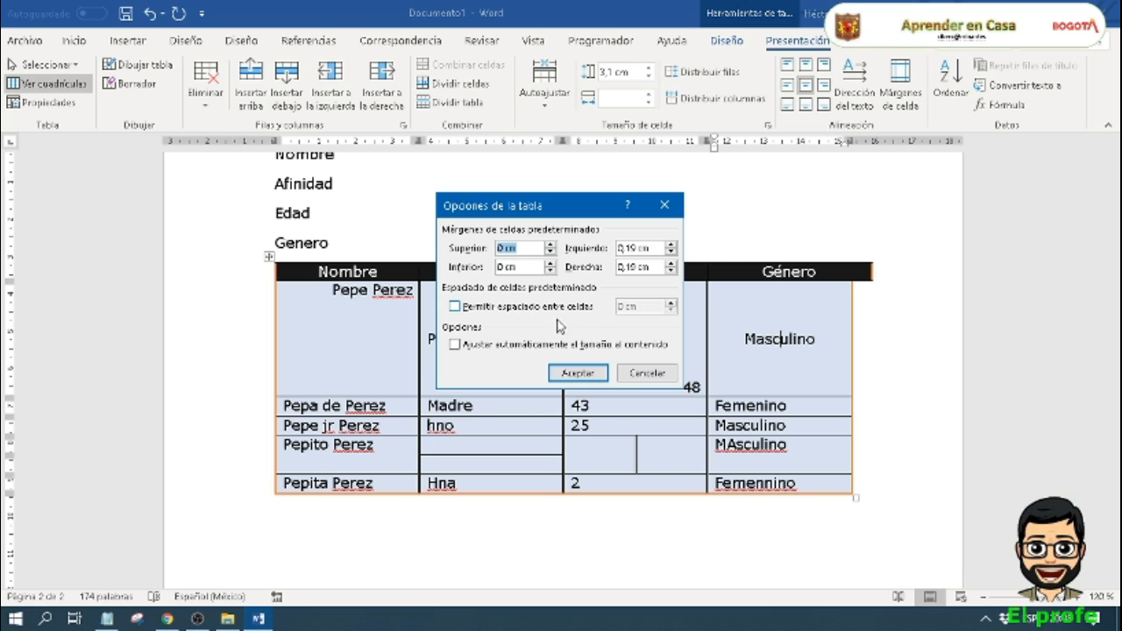
pyautogui.click(653, 377)
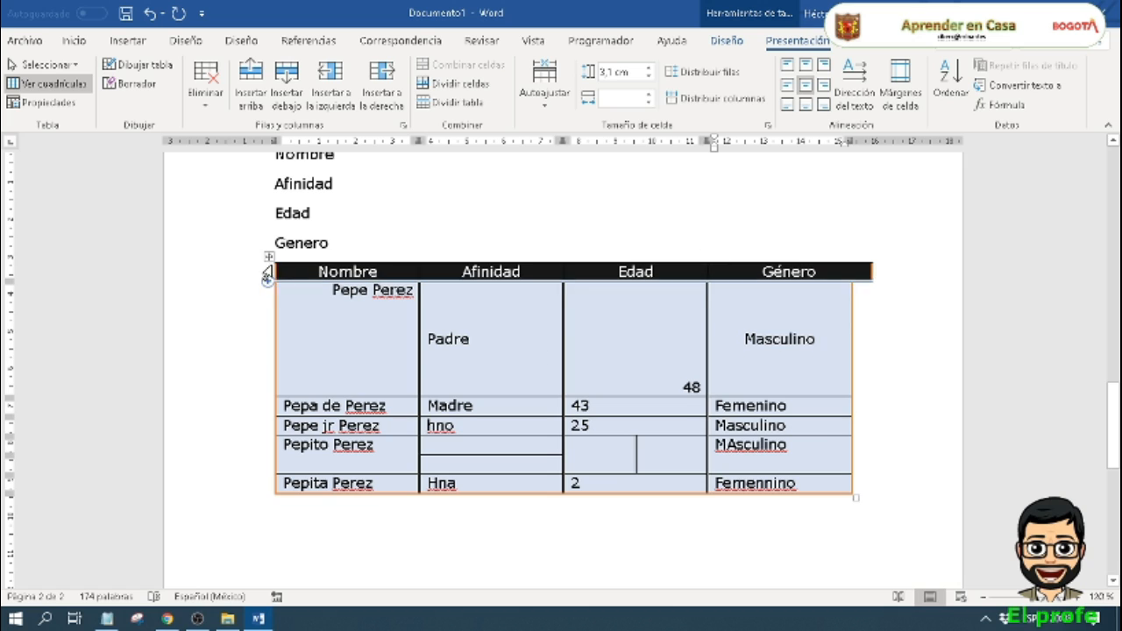
pyautogui.click(342, 384)
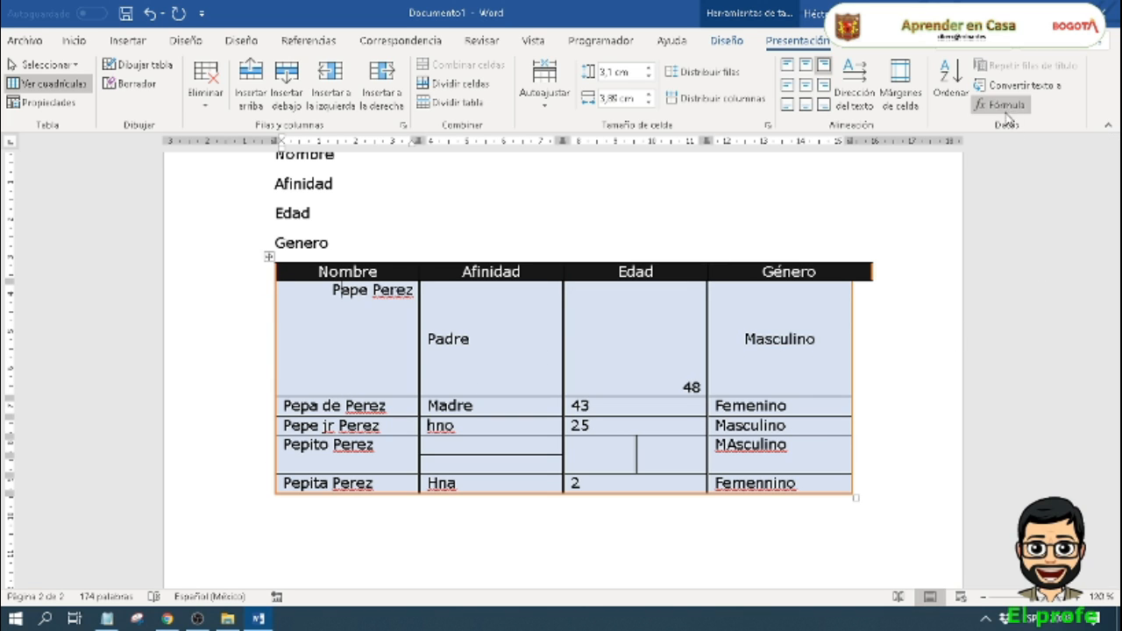
pyautogui.scroll(3, 352, 277)
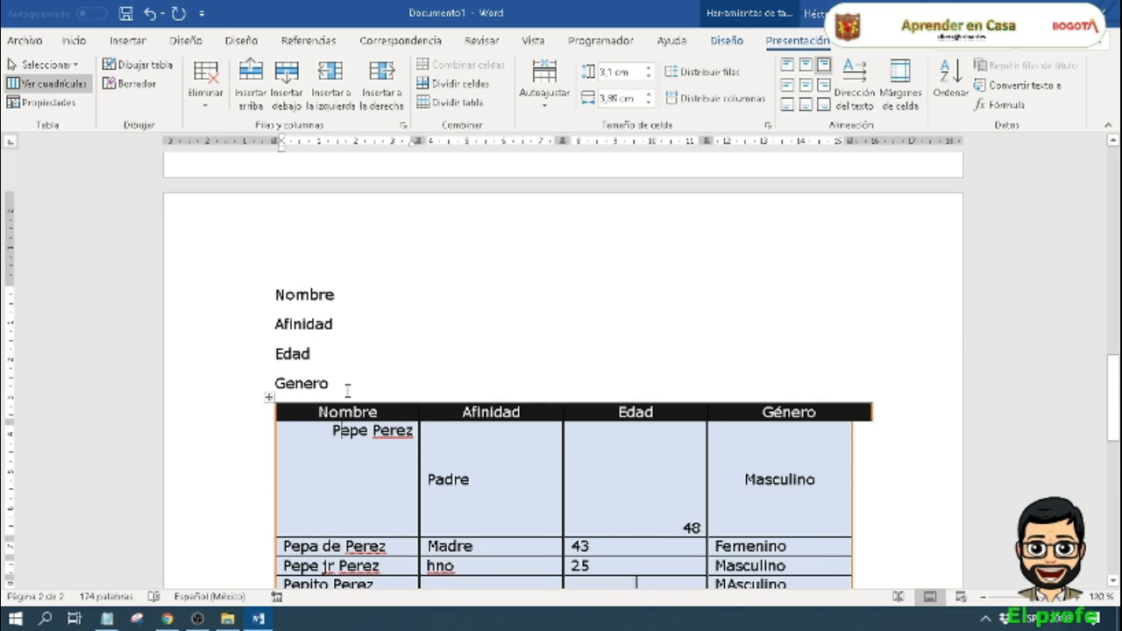
pyautogui.moveTo(353, 390); pyautogui.dragTo(275, 295)
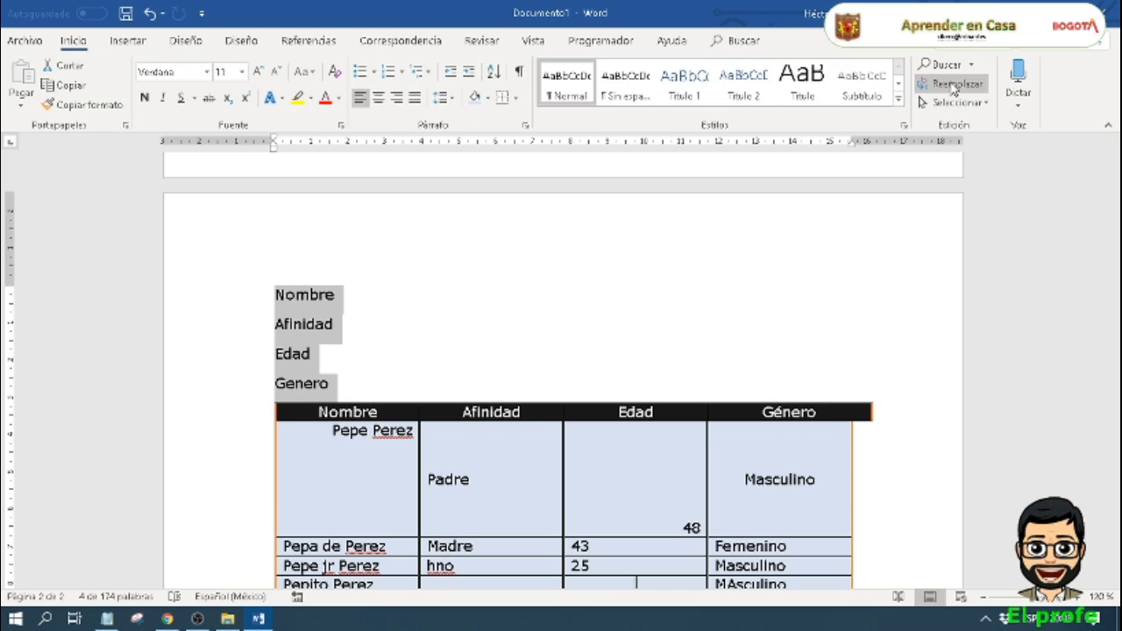
pyautogui.click(277, 354)
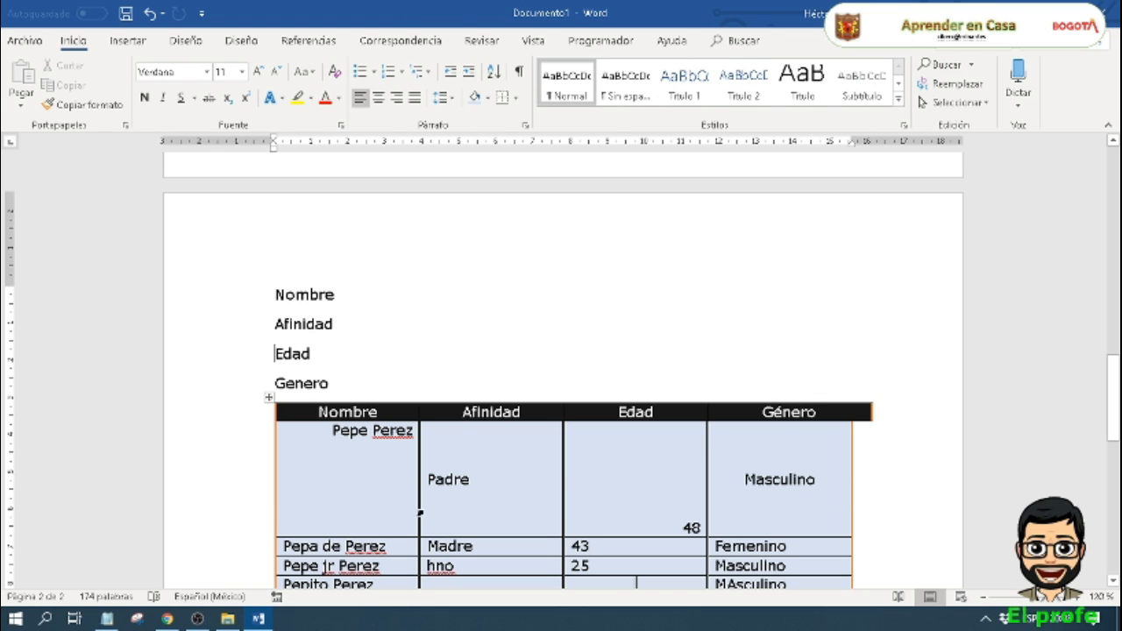
pyautogui.click(441, 509)
# Step: Try converting the family table to text separated by tabs, and undo the conversion
pyautogui.scroll(-2, 306, 368)
pyautogui.click(305, 342)
pyautogui.moveTo(566, 434); pyautogui.dragTo(890, 532)
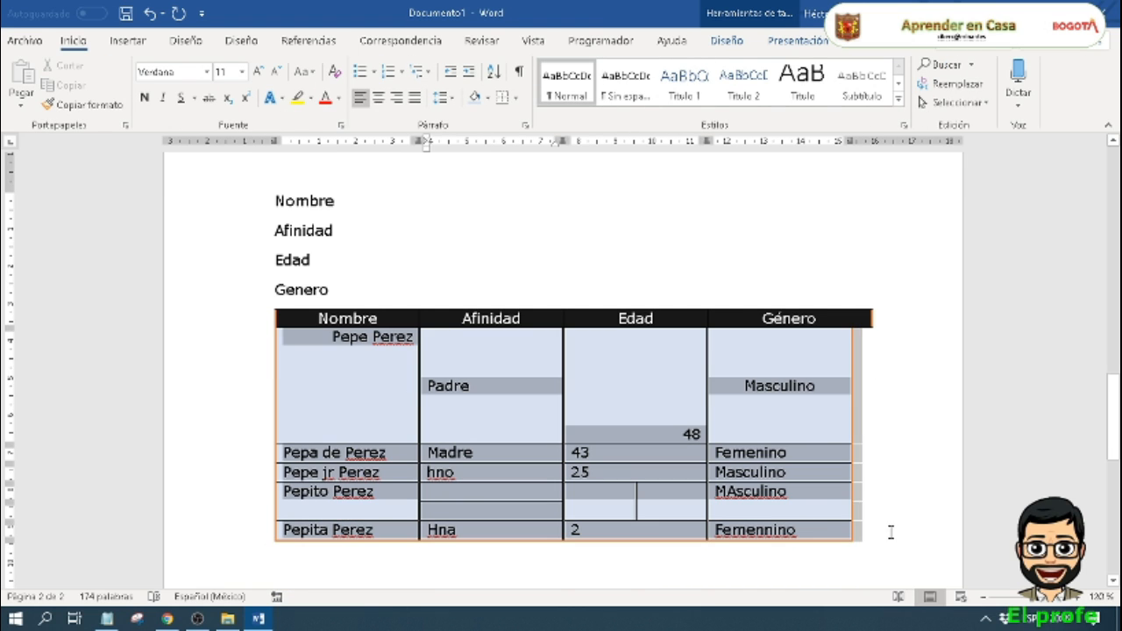
pyautogui.click(800, 41)
pyautogui.click(1029, 85)
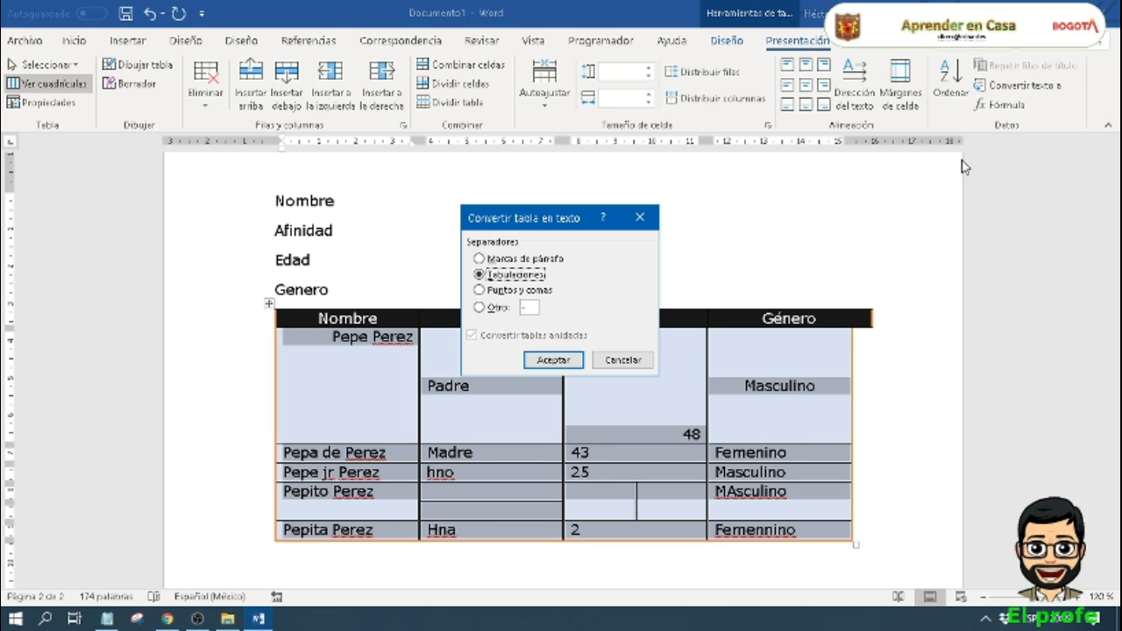
pyautogui.click(553, 360)
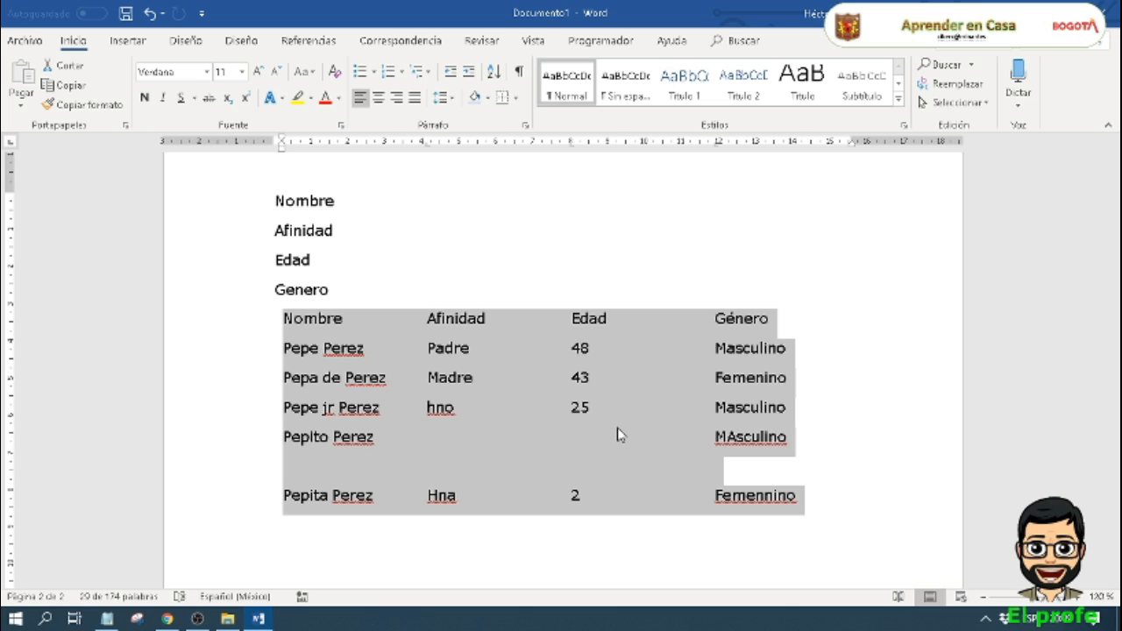
pyautogui.hotkey('ctrl', 'z')
pyautogui.click(654, 428)
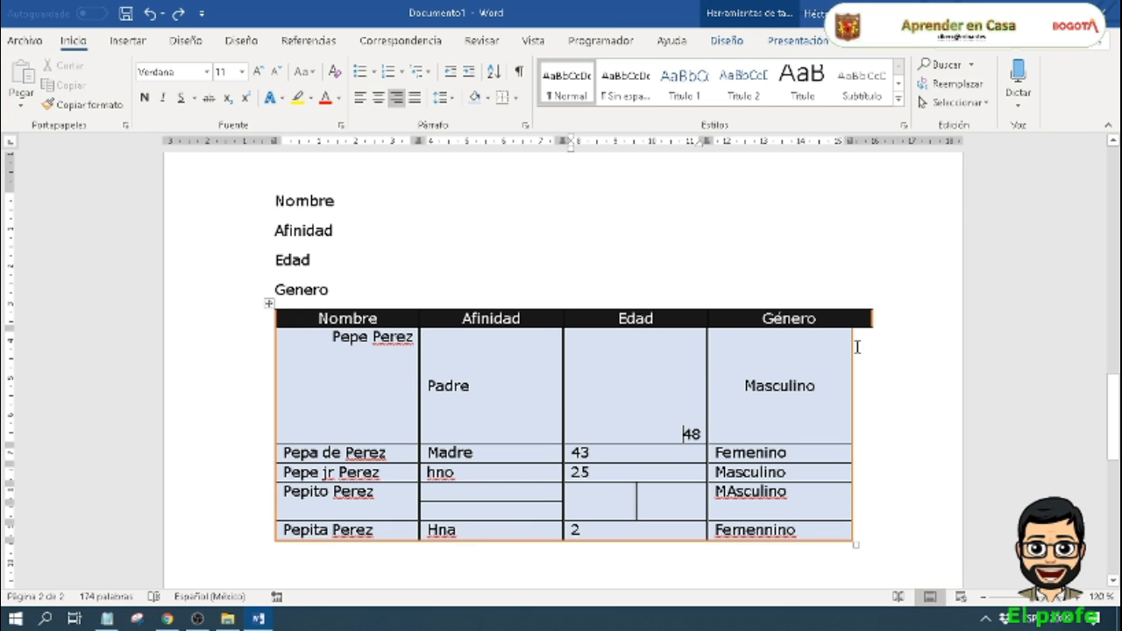
# Step: Narrow the family table's Género column from its outer edge and bring the header row's outer edge in line with it
pyautogui.click(747, 405)
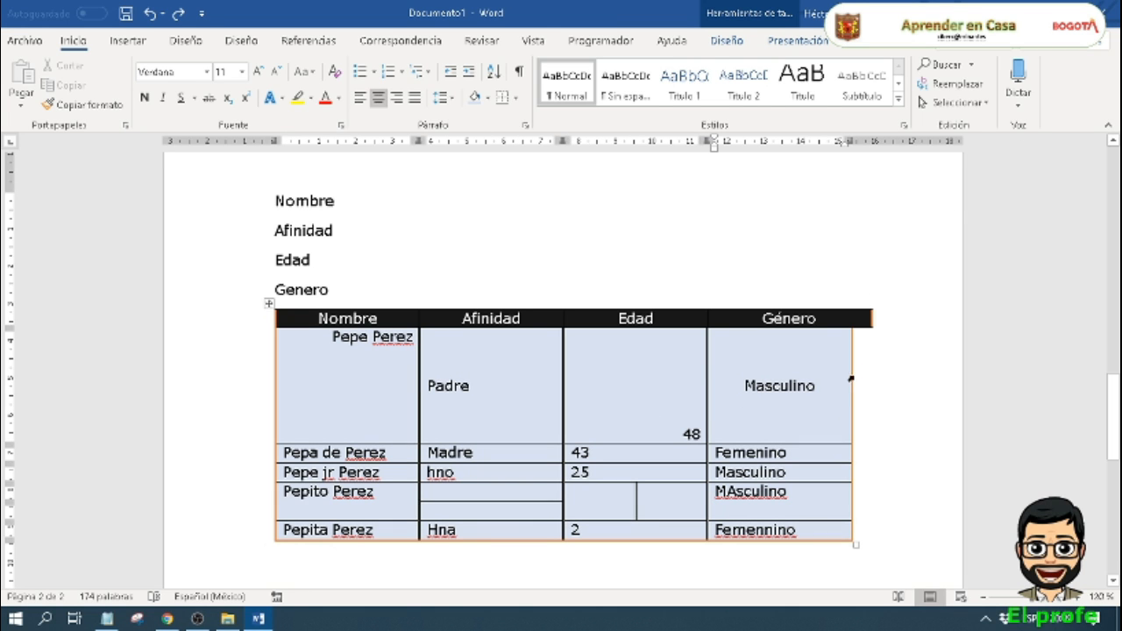
pyautogui.moveTo(851, 382); pyautogui.dragTo(811, 382)
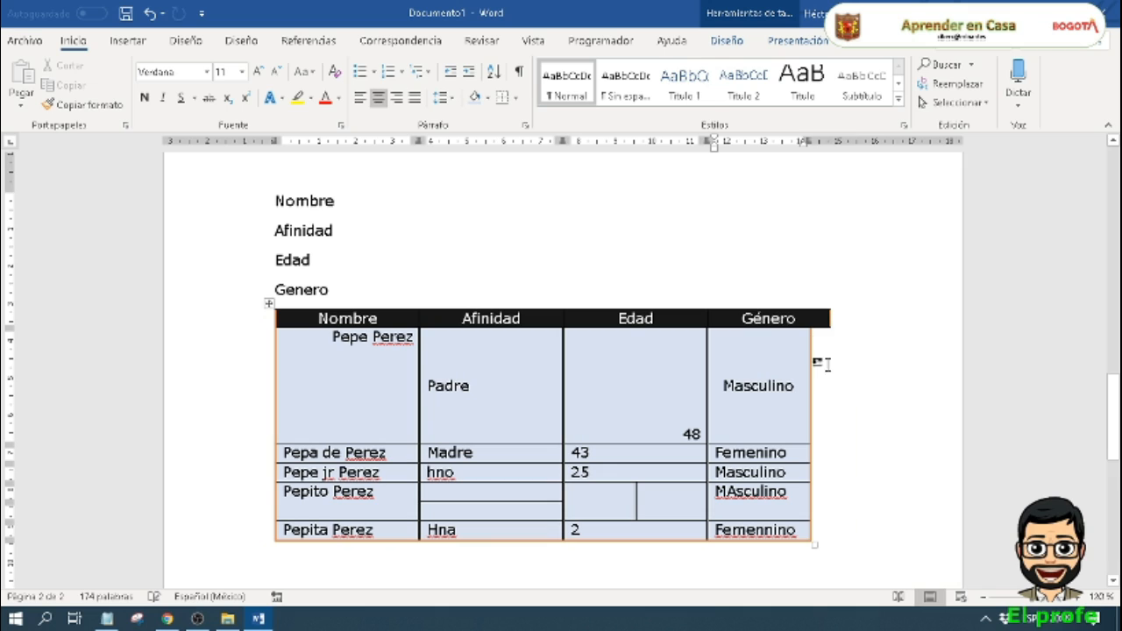
pyautogui.moveTo(830, 317); pyautogui.dragTo(813, 336)
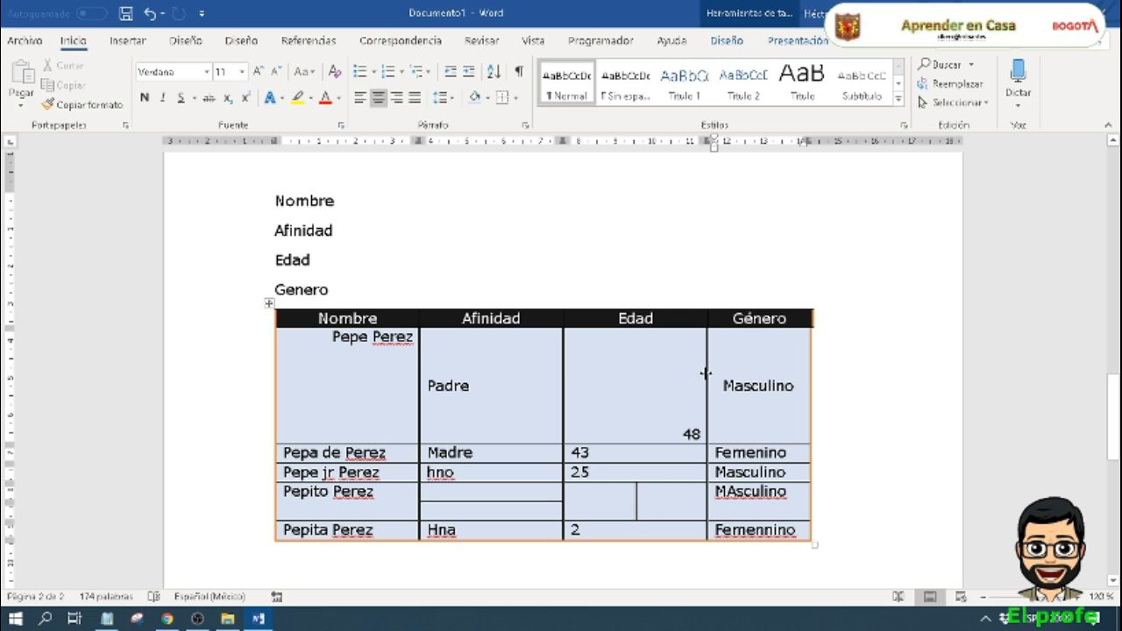
# Step: Shrink the Edad column to a thin strip and reduce the first data row's height to two text lines
pyautogui.moveTo(706, 374); pyautogui.dragTo(589, 409)
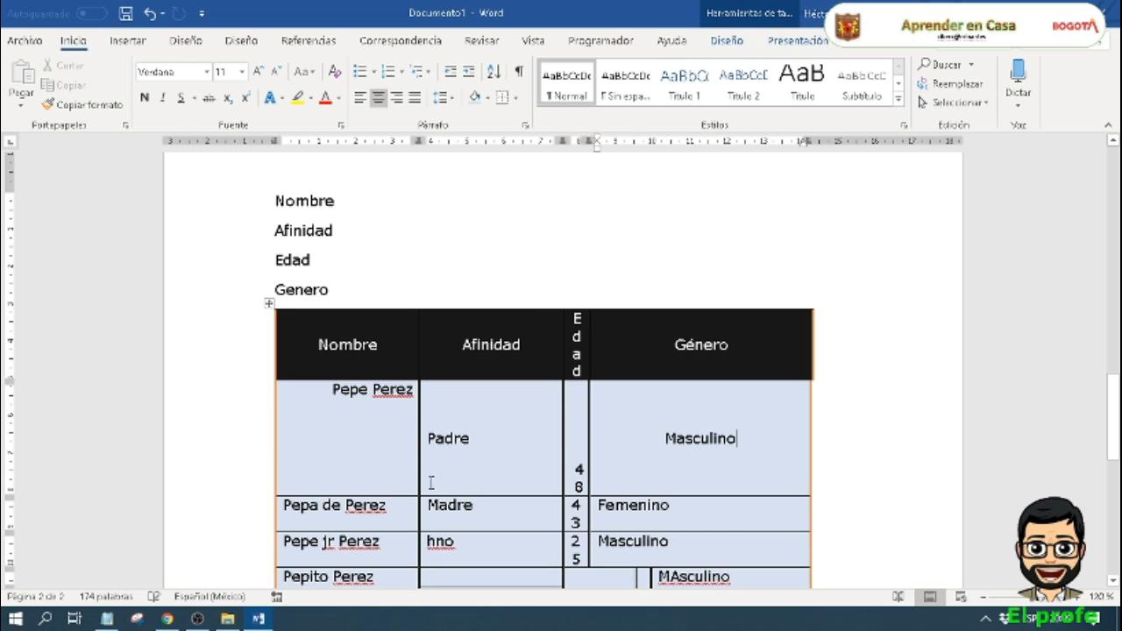
pyautogui.moveTo(470, 408); pyautogui.dragTo(475, 399)
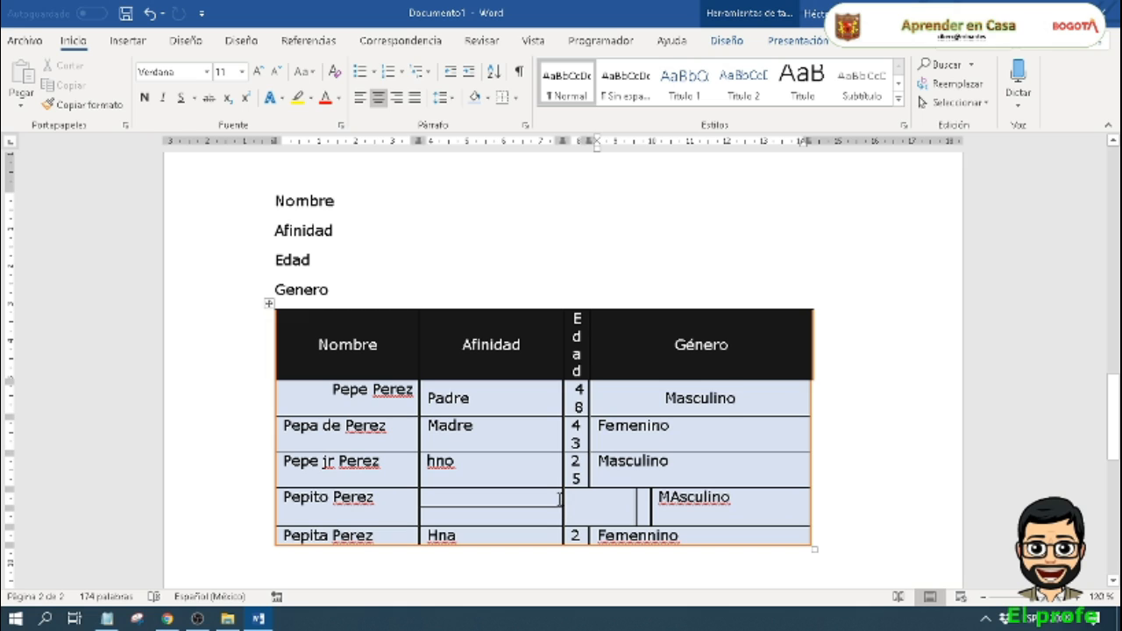
# Step: Widen the Afinidad column towards Edad and extend the fourth data row's outer edge to line up with the rest of the table
pyautogui.moveTo(562, 498); pyautogui.dragTo(626, 498)
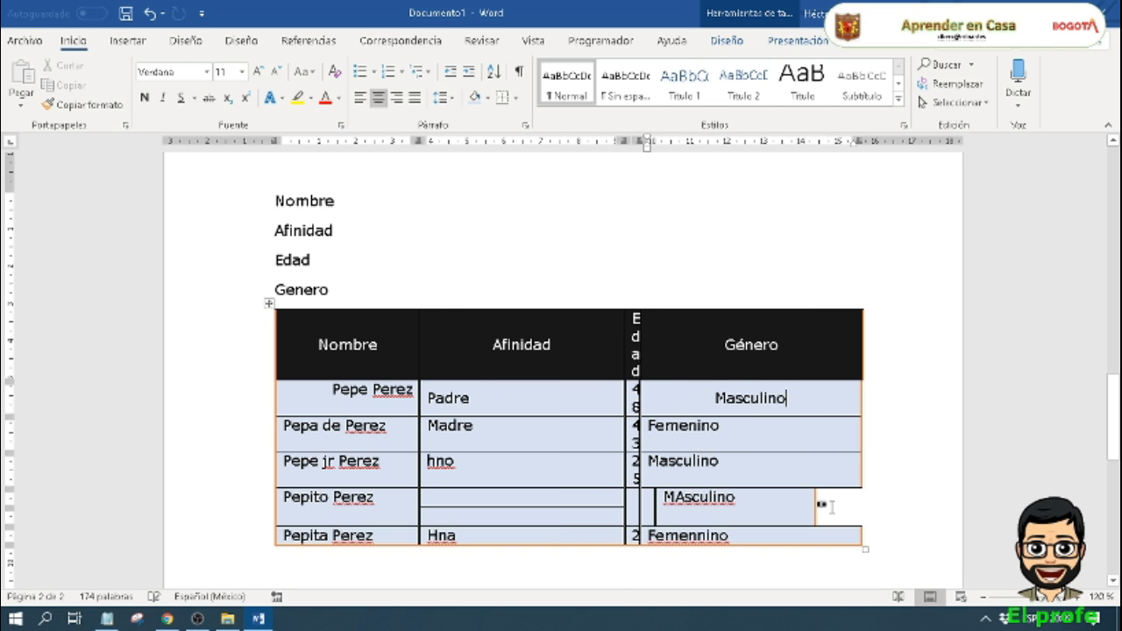
pyautogui.moveTo(814, 511); pyautogui.dragTo(861, 498)
pyautogui.scroll(-6, 363, 473)
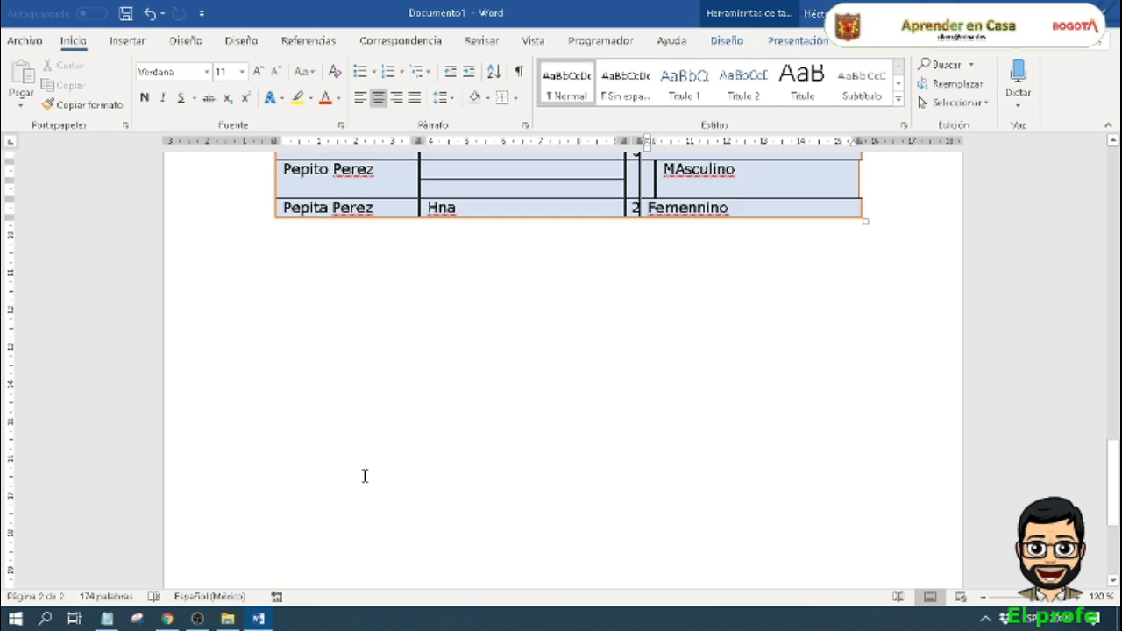
pyautogui.scroll(8, 364, 462)
pyautogui.scroll(3, 365, 462)
pyautogui.scroll(-7, 363, 461)
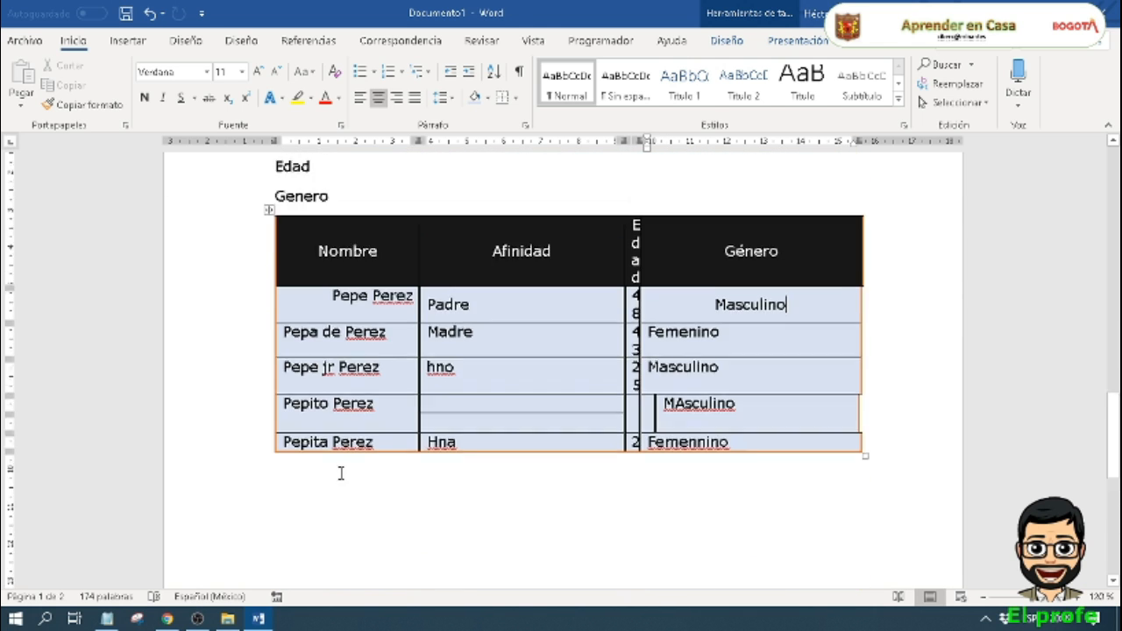
pyautogui.scroll(9, 341, 470)
pyautogui.scroll(10, 340, 472)
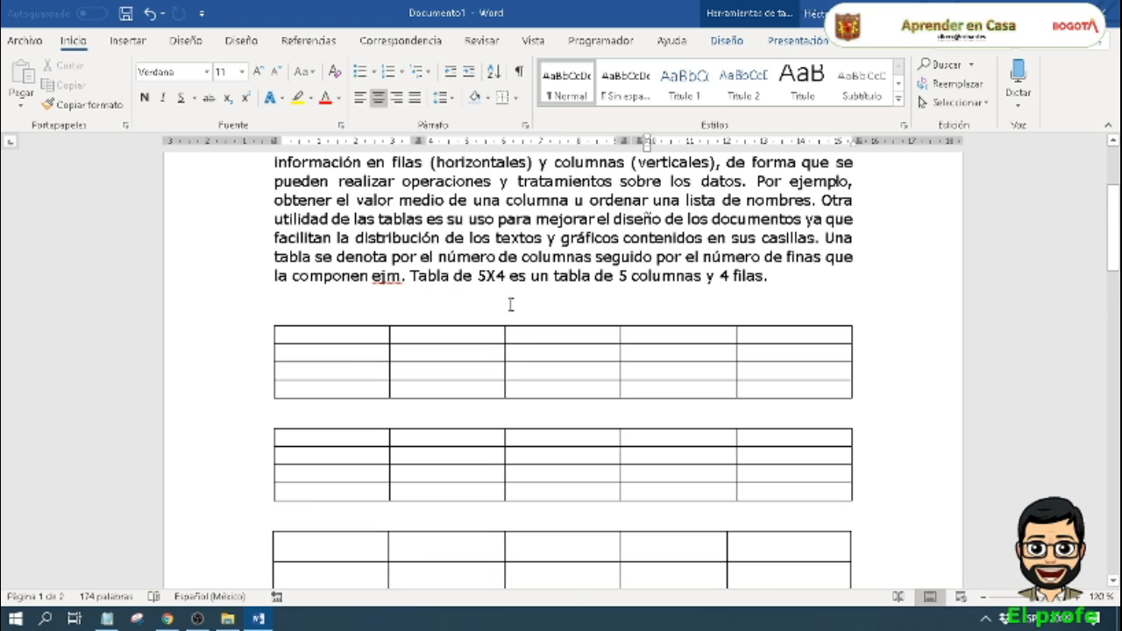
pyautogui.click(522, 388)
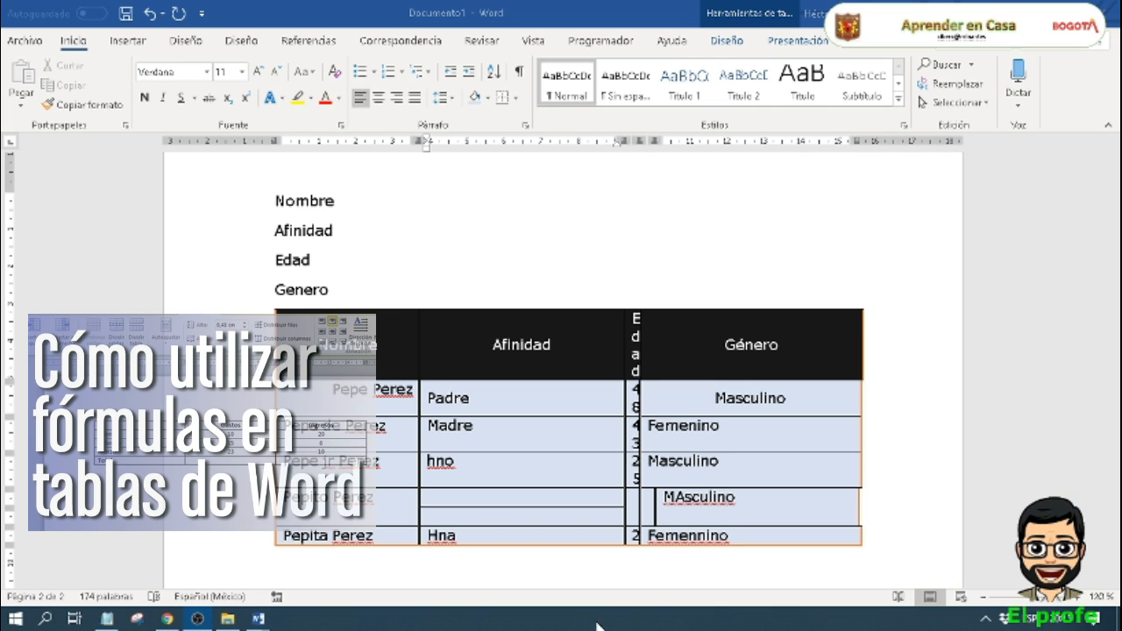
pyautogui.click(501, 497)
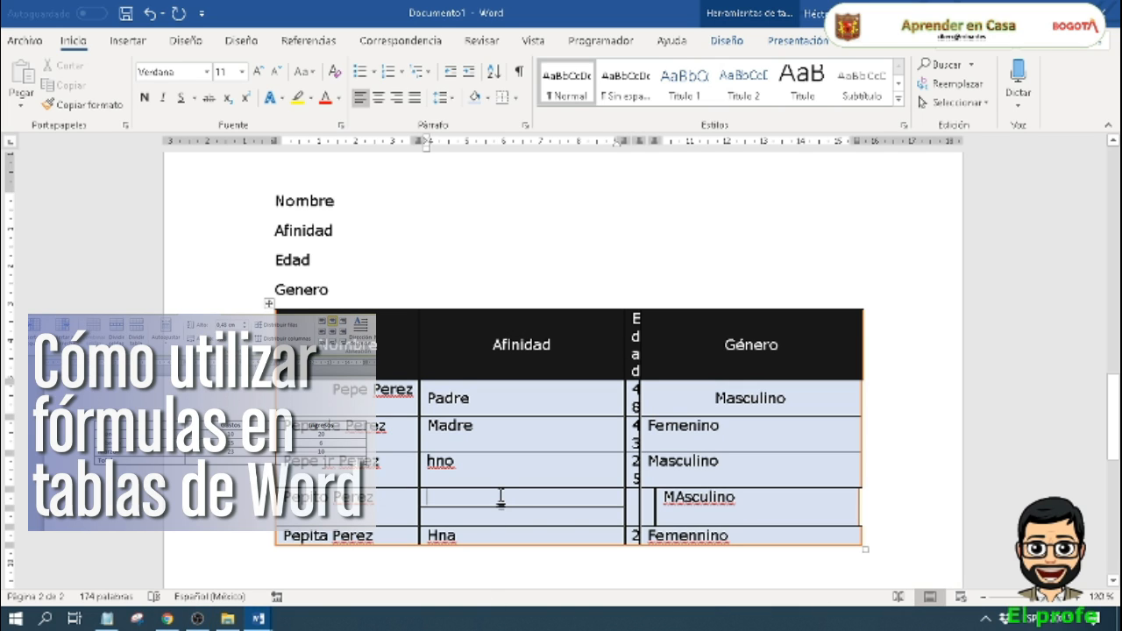
# Step: Enter the headers "Item" and "Codigo" in the first two columns of the first empty table below the introductory paragraph
pyautogui.click(814, 45)
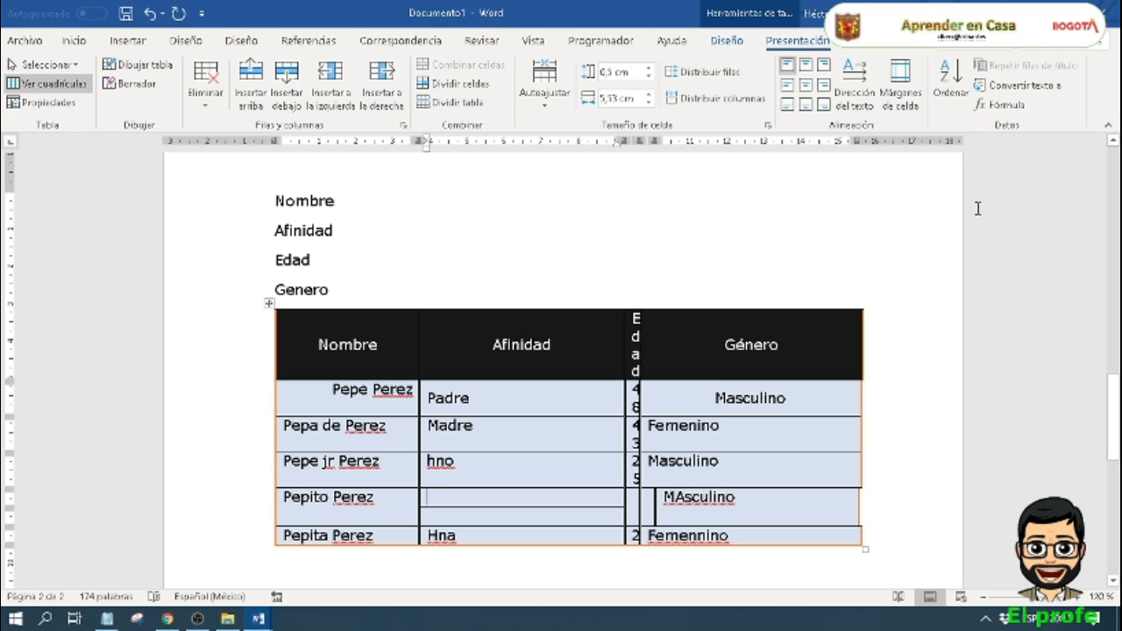
pyautogui.scroll(3, 975, 210)
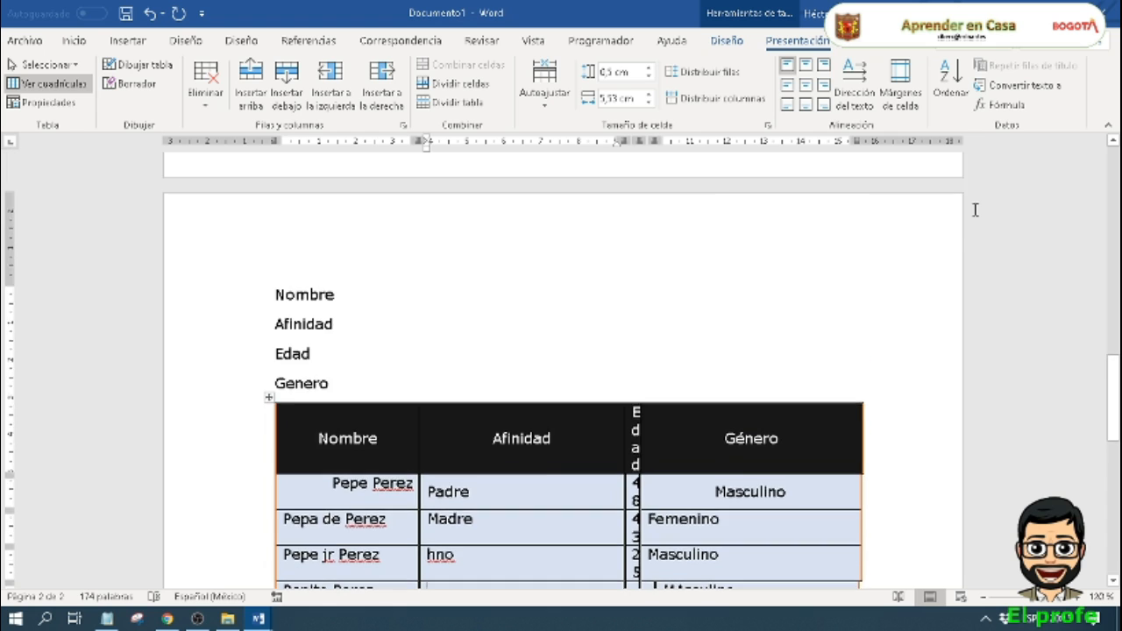
pyautogui.scroll(12, 975, 209)
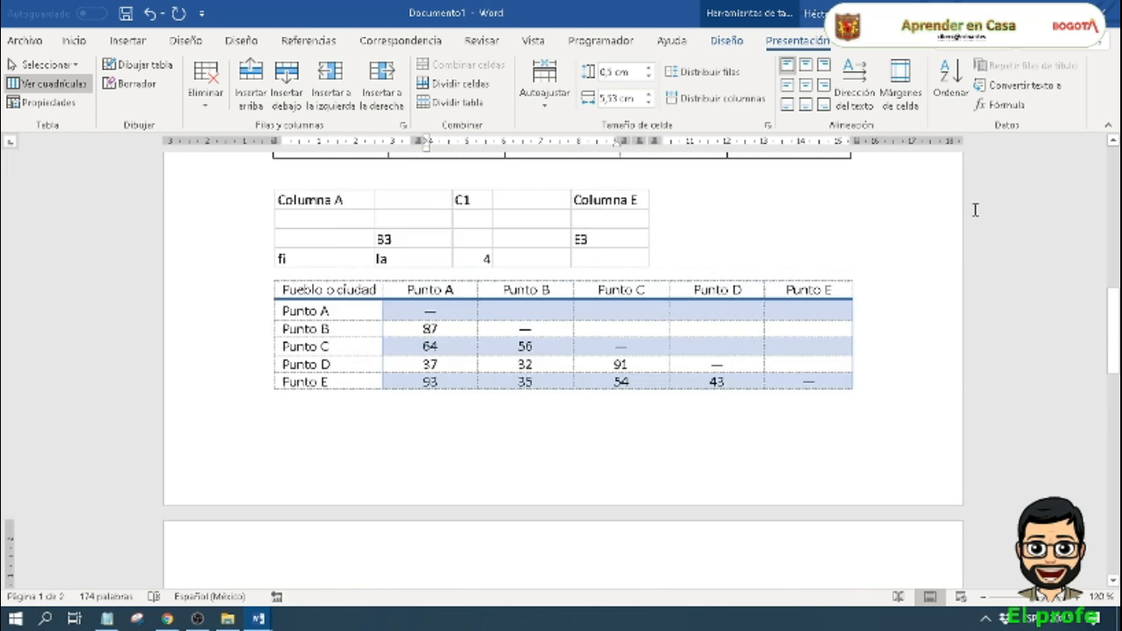
pyautogui.scroll(1, 975, 210)
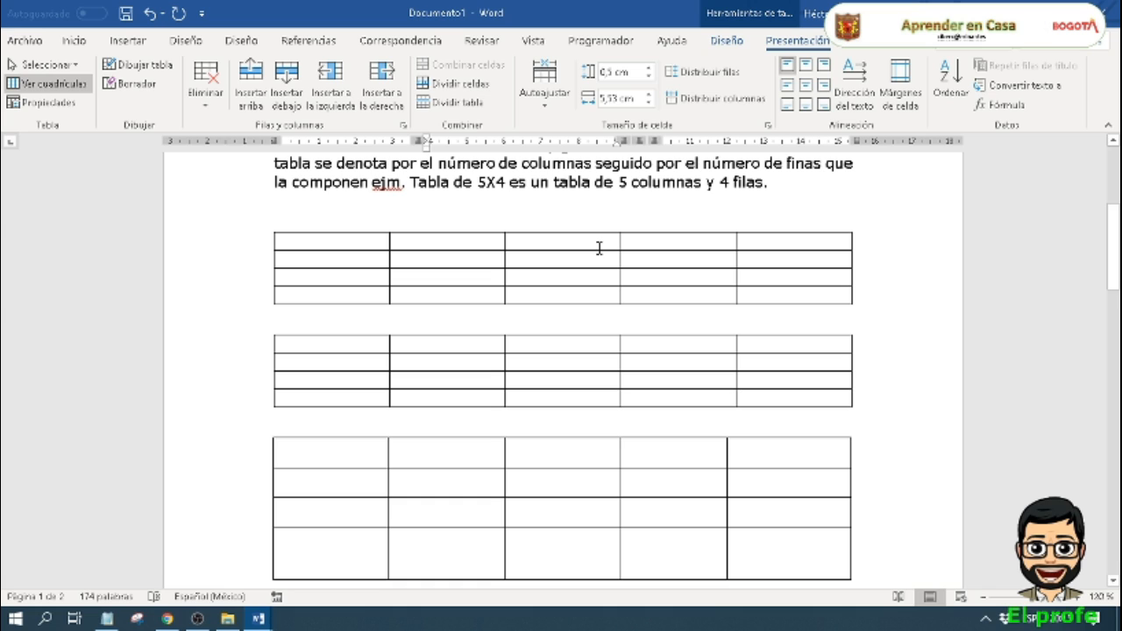
pyautogui.click(353, 245)
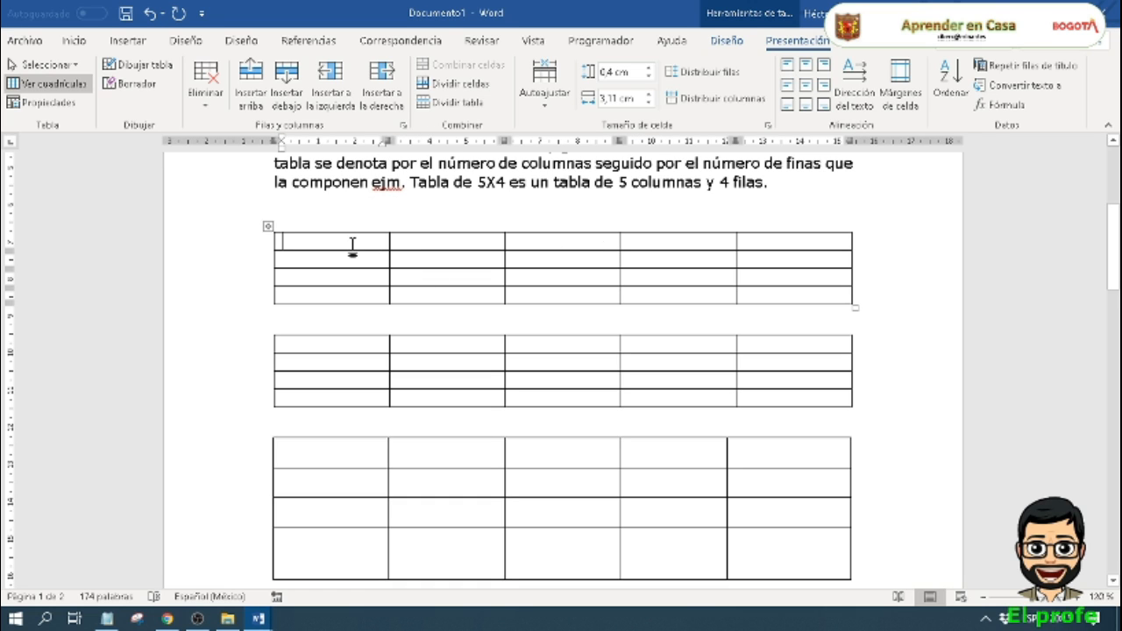
pyautogui.write('Item')
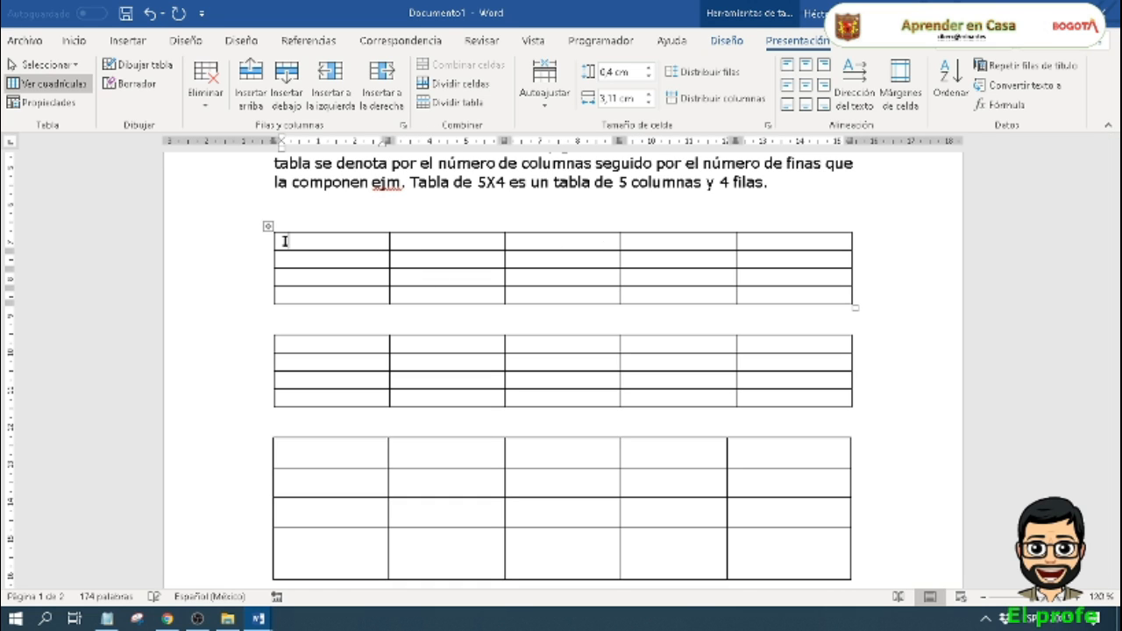
pyautogui.click(413, 243)
pyautogui.write('Can')
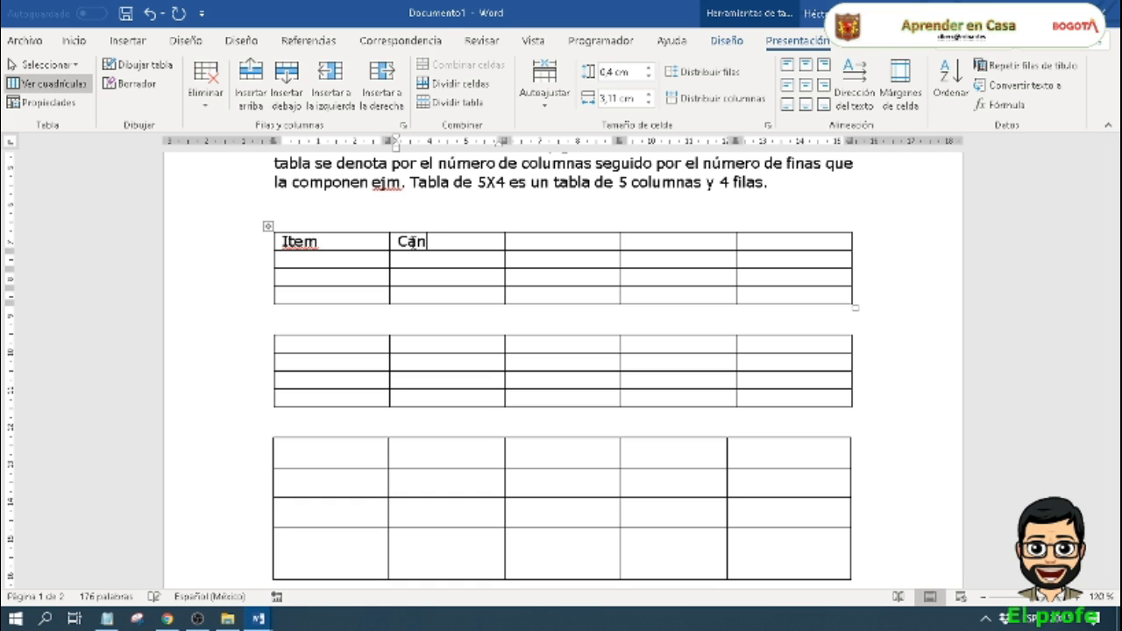
pyautogui.press('BackSpace')
pyautogui.press('BackSpace')
pyautogui.write('odigo')
# Step: Complete the header row with "Cantidad", "Valor Unitario" and "Valor total" in the remaining three columns
pyautogui.click(533, 242)
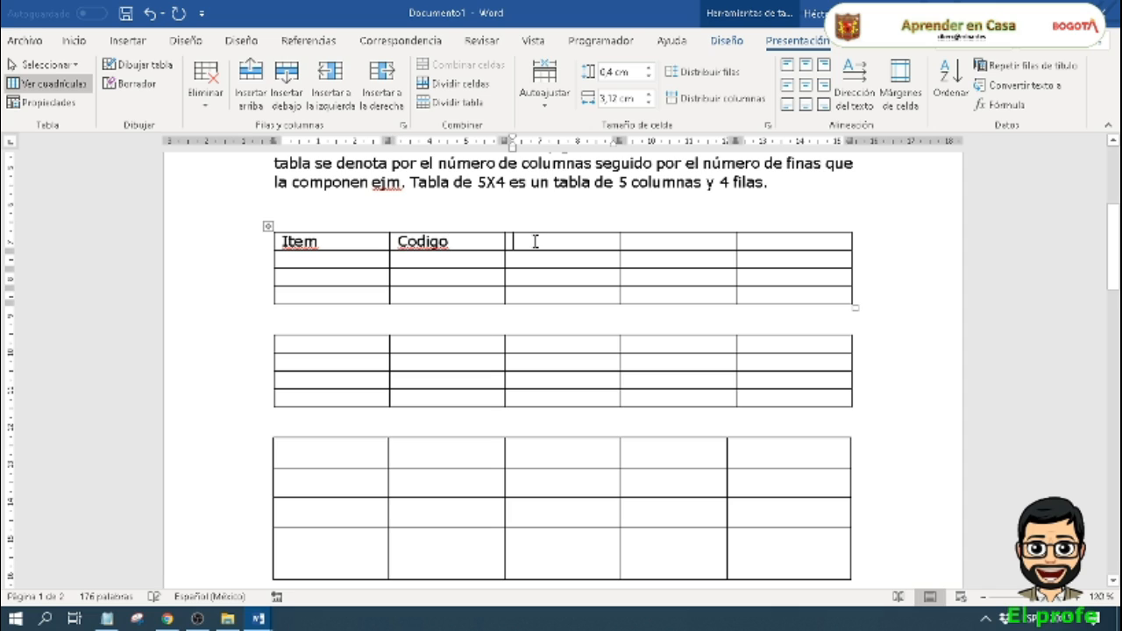
pyautogui.write('Cantidad')
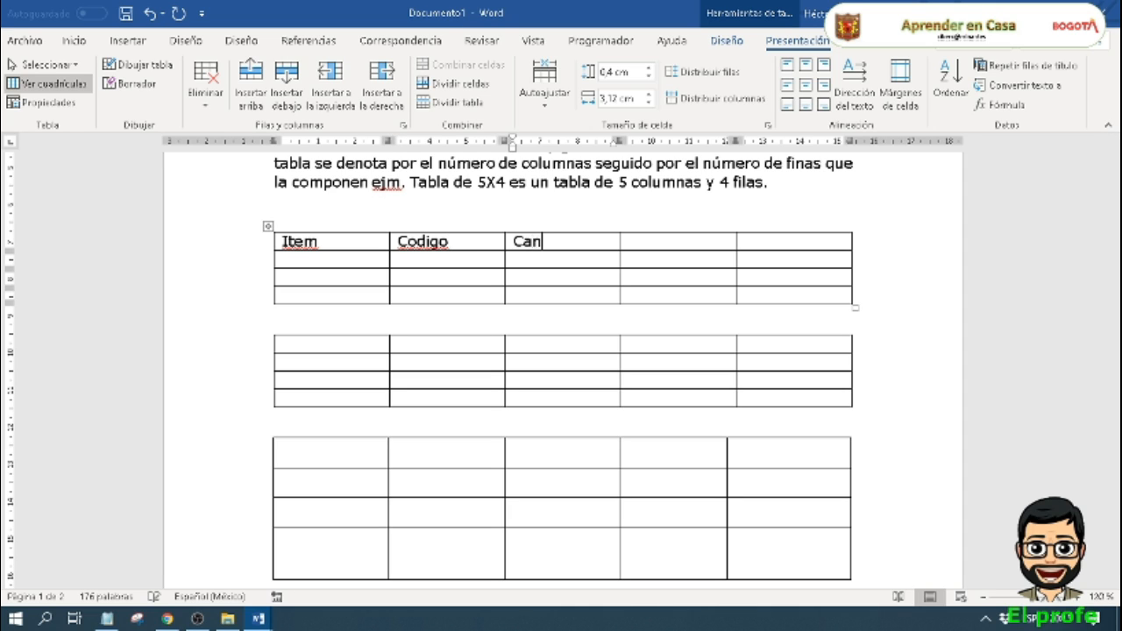
pyautogui.click(648, 246)
pyautogui.write('Va')
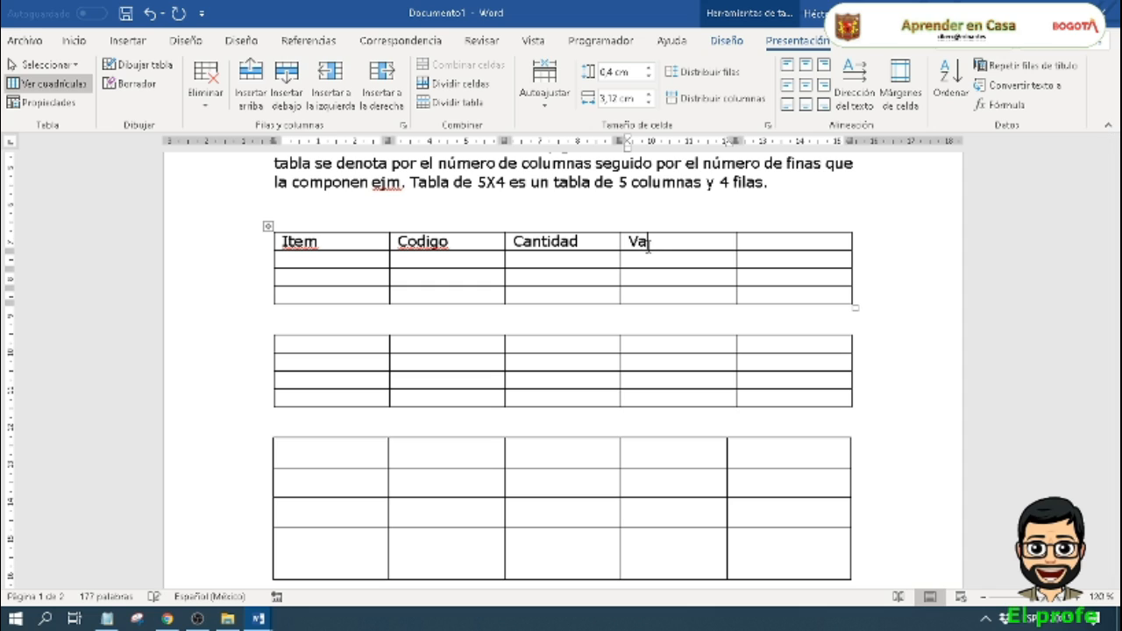
pyautogui.write('lor Unitario')
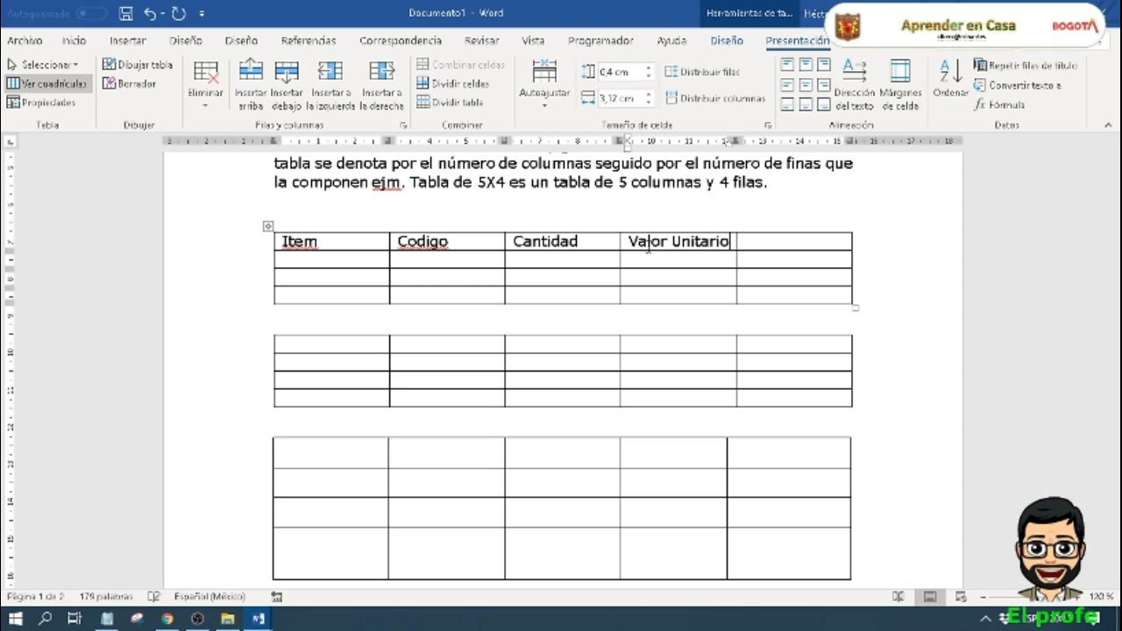
pyautogui.click(758, 243)
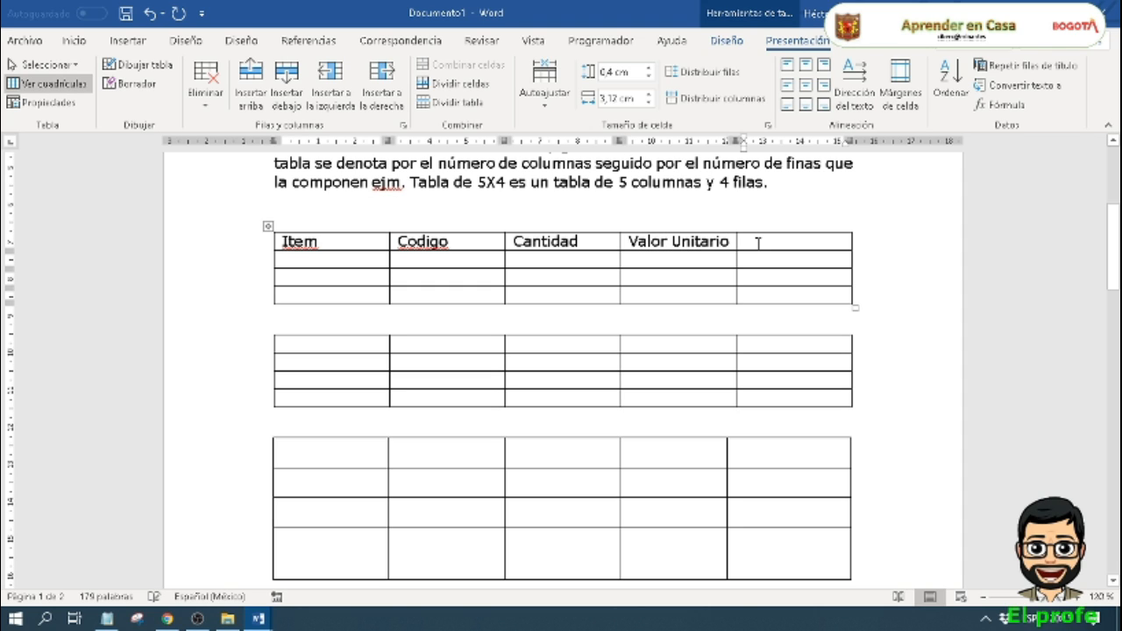
pyautogui.write('Valor total')
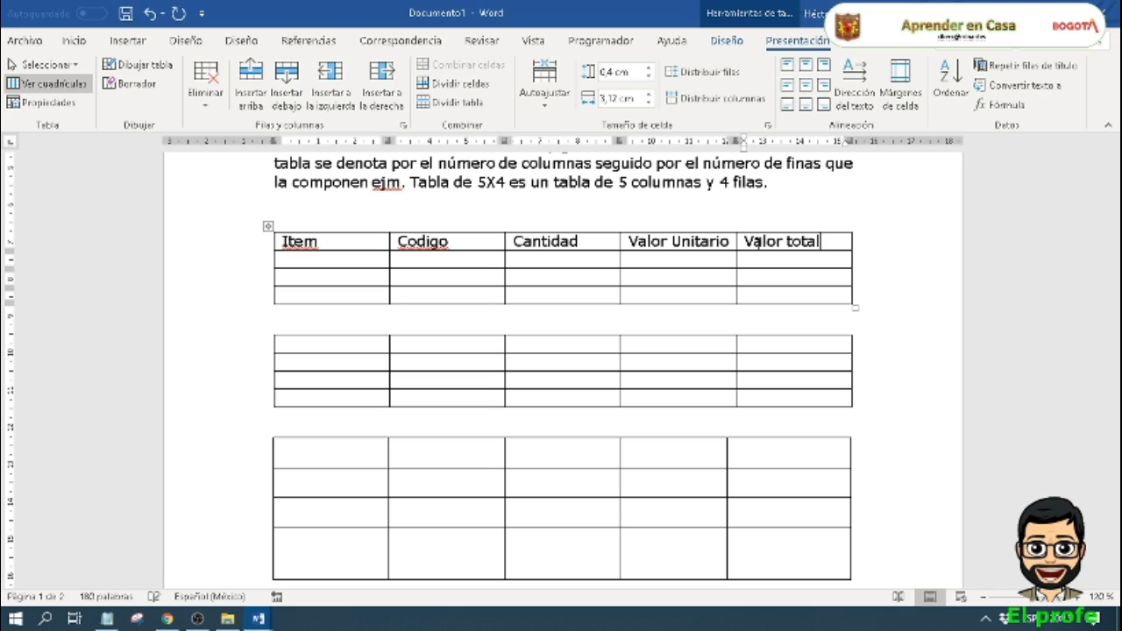
# Step: Insert six empty rows below the last row of the Item table
pyautogui.click(684, 260)
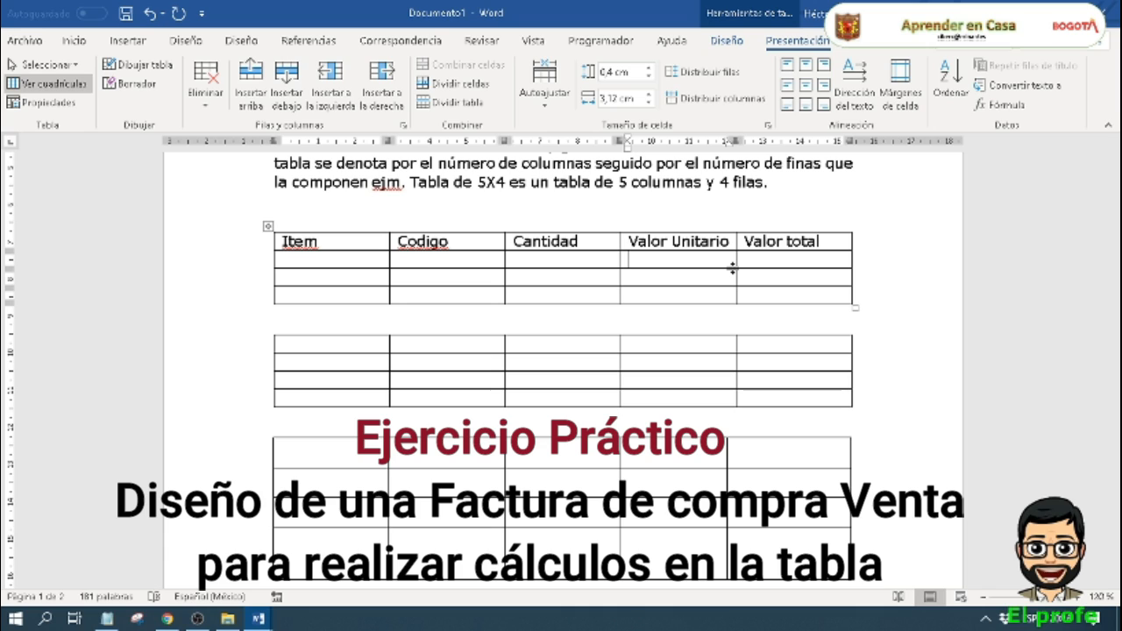
pyautogui.click(789, 299)
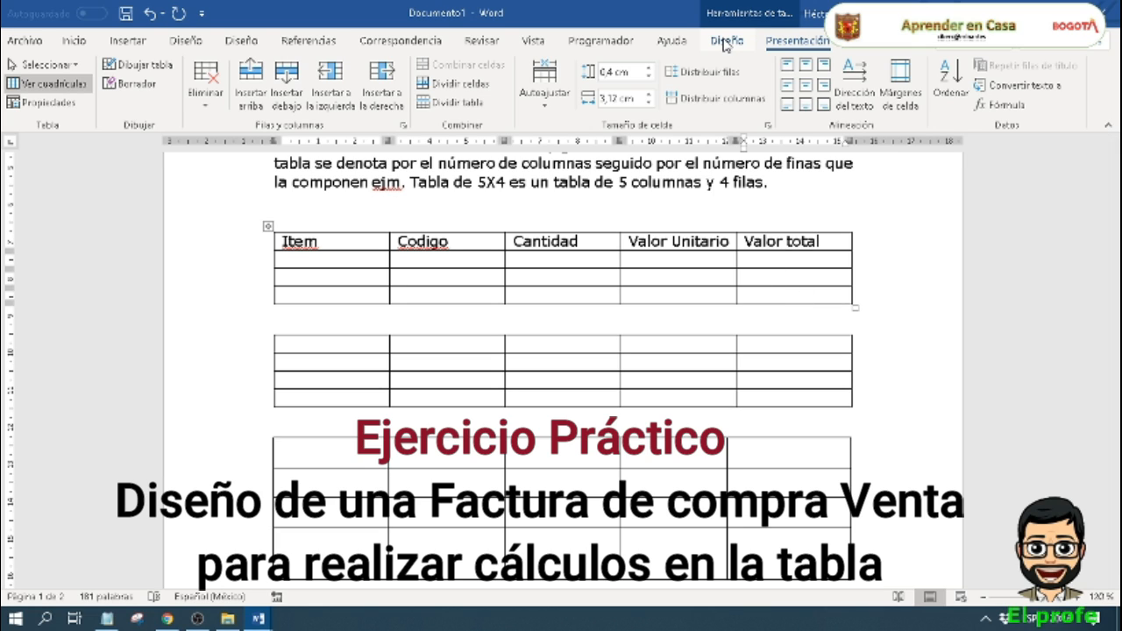
pyautogui.click(296, 83)
pyautogui.click(295, 83)
pyautogui.click(296, 83)
pyautogui.click(295, 83)
pyautogui.click(296, 83)
pyautogui.click(295, 83)
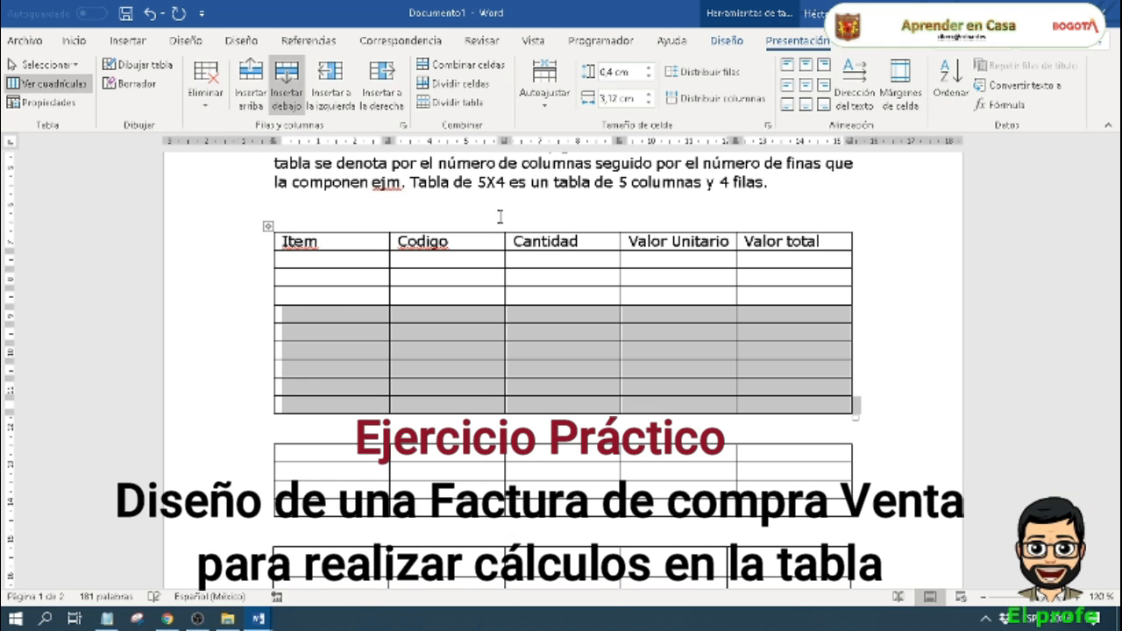
# Step: Correct the spelling of the first two column headers to "Ítem" and "Código"
pyautogui.click(526, 277)
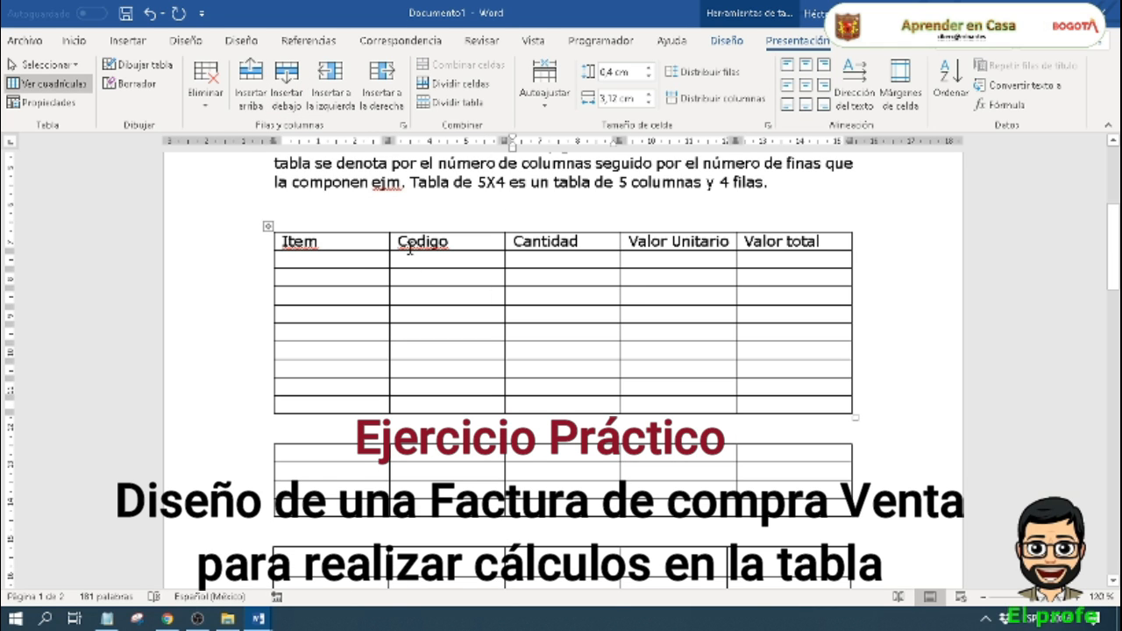
pyautogui.rightClick(301, 242)
pyautogui.click(350, 260)
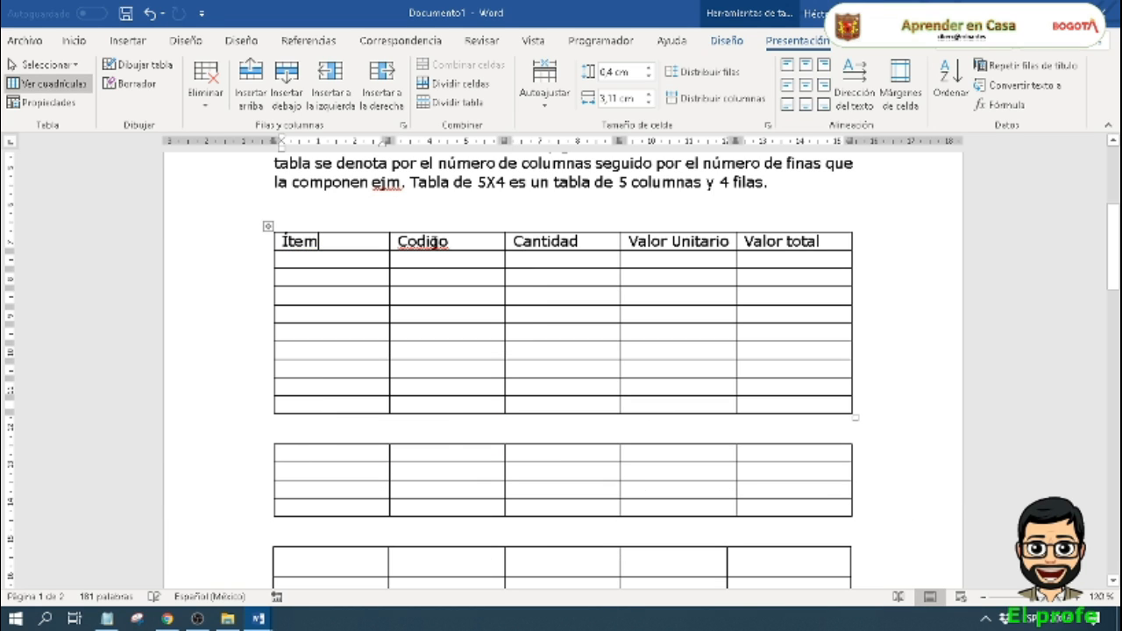
pyautogui.rightClick(431, 241)
pyautogui.click(476, 264)
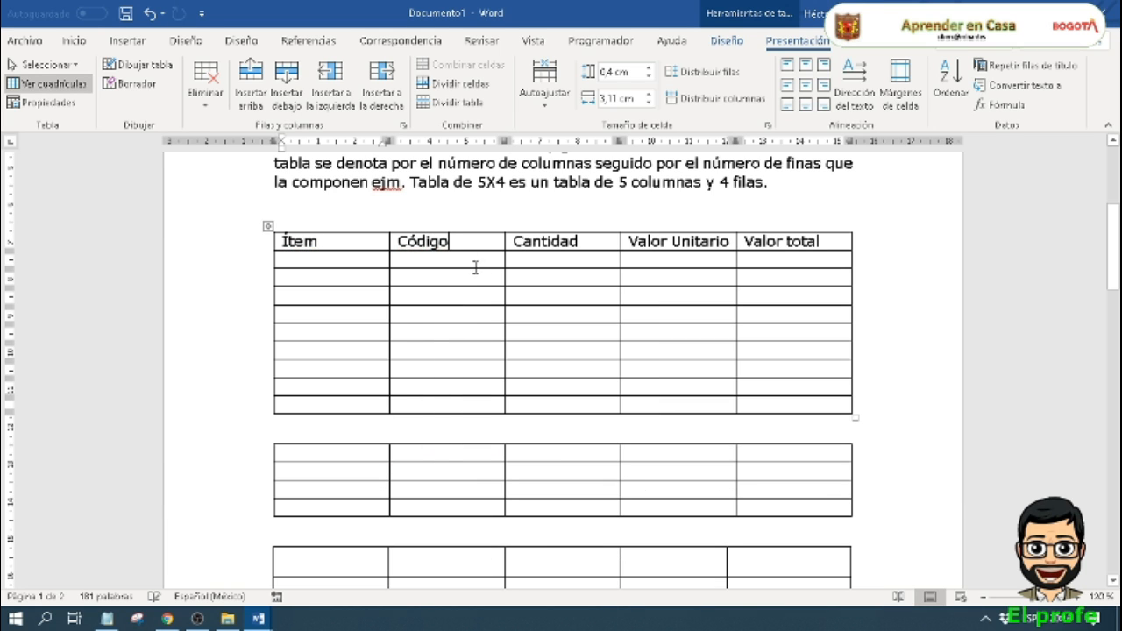
# Step: Number the first six rows below the header from 1 to 6 in the Ítem column
pyautogui.click(385, 262)
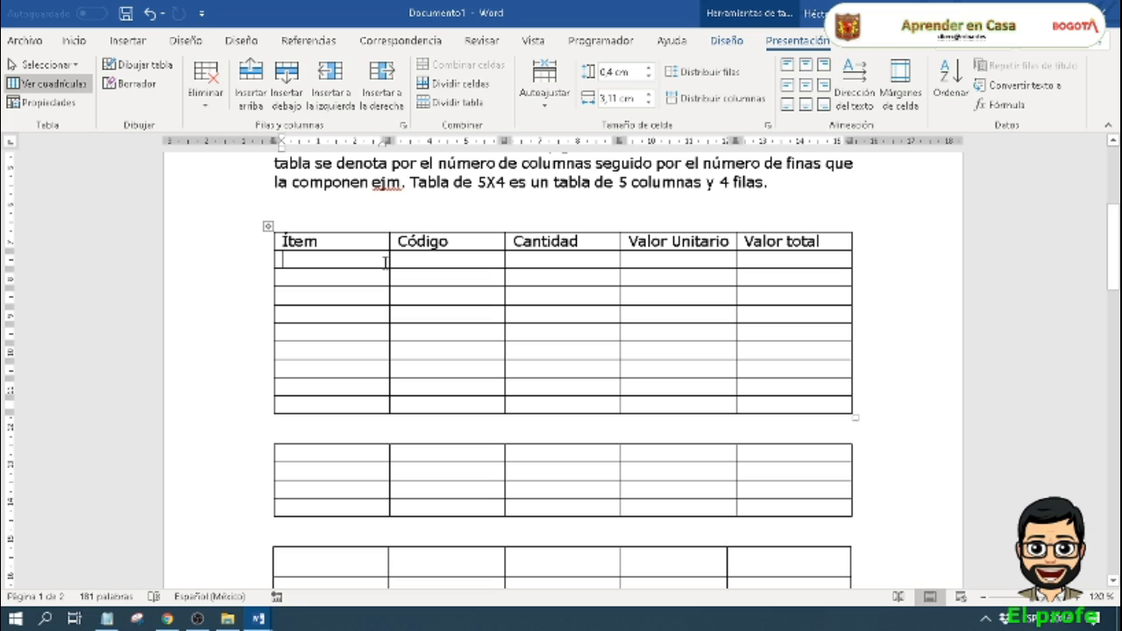
pyautogui.write('1')
pyautogui.press('Down')
pyautogui.write('2')
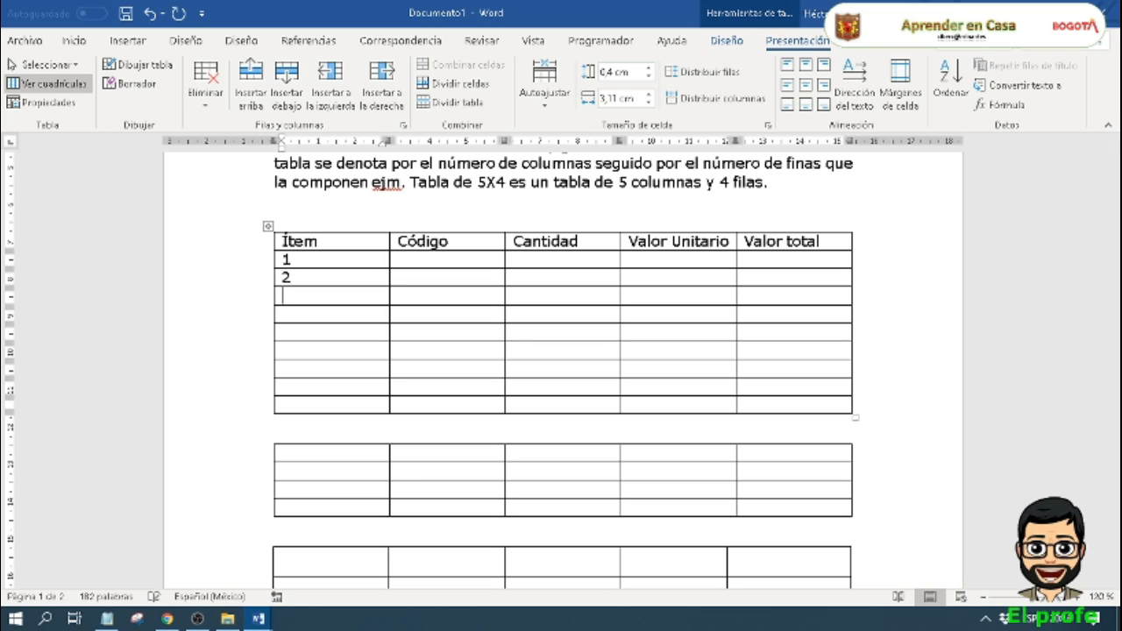
pyautogui.press('Down')
pyautogui.write('3')
pyautogui.press('Down')
pyautogui.write('4')
pyautogui.press('Down')
pyautogui.write('5')
pyautogui.press('Down')
pyautogui.write('6')
pyautogui.press('Down')
pyautogui.write('7')
pyautogui.press('Down')
pyautogui.press('BackSpace')
# Step: Enter the product codes "Fdsf123", "Rrwer4" and "Ttret5" in the Código column for items 1 to 3
pyautogui.click(474, 262)
pyautogui.write('f')
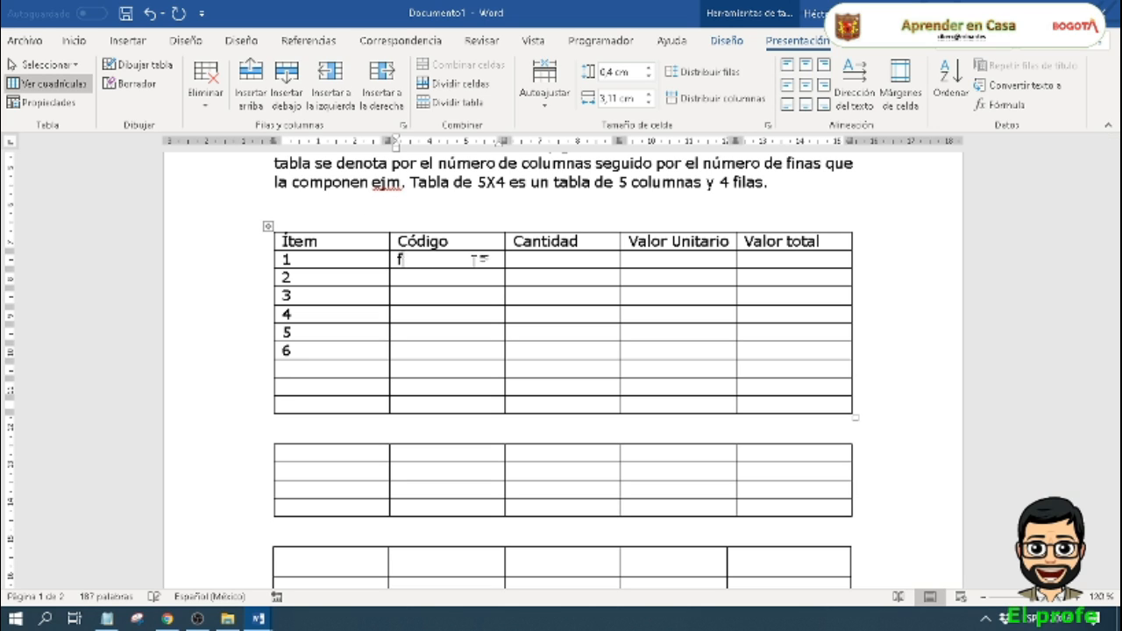
pyautogui.write('dsf123')
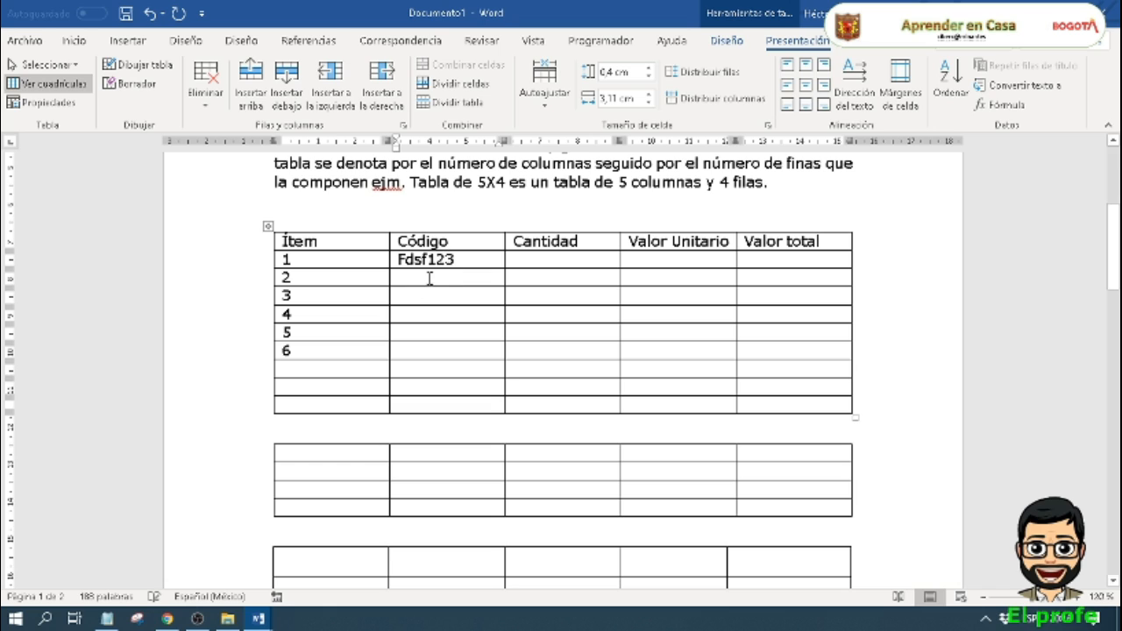
pyautogui.click(430, 278)
pyautogui.write('rnwer4')
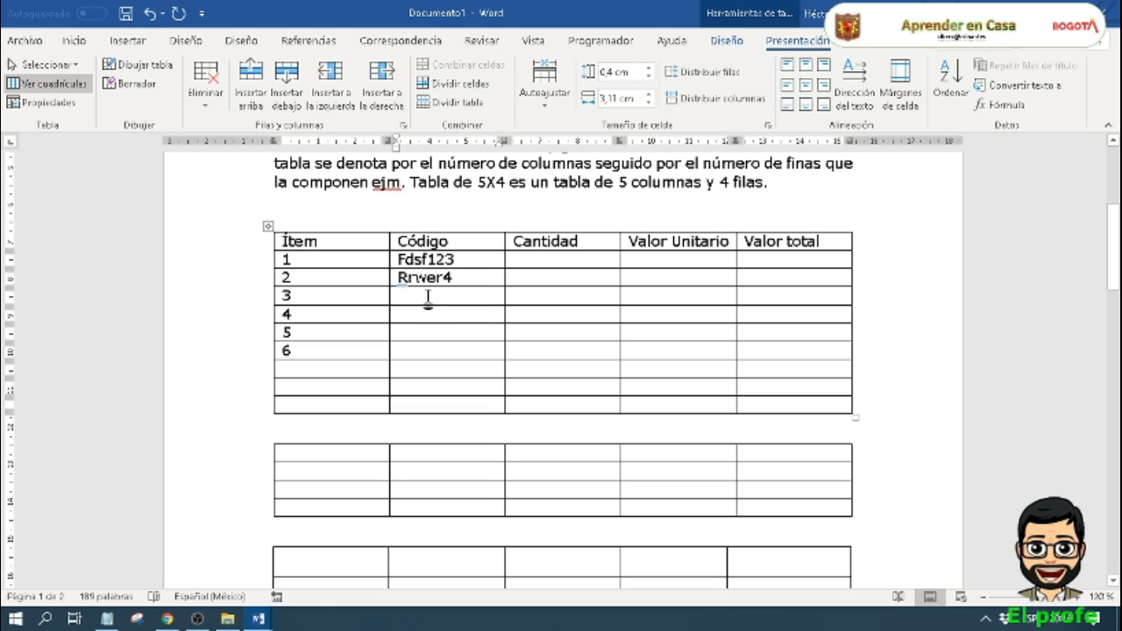
pyautogui.click(428, 296)
pyautogui.write('ttret5')
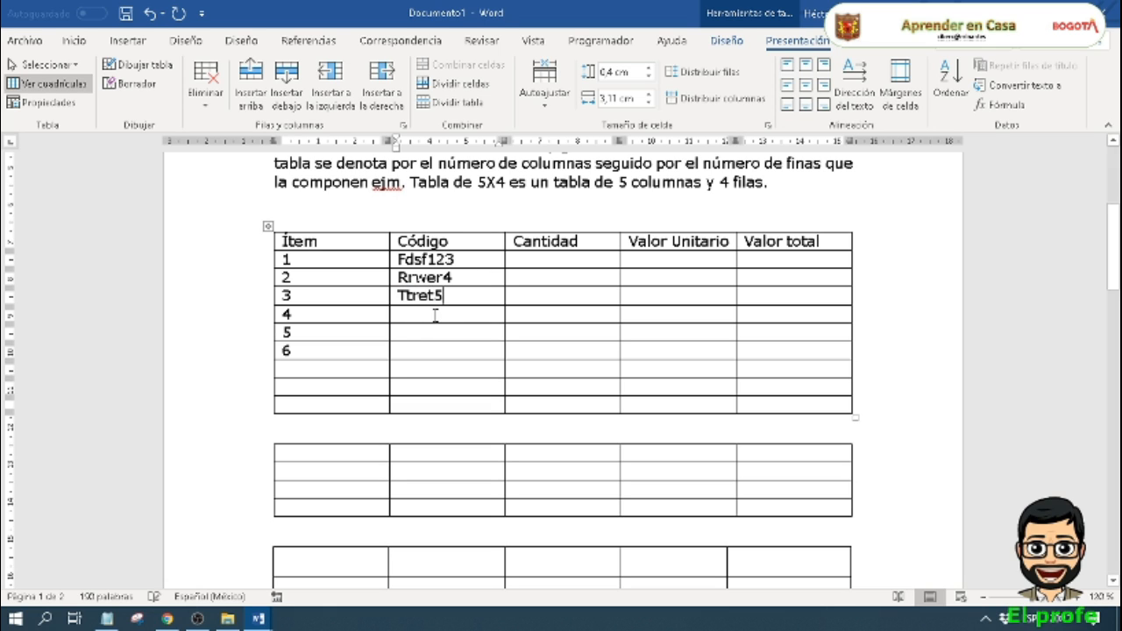
# Step: Enter the product codes "Rerwrvv5", "Ererrr7" and "Rterte6" in the Código column for items 4 to 6
pyautogui.click(435, 314)
pyautogui.write('rerwrvv5')
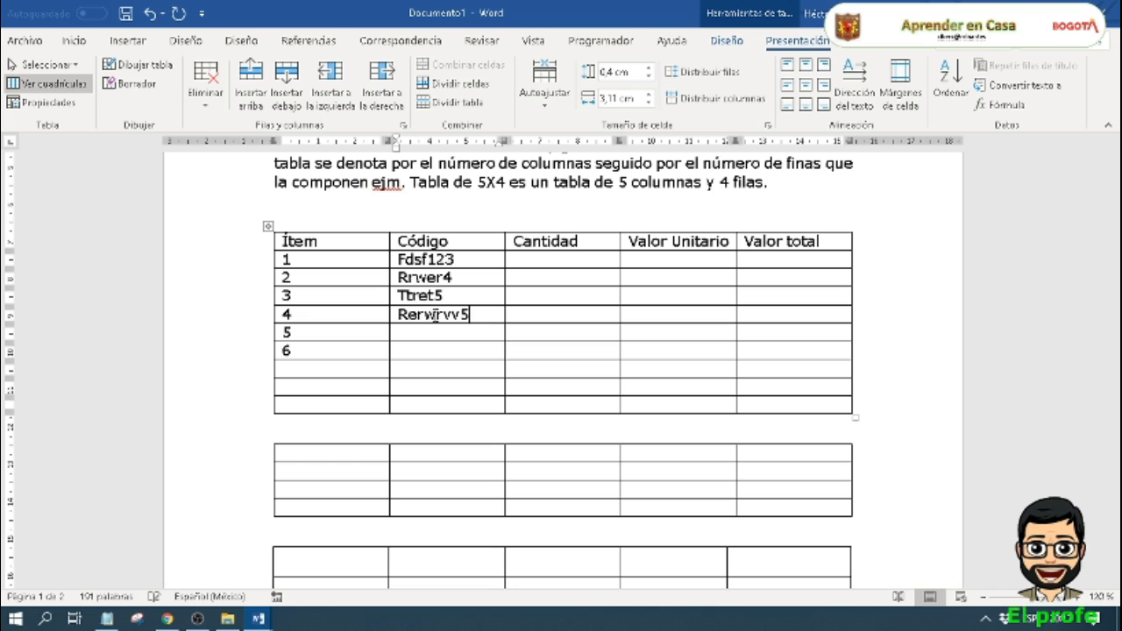
pyautogui.click(436, 332)
pyautogui.write('ererir7')
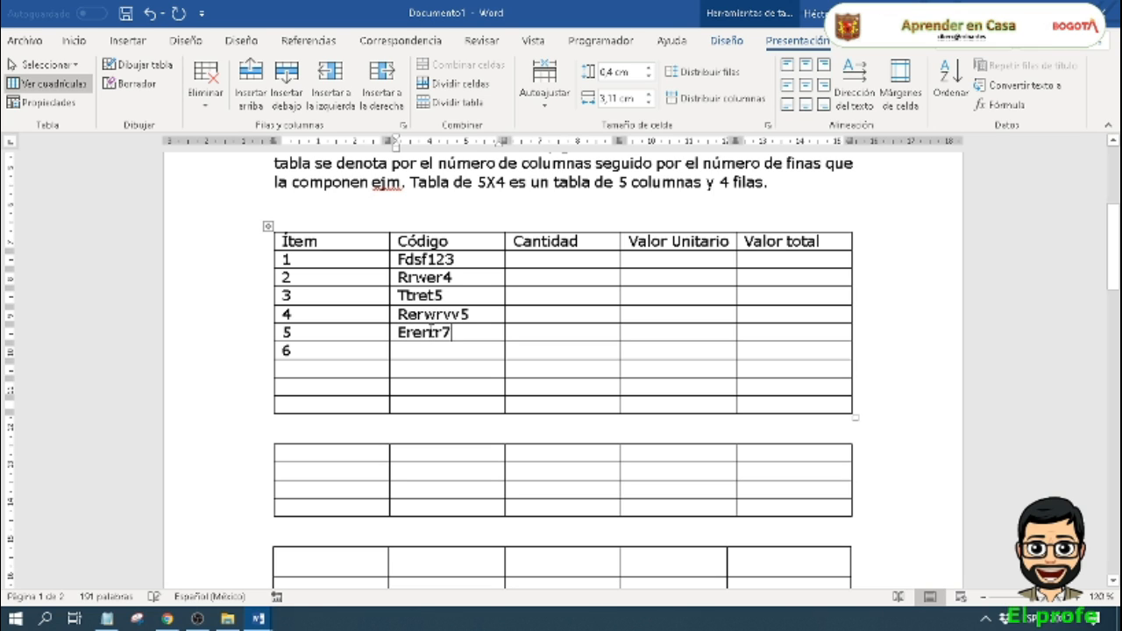
pyautogui.click(430, 348)
pyautogui.write('rterte6')
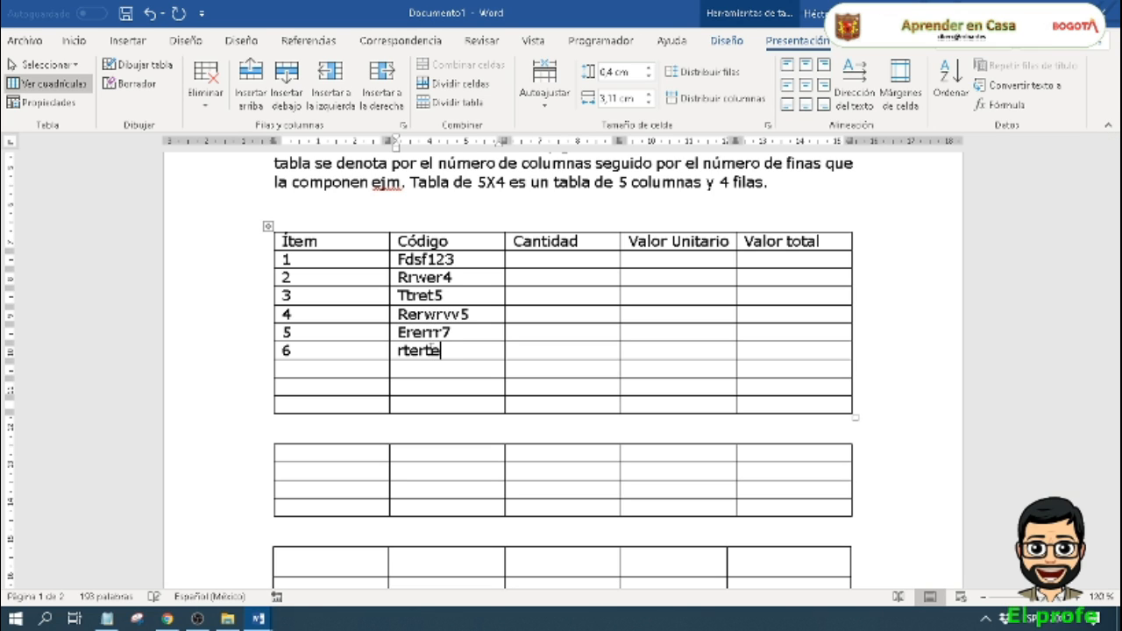
# Step: Enter 3 as the Cantidad for item 1
pyautogui.click(531, 264)
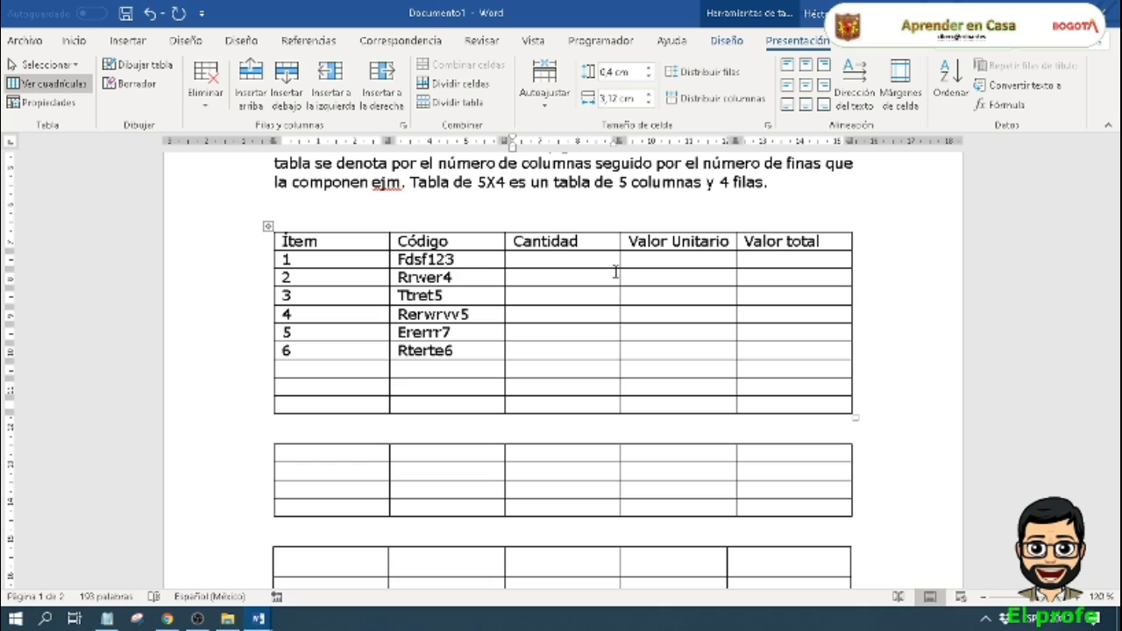
pyautogui.write('3')
pyautogui.press('Tab')
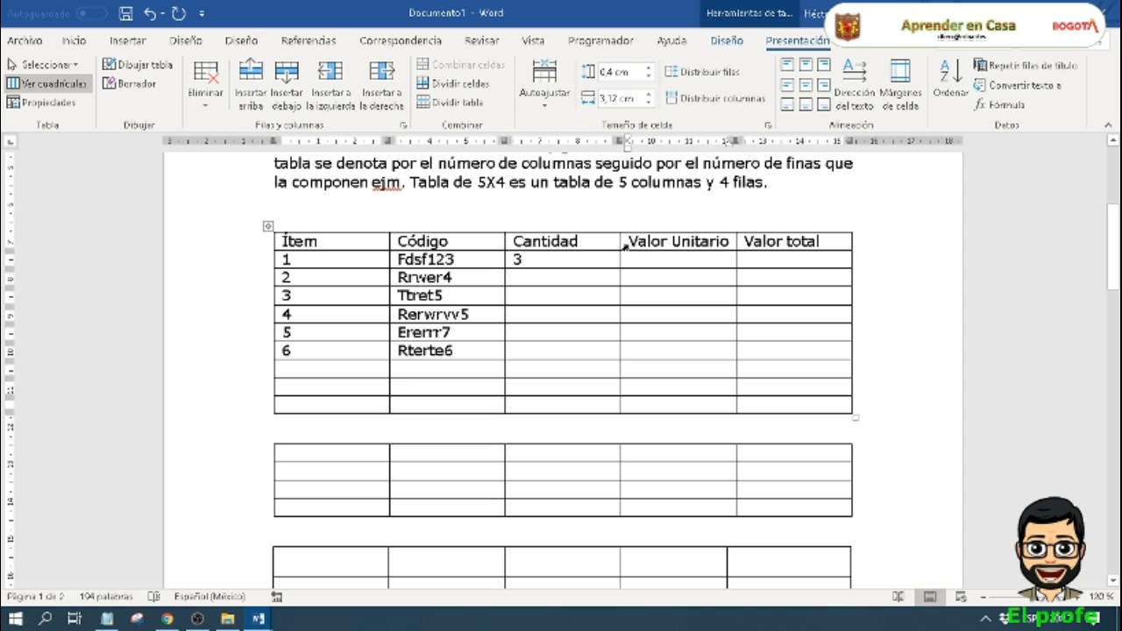
# Step: Insert a new column between Cantidad and Valor Unitario and give it the header "Producto"
pyautogui.click(333, 91)
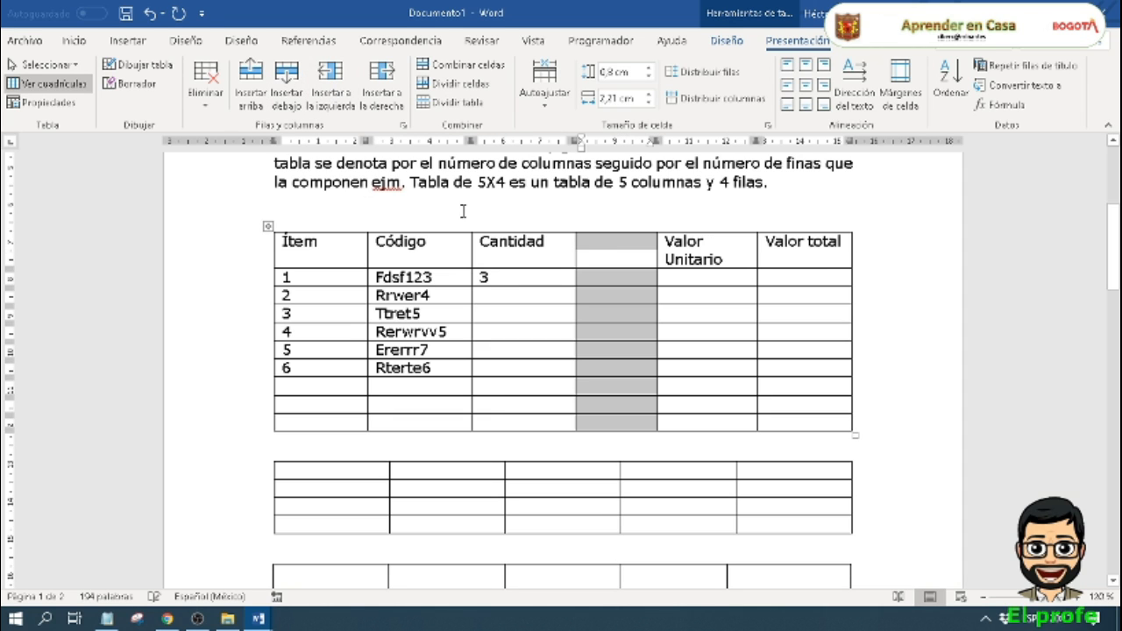
pyautogui.click(605, 247)
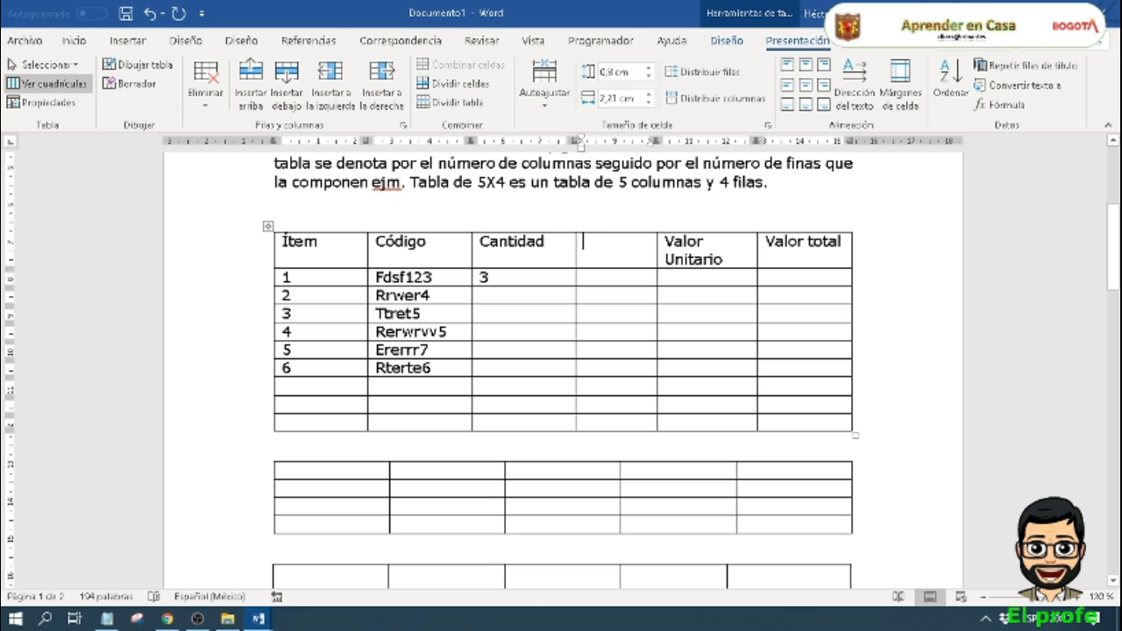
pyautogui.write('Producto')
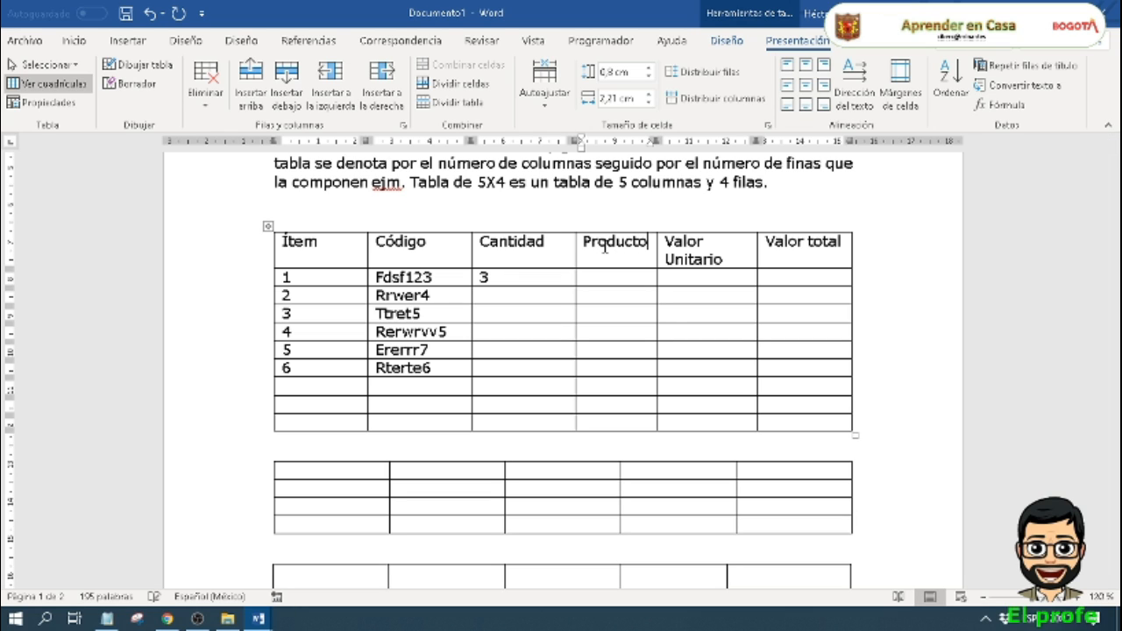
# Step: Narrow the Ítem, Código and Cantidad columns to fit their text and widen the Producto column on both sides
pyautogui.click(526, 280)
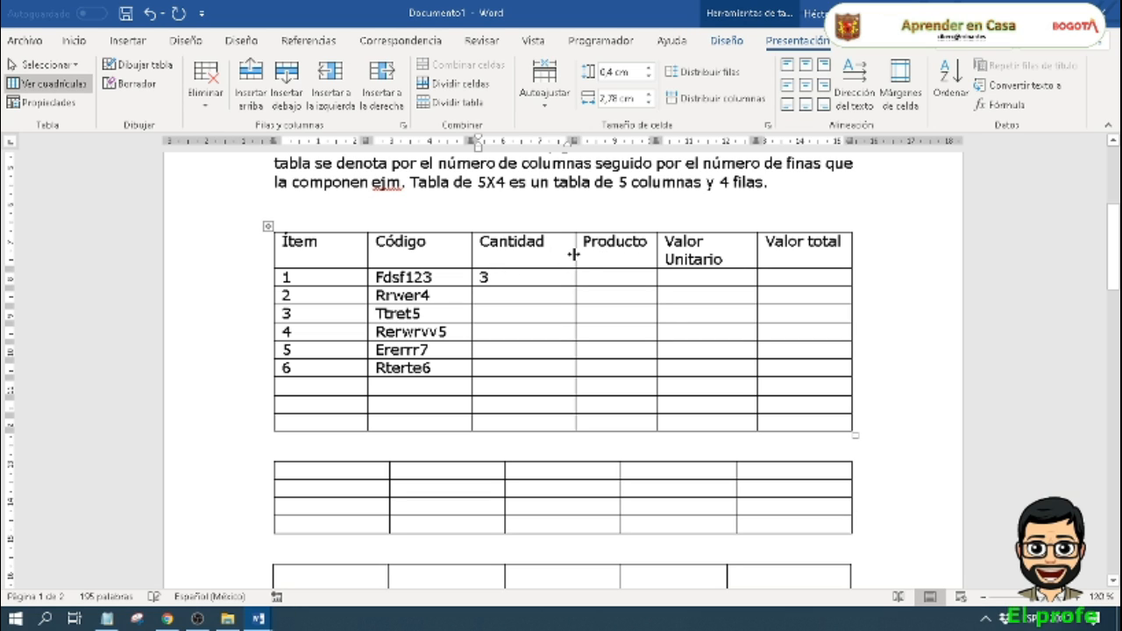
pyautogui.moveTo(574, 255); pyautogui.dragTo(544, 270)
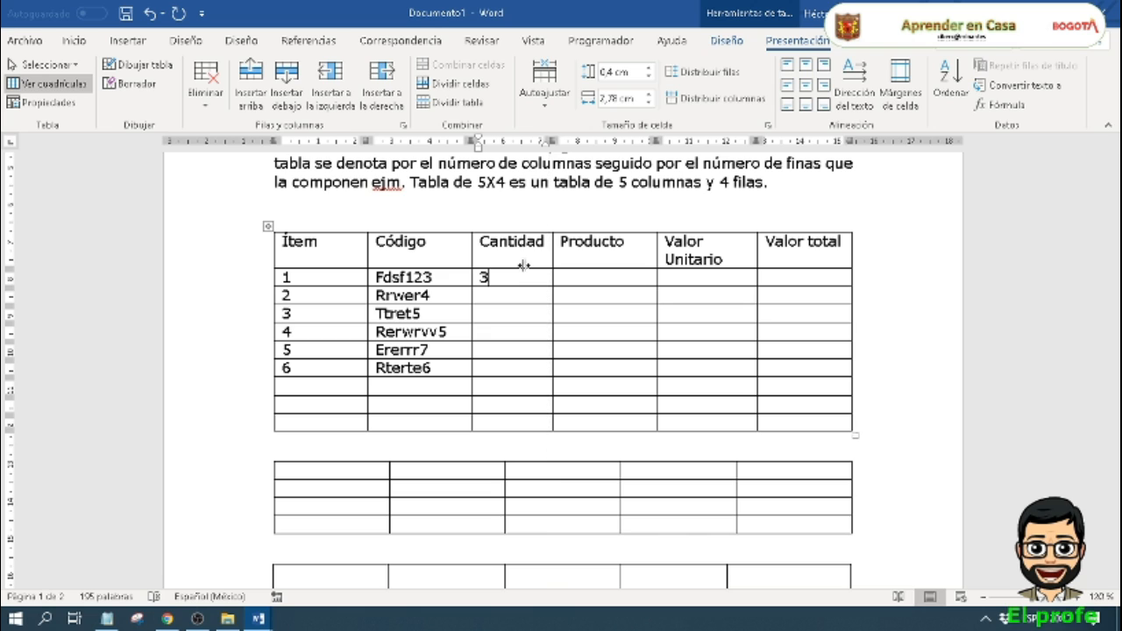
pyautogui.moveTo(471, 264); pyautogui.dragTo(451, 266)
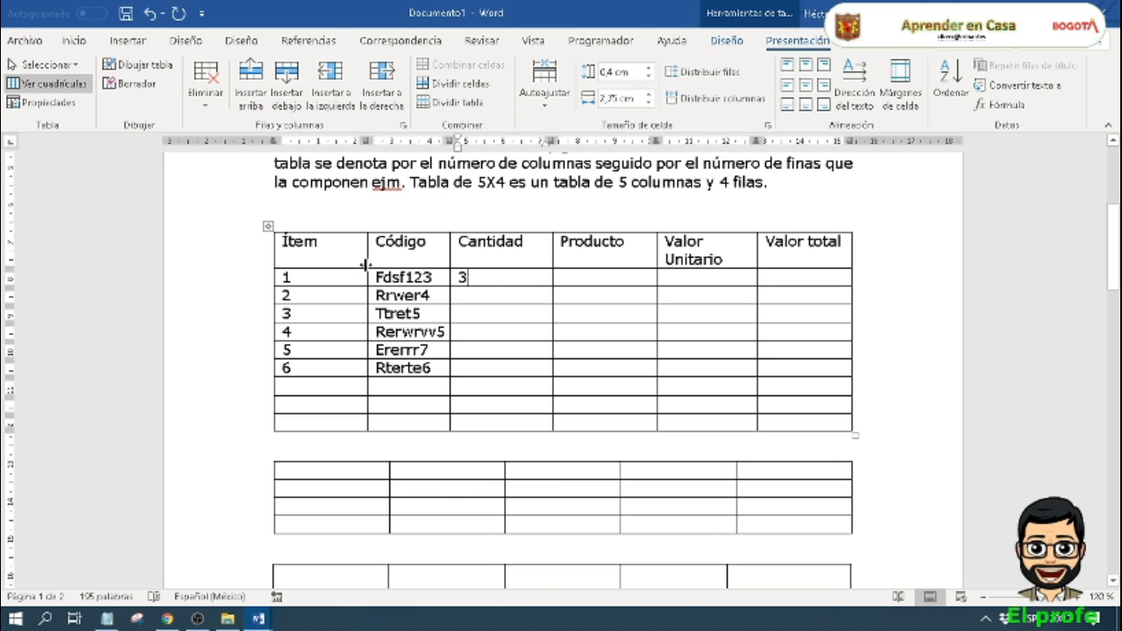
pyautogui.moveTo(366, 265); pyautogui.dragTo(324, 268)
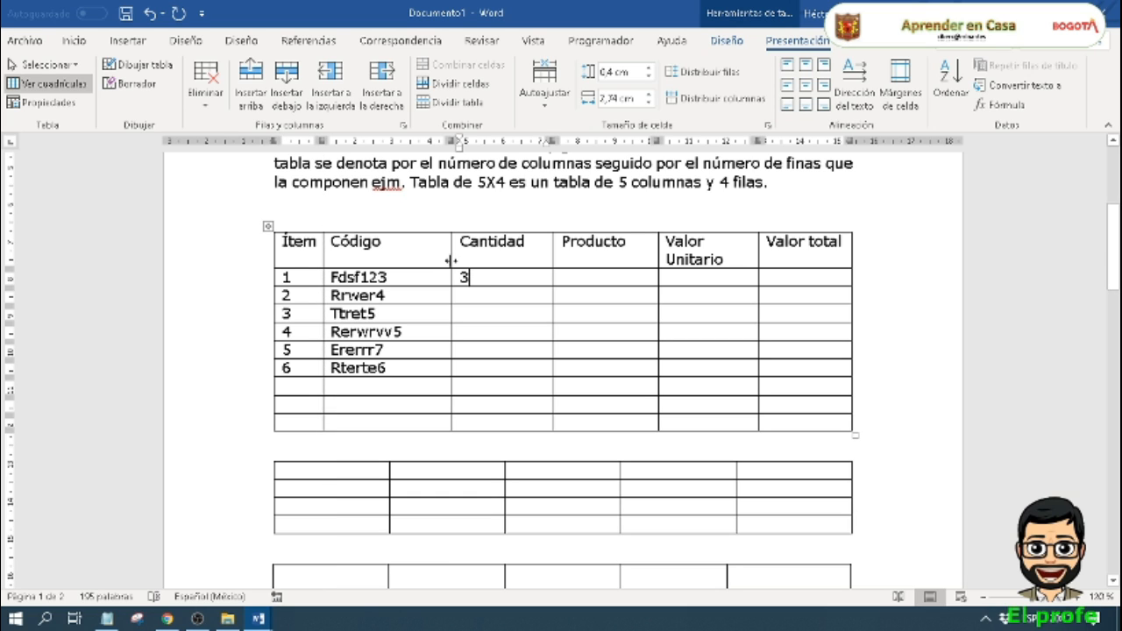
pyautogui.moveTo(451, 260); pyautogui.dragTo(406, 266)
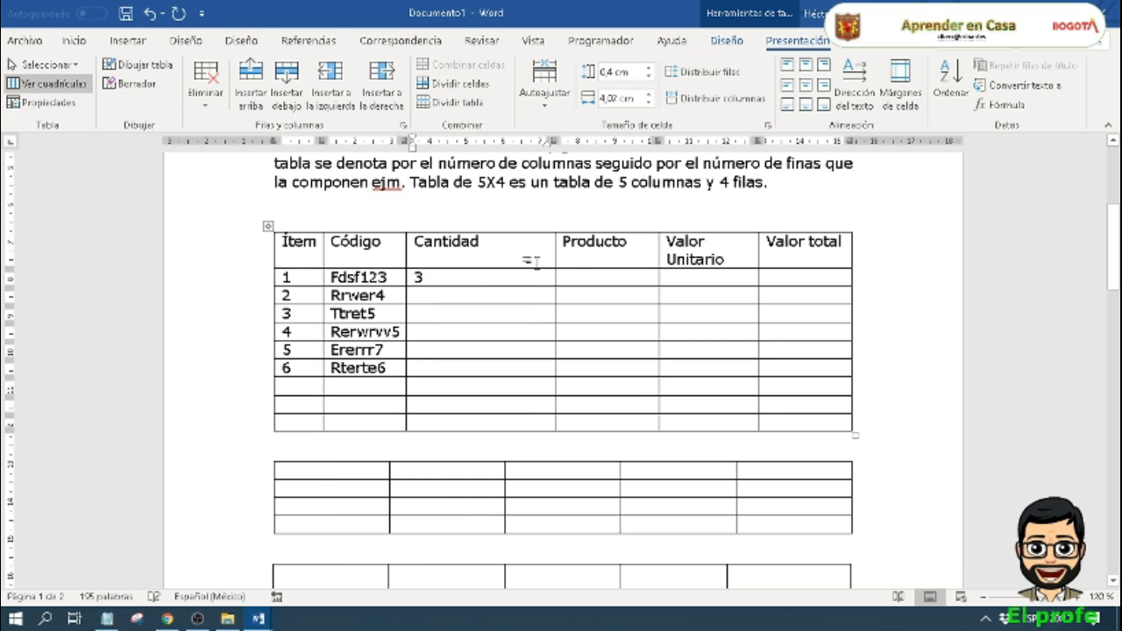
pyautogui.moveTo(554, 260); pyautogui.dragTo(485, 267)
pyautogui.moveTo(661, 263); pyautogui.dragTo(682, 260)
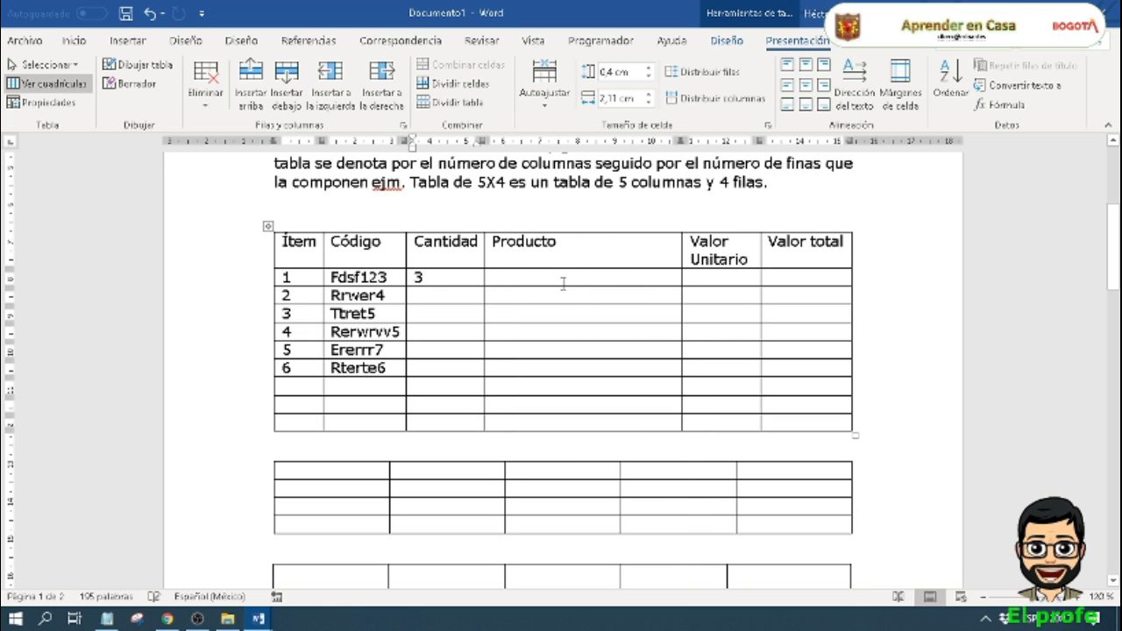
# Step: Enter "Empanadas" as the Producto and 1000 as the Valor Unitario for item 1
pyautogui.click(561, 285)
pyautogui.write('Empanadas')
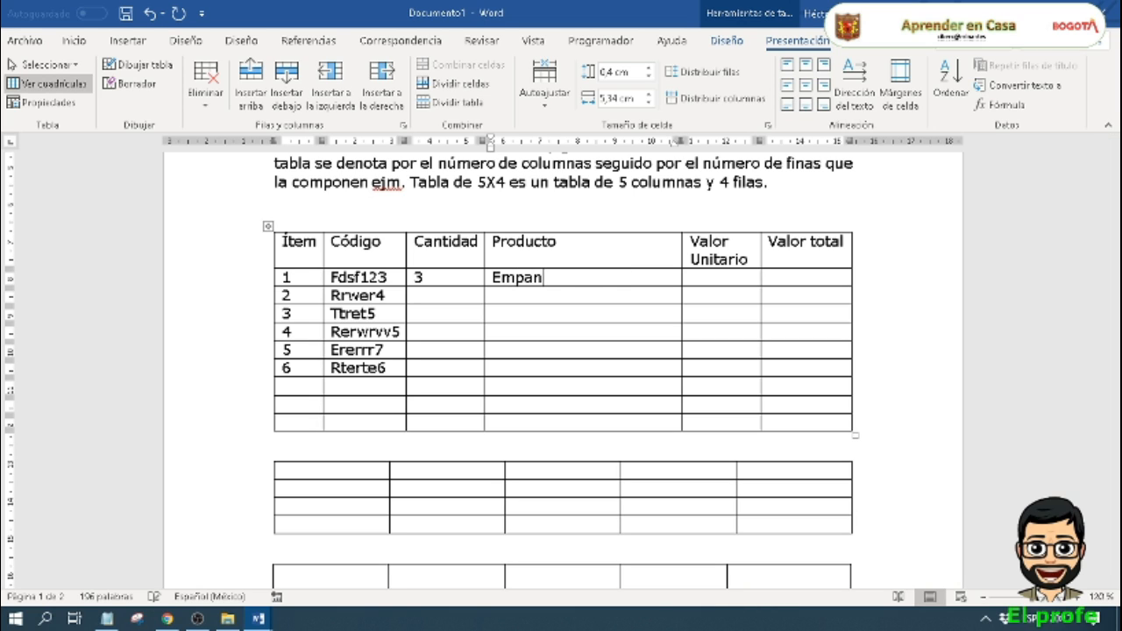
pyautogui.click(742, 277)
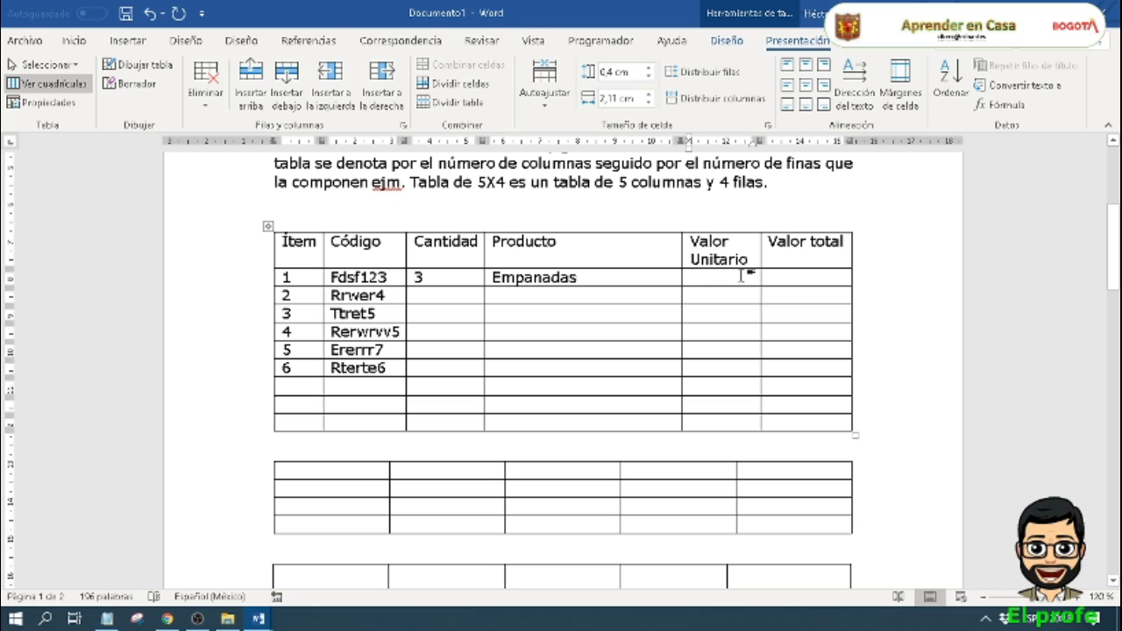
pyautogui.write('1000')
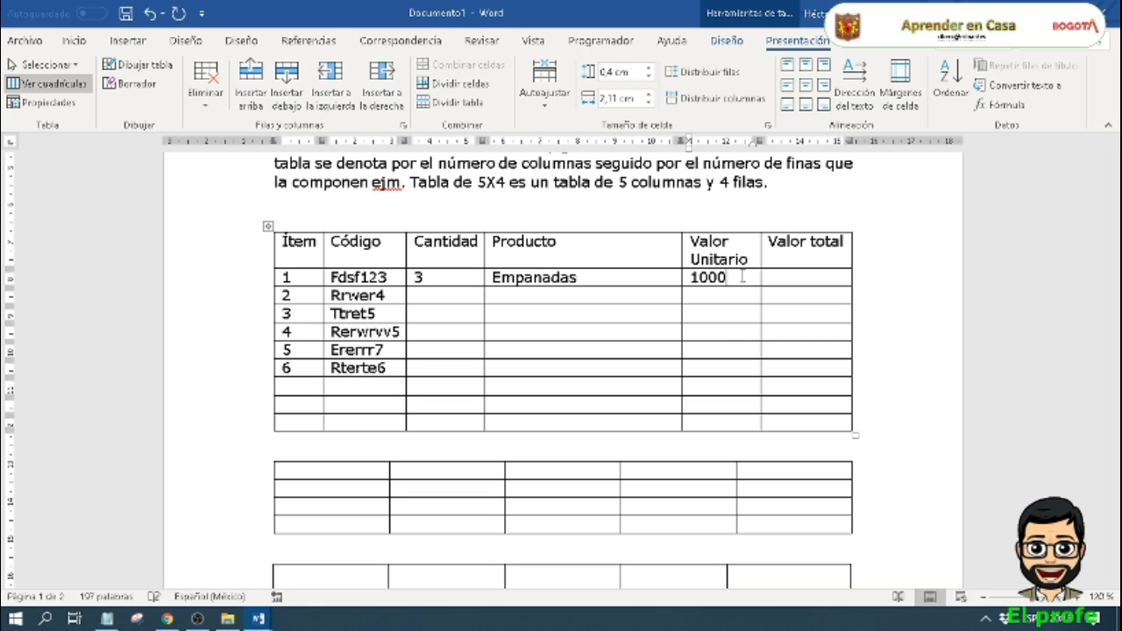
# Step: Fill in item 2 with Cantidad 2, Producto "Jugos Naturales" and Valor Unitario 1500
pyautogui.click(577, 296)
pyautogui.click(415, 296)
pyautogui.write('2')
pyautogui.click(522, 298)
pyautogui.write('Jugos ')
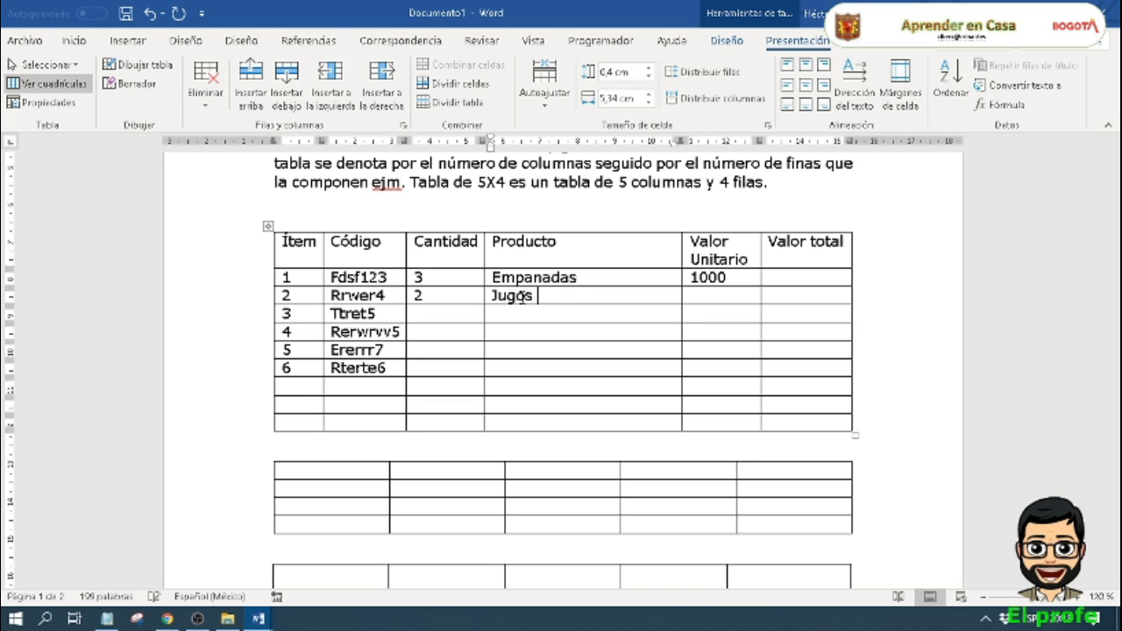
pyautogui.write('Naturales')
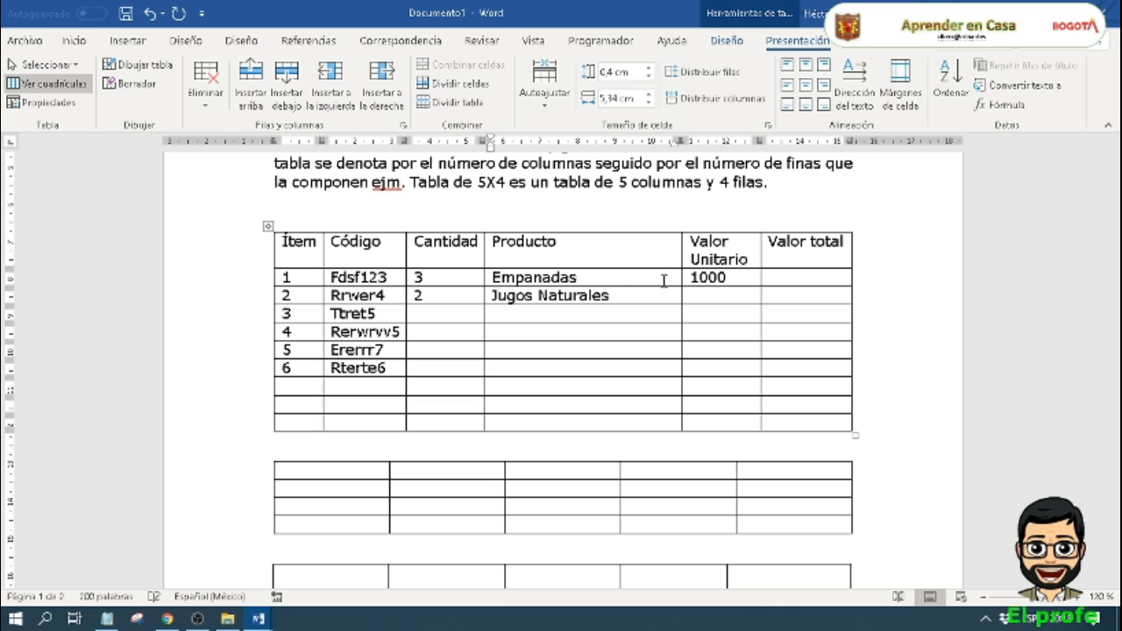
pyautogui.click(734, 301)
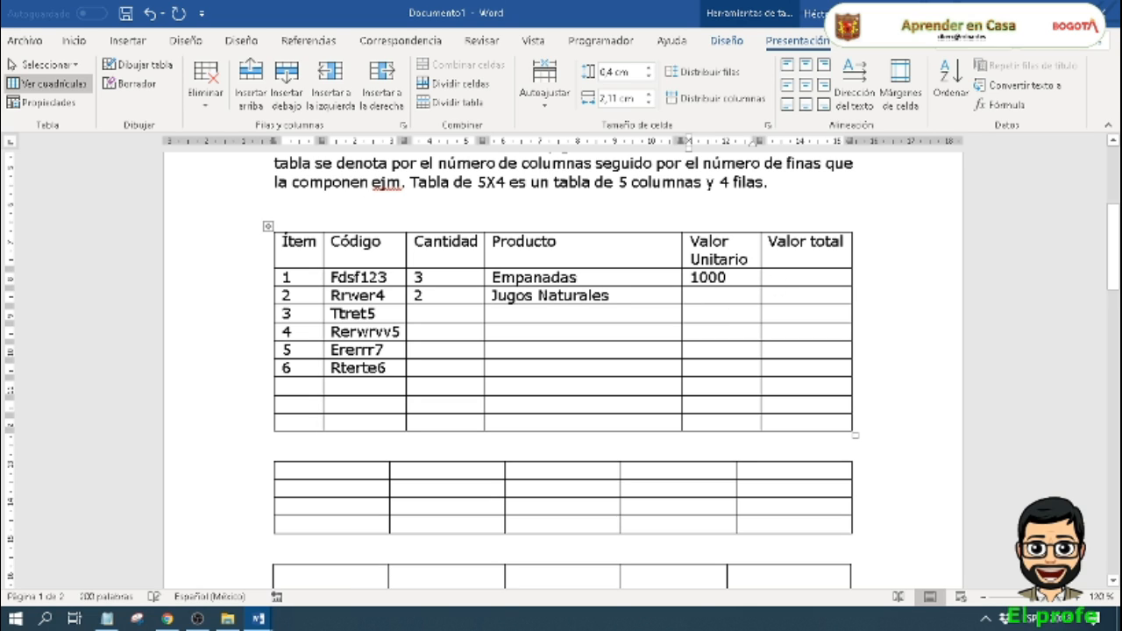
pyautogui.write('1500')
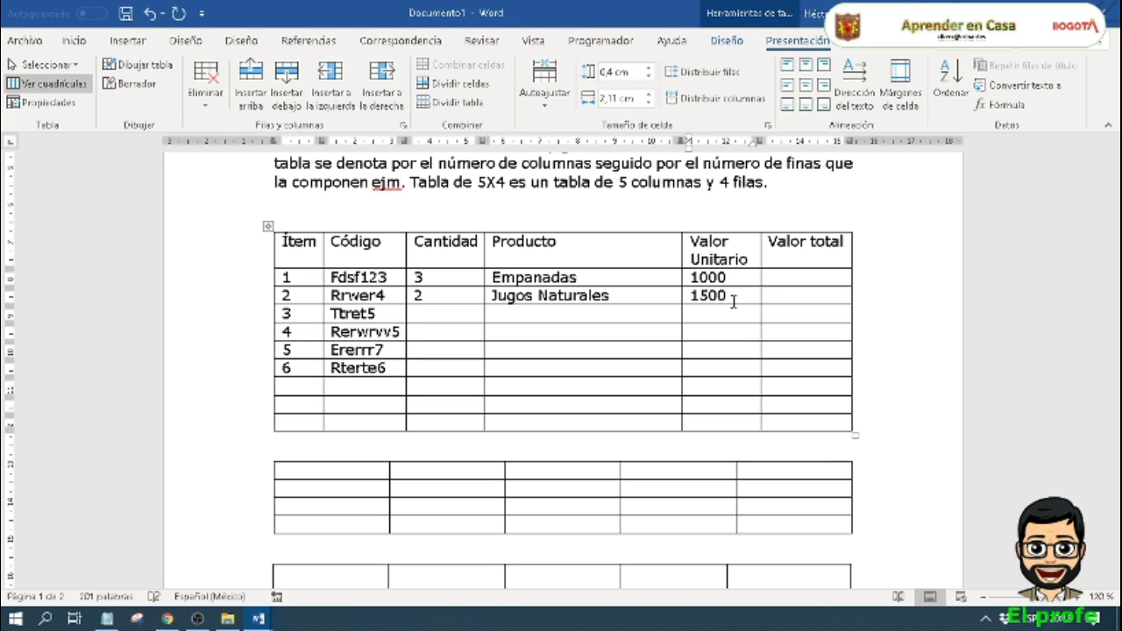
# Step: Fill in item 3 with Cantidad 3, Producto "chocolatinas" and Valor Unitario 5000
pyautogui.click(434, 318)
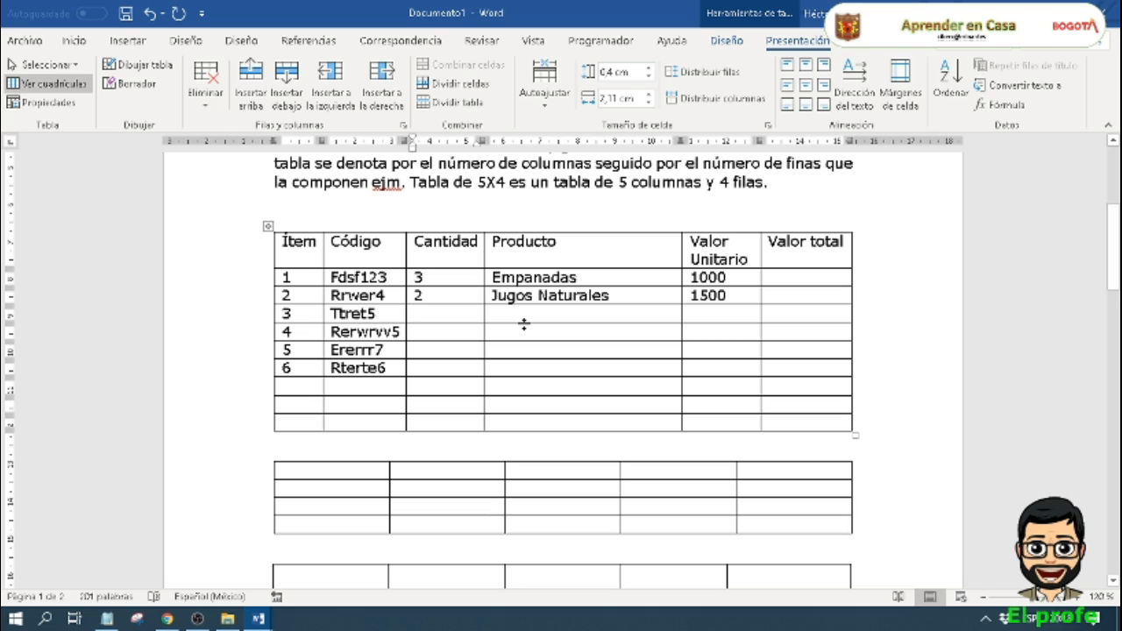
pyautogui.write('3 cho')
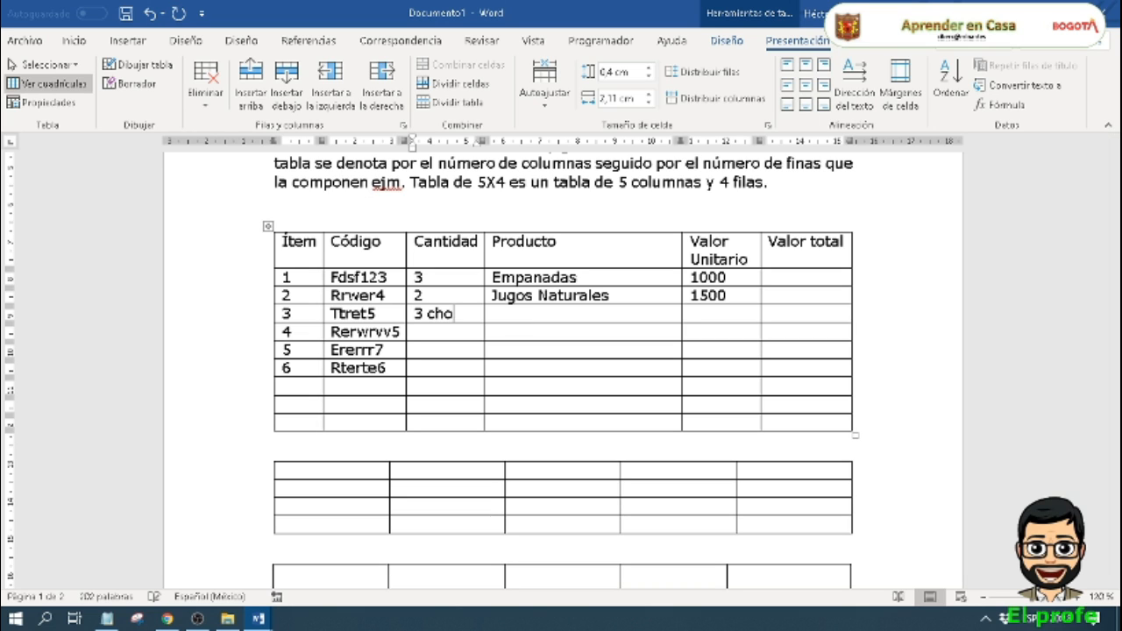
pyautogui.write('colatinas')
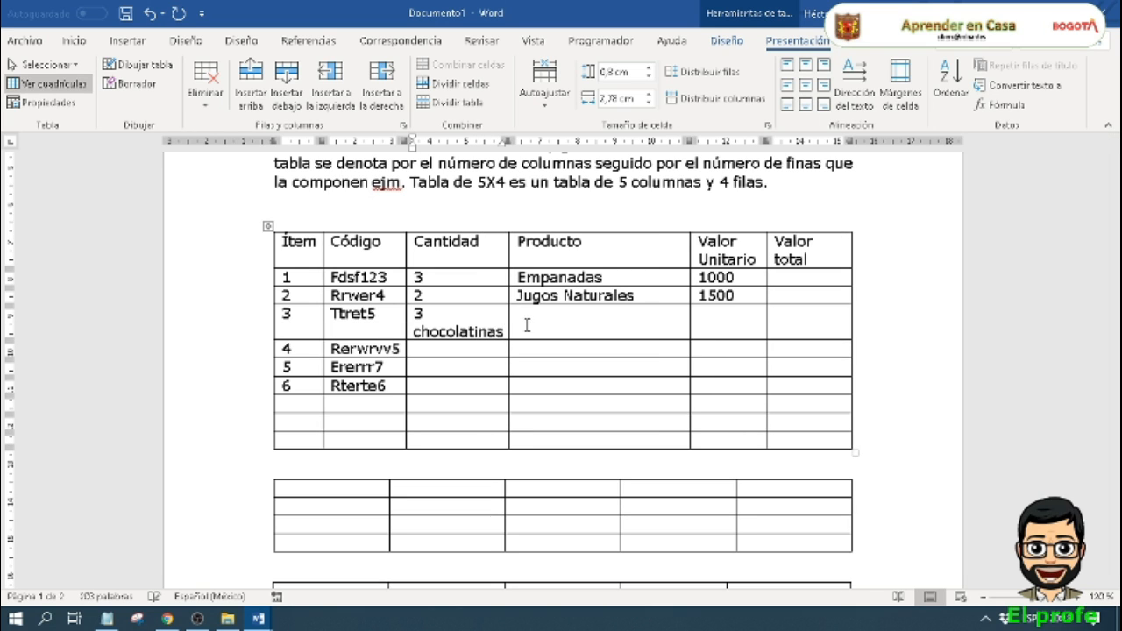
pyautogui.hotkey('shift', 'Left')
pyautogui.hotkey('shift', 'Left')
pyautogui.hotkey('shift', 'Left')
pyautogui.hotkey('shift', 'Left')
pyautogui.hotkey('shift', 'Left')
pyautogui.hotkey('shift', 'Left')
pyautogui.hotkey('shift', 'Left')
pyautogui.hotkey('shift', 'Left')
pyautogui.hotkey('shift', 'Left')
pyautogui.hotkey('shift', 'Left')
pyautogui.hotkey('shift', 'Left')
pyautogui.hotkey('shift', 'Left')
pyautogui.hotkey('ctrl', 'c')
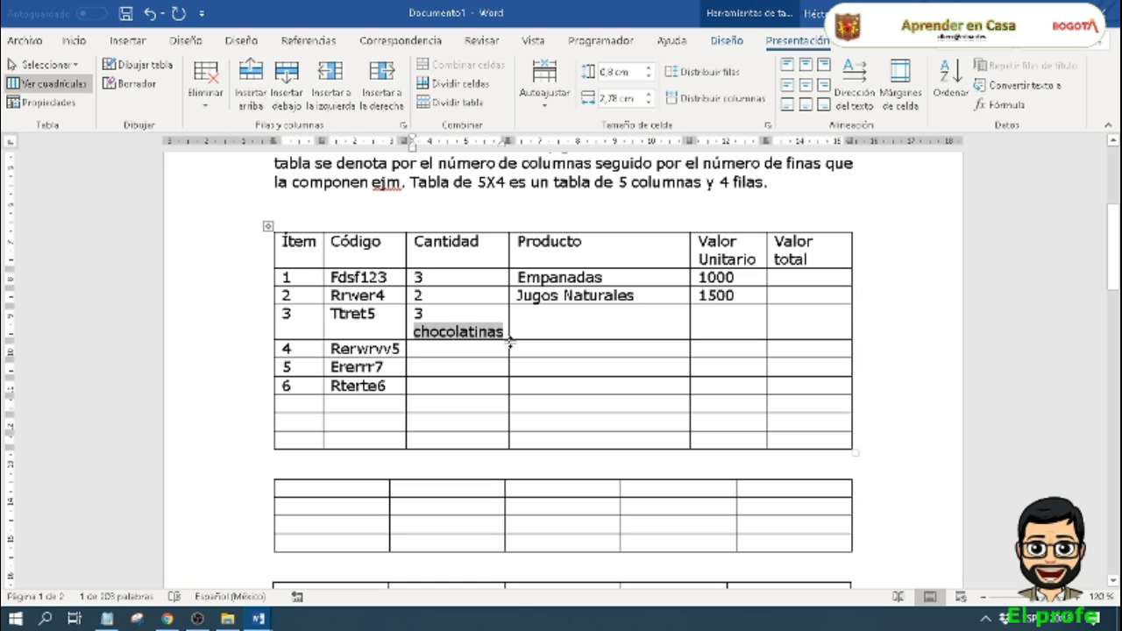
pyautogui.press('BackSpace')
pyautogui.click(520, 314)
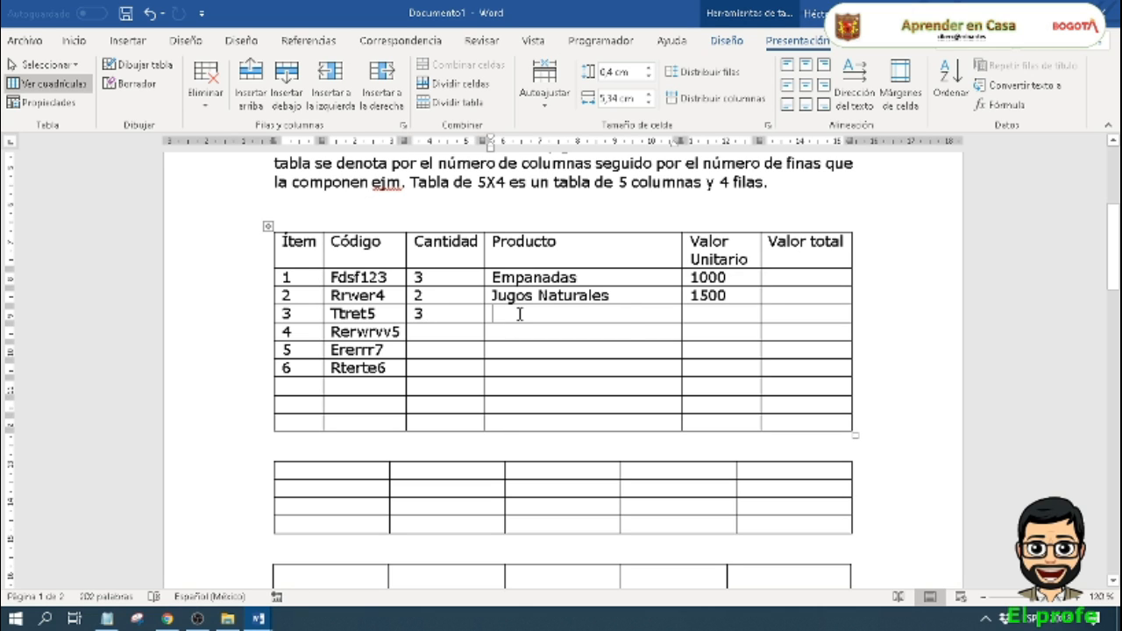
pyautogui.hotkey('ctrl', 'v')
pyautogui.click(728, 313)
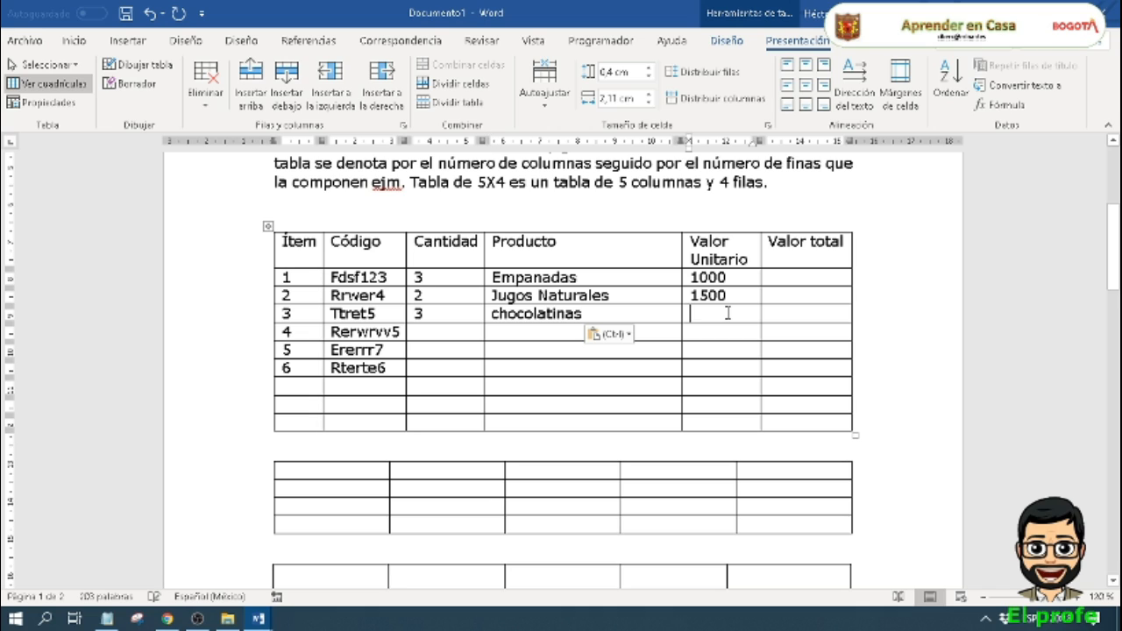
pyautogui.write('500')
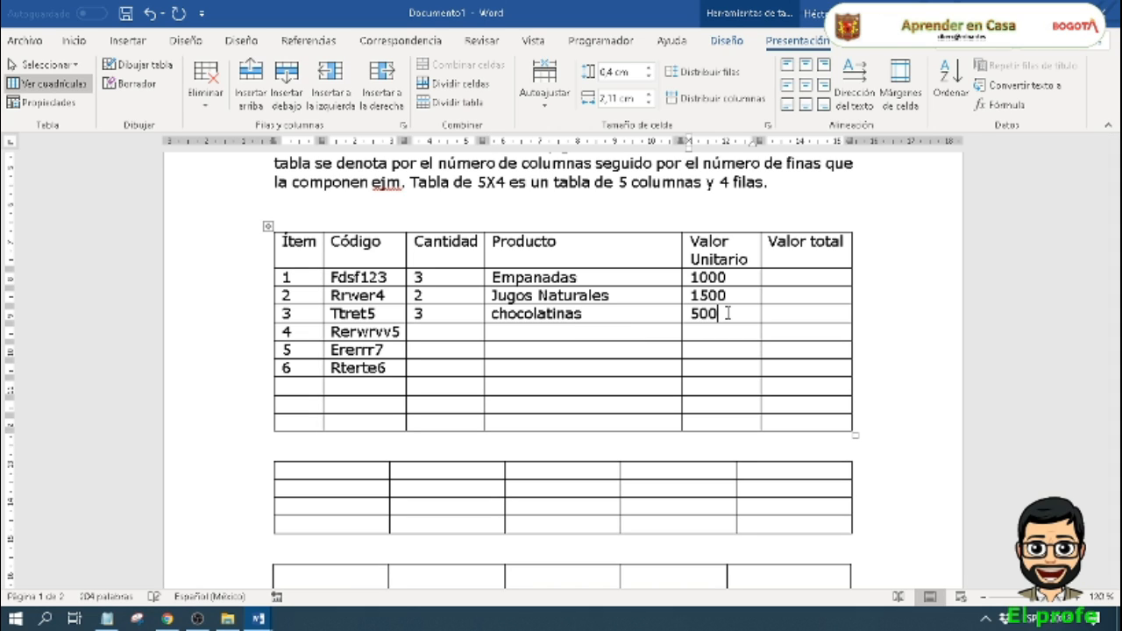
pyautogui.write('0')
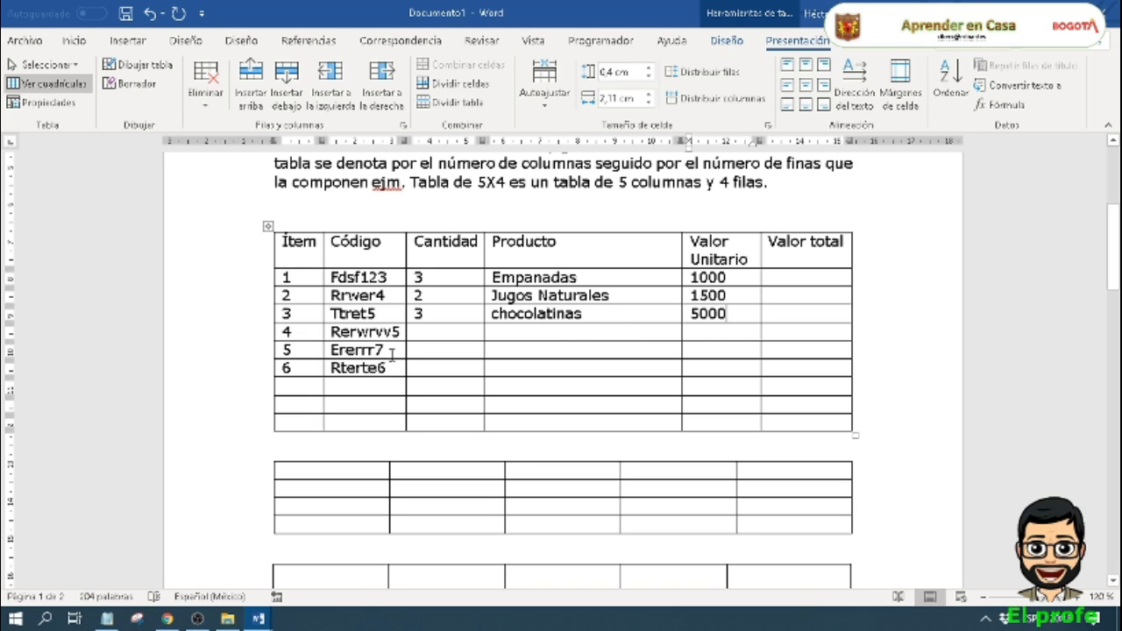
# Step: Clear the Ítem and Código entries for items 4 to 6 in the invoice table
pyautogui.moveTo(396, 368); pyautogui.dragTo(282, 331)
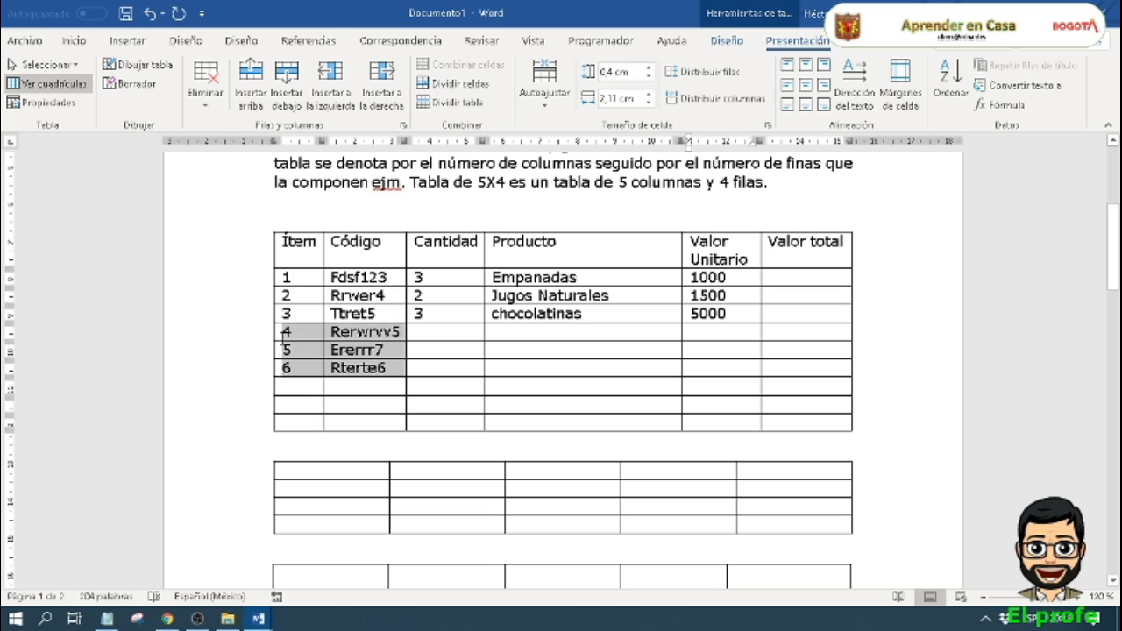
pyautogui.press('Delete')
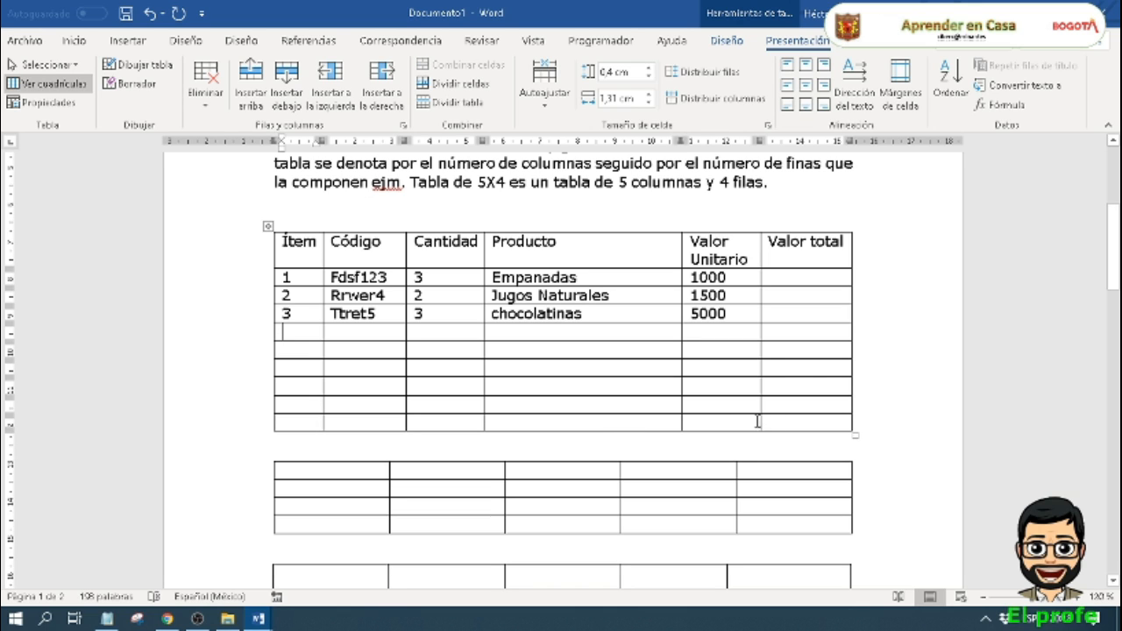
pyautogui.click(771, 364)
pyautogui.click(807, 281)
# Step: Examine how cell B3 gets its name by highlighting column B and row 3 in the embedded Excel sheet
pyautogui.scroll(-9, 816, 275)
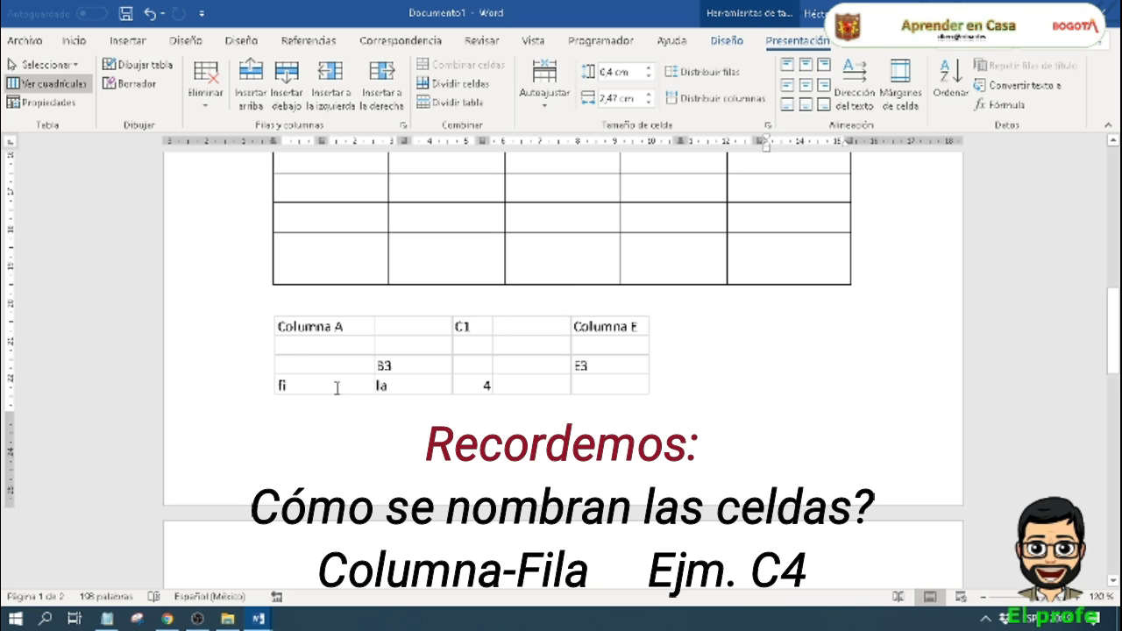
pyautogui.click(392, 373)
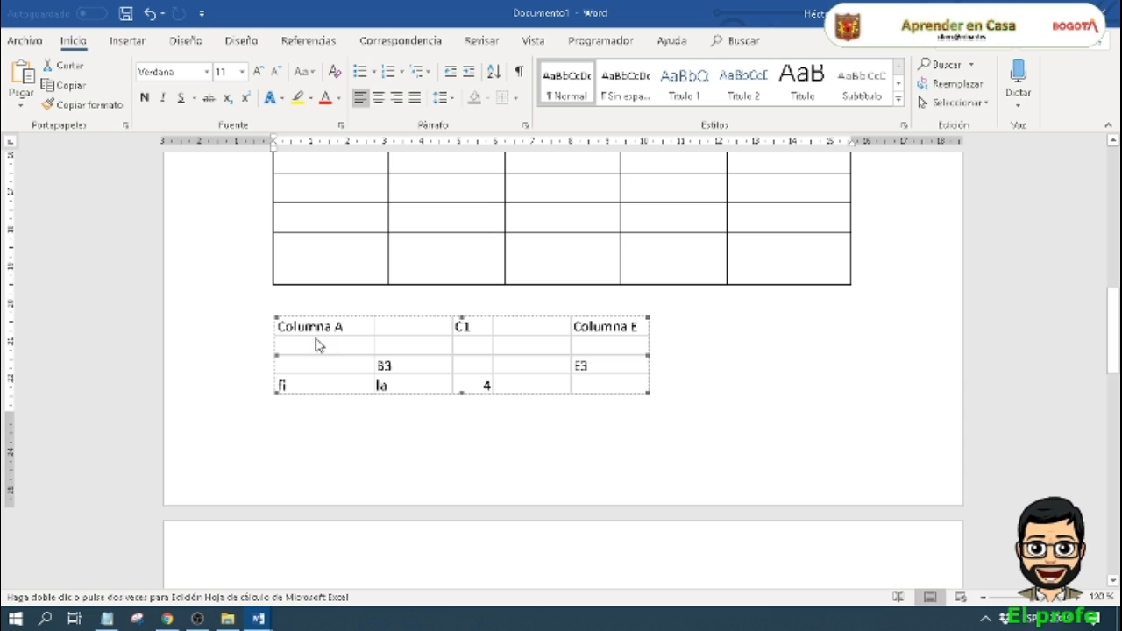
pyautogui.doubleClick(394, 369)
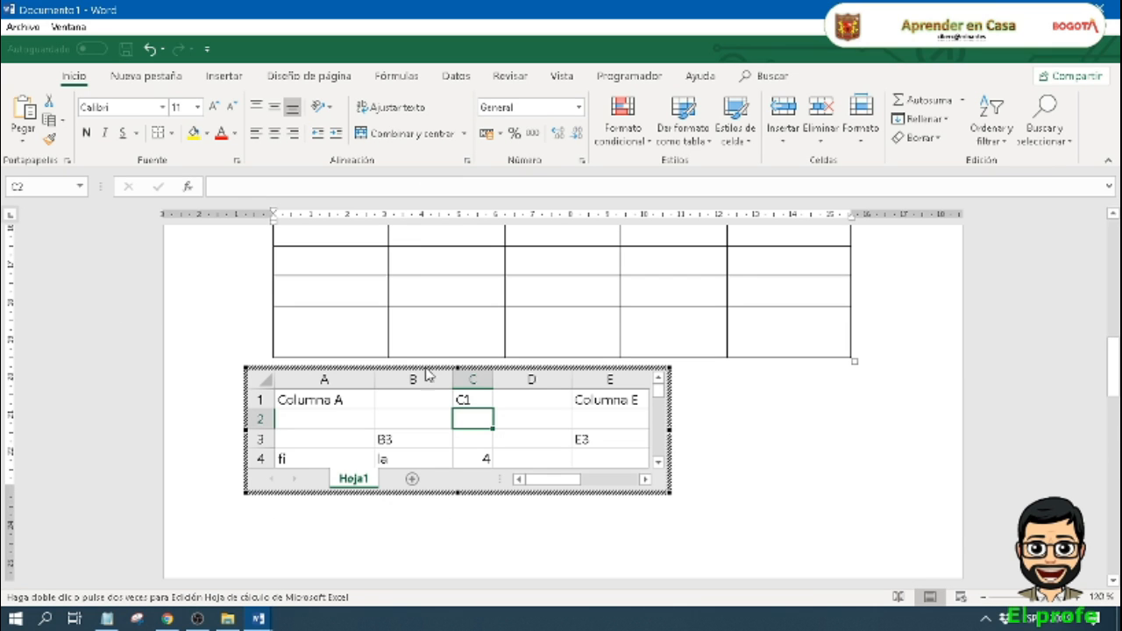
pyautogui.keyDown('ctrl'); pyautogui.click(426, 375); pyautogui.keyUp('ctrl')
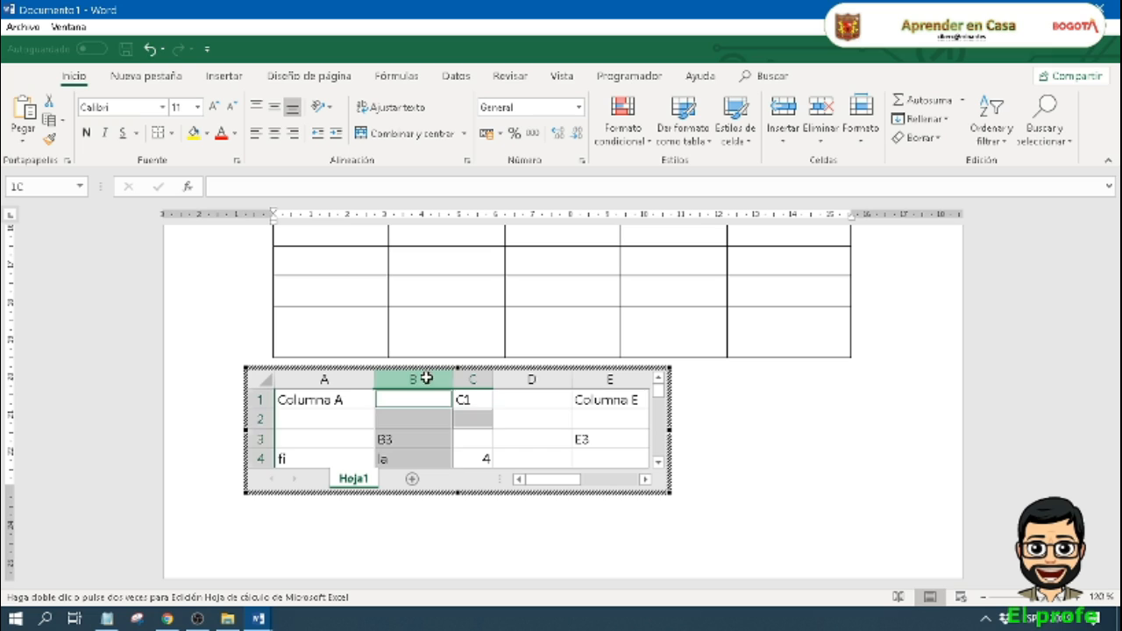
pyautogui.keyDown('ctrl'); pyautogui.click(250, 438); pyautogui.keyUp('ctrl')
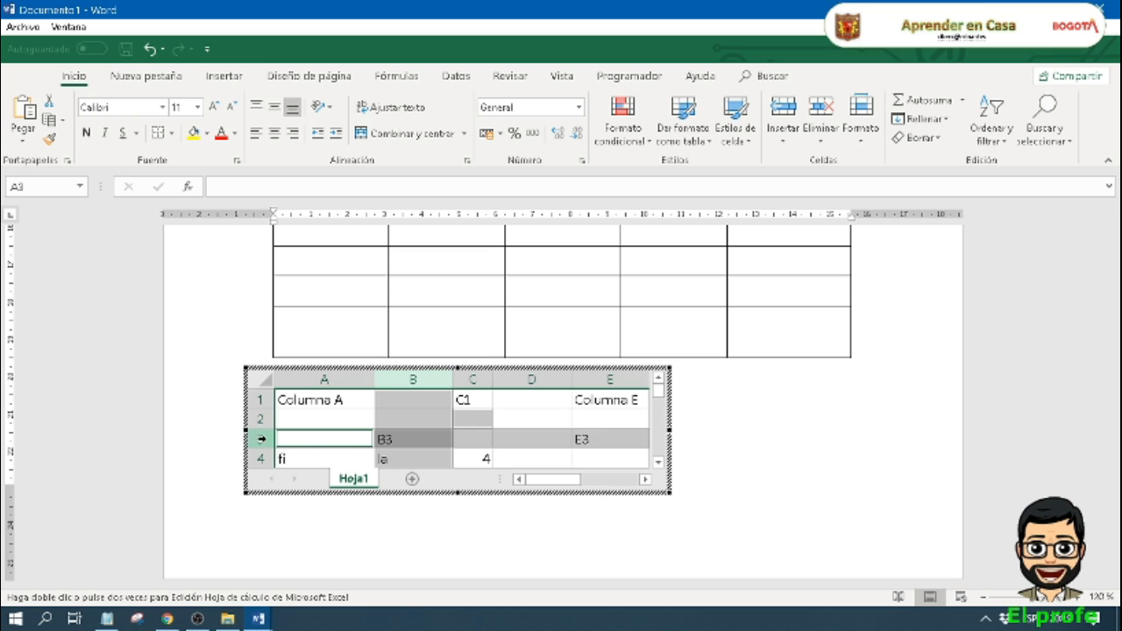
pyautogui.click(417, 414)
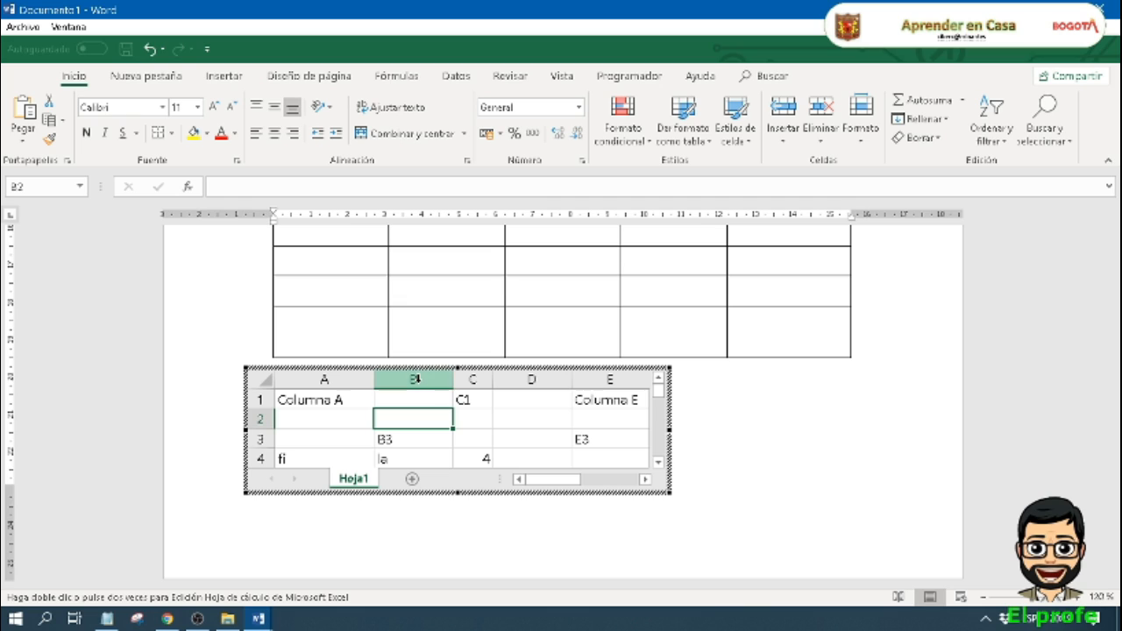
pyautogui.click(417, 378)
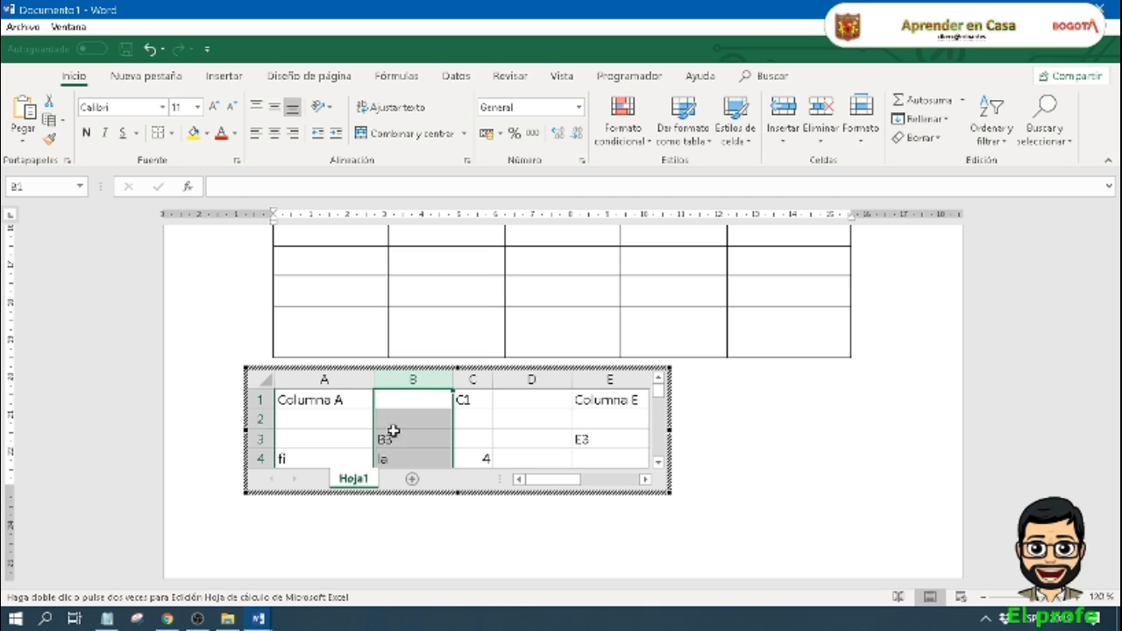
pyautogui.keyDown('ctrl'); pyautogui.click(261, 438); pyautogui.keyUp('ctrl')
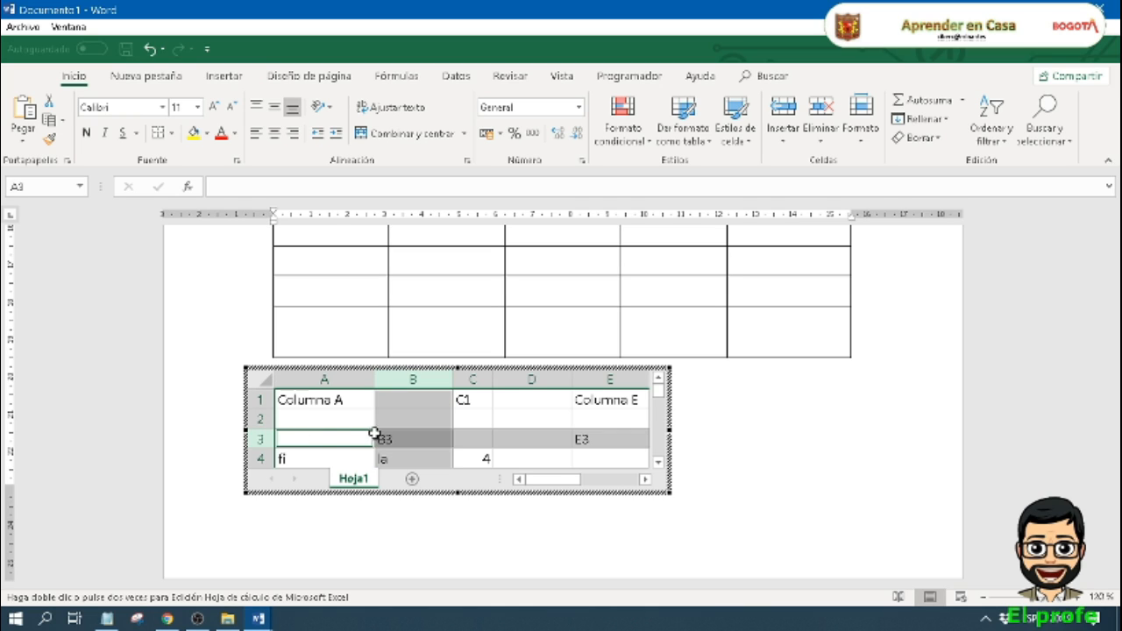
pyautogui.keyDown('ctrl'); pyautogui.click(405, 438); pyautogui.keyUp('ctrl')
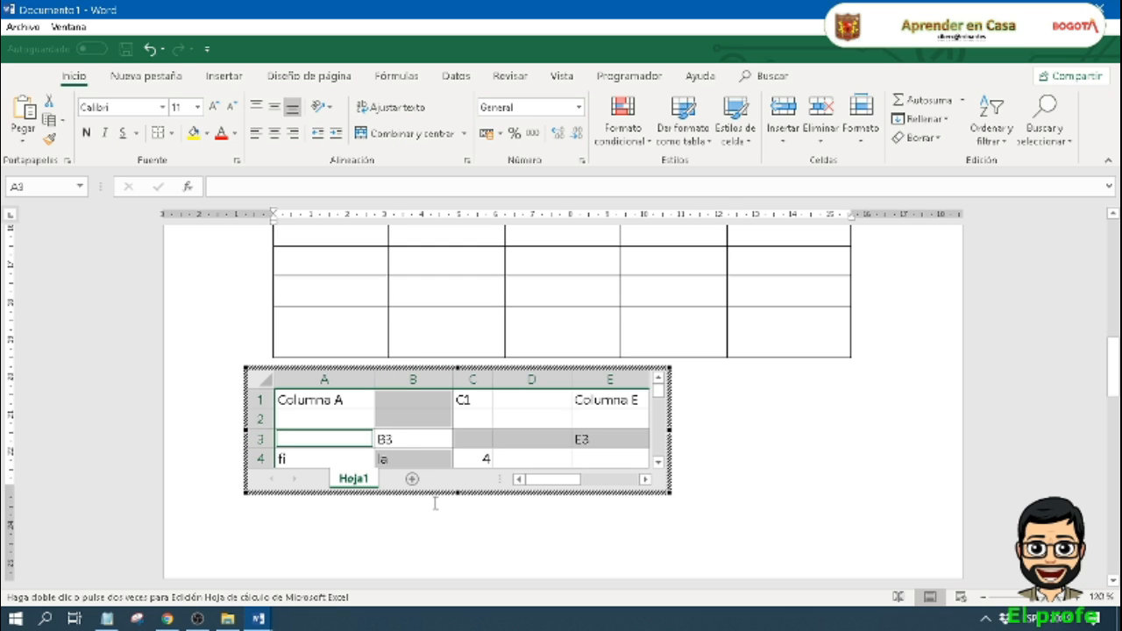
pyautogui.click(700, 397)
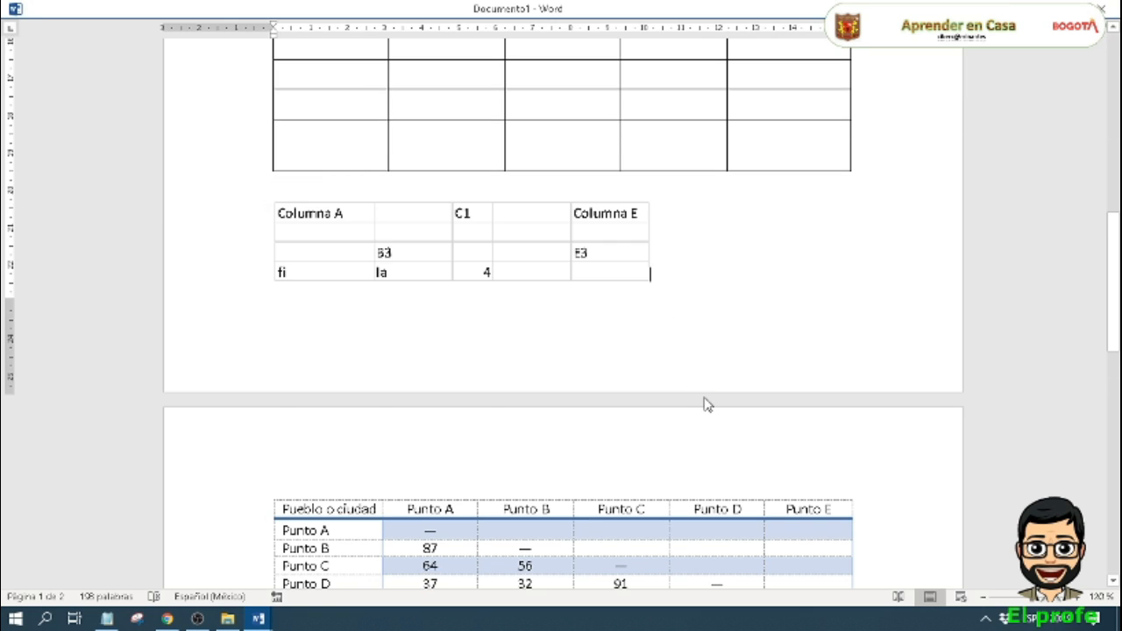
pyautogui.scroll(8, 712, 360)
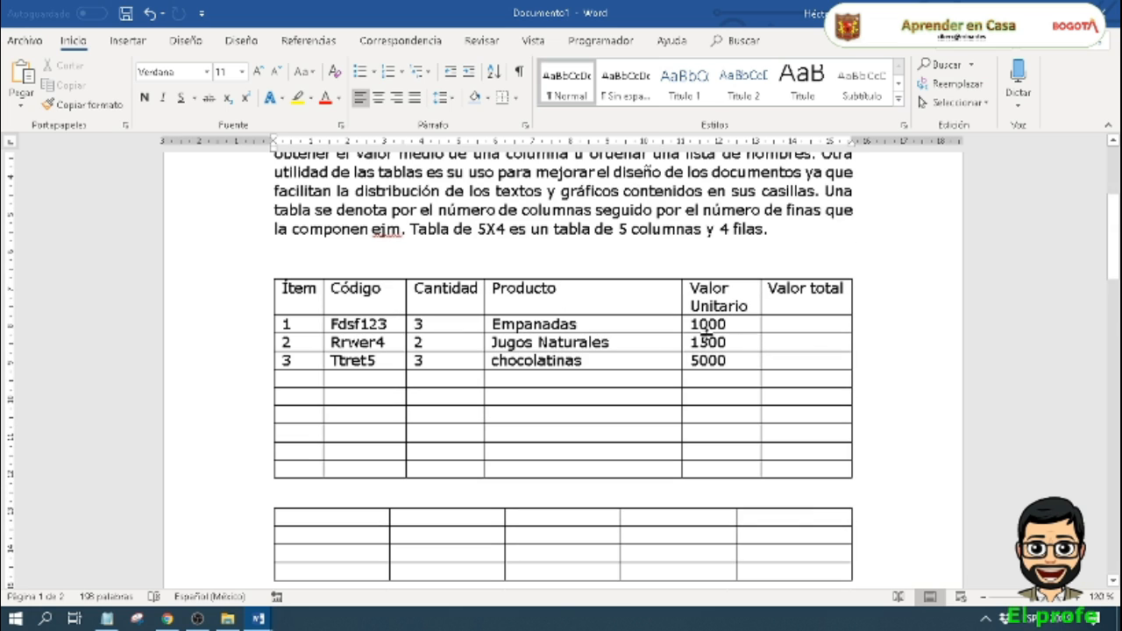
pyautogui.click(790, 328)
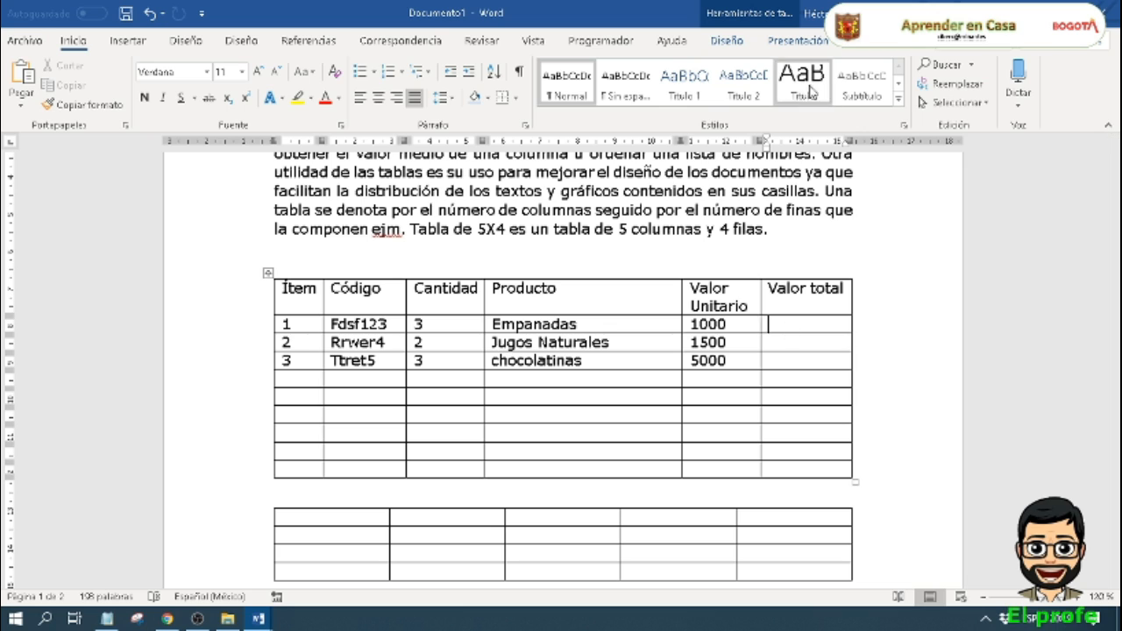
pyautogui.click(805, 44)
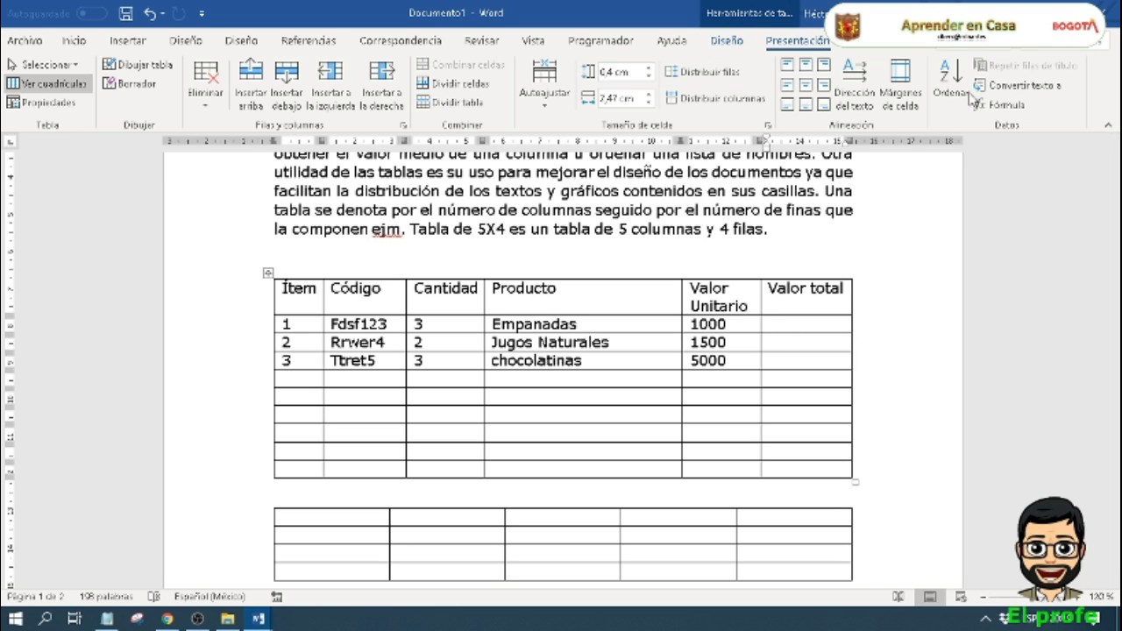
pyautogui.click(1017, 106)
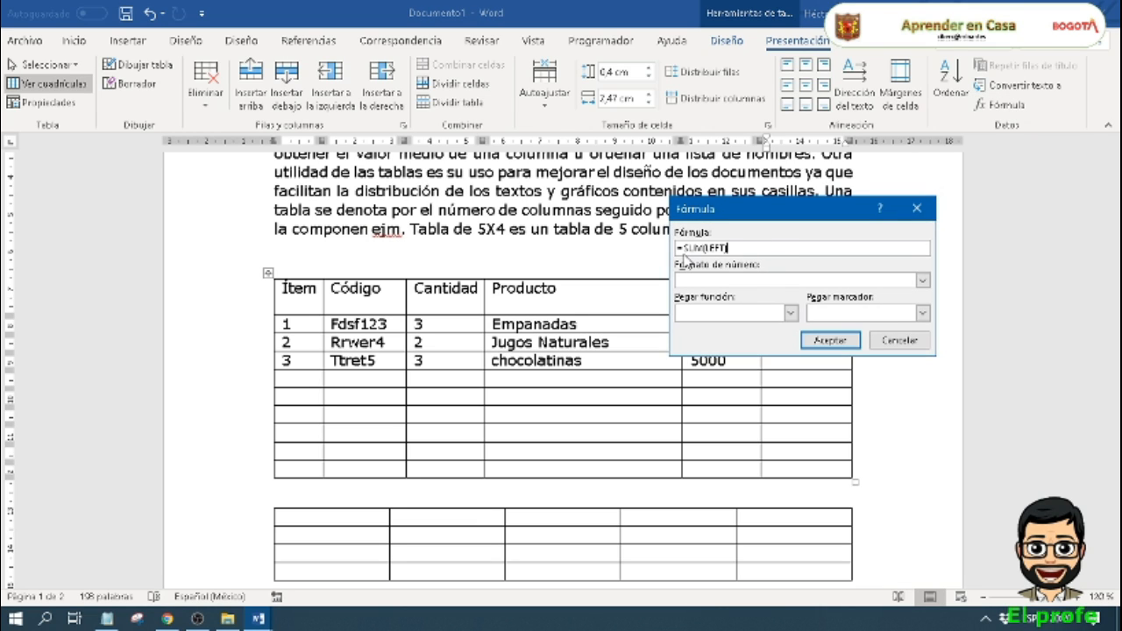
pyautogui.moveTo(727, 248); pyautogui.dragTo(662, 250)
pyautogui.press('BackSpace')
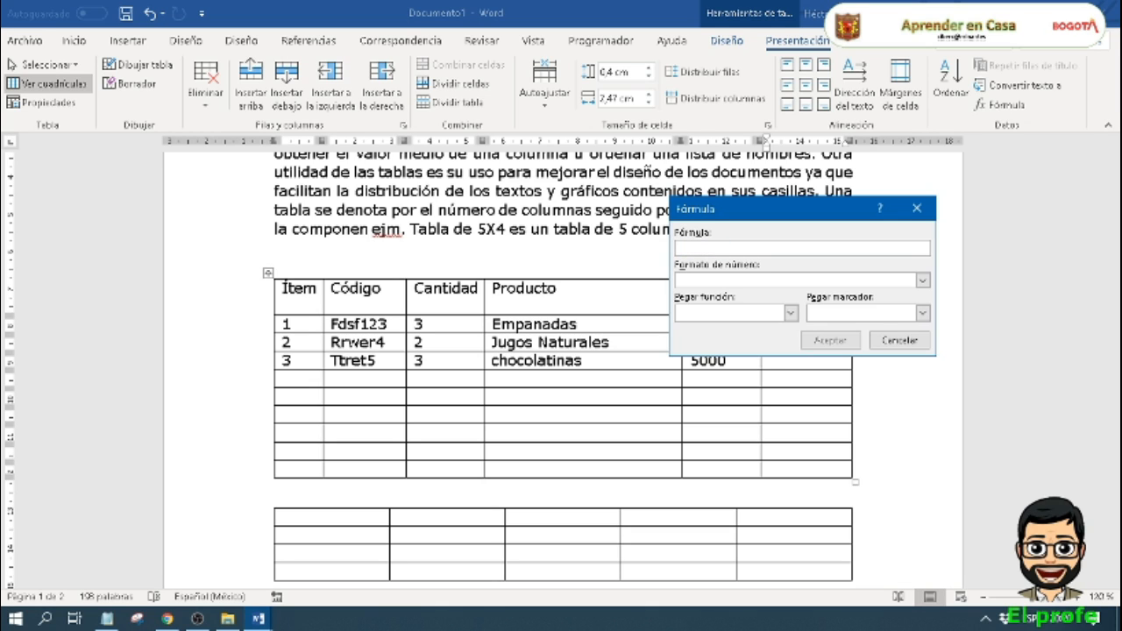
pyautogui.click(792, 312)
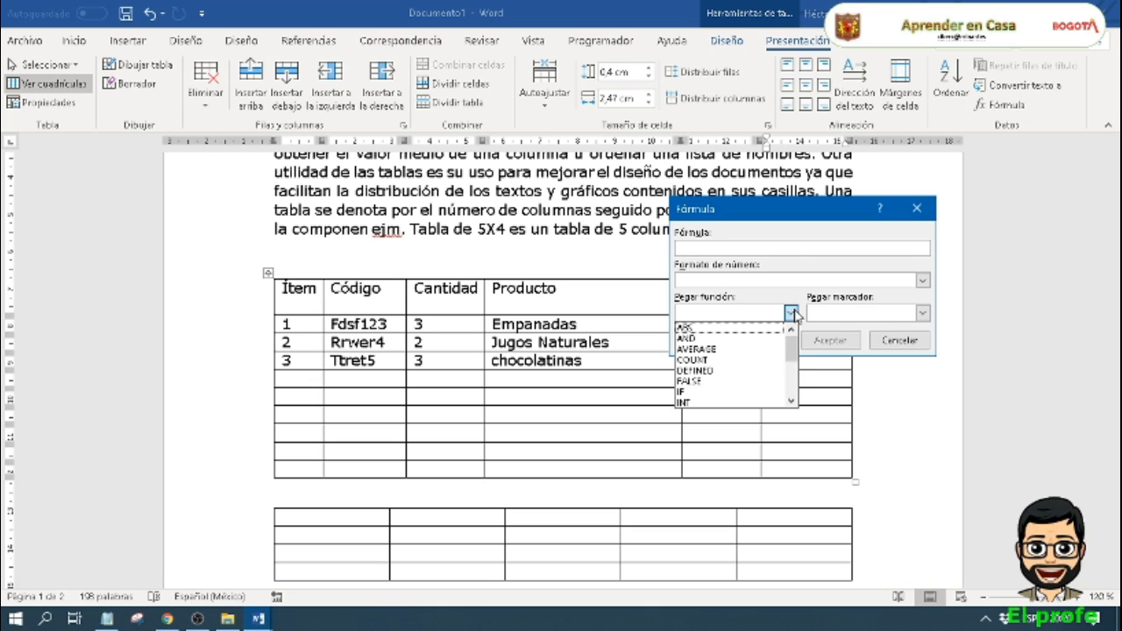
pyautogui.click(795, 216)
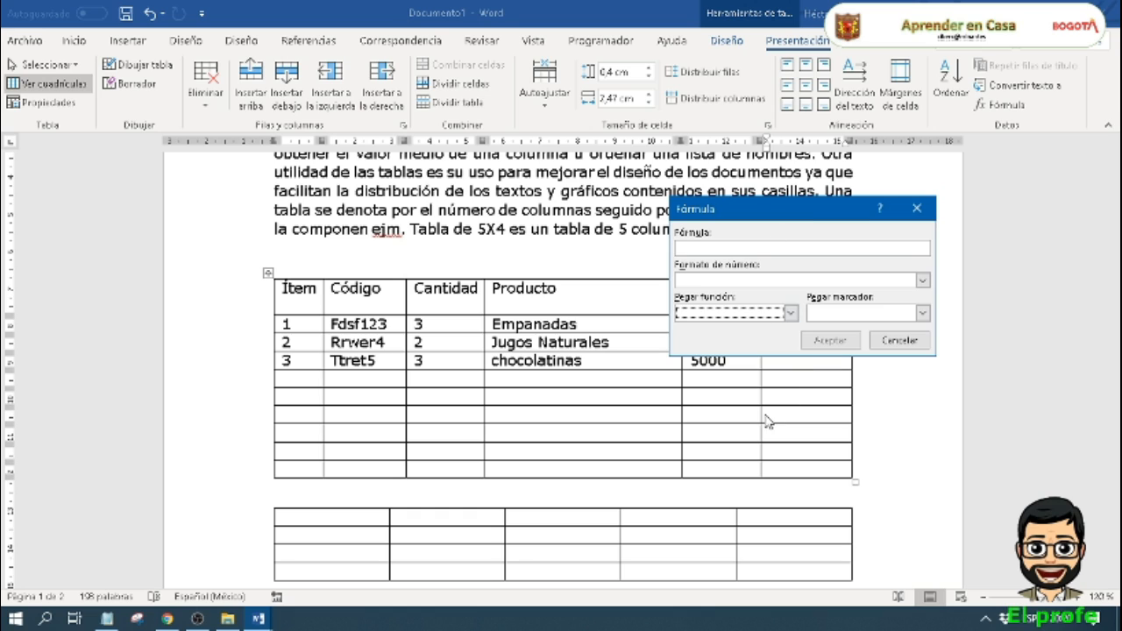
pyautogui.click(898, 341)
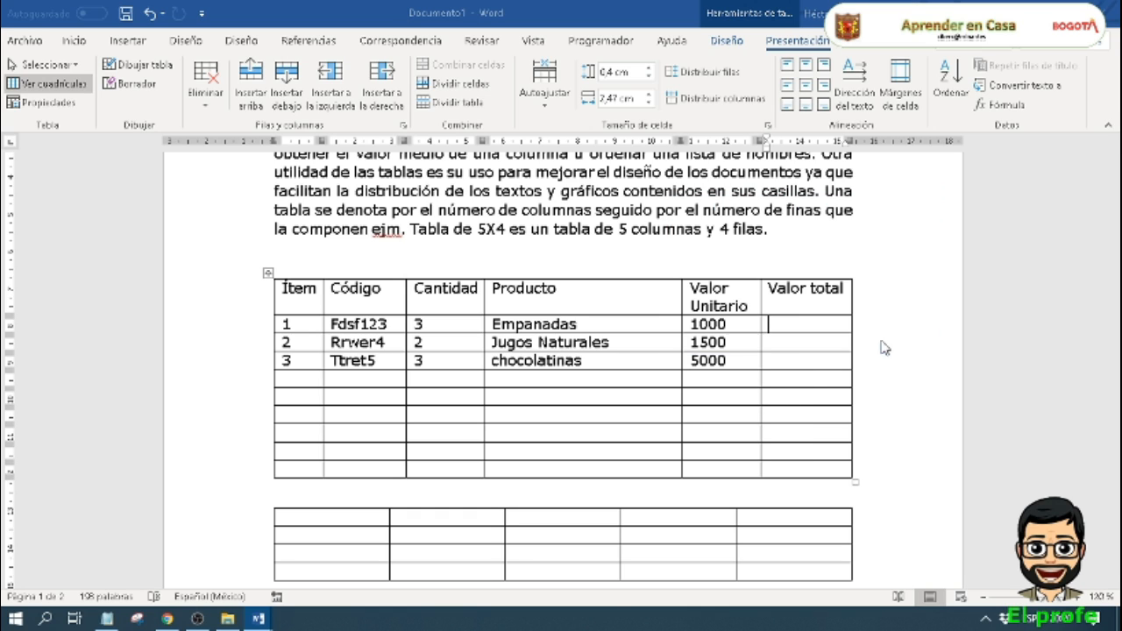
# Step: Open the Formula dialog for item 1's Valor total cell and move it clear of the Valor Unitario and Valor total columns
pyautogui.click(447, 326)
pyautogui.click(512, 327)
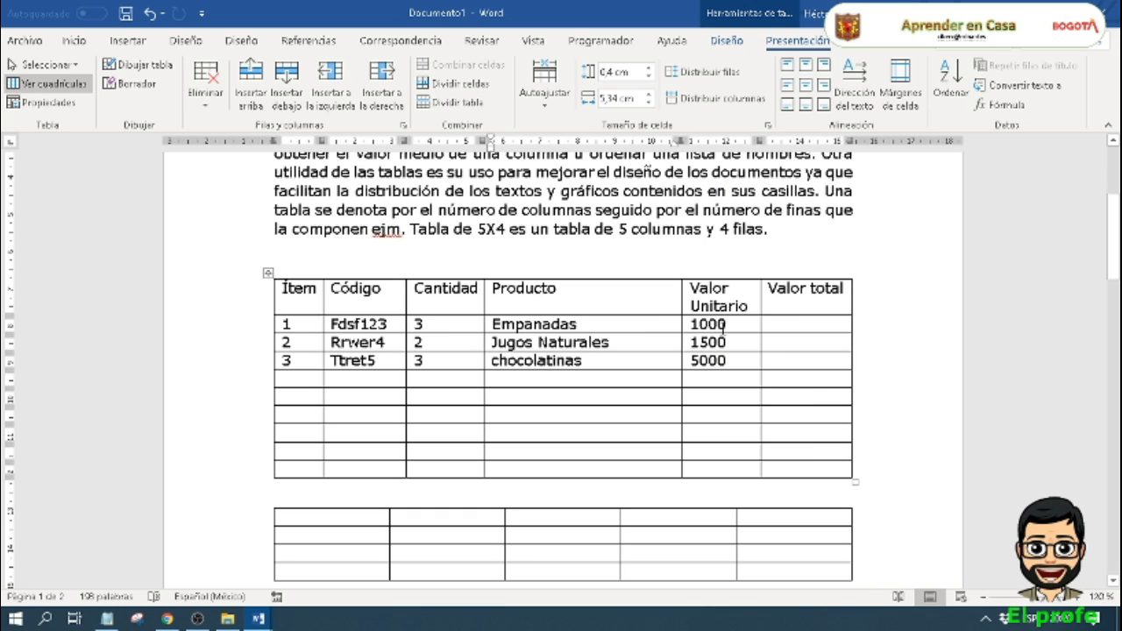
pyautogui.click(721, 325)
pyautogui.click(789, 326)
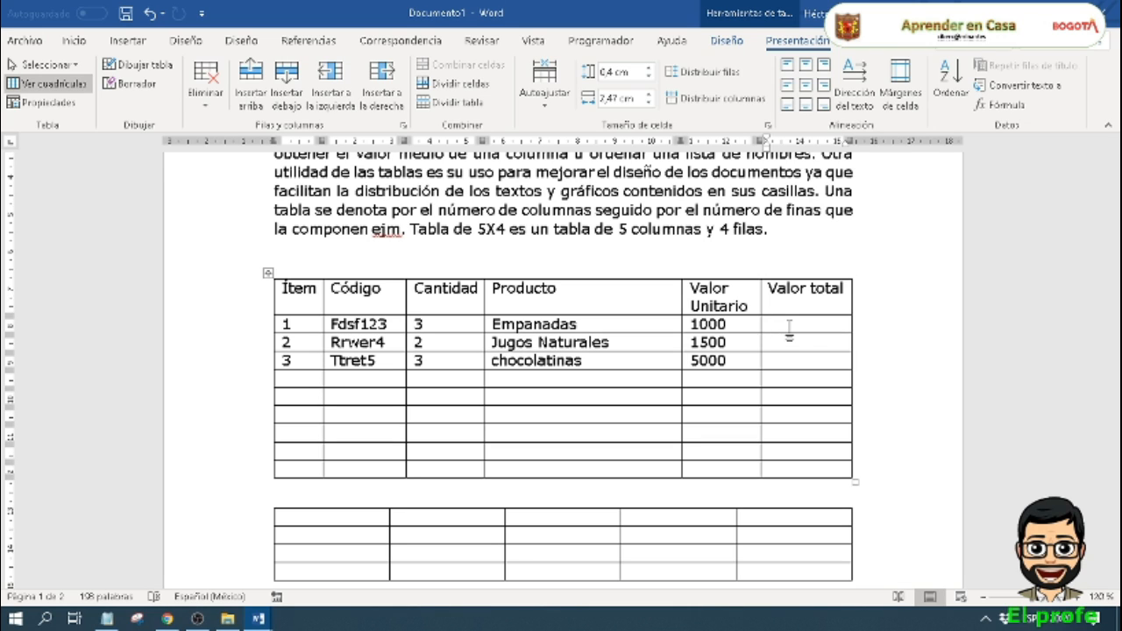
pyautogui.click(991, 104)
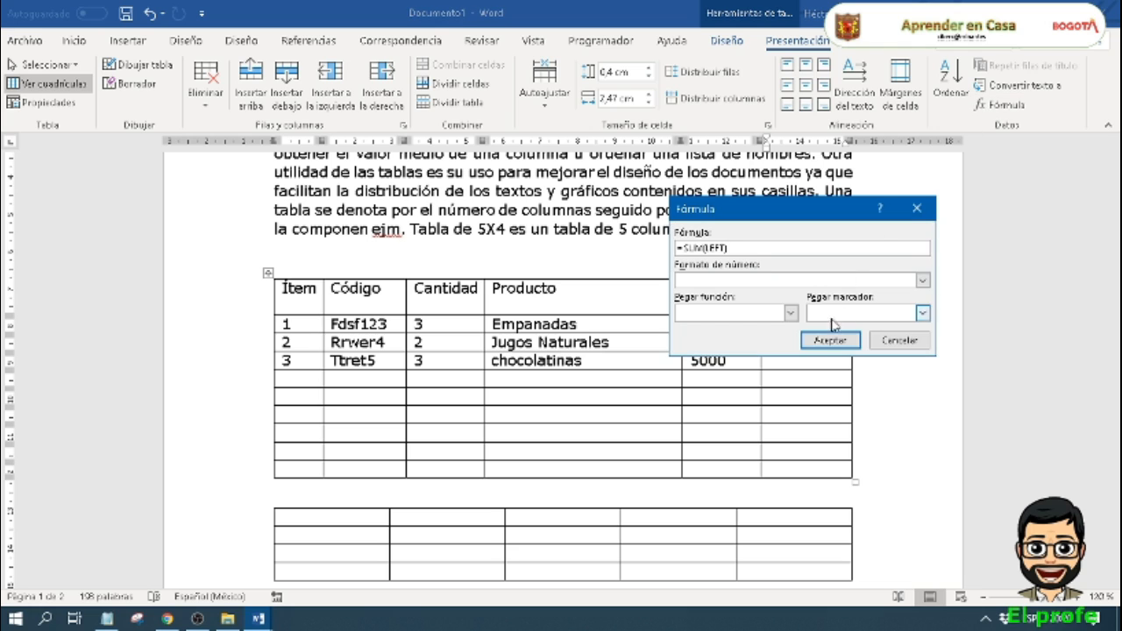
pyautogui.click(791, 313)
pyautogui.click(579, 185)
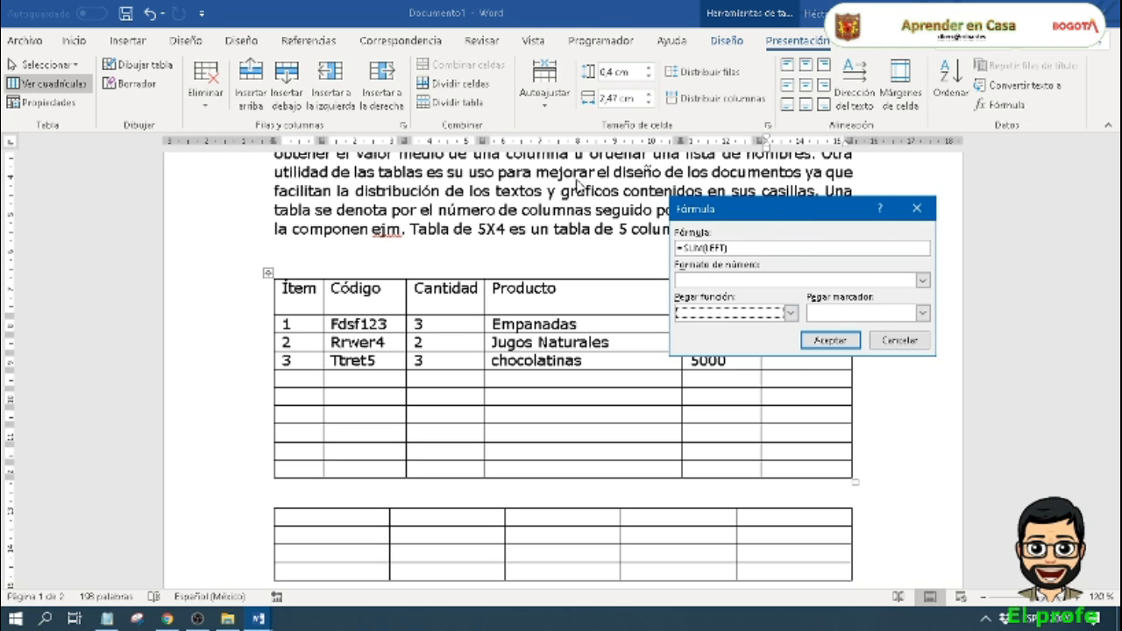
pyautogui.moveTo(725, 212); pyautogui.dragTo(216, 241)
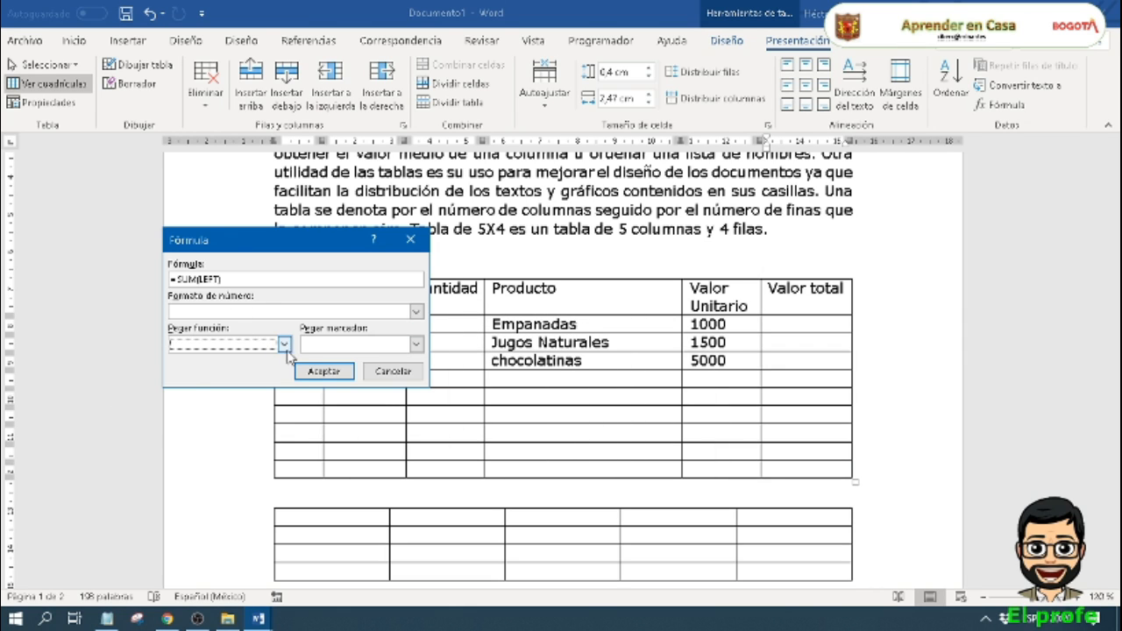
pyautogui.click(284, 345)
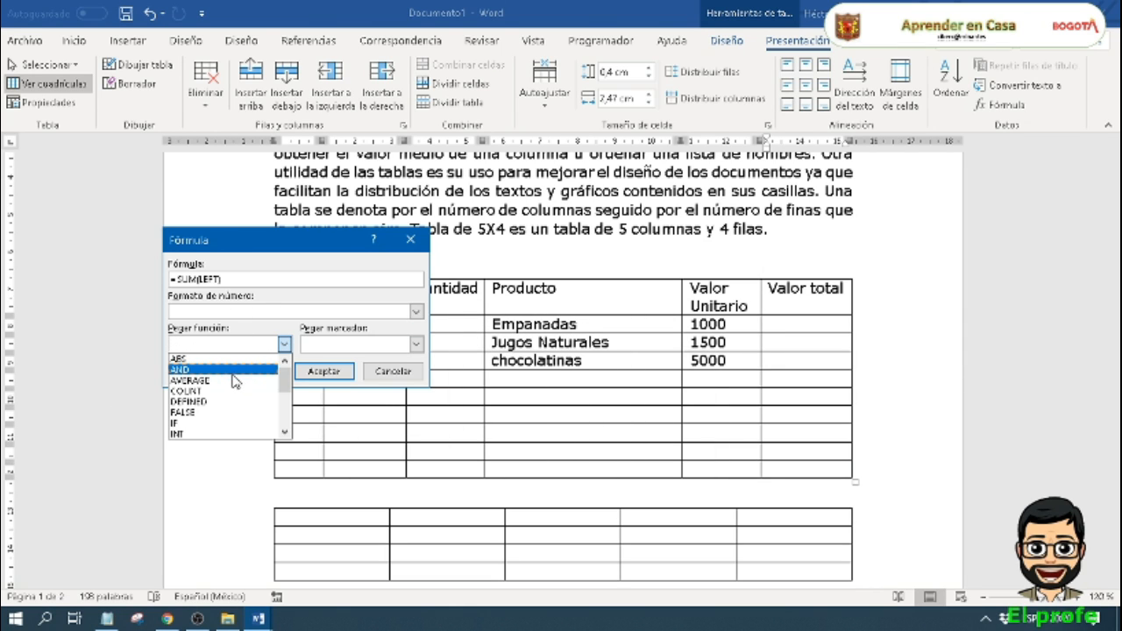
pyautogui.scroll(-1, 230, 399)
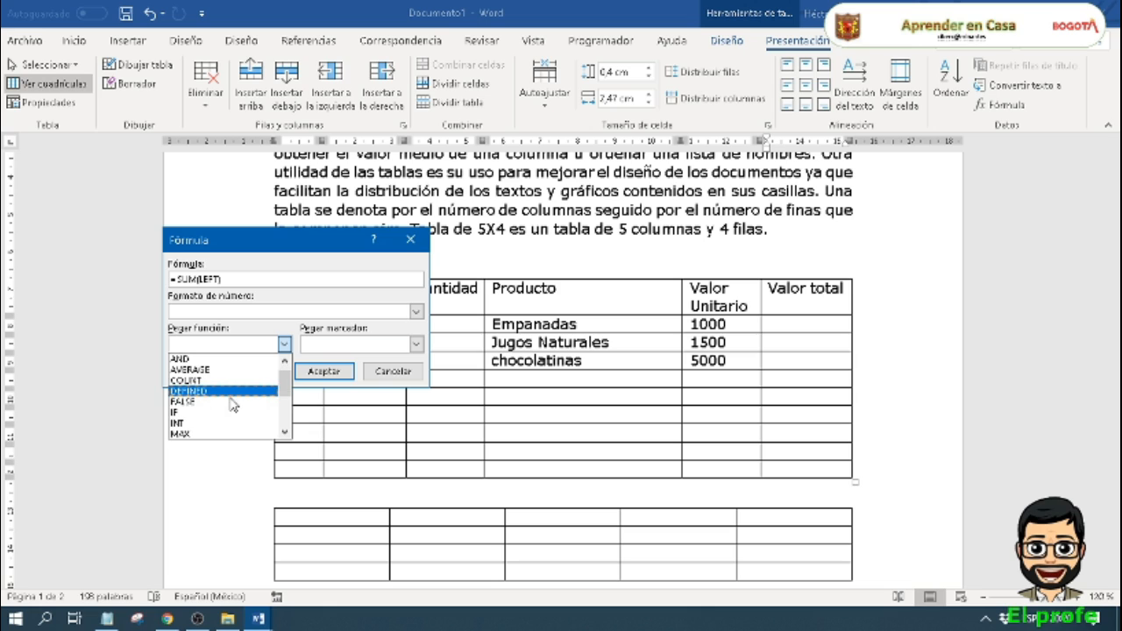
pyautogui.scroll(-5, 227, 408)
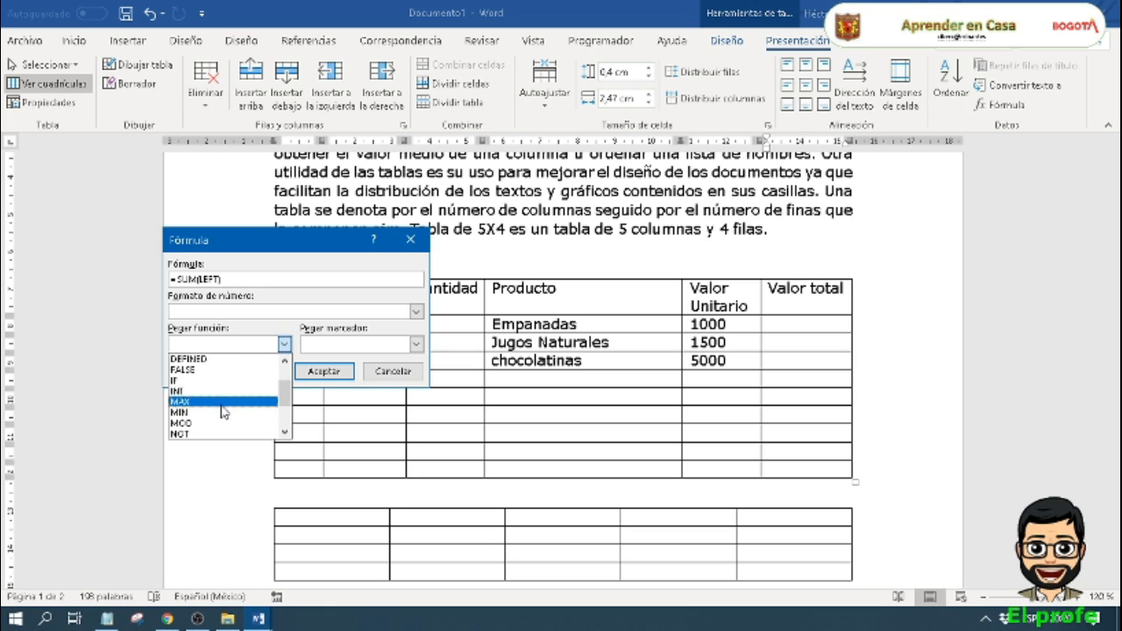
pyautogui.scroll(-2, 221, 415)
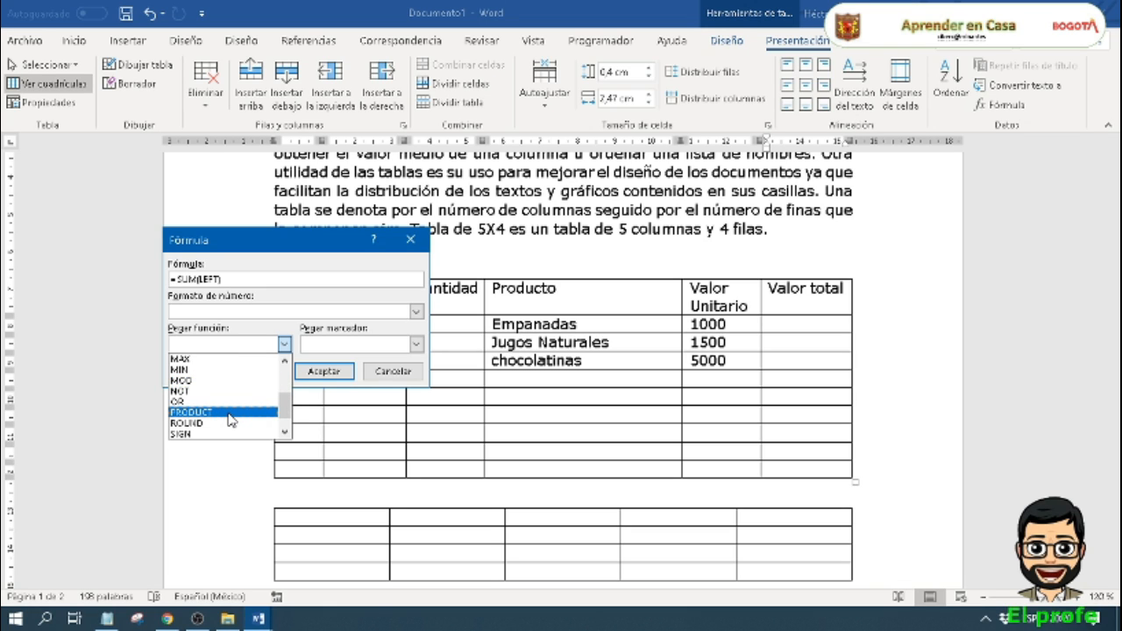
pyautogui.click(227, 414)
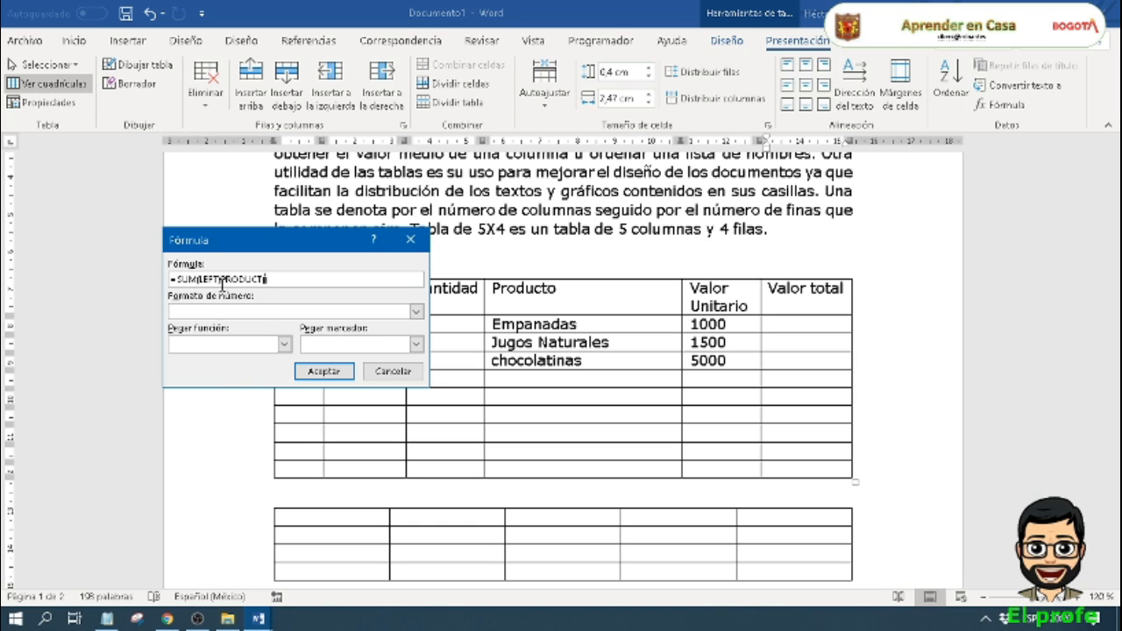
# Step: Replace the whole formula with an equals sign followed by an empty PRODUCT function
pyautogui.moveTo(222, 279); pyautogui.dragTo(74, 281)
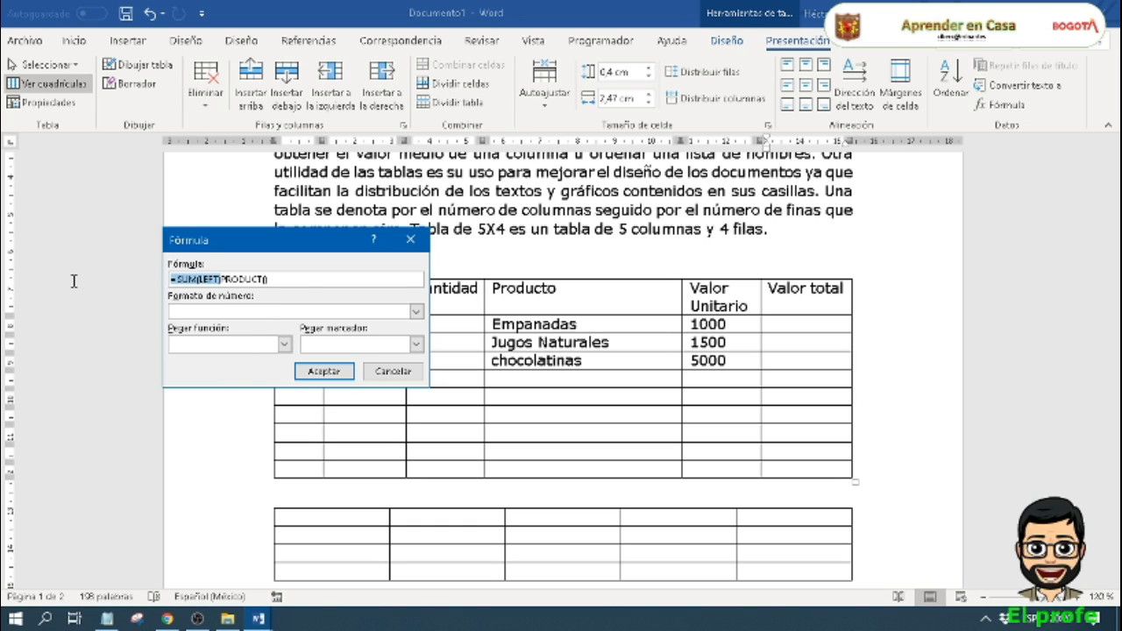
pyautogui.moveTo(305, 282); pyautogui.dragTo(79, 265)
pyautogui.press('BackSpace')
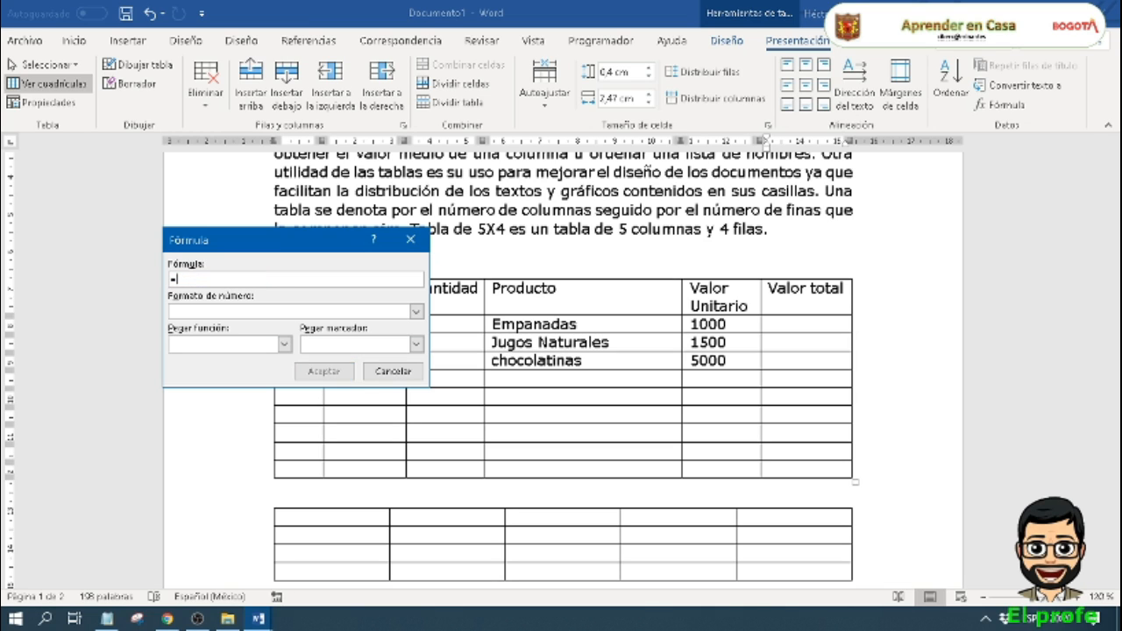
pyautogui.click(285, 344)
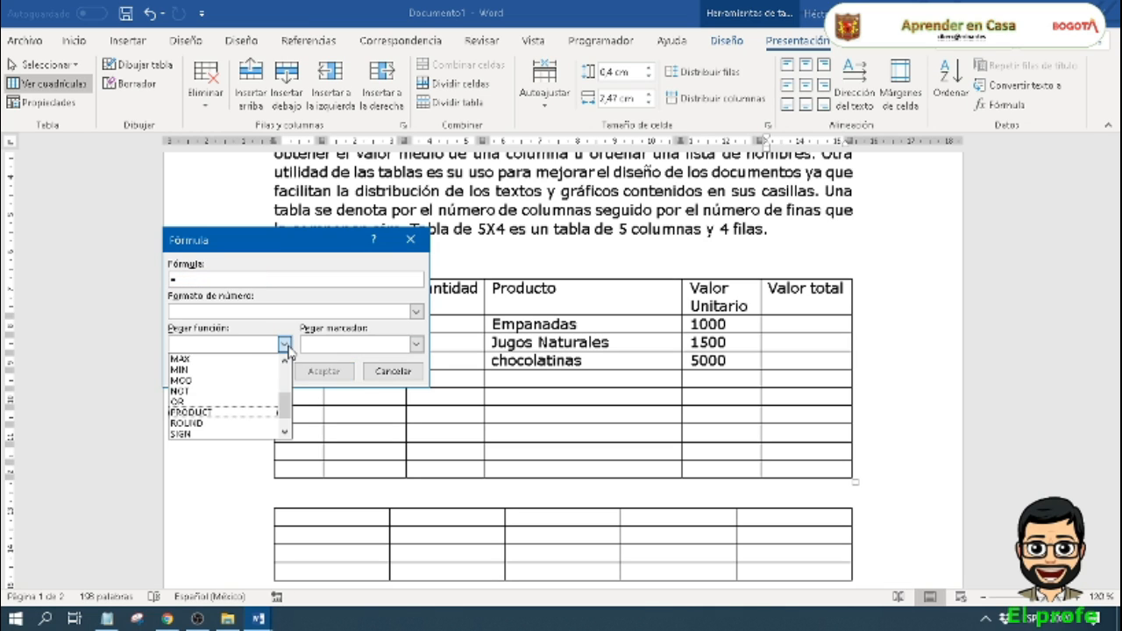
pyautogui.click(229, 412)
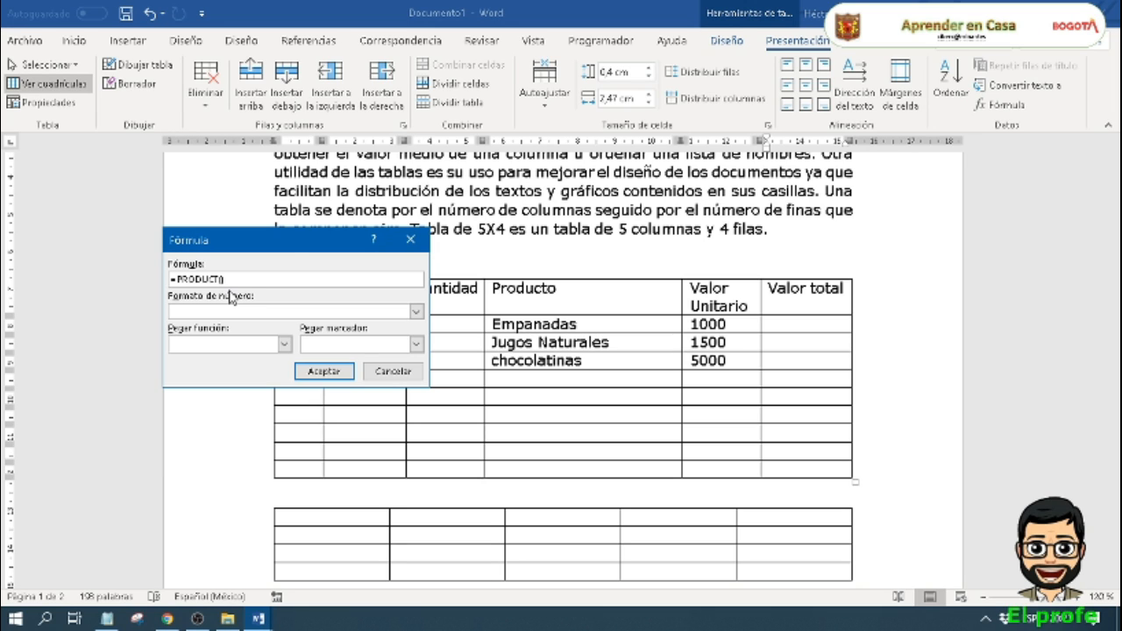
# Step: Complete the formula as =PRODUCT(c2;e2) and insert it in item 1's Valor total cell
pyautogui.moveTo(292, 241); pyautogui.dragTo(240, 150)
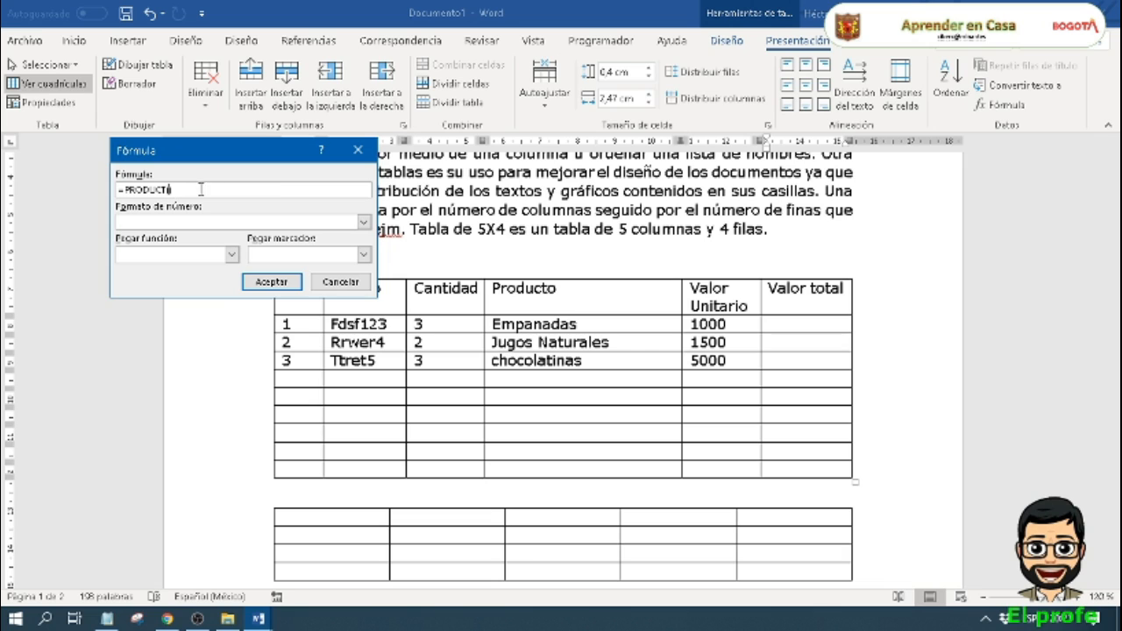
pyautogui.write('C2')
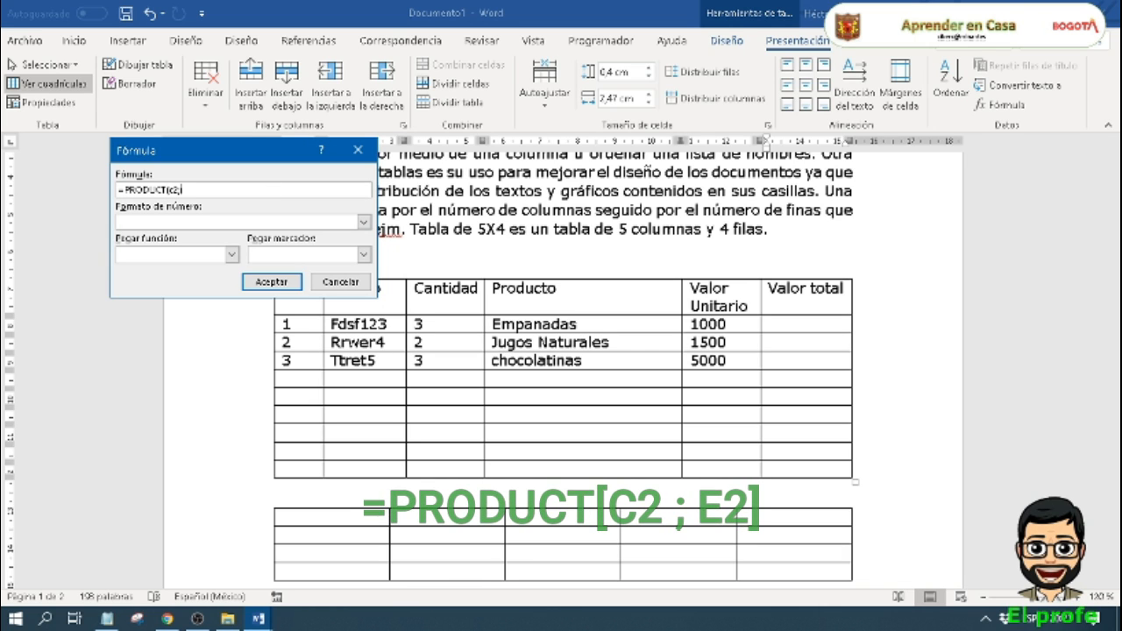
pyautogui.write(';')
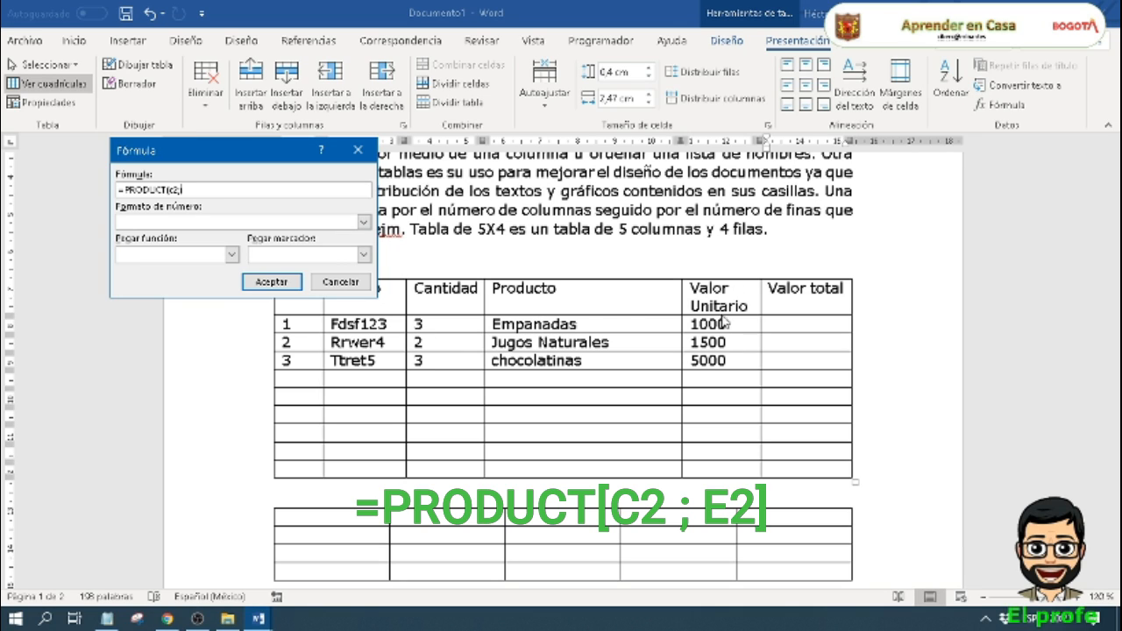
pyautogui.write('e2')
pyautogui.click(280, 288)
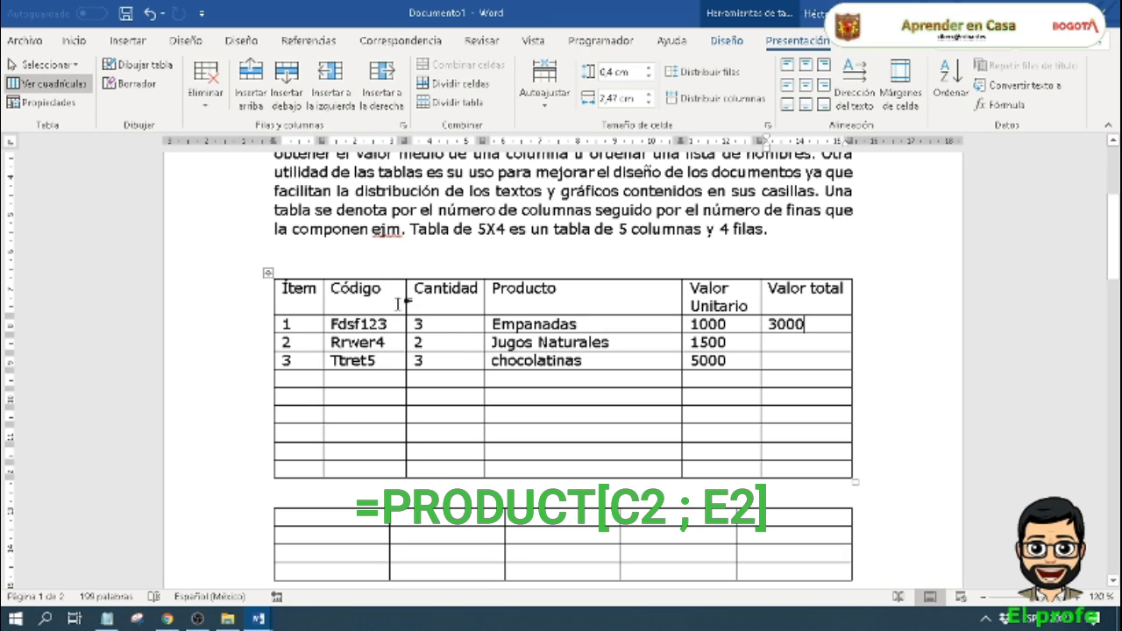
pyautogui.click(446, 326)
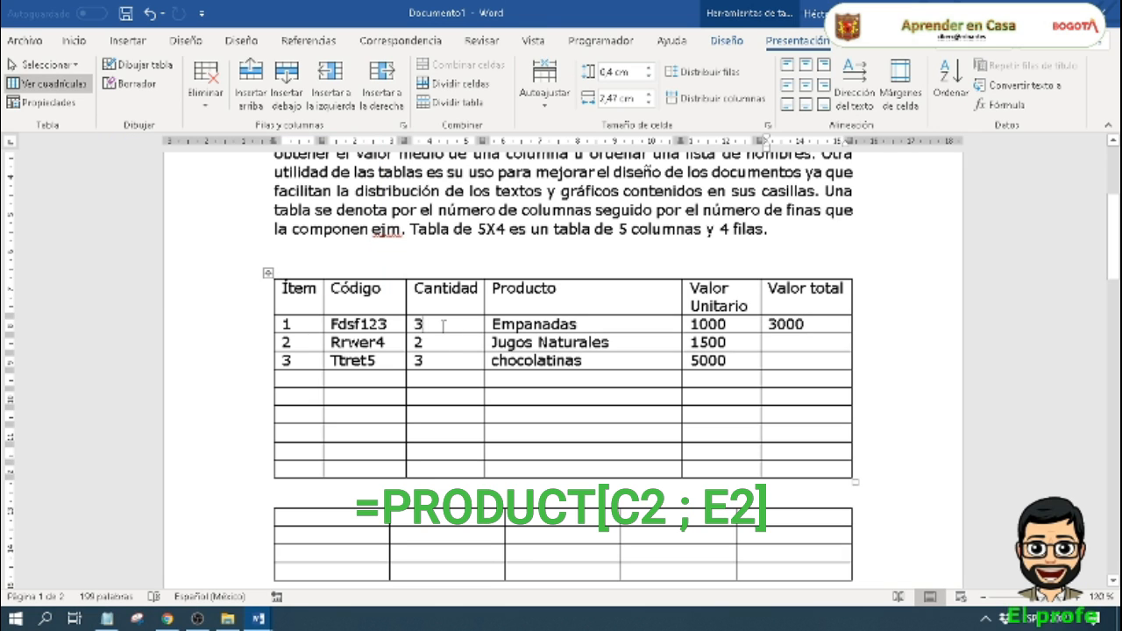
pyautogui.click(728, 324)
pyautogui.click(813, 324)
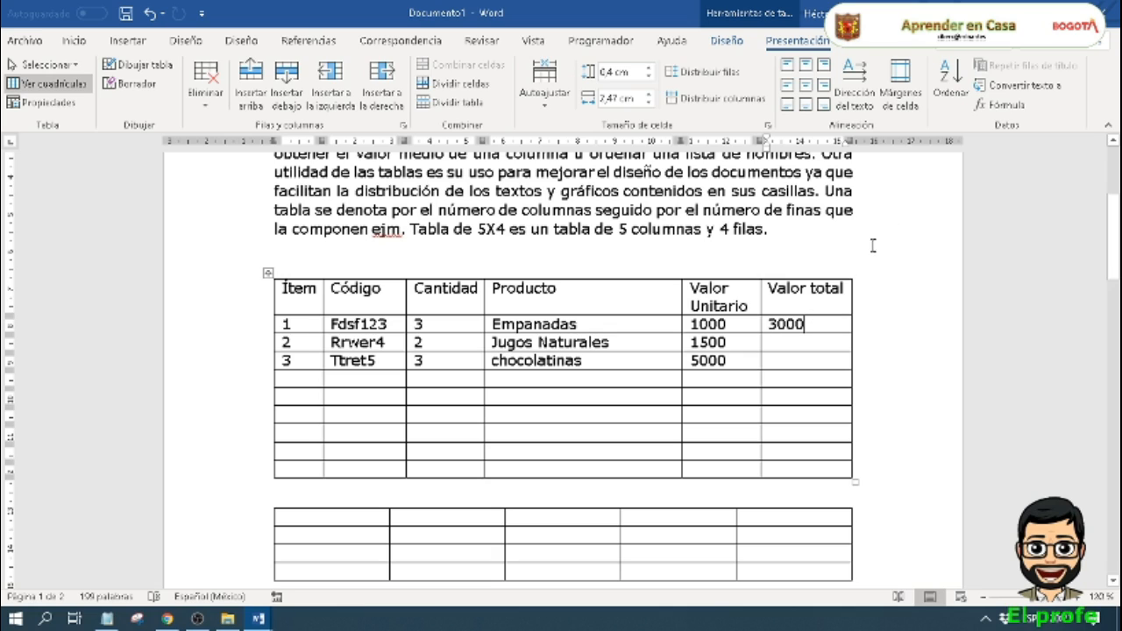
# Step: Calculate item 2's Valor total with the table formula =PRODUCT(C3;E3) in place of the default sum
pyautogui.click(786, 347)
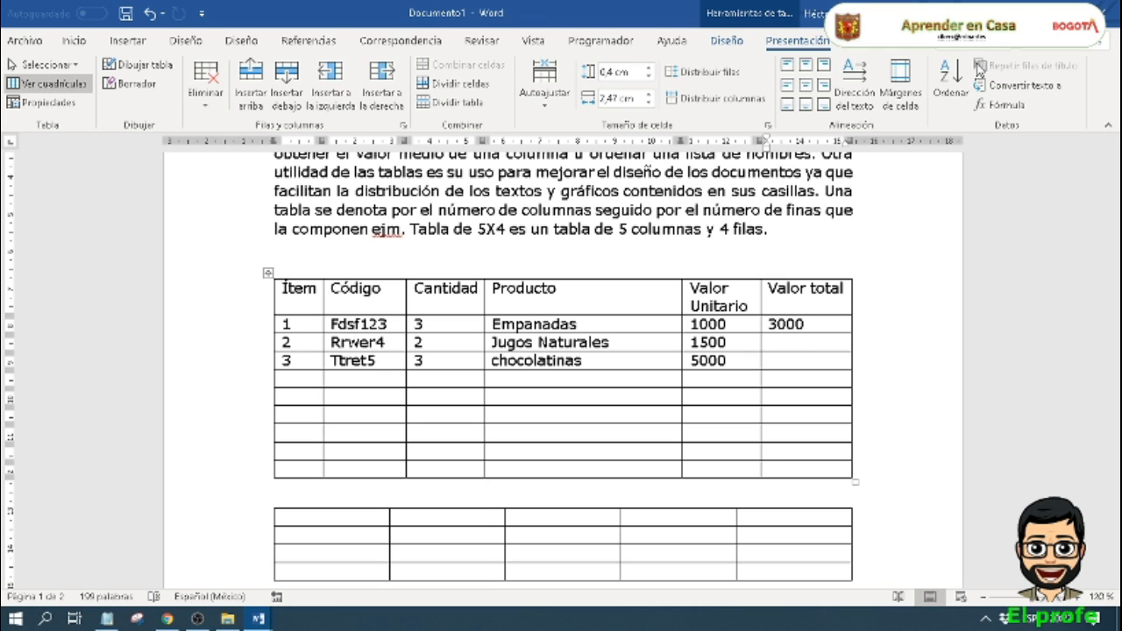
pyautogui.click(996, 104)
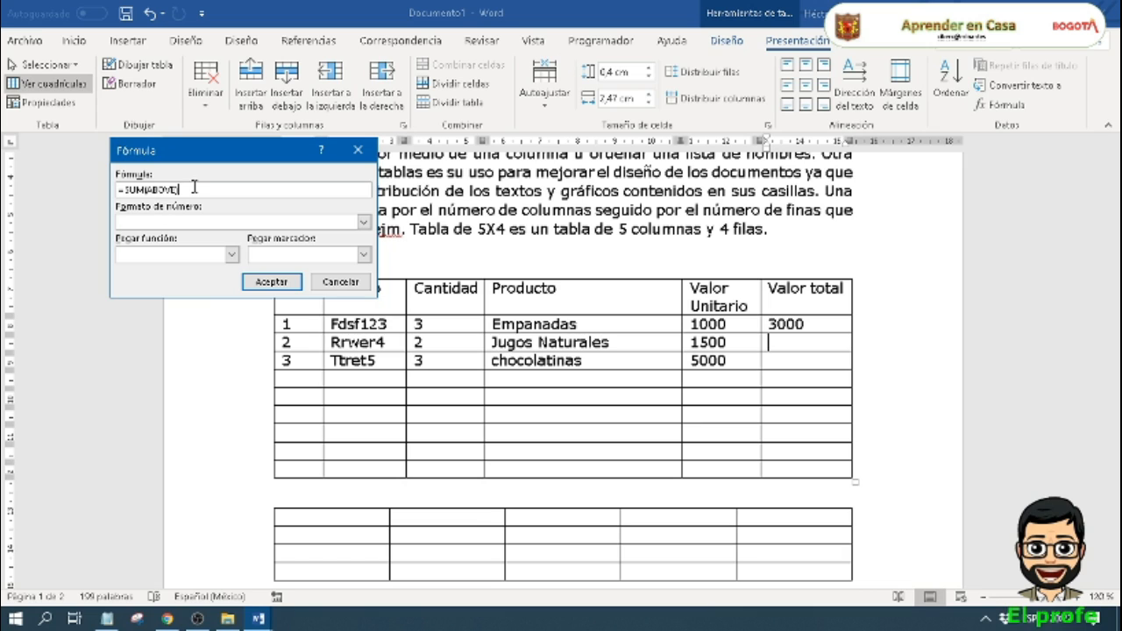
pyautogui.moveTo(194, 187); pyautogui.dragTo(124, 189)
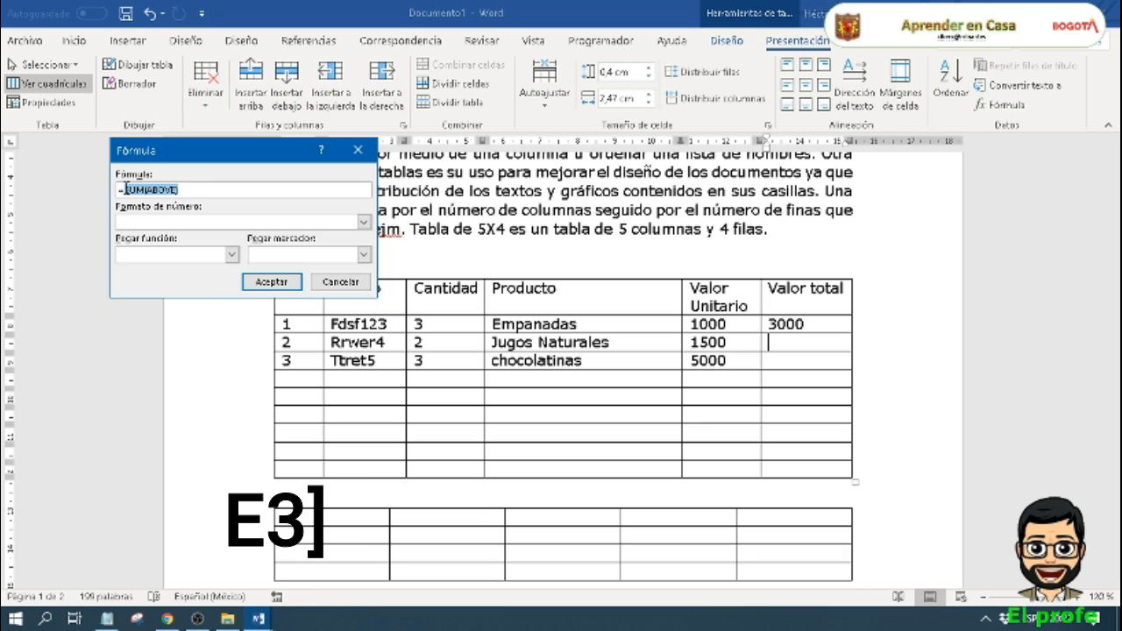
pyautogui.press('BackSpace')
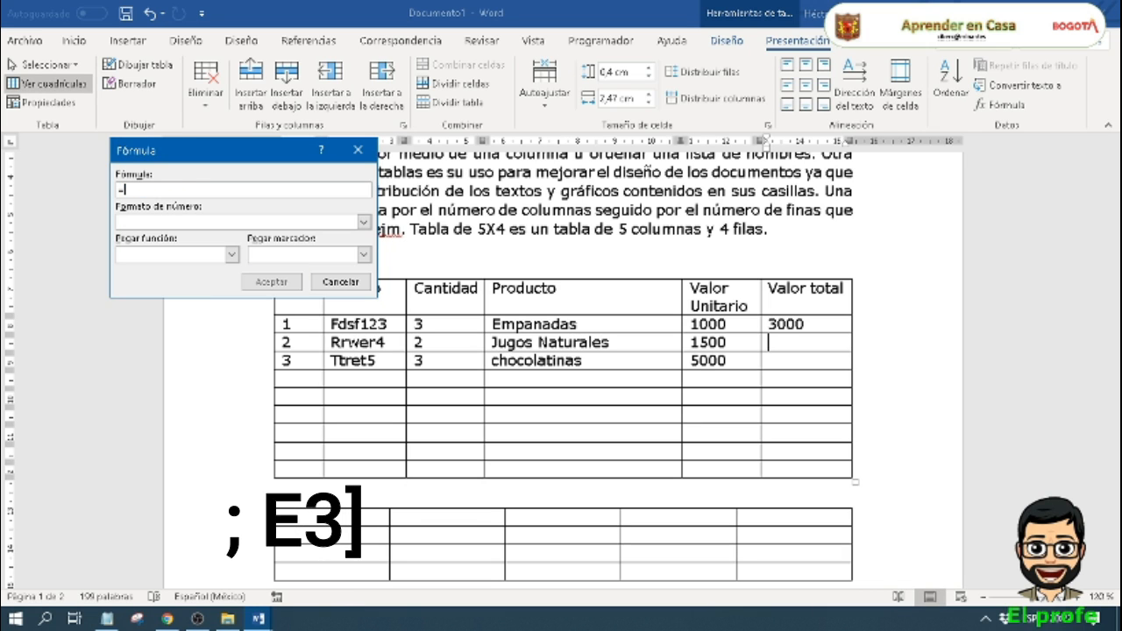
pyautogui.click(232, 254)
pyautogui.scroll(-3, 162, 320)
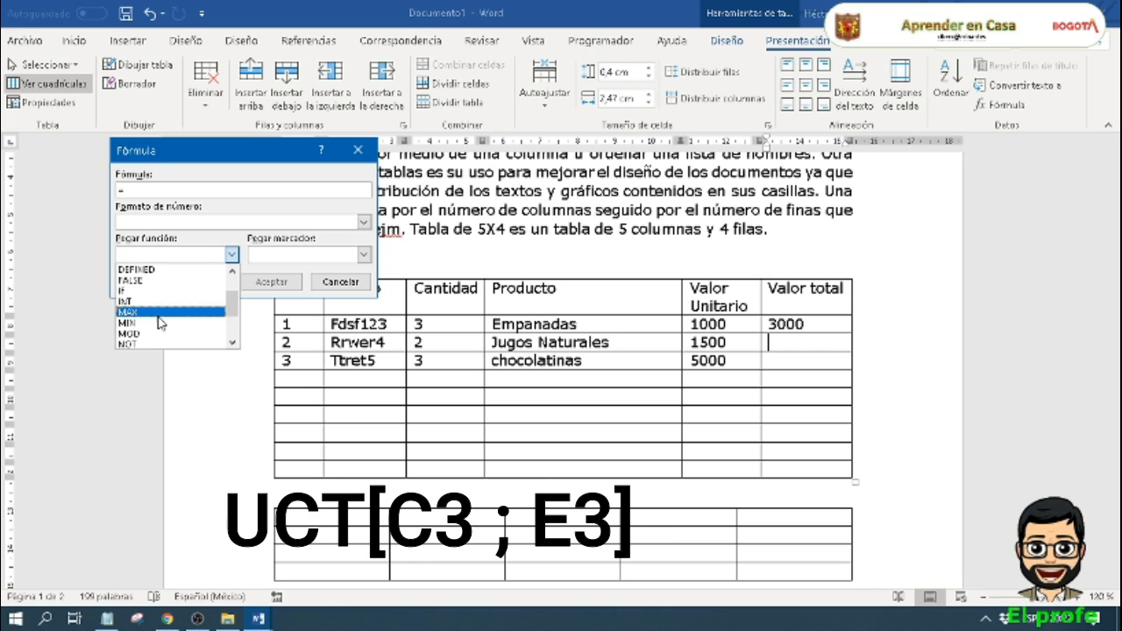
pyautogui.click(158, 323)
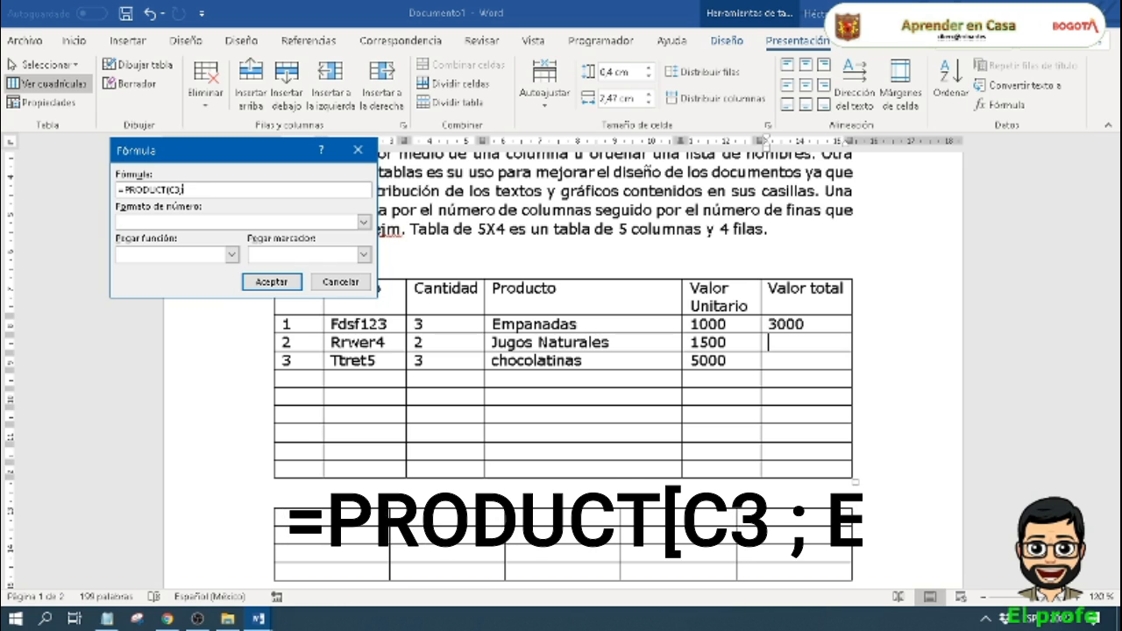
pyautogui.write('E3')
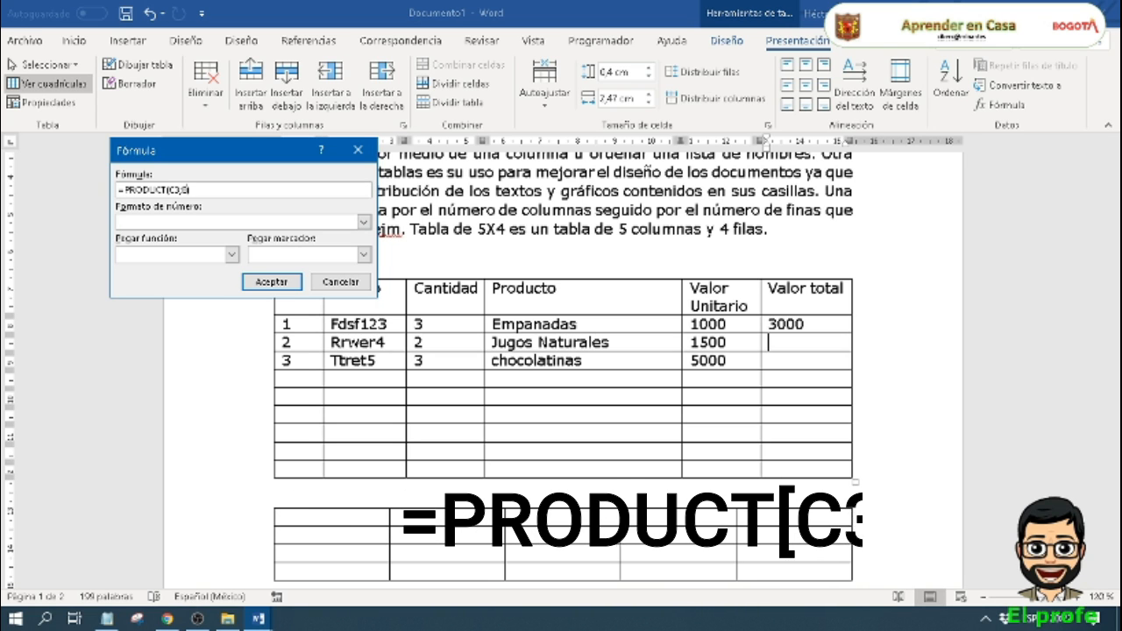
pyautogui.click(273, 282)
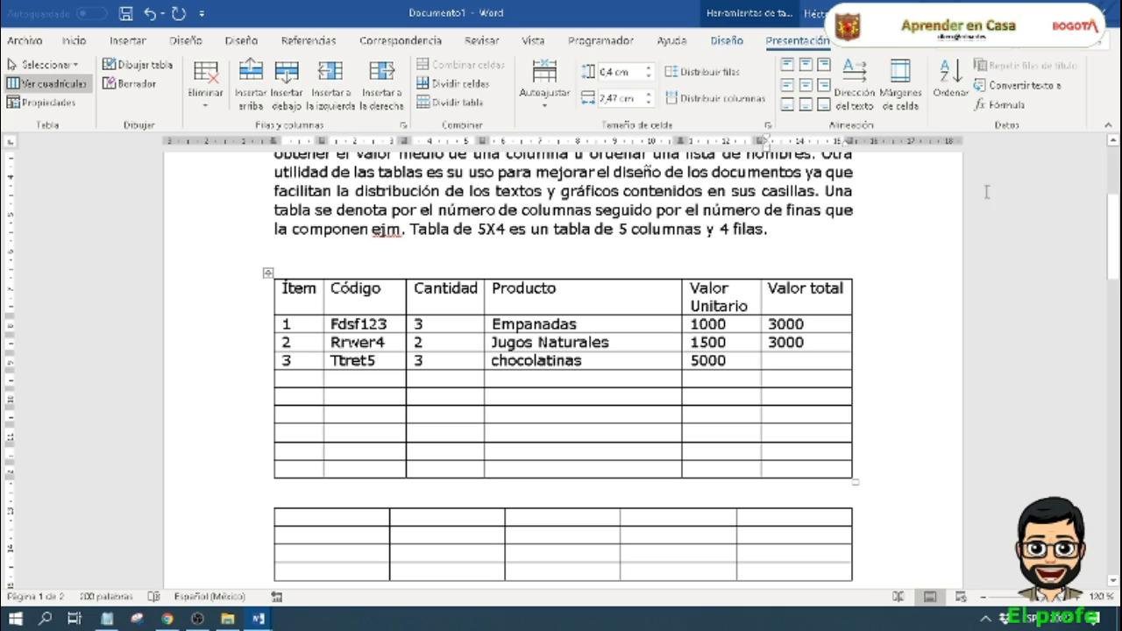
pyautogui.click(1005, 105)
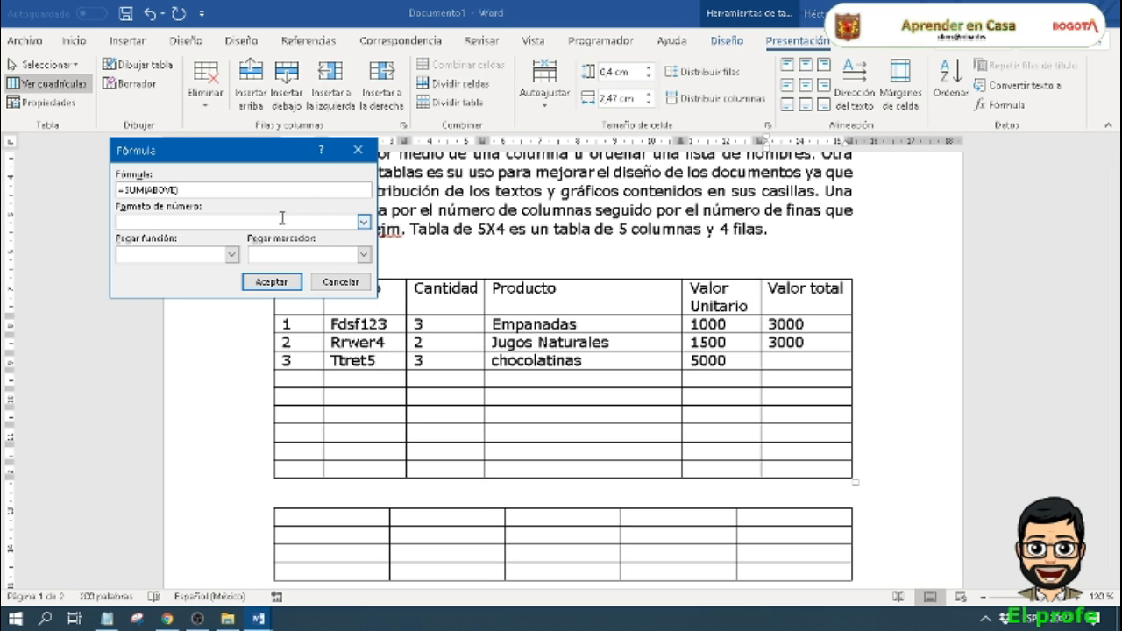
pyautogui.moveTo(303, 188); pyautogui.dragTo(57, 183)
pyautogui.press('Delete')
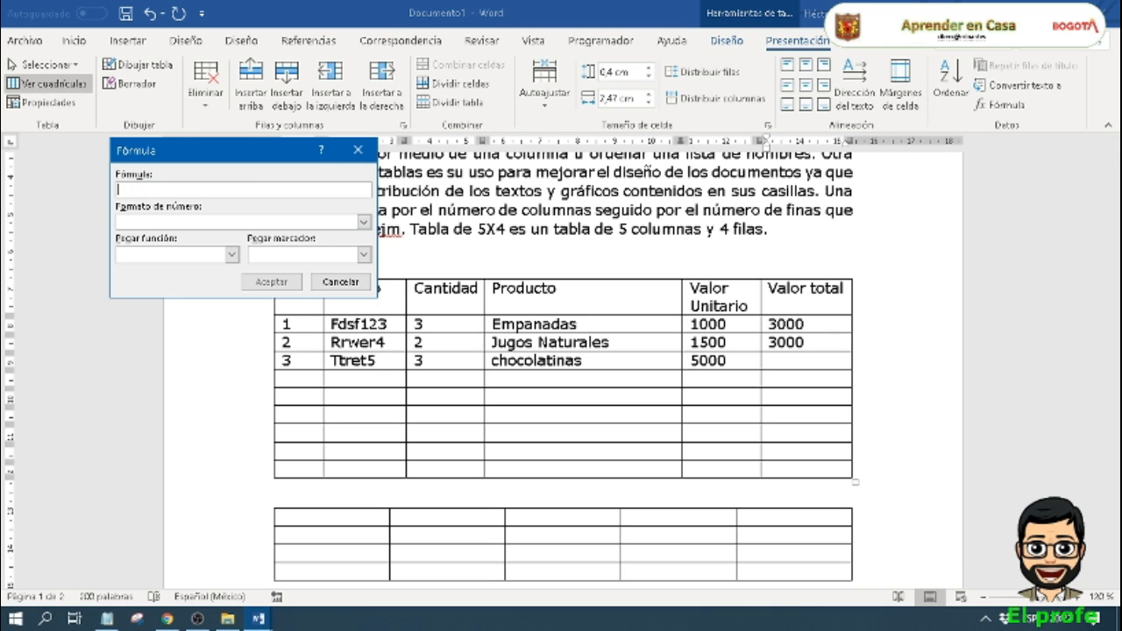
pyautogui.click(231, 254)
pyautogui.scroll(-3, 221, 322)
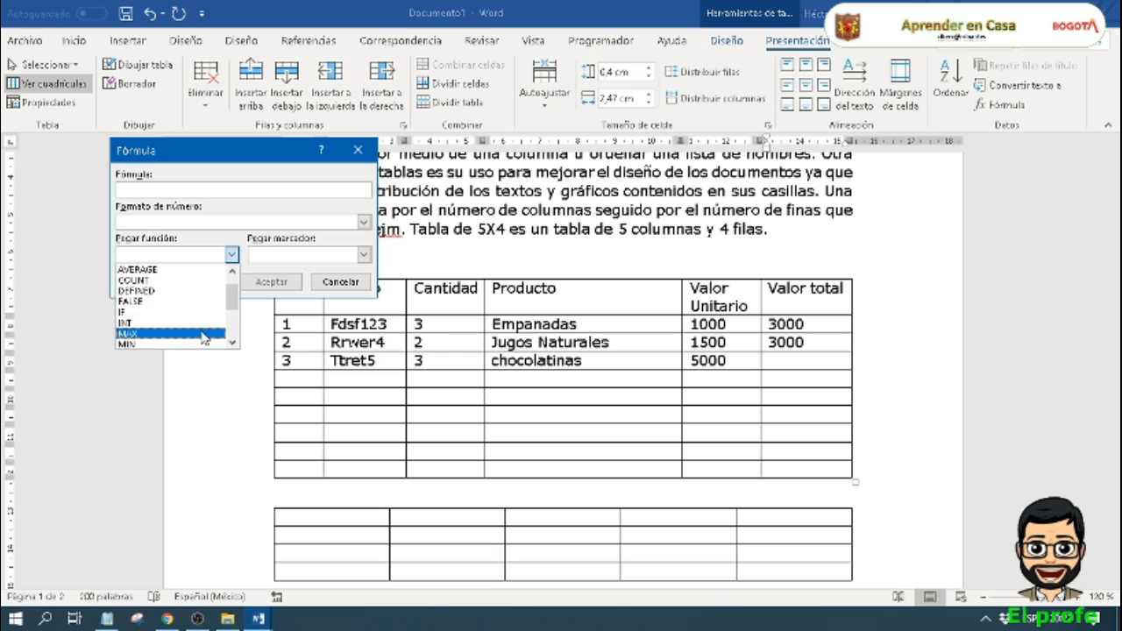
pyautogui.click(175, 327)
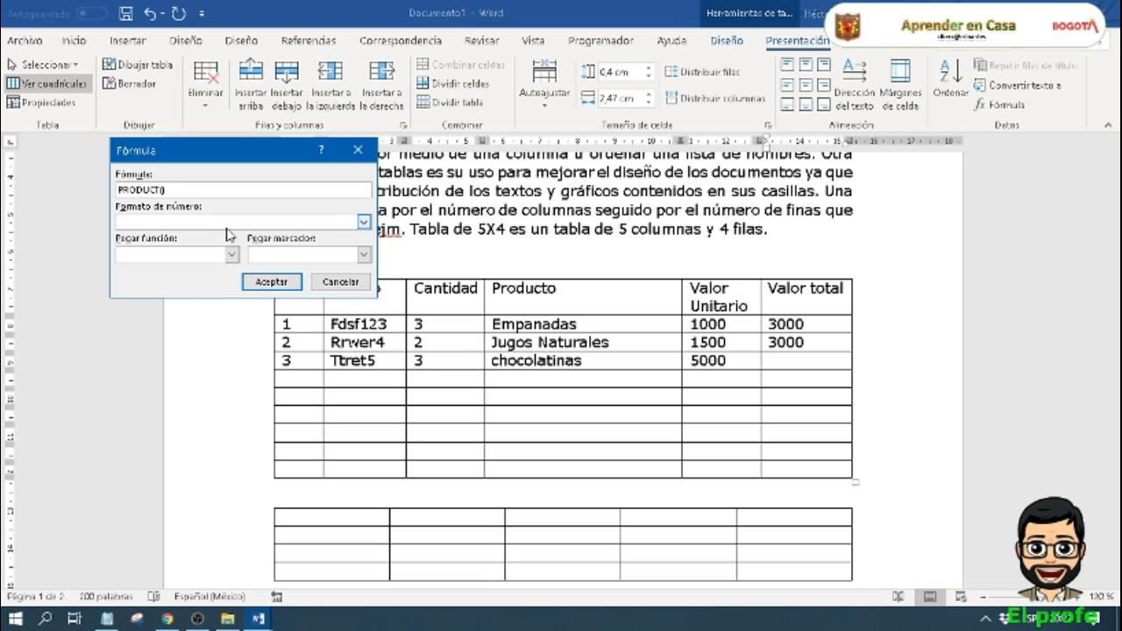
pyautogui.write('C4:e4')
pyautogui.press('Return')
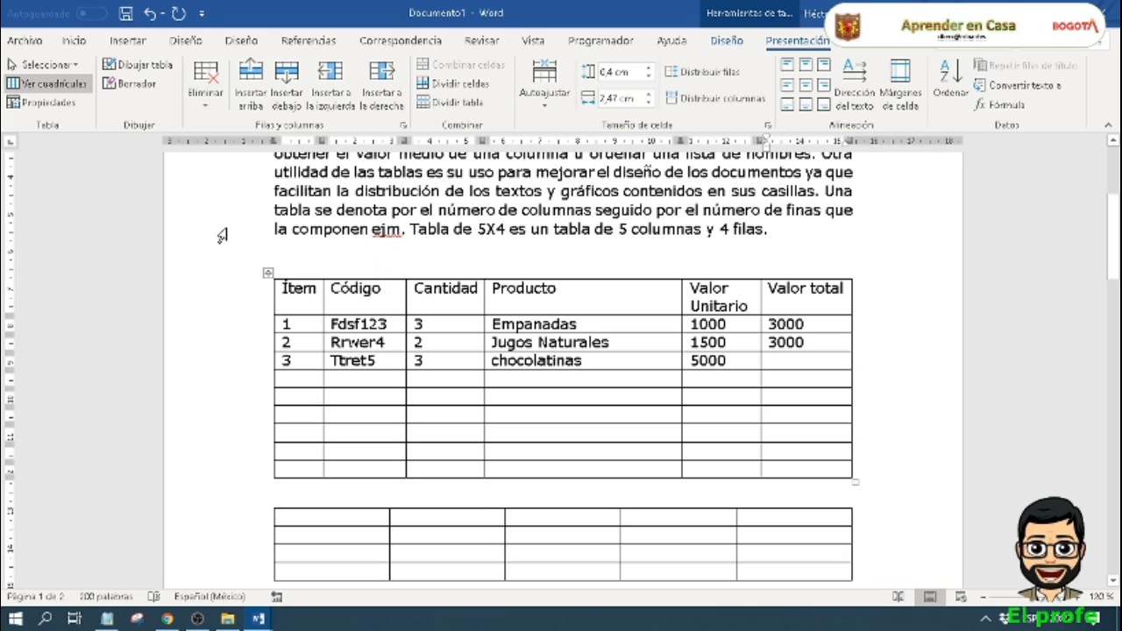
# Step: Open the Formula dialog for item 3's Valor total cell and clear the default formula
pyautogui.click(792, 366)
pyautogui.click(995, 105)
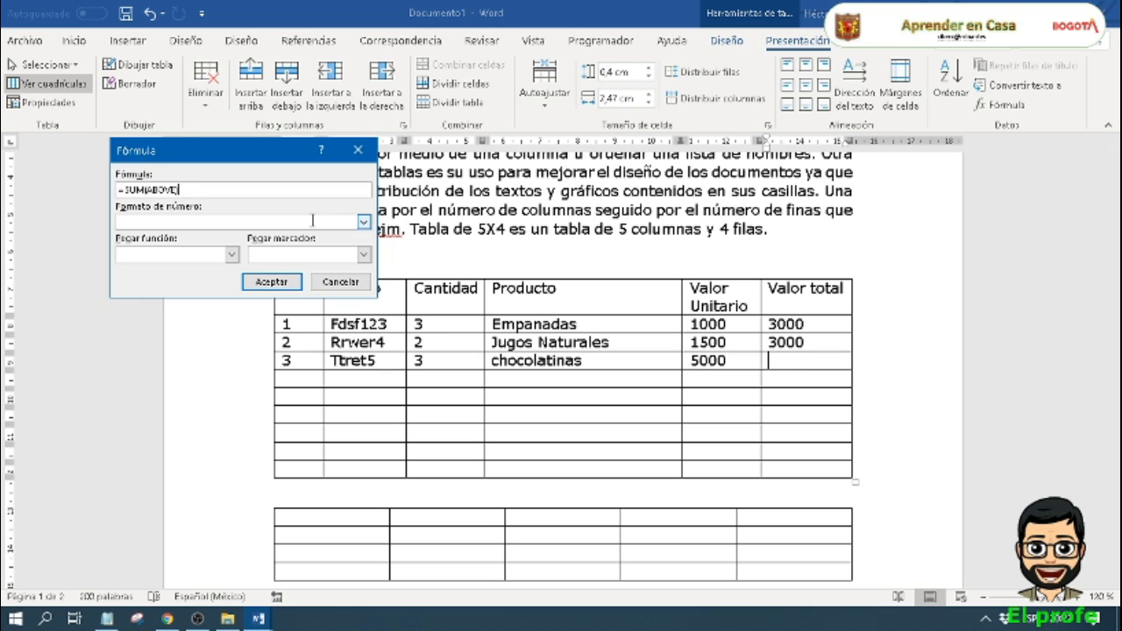
pyautogui.moveTo(253, 190); pyautogui.dragTo(21, 180)
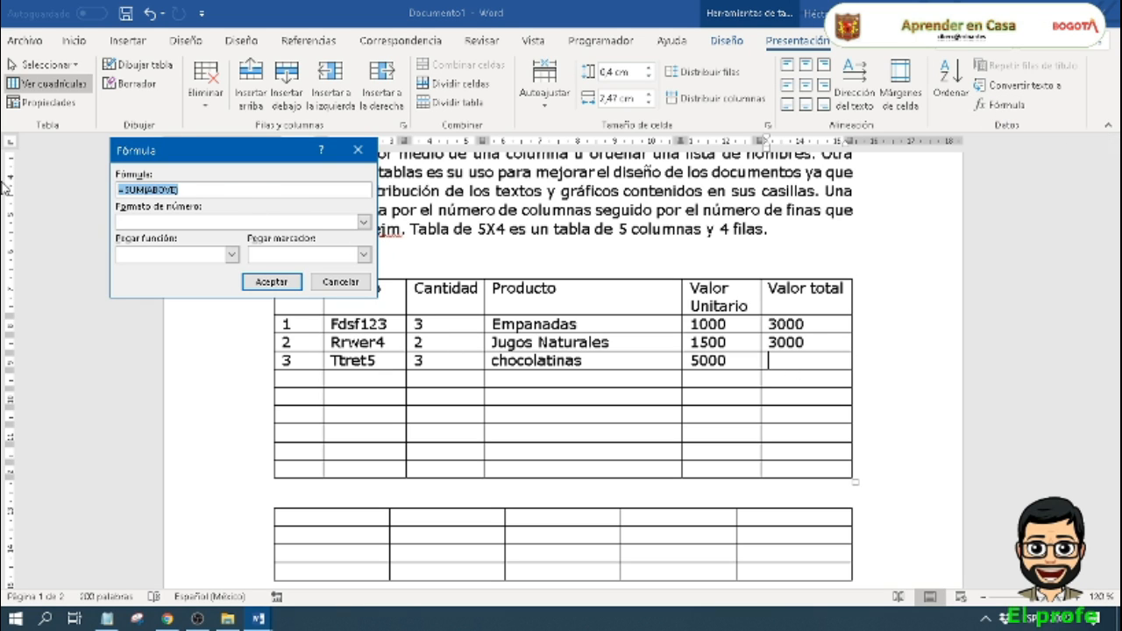
pyautogui.press('BackSpace')
# Step: Enter a PRODUCT formula with a leading equals sign for item 3, starting its arguments with the column letter c
pyautogui.click(231, 254)
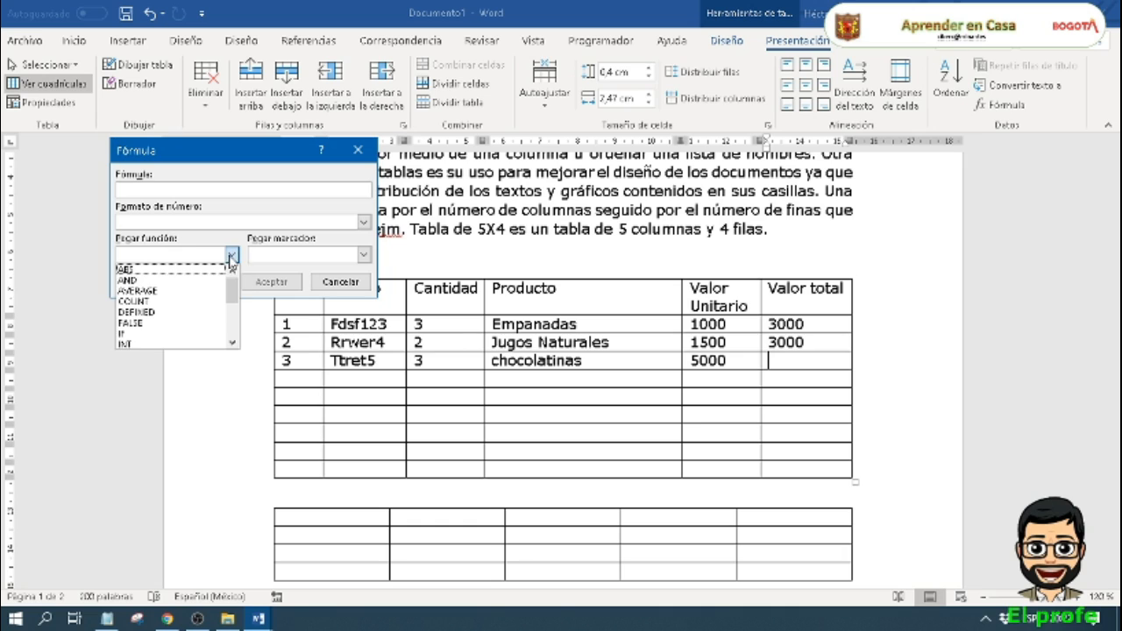
pyautogui.scroll(-3, 172, 307)
pyautogui.click(168, 308)
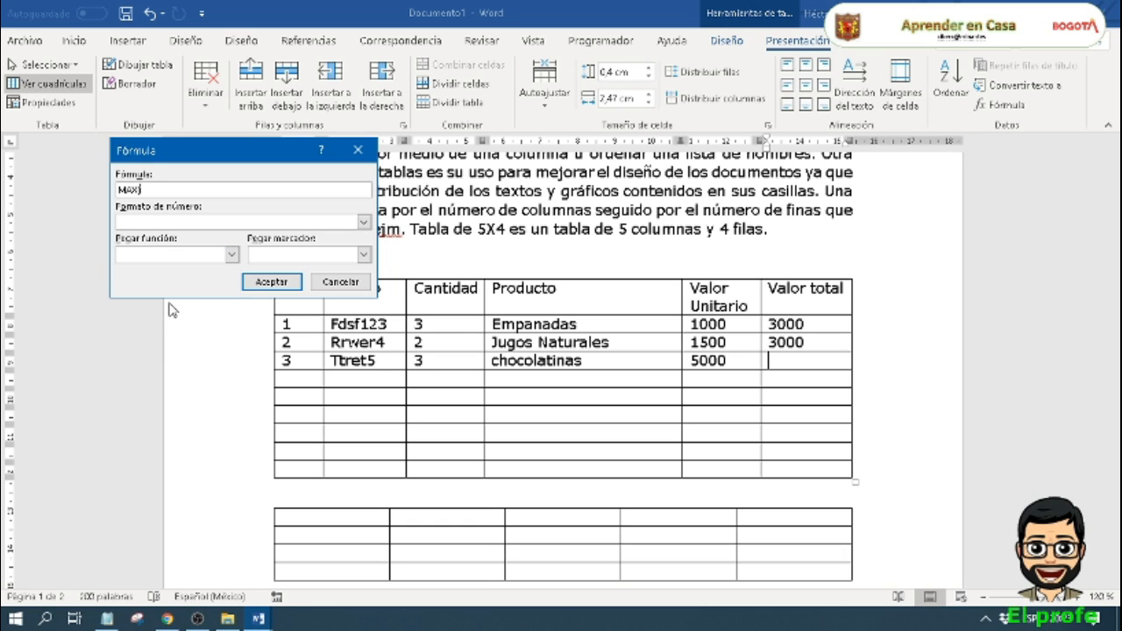
pyautogui.click(231, 254)
pyautogui.click(175, 306)
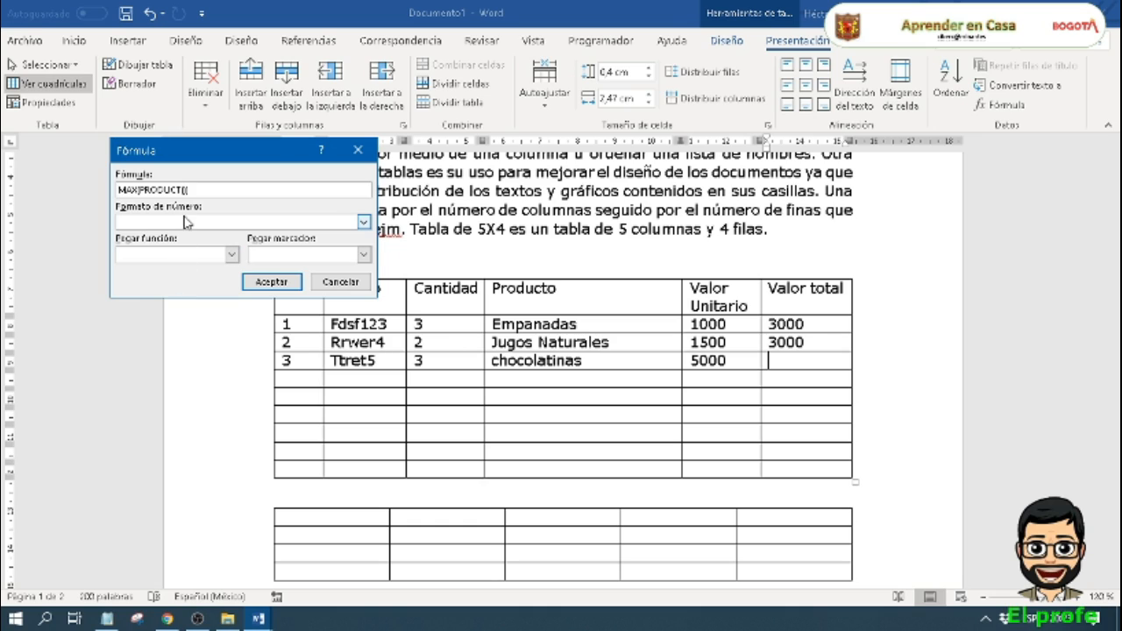
pyautogui.moveTo(138, 190); pyautogui.dragTo(74, 190)
pyautogui.press('Delete')
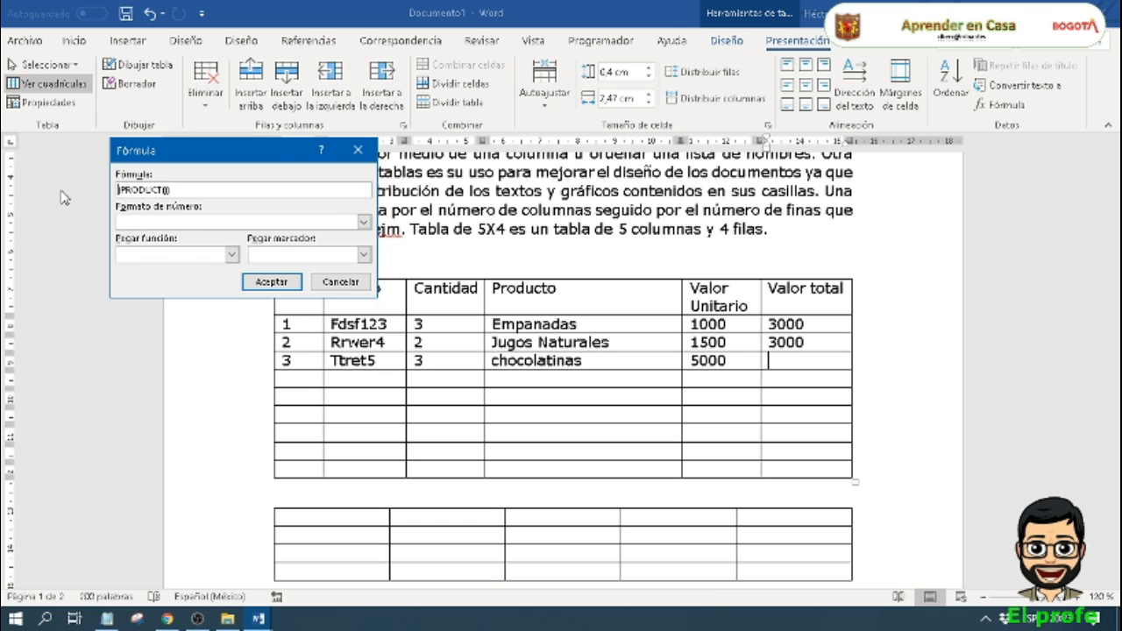
pyautogui.write('=')
pyautogui.press('Delete')
pyautogui.write('c4;e4')
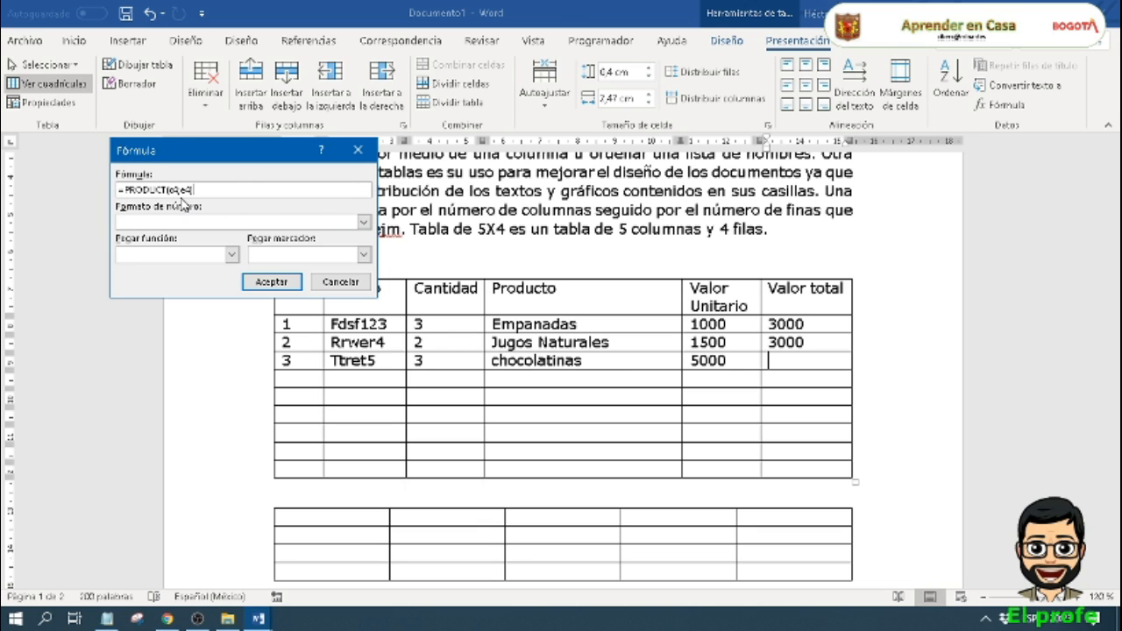
# Step: Insert the formula =PRODUCT(c4;e4) in item 3's Valor total cell
pyautogui.click(272, 283)
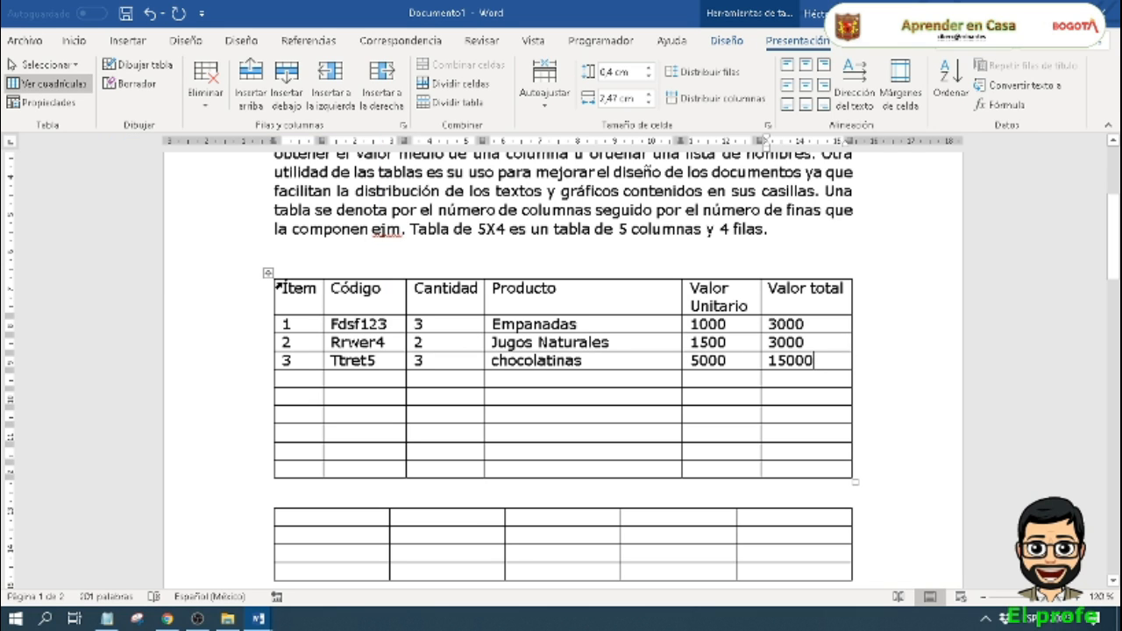
# Step: Add the label Total under Valor Unitario in the second-to-last row and sum the Valor total column beside it with =SUM(ABOVE)
pyautogui.scroll(-1, 823, 316)
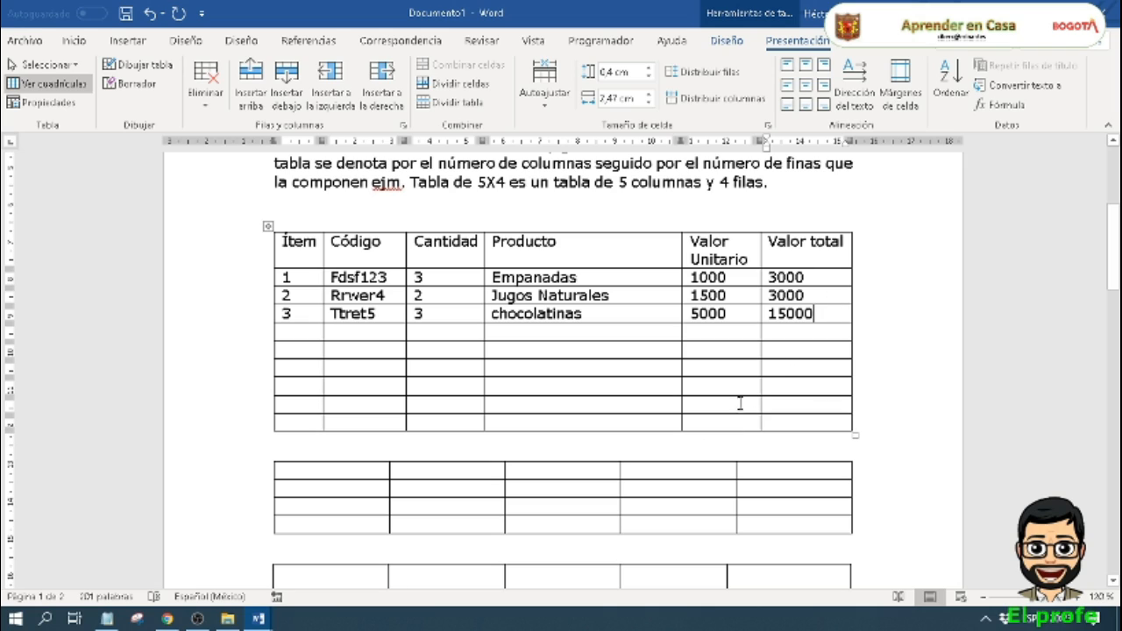
pyautogui.click(710, 407)
pyautogui.write('Total')
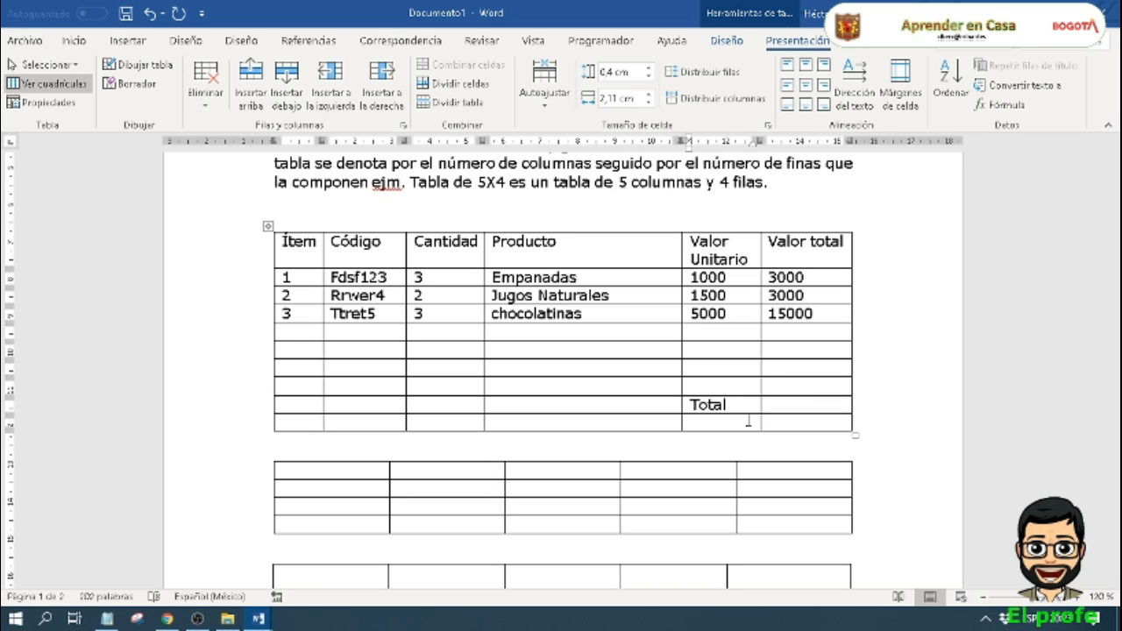
pyautogui.press('Tab')
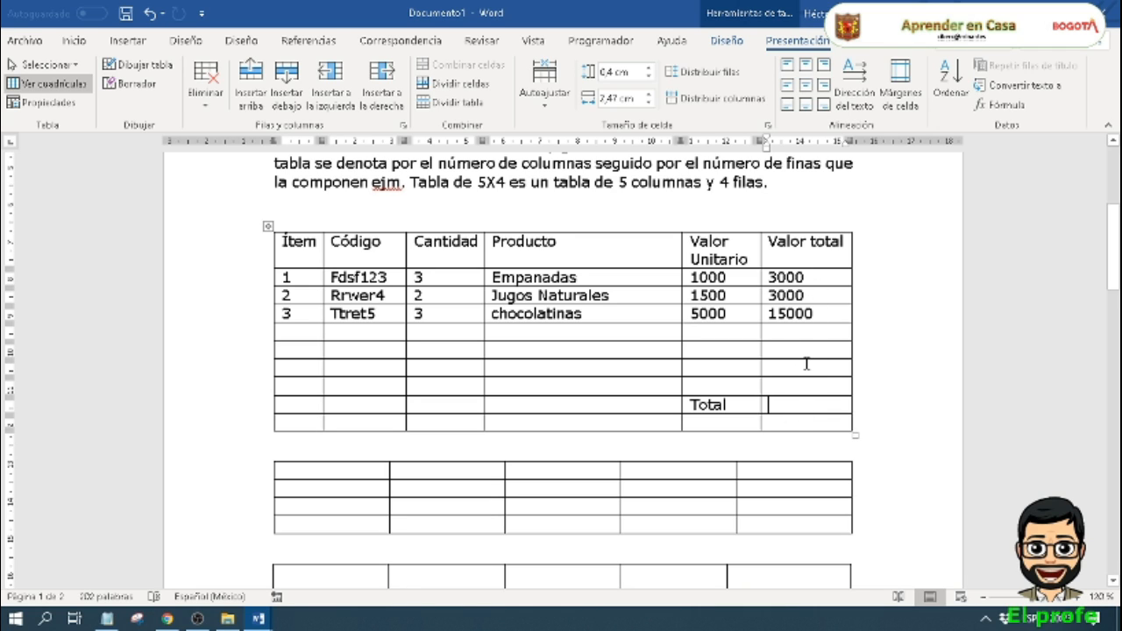
pyautogui.click(988, 111)
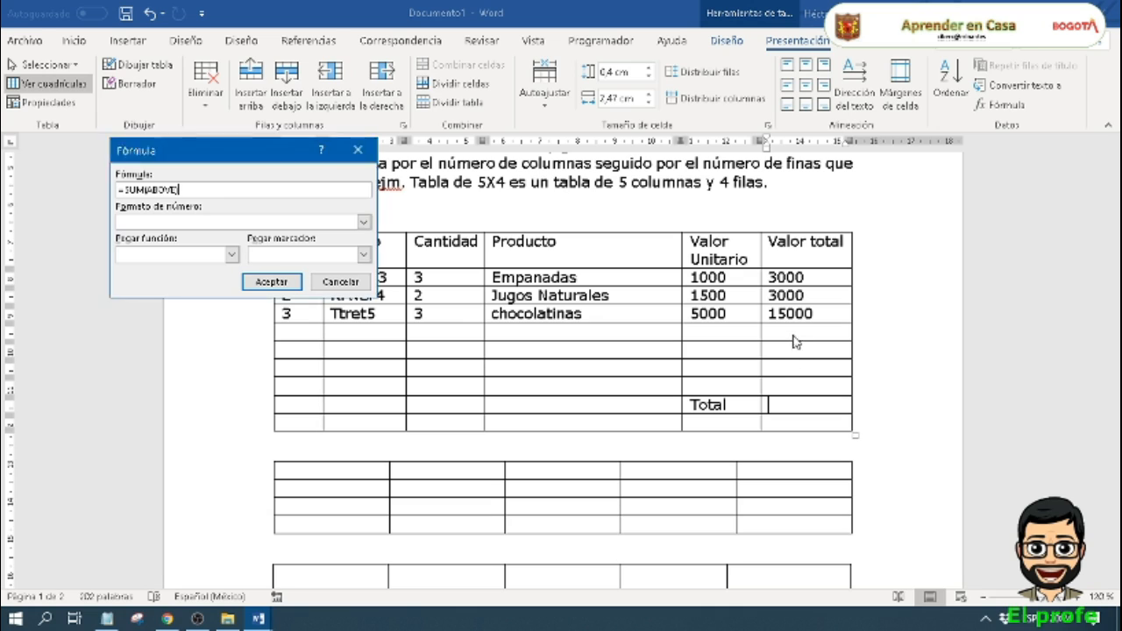
pyautogui.click(289, 279)
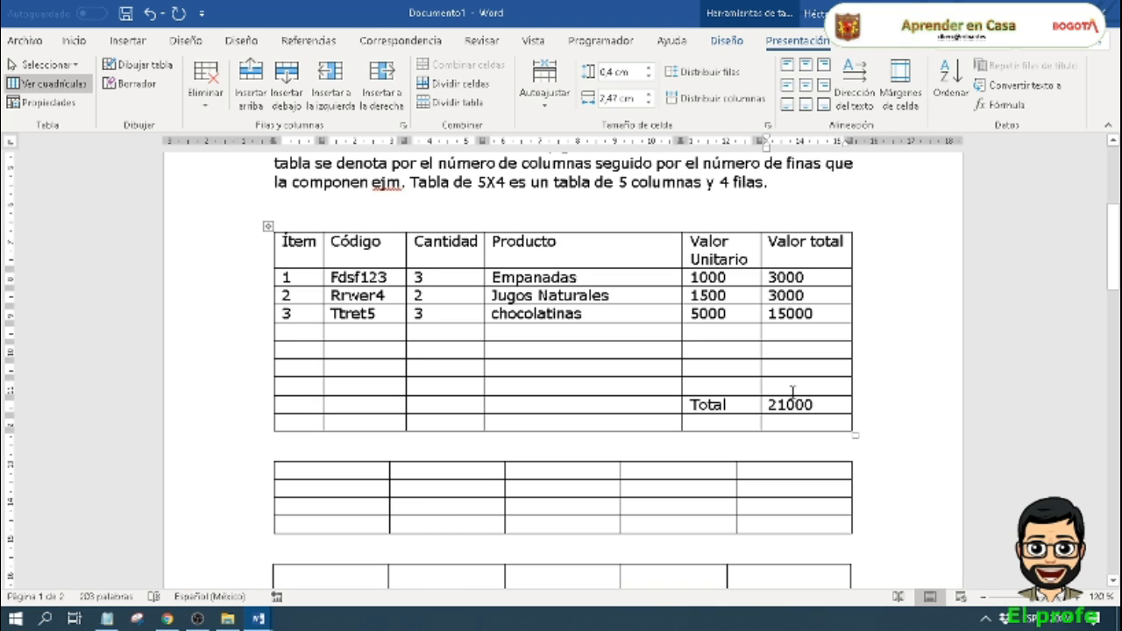
# Step: Delete the four empty rows between item 3 and the Total row, plus the empty row below Total
pyautogui.click(512, 333)
pyautogui.click(206, 88)
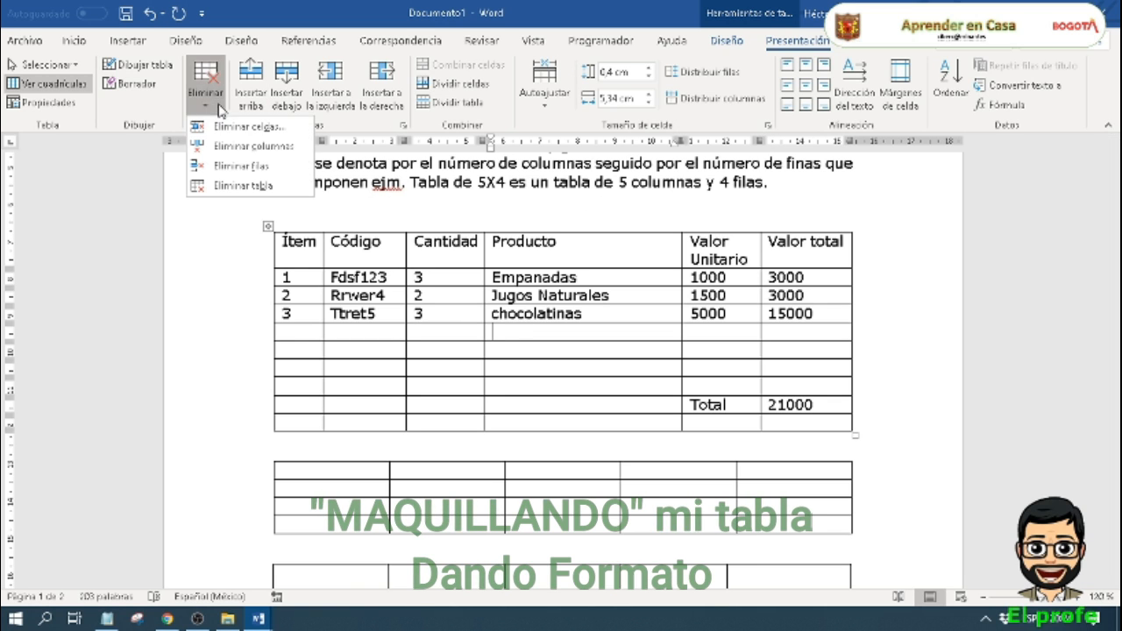
pyautogui.click(239, 167)
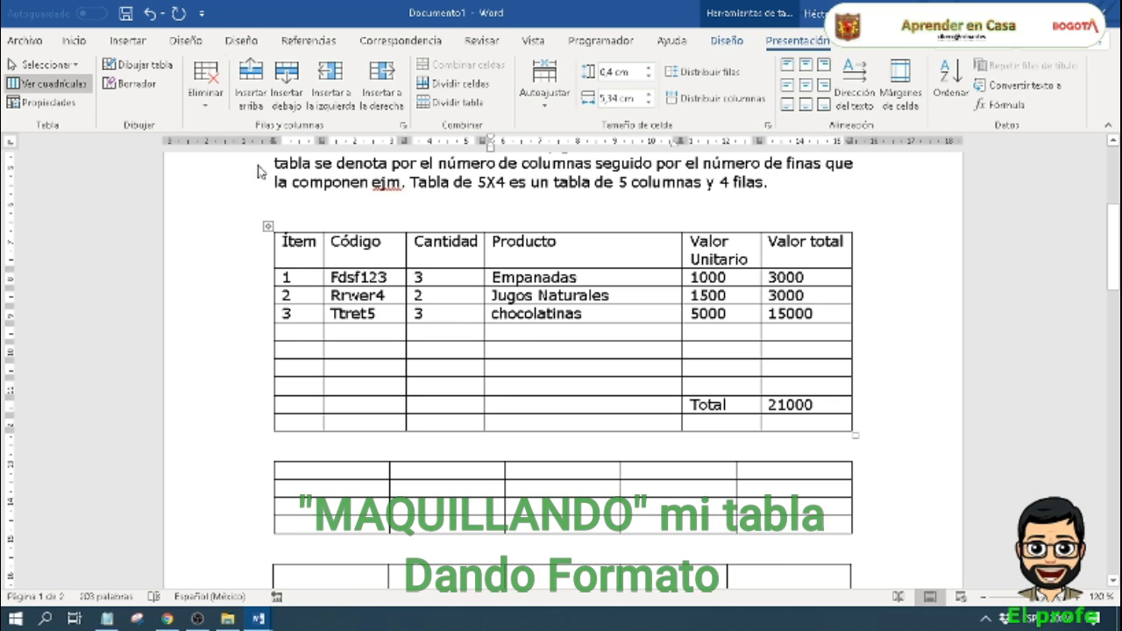
pyautogui.click(206, 88)
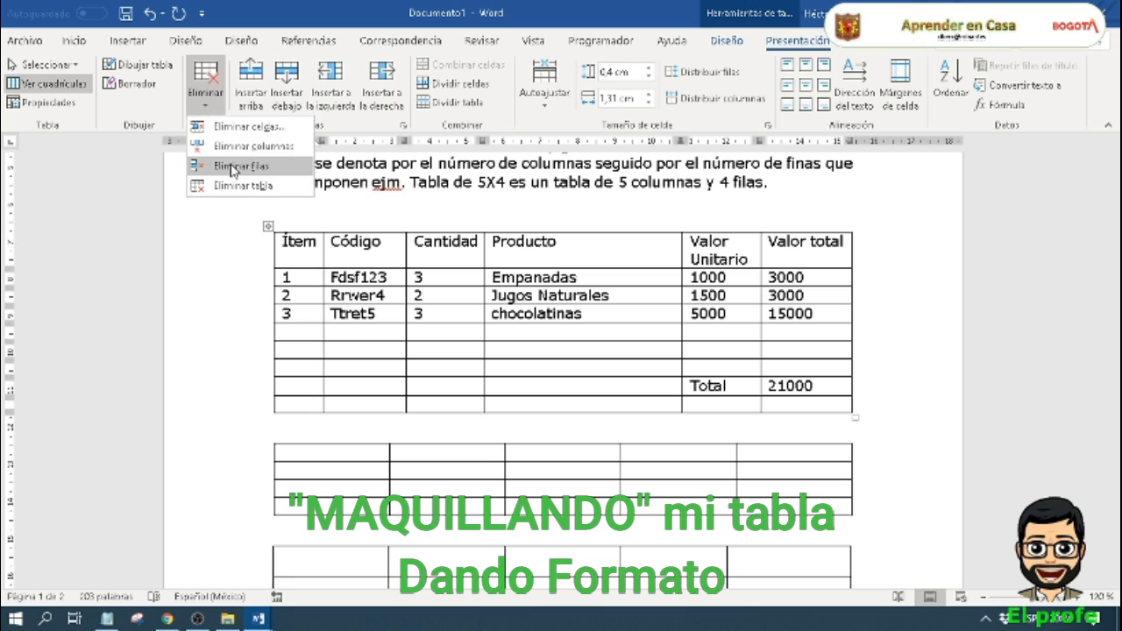
pyautogui.click(228, 168)
pyautogui.click(205, 88)
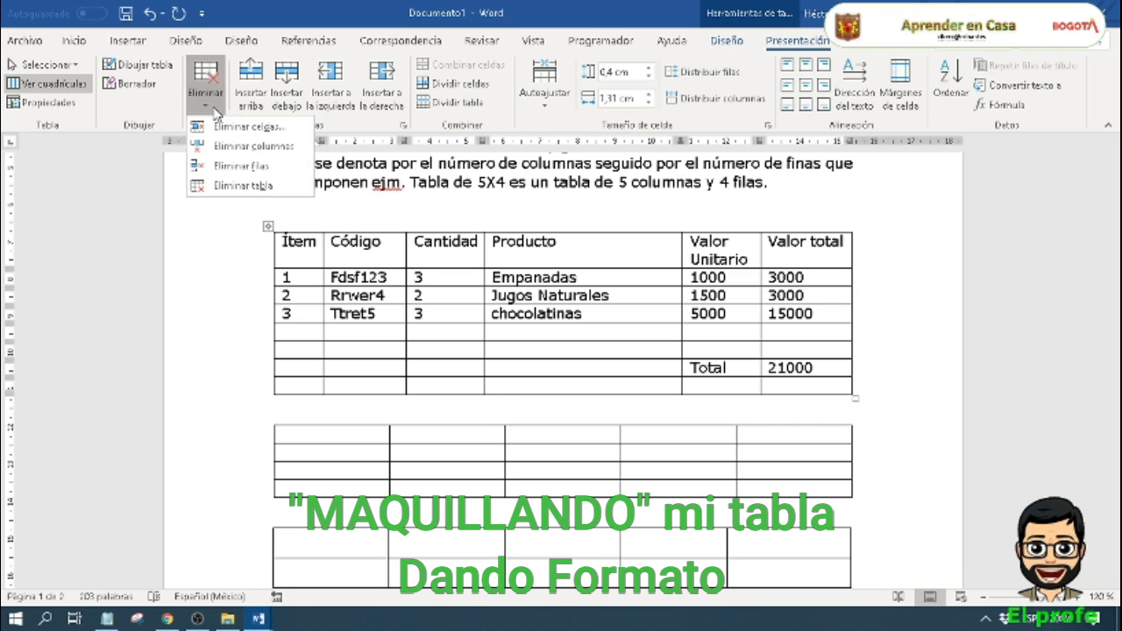
pyautogui.click(228, 168)
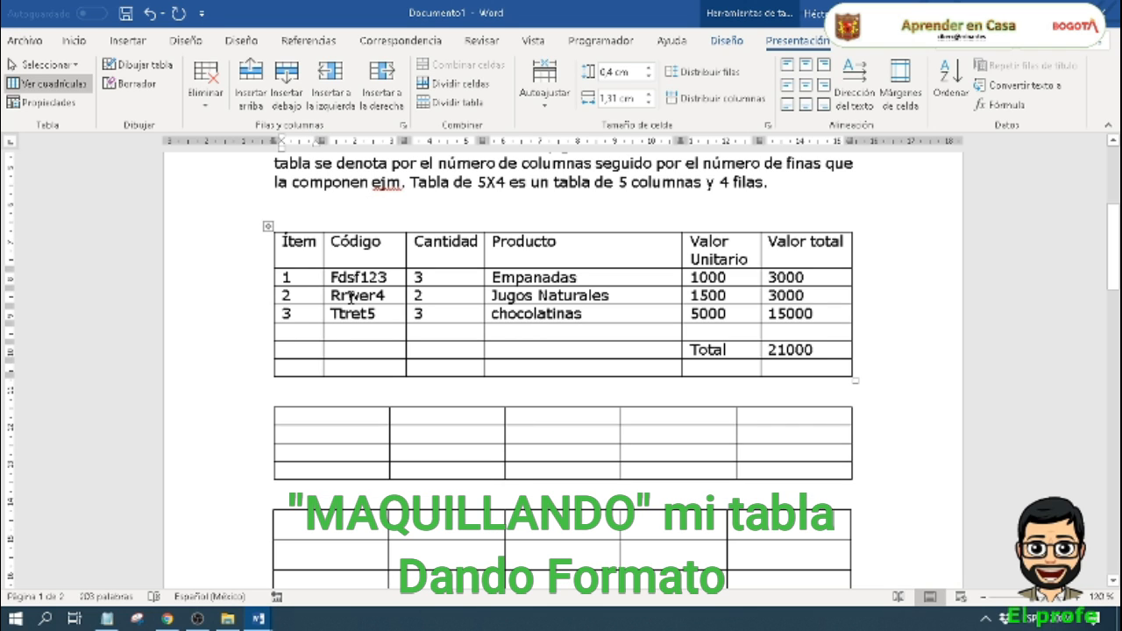
pyautogui.click(206, 86)
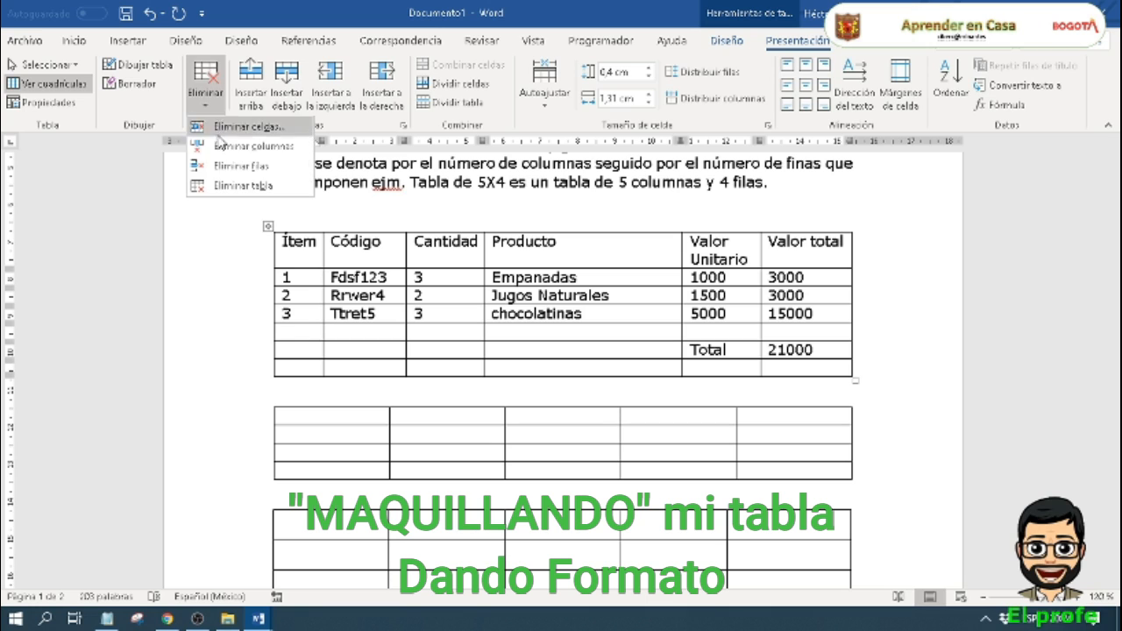
pyautogui.click(233, 170)
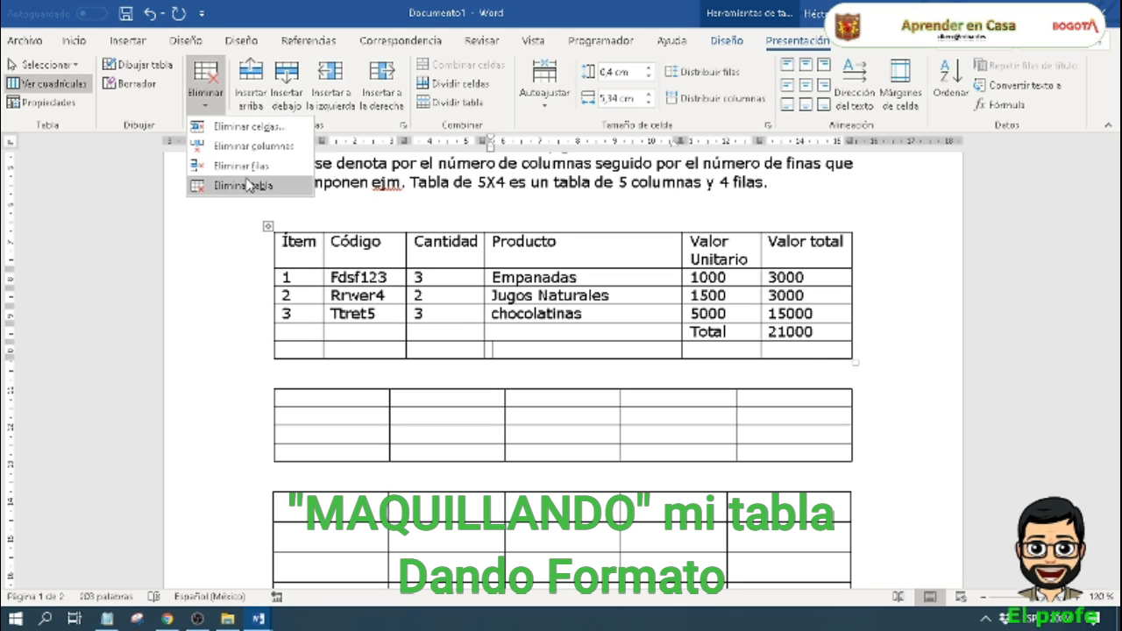
pyautogui.click(251, 164)
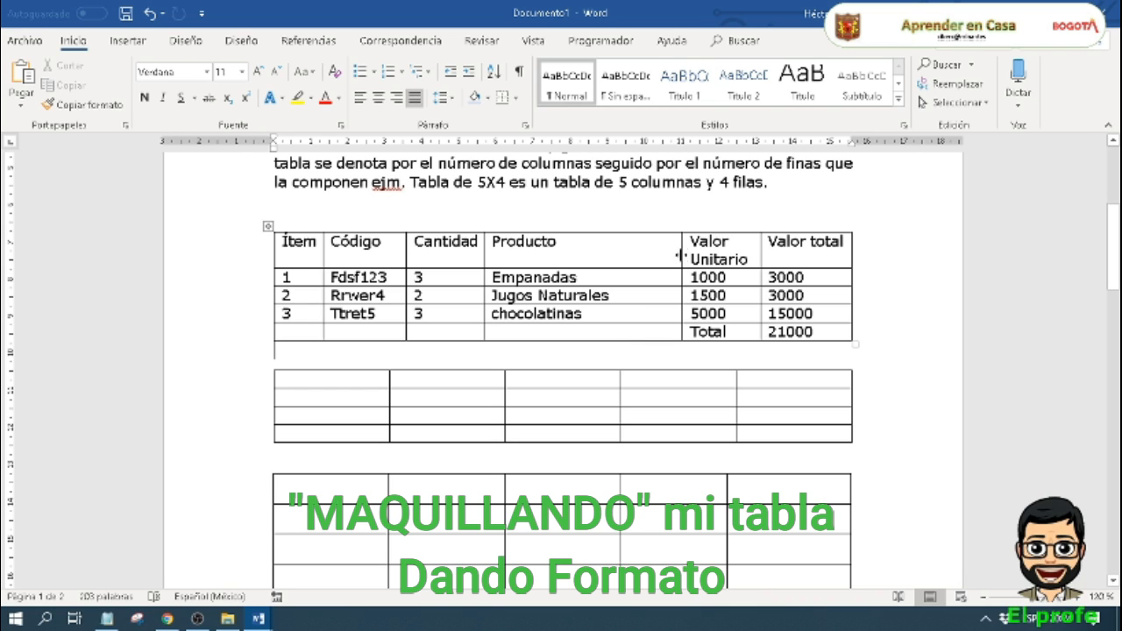
# Step: Widen the Valor Unitario column to fit its heading on one line and erase the dividers between the Total row's four empty cells
pyautogui.moveTo(678, 258); pyautogui.dragTo(639, 275)
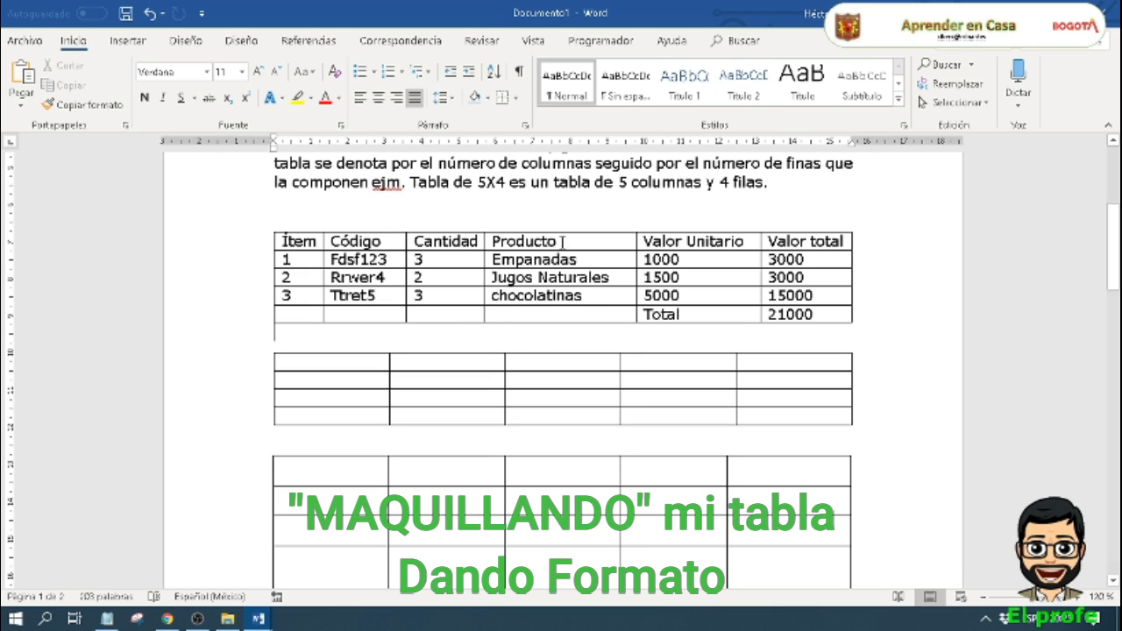
pyautogui.click(551, 297)
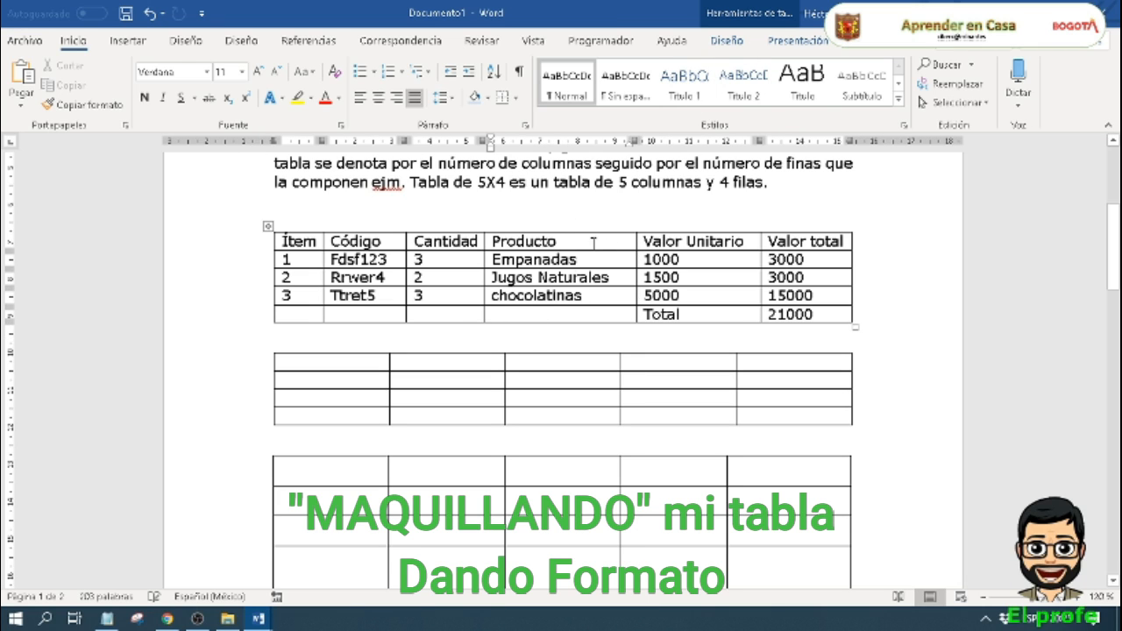
pyautogui.click(730, 41)
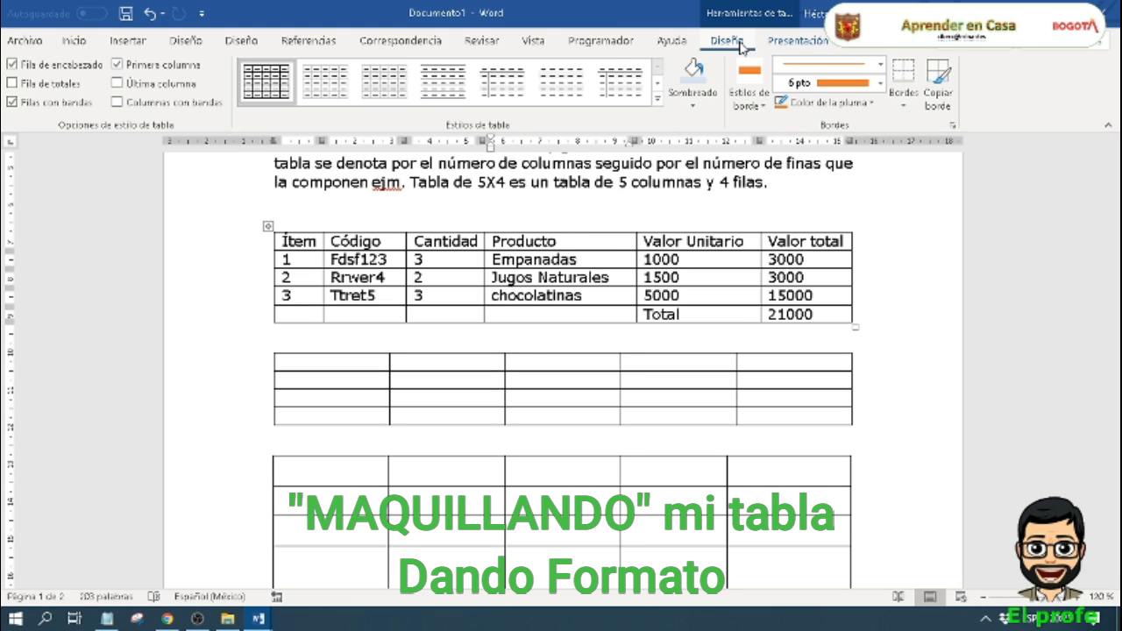
pyautogui.click(797, 41)
pyautogui.click(138, 84)
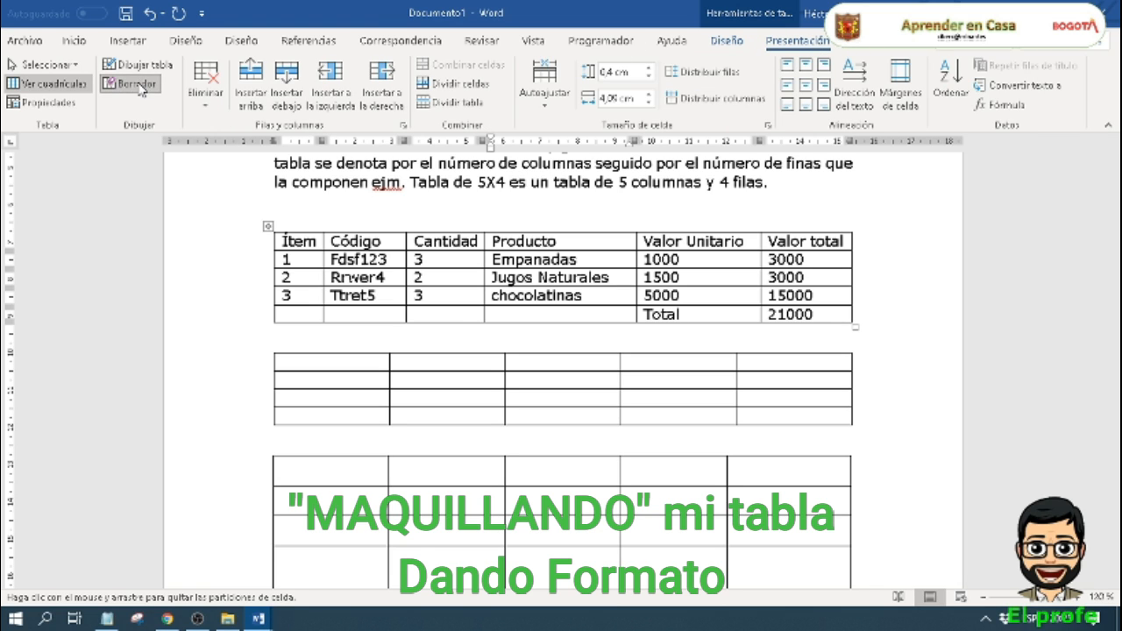
pyautogui.click(326, 314)
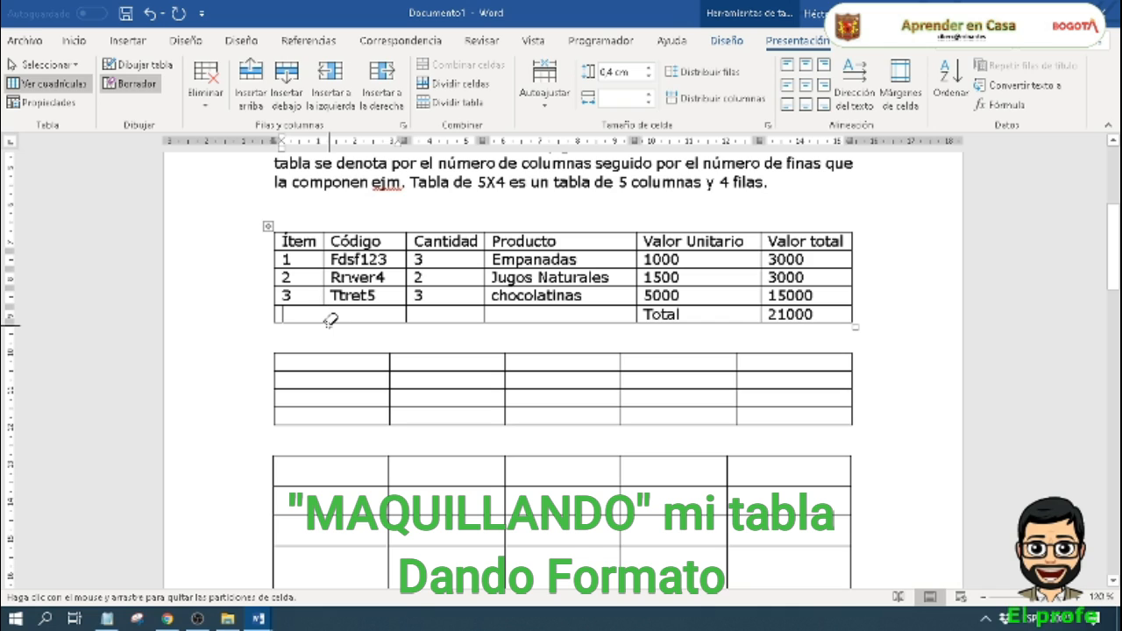
pyautogui.press('Escape')
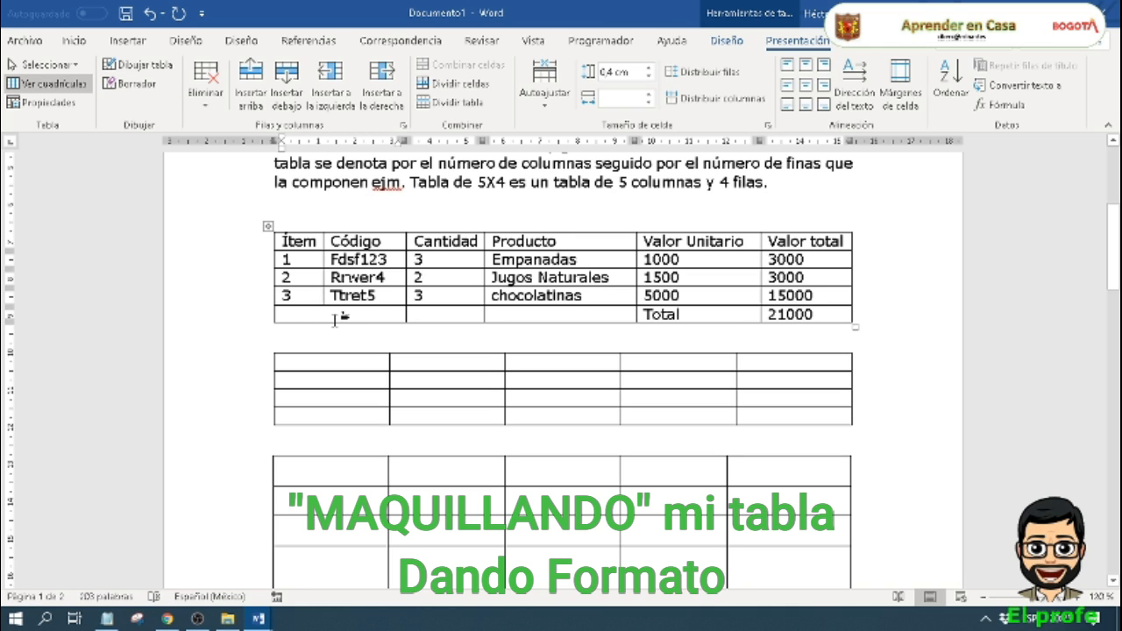
pyautogui.click(132, 83)
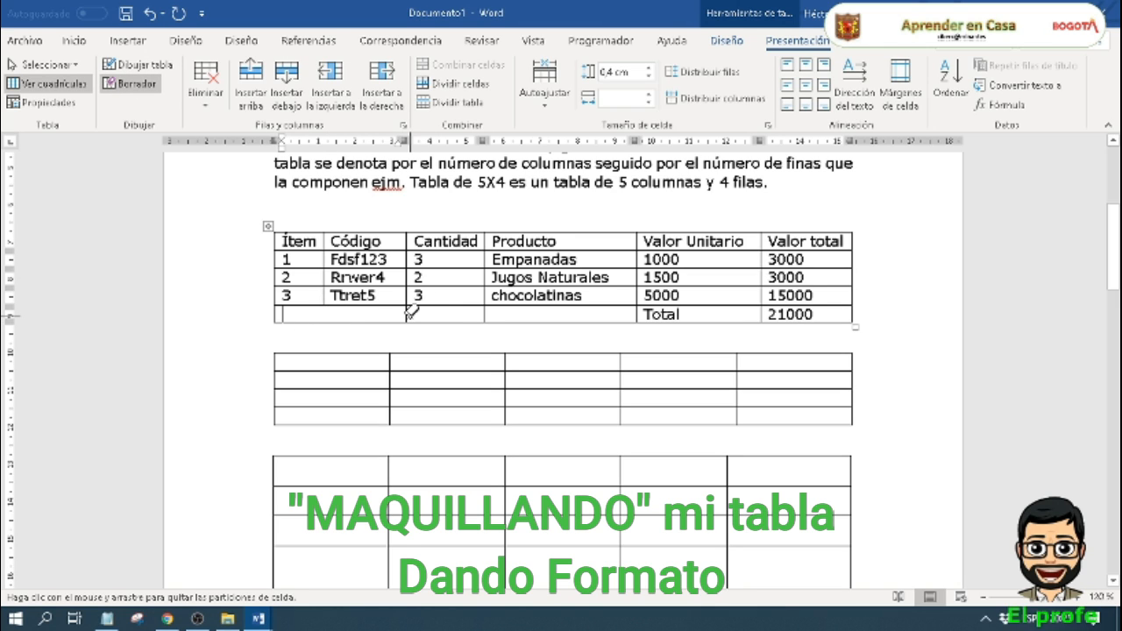
pyautogui.click(485, 316)
# Step: Erase the outer left and bottom borders of the merged empty cell beside Total
pyautogui.scroll(6, 578, 357)
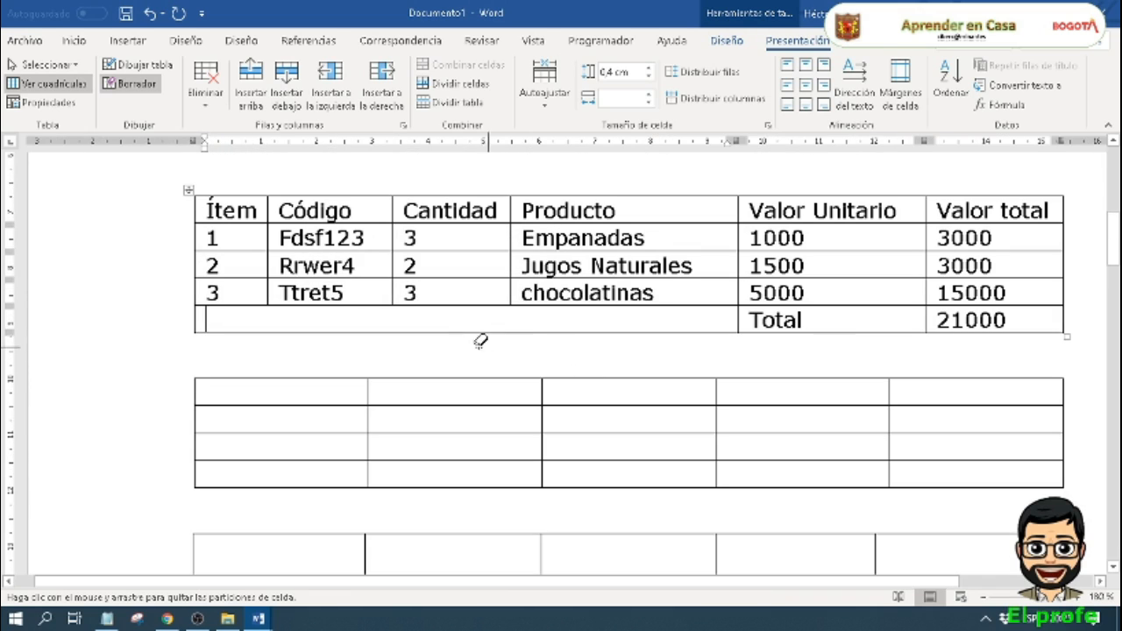
pyautogui.moveTo(477, 330); pyautogui.dragTo(383, 321)
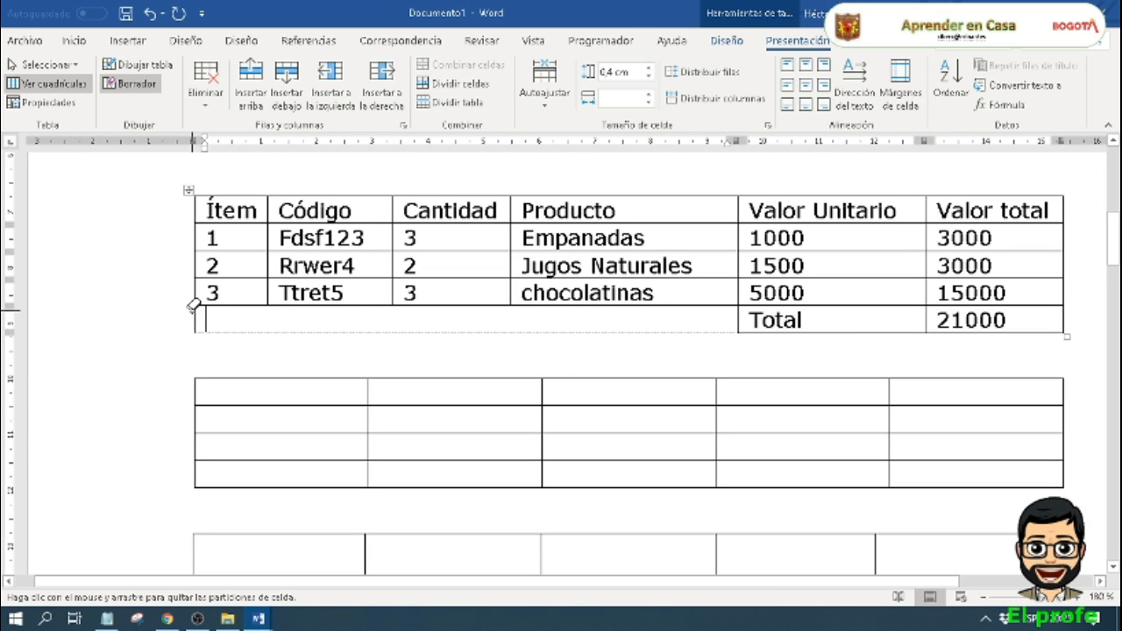
pyautogui.scroll(3, 513, 390)
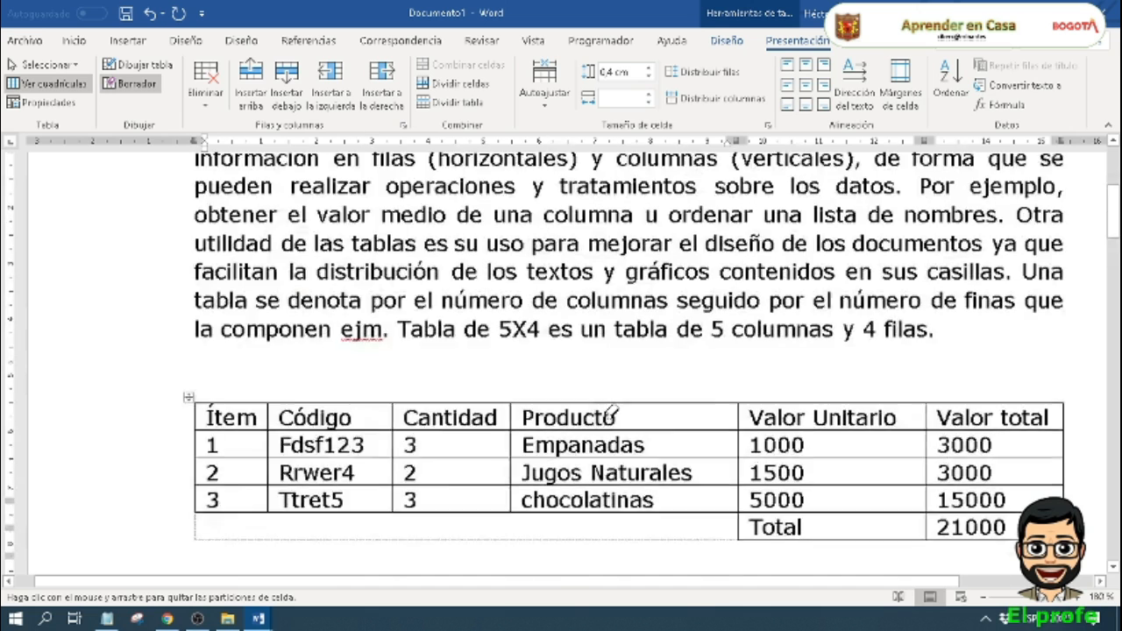
pyautogui.scroll(-2, 609, 408)
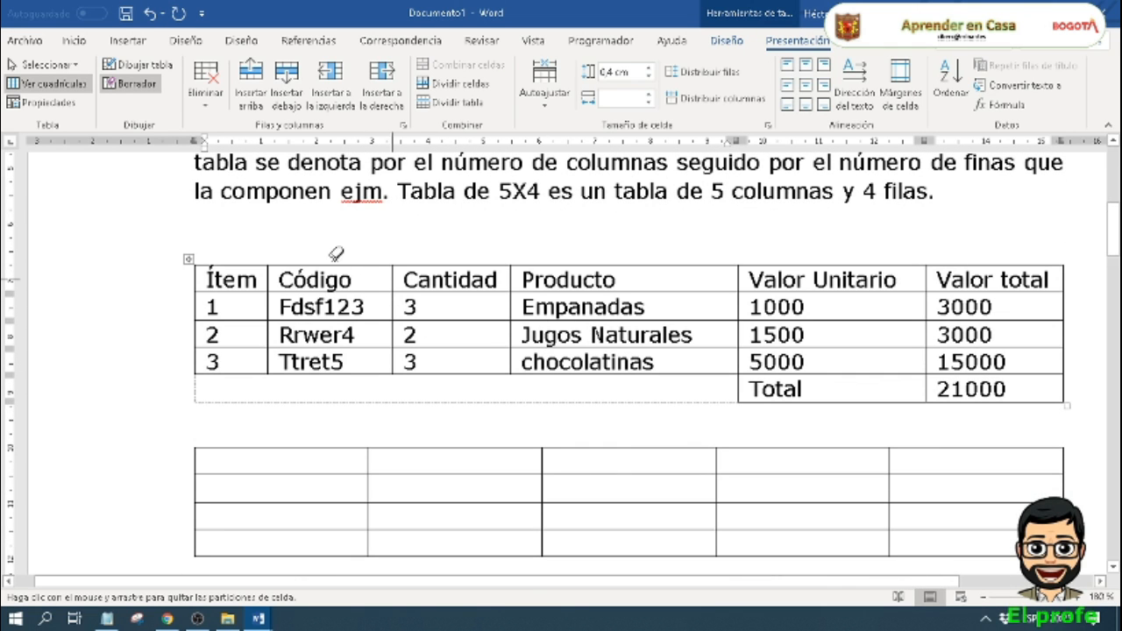
pyautogui.press('Escape')
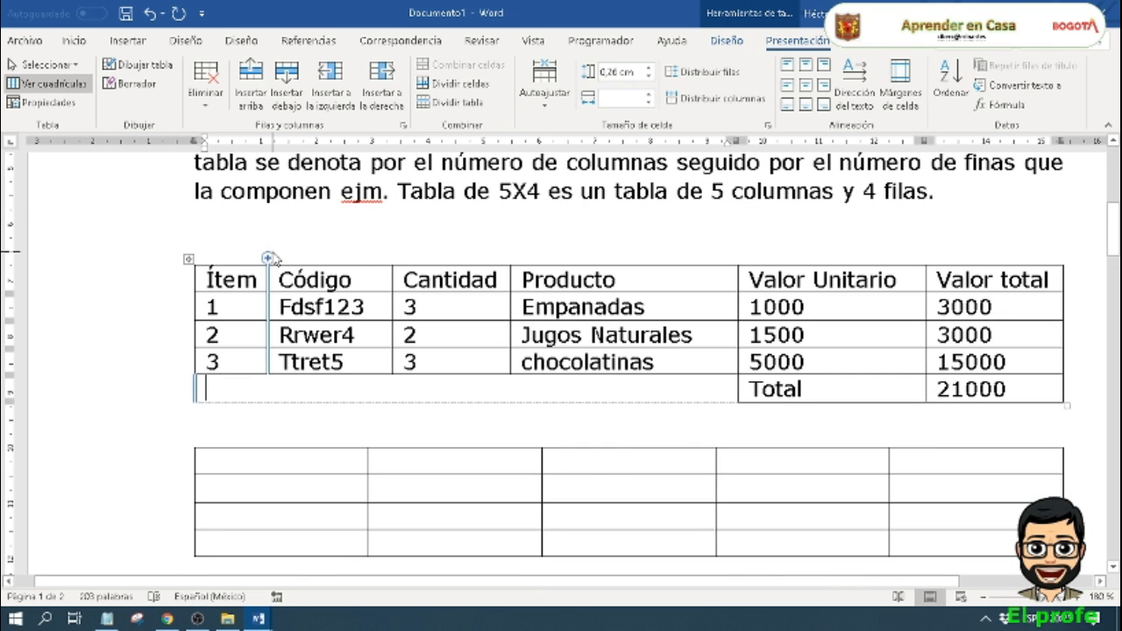
# Step: Center the header row's text horizontally and vertically in its cells and make it bold
pyautogui.moveTo(208, 279); pyautogui.dragTo(973, 279)
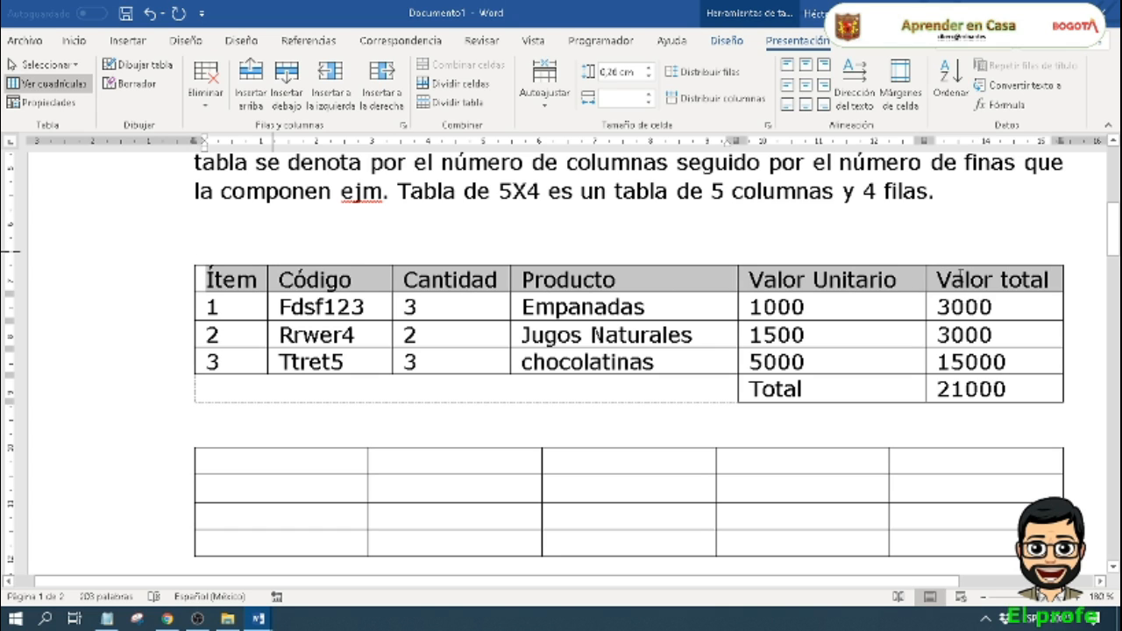
pyautogui.click(807, 85)
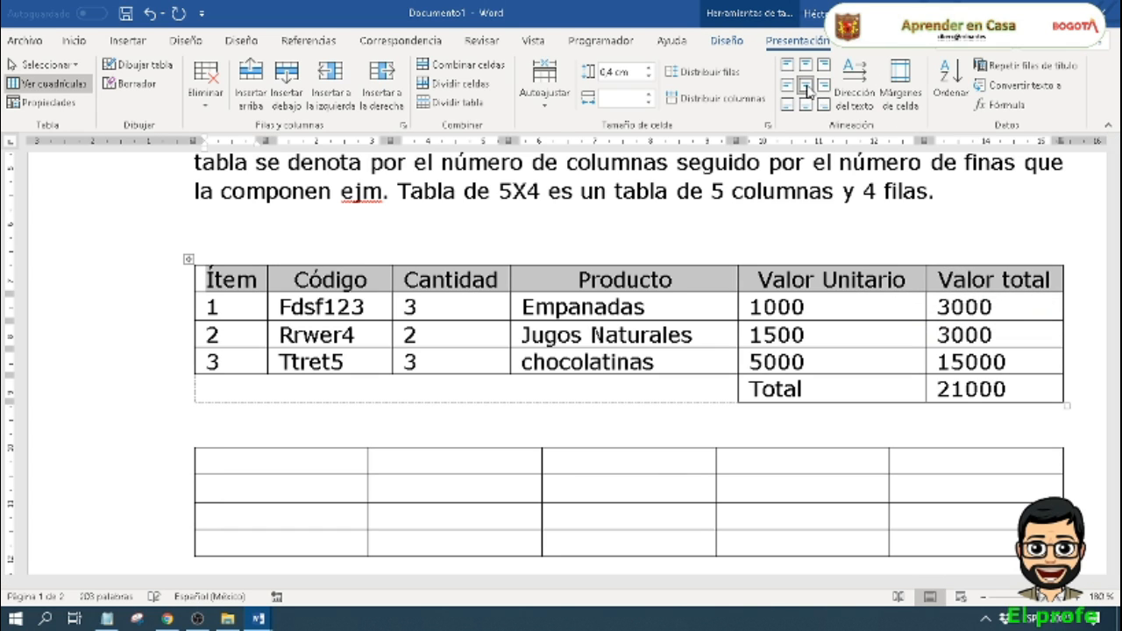
pyautogui.click(75, 40)
pyautogui.click(145, 100)
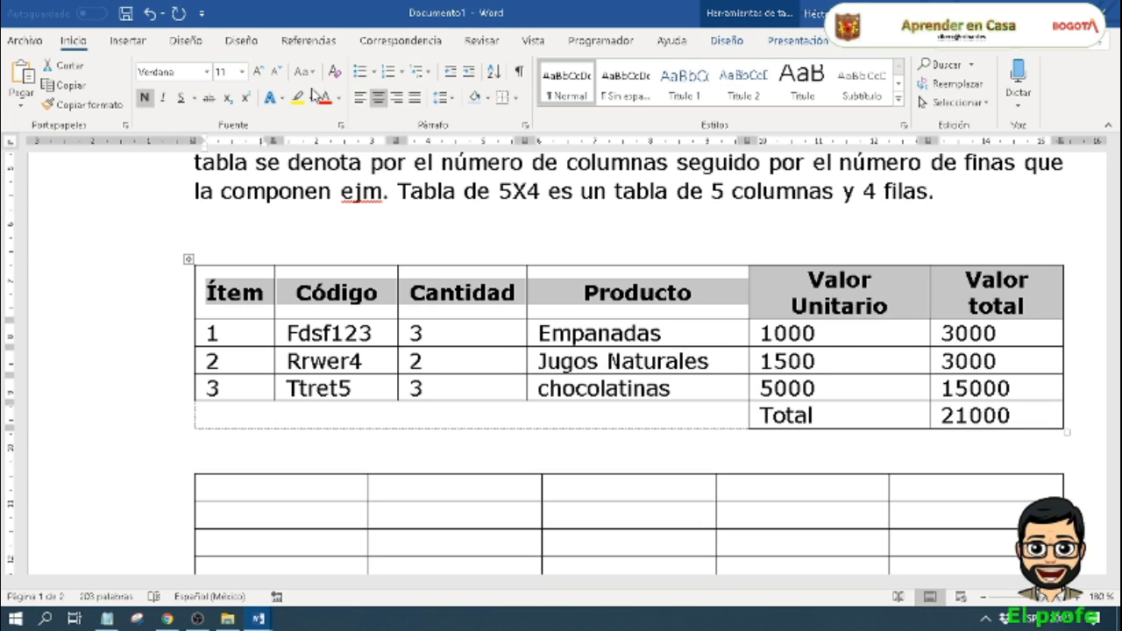
# Step: Shade the header row of the invoice table with a light gold theme color
pyautogui.click(812, 44)
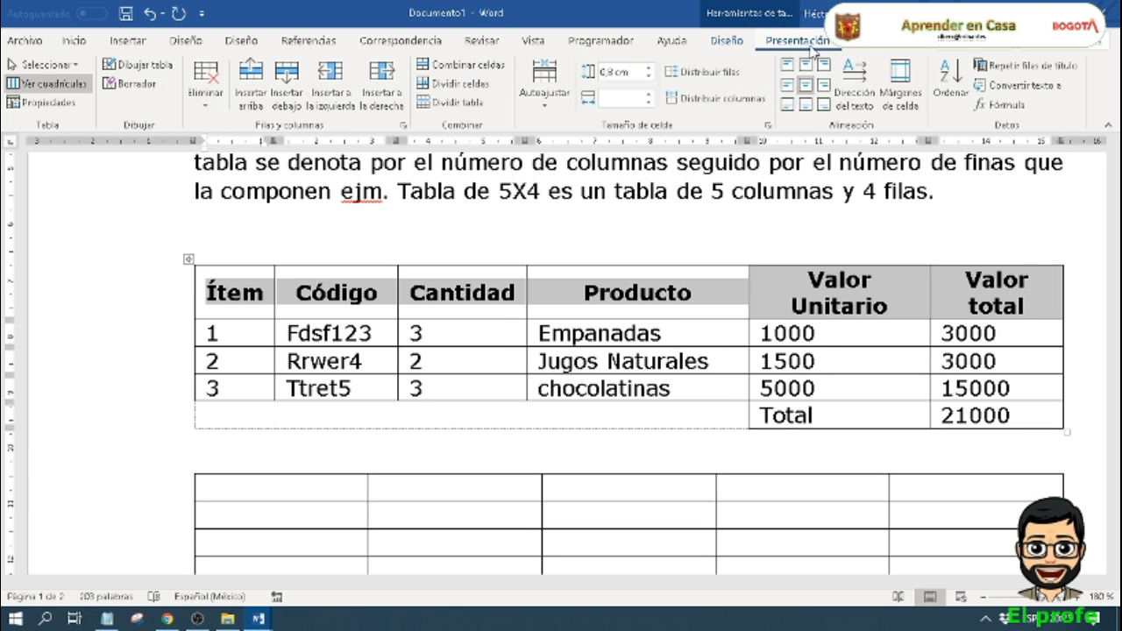
pyautogui.click(727, 41)
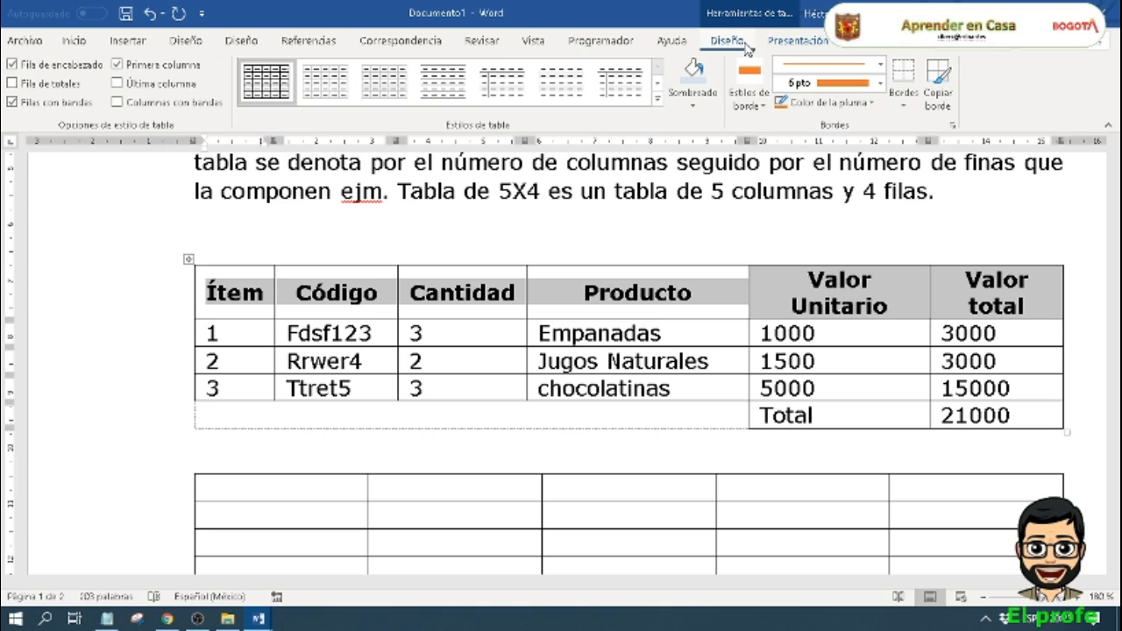
pyautogui.click(693, 98)
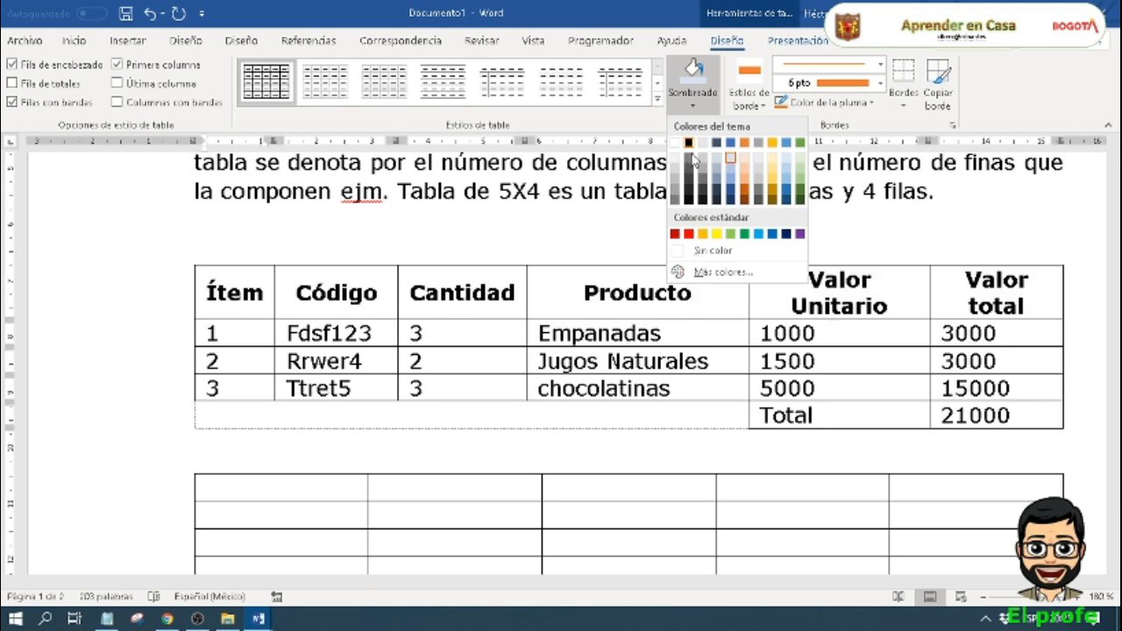
pyautogui.click(771, 184)
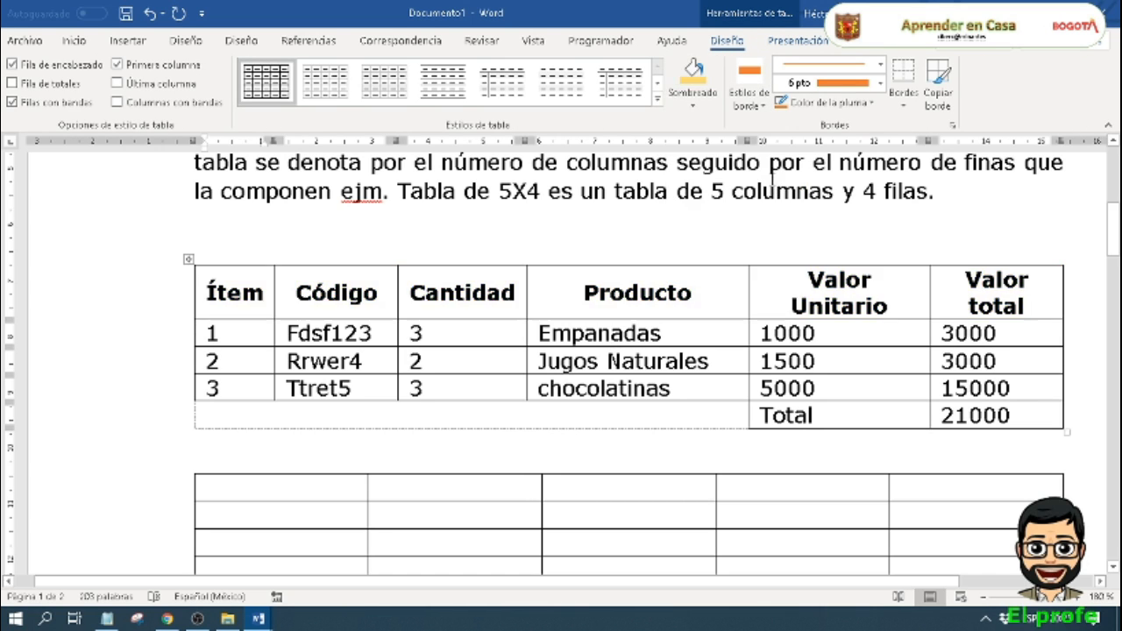
pyautogui.click(590, 360)
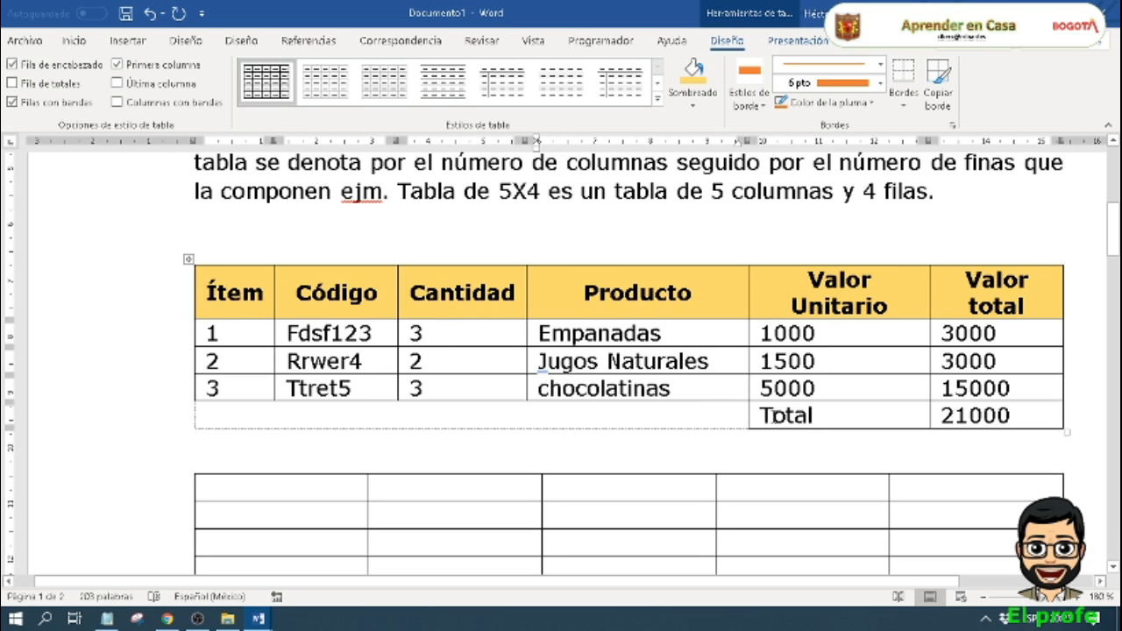
# Step: Shade the Total label cell with the same light gold as the header row
pyautogui.doubleClick(814, 415)
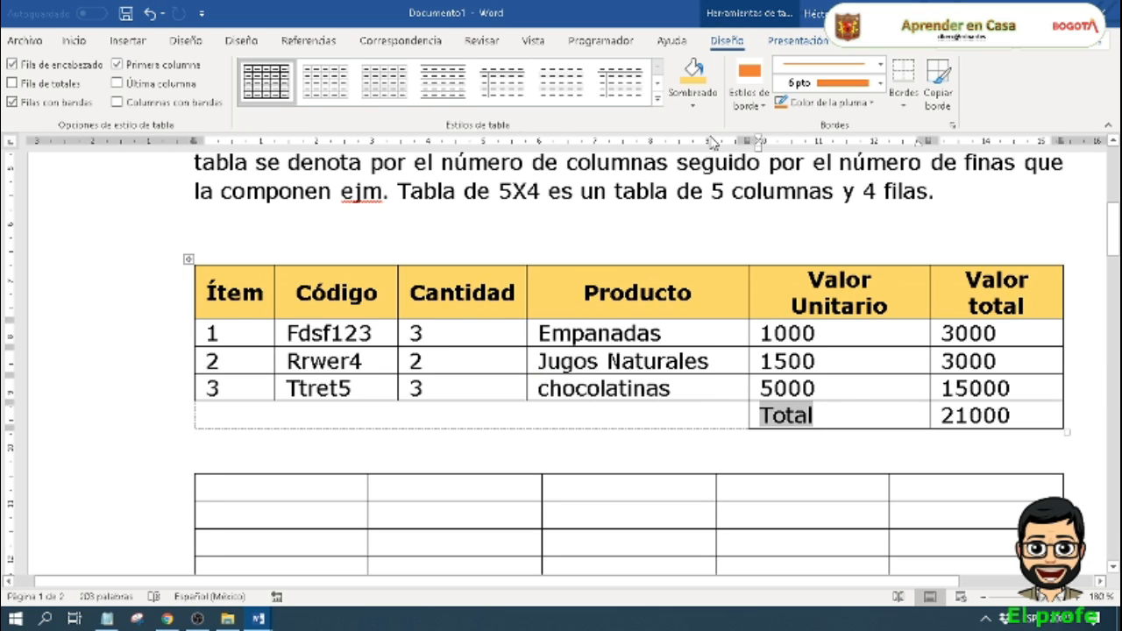
pyautogui.click(697, 77)
pyautogui.click(840, 342)
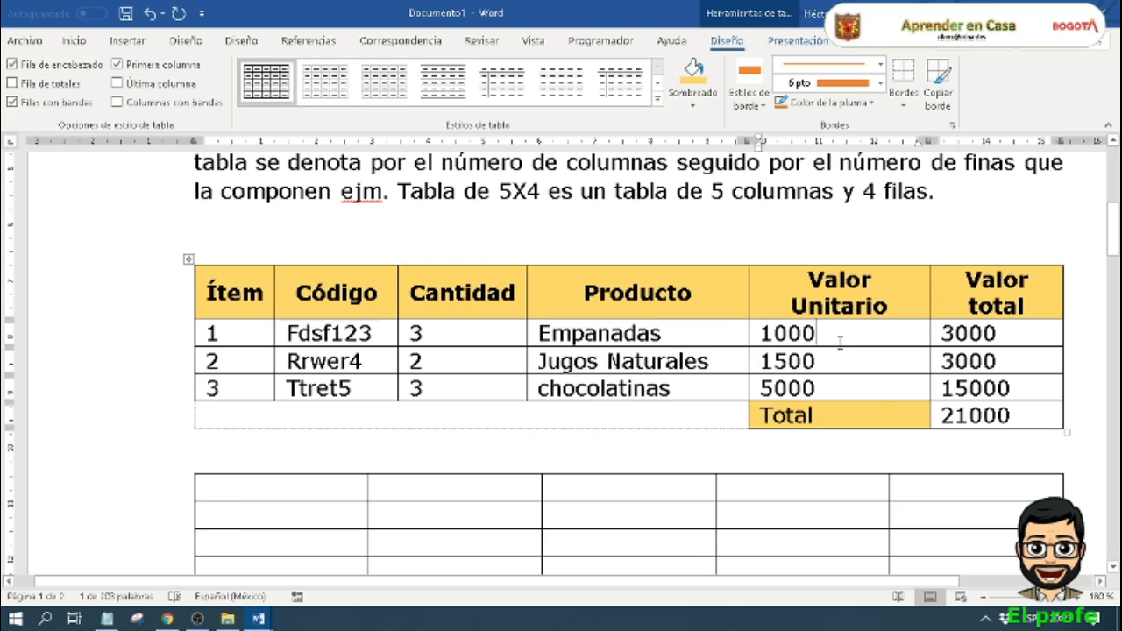
# Step: Align the amounts in the Valor total and Valor Unitario columns to the right and centre them vertically, including the grand total
pyautogui.scroll(-6, 882, 388)
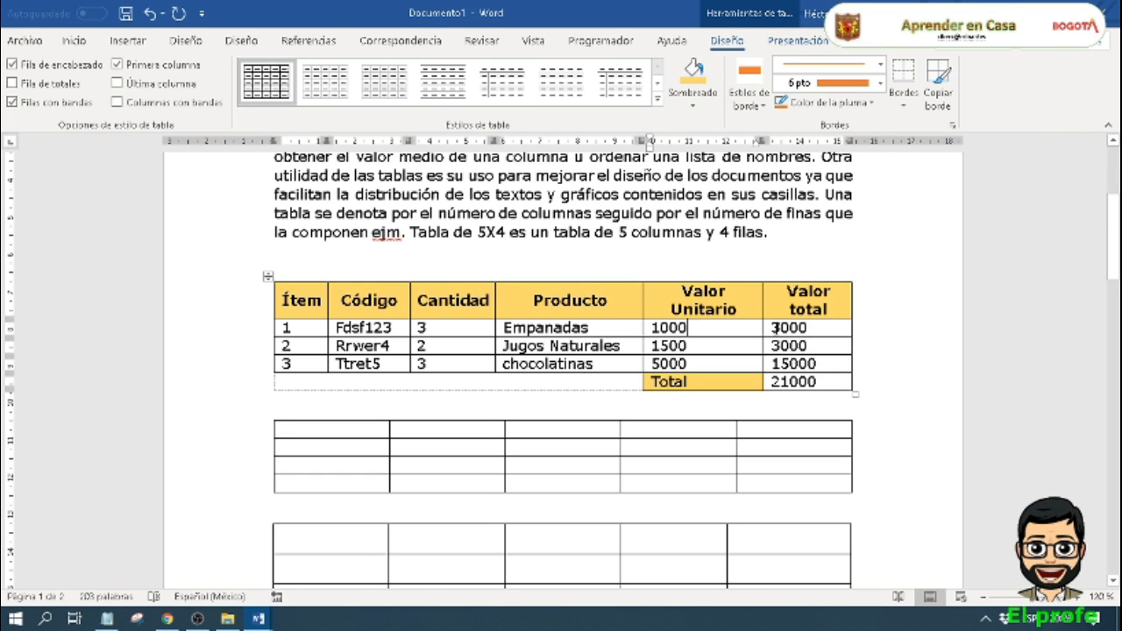
pyautogui.moveTo(775, 327); pyautogui.dragTo(791, 373)
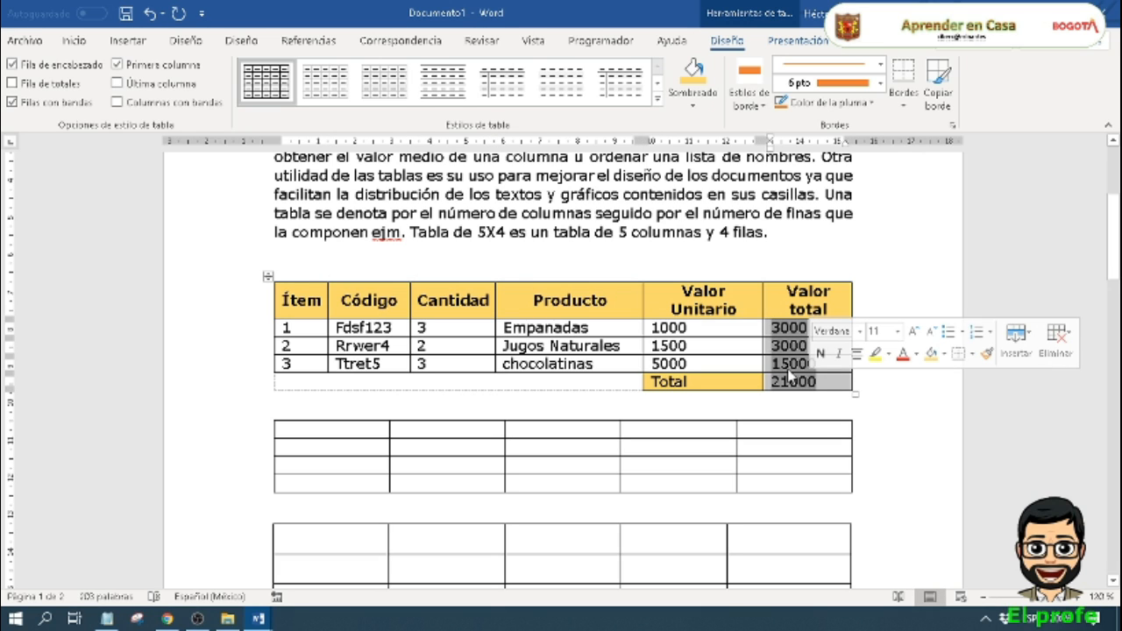
pyautogui.click(797, 41)
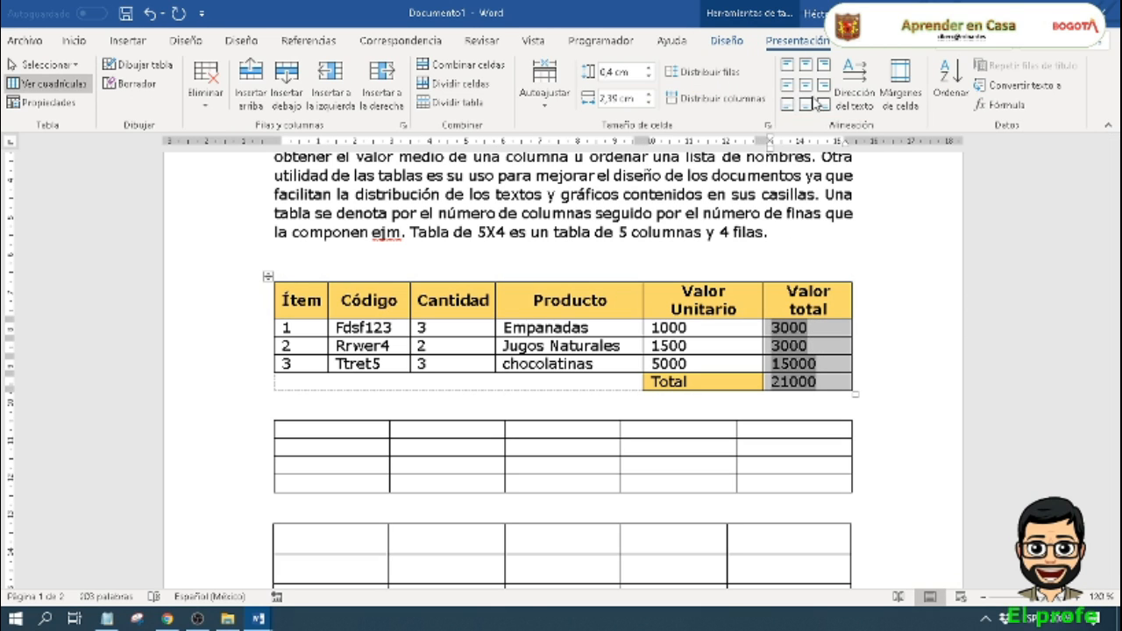
pyautogui.click(823, 84)
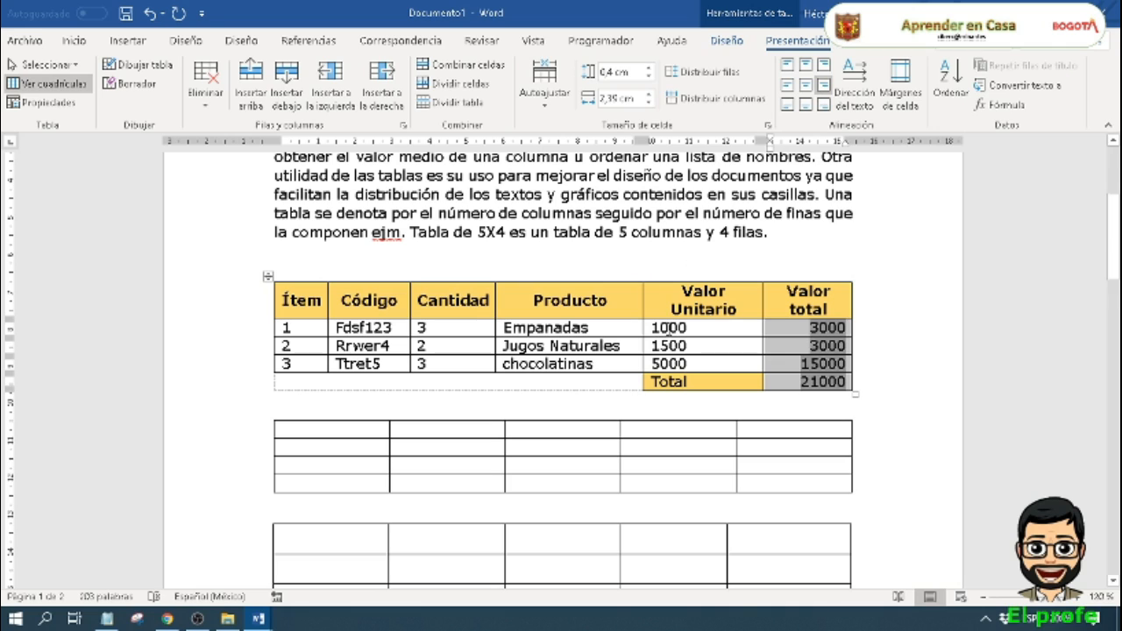
pyautogui.moveTo(668, 327); pyautogui.dragTo(671, 363)
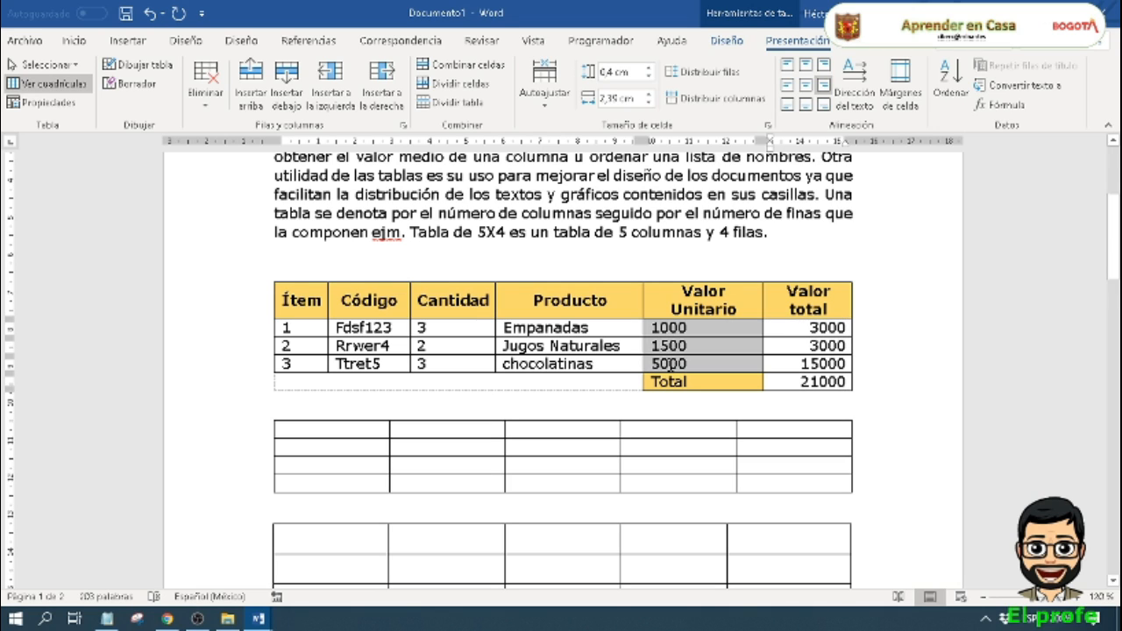
pyautogui.click(824, 85)
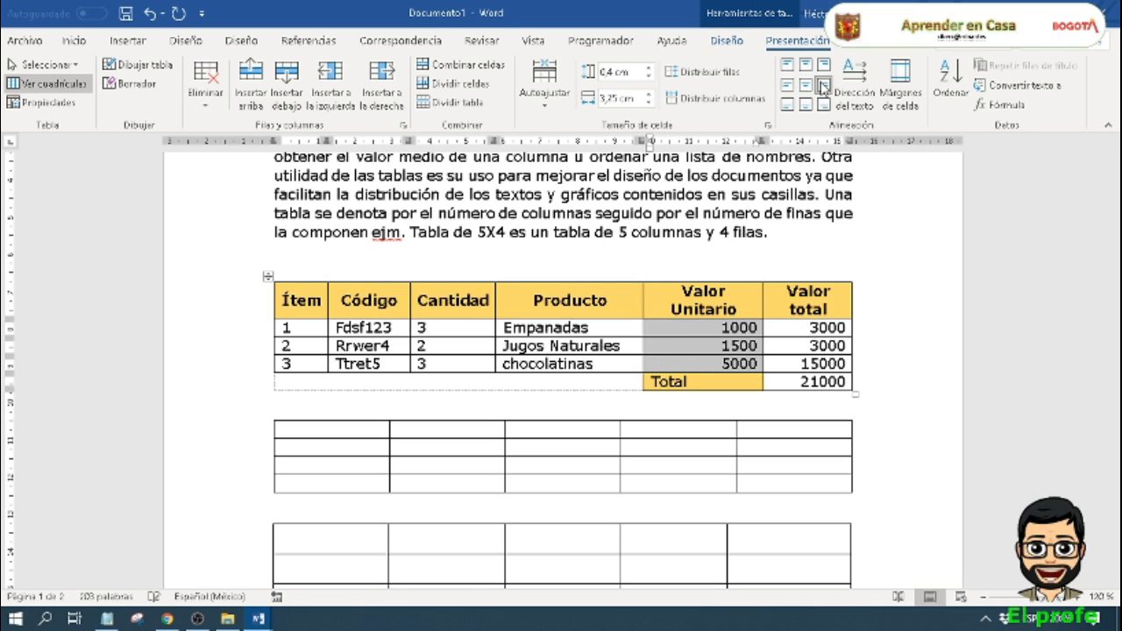
# Step: Shorten the Cantidad heading to Cant and narrow its column
pyautogui.click(492, 301)
pyautogui.press('BackSpace')
pyautogui.press('BackSpace')
pyautogui.press('BackSpace')
pyautogui.press('BackSpace')
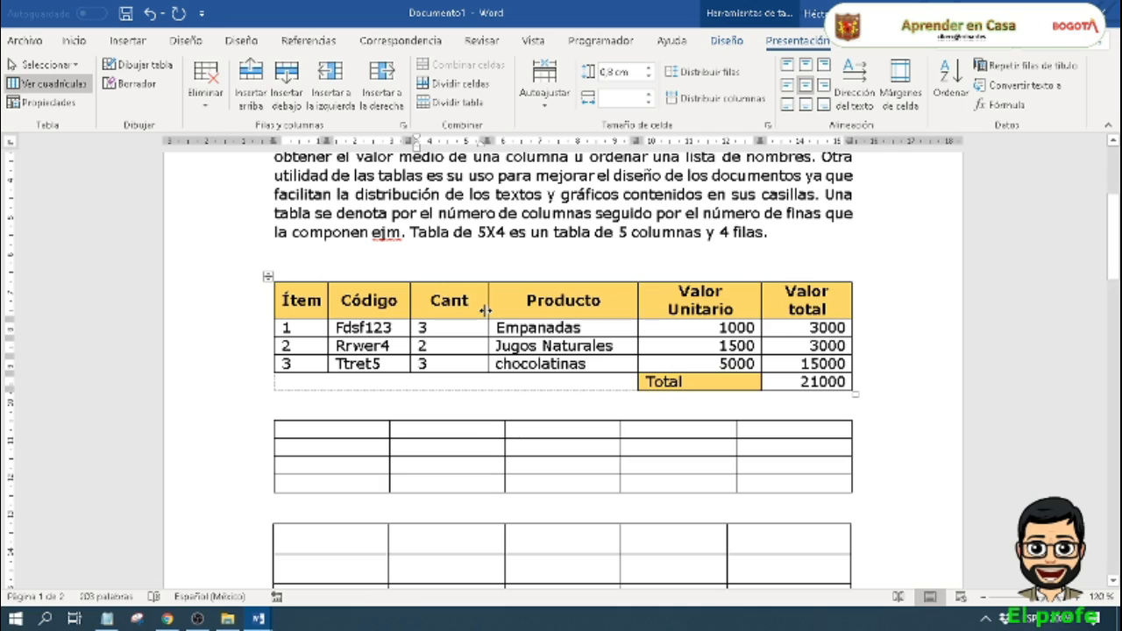
pyautogui.moveTo(486, 311); pyautogui.dragTo(472, 311)
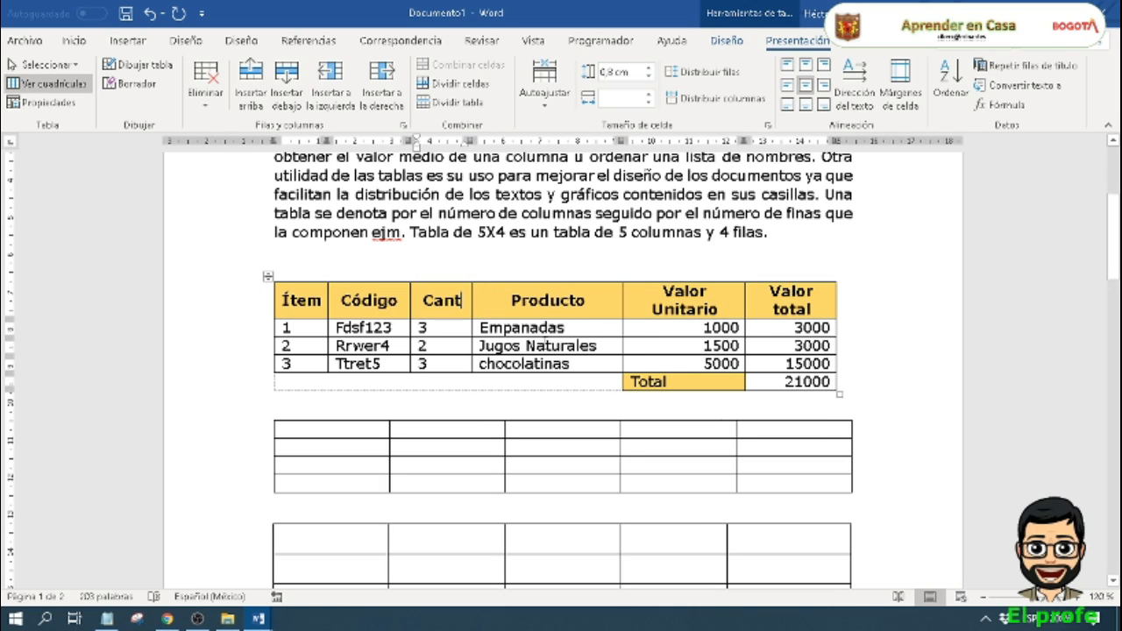
# Step: Tighten the Código, Cant and Producto columns and adjust the Valor Unitario and Valor total widths so every heading fits on one line
pyautogui.doubleClick(622, 327)
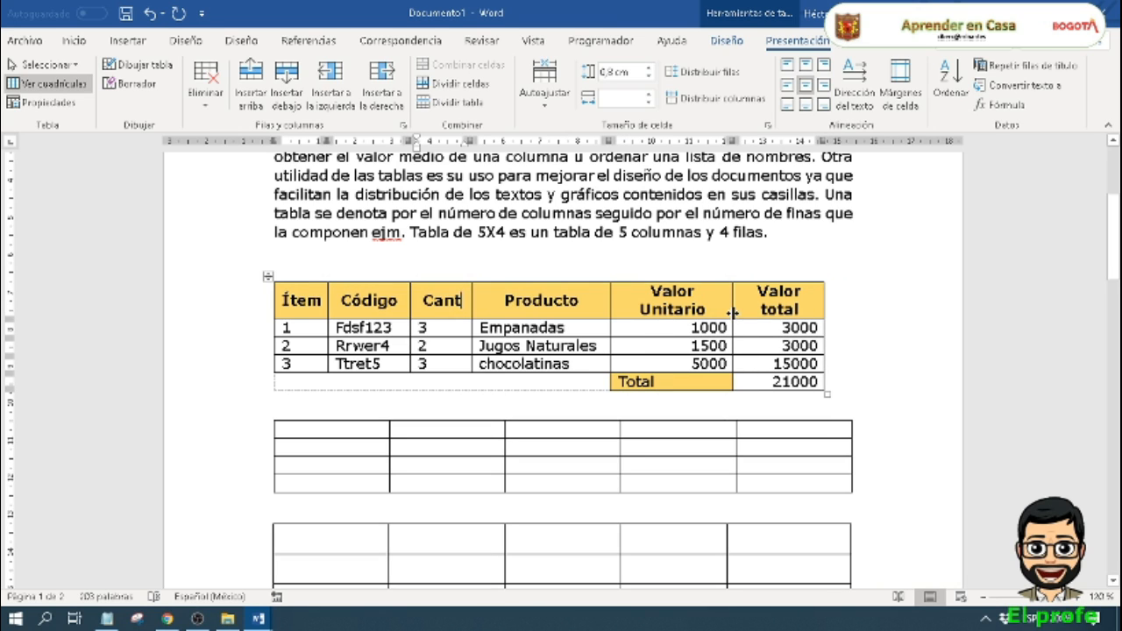
pyautogui.moveTo(732, 313)
pyautogui.mouseDown()
pyautogui.moveTo(755, 311)
pyautogui.moveTo(739, 311)
pyautogui.mouseUp()
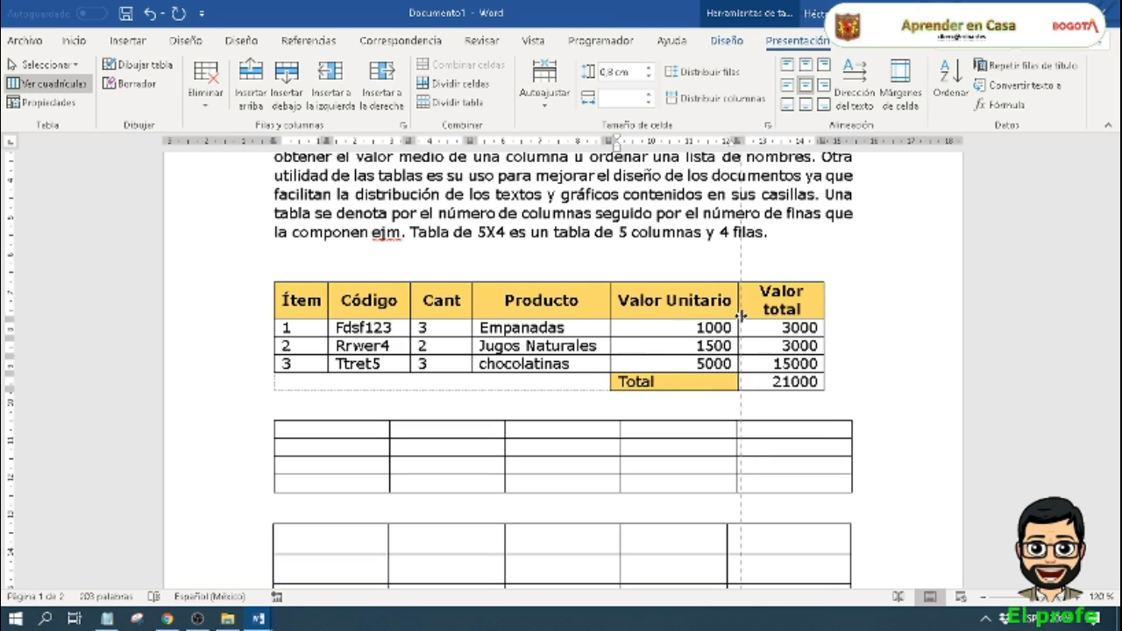
pyautogui.doubleClick(405, 332)
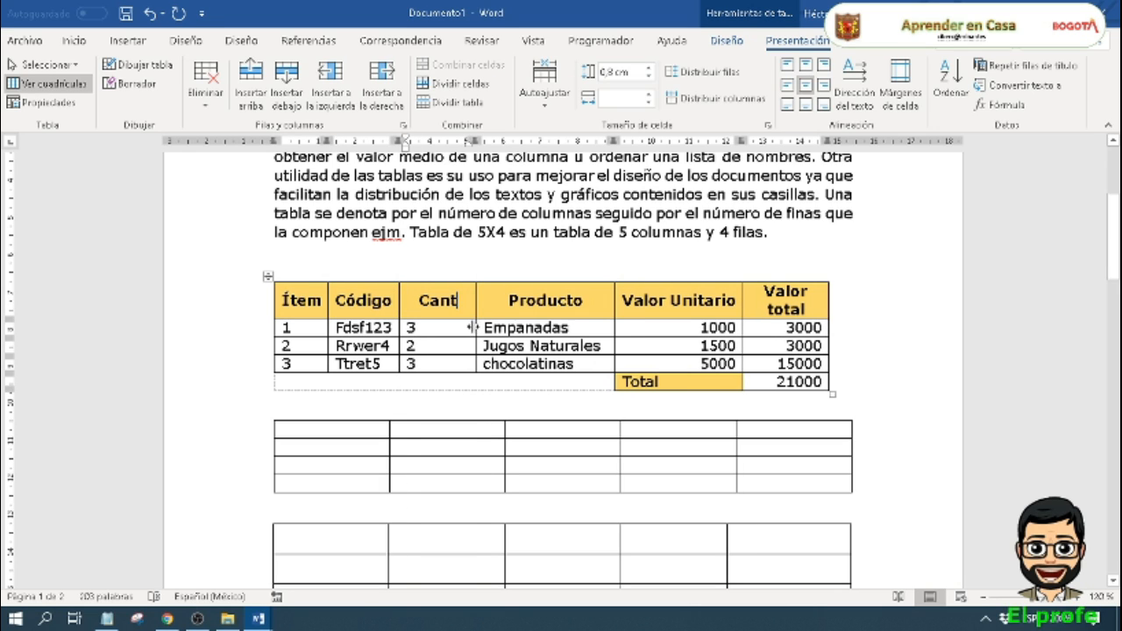
pyautogui.moveTo(474, 327); pyautogui.dragTo(459, 334)
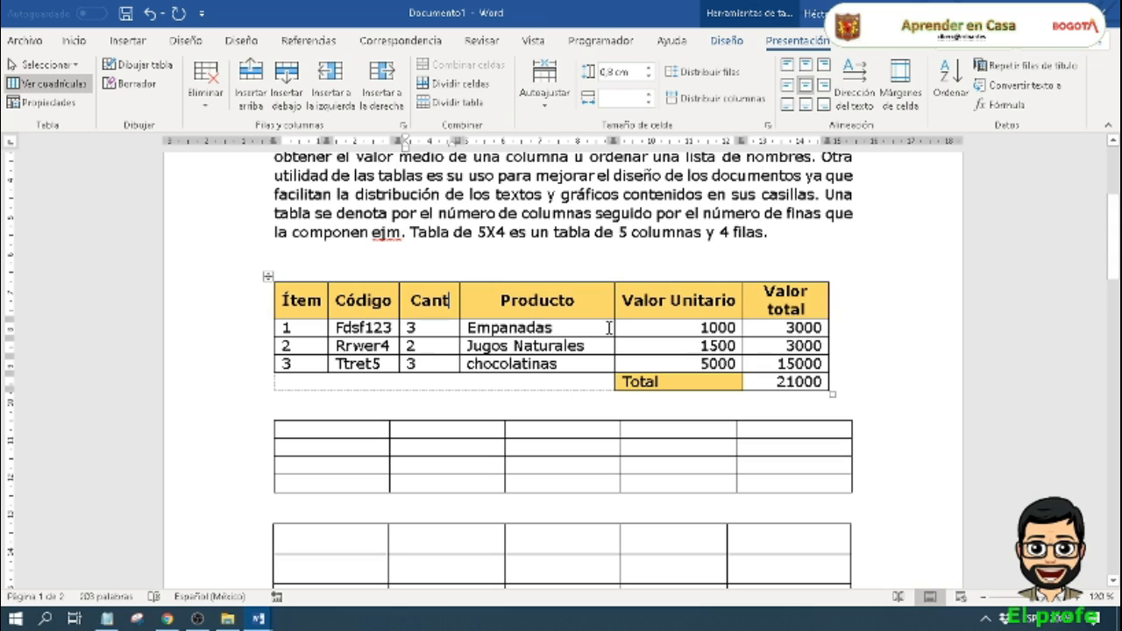
pyautogui.moveTo(615, 327); pyautogui.dragTo(590, 341)
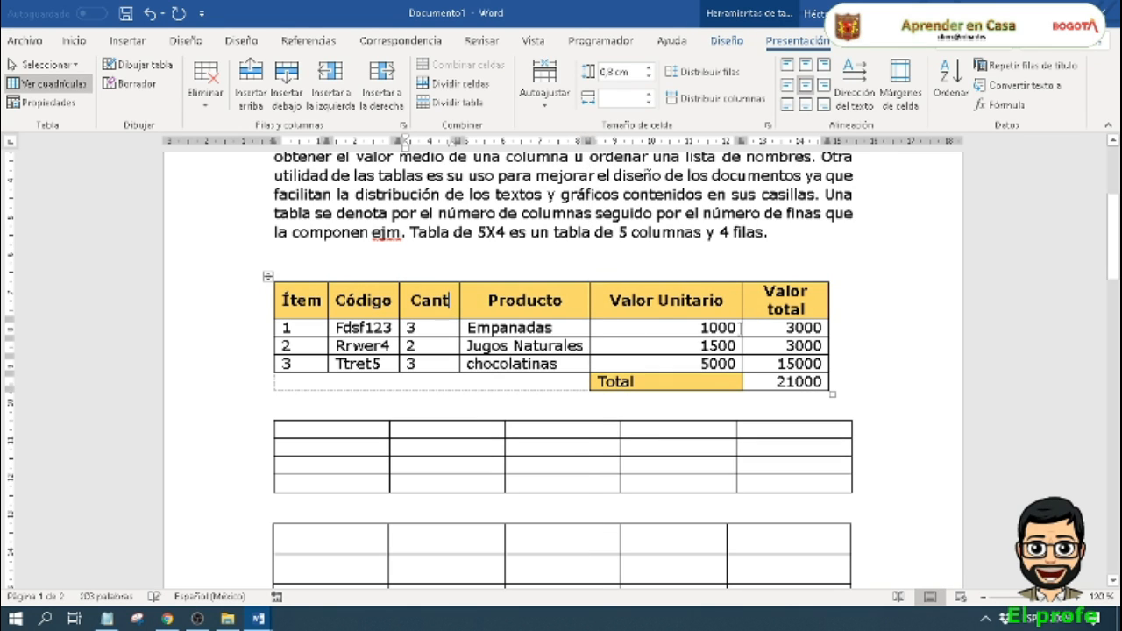
pyautogui.moveTo(742, 327); pyautogui.dragTo(728, 328)
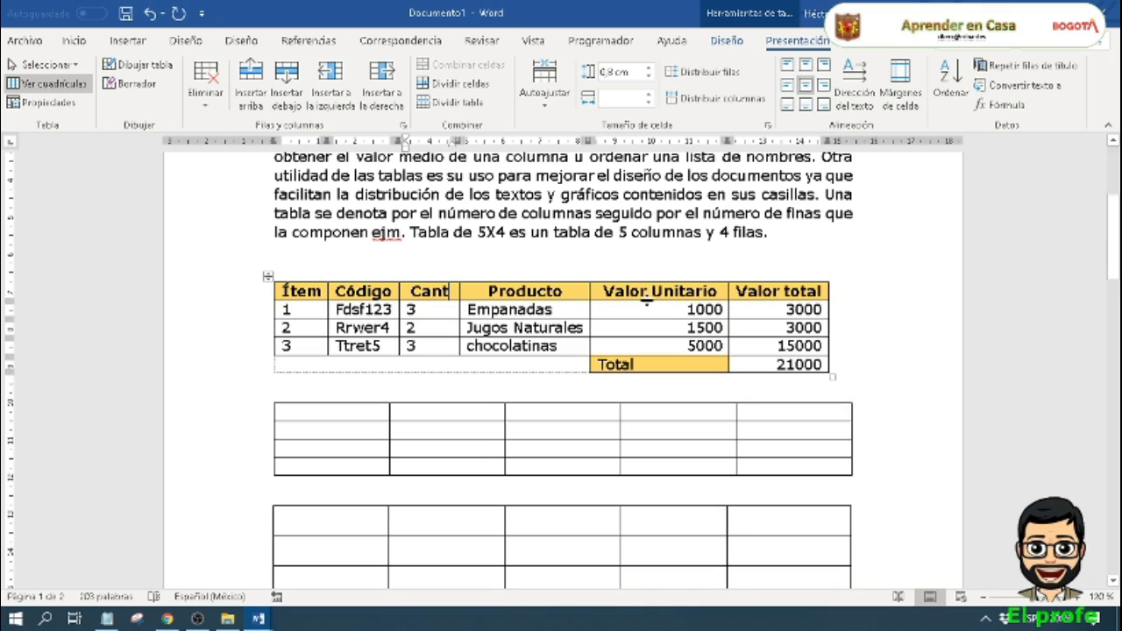
pyautogui.click(637, 412)
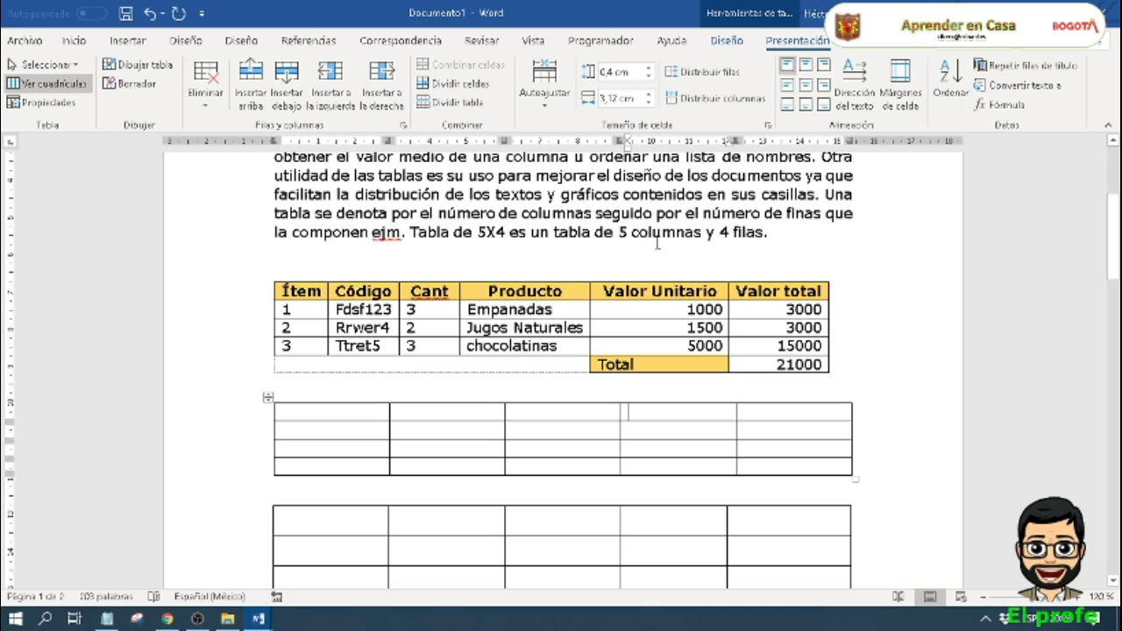
pyautogui.doubleClick(802, 328)
pyautogui.doubleClick(796, 346)
pyautogui.doubleClick(785, 363)
pyautogui.doubleClick(777, 347)
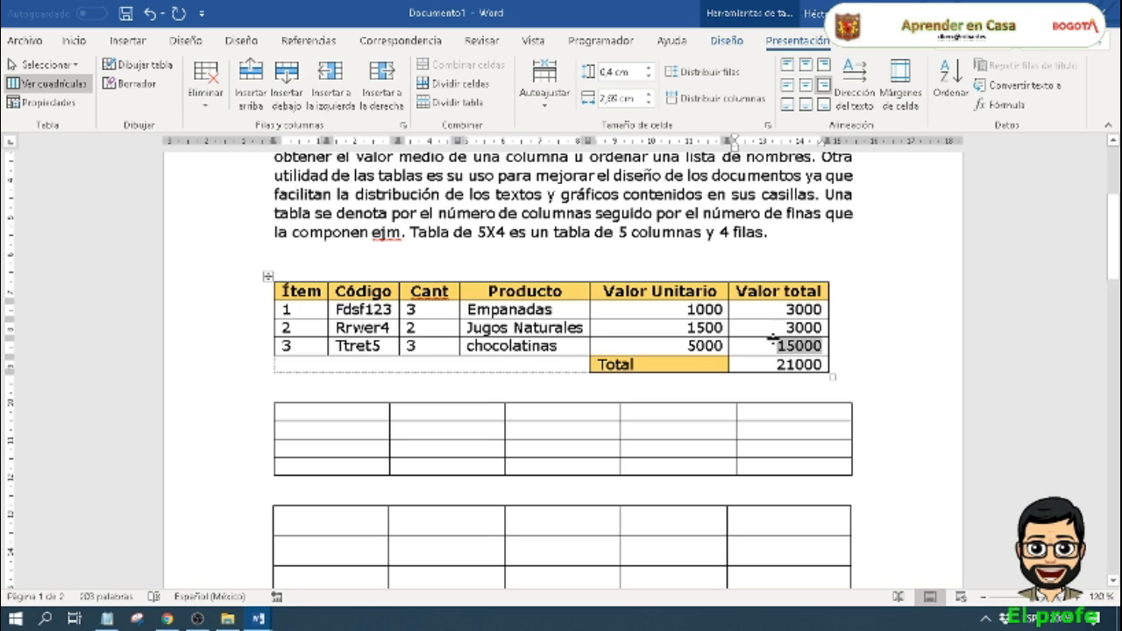
pyautogui.doubleClick(775, 328)
pyautogui.doubleClick(775, 309)
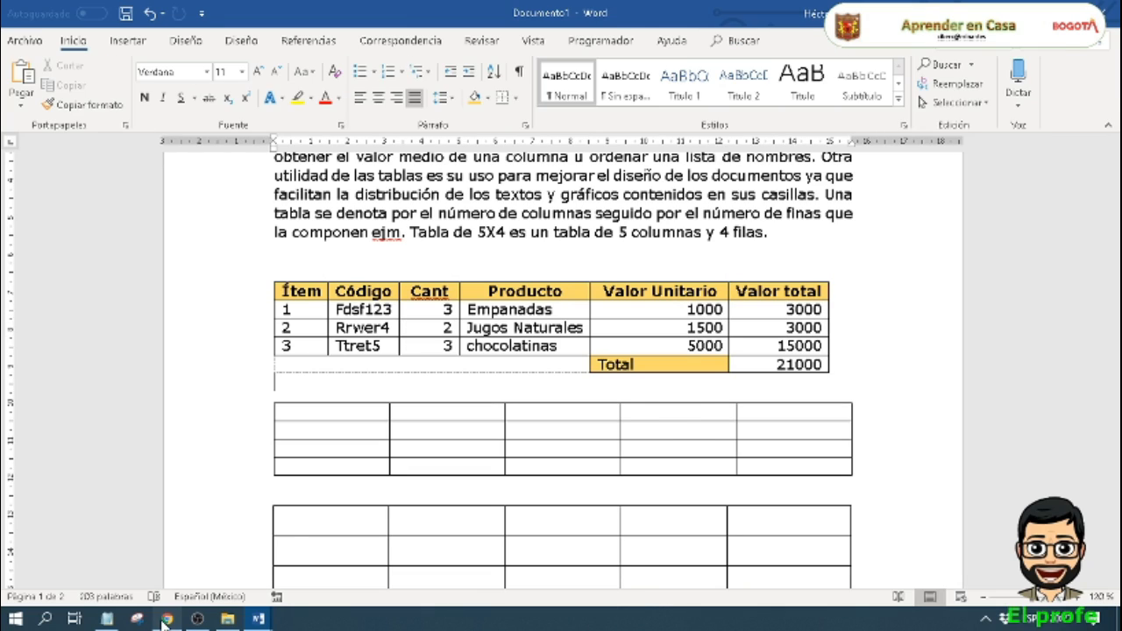
# Step: Switch to Chrome and review the weekly activity instructions on page 3 of Guia6-Grado7.pdf
pyautogui.click(167, 619)
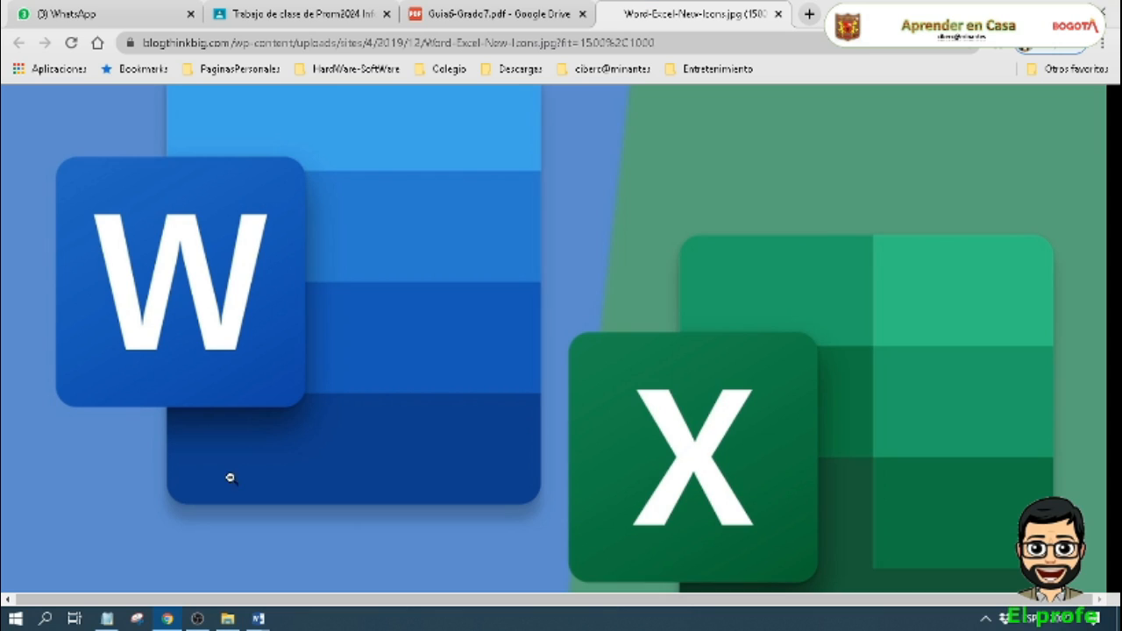
pyautogui.click(450, 15)
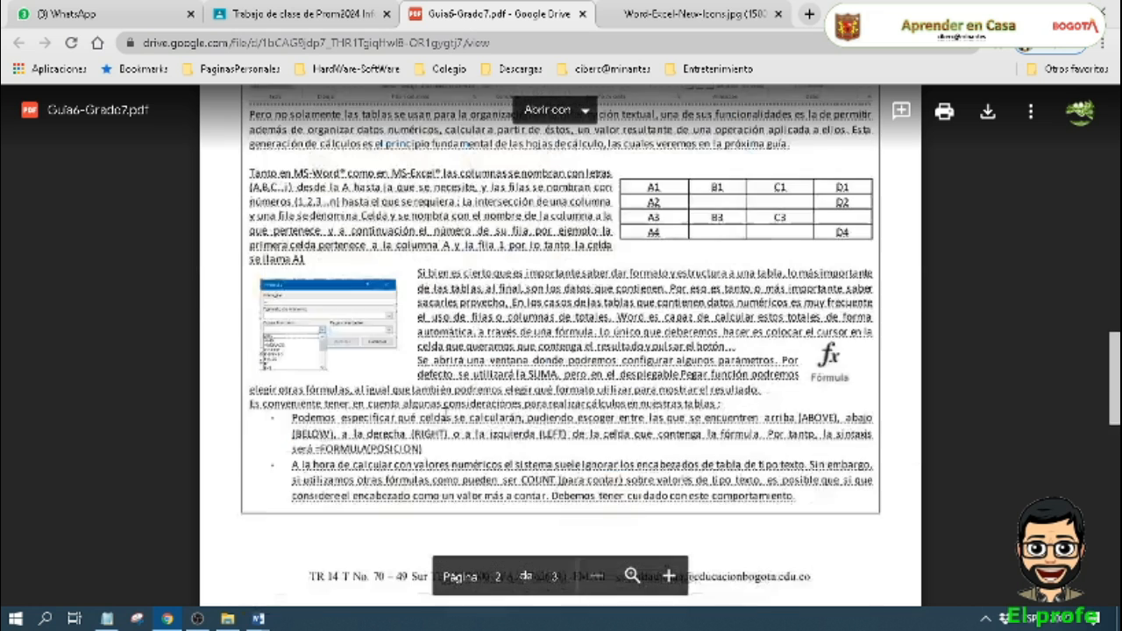
pyautogui.scroll(-7, 446, 412)
pyautogui.scroll(2, 479, 279)
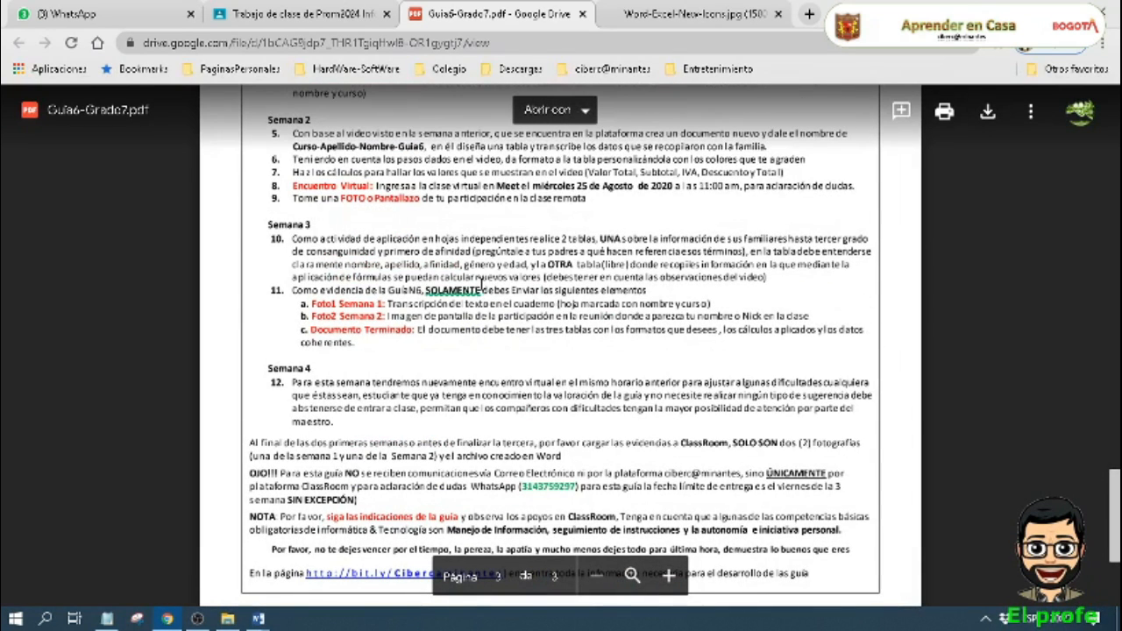